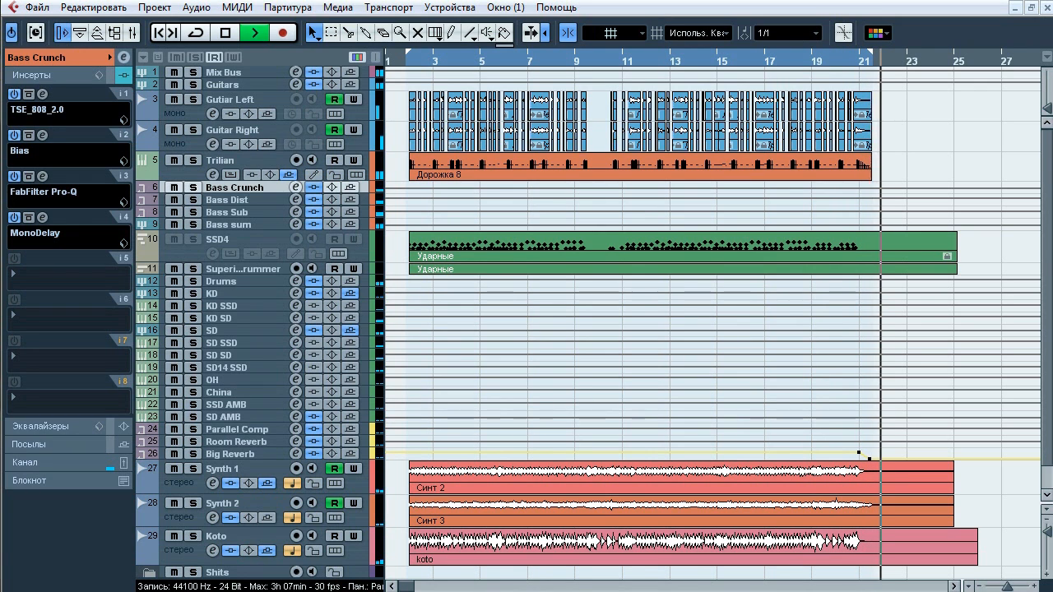
- Compare the Guitars group soloed with the full mix during playback, leaving solo off and playback stopped
{"action": "key", "text": "space"}
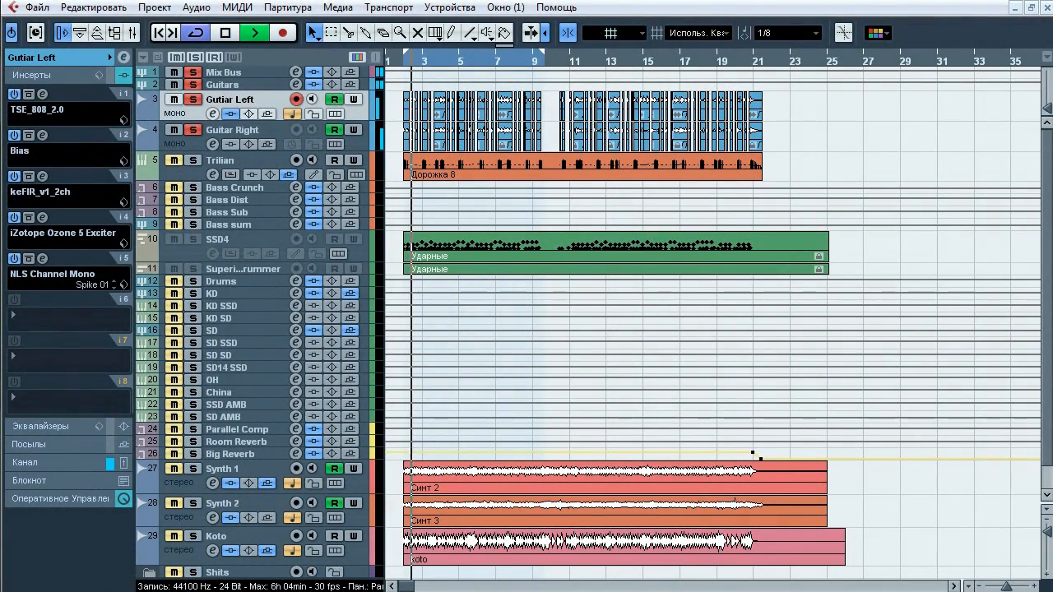
{"action": "left_click", "coordinate": [195, 59]}
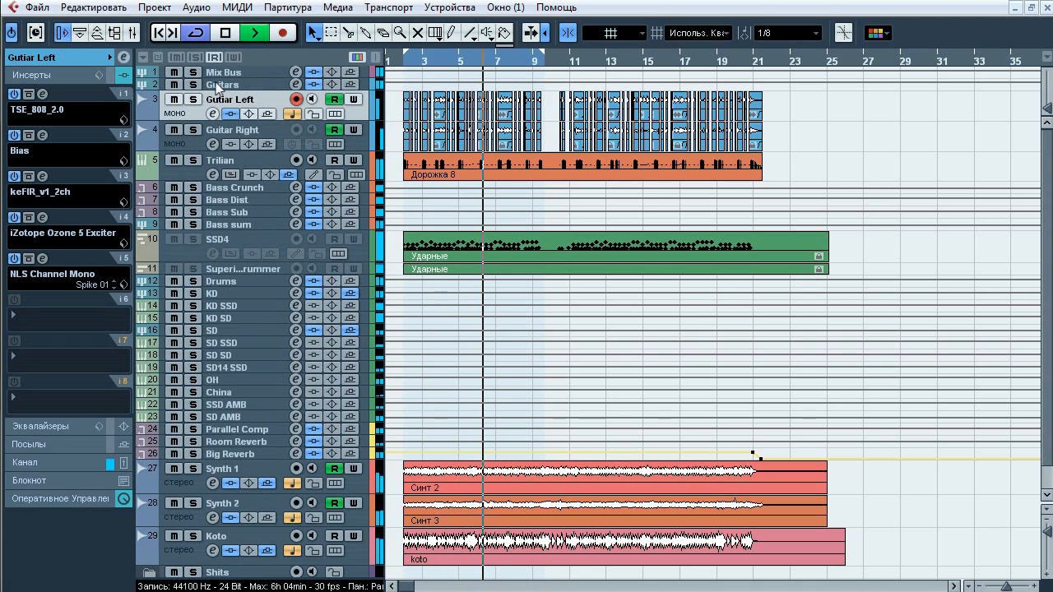
{"action": "left_click", "coordinate": [193, 85]}
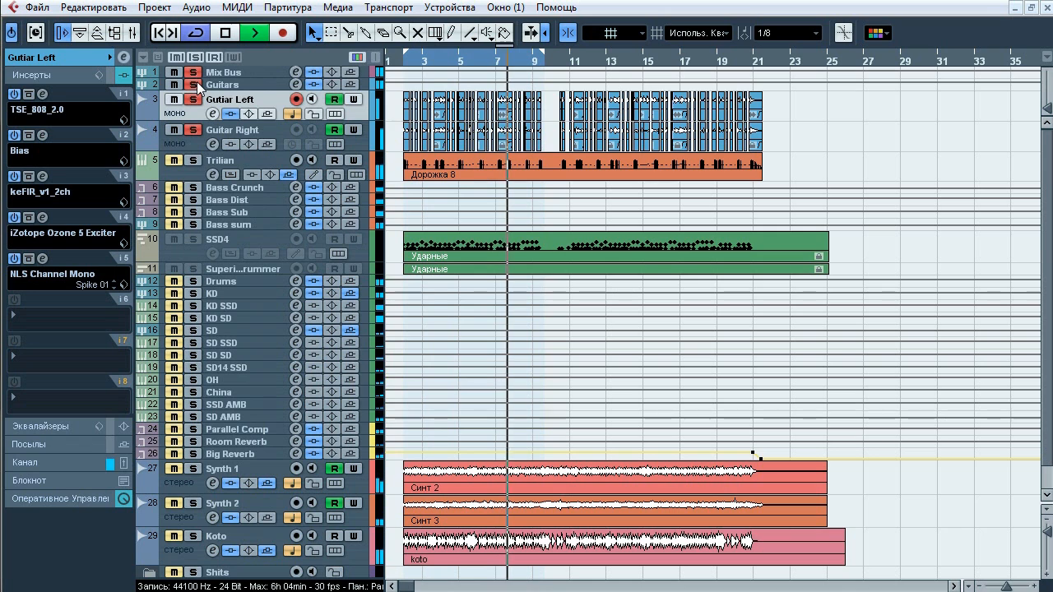
{"action": "left_click", "coordinate": [193, 85]}
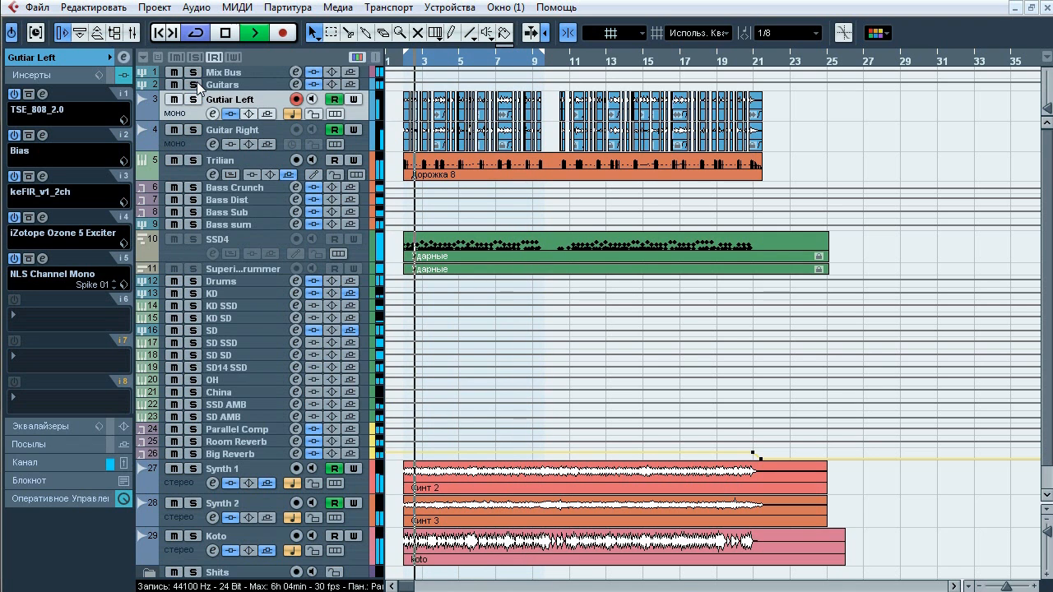
{"action": "left_click", "coordinate": [195, 85]}
{"action": "left_click", "coordinate": [195, 85]}
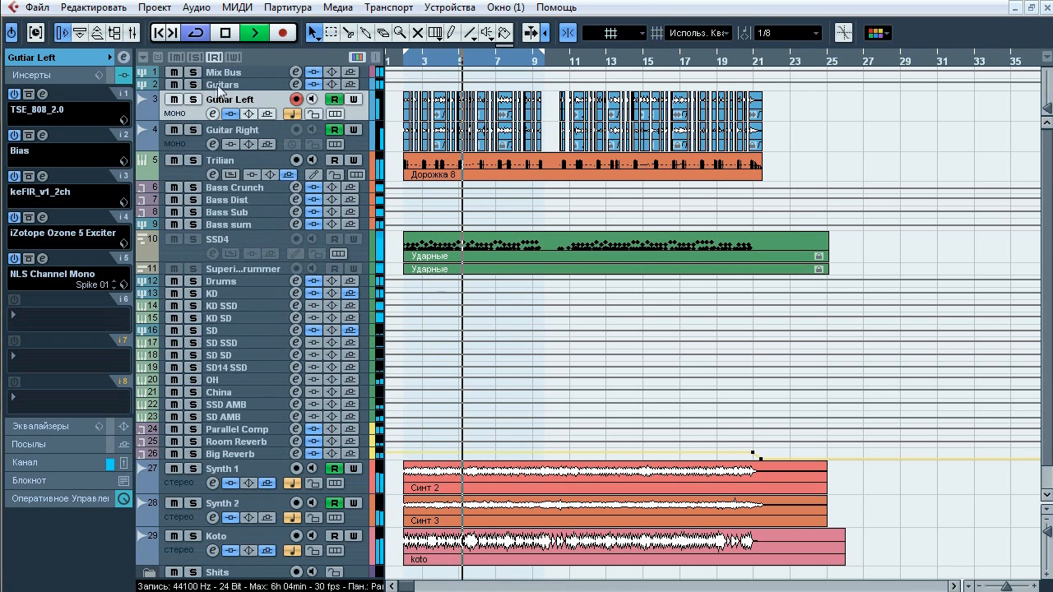
{"action": "key", "text": "space"}
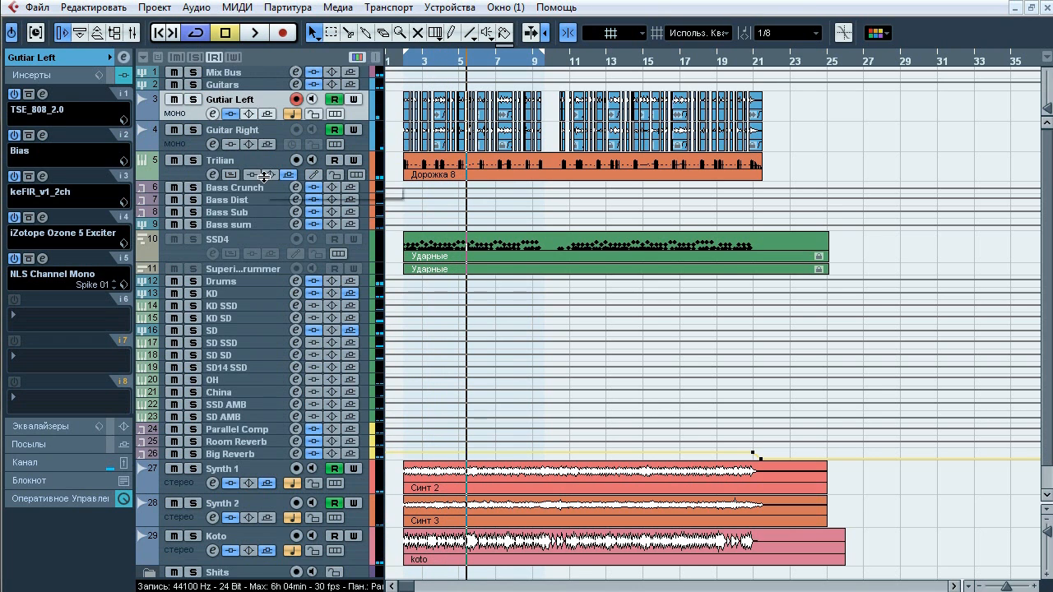
- Examine the level, panning and output routing of the Gutiar Left and Guitar Right tracks and the Guitars group
{"action": "left_click", "coordinate": [67, 60]}
{"action": "left_click", "coordinate": [274, 134]}
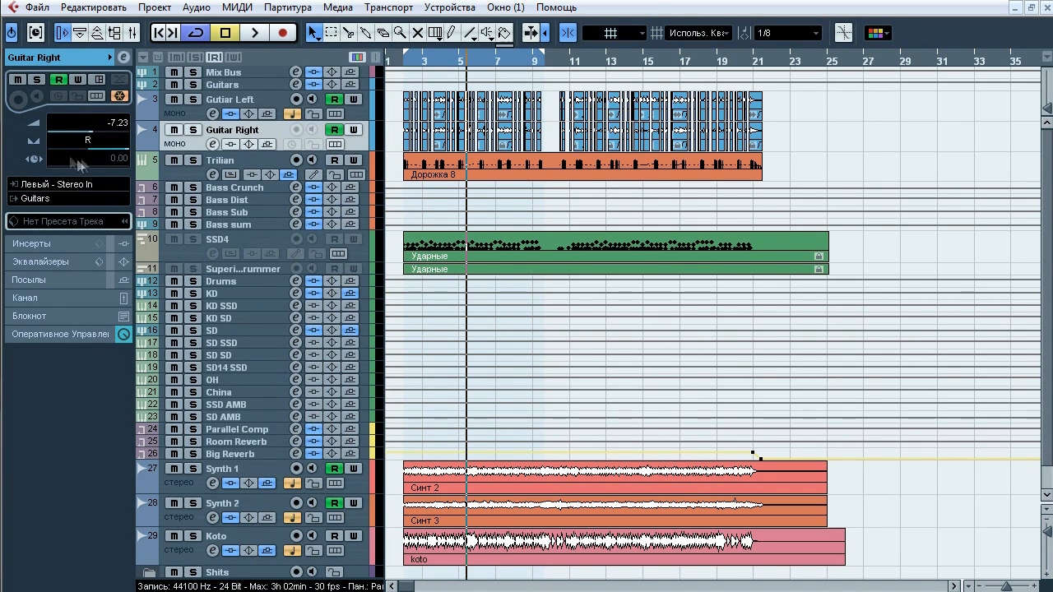
{"action": "key", "text": "Up"}
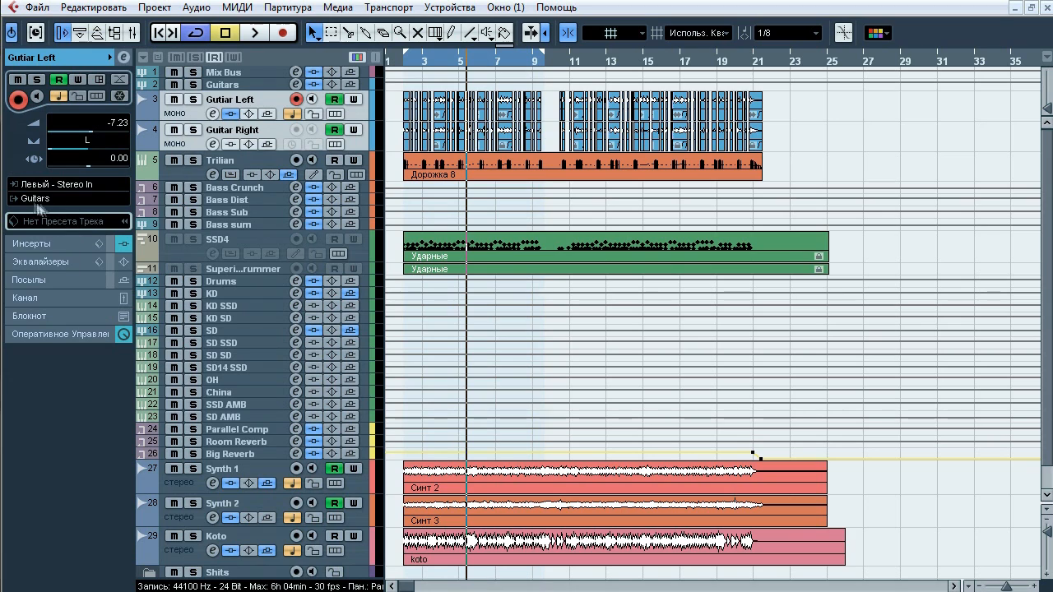
{"action": "left_click", "coordinate": [236, 85]}
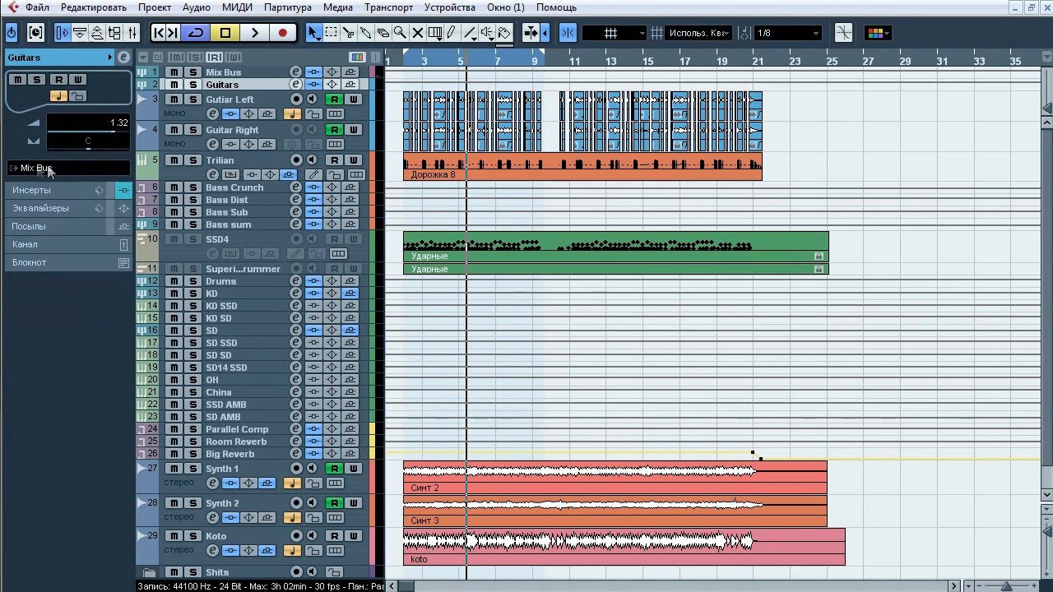
- Examine the insert effect chains of the Gutiar Left and Guitar Right tracks
{"action": "left_click", "coordinate": [253, 96]}
{"action": "left_click", "coordinate": [31, 237]}
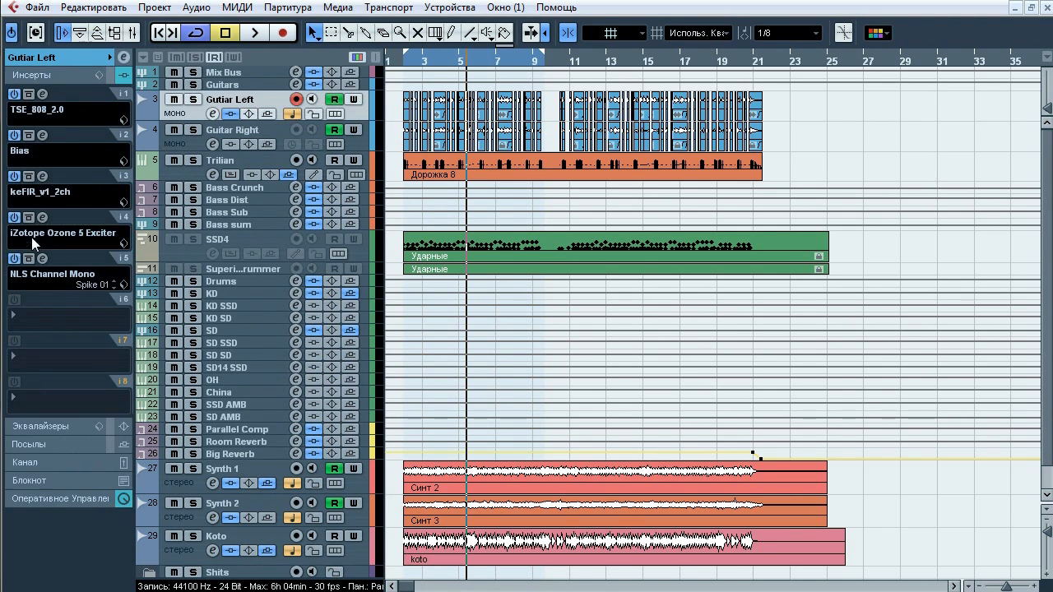
{"action": "key", "text": "Down"}
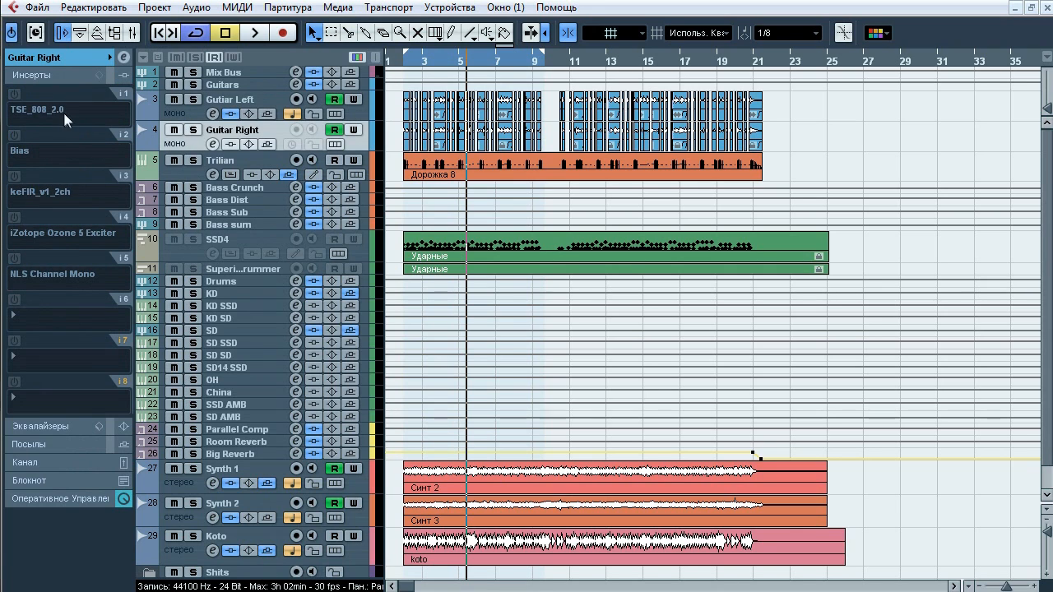
{"action": "left_click", "coordinate": [248, 97]}
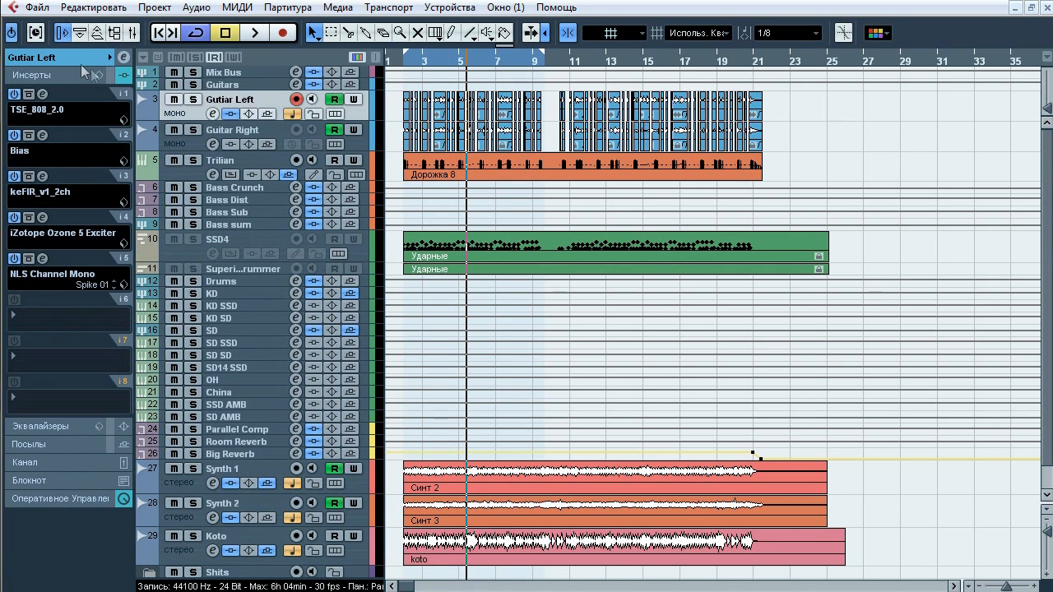
- Center the pan of the Gutiar Left track, solo it, audition it briefly and show its inserts
{"action": "left_click", "coordinate": [81, 61]}
{"action": "left_click", "coordinate": [192, 99]}
{"action": "key", "text": "space"}
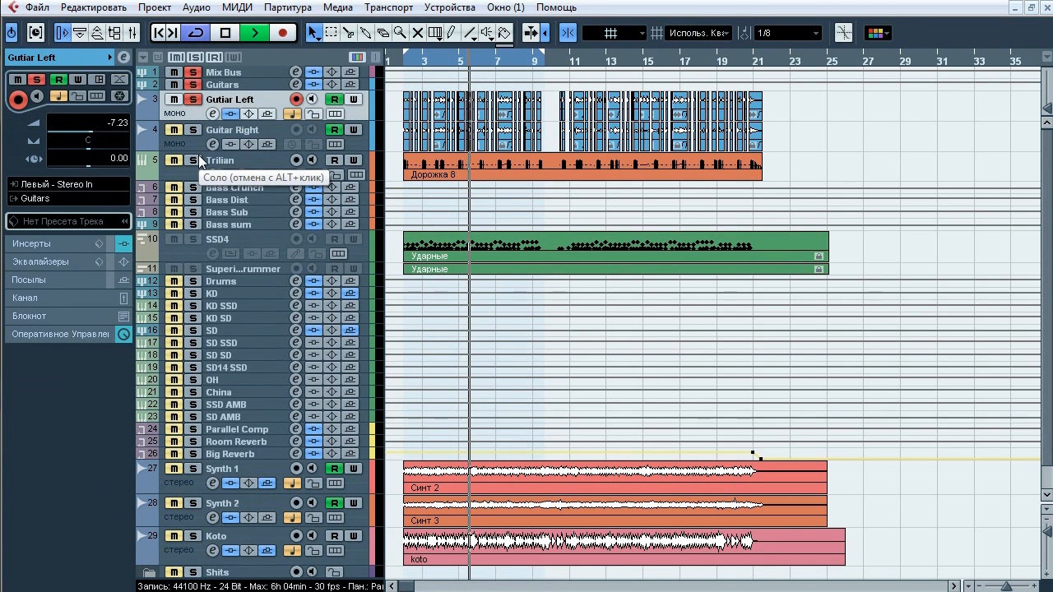
{"action": "left_click", "coordinate": [49, 248]}
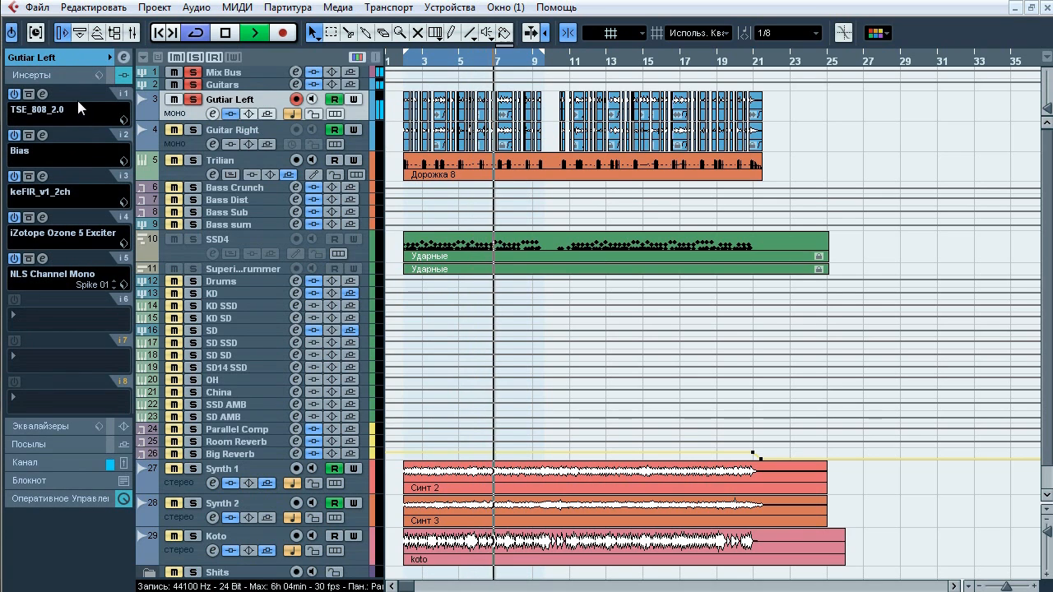
{"action": "key", "text": "space"}
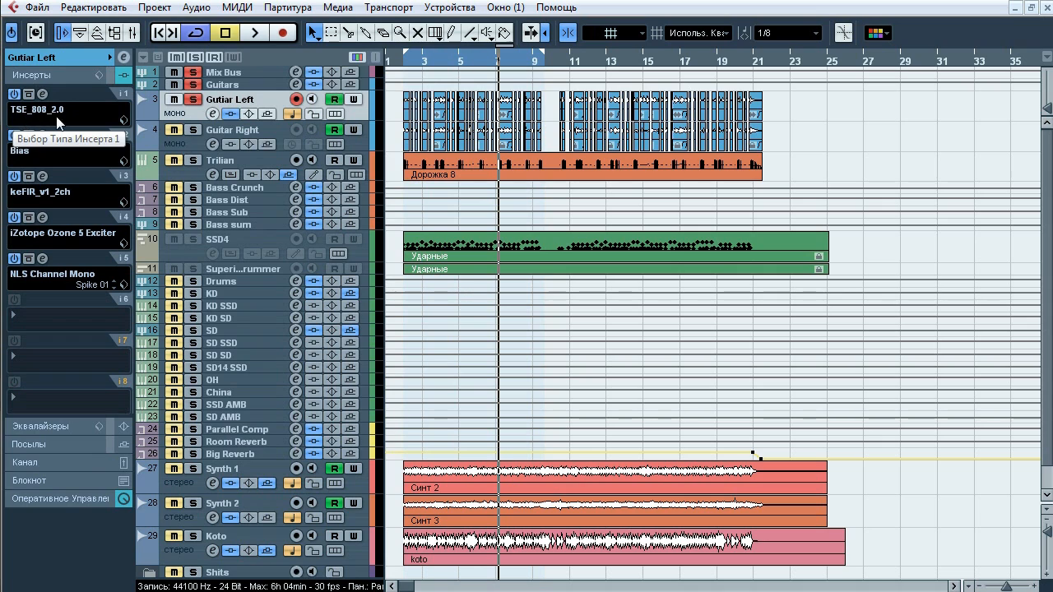
- Compare the soloed guitar with the TSE_808_2.0 insert active and bypassed during playback, and close the plug-in
{"action": "left_click", "coordinate": [43, 94]}
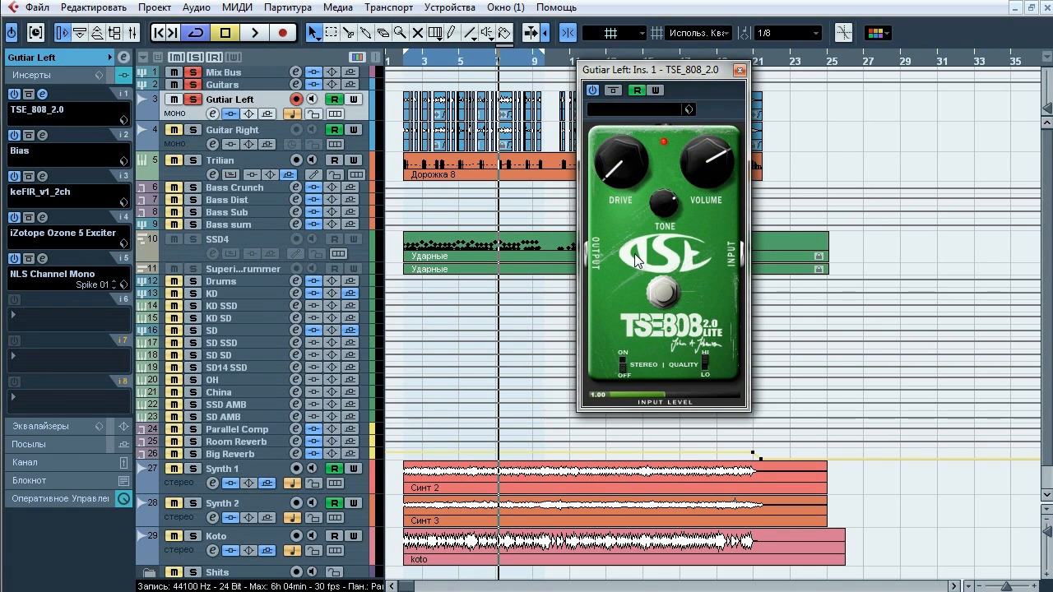
{"action": "key", "text": "space"}
{"action": "left_click", "coordinate": [613, 91]}
{"action": "left_click", "coordinate": [613, 90]}
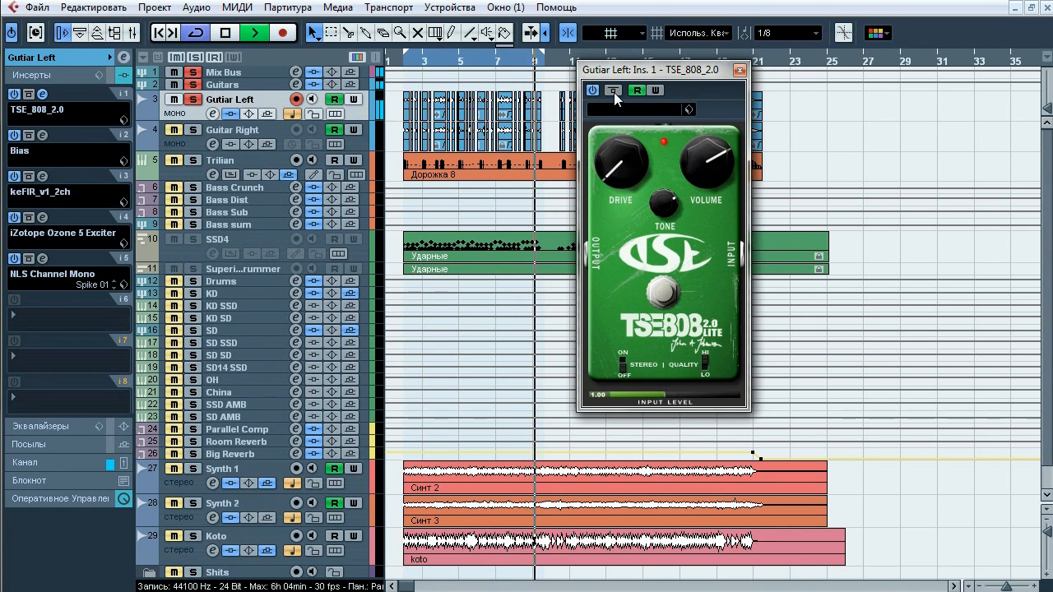
{"action": "left_click", "coordinate": [614, 90]}
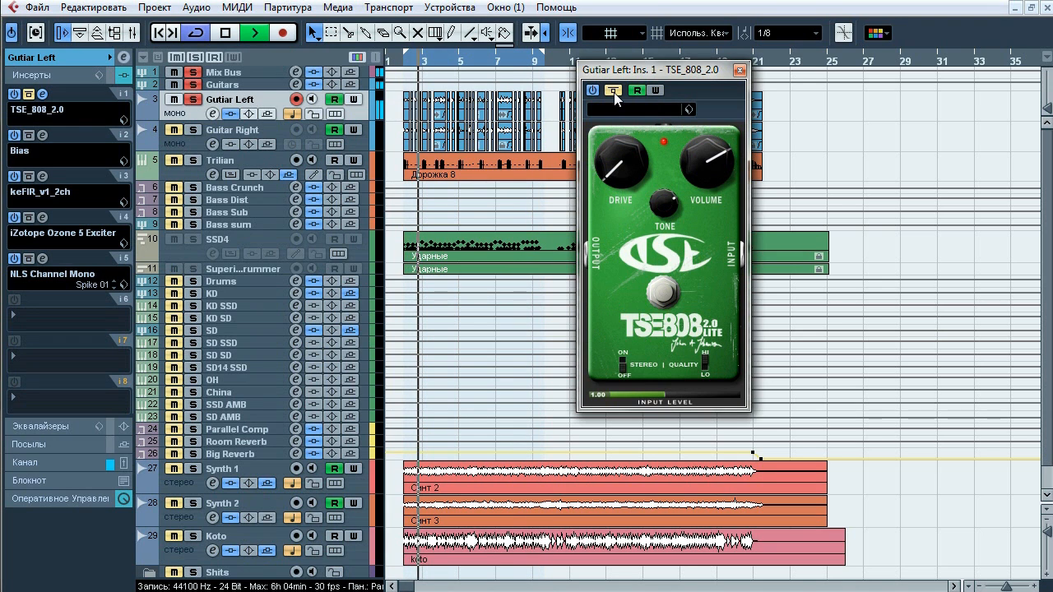
{"action": "left_click", "coordinate": [613, 90]}
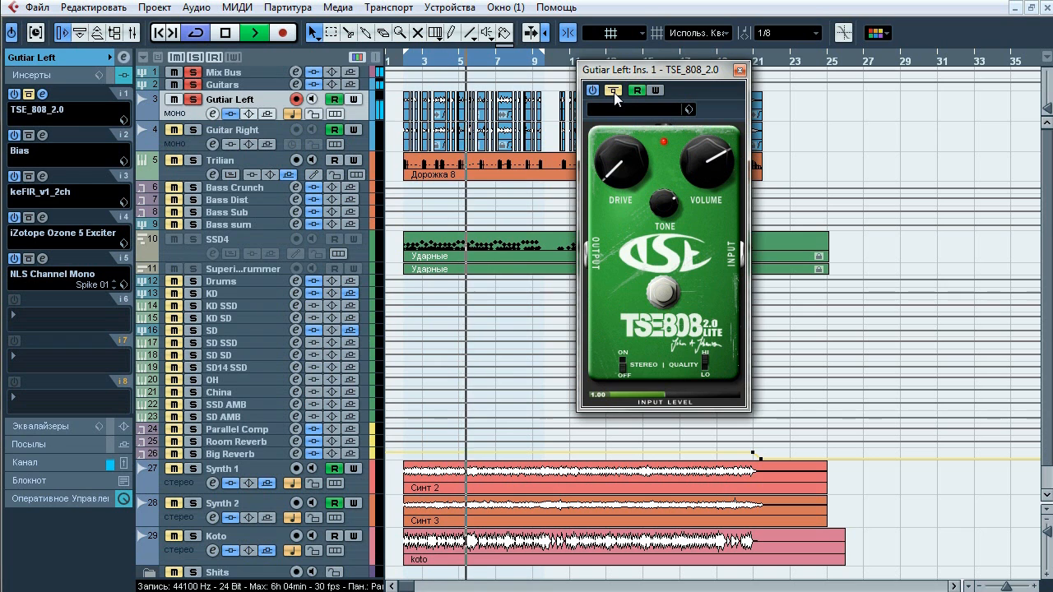
{"action": "key", "text": "space"}
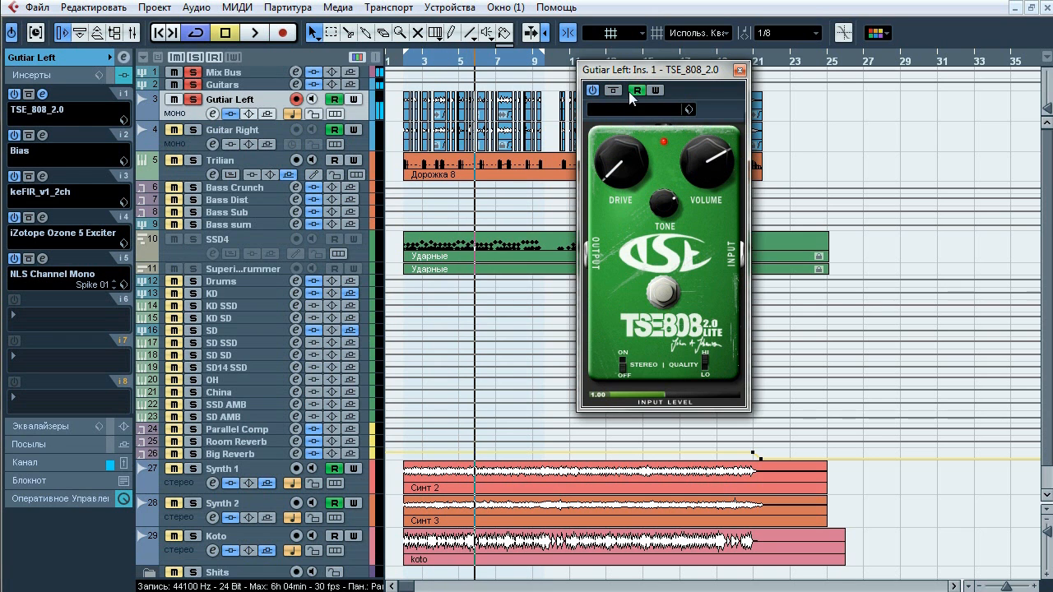
{"action": "left_click", "coordinate": [739, 70]}
- Examine the preamp, tone stack, power amp, transformer and cab settings of the Bias amp on insert 2, and close it
{"action": "left_click", "coordinate": [43, 135]}
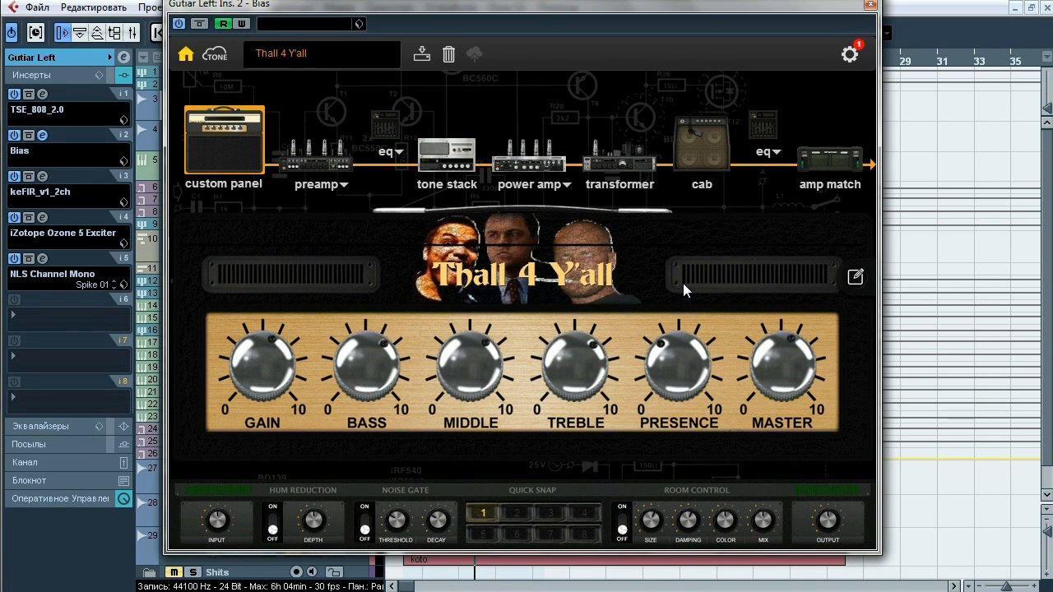
{"action": "left_click", "coordinate": [316, 152]}
{"action": "left_click", "coordinate": [440, 155]}
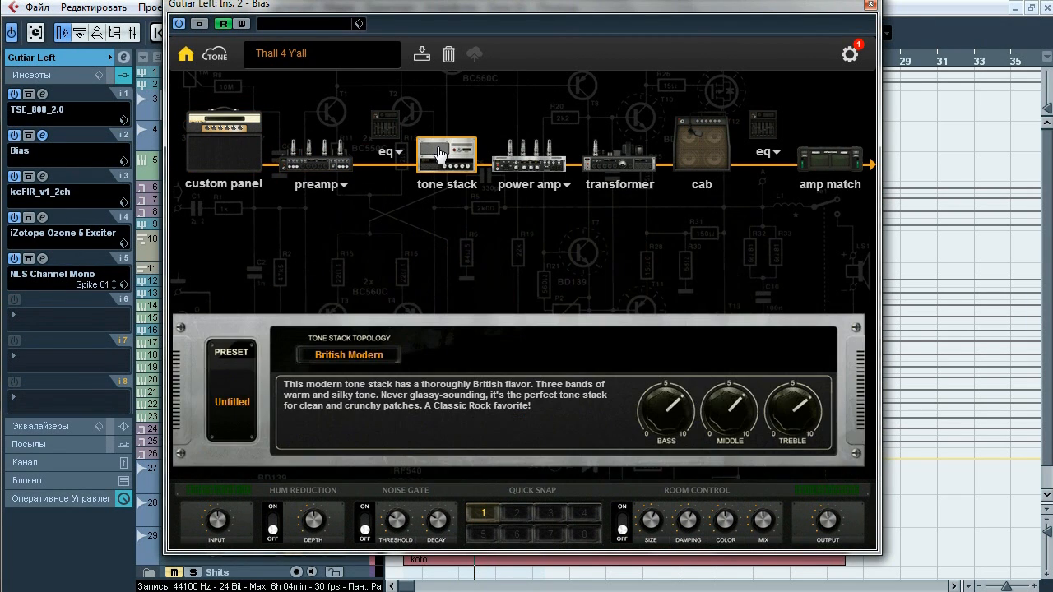
{"action": "left_click", "coordinate": [529, 155]}
{"action": "left_click", "coordinate": [619, 155]}
{"action": "left_click", "coordinate": [709, 146]}
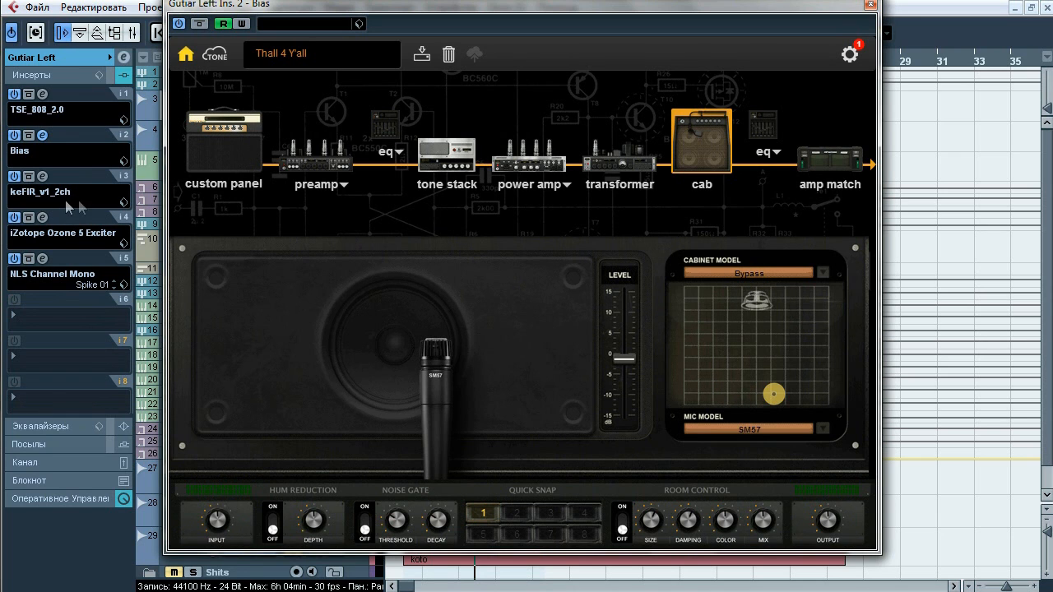
{"action": "left_click", "coordinate": [871, 7]}
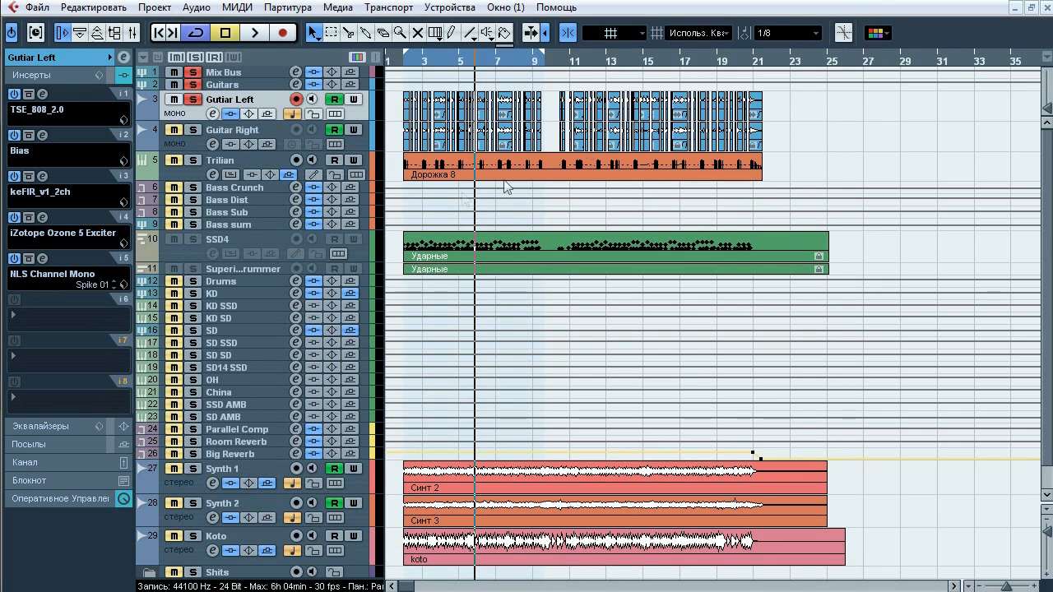
- Compare the soloed guitar with the keFIR_v1_2ch cabinet impulse insert active and bypassed during playback, and close the plug-in
{"action": "left_click", "coordinate": [43, 176]}
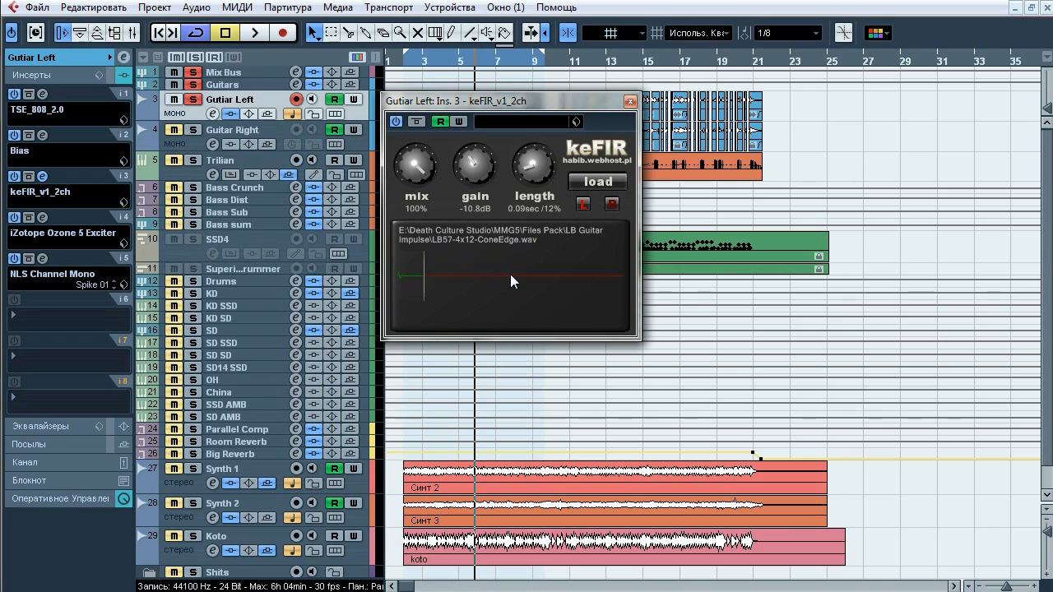
{"action": "key", "text": "space"}
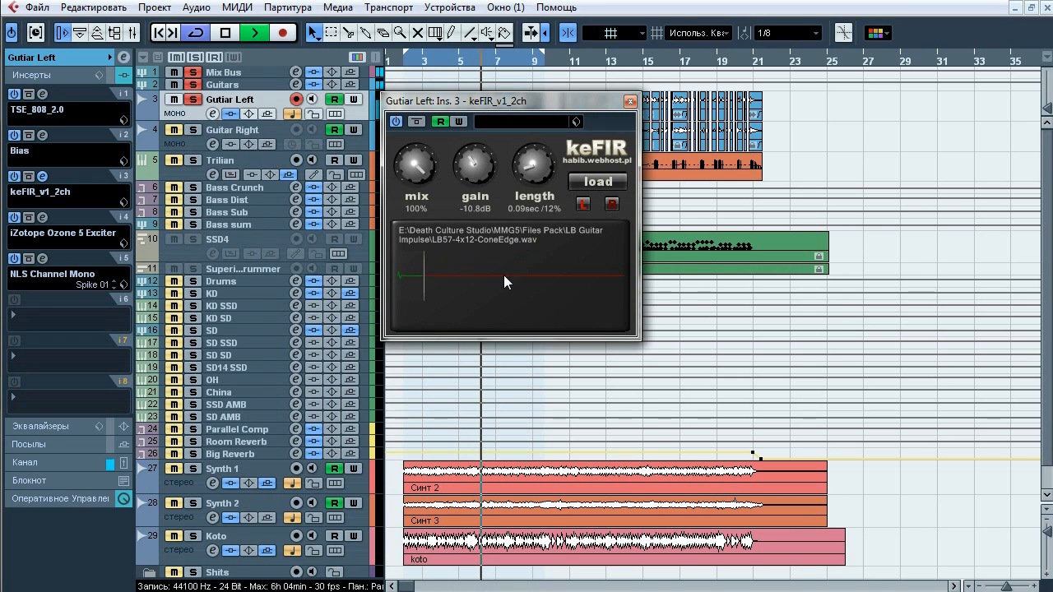
{"action": "left_click", "coordinate": [417, 121]}
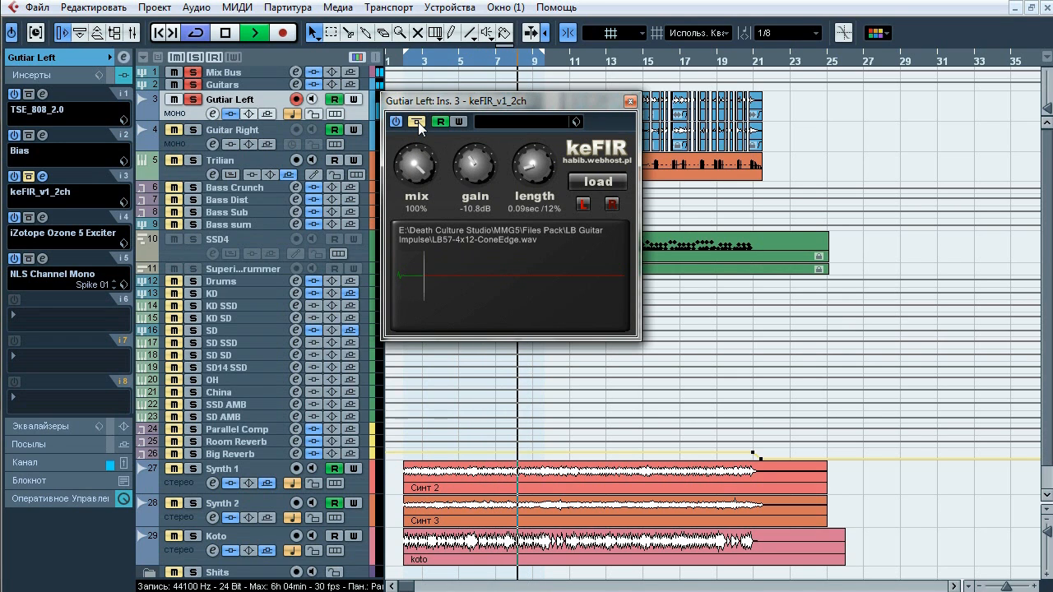
{"action": "left_click", "coordinate": [418, 122]}
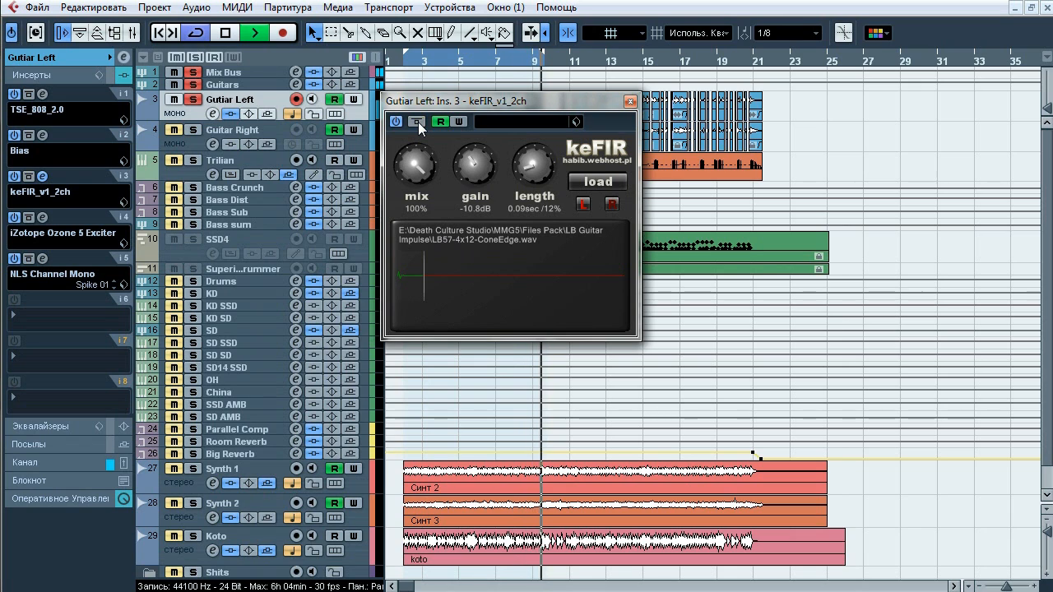
{"action": "left_click", "coordinate": [417, 122]}
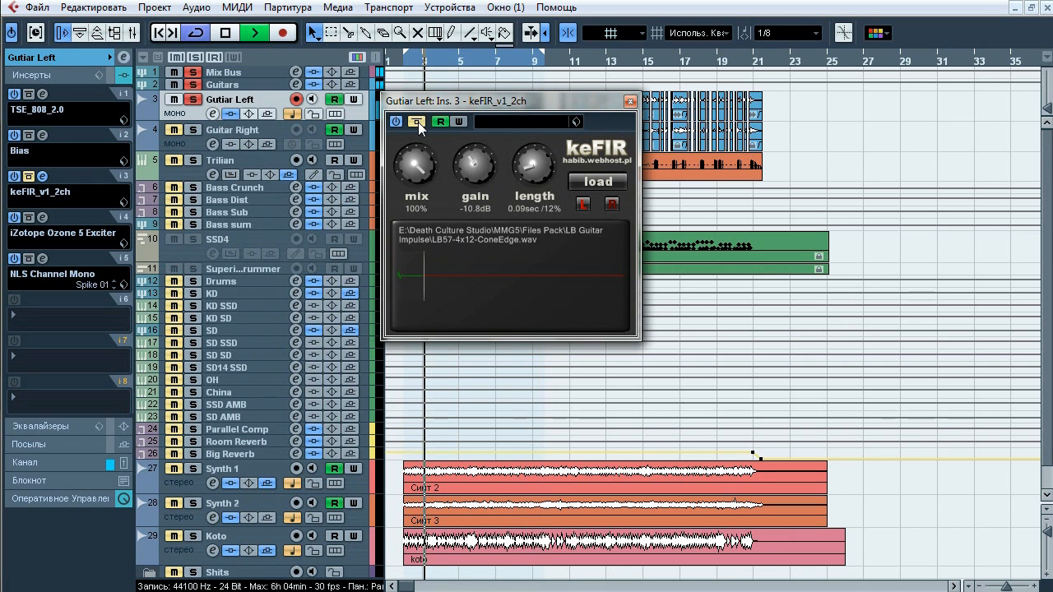
{"action": "left_click", "coordinate": [418, 122]}
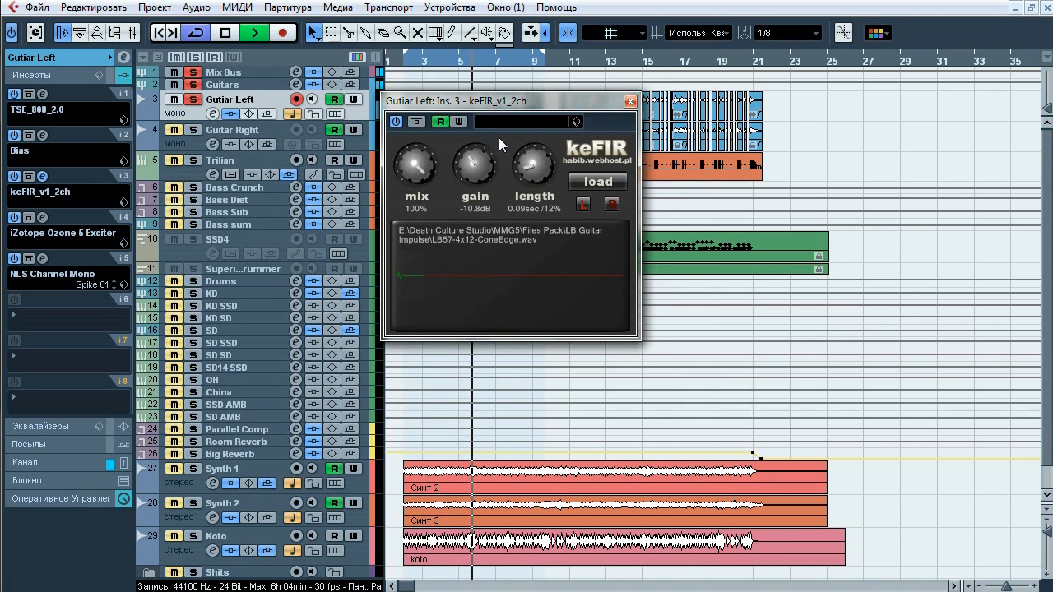
{"action": "key", "text": "space"}
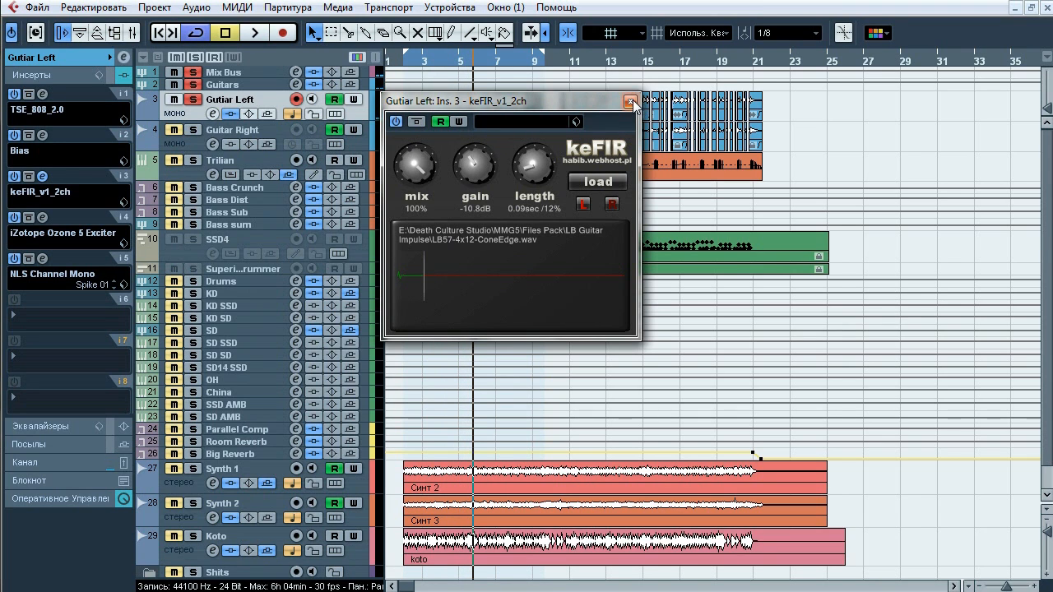
{"action": "left_click", "coordinate": [630, 102]}
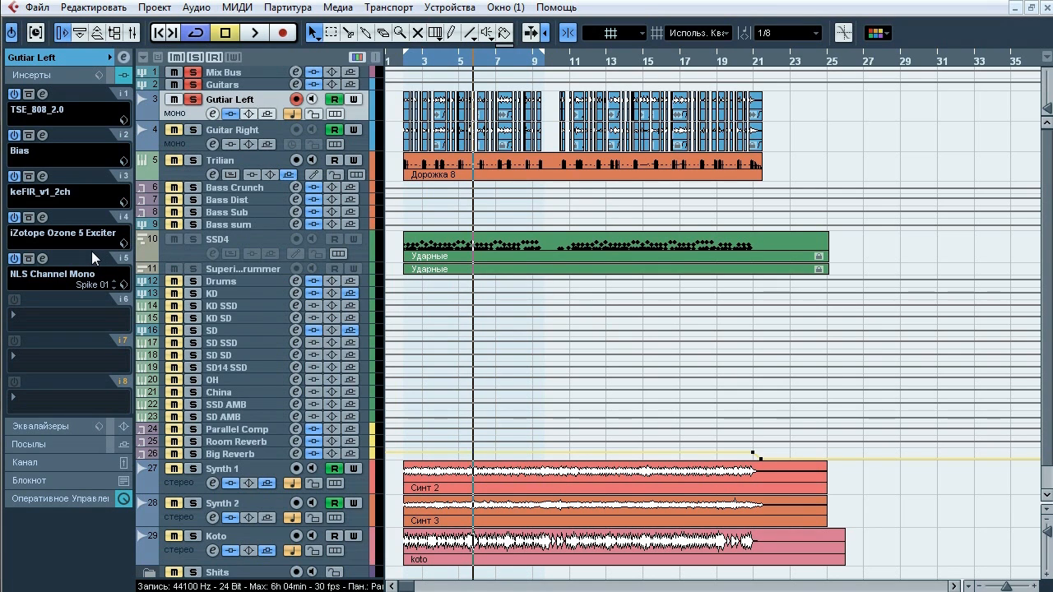
- Compare the soloed guitar with the iZotope Ozone 5 Exciter insert active and bypassed during playback, and close the plug-in
{"action": "left_click", "coordinate": [39, 217]}
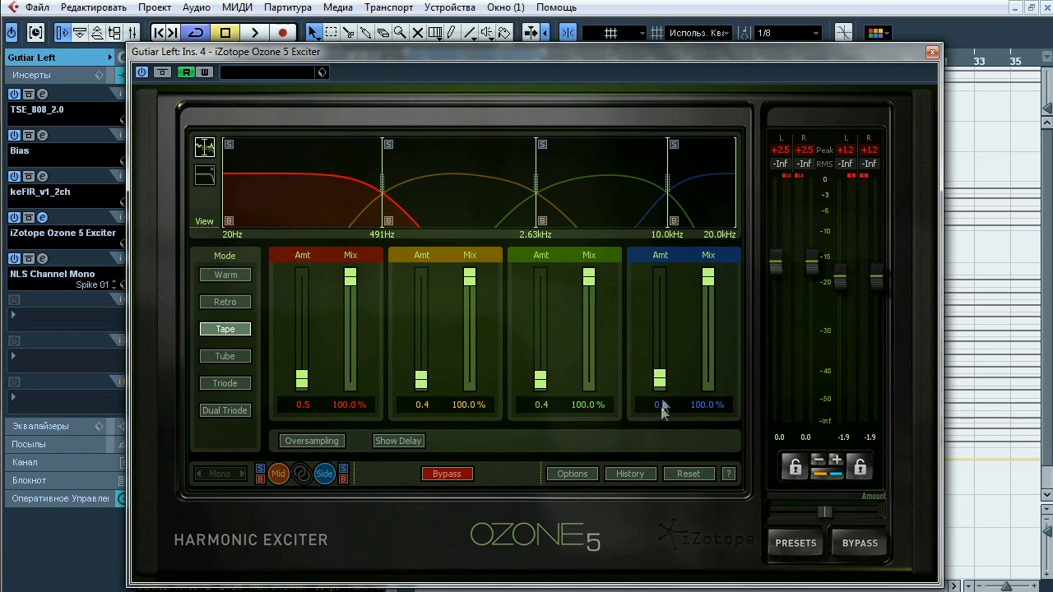
{"action": "key", "text": "space"}
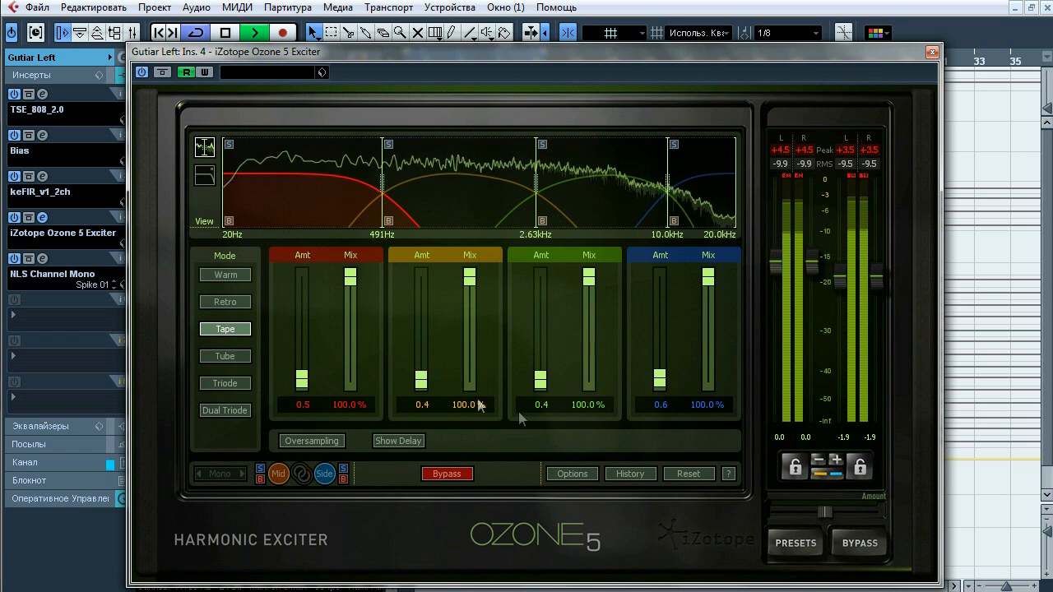
{"action": "left_click", "coordinate": [165, 73]}
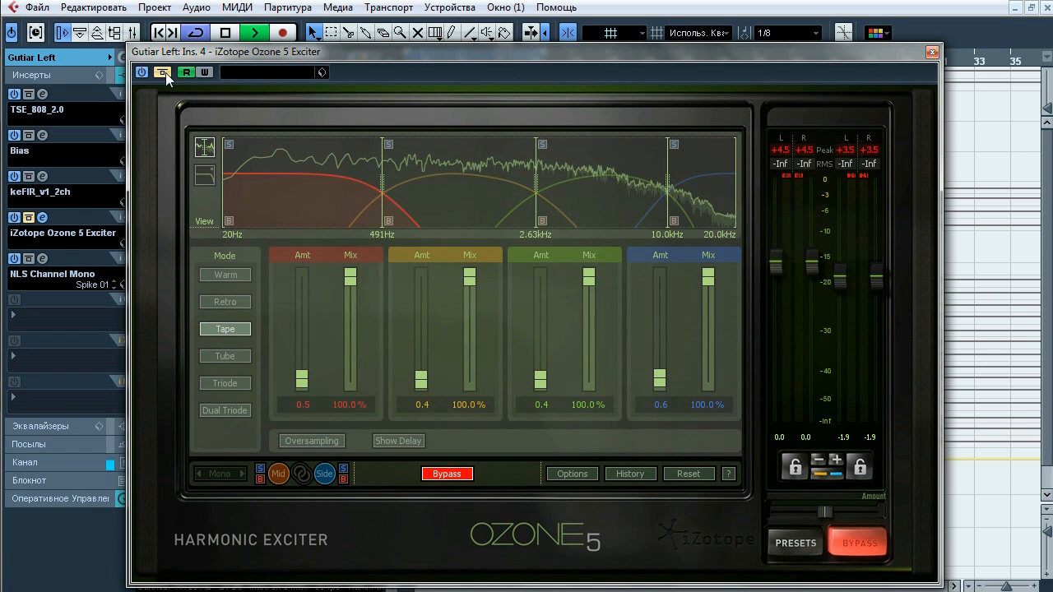
{"action": "left_click", "coordinate": [165, 72]}
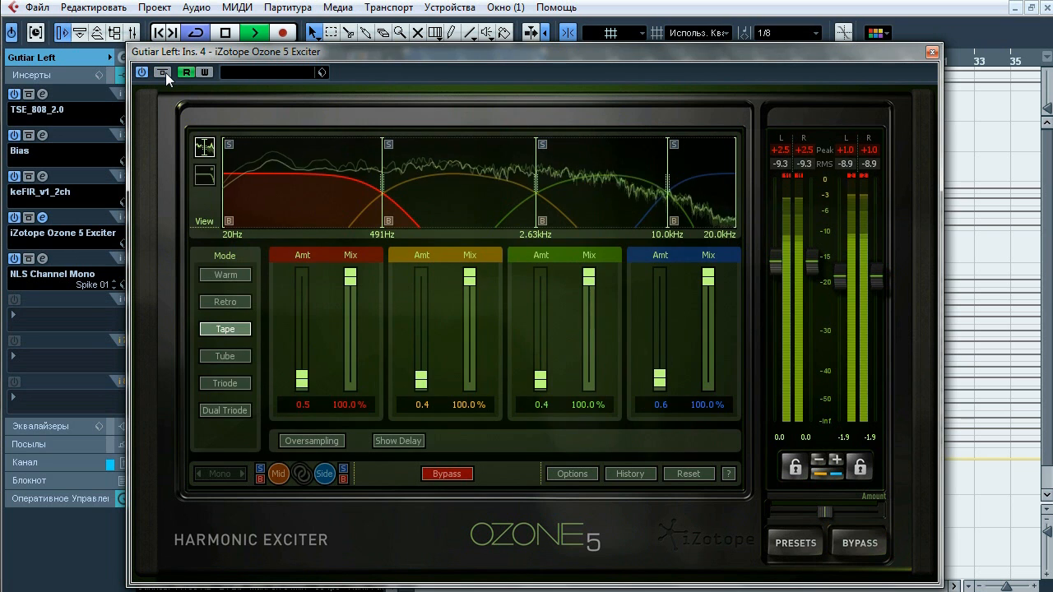
{"action": "left_click", "coordinate": [164, 73]}
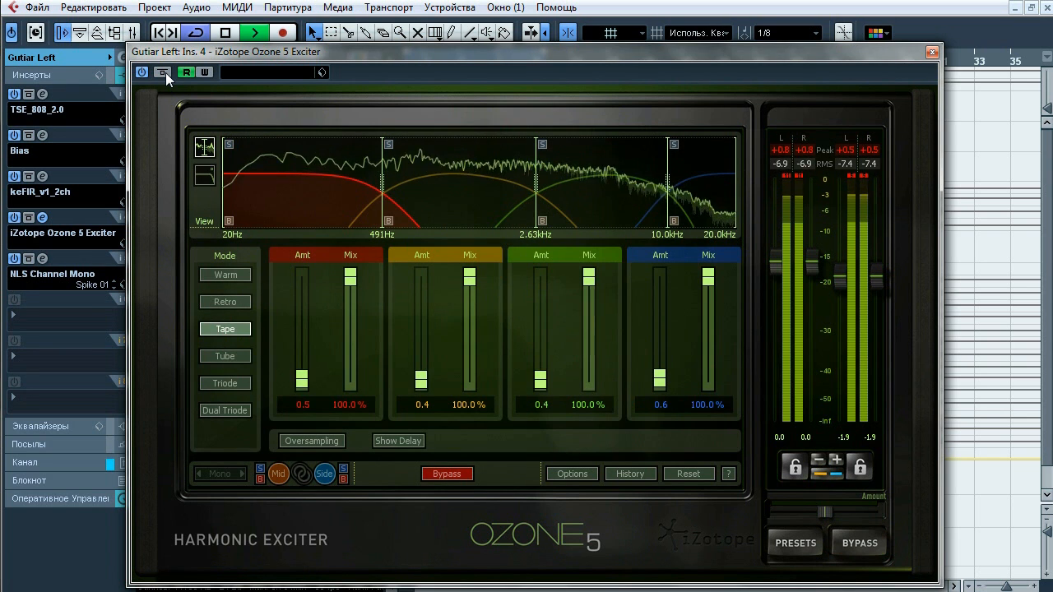
{"action": "left_click", "coordinate": [165, 72]}
{"action": "left_click", "coordinate": [165, 71]}
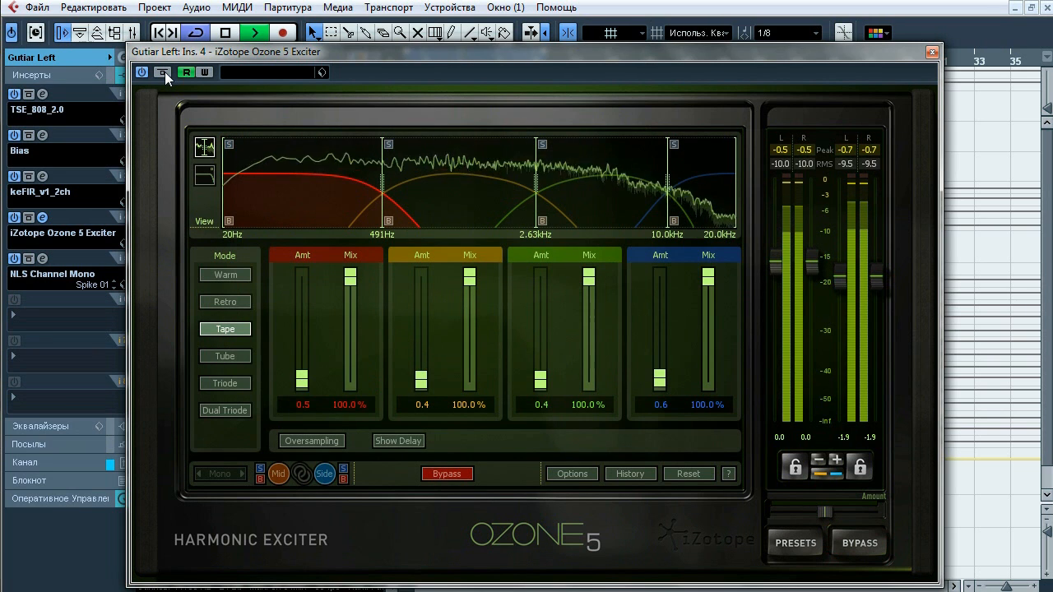
{"action": "key", "text": "space"}
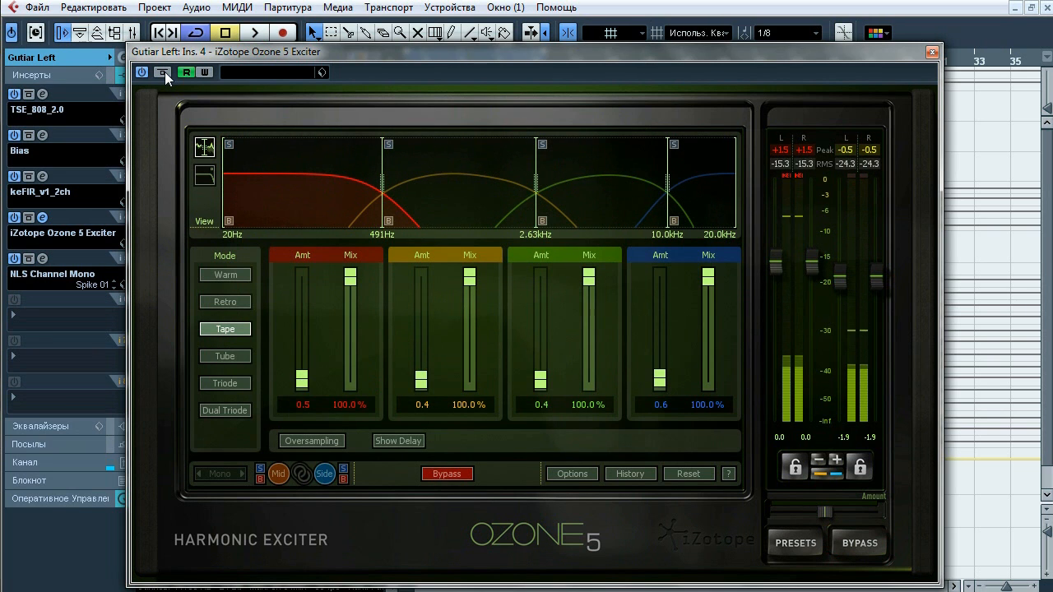
{"action": "left_click", "coordinate": [935, 53]}
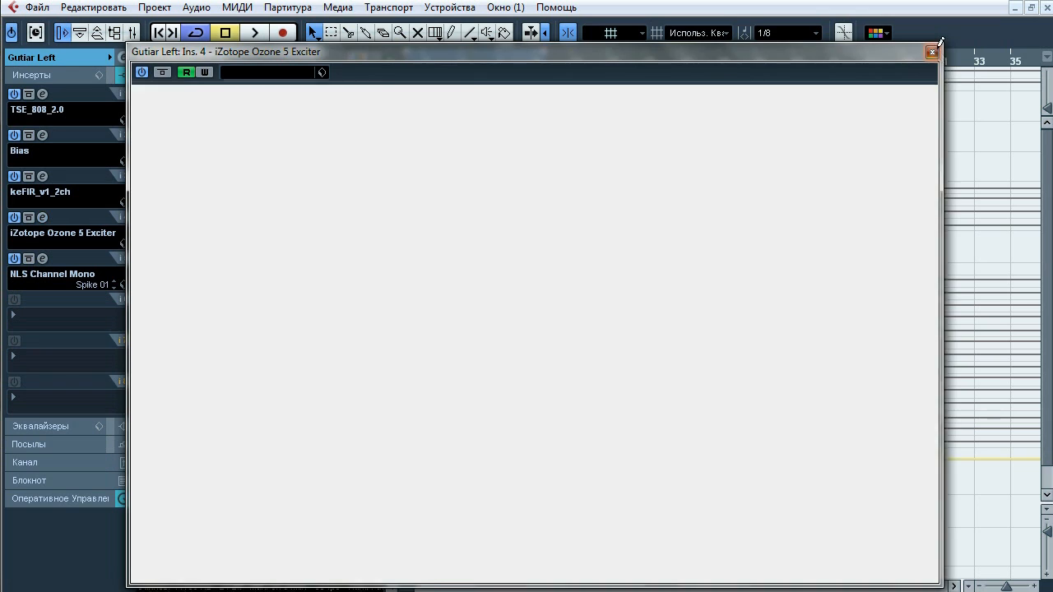
- Compare the soloed guitar with the NLS Channel Mono insert active and bypassed during playback, and close the plug-in
{"action": "left_click", "coordinate": [43, 259]}
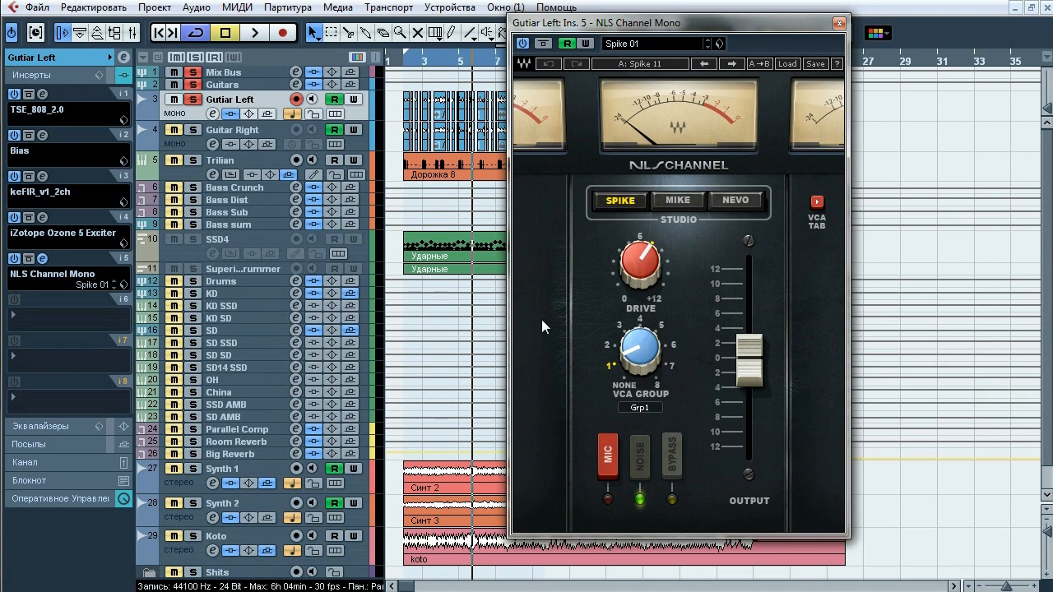
{"action": "key", "text": "space"}
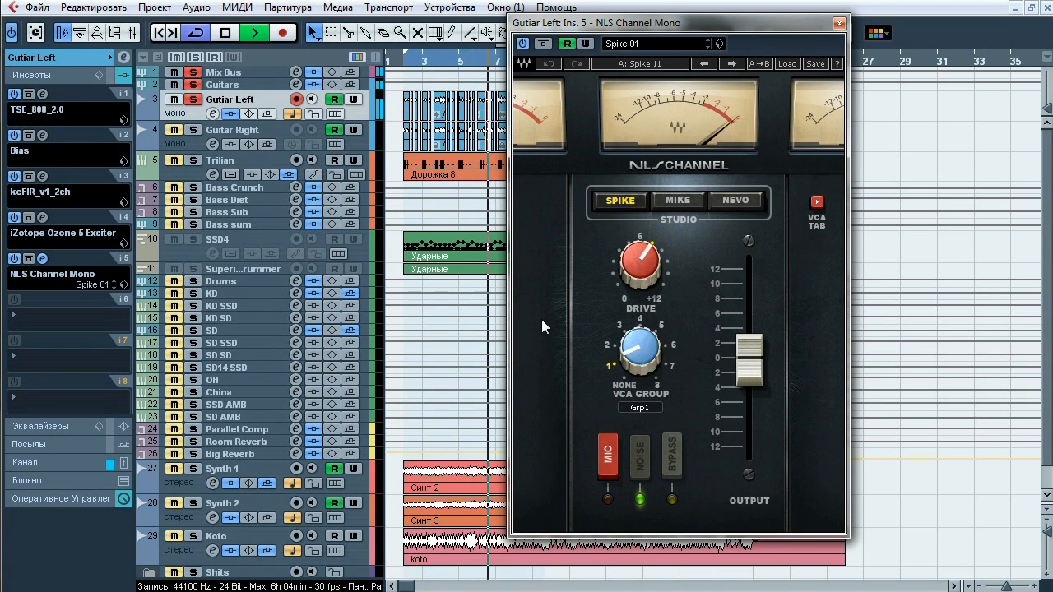
{"action": "left_click", "coordinate": [546, 40]}
{"action": "left_click", "coordinate": [542, 43]}
{"action": "left_click", "coordinate": [544, 43]}
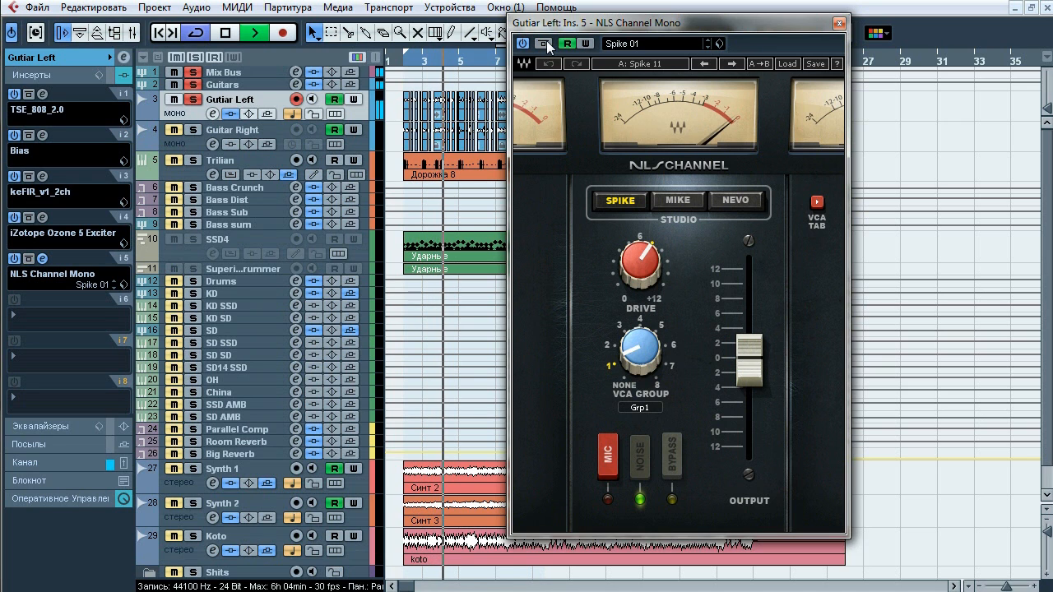
{"action": "left_click", "coordinate": [839, 23]}
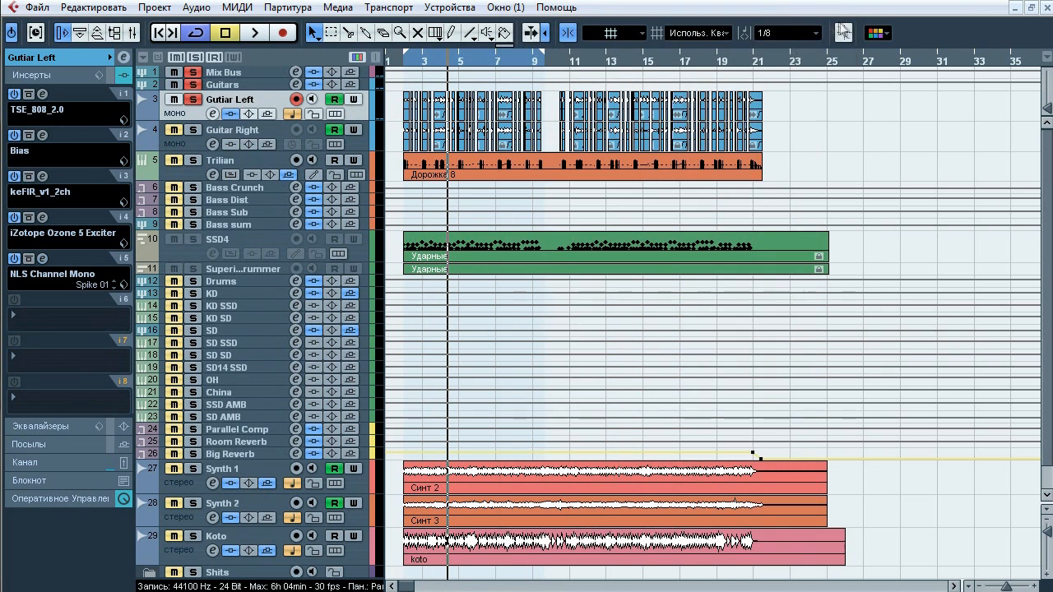
- Pan the Gutiar Left track to L, solo both guitar tracks and show the inserts of the Guitars group
{"action": "left_click", "coordinate": [111, 79]}
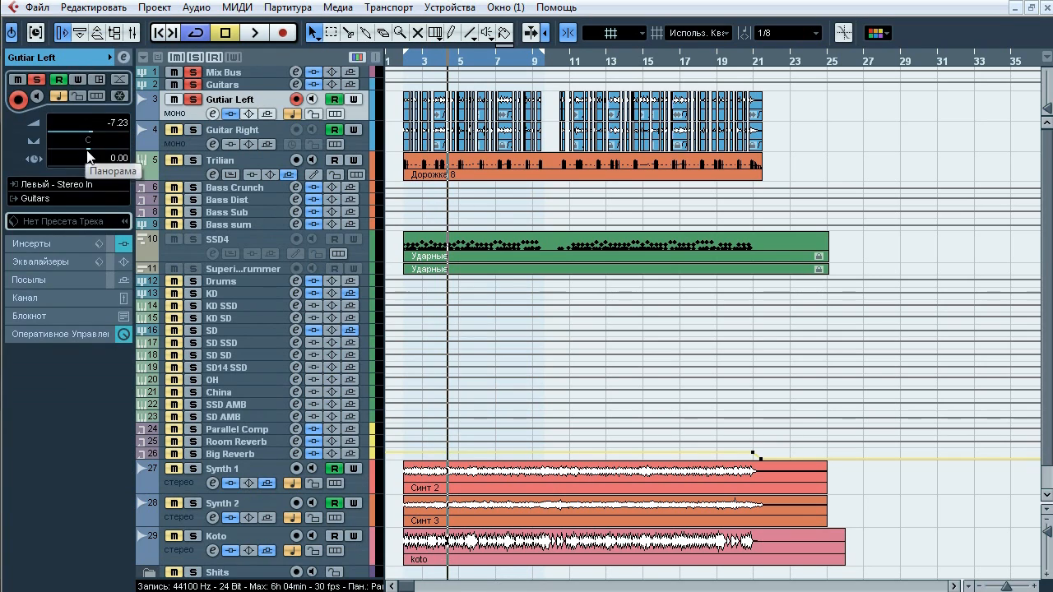
{"action": "left_click", "coordinate": [218, 129]}
{"action": "left_click", "coordinate": [224, 107]}
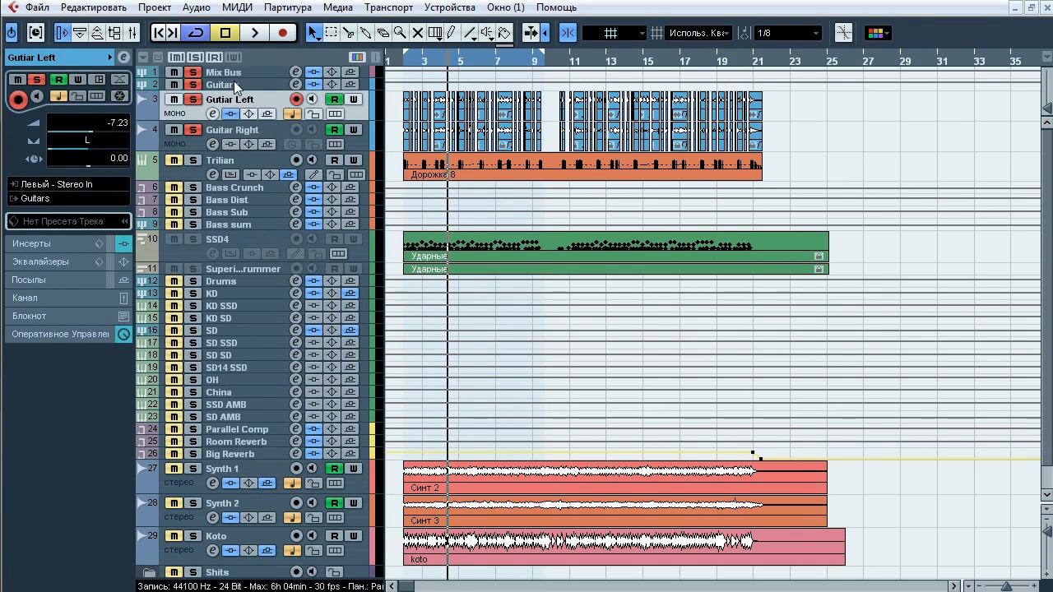
{"action": "left_click", "coordinate": [235, 84]}
{"action": "left_click", "coordinate": [49, 193]}
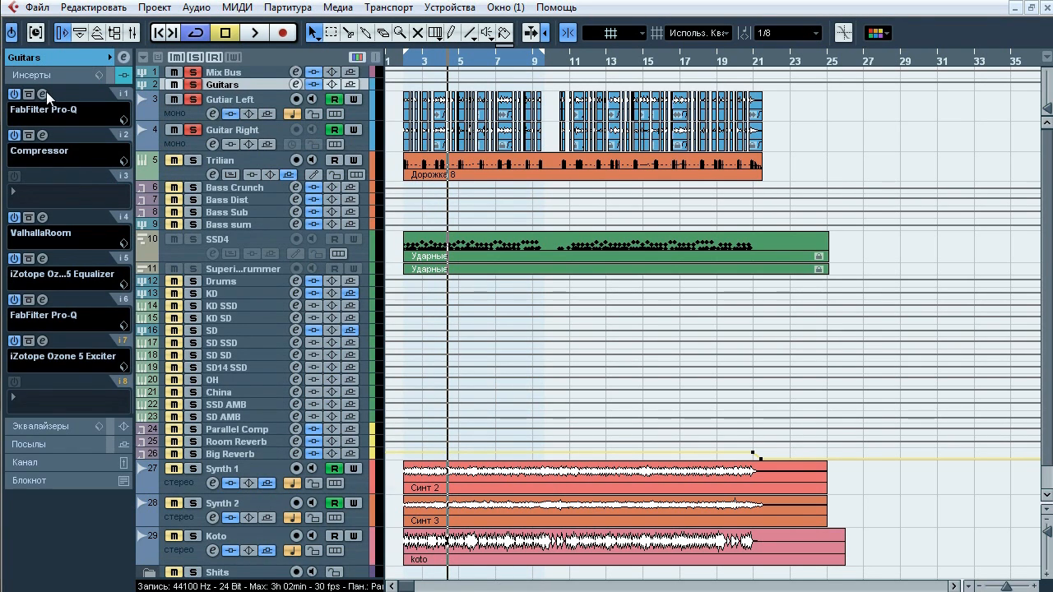
- Compare both guitars with the Guitars group's FabFilter Pro-Q on insert 1 active and bypassed during playback
{"action": "left_click", "coordinate": [42, 93]}
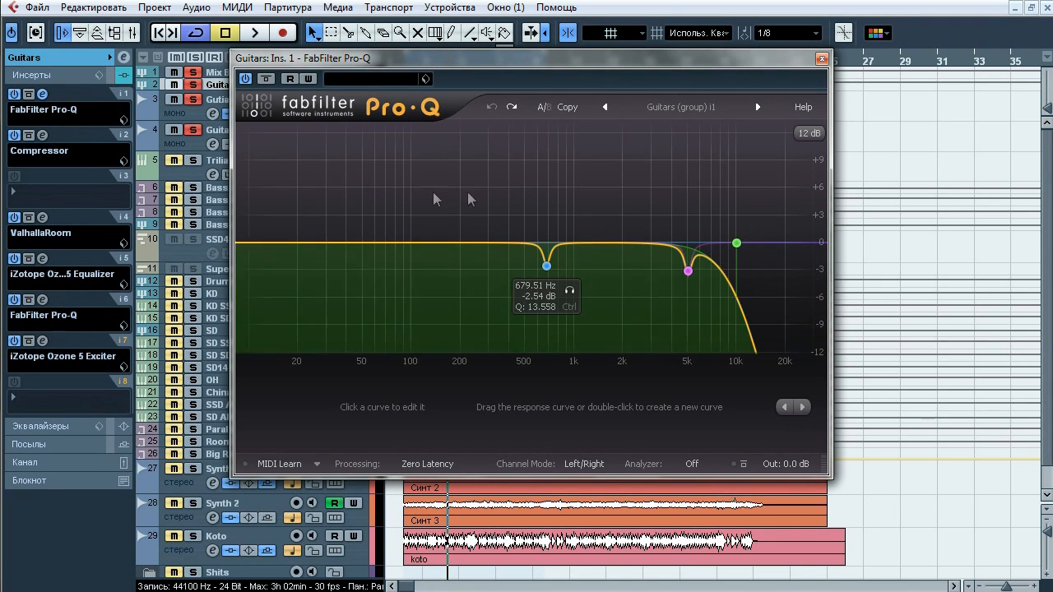
{"action": "key", "text": "space"}
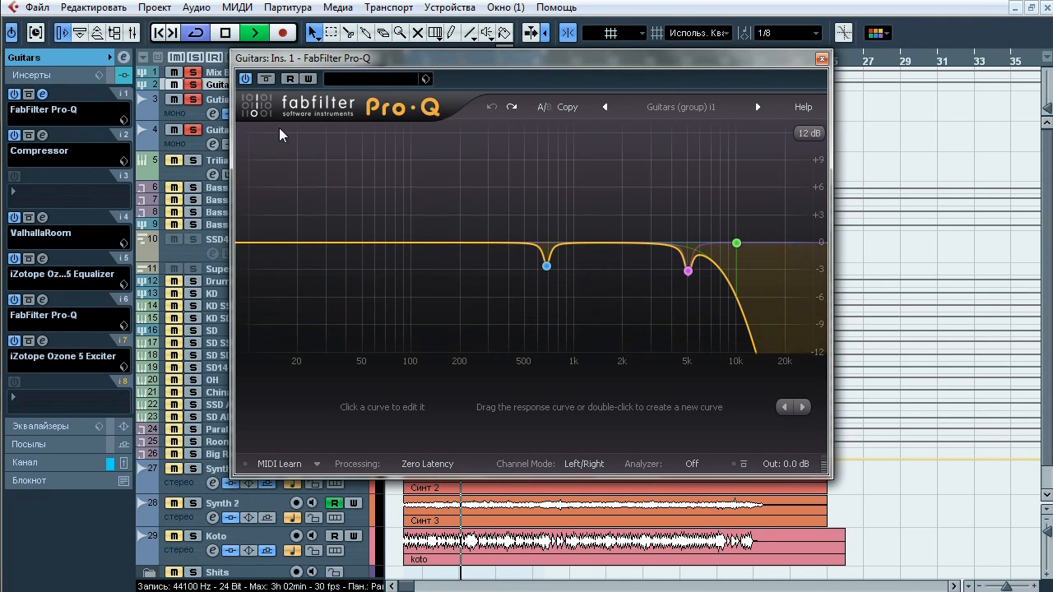
{"action": "left_click", "coordinate": [265, 79]}
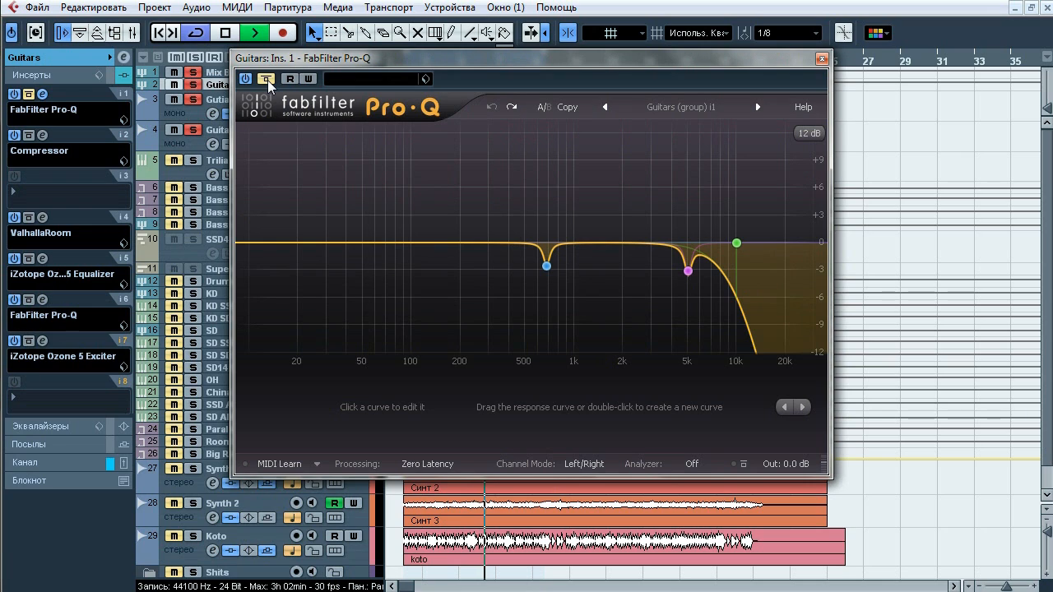
{"action": "left_click", "coordinate": [265, 79]}
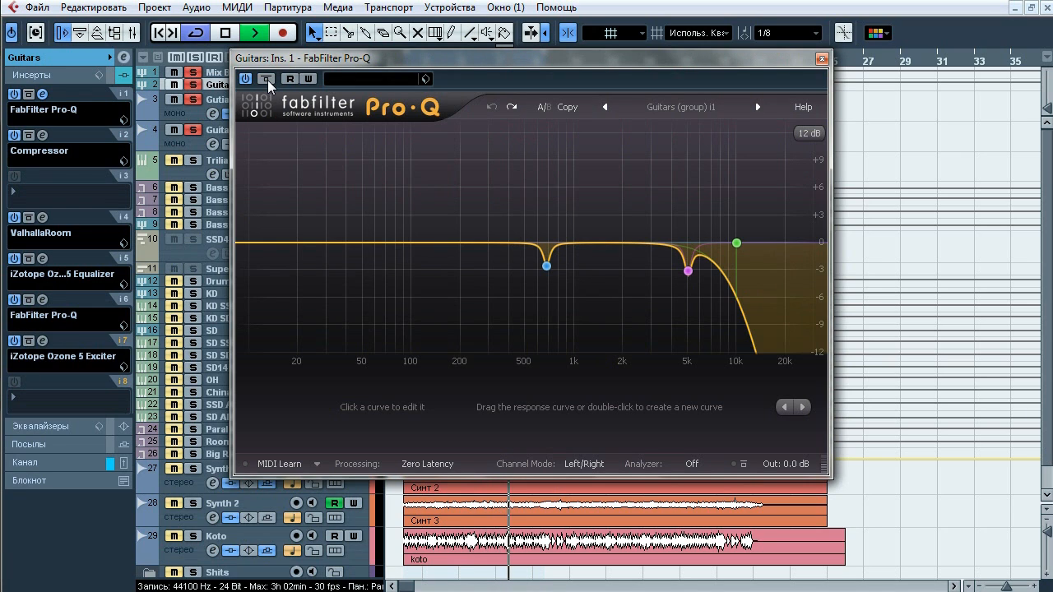
{"action": "left_click", "coordinate": [265, 79]}
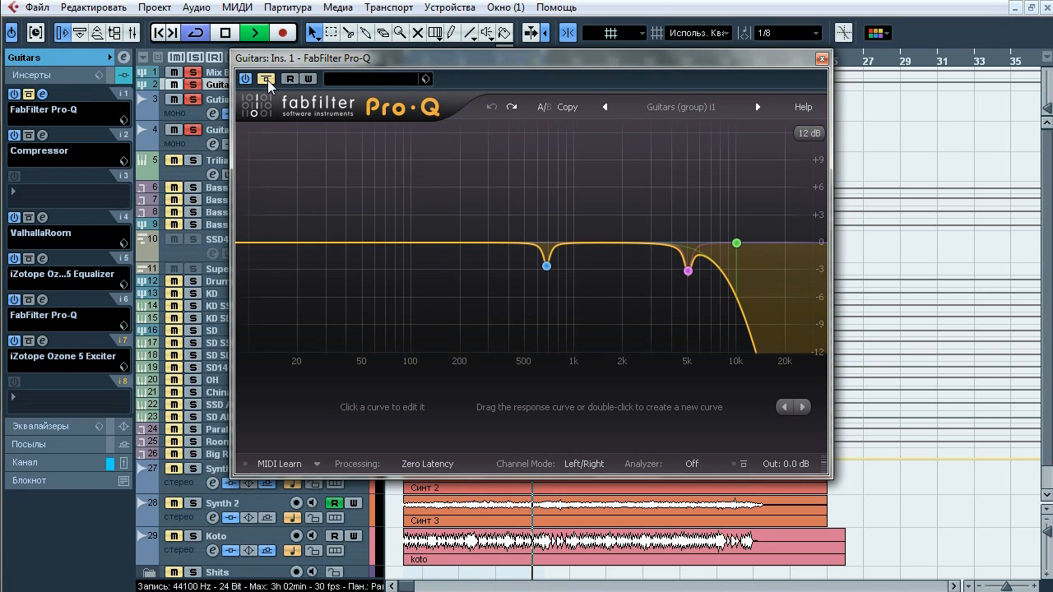
{"action": "left_click", "coordinate": [265, 79]}
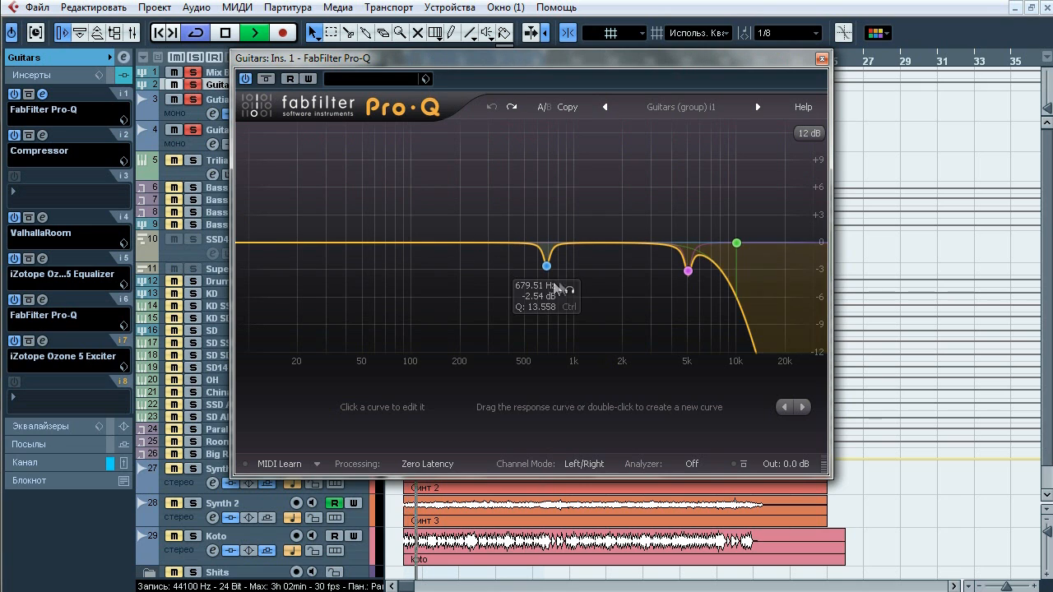
- Audition the 679.51 Hz and 5043.6 Hz bands of Pro-Q in isolation, stop playback and close the plug-in
{"action": "left_click", "coordinate": [571, 293]}
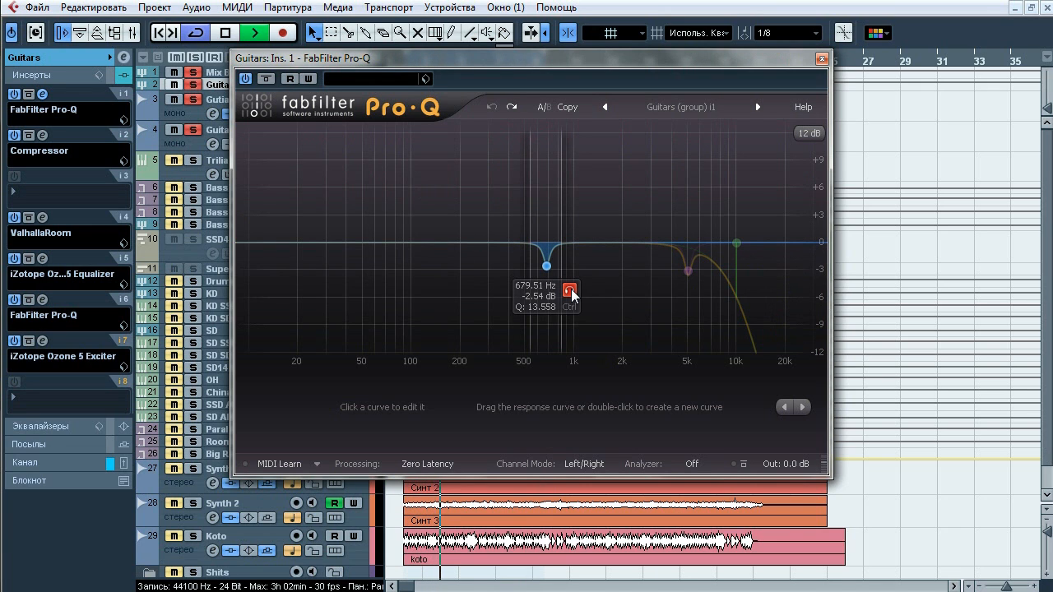
{"action": "left_click", "coordinate": [712, 297]}
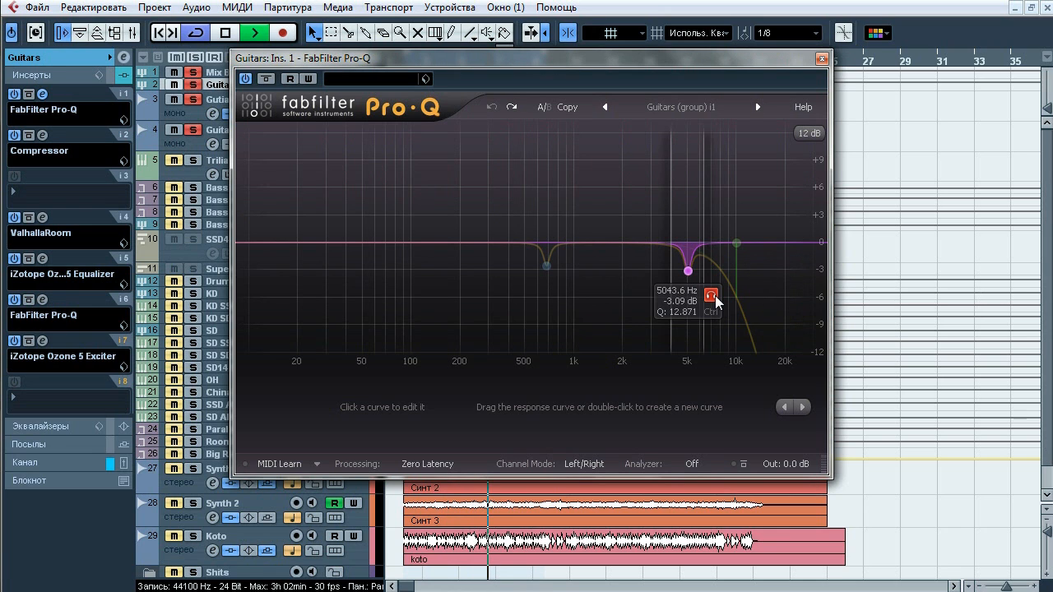
{"action": "left_click", "coordinate": [756, 218]}
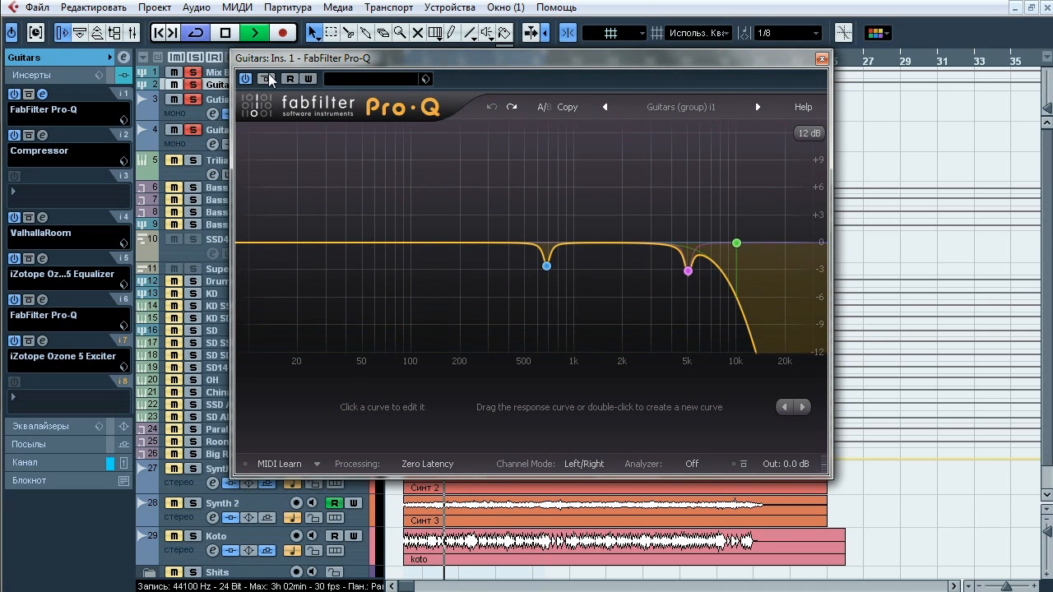
{"action": "key", "text": "space"}
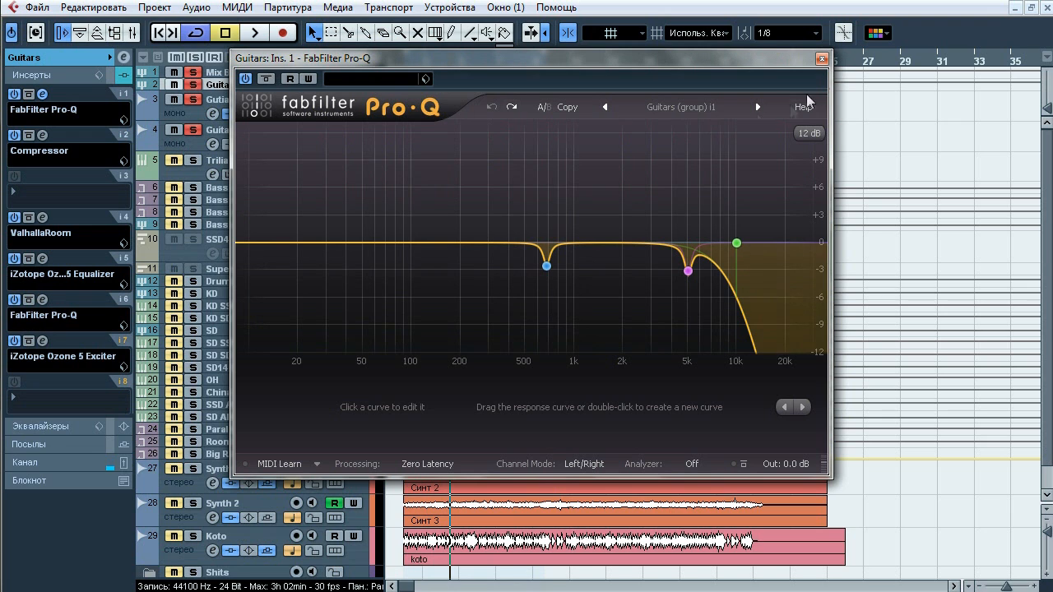
{"action": "left_click", "coordinate": [822, 58]}
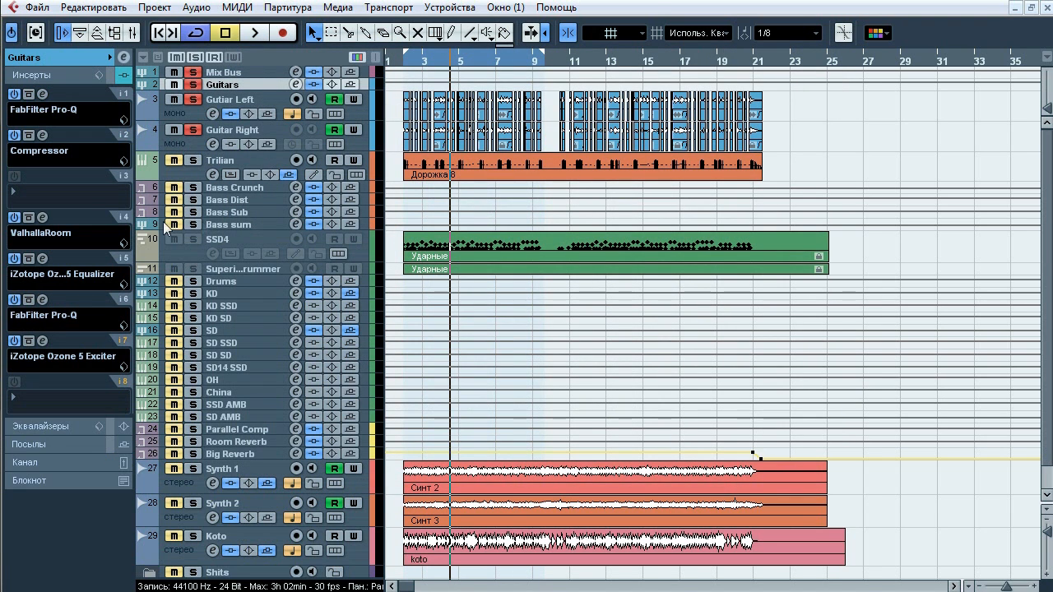
- Open the Compressor on insert 2 of the Guitars group and additionally solo the KD and SD drum groups
{"action": "left_click", "coordinate": [42, 135]}
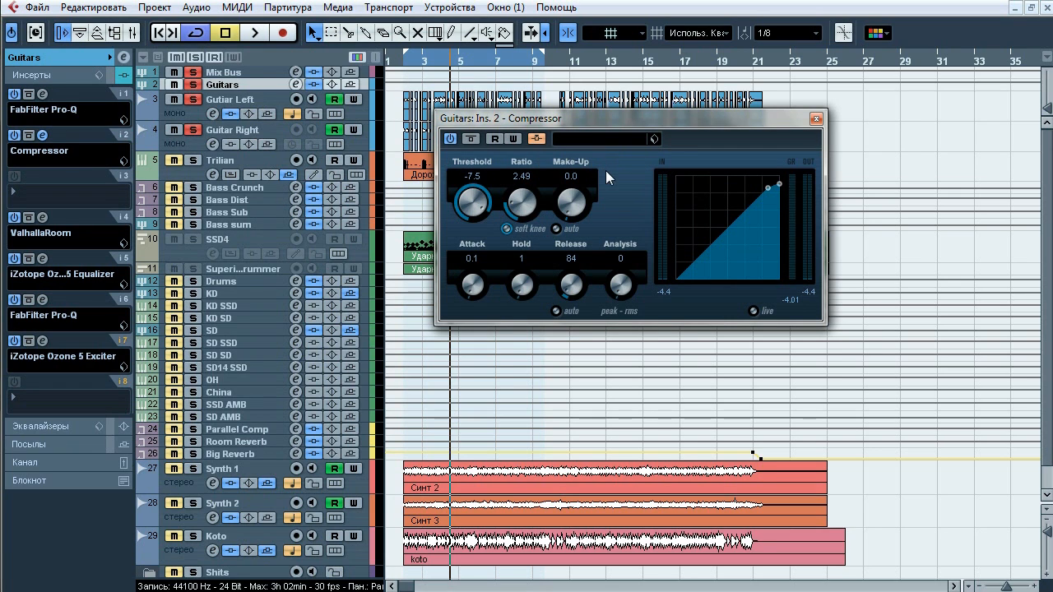
{"action": "left_click", "coordinate": [191, 295]}
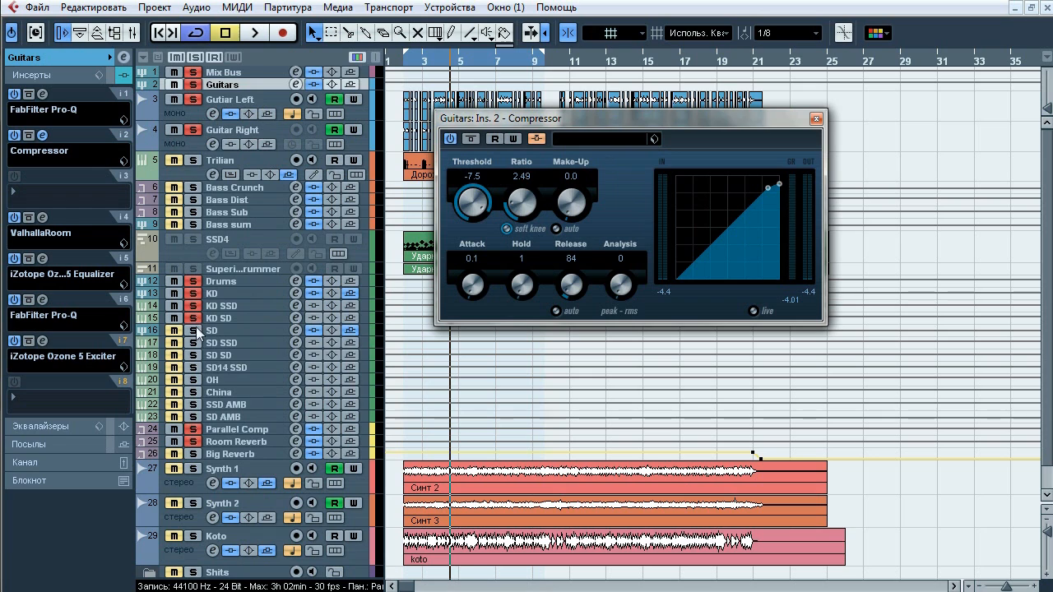
{"action": "left_click", "coordinate": [196, 330]}
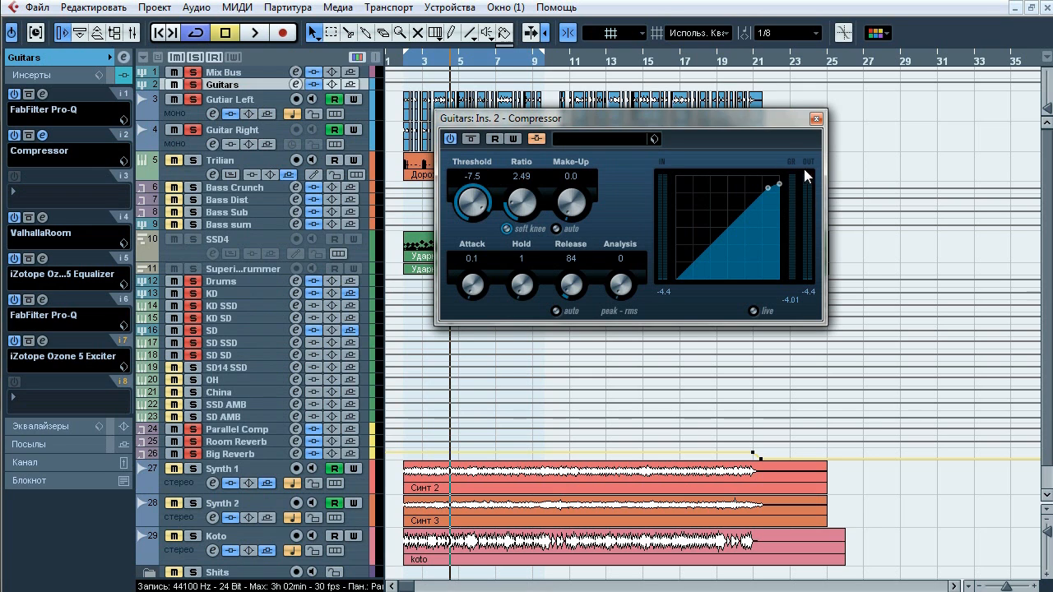
- Clear all solos, compare the full mix with the guitar Compressor active and bypassed during playback, and close the plug-in
{"action": "key", "text": "space"}
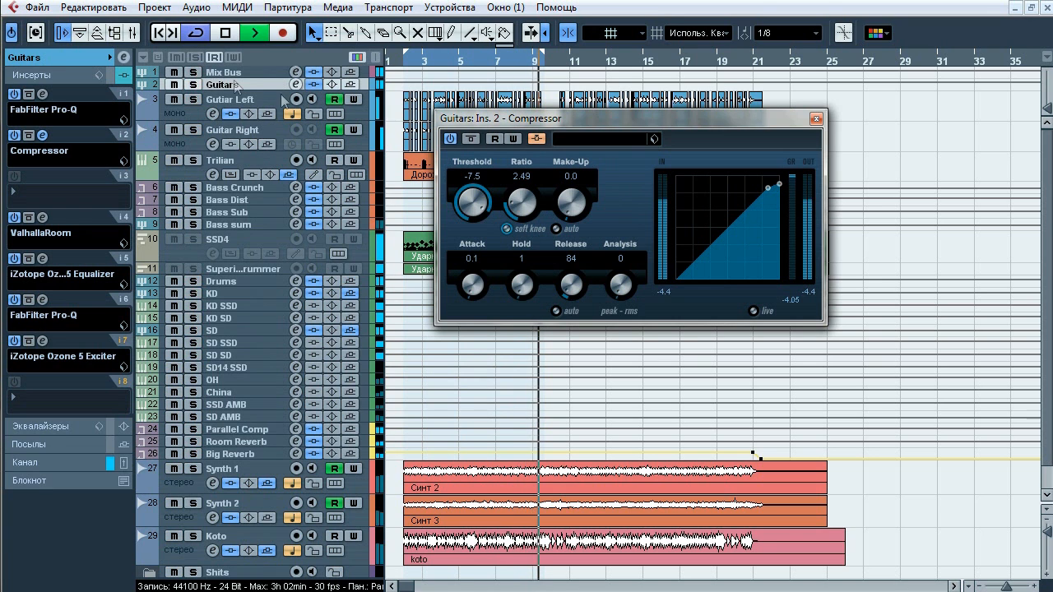
{"action": "left_click", "coordinate": [474, 138]}
{"action": "left_click", "coordinate": [474, 139]}
{"action": "left_click", "coordinate": [474, 138]}
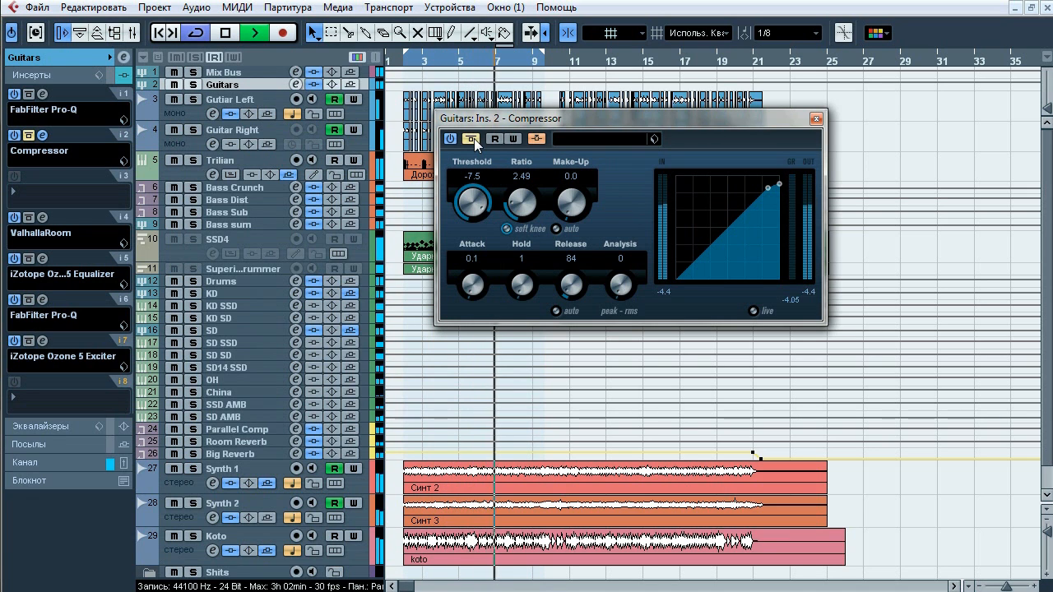
{"action": "left_click", "coordinate": [474, 139]}
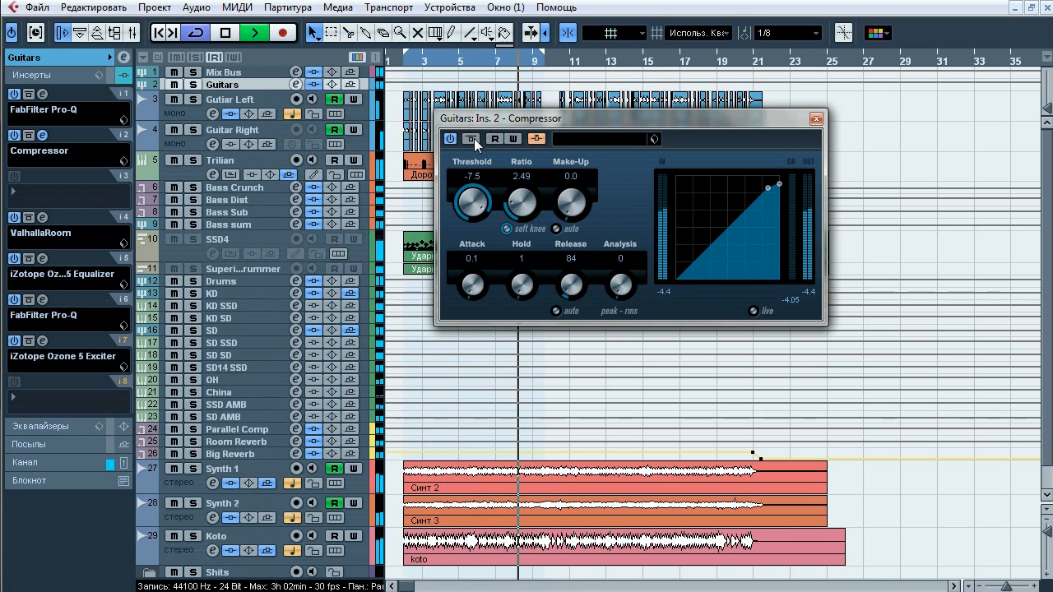
{"action": "key", "text": "space"}
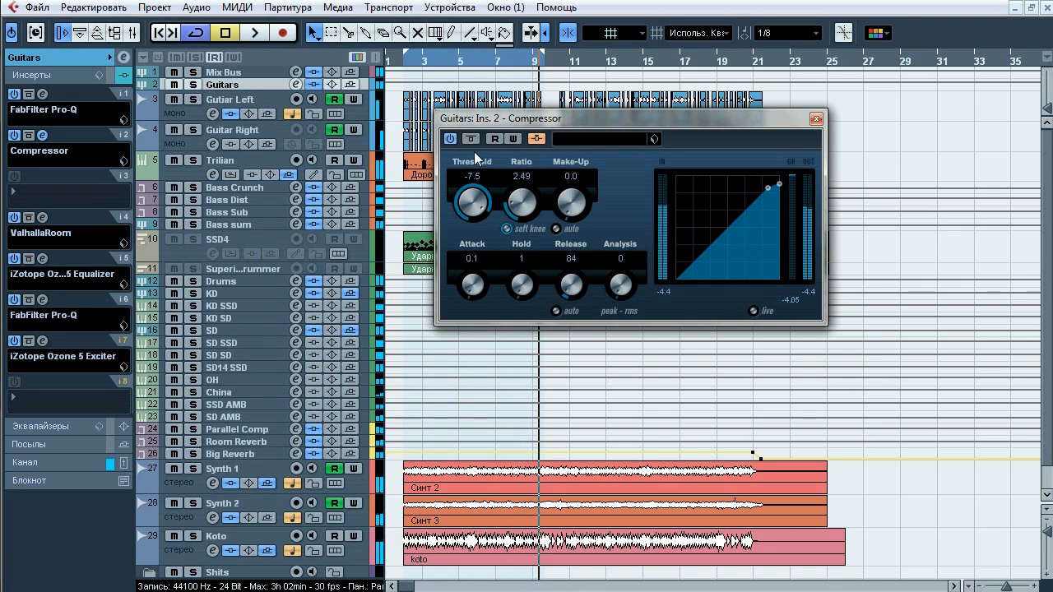
{"action": "left_click", "coordinate": [816, 120]}
- Solo the Guitars group and show the inserts of the Gutiar Left track
{"action": "left_click", "coordinate": [195, 85]}
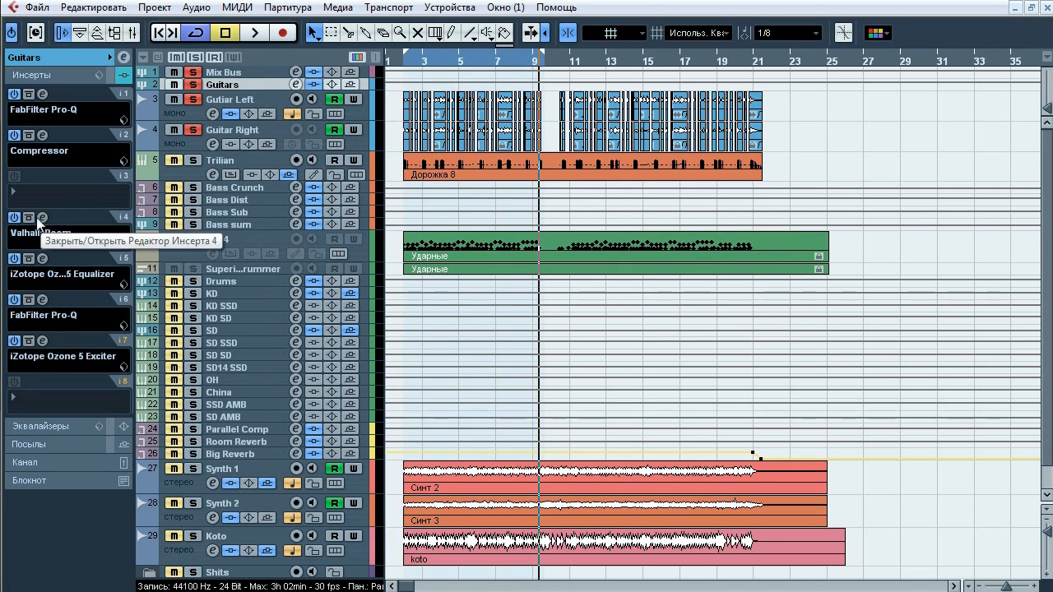
{"action": "left_click", "coordinate": [222, 113]}
{"action": "left_click", "coordinate": [44, 244]}
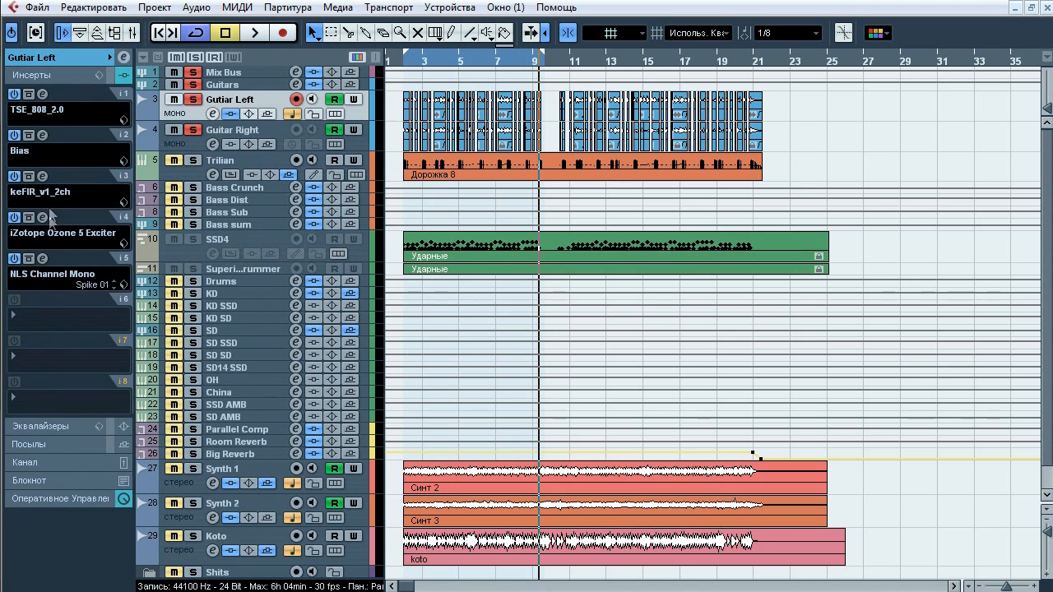
- Open ValhallaRoom on insert 4 of the Guitars group, compare it active and bypassed during playback, stop playback and close the plug-in
{"action": "left_click", "coordinate": [224, 86]}
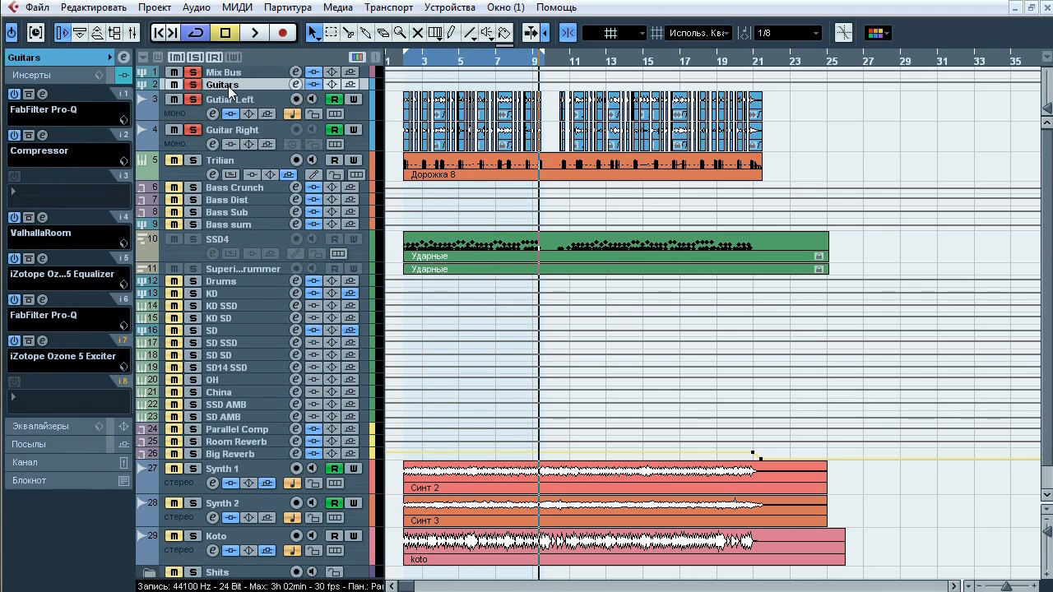
{"action": "left_click", "coordinate": [42, 217]}
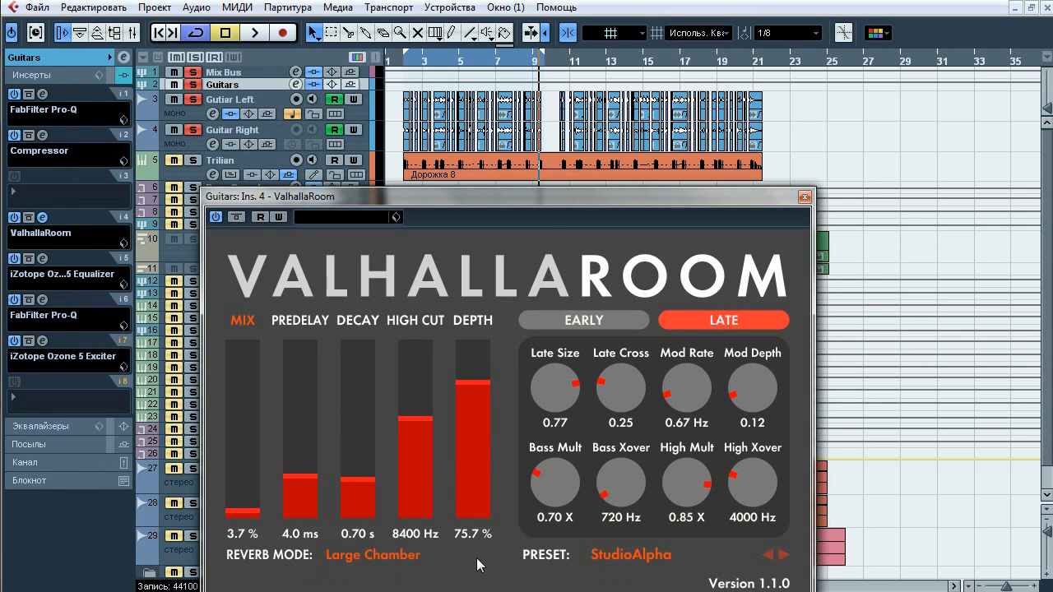
{"action": "left_click", "coordinate": [237, 217]}
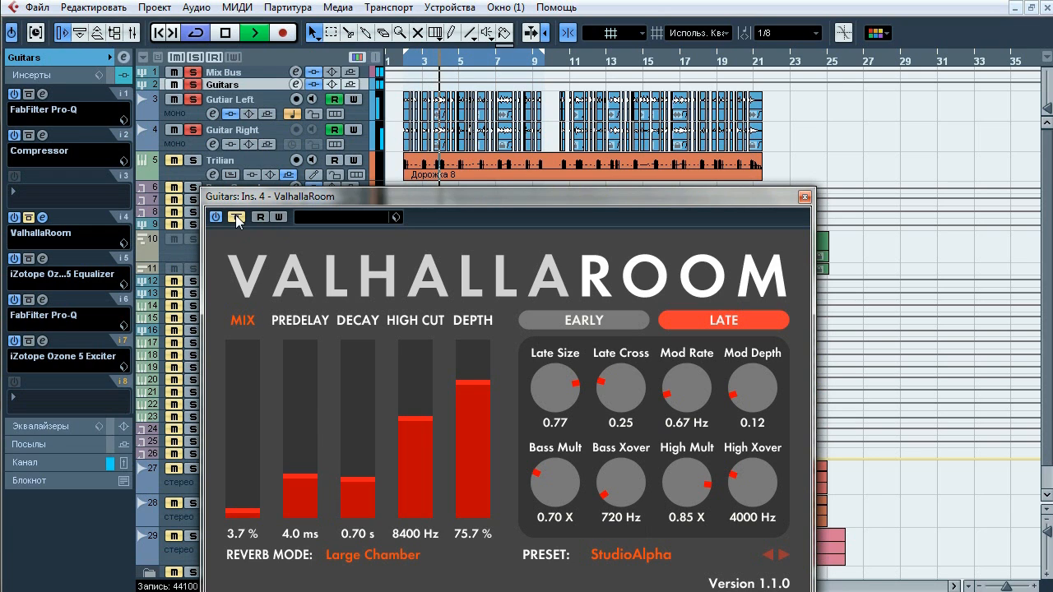
{"action": "left_click", "coordinate": [237, 217]}
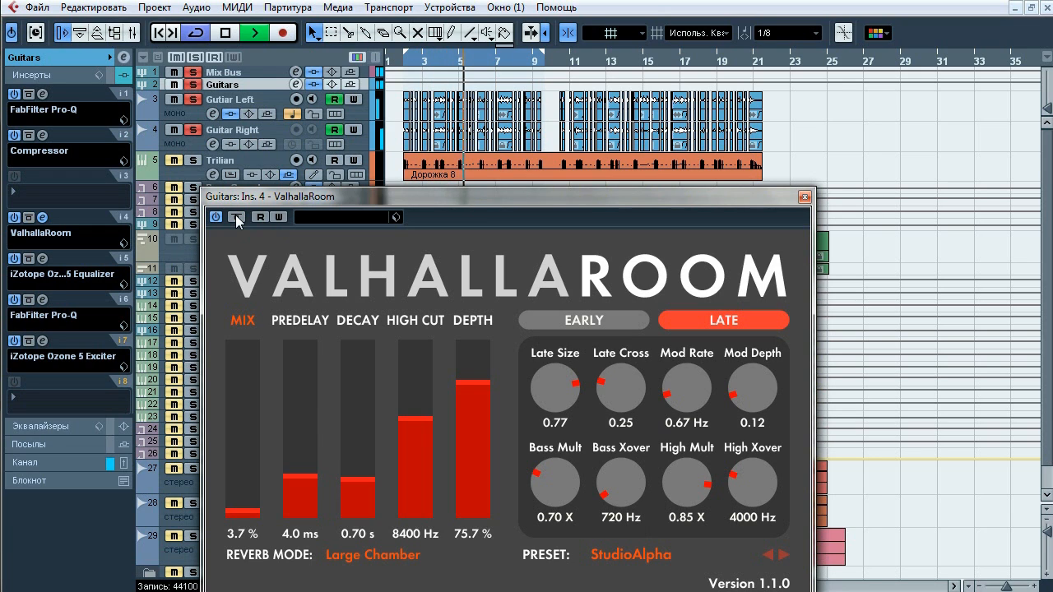
{"action": "left_click", "coordinate": [237, 217]}
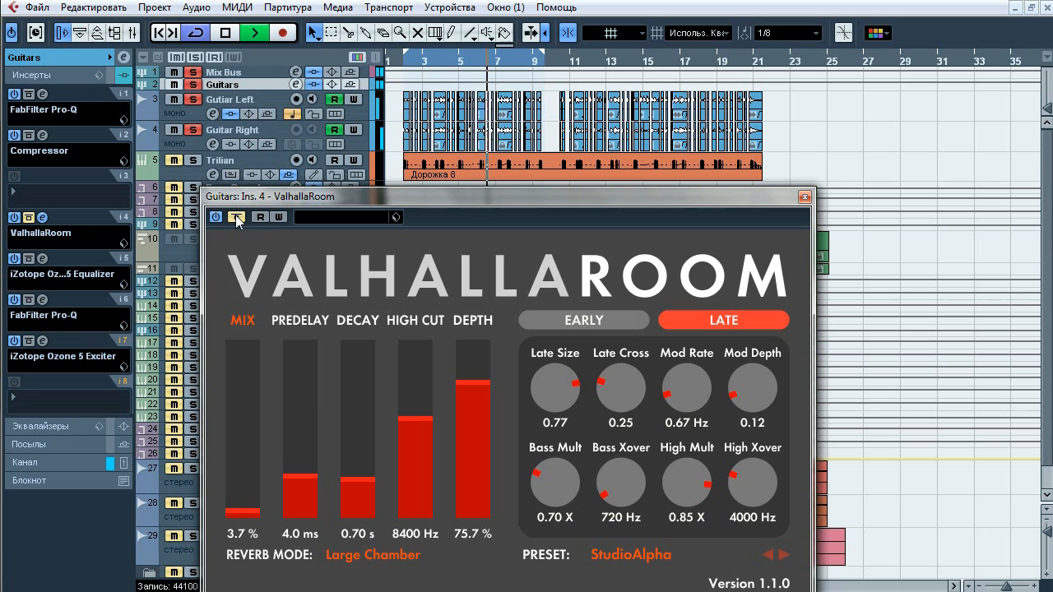
{"action": "left_click", "coordinate": [237, 217]}
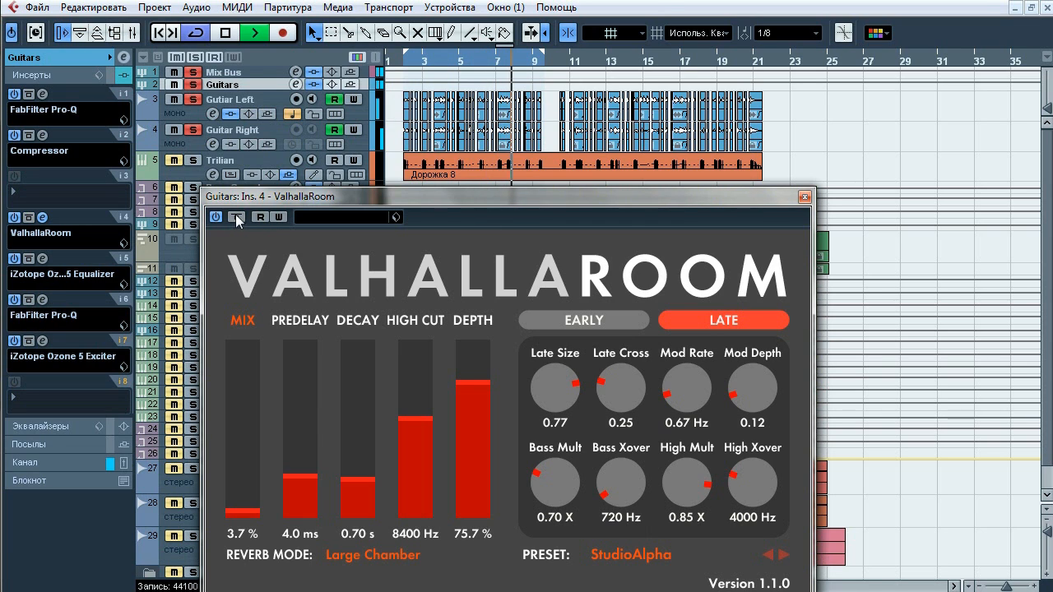
{"action": "key", "text": "space"}
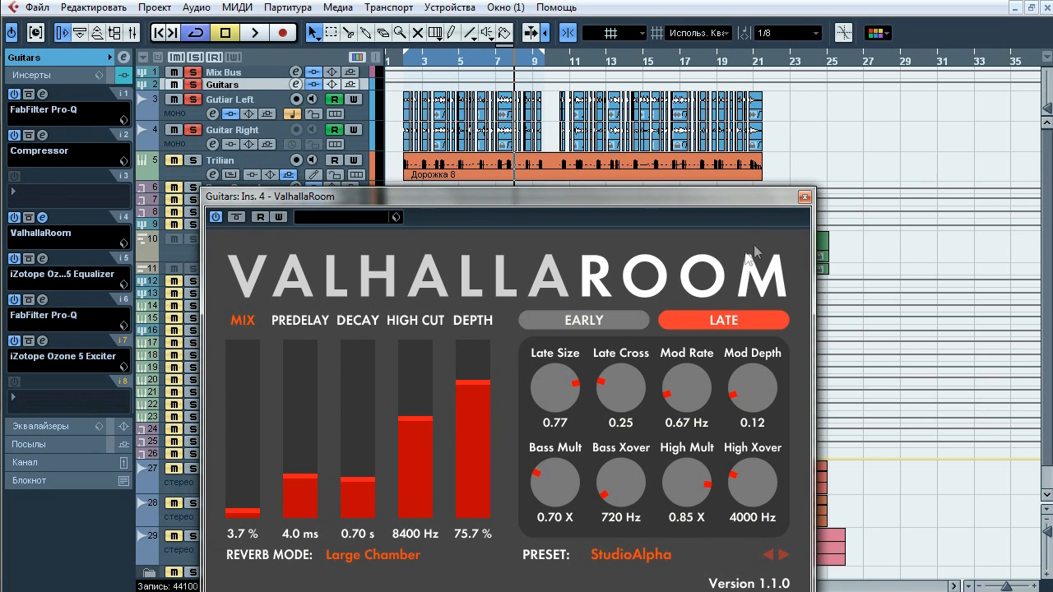
{"action": "left_click", "coordinate": [805, 197]}
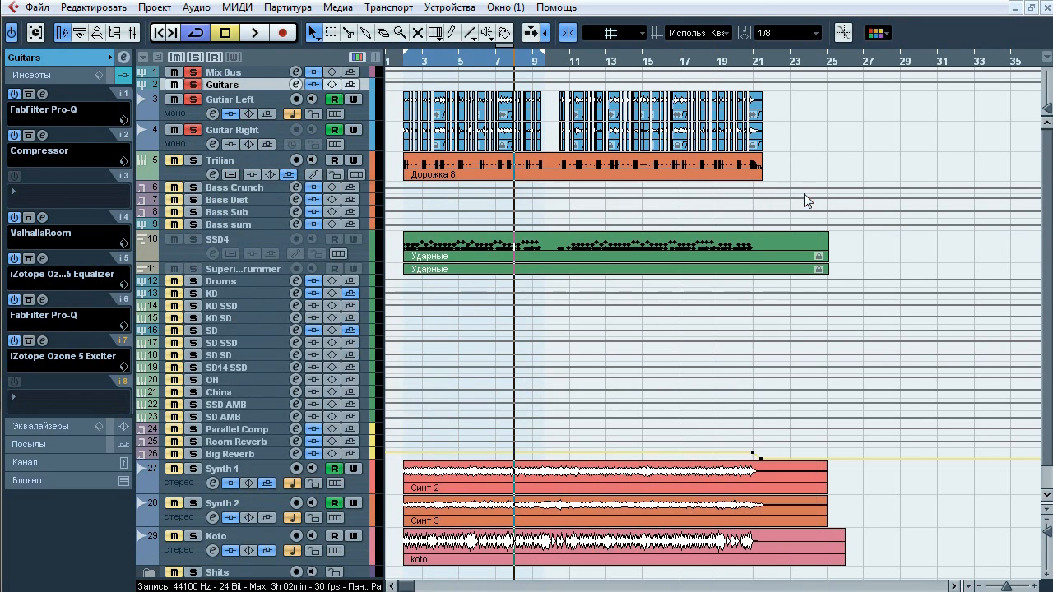
- Open the iZotope Ozone 5 Equalizer on insert 5, compare the guitars with and without bypass during playback, and close the plug-in
{"action": "left_click", "coordinate": [43, 258]}
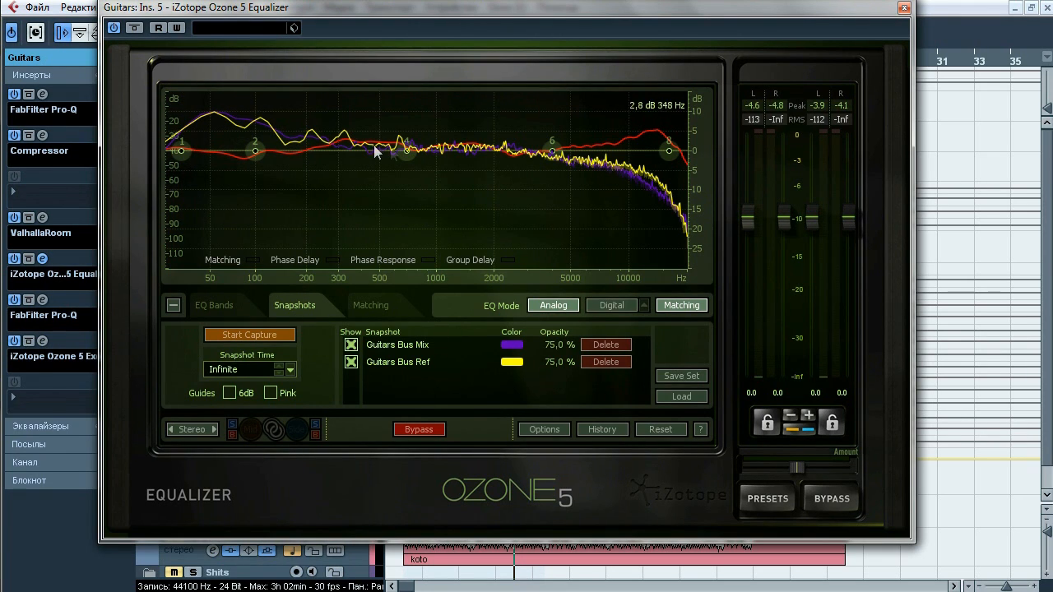
{"action": "key", "text": "space"}
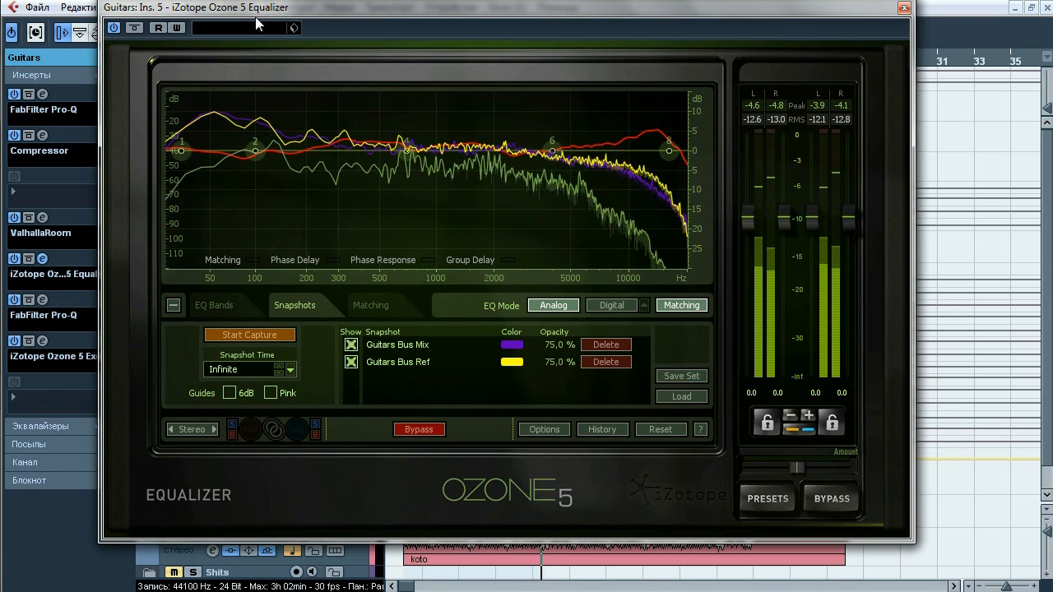
{"action": "left_click", "coordinate": [138, 51]}
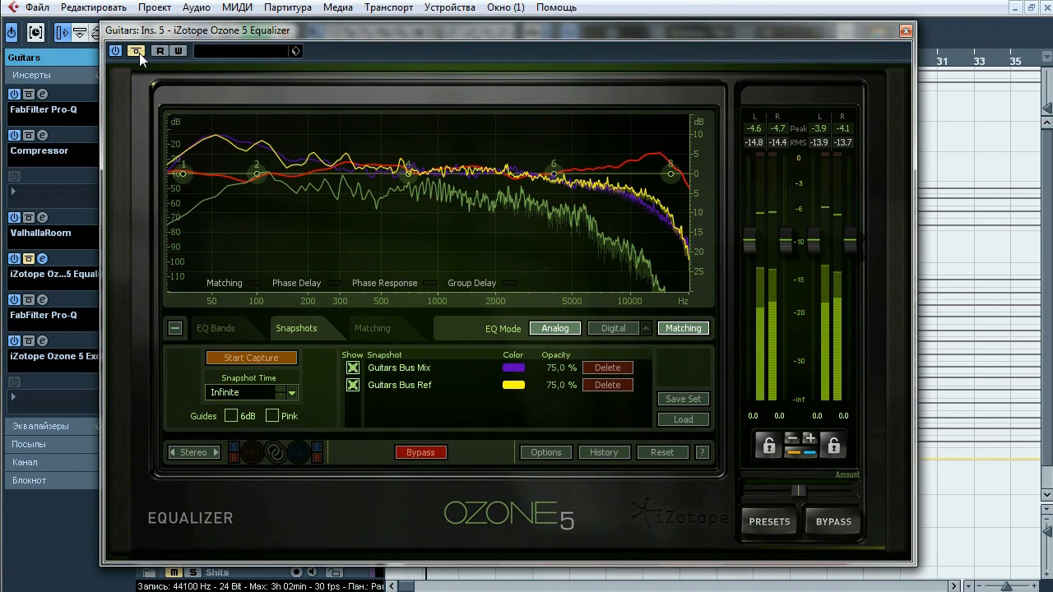
{"action": "left_click", "coordinate": [138, 51]}
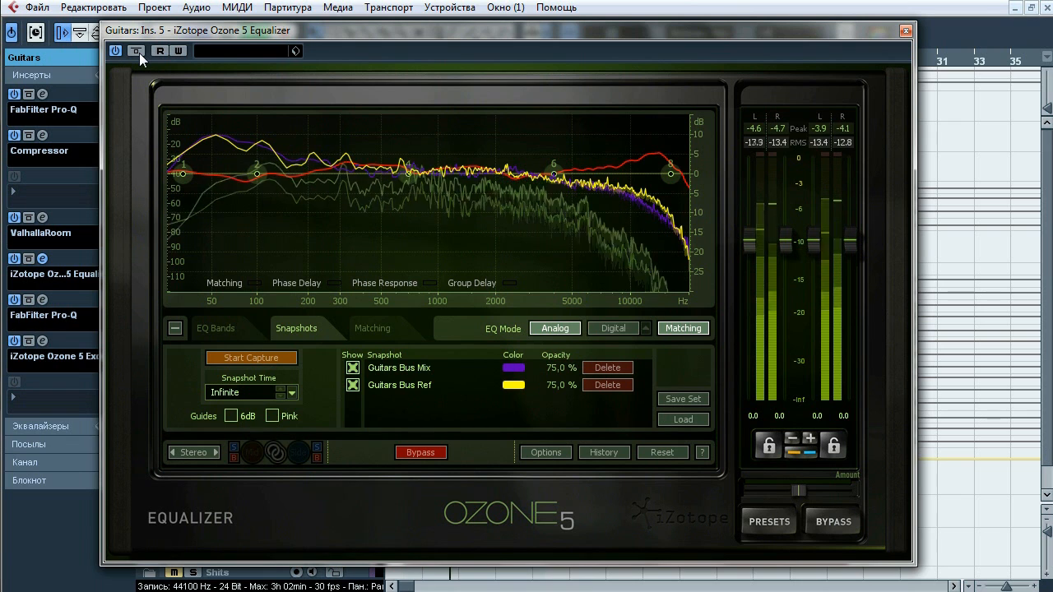
{"action": "left_click", "coordinate": [137, 51]}
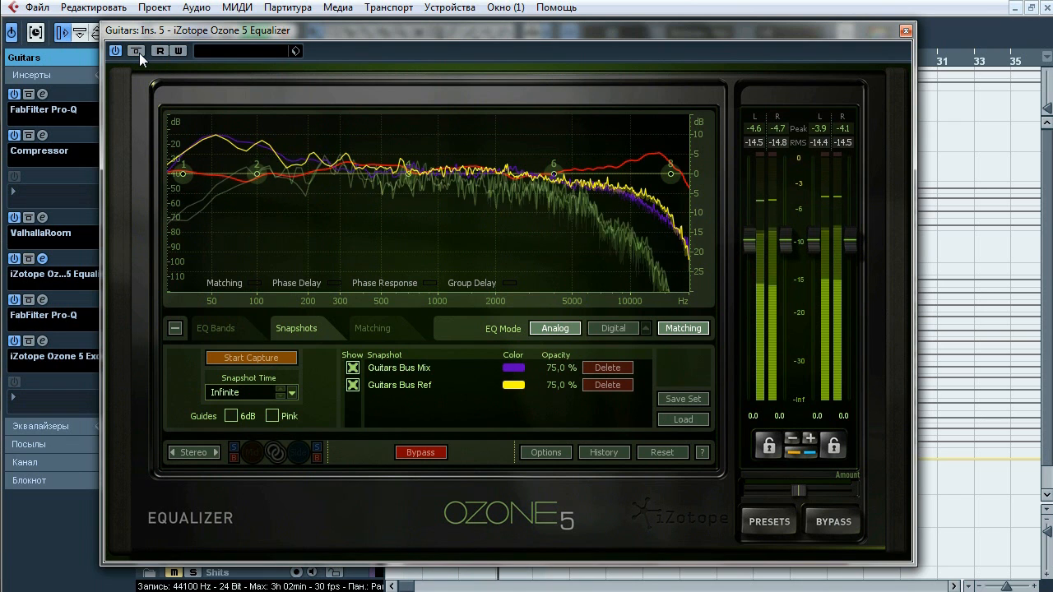
{"action": "left_click", "coordinate": [138, 51]}
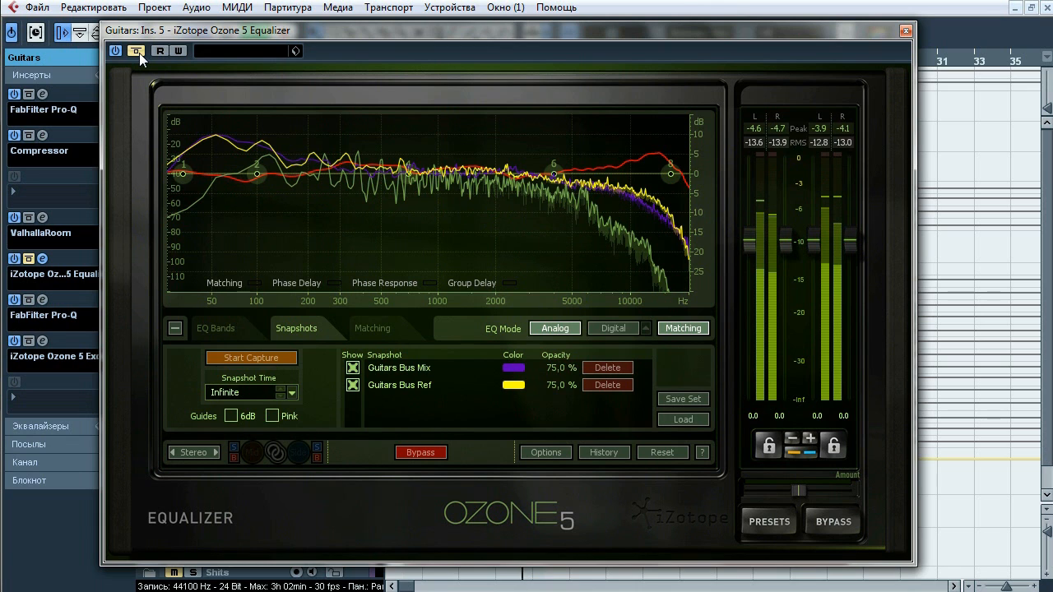
{"action": "left_click", "coordinate": [137, 51]}
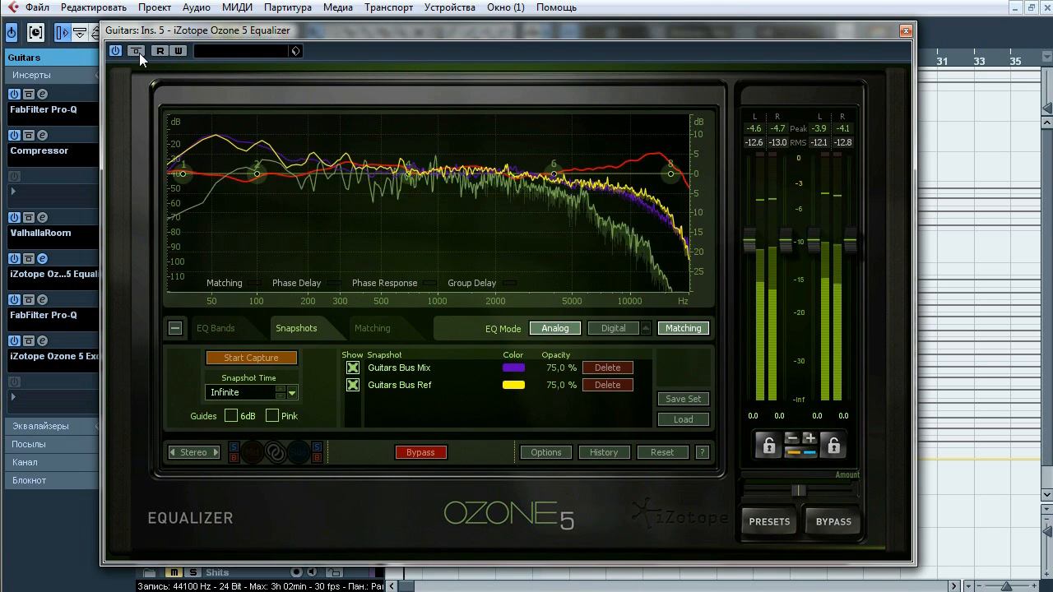
{"action": "key", "text": "space"}
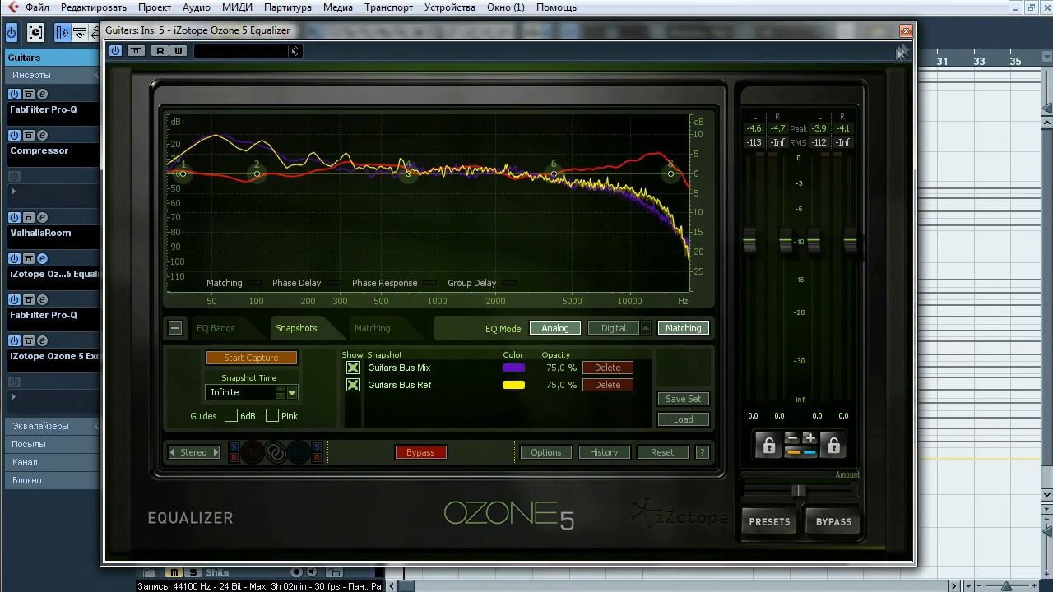
{"action": "left_click", "coordinate": [905, 30]}
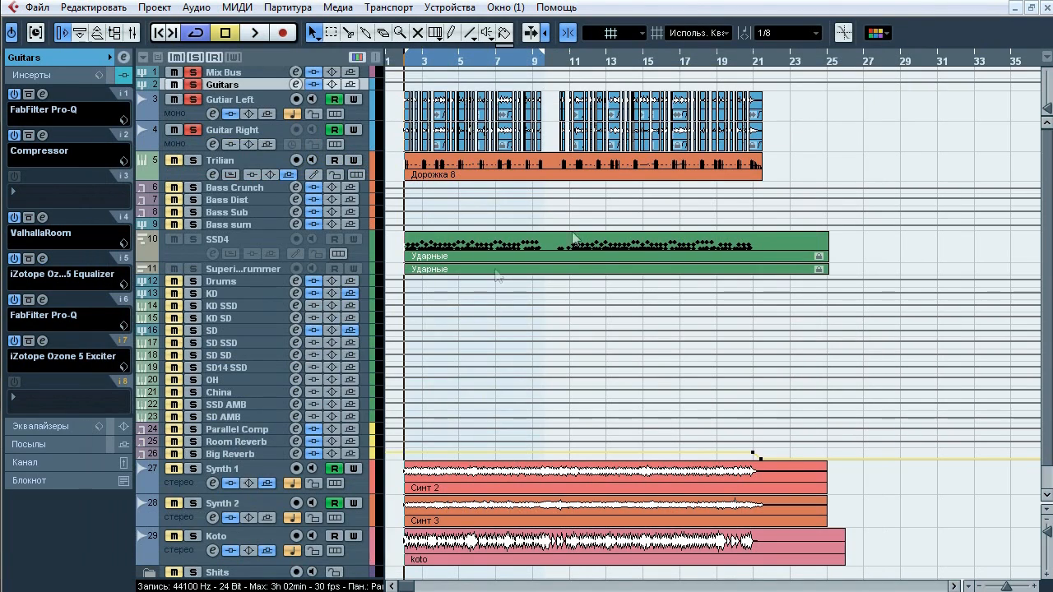
- Open FabFilter Pro-Q on insert 6 of the Guitars group and audition its 604.76 Hz band in isolation during playback
{"action": "left_click", "coordinate": [43, 300]}
{"action": "left_click_drag", "start_coordinate": [543, 25], "coordinate": [474, 86]}
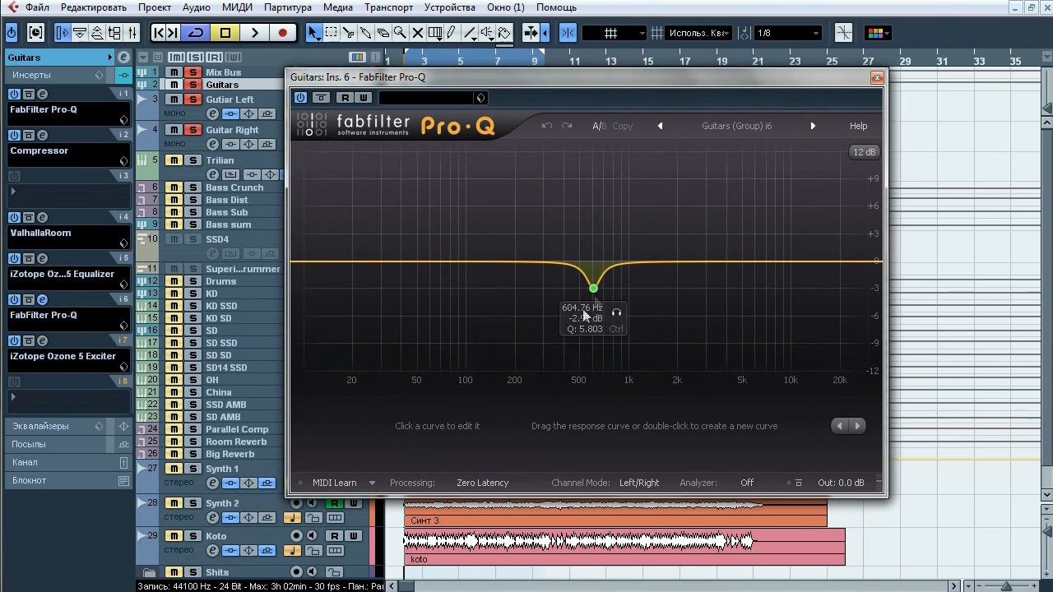
{"action": "key", "text": "space"}
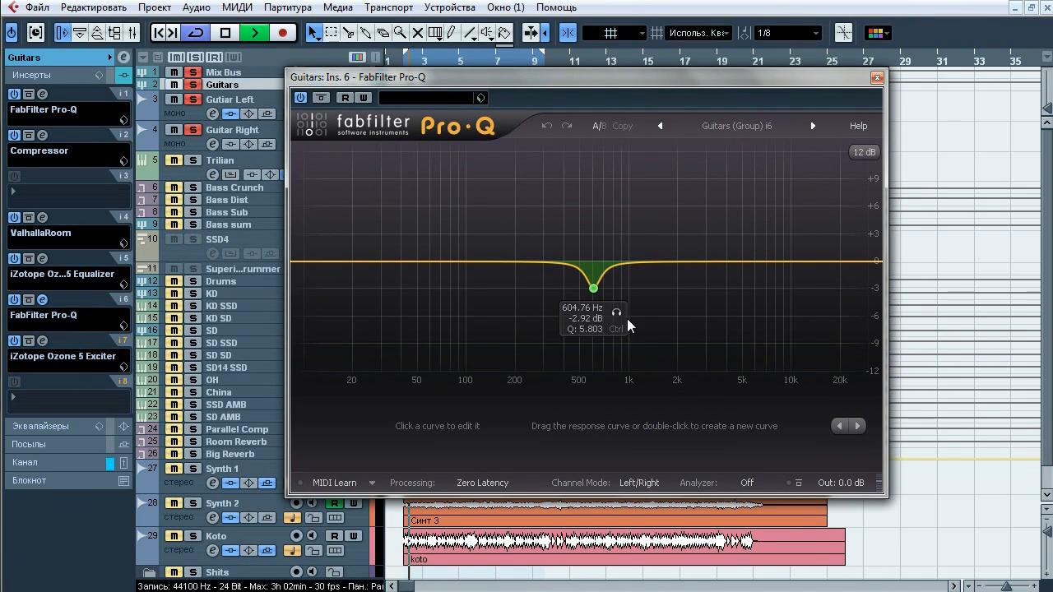
{"action": "left_click", "coordinate": [617, 317]}
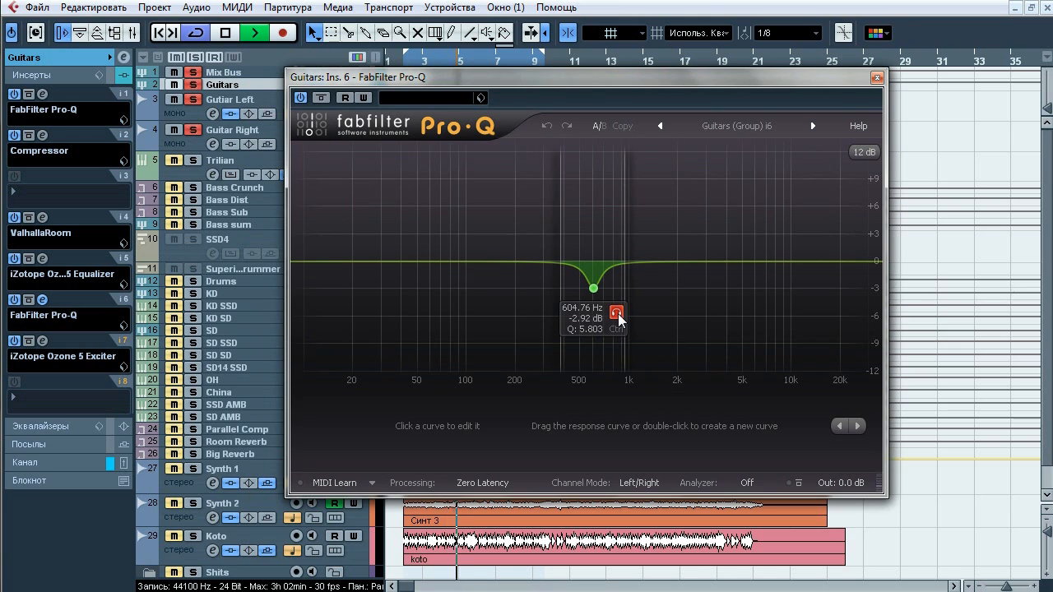
- Compare the insert 6 Pro-Q active and bypassed during playback, stop playback and close the plug-in
{"action": "left_click", "coordinate": [321, 98]}
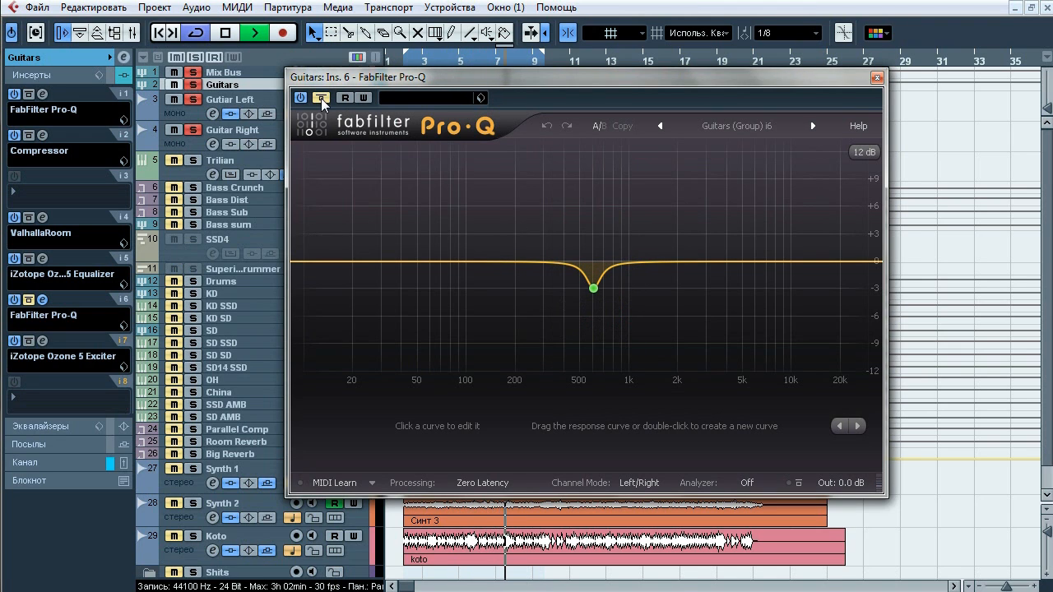
{"action": "left_click", "coordinate": [320, 98]}
{"action": "left_click", "coordinate": [321, 98]}
{"action": "left_click", "coordinate": [320, 98]}
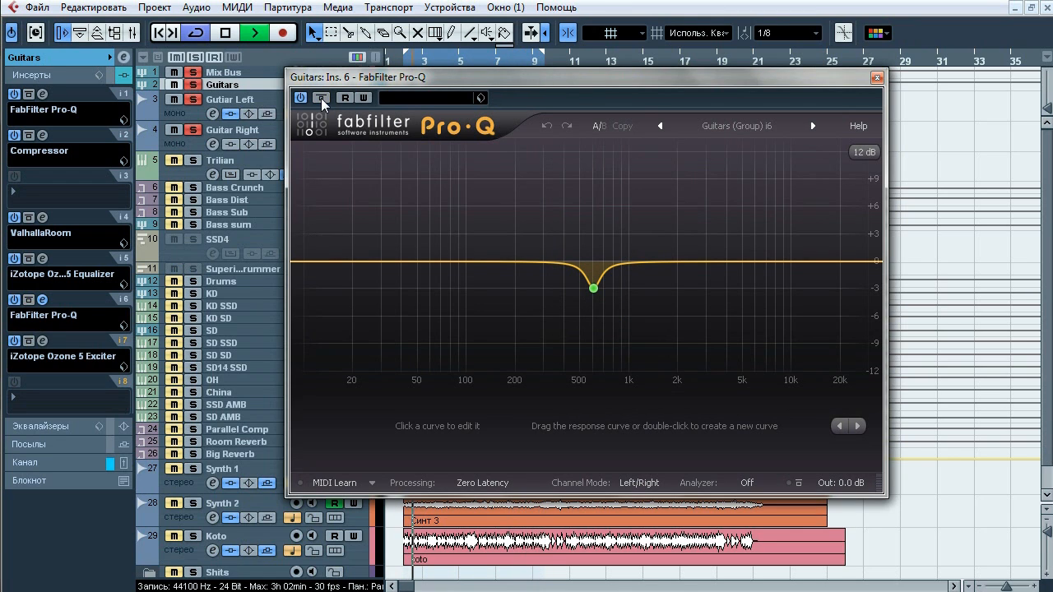
{"action": "key", "text": "space"}
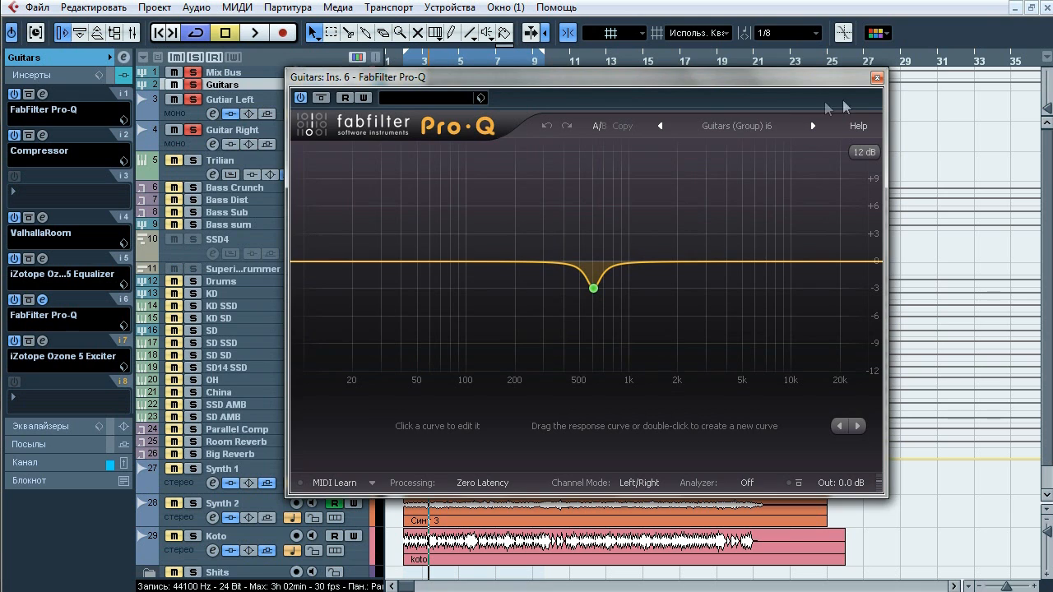
{"action": "left_click", "coordinate": [876, 78]}
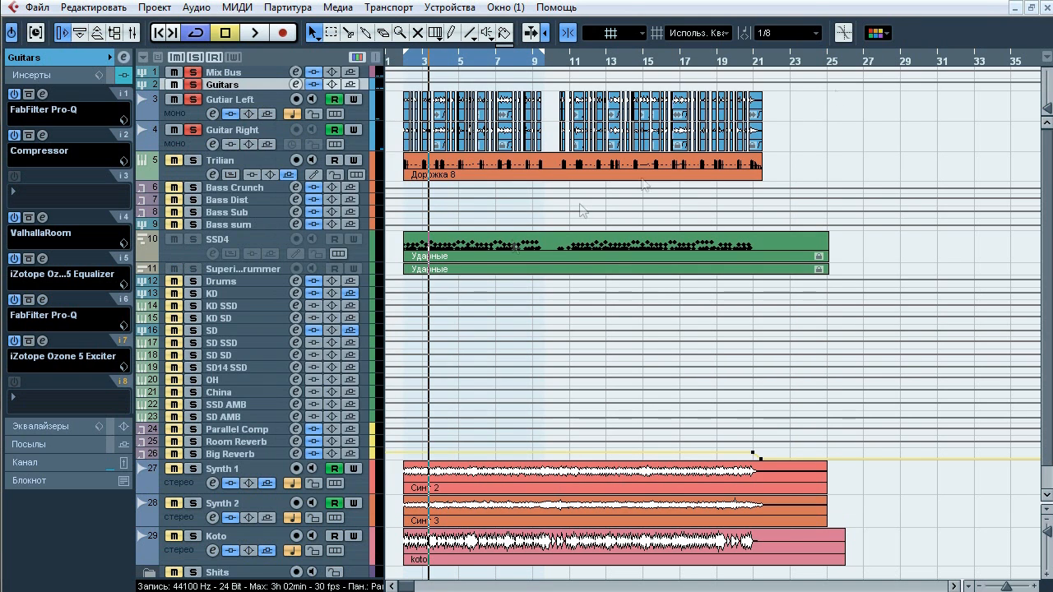
- Open the iZotope Ozone 5 Exciter on insert 7, compare the guitars with and without bypass during playback, and close the plug-in
{"action": "left_click", "coordinate": [44, 342]}
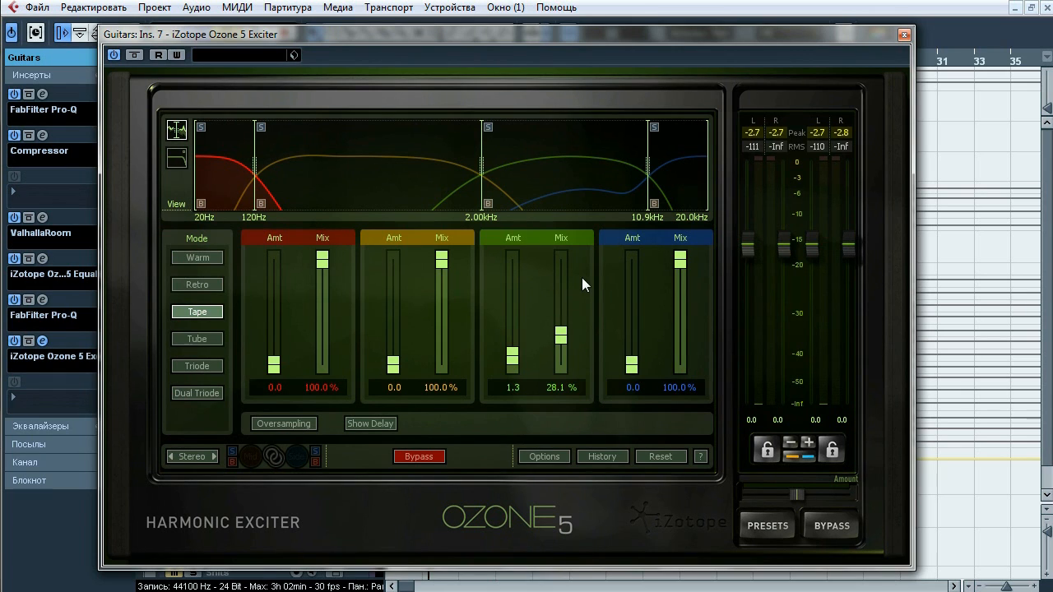
{"action": "key", "text": "space"}
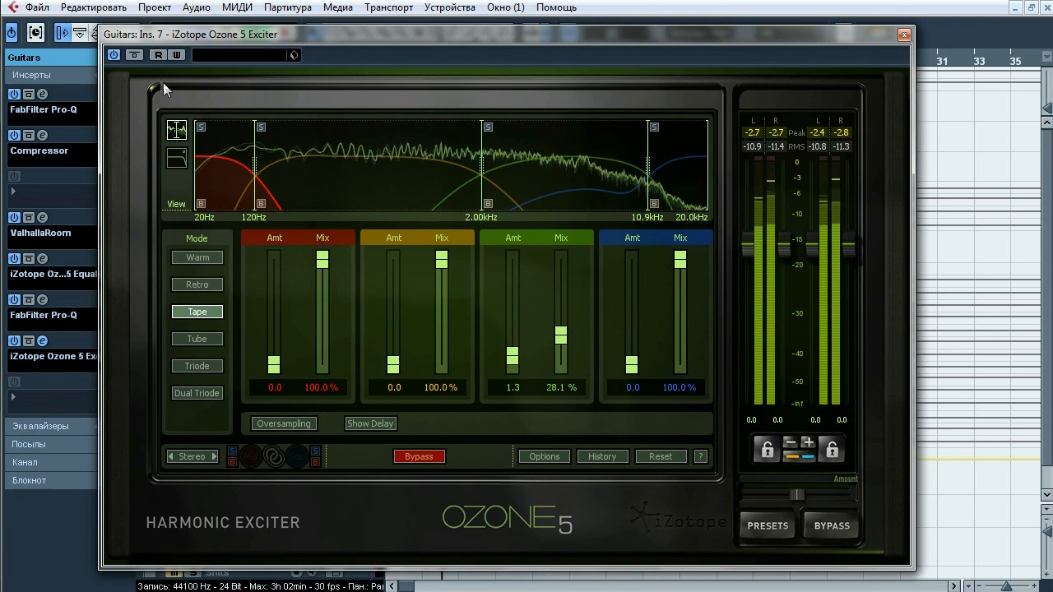
{"action": "left_click", "coordinate": [134, 56]}
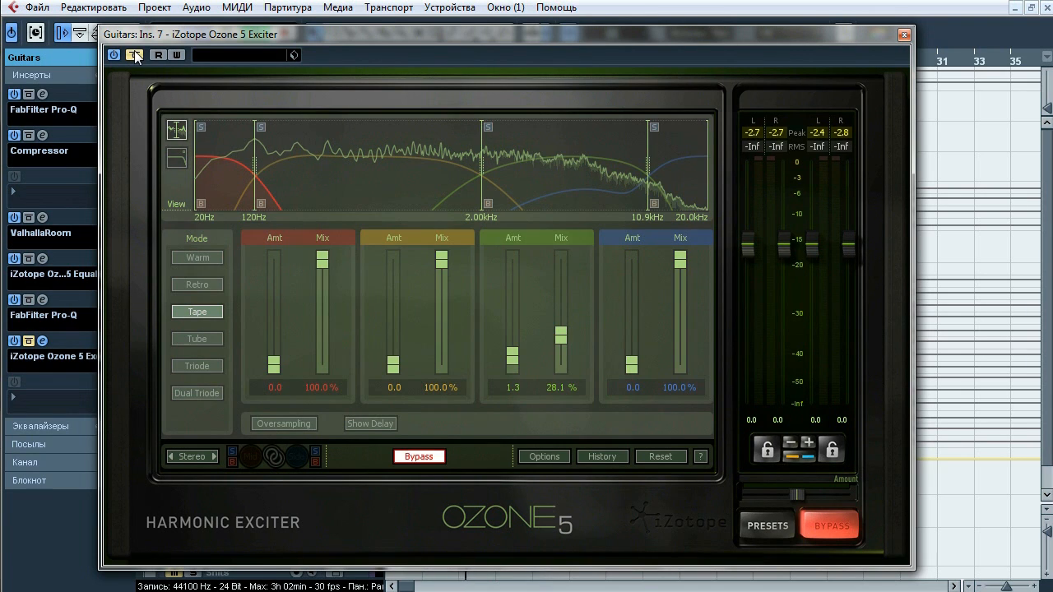
{"action": "left_click", "coordinate": [135, 55]}
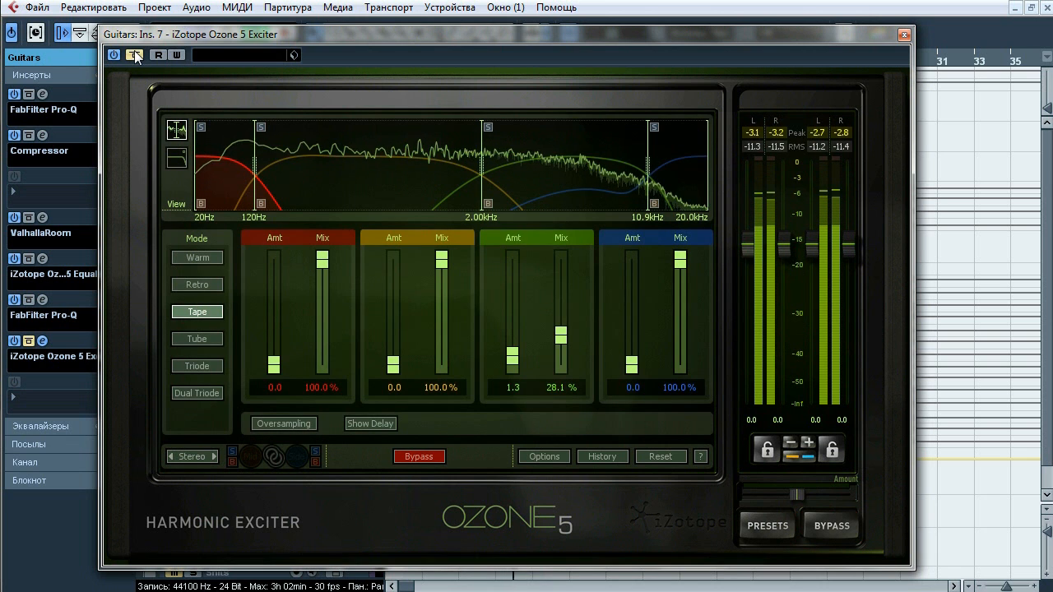
{"action": "left_click", "coordinate": [134, 55]}
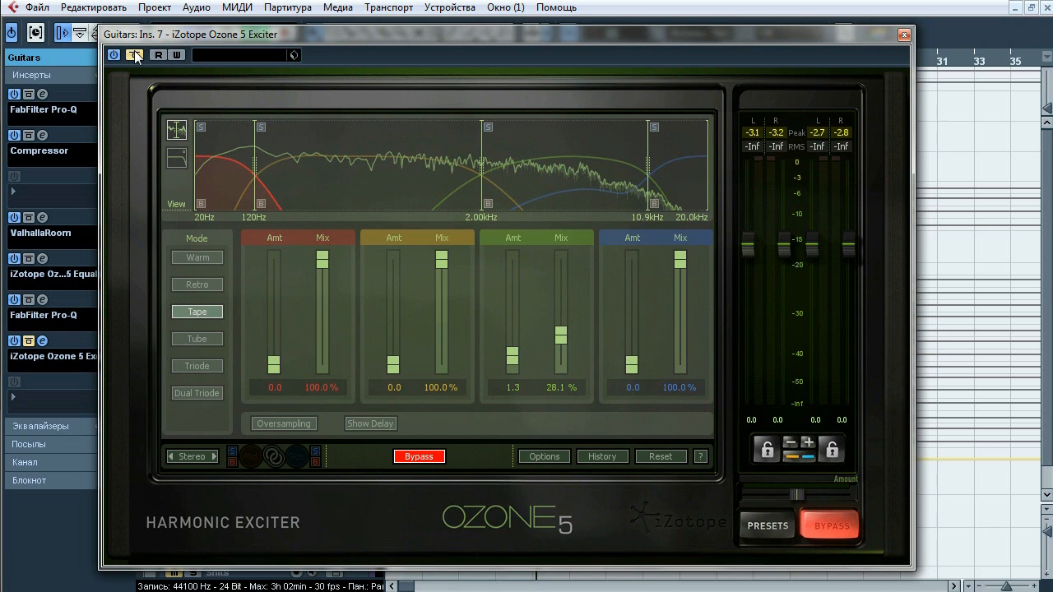
{"action": "left_click", "coordinate": [135, 55]}
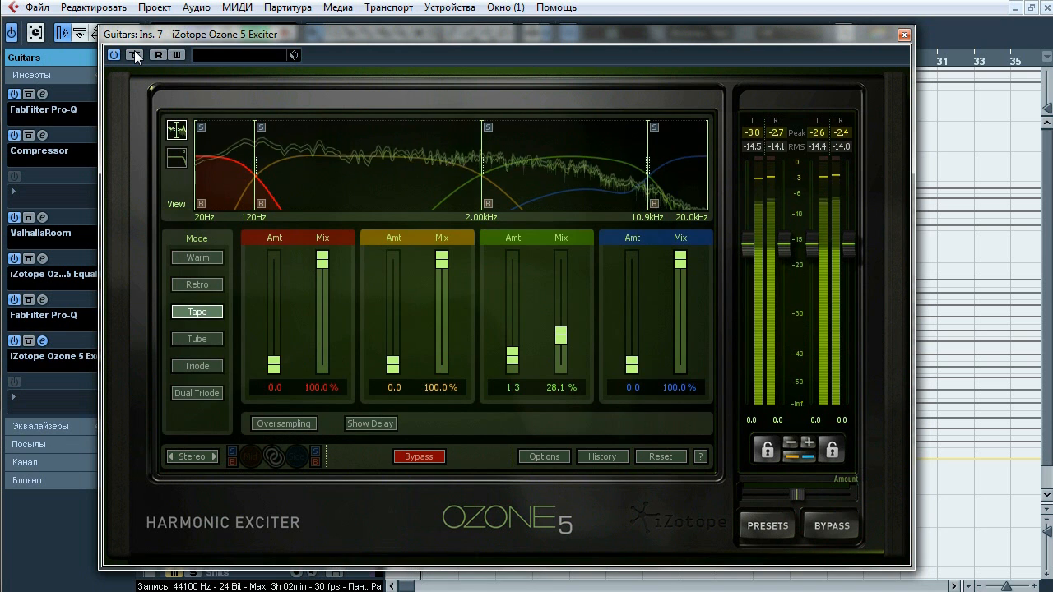
{"action": "left_click", "coordinate": [135, 55]}
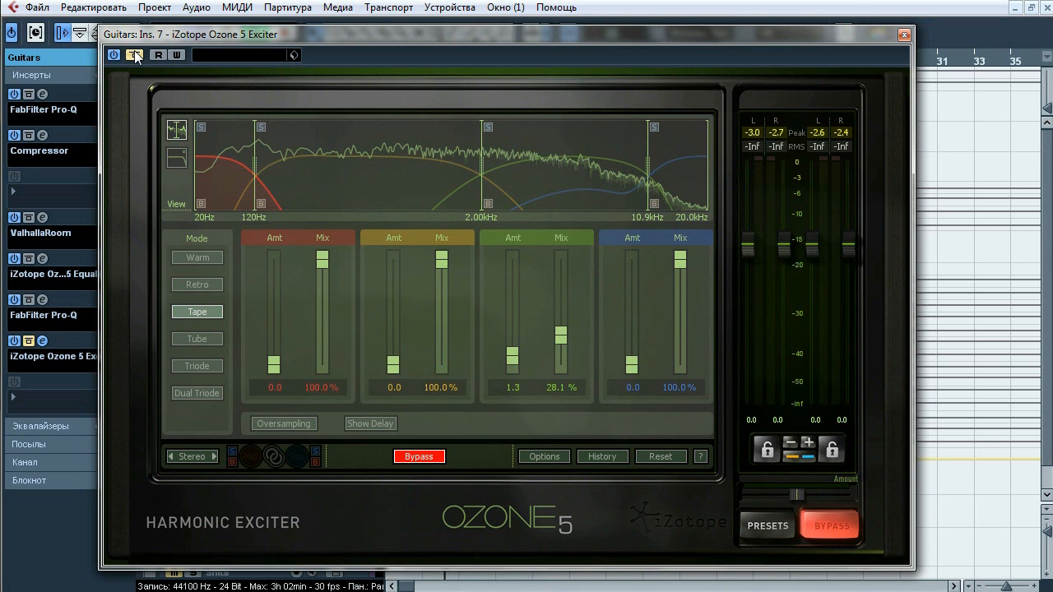
{"action": "left_click", "coordinate": [134, 55]}
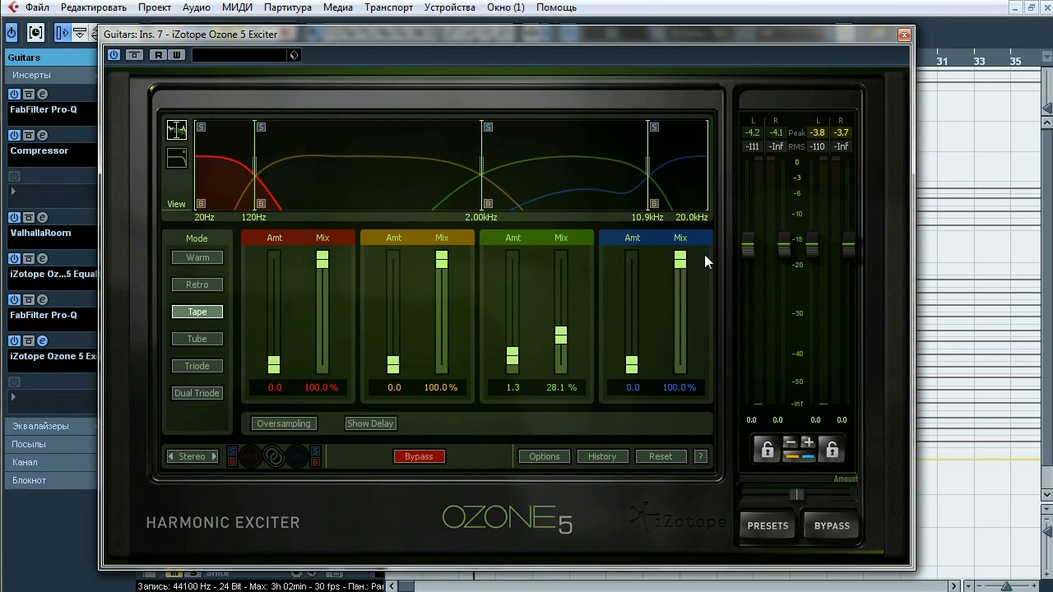
{"action": "left_click", "coordinate": [904, 34]}
- Show the basic settings of the Trilian track, play the full mix and solo Trilian during playback
{"action": "left_click", "coordinate": [72, 56]}
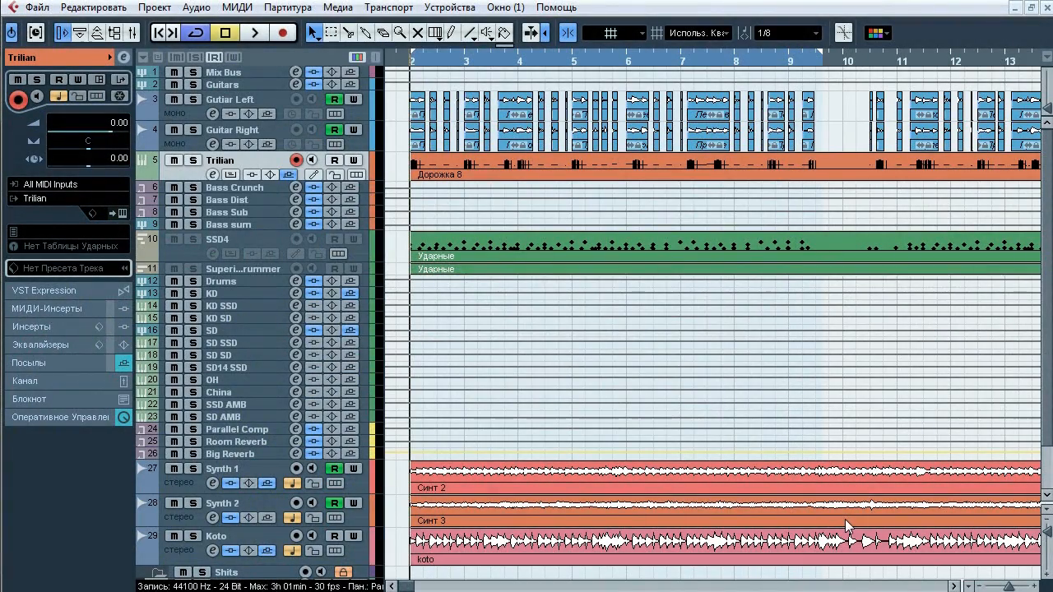
{"action": "key", "text": "space"}
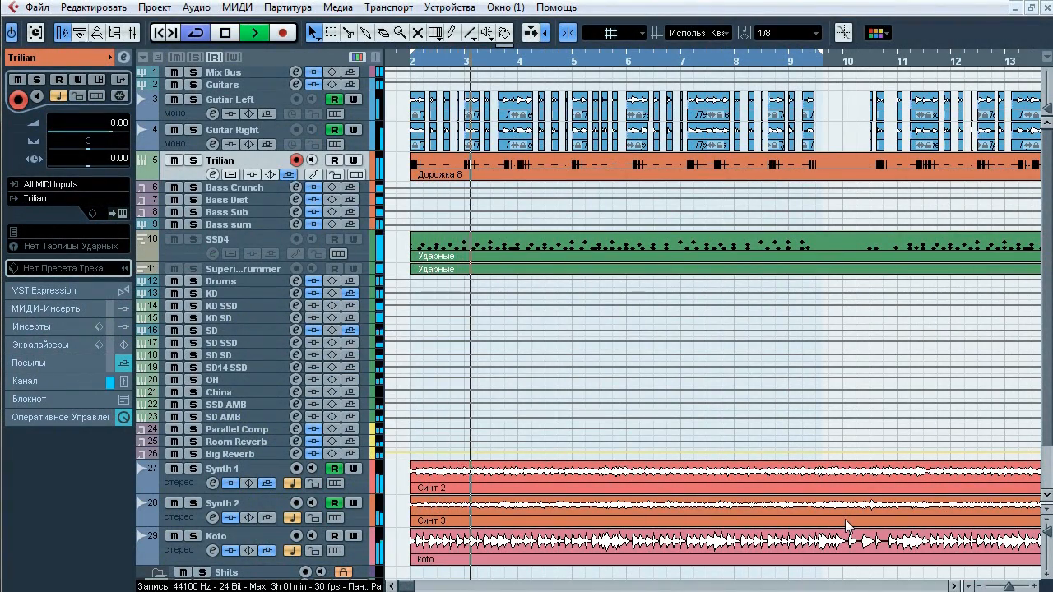
{"action": "left_click", "coordinate": [193, 160]}
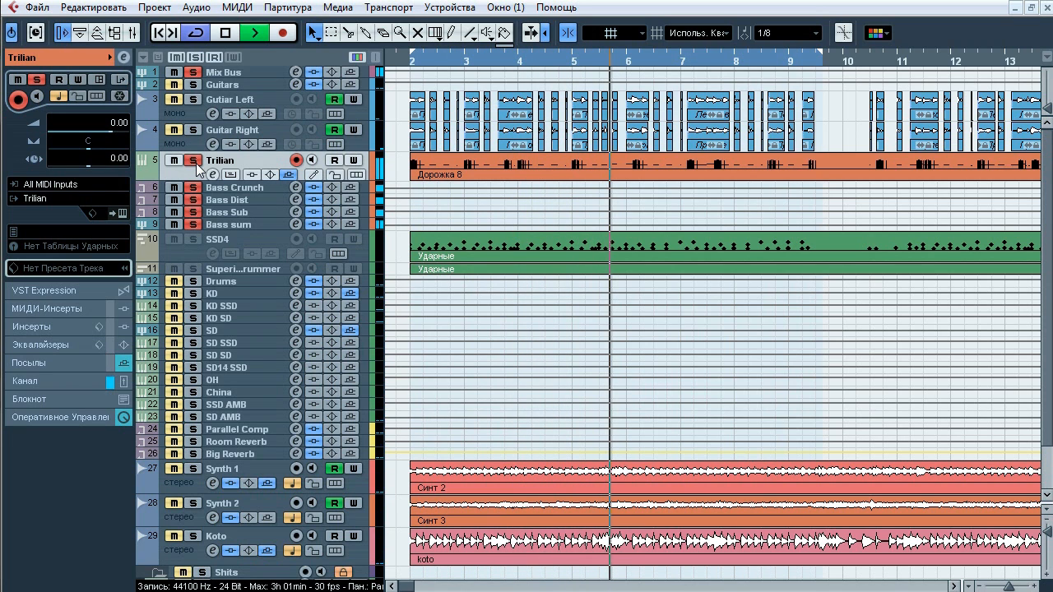
- Compare the full mix with the soloed Trilian bass during playback, stop playback and clear the solo
{"action": "left_click", "coordinate": [192, 161]}
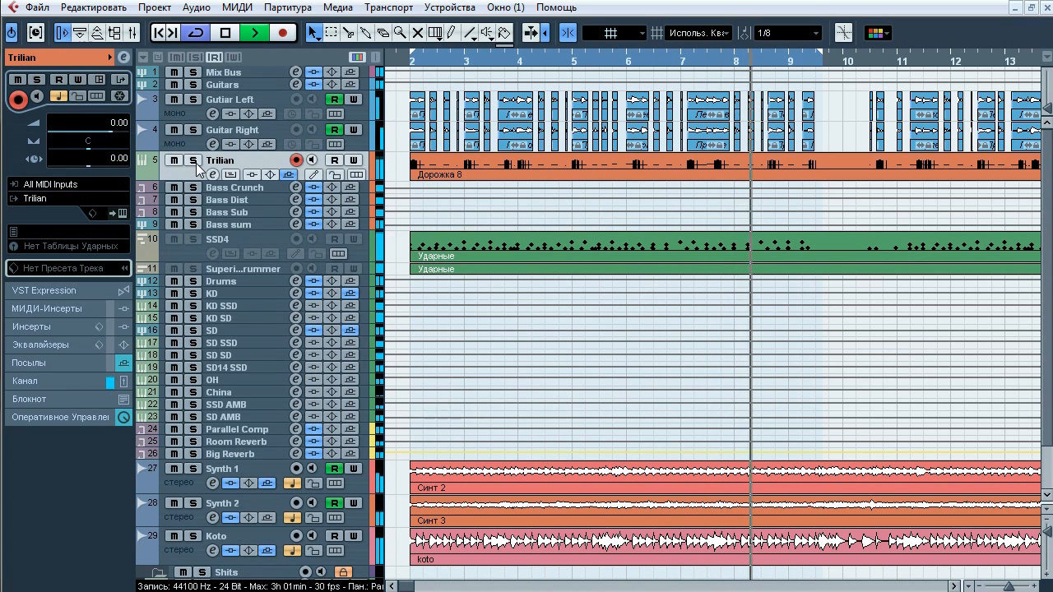
{"action": "left_click", "coordinate": [192, 161]}
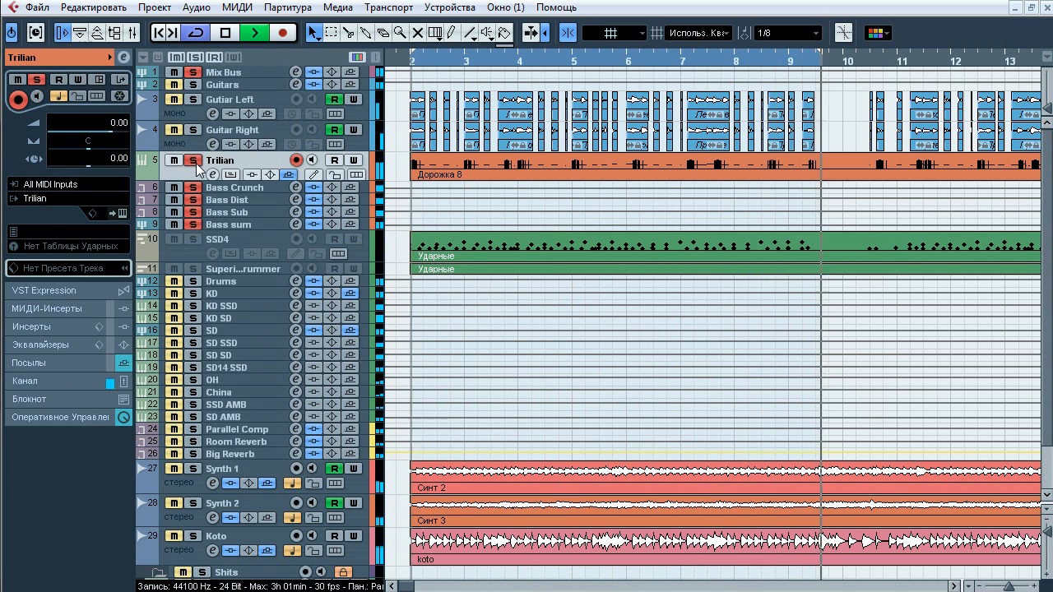
{"action": "left_click", "coordinate": [194, 162]}
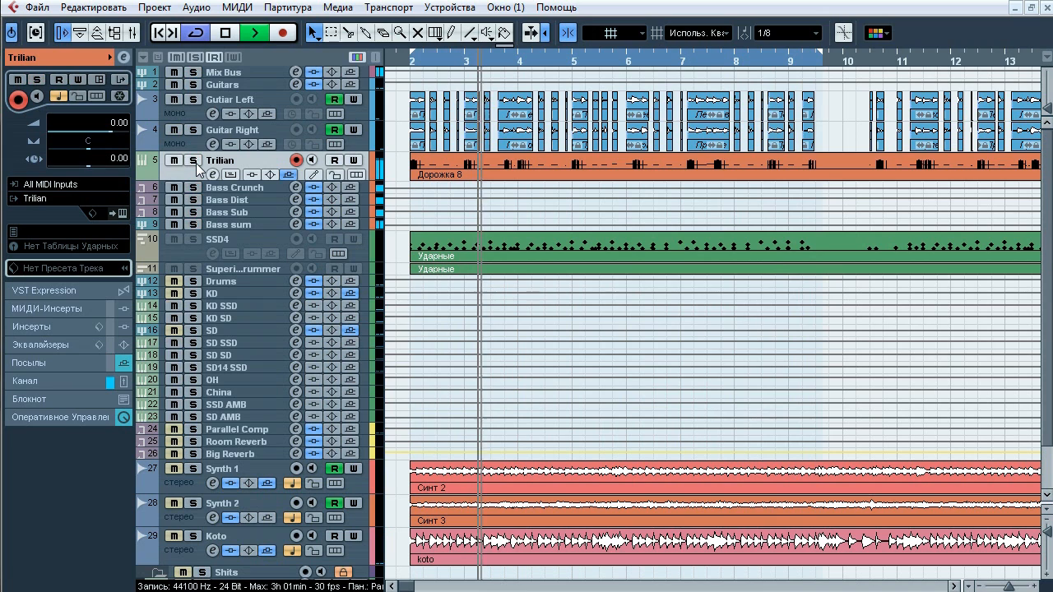
{"action": "left_click", "coordinate": [194, 162]}
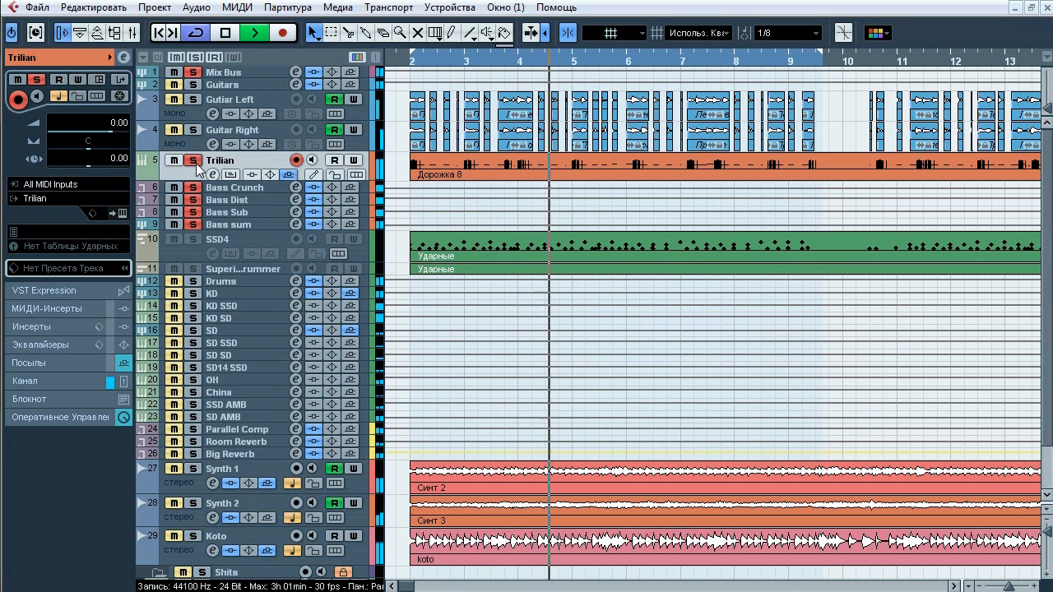
{"action": "key", "text": "space"}
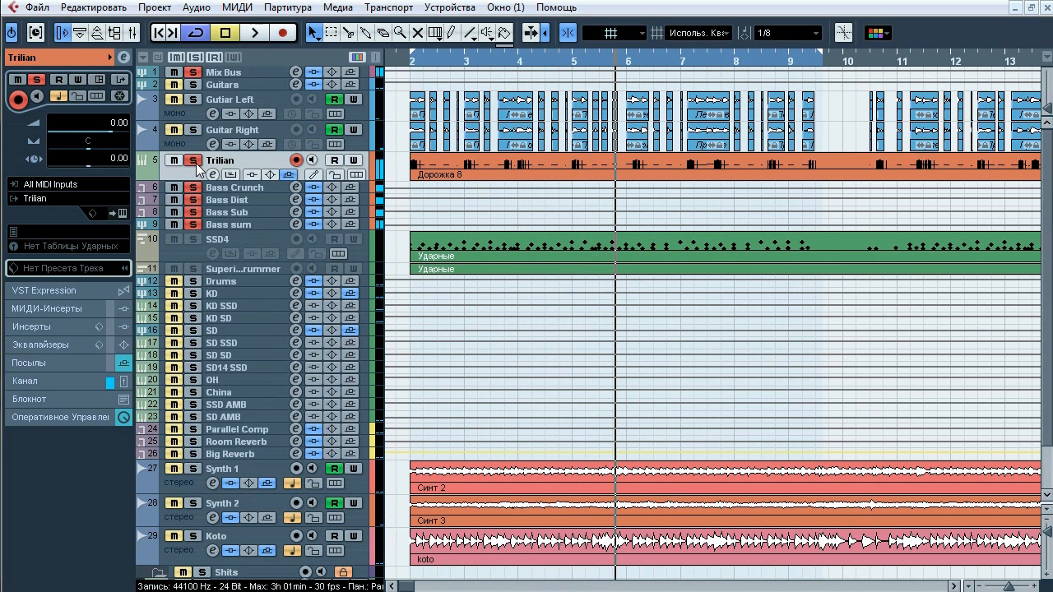
{"action": "left_click", "coordinate": [195, 163]}
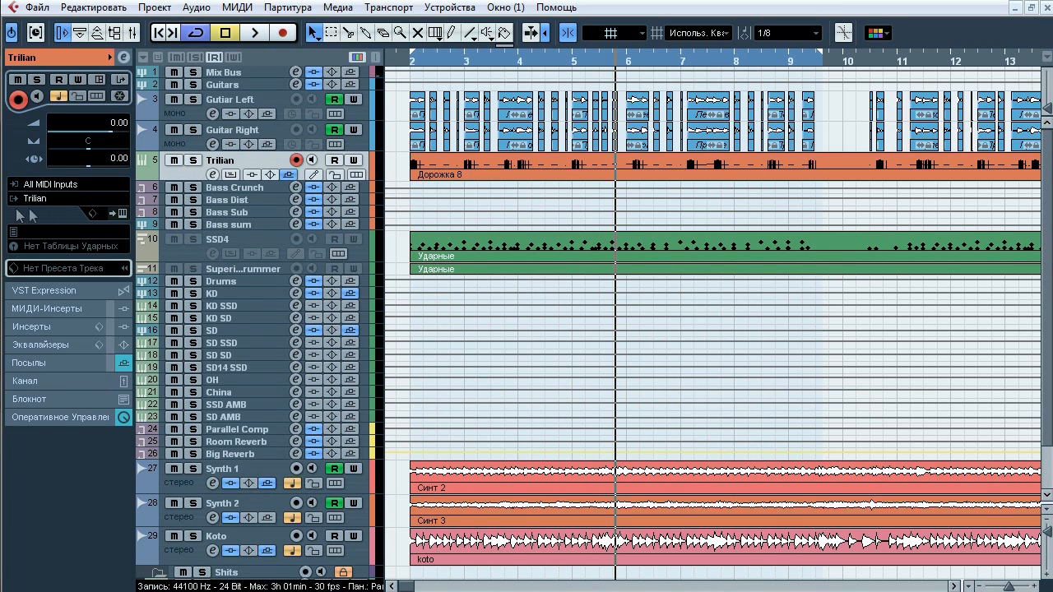
- Open the Trilian instrument, examine its Common and A effect racks and main controls, and close it
{"action": "left_click", "coordinate": [120, 212]}
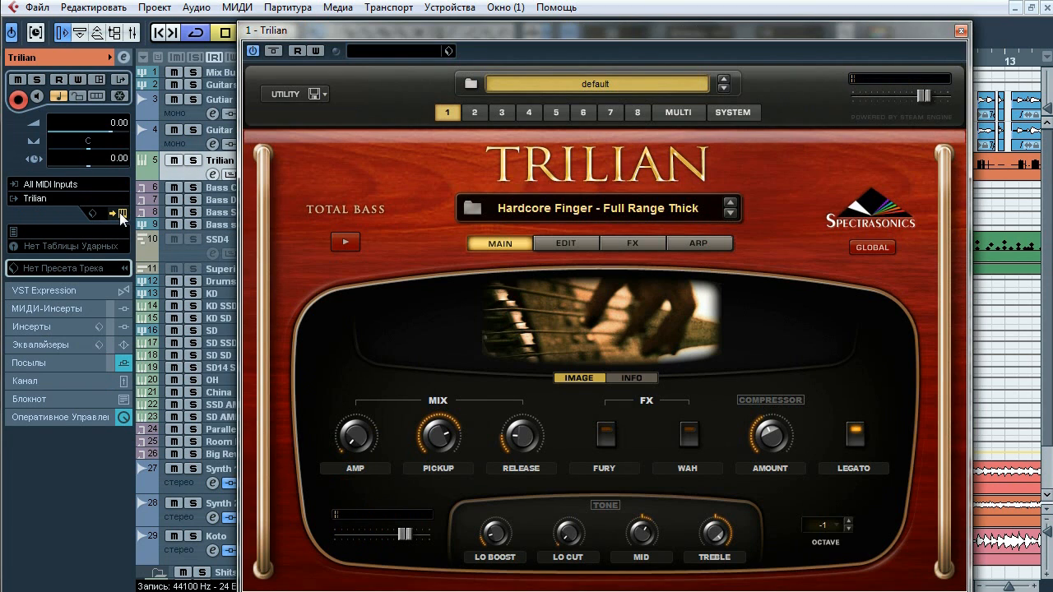
{"action": "left_click_drag", "start_coordinate": [404, 30], "coordinate": [371, 5]}
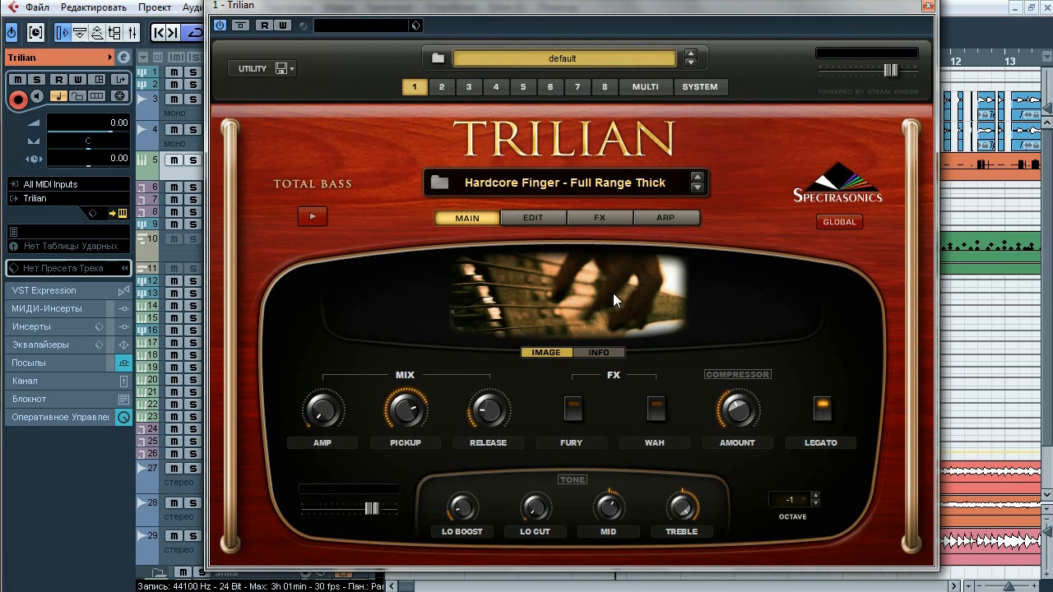
{"action": "left_click", "coordinate": [609, 219]}
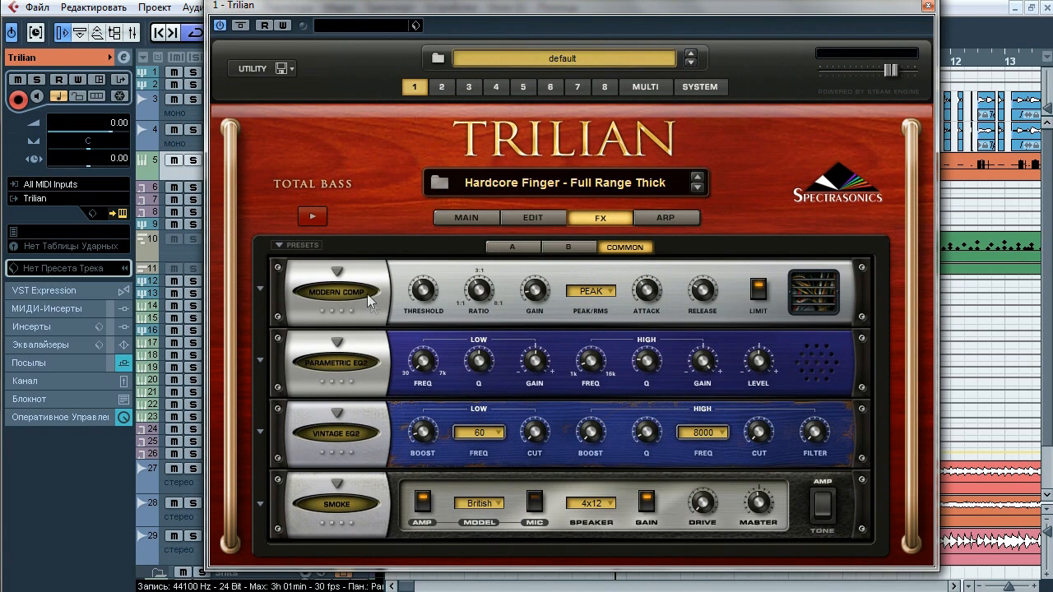
{"action": "left_click", "coordinate": [511, 248]}
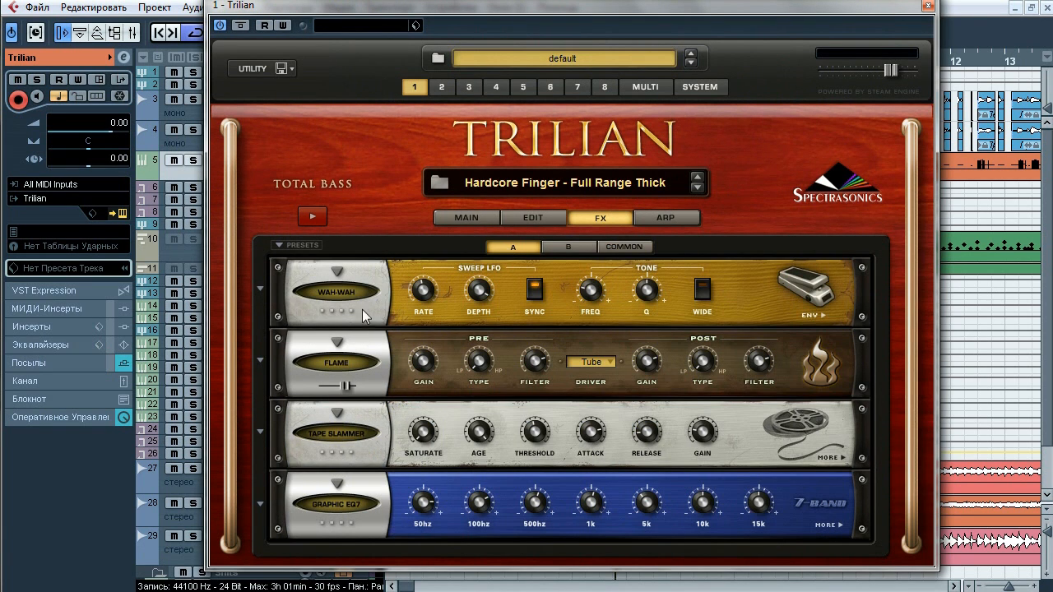
{"action": "left_click", "coordinate": [469, 218]}
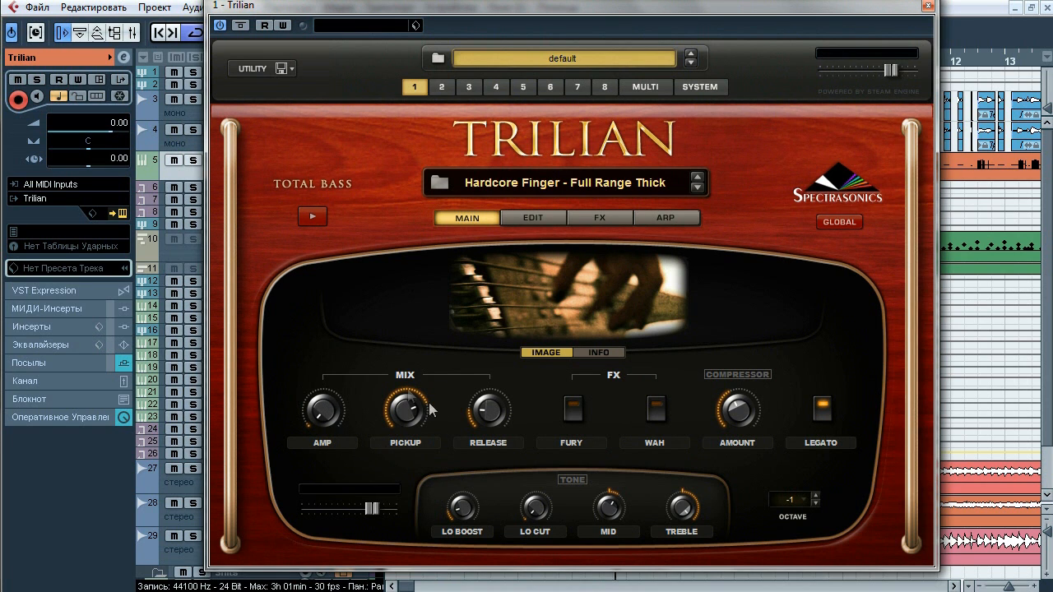
{"action": "left_click", "coordinate": [928, 7]}
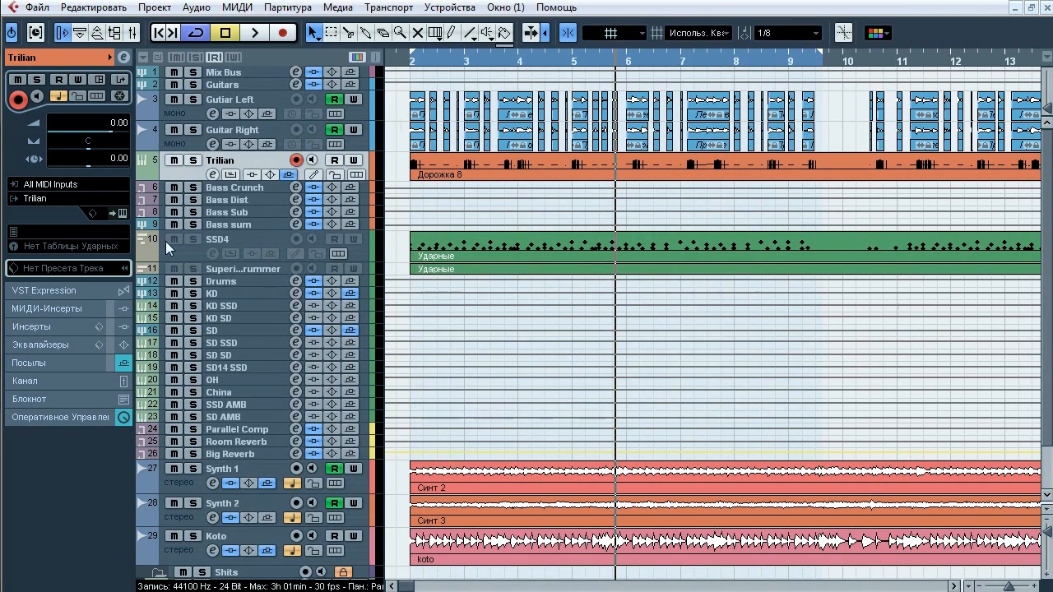
- Route the Trilian channel's output to Stereo Out in its channel settings
{"action": "left_click", "coordinate": [124, 58]}
{"action": "left_click", "coordinate": [751, 185]}
{"action": "left_click", "coordinate": [750, 226]}
{"action": "left_click", "coordinate": [788, 115]}
- Solo the Trilian track, take the bass effect channels out of solo, and audition the dry bass briefly
{"action": "left_click", "coordinate": [196, 164]}
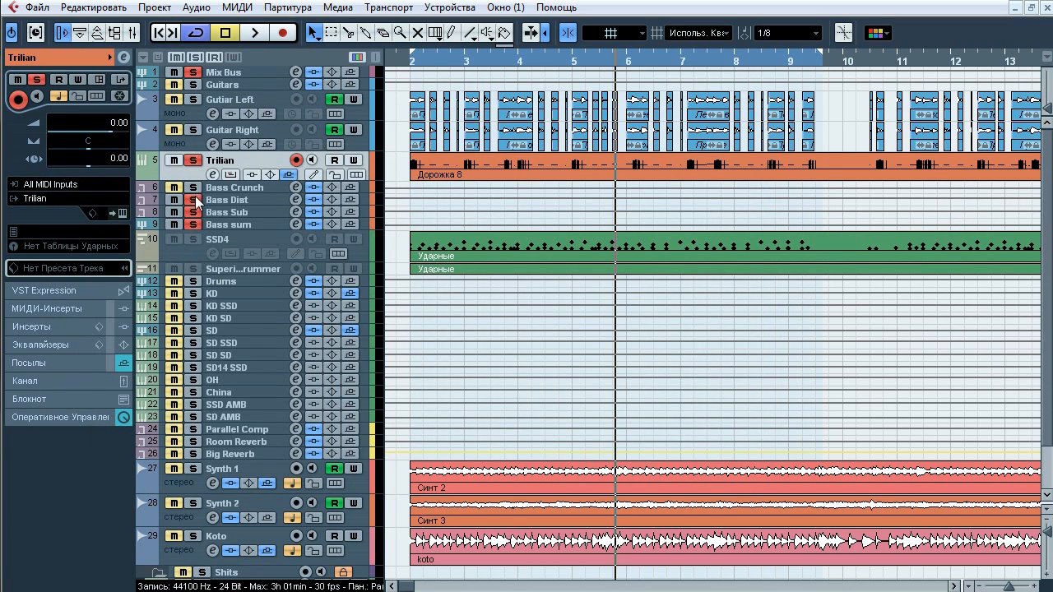
{"action": "left_click", "coordinate": [195, 201]}
{"action": "left_click", "coordinate": [194, 211]}
{"action": "key", "text": "space"}
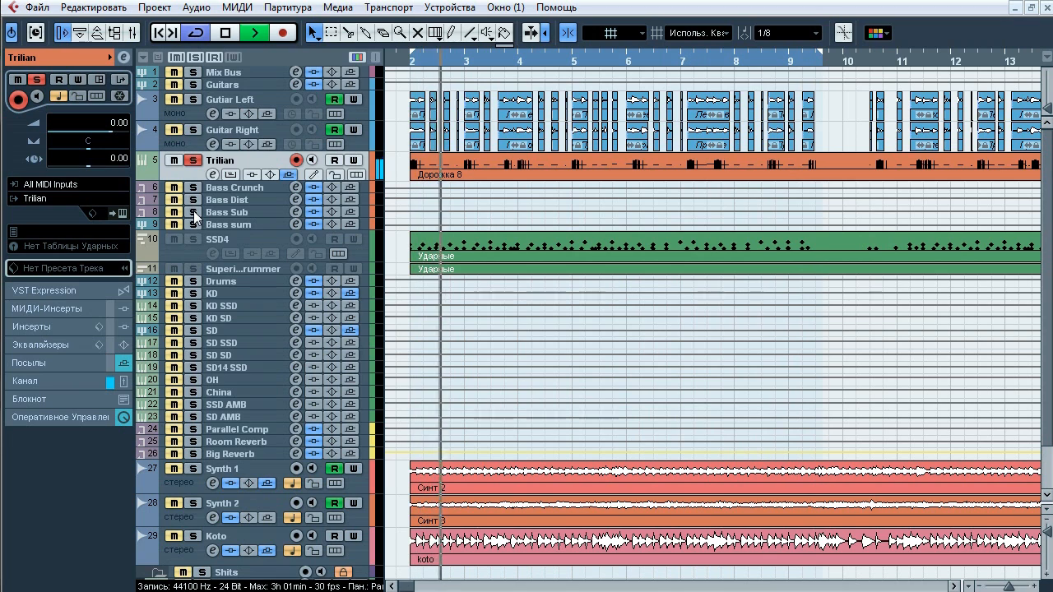
{"action": "key", "text": "space"}
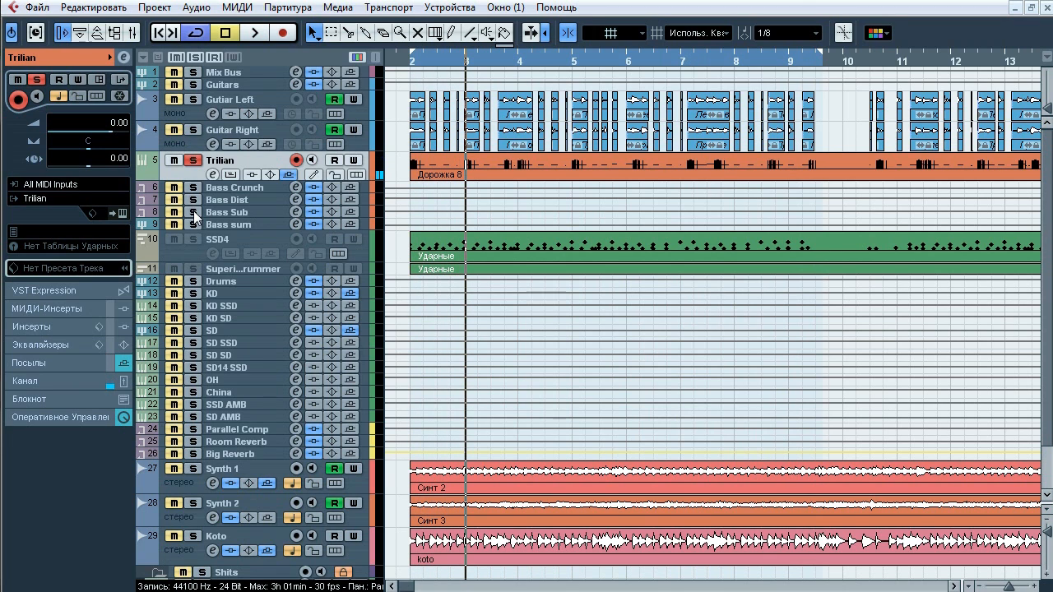
- Highlight the Bass Crunch, Bass Dist and Bass Sub channels together, and reselect the Trilian track
{"action": "left_click", "coordinate": [240, 187]}
{"action": "left_click", "coordinate": [243, 211], "text": "shift"}
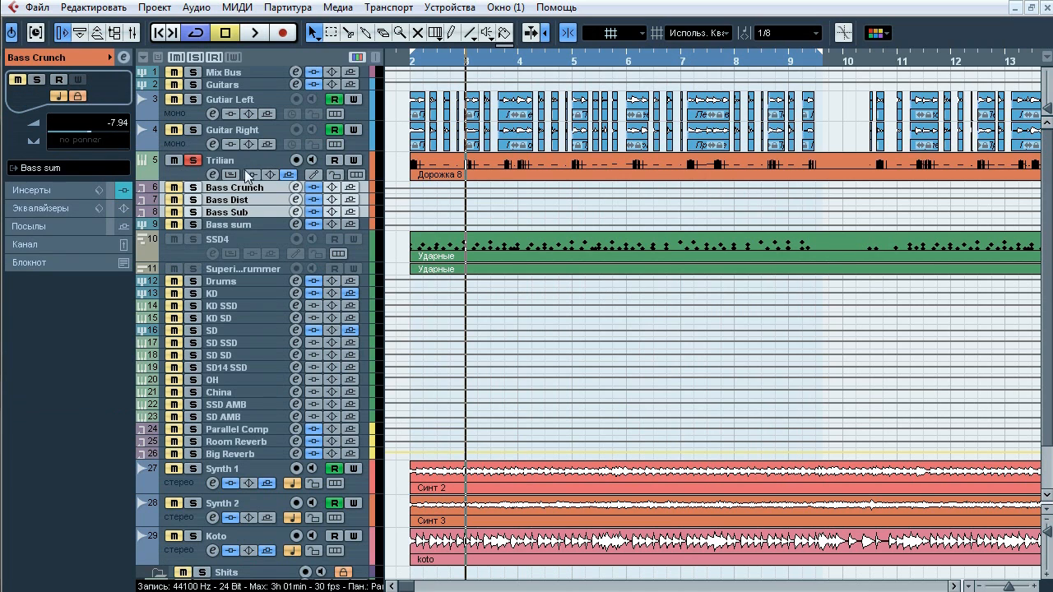
{"action": "left_click", "coordinate": [245, 158]}
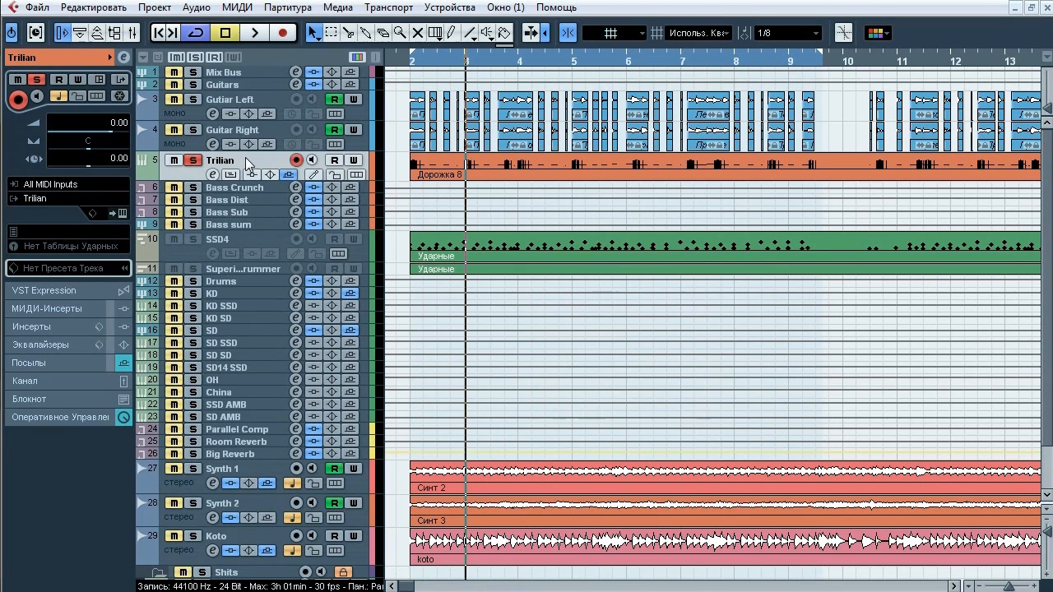
- Switch the Trilian channel's output away from Stereo Out in its channel settings
{"action": "left_click", "coordinate": [123, 57]}
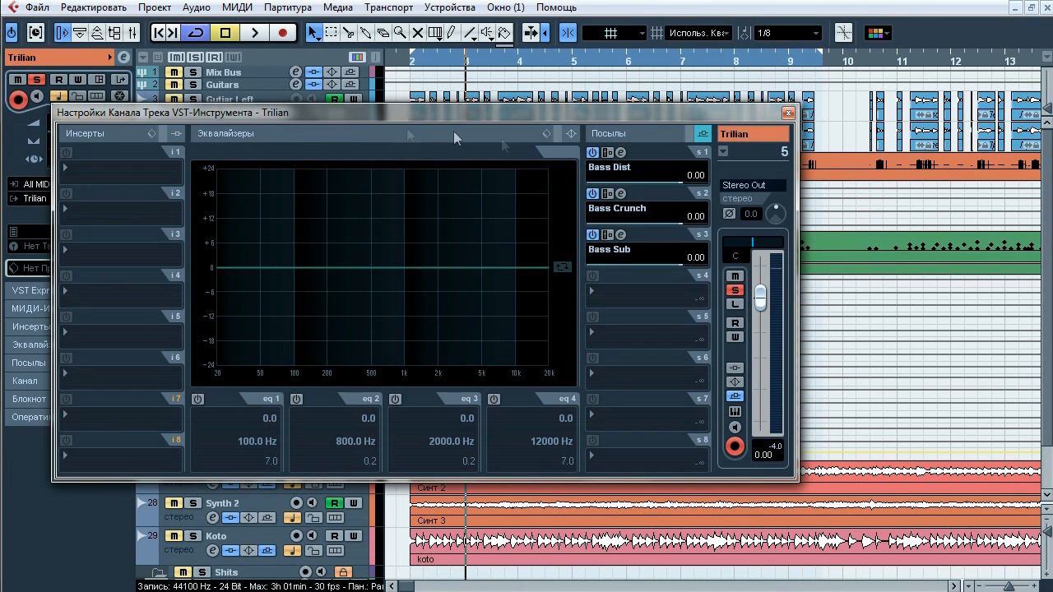
{"action": "left_click", "coordinate": [744, 188]}
{"action": "left_click", "coordinate": [744, 202]}
{"action": "left_click", "coordinate": [787, 113]}
- View the track types that can be added, highlight the three bass effect channels, and show the Trilian track's sends
{"action": "right_click", "coordinate": [234, 188]}
{"action": "mouse_move", "coordinate": [329, 201]}
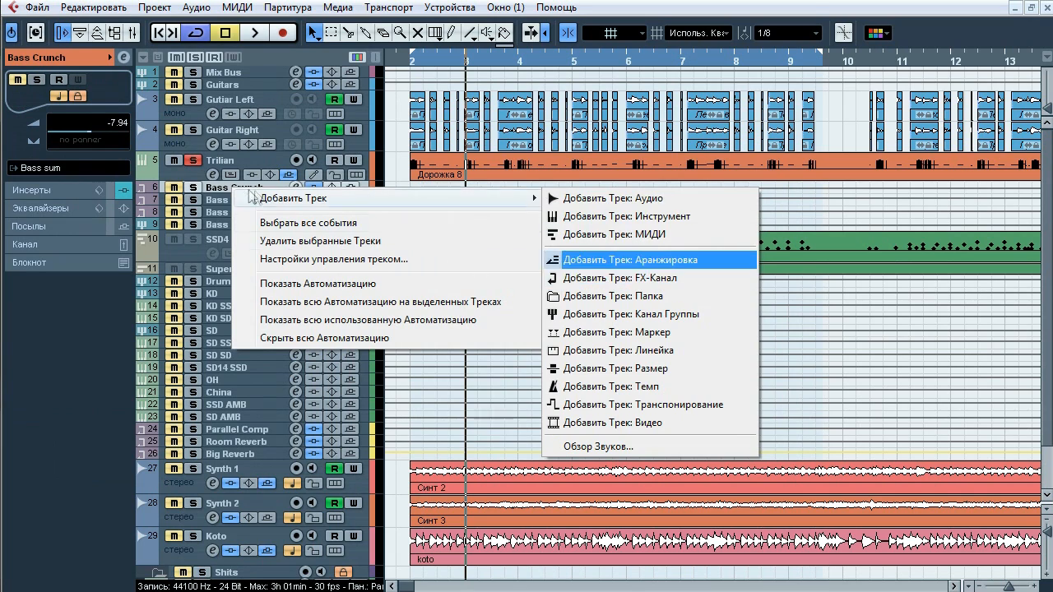
{"action": "left_click", "coordinate": [220, 189]}
{"action": "left_click", "coordinate": [223, 214], "text": "shift"}
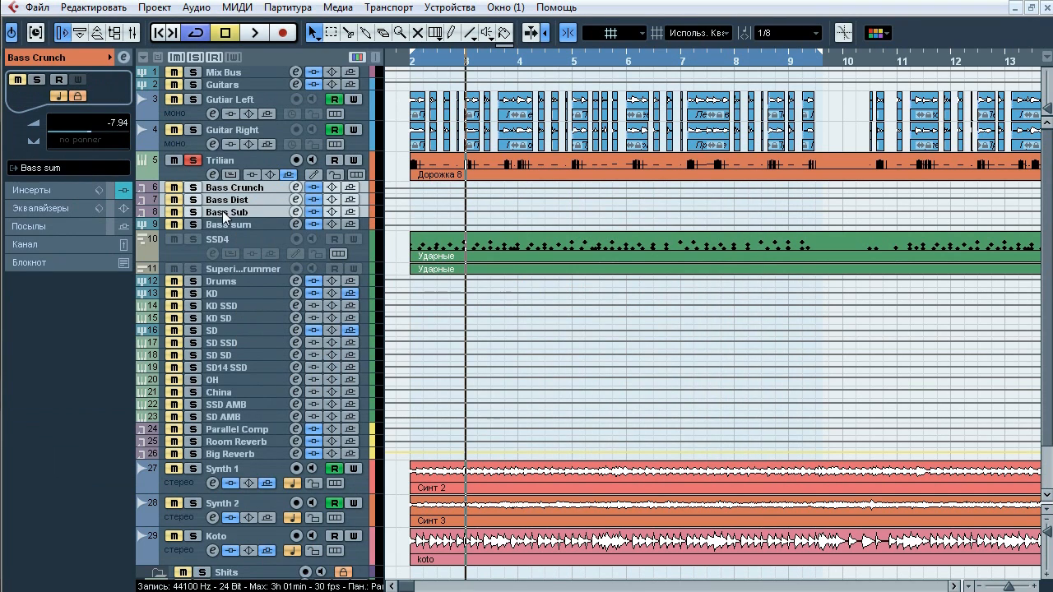
{"action": "left_click", "coordinate": [227, 158]}
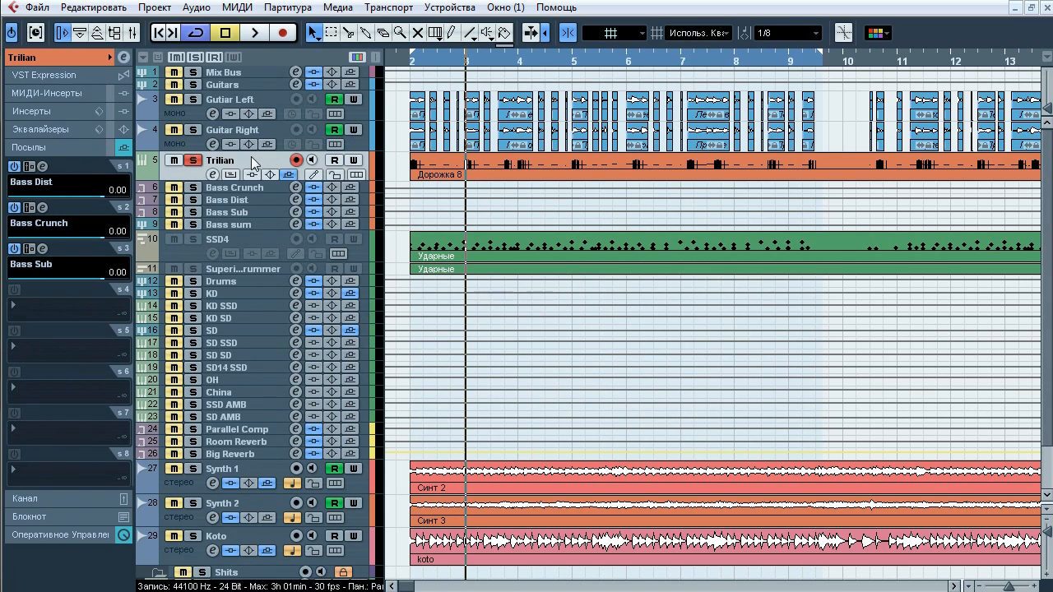
- Clear all solos and check the output routing of the three bass effect channels and the Bass sum group
{"action": "left_click", "coordinate": [195, 58]}
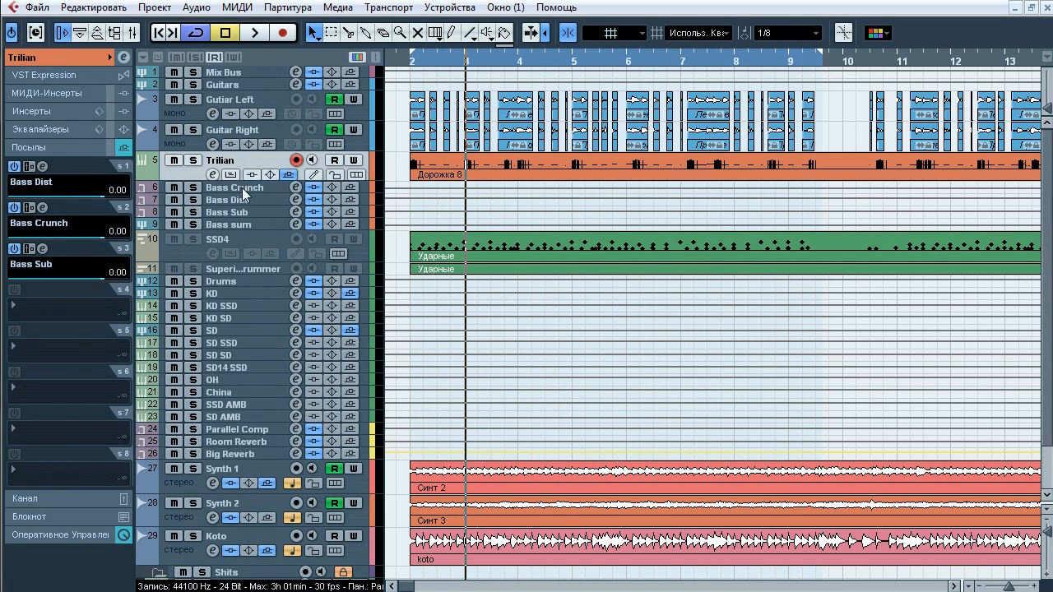
{"action": "left_click", "coordinate": [243, 192]}
{"action": "left_click", "coordinate": [244, 213], "text": "shift"}
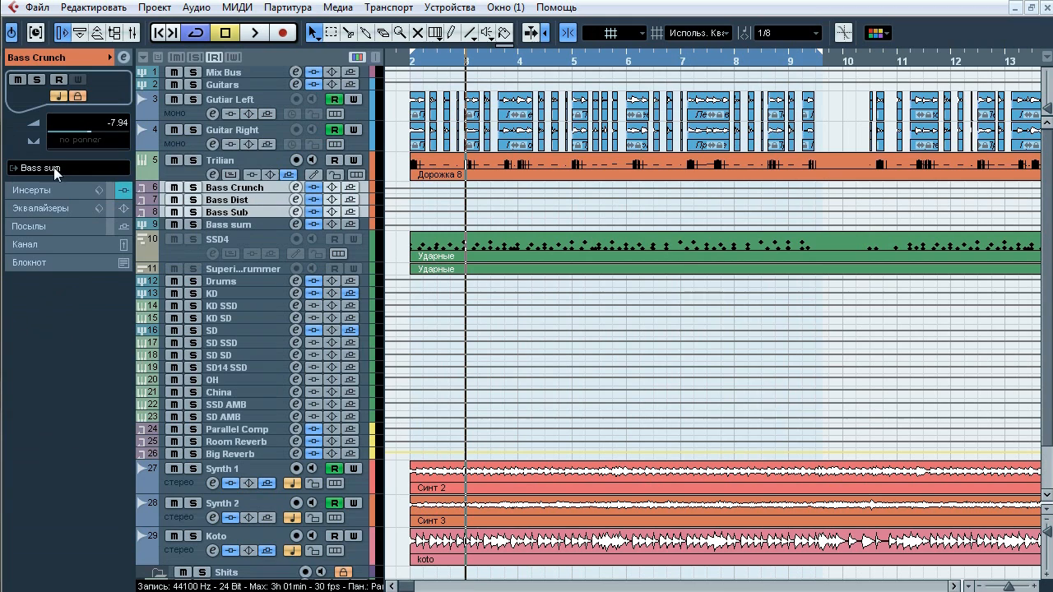
{"action": "left_click", "coordinate": [244, 225]}
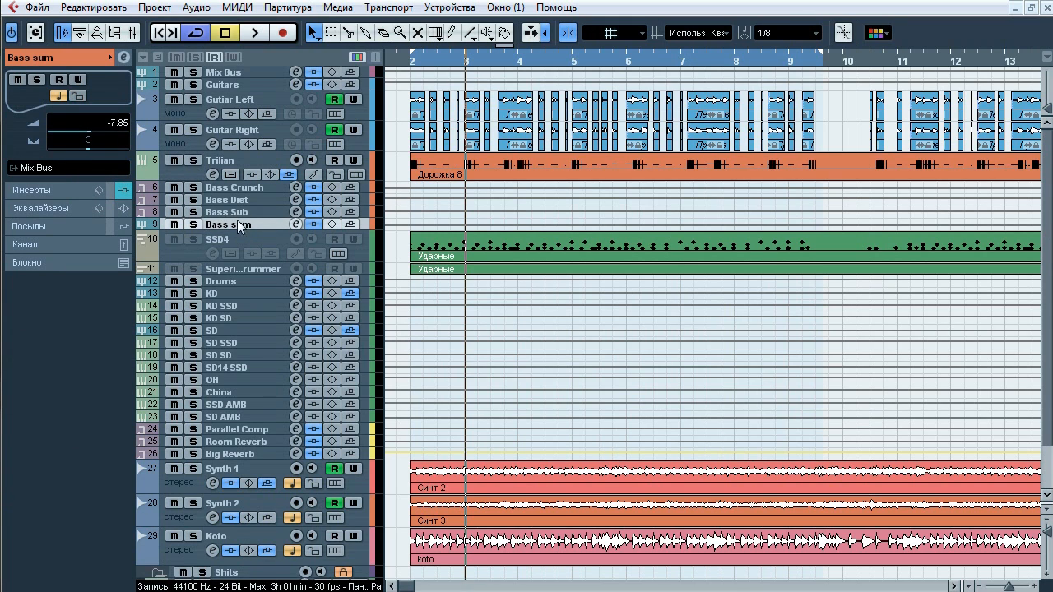
- Solo the Bass Crunch channel, play it from bar 2 and stop playback
{"action": "left_click", "coordinate": [196, 187]}
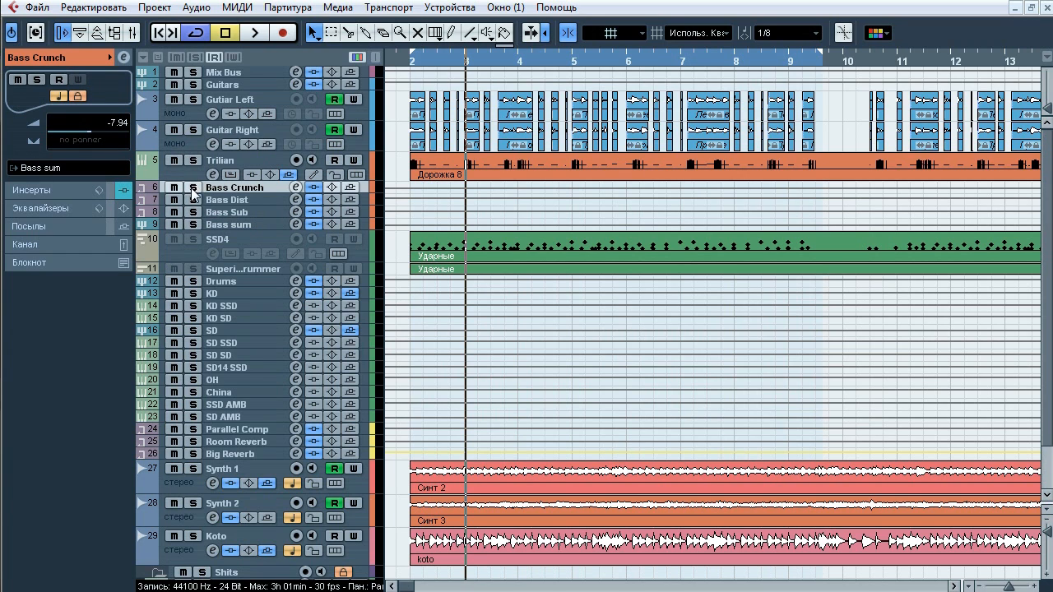
{"action": "left_click", "coordinate": [193, 187]}
{"action": "left_click", "coordinate": [407, 66]}
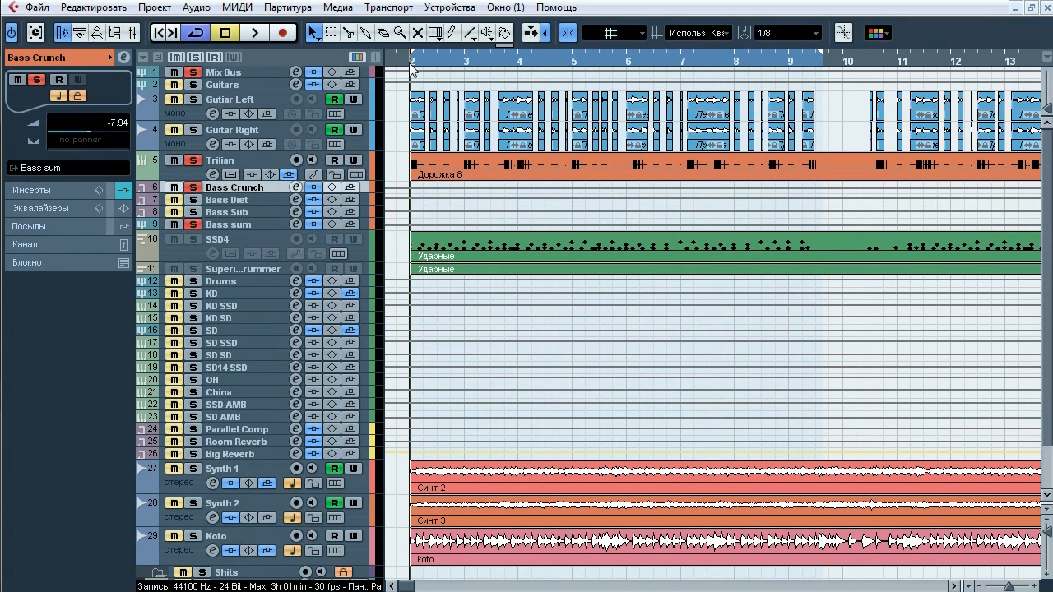
{"action": "key", "text": "space"}
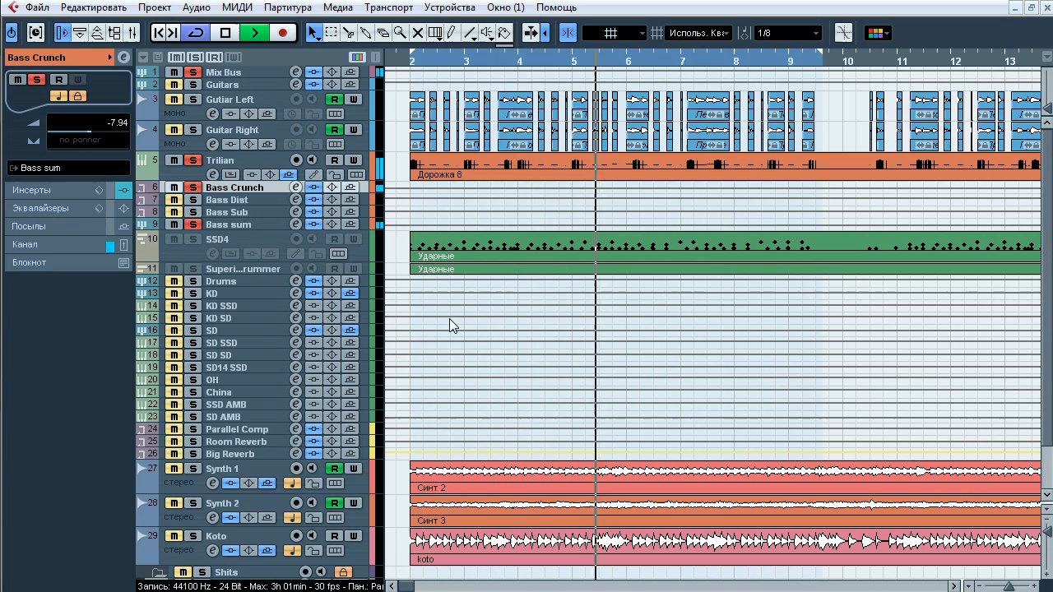
{"action": "key", "text": "space"}
- Show the Bass Crunch channel's inserts and open TSE_808_2.0 on insert 1
{"action": "left_click", "coordinate": [47, 190]}
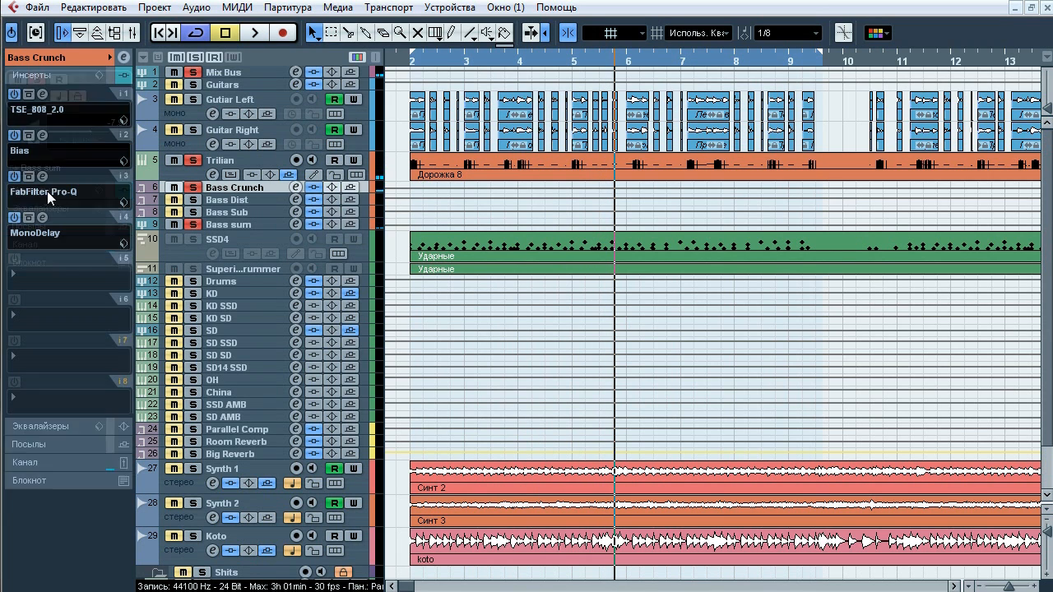
{"action": "left_click", "coordinate": [42, 94]}
{"action": "left_click_drag", "start_coordinate": [598, 96], "coordinate": [609, 93]}
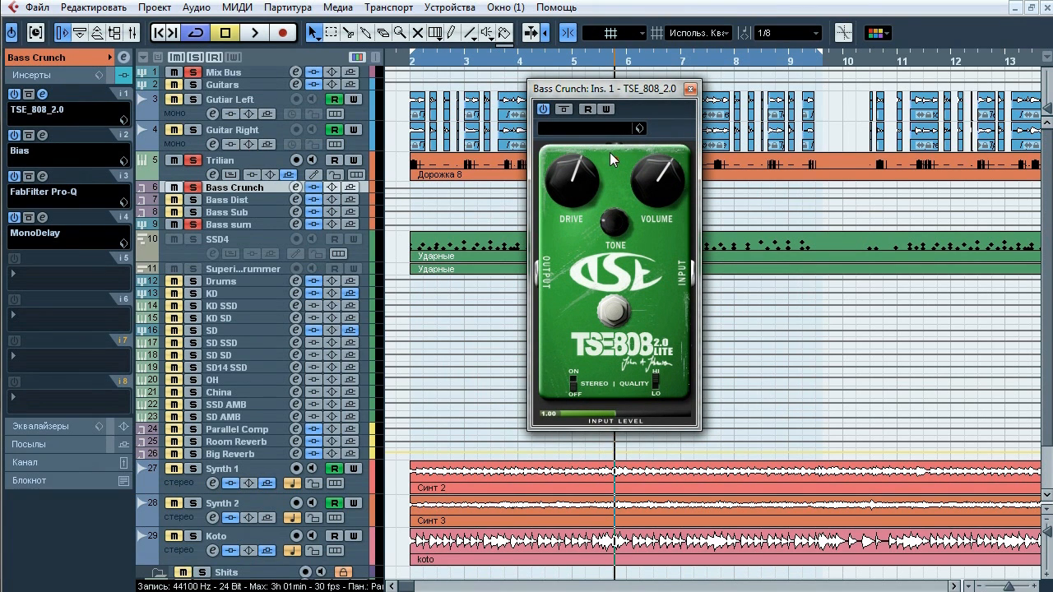
- Compare the crunch bass with TSE_808_2.0 active and bypassed during playback, stop playback and close the plug-in
{"action": "key", "text": "space"}
{"action": "left_click", "coordinate": [564, 109]}
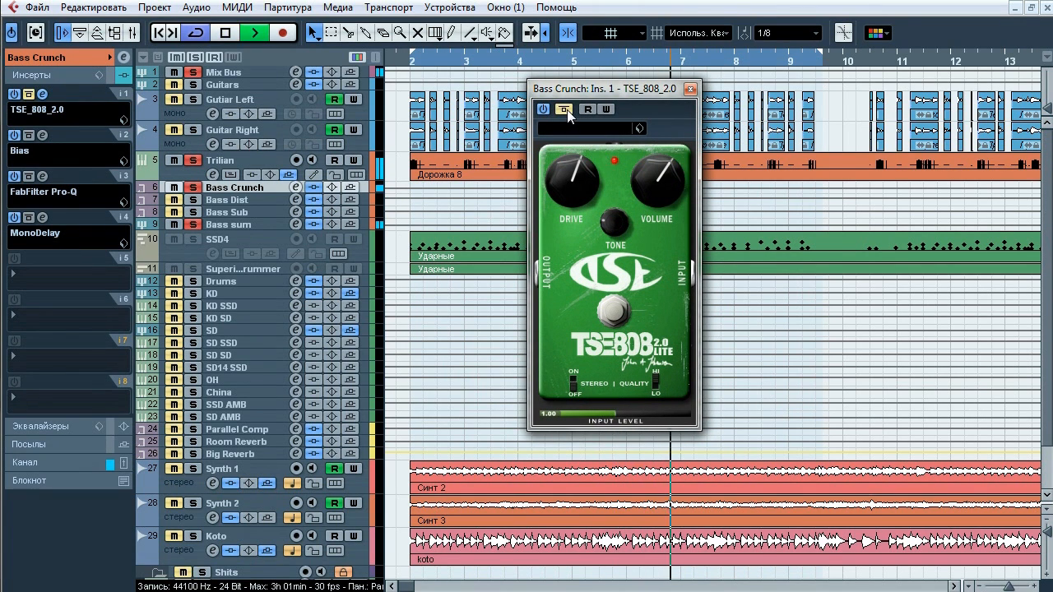
{"action": "left_click", "coordinate": [564, 110]}
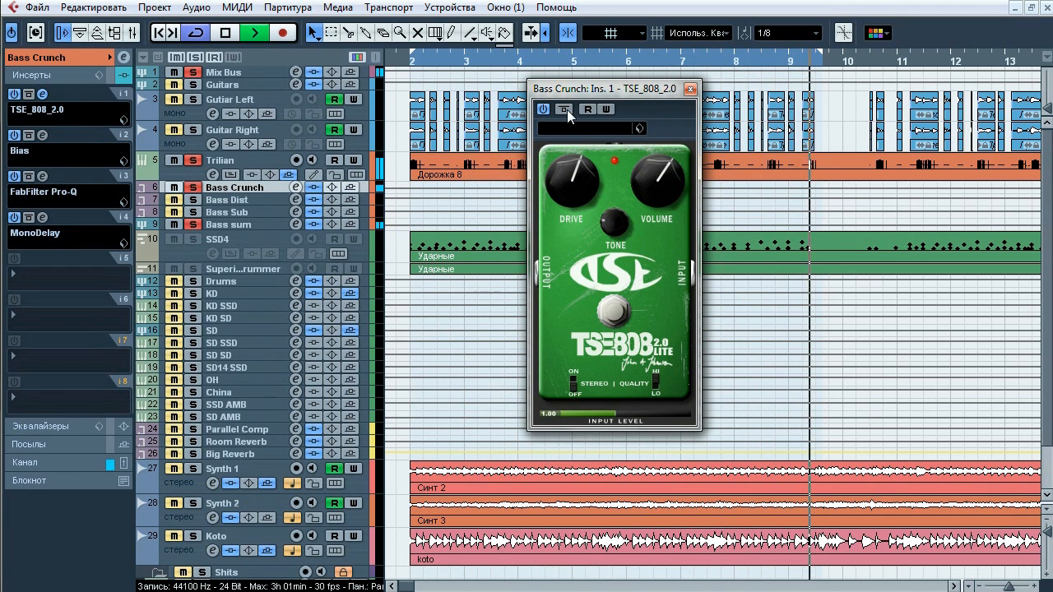
{"action": "left_click", "coordinate": [565, 109]}
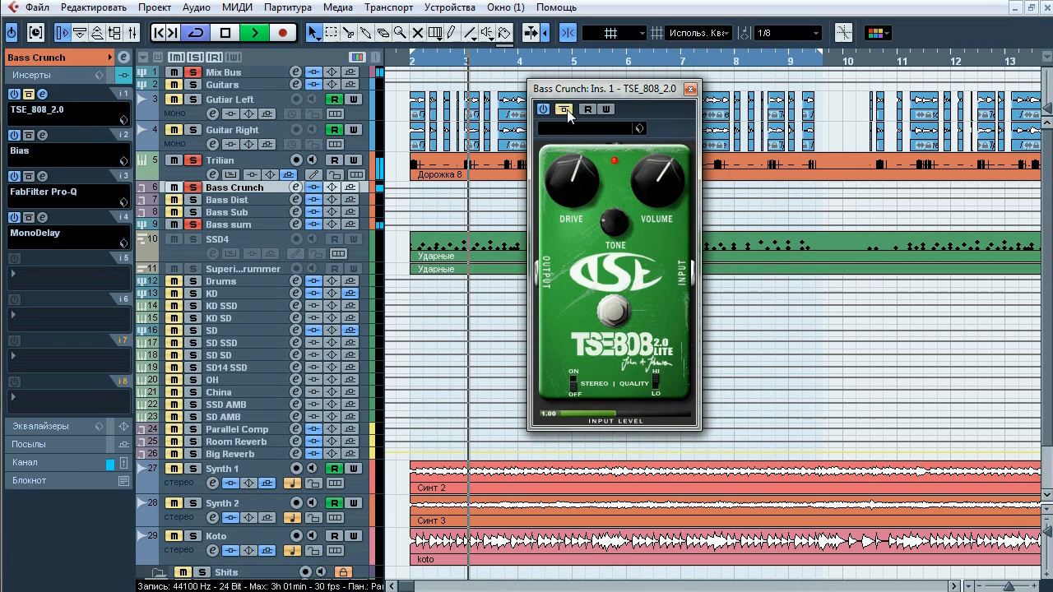
{"action": "left_click", "coordinate": [564, 109]}
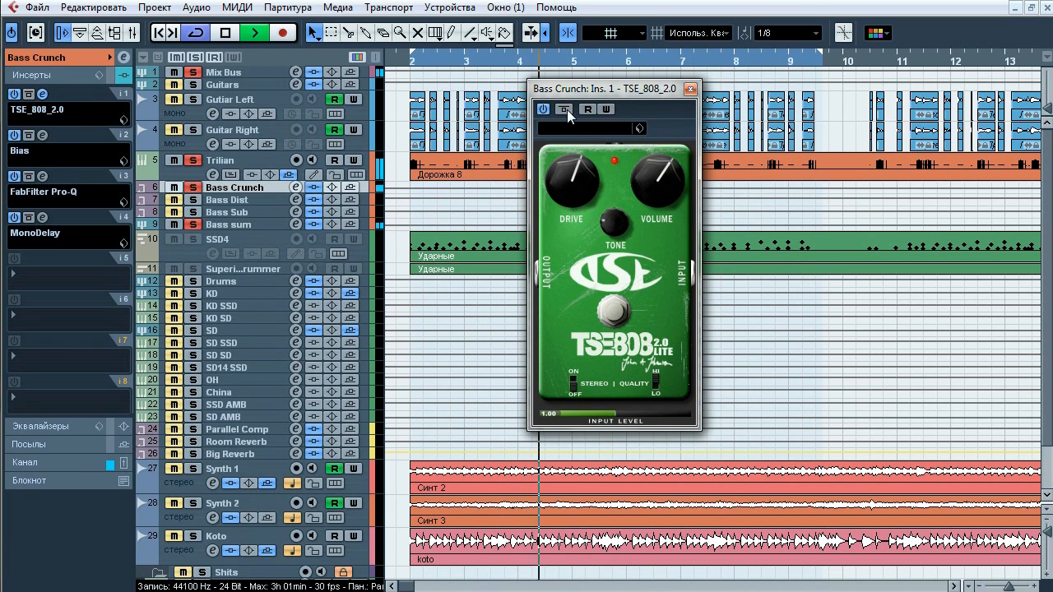
{"action": "key", "text": "space"}
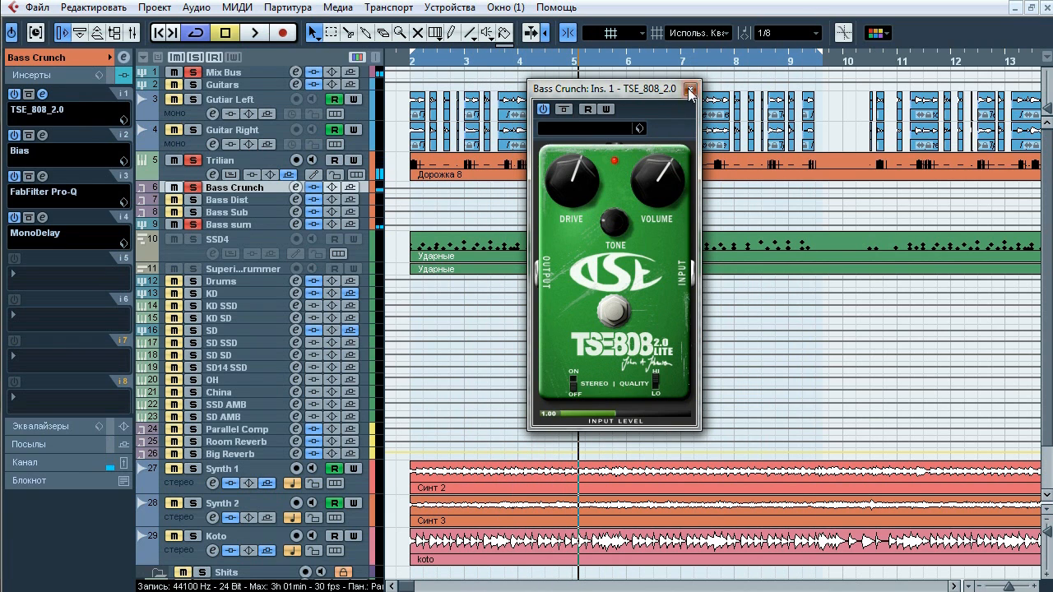
{"action": "left_click", "coordinate": [689, 89]}
- Open Bias on insert 2 of Bass Crunch, review its preamp, tone stack, power amp, transformer and cab sections, and close it
{"action": "left_click", "coordinate": [43, 136]}
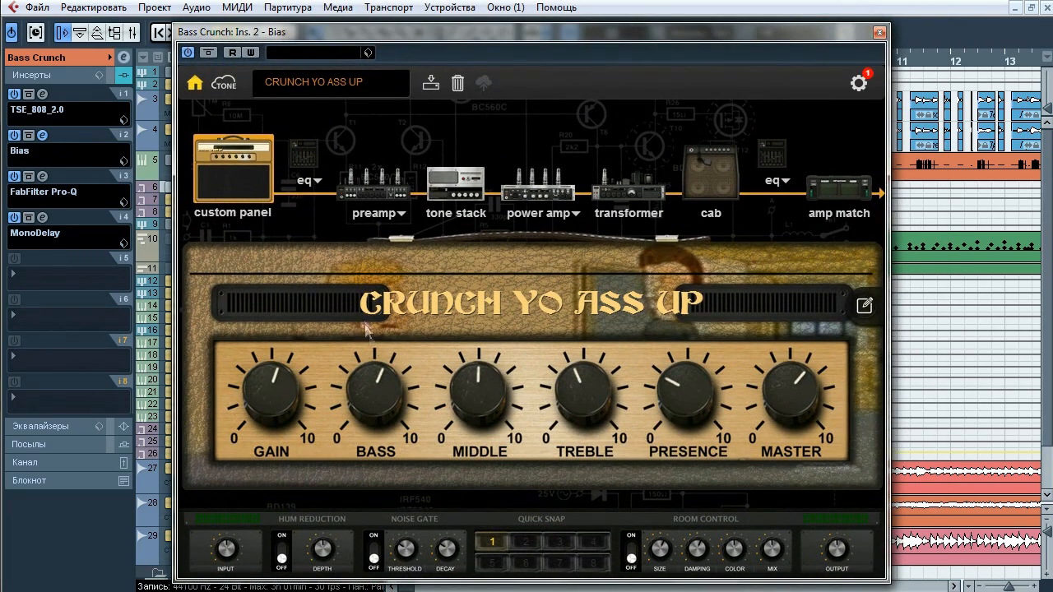
{"action": "left_click", "coordinate": [373, 185]}
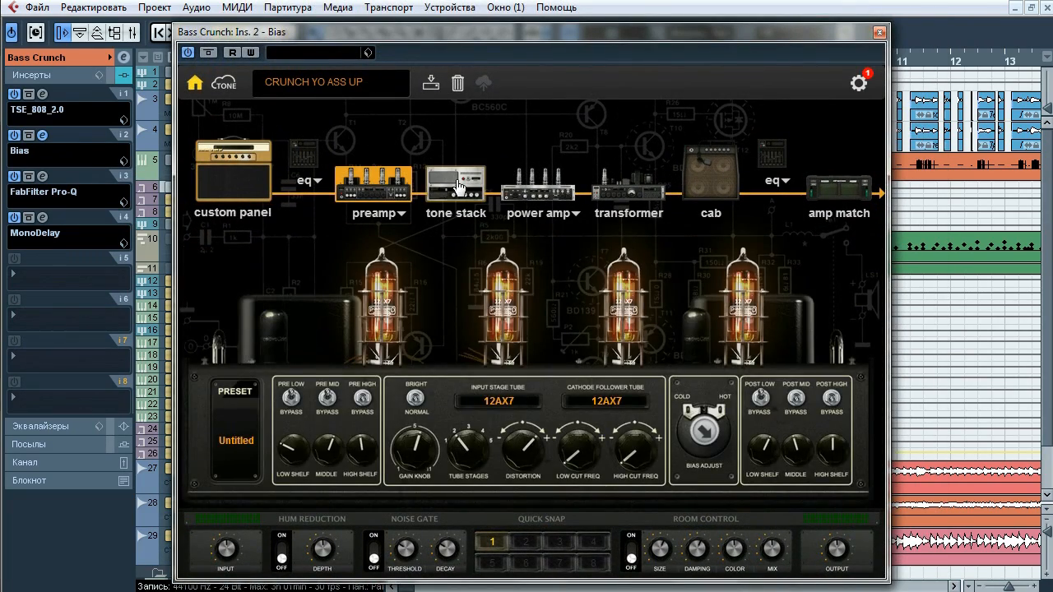
{"action": "left_click", "coordinate": [458, 188]}
{"action": "left_click", "coordinate": [538, 185]}
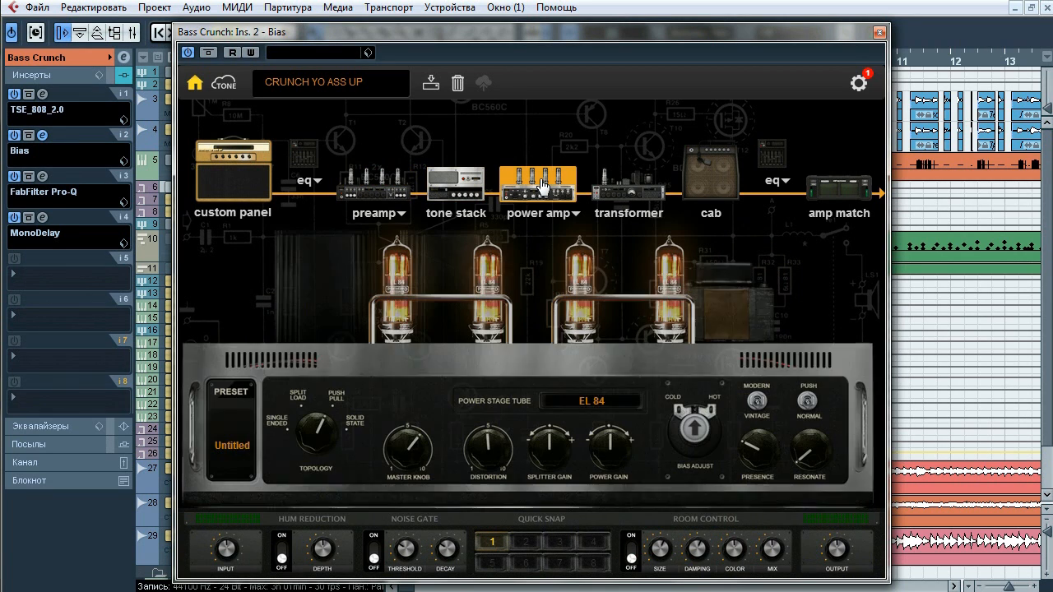
{"action": "left_click", "coordinate": [616, 186]}
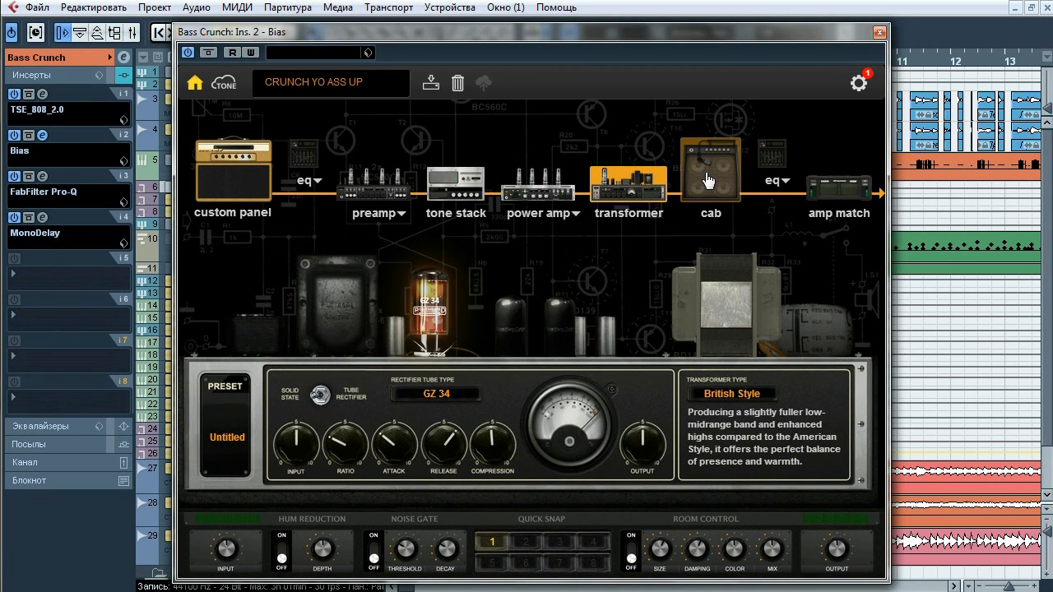
{"action": "left_click", "coordinate": [707, 180]}
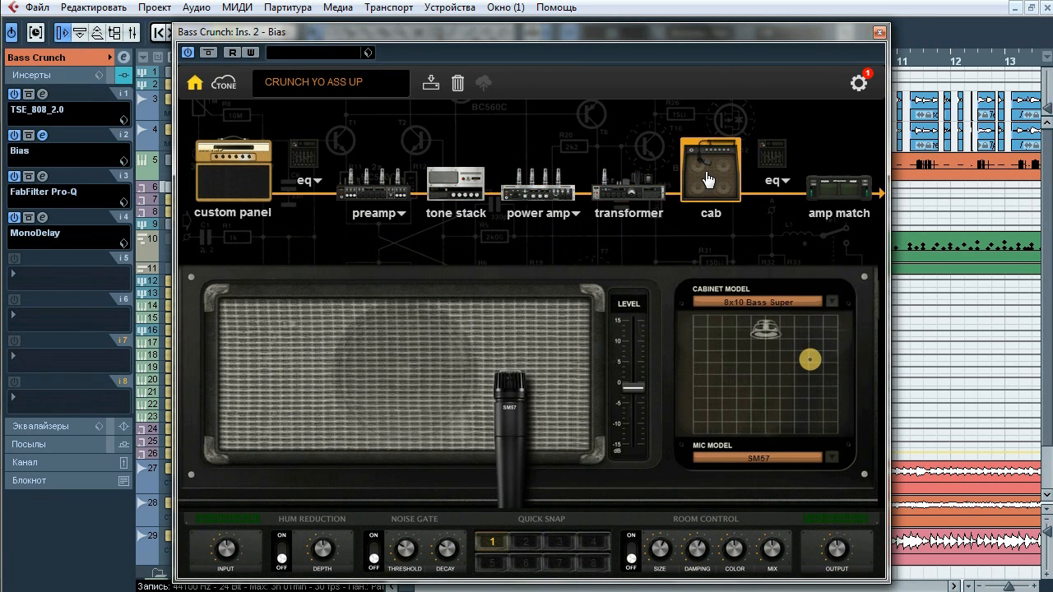
{"action": "left_click", "coordinate": [878, 33]}
- Open FabFilter Pro-Q on insert 3 of Bass Crunch and compare the sound with the EQ active and bypassed during playback
{"action": "left_click", "coordinate": [42, 177]}
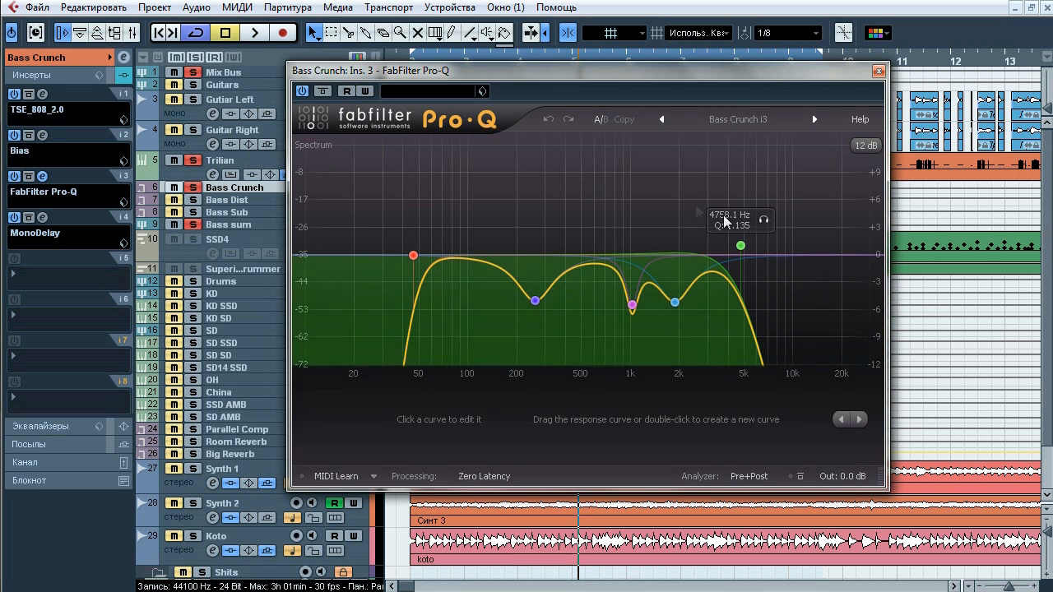
{"action": "key", "text": "space"}
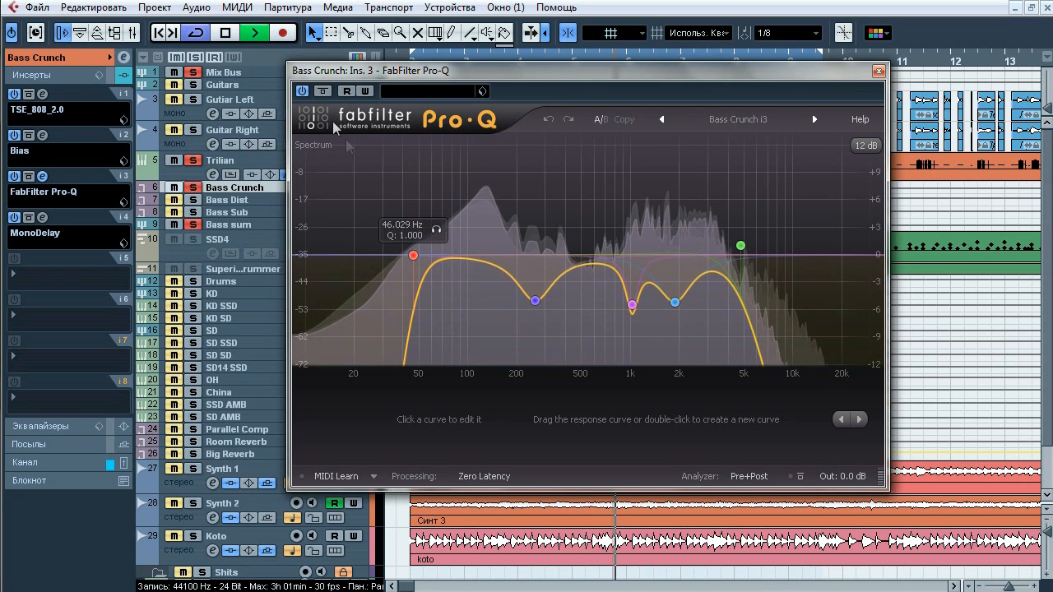
{"action": "left_click", "coordinate": [323, 91]}
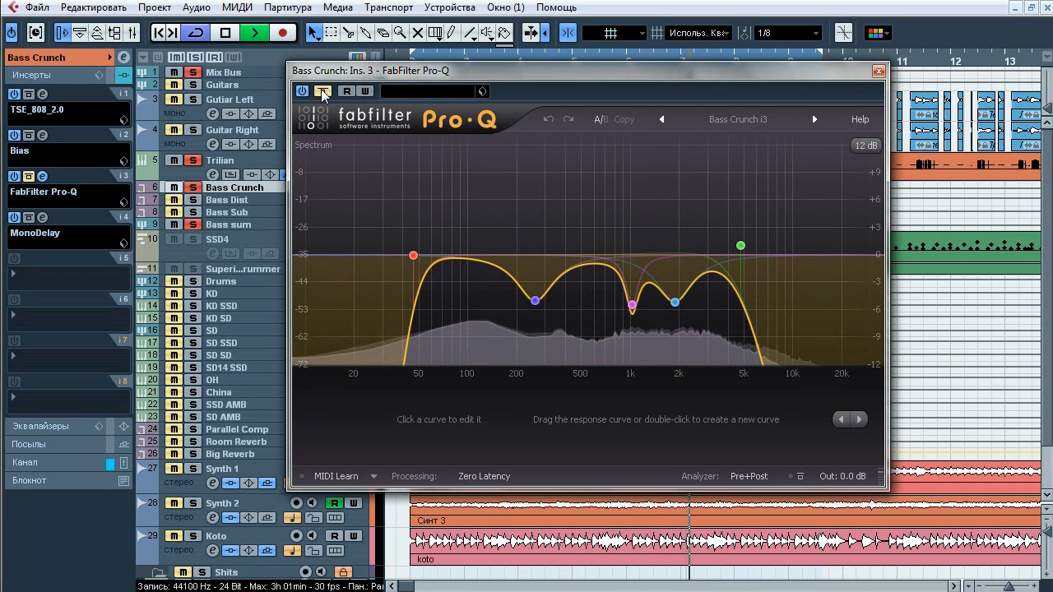
{"action": "left_click", "coordinate": [322, 91]}
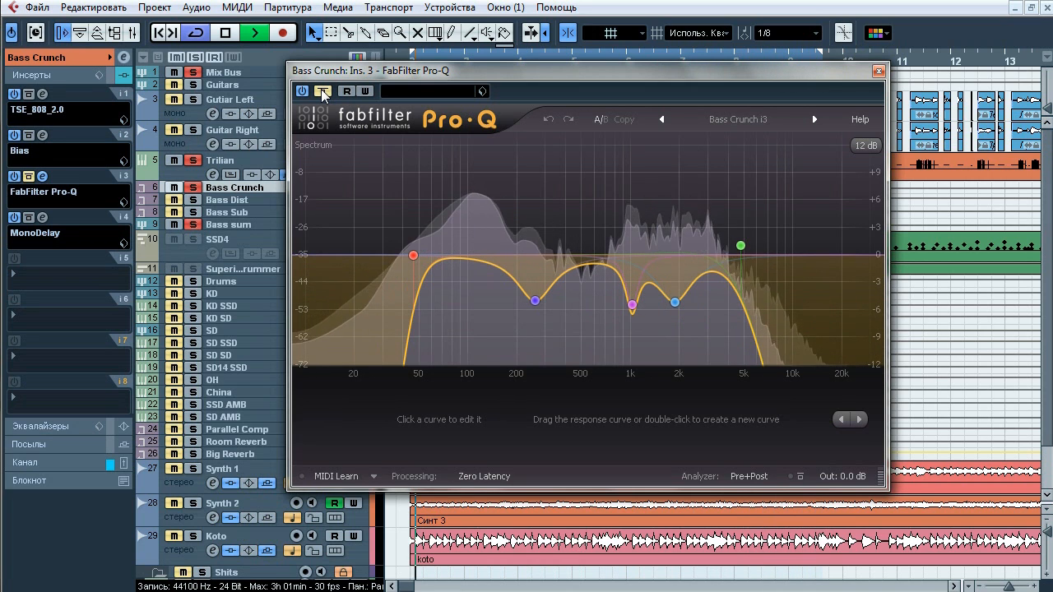
{"action": "left_click", "coordinate": [323, 91]}
{"action": "left_click", "coordinate": [323, 91]}
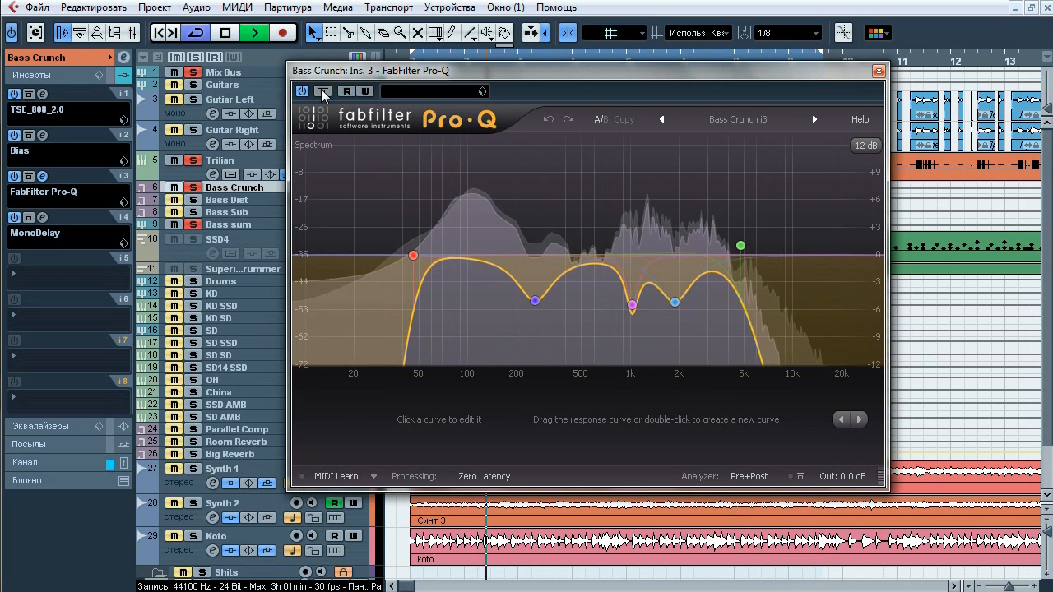
- Audition each Pro-Q band on Bass Crunch in isolation, from the low cut to the high cut, then close the plug-in and stop playback
{"action": "mouse_move", "coordinate": [413, 255]}
{"action": "left_click", "coordinate": [435, 234]}
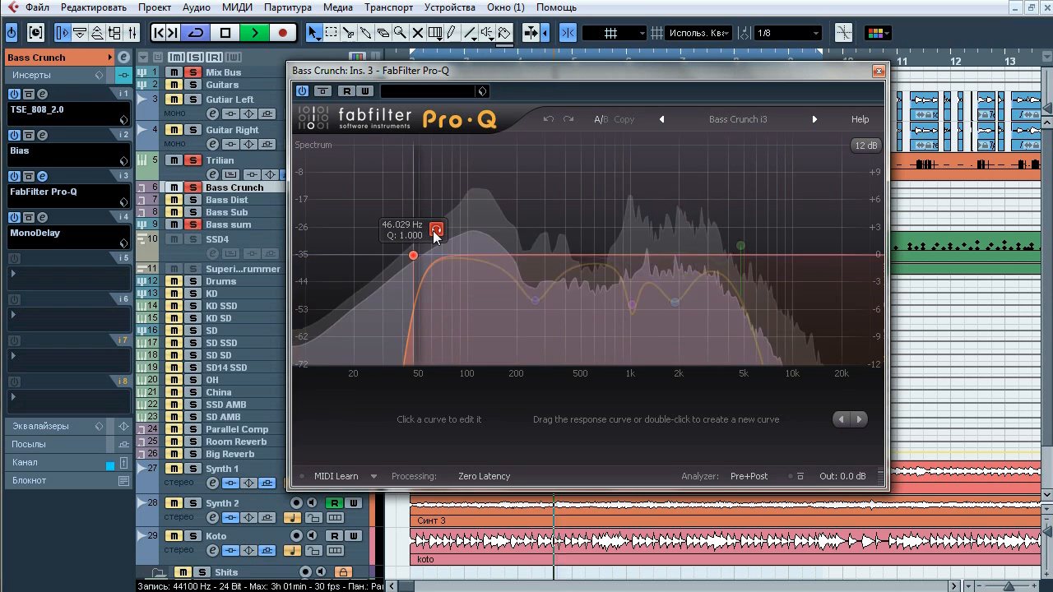
{"action": "mouse_move", "coordinate": [535, 300]}
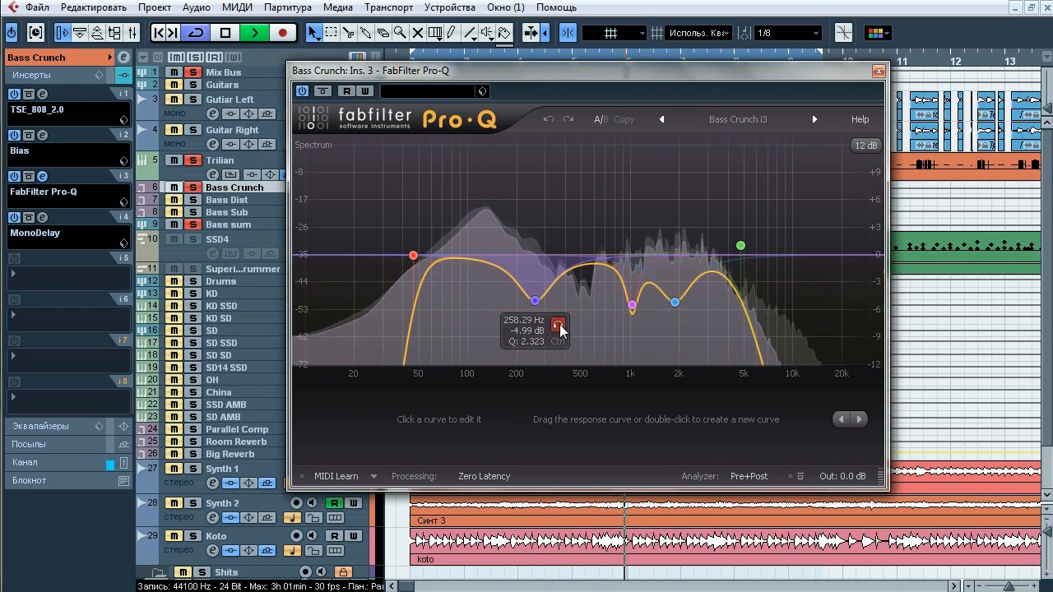
{"action": "left_click", "coordinate": [559, 326]}
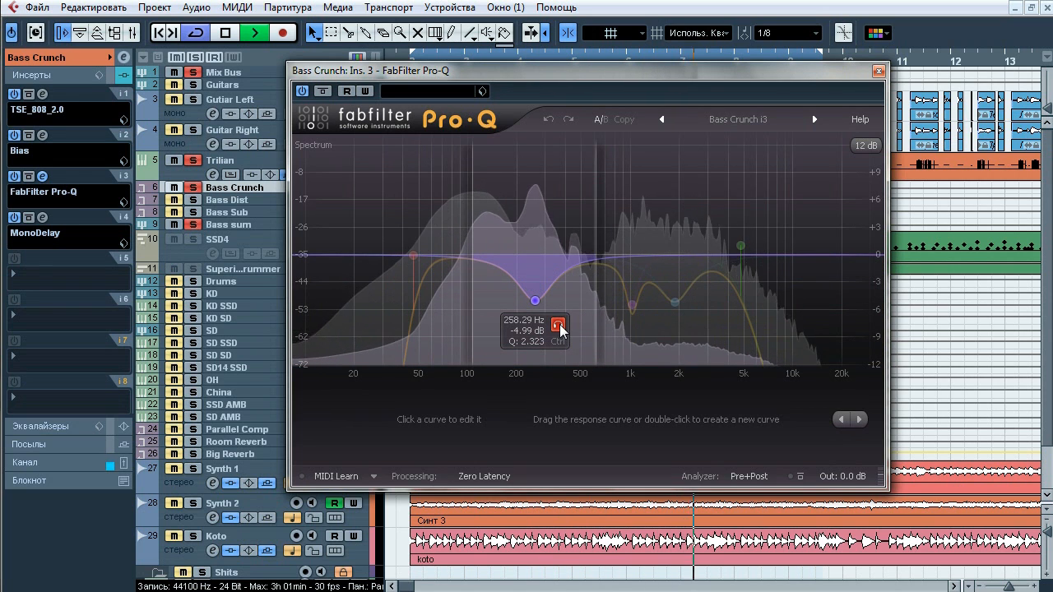
{"action": "mouse_move", "coordinate": [632, 305]}
{"action": "left_click", "coordinate": [655, 329]}
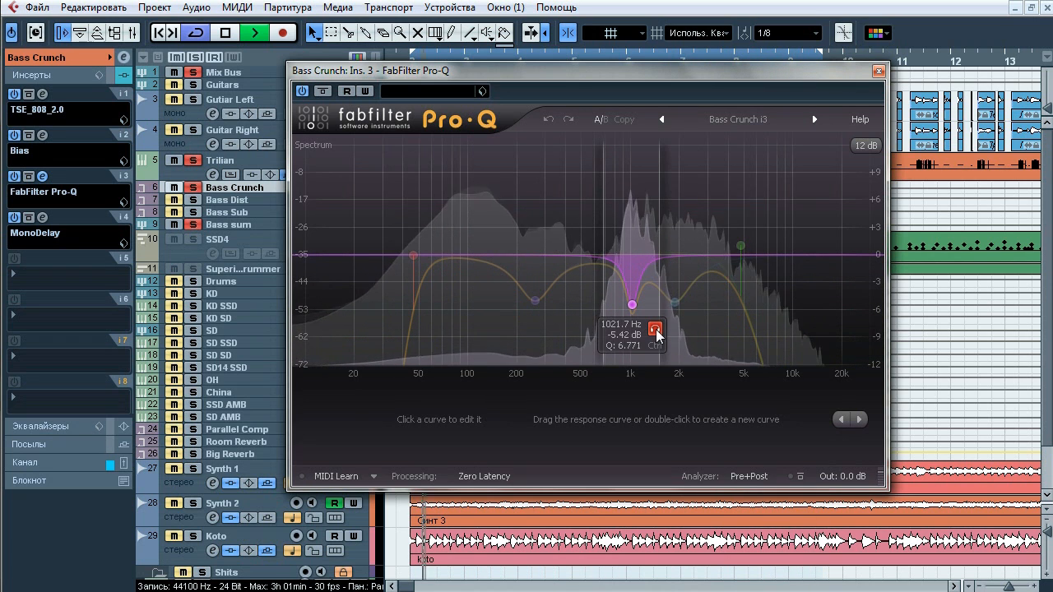
{"action": "mouse_move", "coordinate": [675, 302]}
{"action": "left_click", "coordinate": [697, 328]}
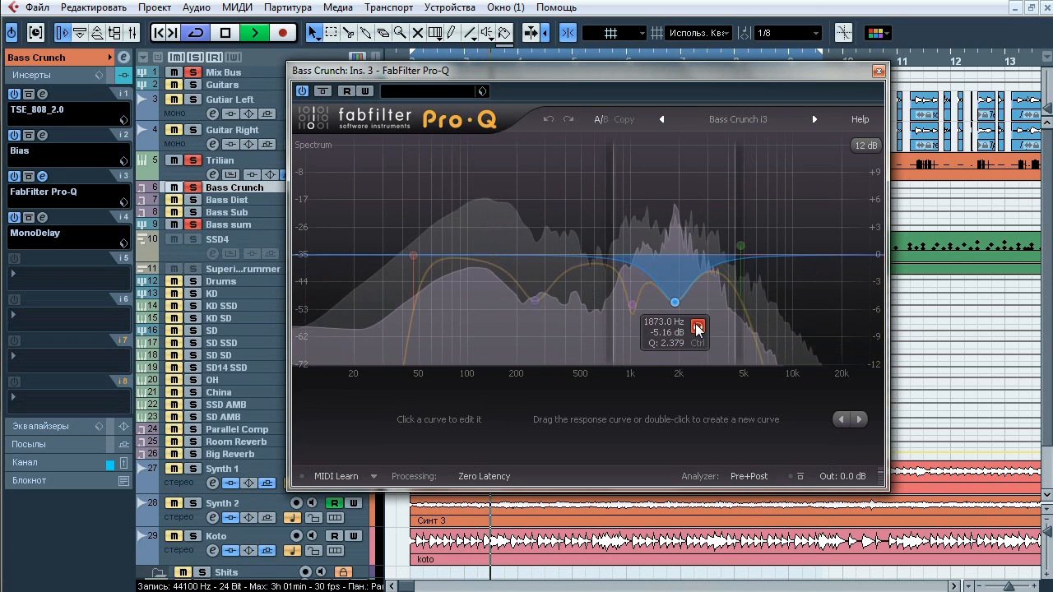
{"action": "mouse_move", "coordinate": [741, 245]}
{"action": "left_click", "coordinate": [764, 220]}
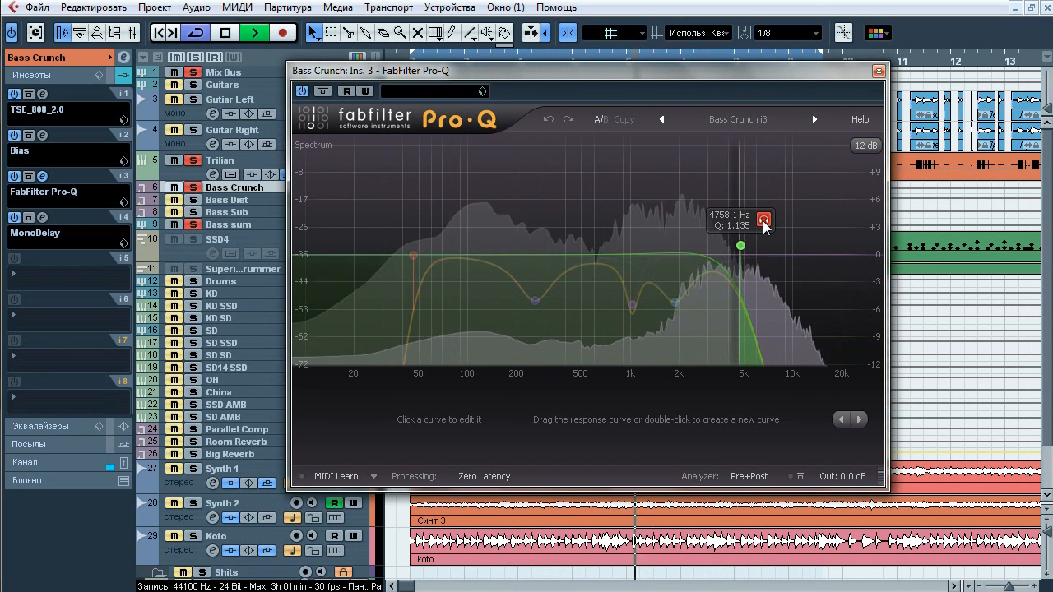
{"action": "left_click", "coordinate": [763, 222]}
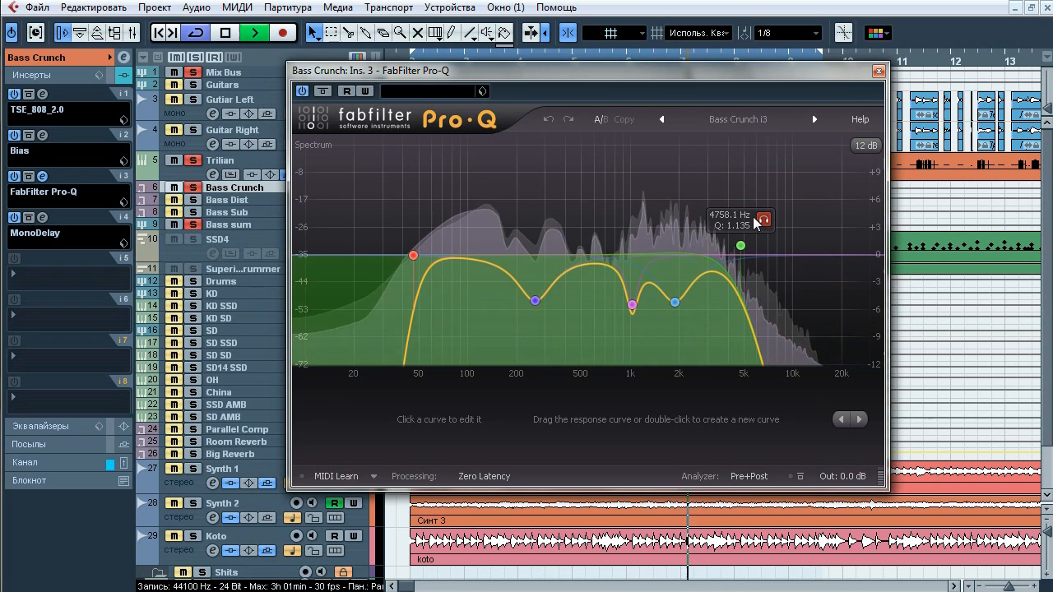
{"action": "left_click", "coordinate": [877, 73]}
{"action": "key", "text": "space"}
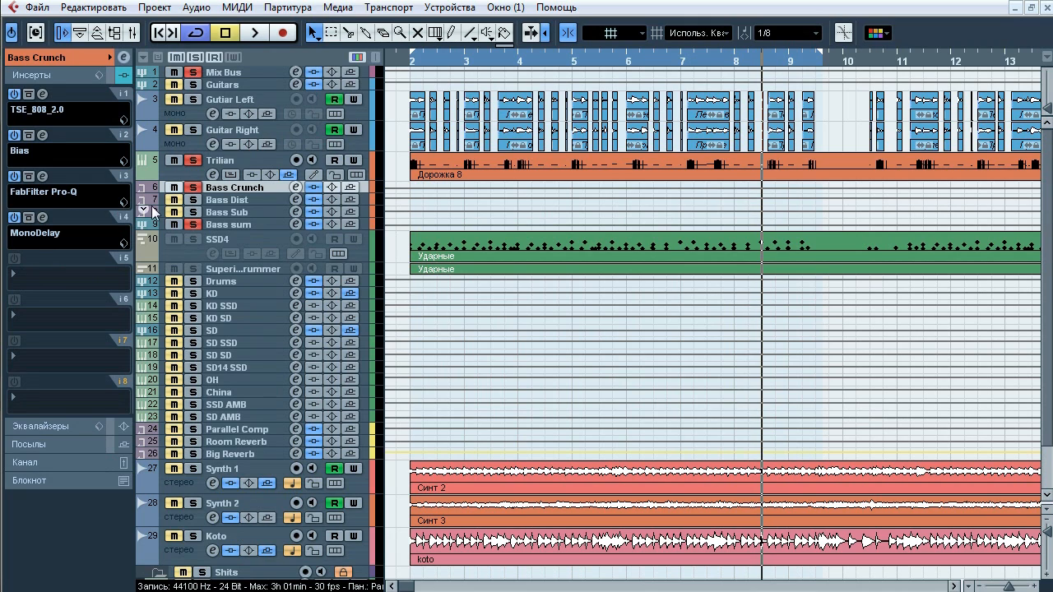
- Select the three bass effect channels, remove the solo from Bass Crunch and solo Bass Dist instead
{"action": "left_click", "coordinate": [240, 212], "text": "shift"}
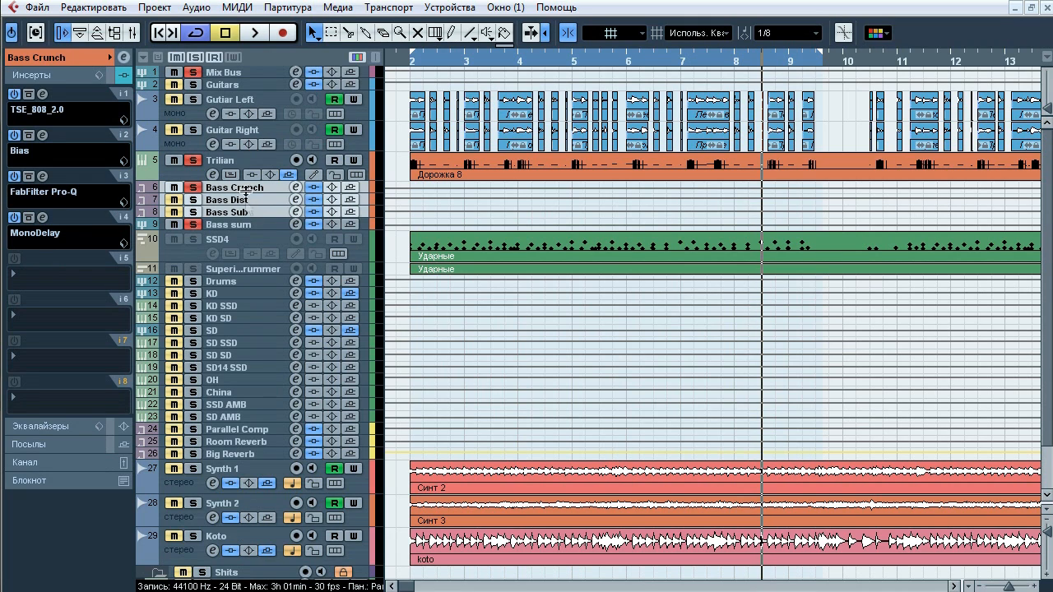
{"action": "left_click", "coordinate": [197, 188]}
{"action": "left_click", "coordinate": [195, 200]}
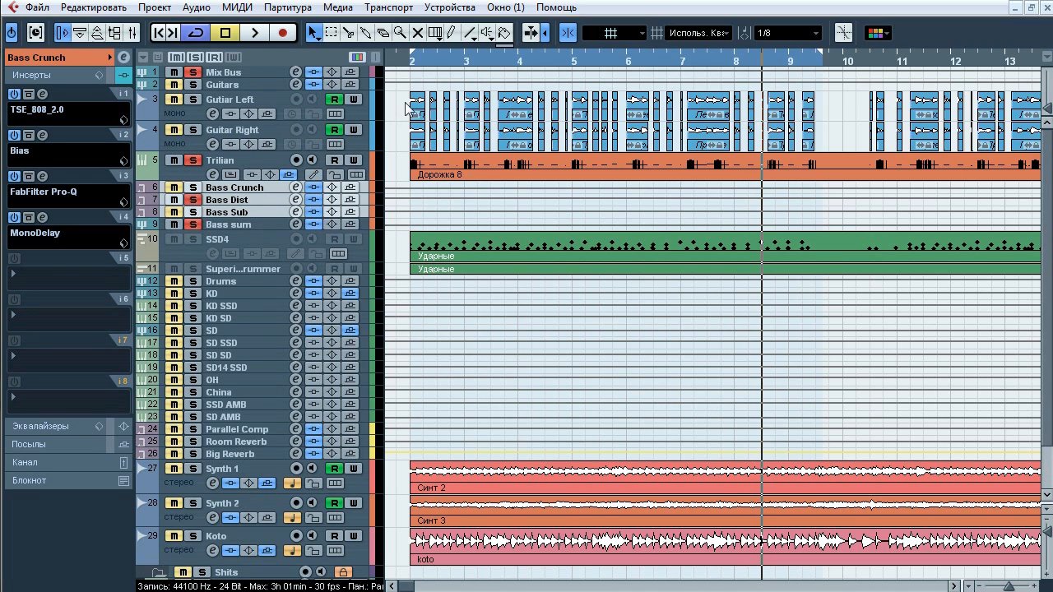
- Show the Bass Dist channel's inserts, play the soloed channel from bar 2 and stop playback
{"action": "left_click", "coordinate": [244, 202]}
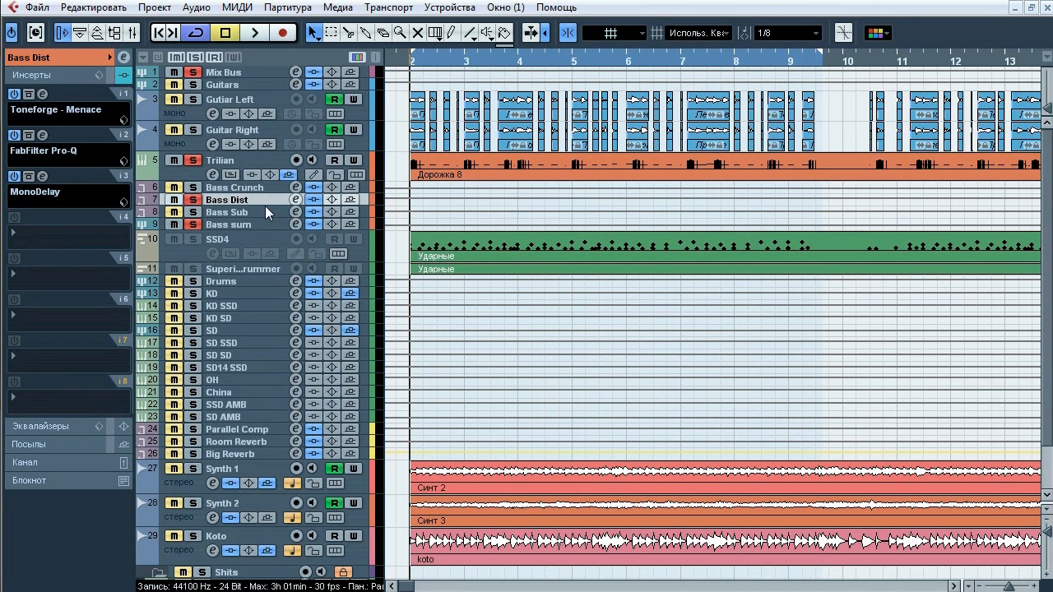
{"action": "key", "text": "space"}
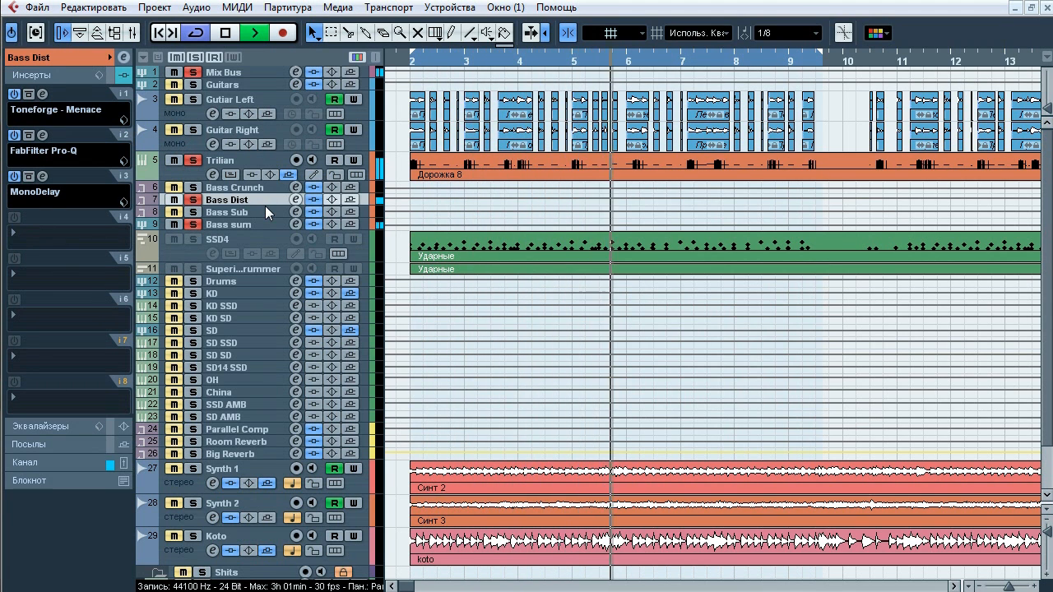
{"action": "key", "text": "space"}
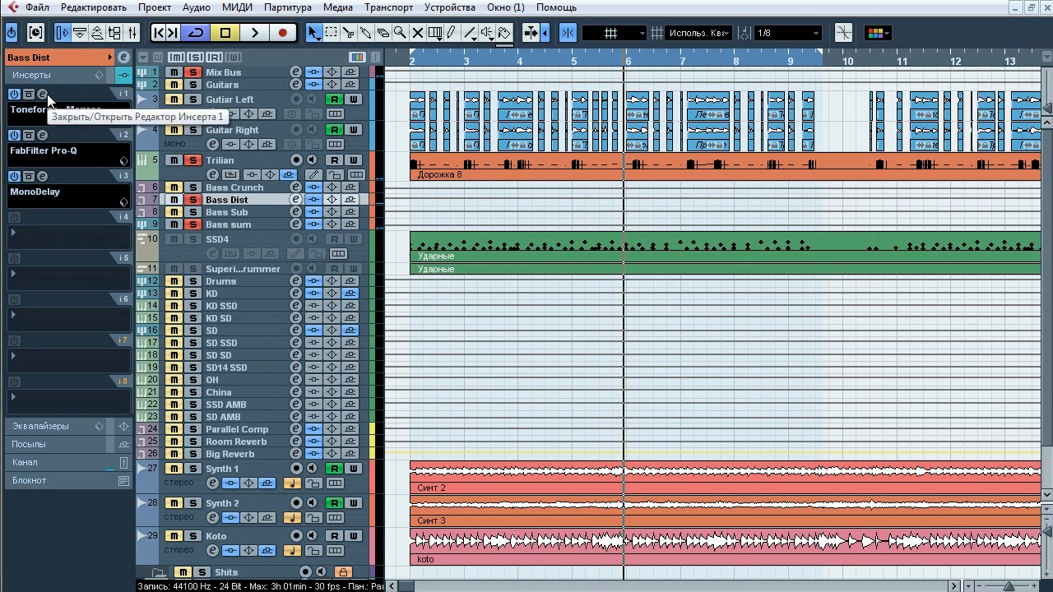
- Open Toneforge - Menace on insert 1 of Bass Dist, review its signal path sections up to the limiter, and close it
{"action": "left_click", "coordinate": [45, 96]}
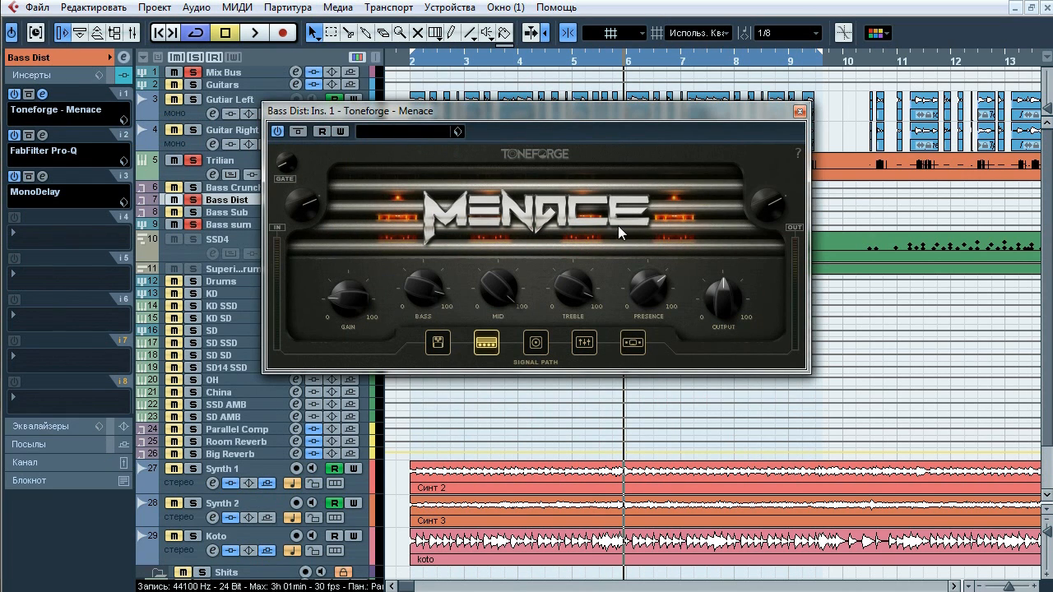
{"action": "left_click", "coordinate": [437, 343]}
{"action": "left_click", "coordinate": [480, 346]}
{"action": "left_click", "coordinate": [535, 344]}
{"action": "left_click", "coordinate": [632, 343]}
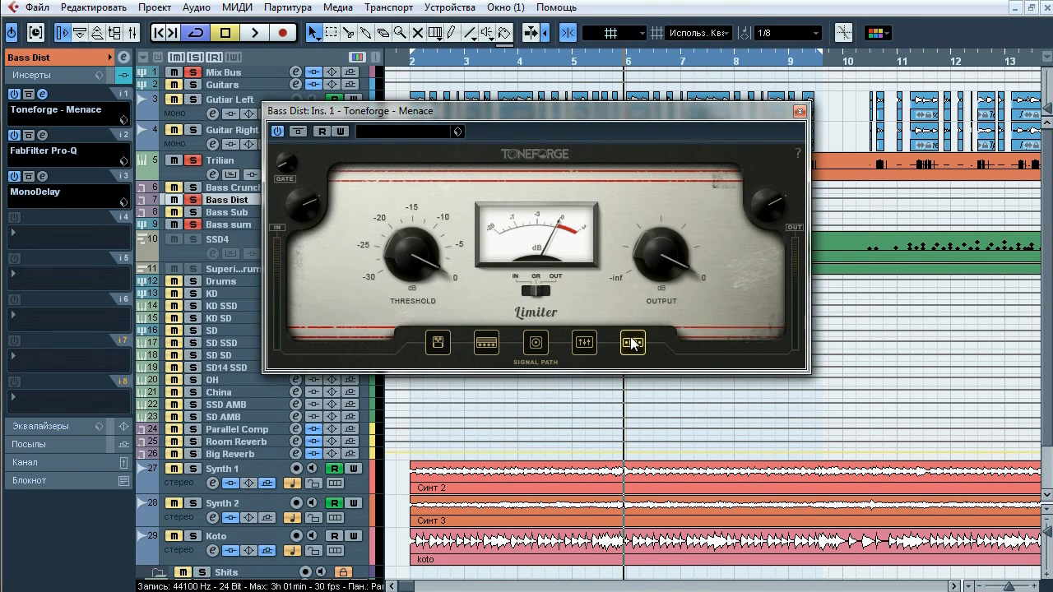
{"action": "left_click", "coordinate": [799, 113]}
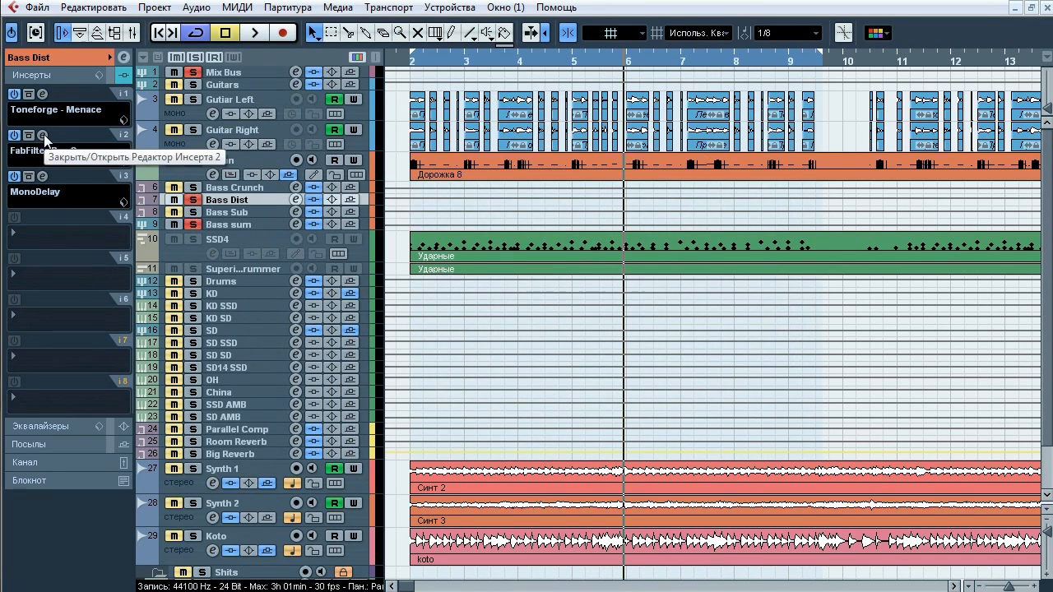
- Open FabFilter Pro-Q on insert 2 of Bass Dist and compare the sound with the EQ bypassed and active during playback
{"action": "left_click", "coordinate": [74, 151]}
{"action": "left_click_drag", "start_coordinate": [904, 71], "coordinate": [771, 115]}
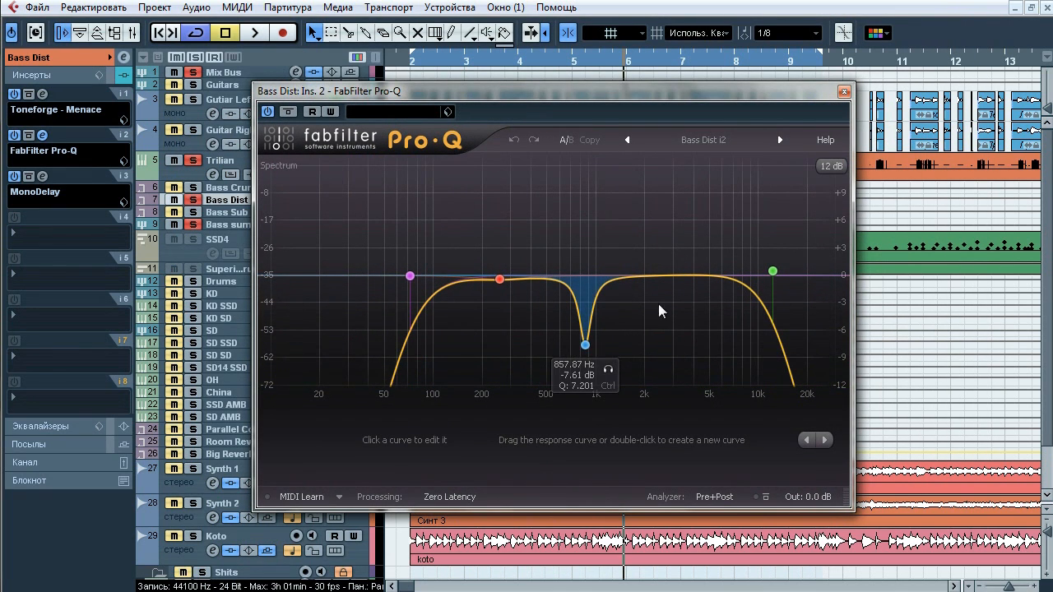
{"action": "key", "text": "space"}
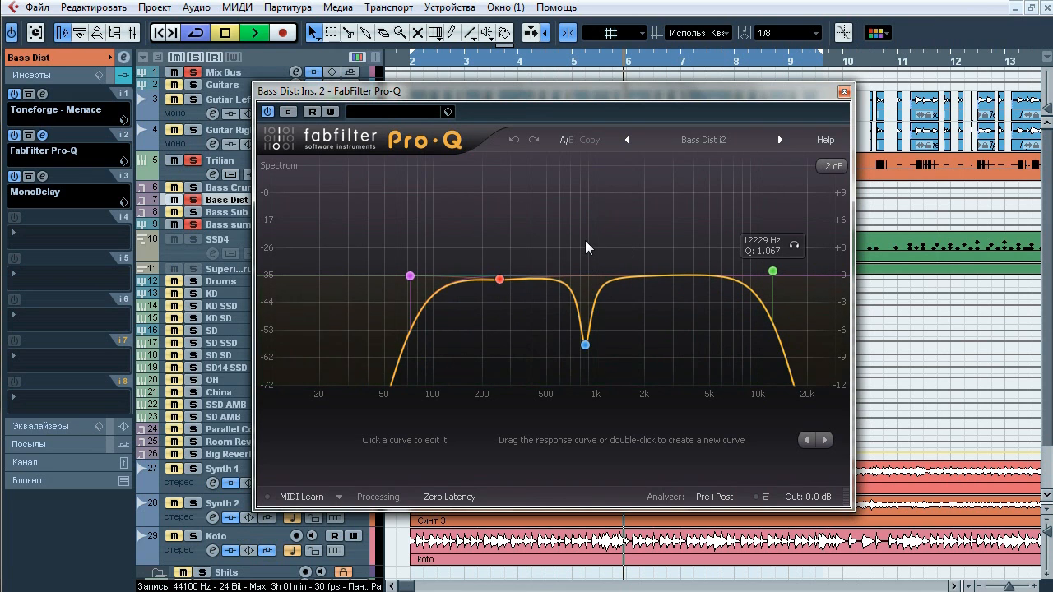
{"action": "left_click", "coordinate": [290, 115]}
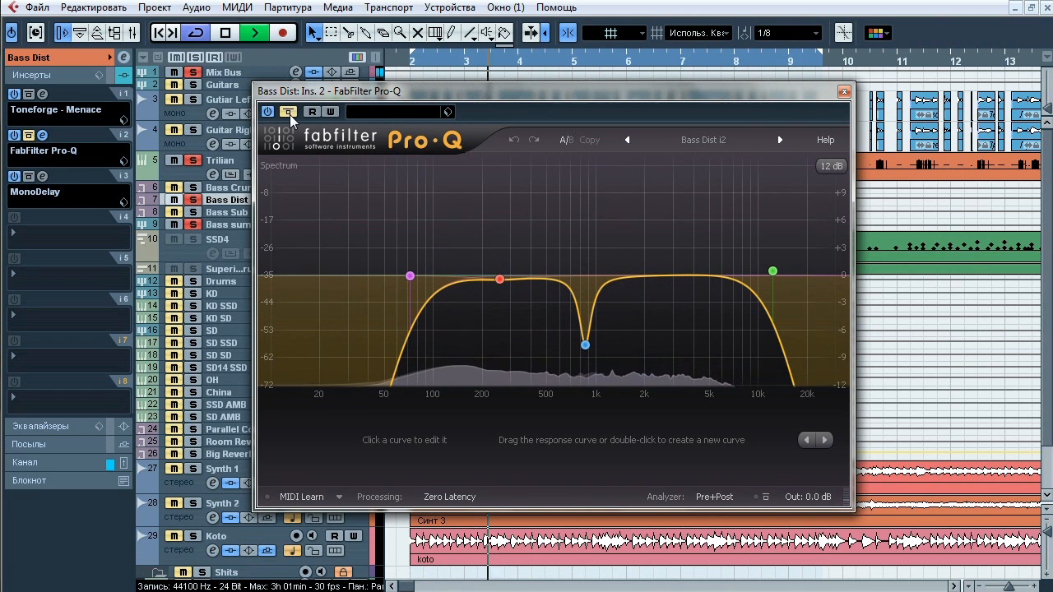
{"action": "left_click", "coordinate": [289, 112]}
- Audition the four Pro-Q bands on Bass Dist in isolation, then close the plug-in and stop playback
{"action": "mouse_move", "coordinate": [410, 275]}
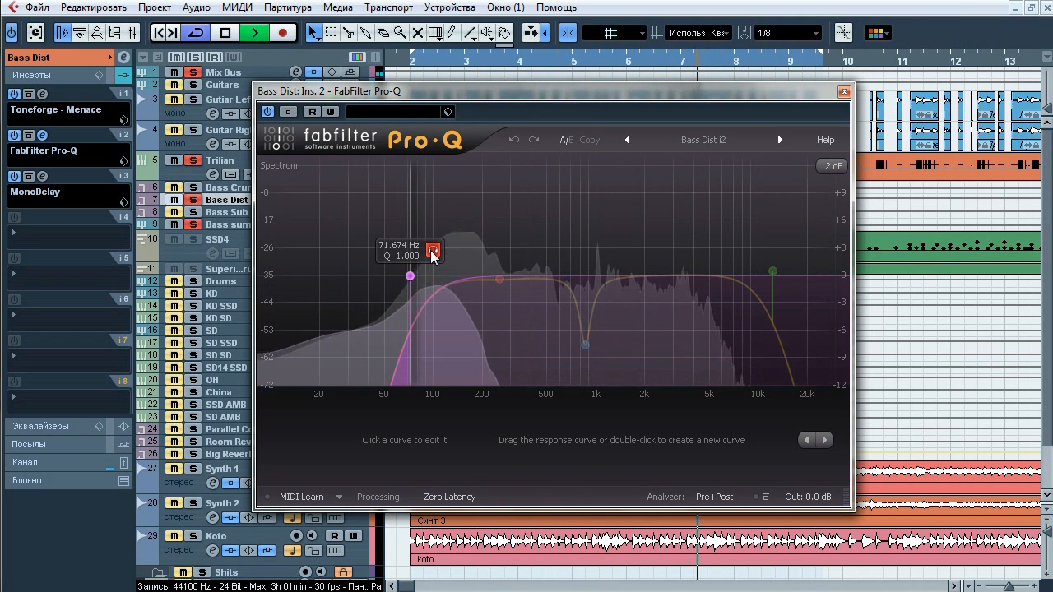
{"action": "mouse_move", "coordinate": [522, 306]}
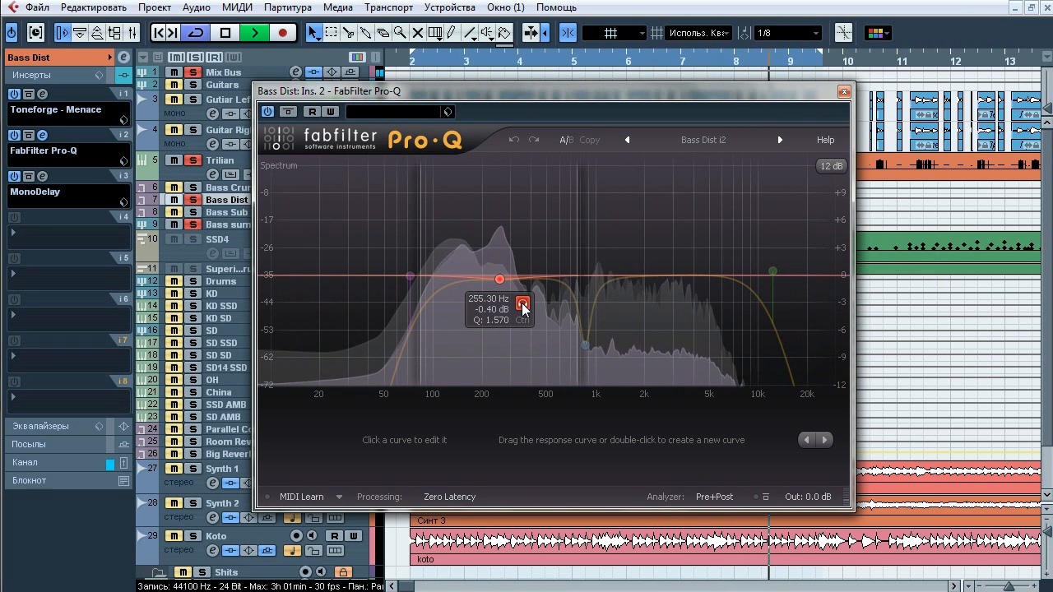
{"action": "left_click", "coordinate": [607, 368]}
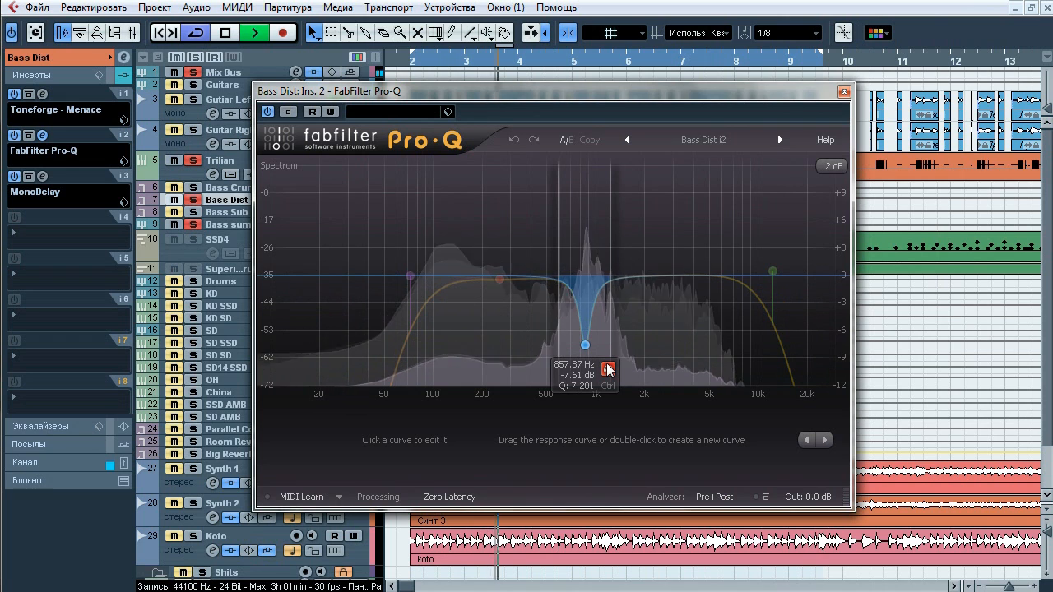
{"action": "mouse_move", "coordinate": [796, 265]}
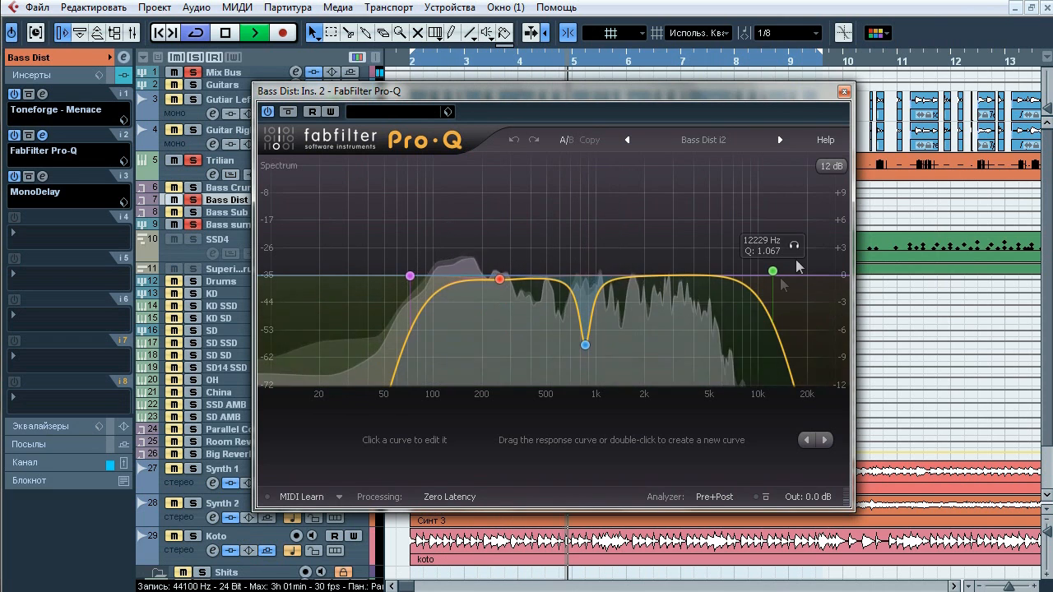
{"action": "left_click", "coordinate": [795, 245]}
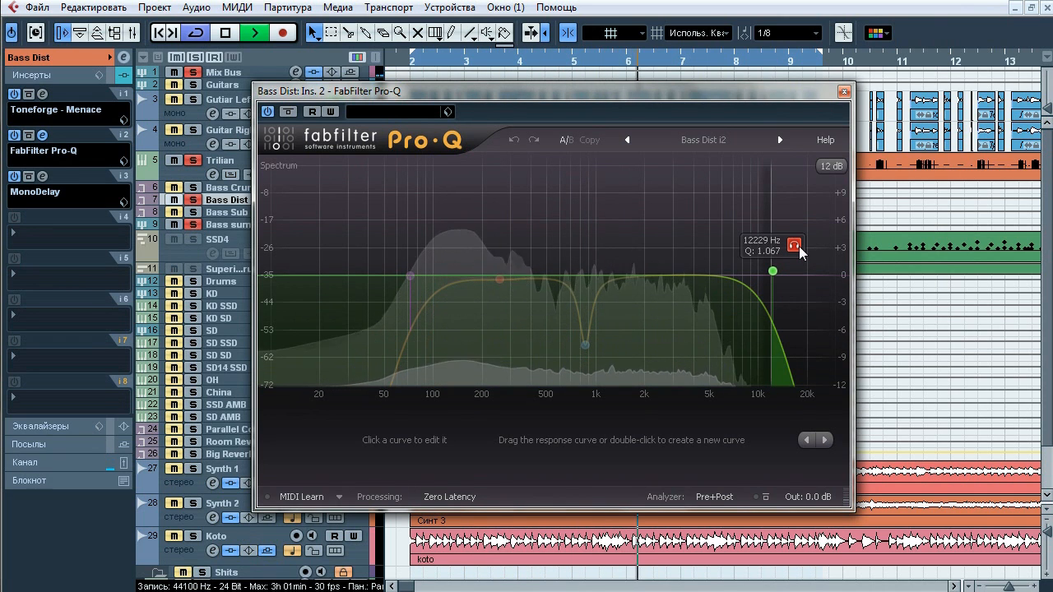
{"action": "left_click", "coordinate": [843, 91]}
{"action": "key", "text": "space"}
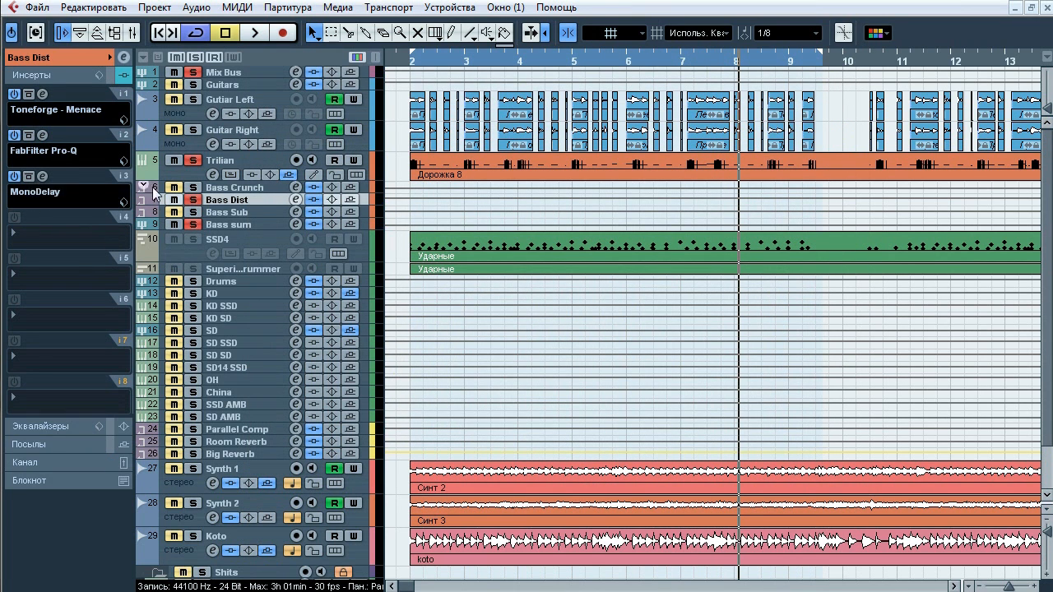
- Switch the solo from Bass Dist to Bass Sub, play the channel from bar 2 and stop playback
{"action": "left_click", "coordinate": [198, 200]}
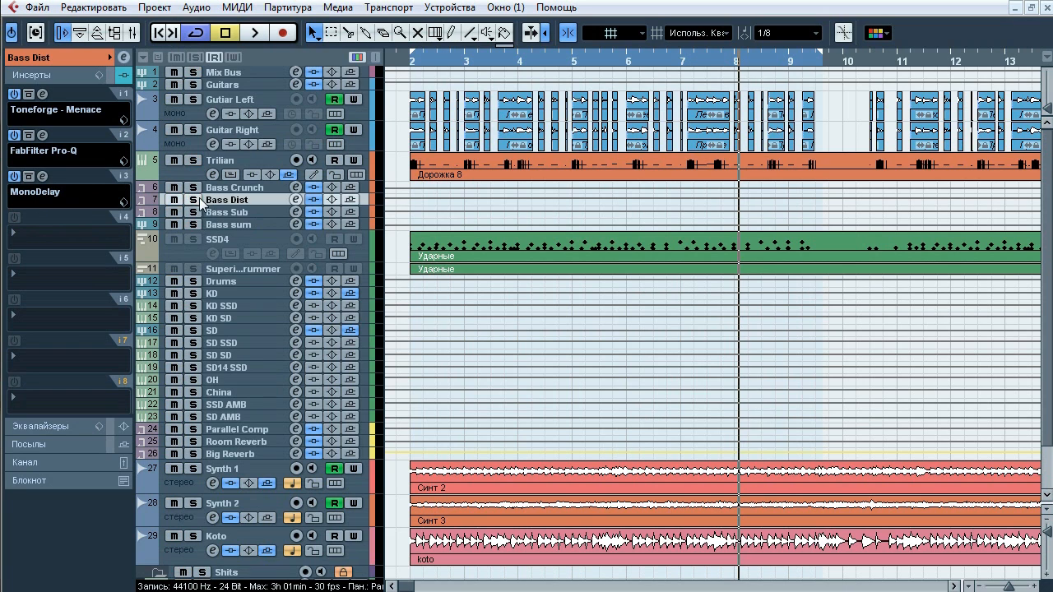
{"action": "left_click", "coordinate": [212, 213]}
{"action": "key", "text": "s"}
{"action": "left_click", "coordinate": [414, 62]}
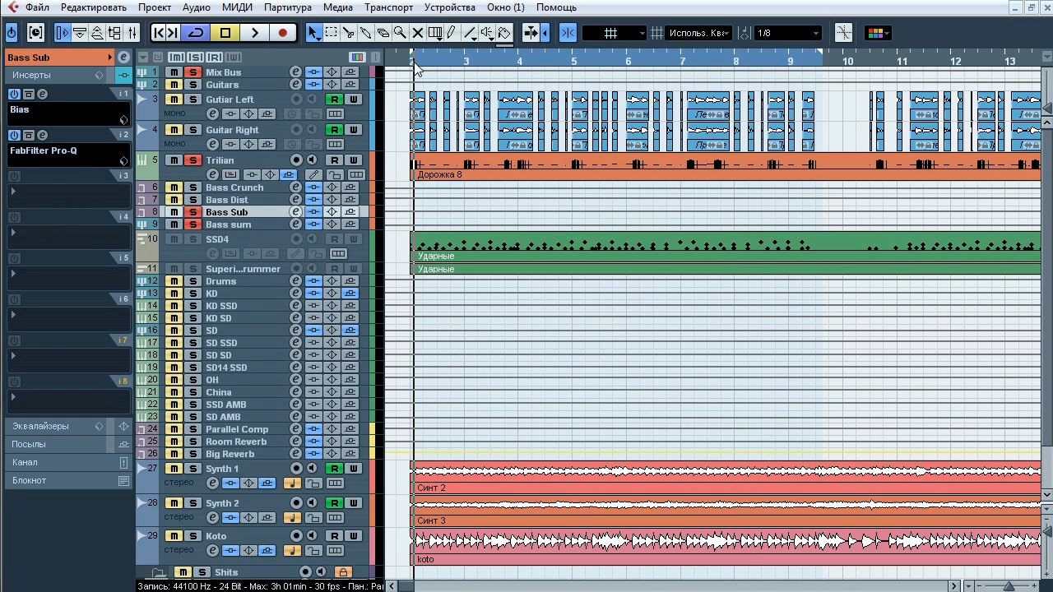
{"action": "left_click", "coordinate": [410, 63]}
{"action": "key", "text": "space"}
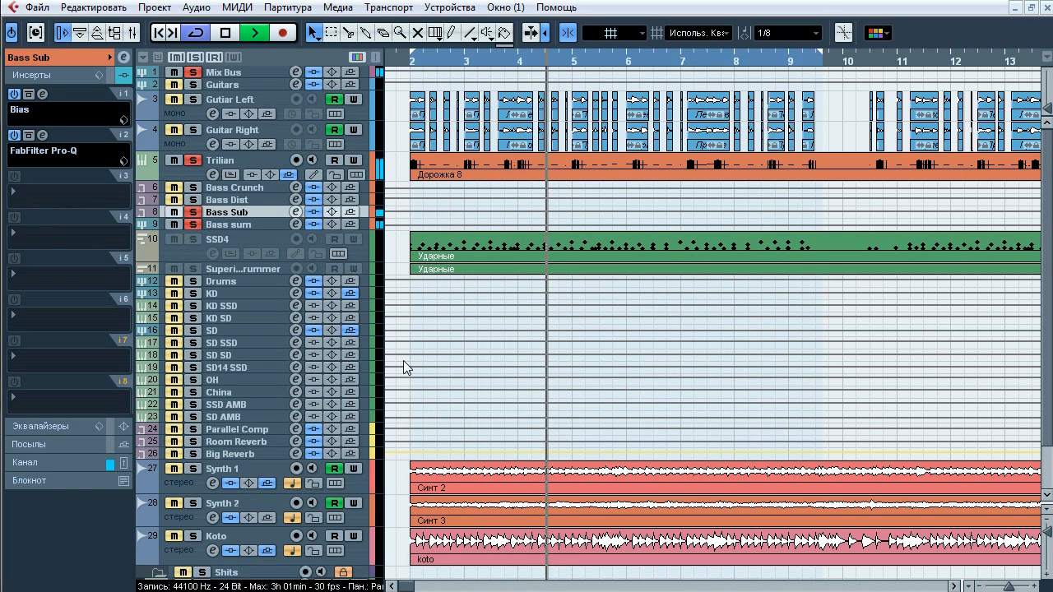
{"action": "key", "text": "space"}
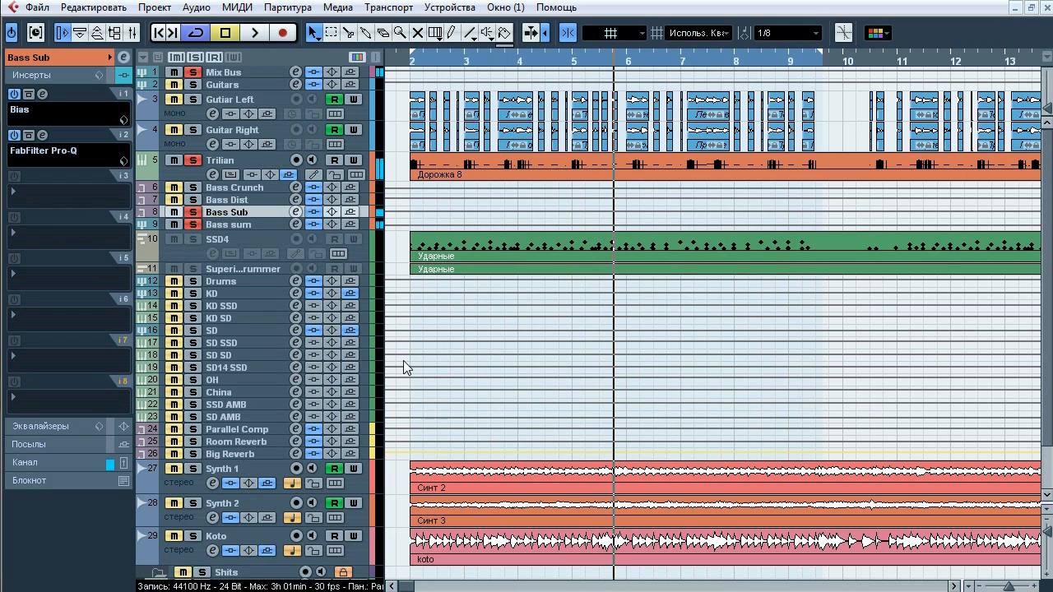
- Open Bias on insert 1 of Bass Sub, review its amp sections from preamp to cab, and close it
{"action": "left_click", "coordinate": [43, 95]}
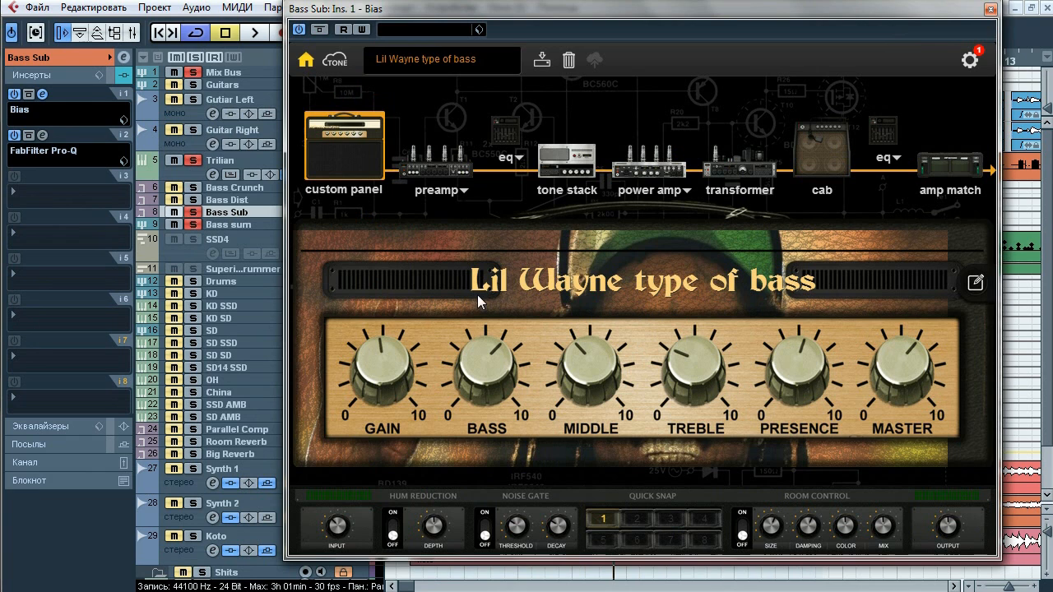
{"action": "left_click", "coordinate": [448, 169]}
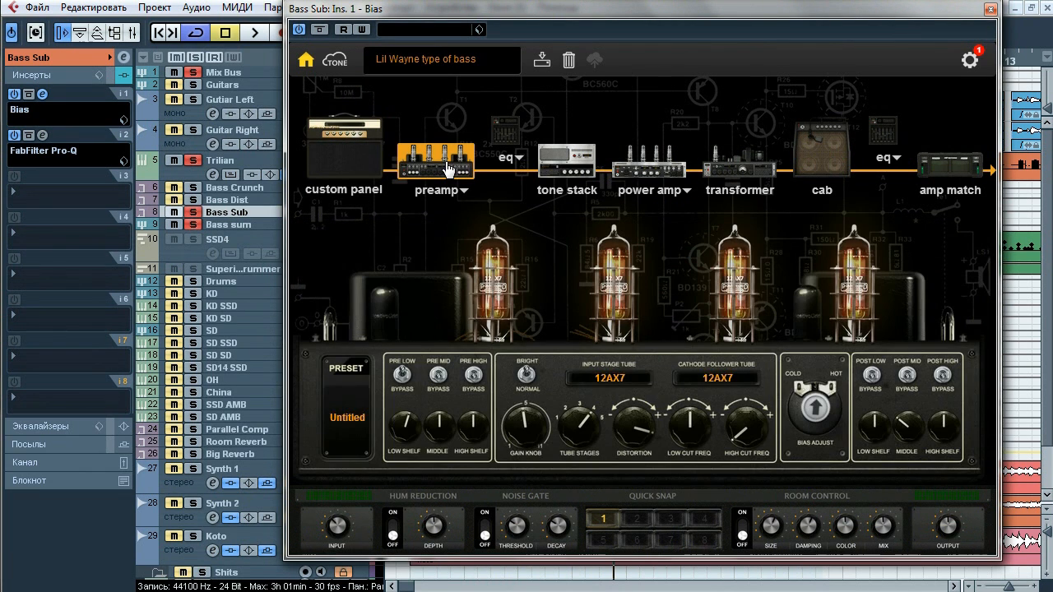
{"action": "left_click", "coordinate": [573, 170]}
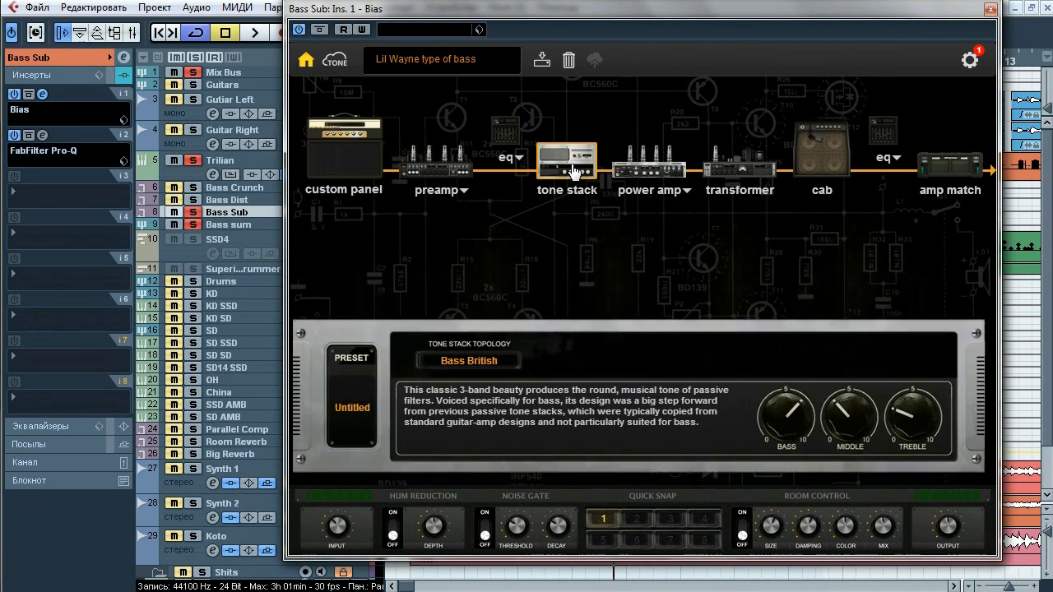
{"action": "left_click", "coordinate": [639, 165]}
{"action": "left_click", "coordinate": [736, 162]}
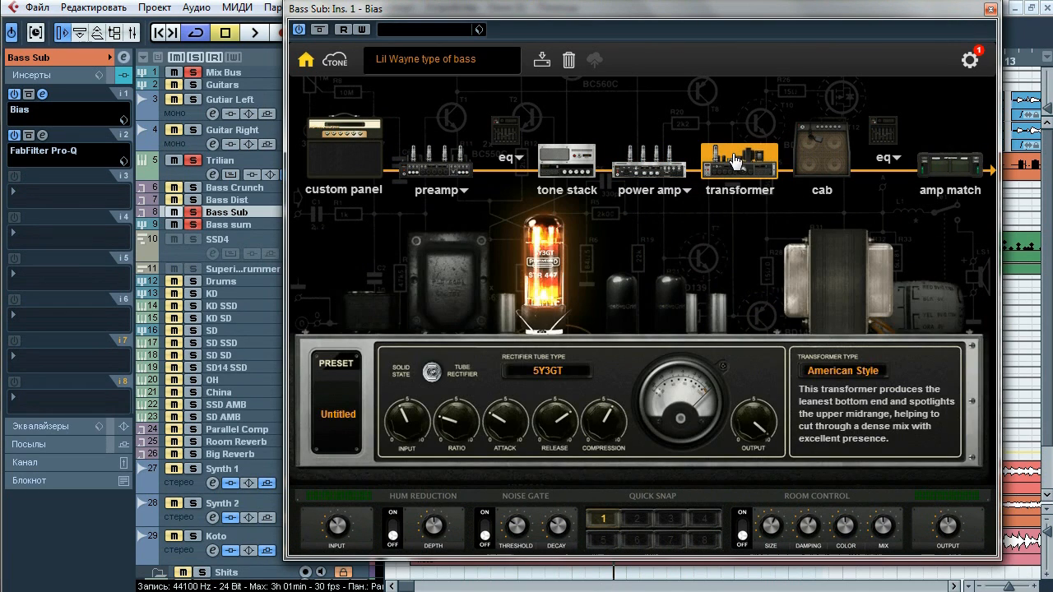
{"action": "left_click", "coordinate": [819, 162]}
{"action": "left_click", "coordinate": [990, 9]}
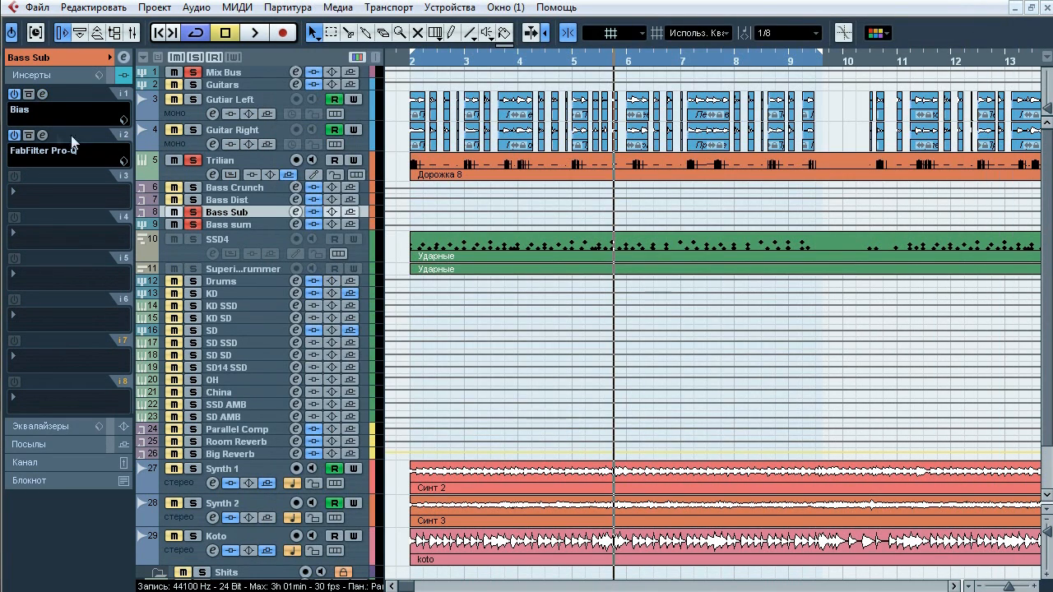
- Open FabFilter Pro-Q on insert 2 of Bass Sub and compare the sound with the EQ bypassed and active during playback
{"action": "left_click", "coordinate": [43, 136]}
{"action": "mouse_move", "coordinate": [566, 381]}
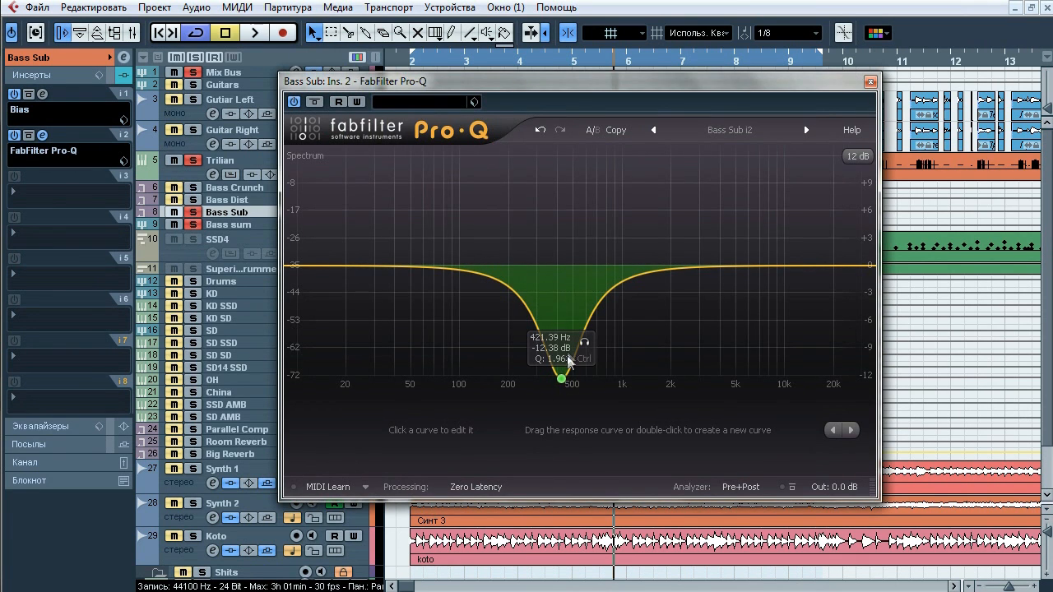
{"action": "key", "text": "space"}
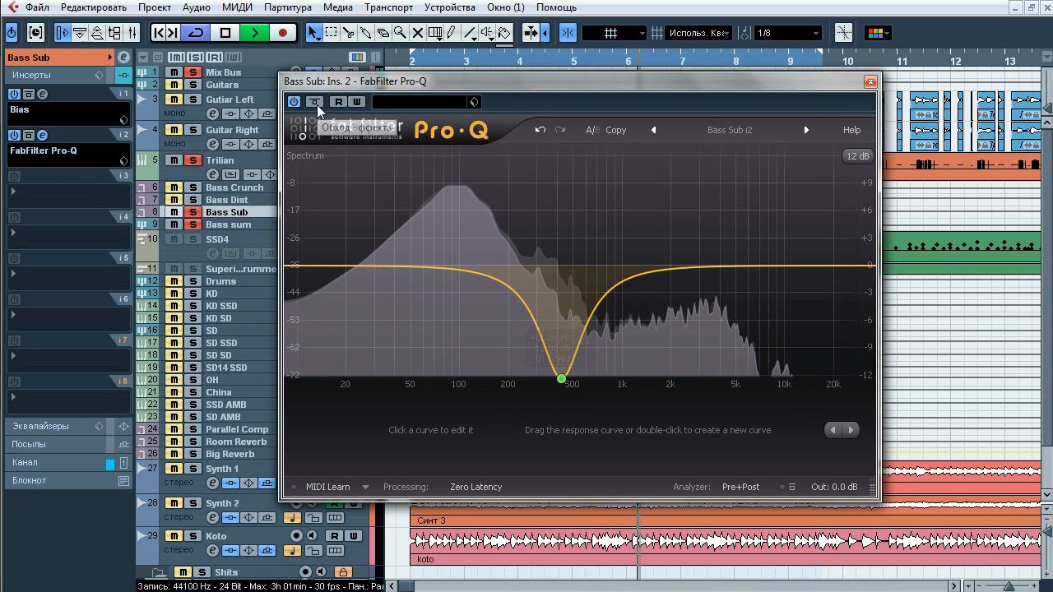
{"action": "left_click", "coordinate": [318, 106]}
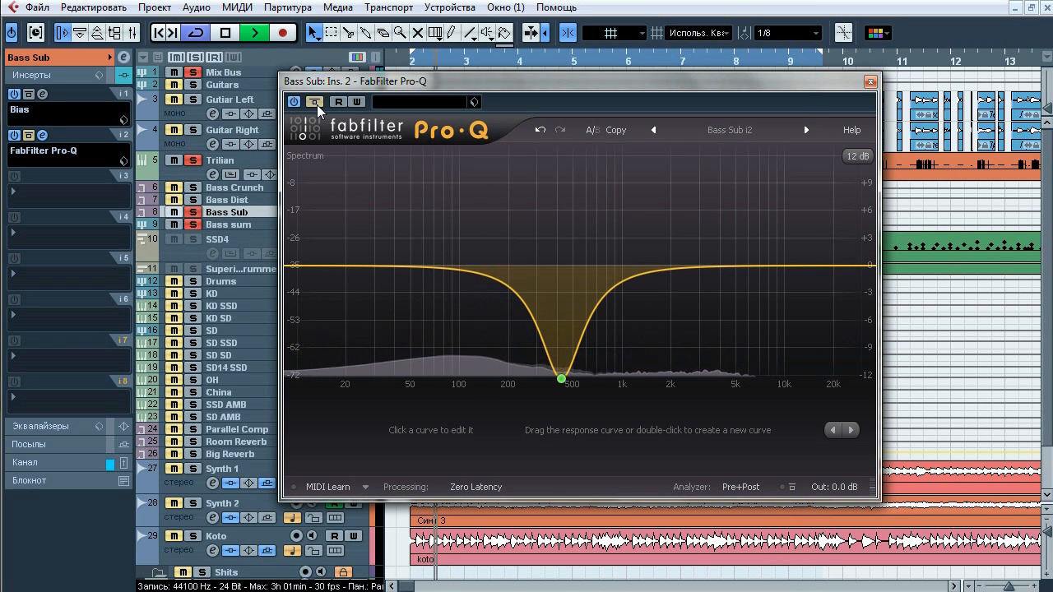
{"action": "left_click", "coordinate": [317, 106]}
- Audition the single Pro-Q band on Bass Sub in isolation and undo the plug-in changes, then close it and stop playback
{"action": "mouse_move", "coordinate": [561, 378]}
{"action": "left_click", "coordinate": [585, 341]}
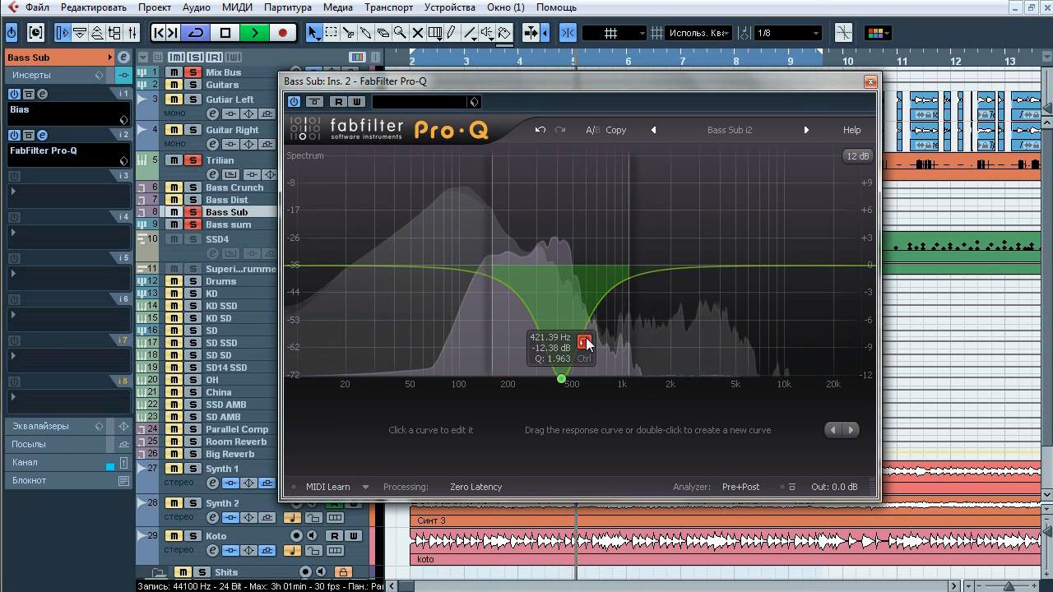
{"action": "left_click", "coordinate": [586, 342]}
{"action": "left_click", "coordinate": [540, 130]}
{"action": "left_click", "coordinate": [540, 130]}
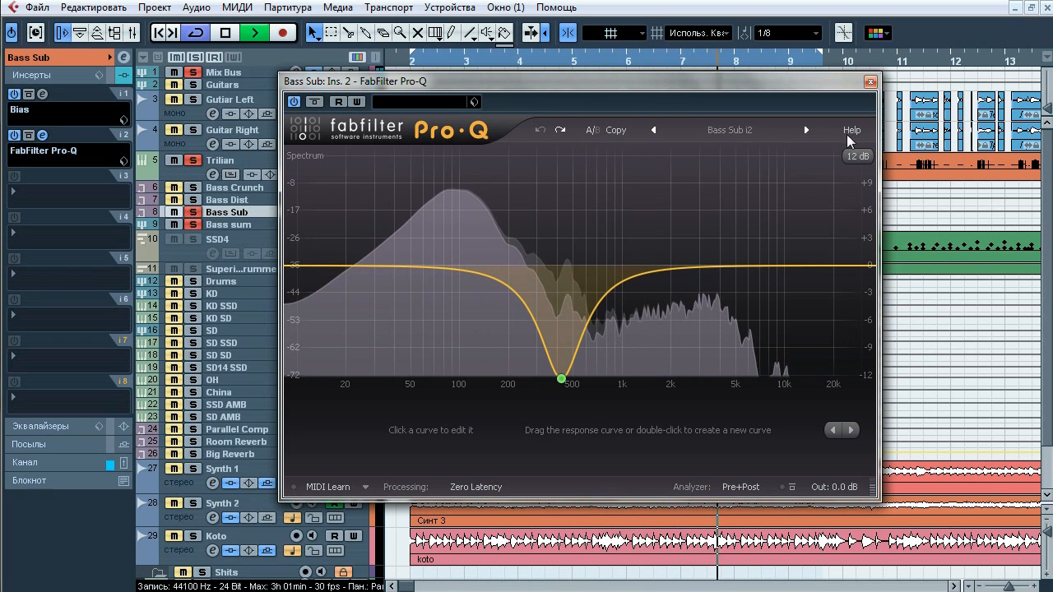
{"action": "left_click", "coordinate": [870, 83]}
{"action": "key", "text": "space"}
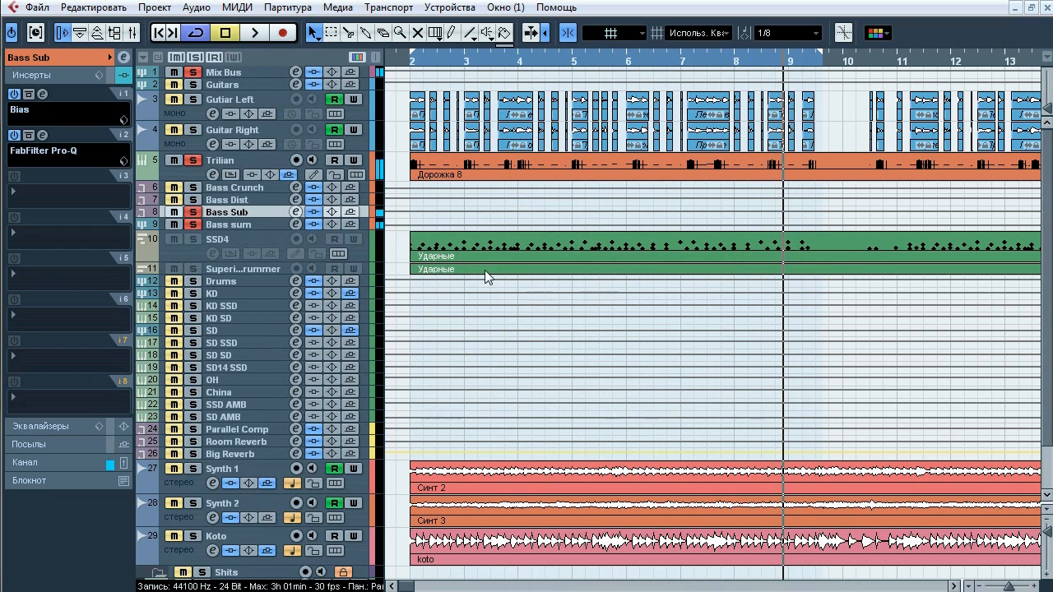
- Clear the Bass Sub solo and open the MonoDelay inserts of Bass Crunch and Bass Dist together
{"action": "left_click", "coordinate": [196, 212]}
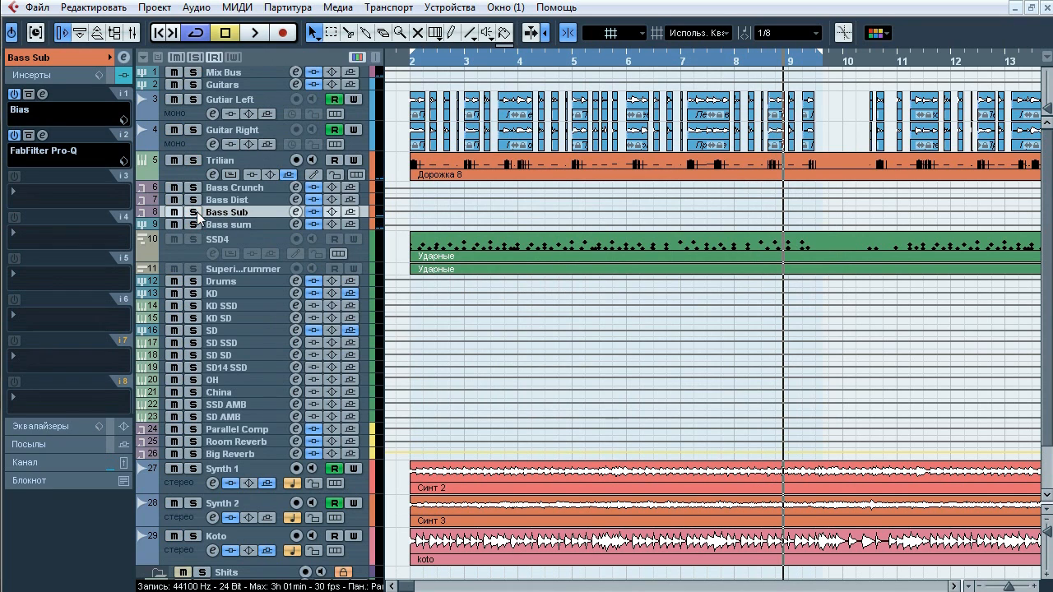
{"action": "left_click", "coordinate": [241, 187], "text": "shift"}
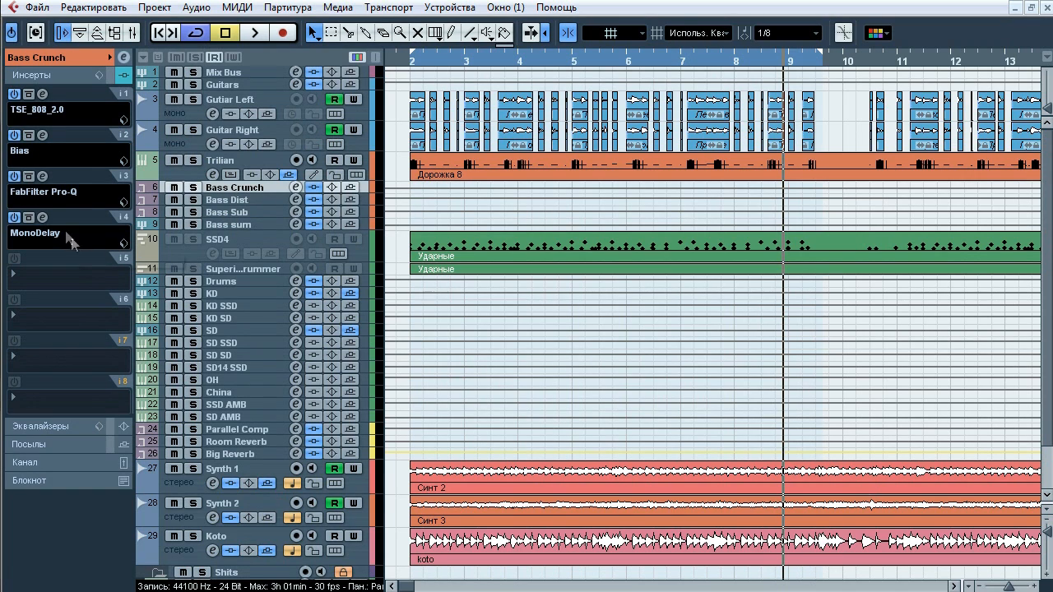
{"action": "left_click", "coordinate": [43, 217]}
{"action": "left_click", "coordinate": [225, 205]}
{"action": "left_click", "coordinate": [30, 177]}
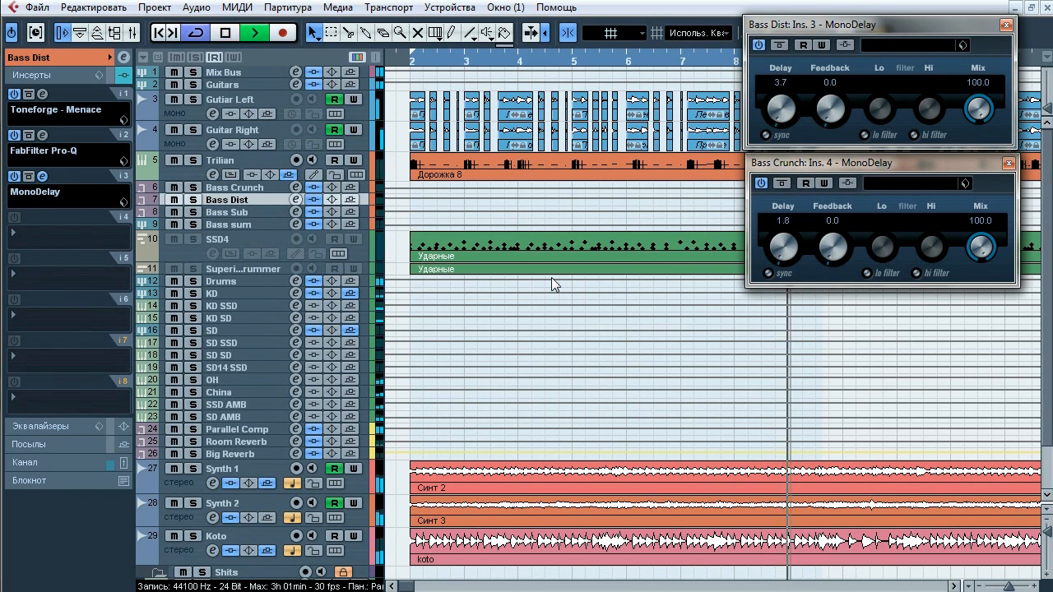
- Play the project with Trilian soloed and compare the bass with each MonoDelay bypassed and active
{"action": "key", "text": "space"}
{"action": "left_click", "coordinate": [192, 162]}
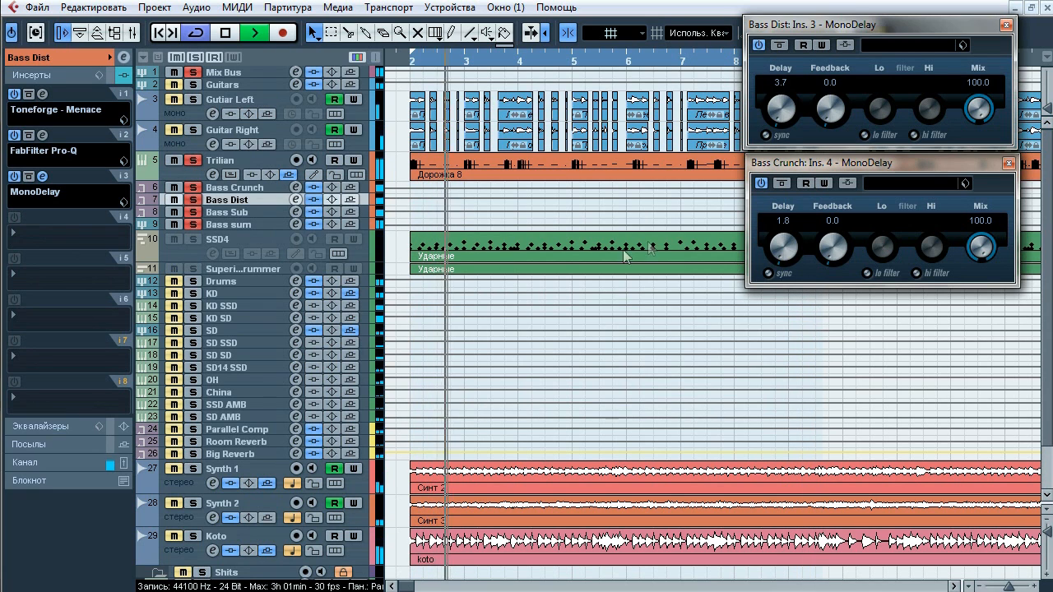
{"action": "left_click", "coordinate": [781, 44]}
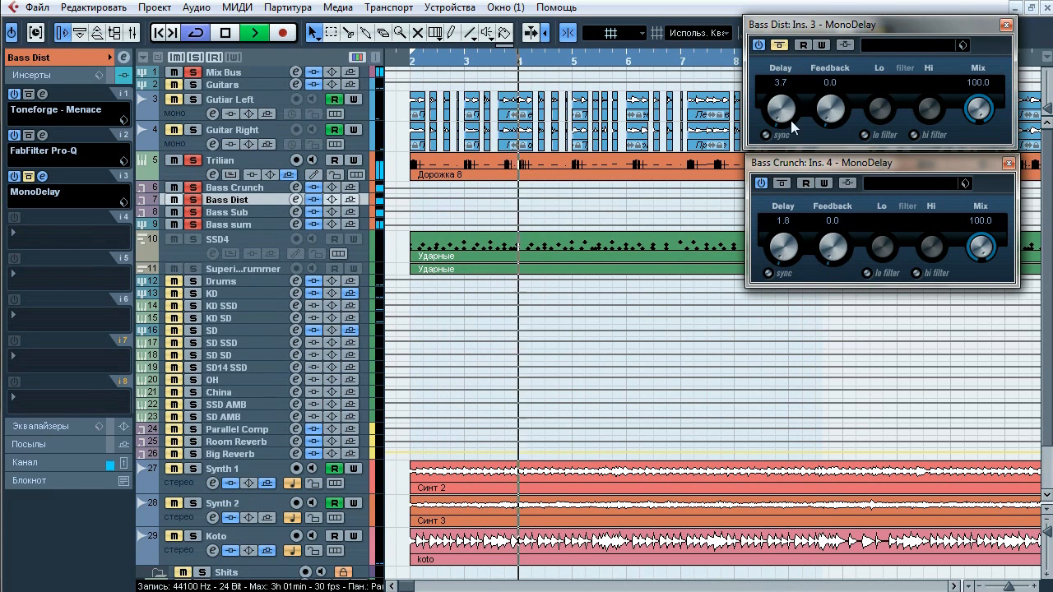
{"action": "left_click", "coordinate": [783, 183]}
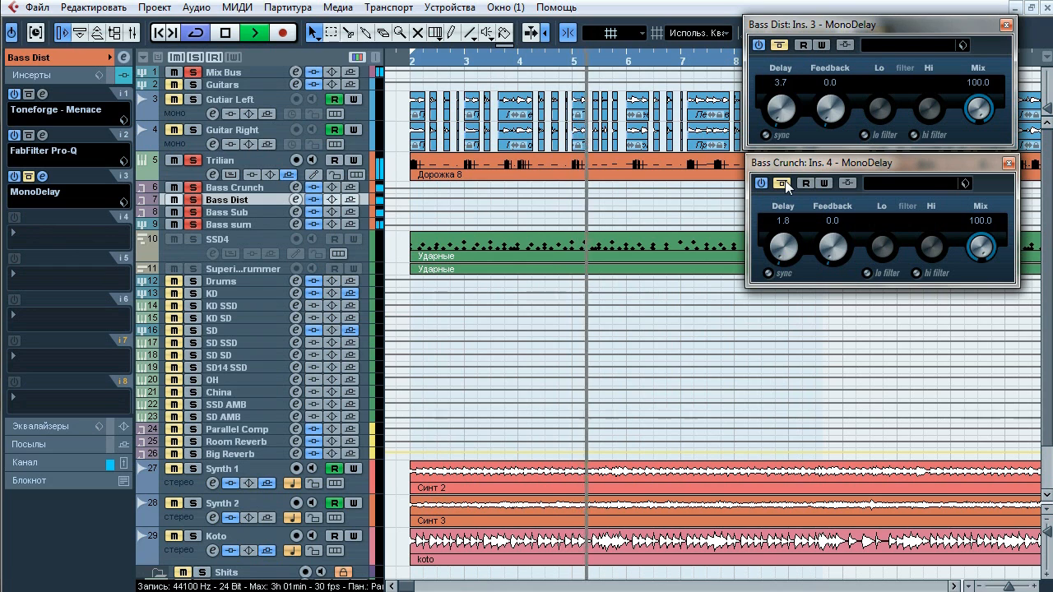
{"action": "left_click", "coordinate": [784, 181]}
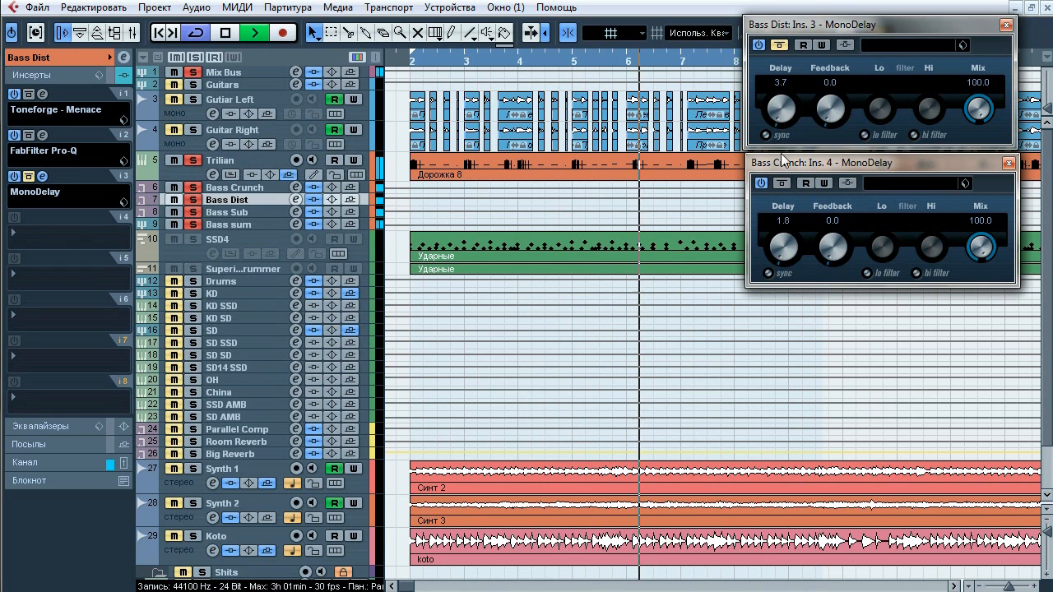
{"action": "left_click", "coordinate": [782, 46]}
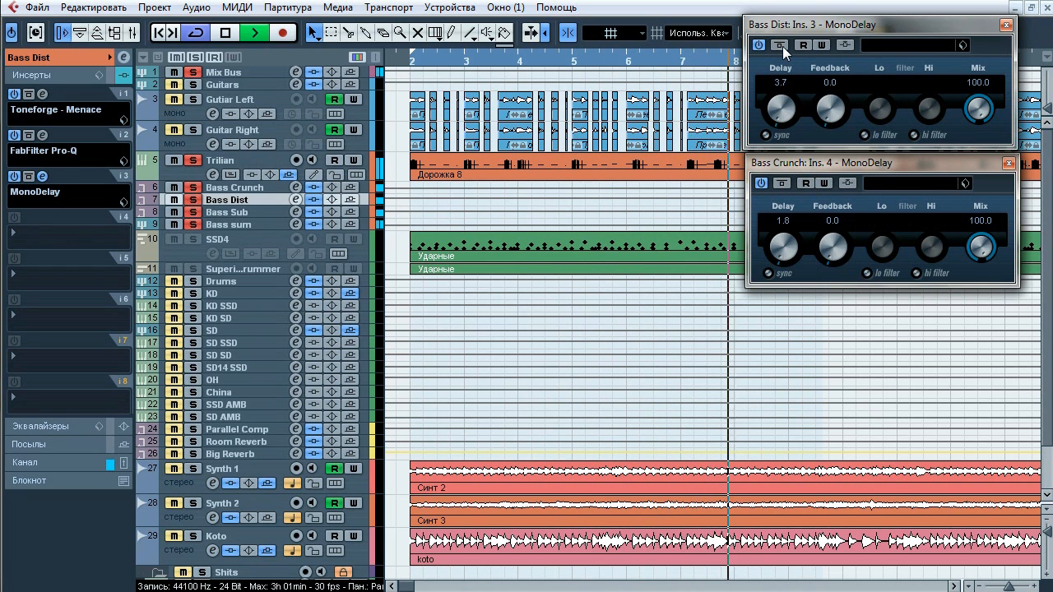
- Repeat the bypass comparison of both MonoDelays, leave them active, then stop playback and close both plug-ins
{"action": "left_click", "coordinate": [782, 46]}
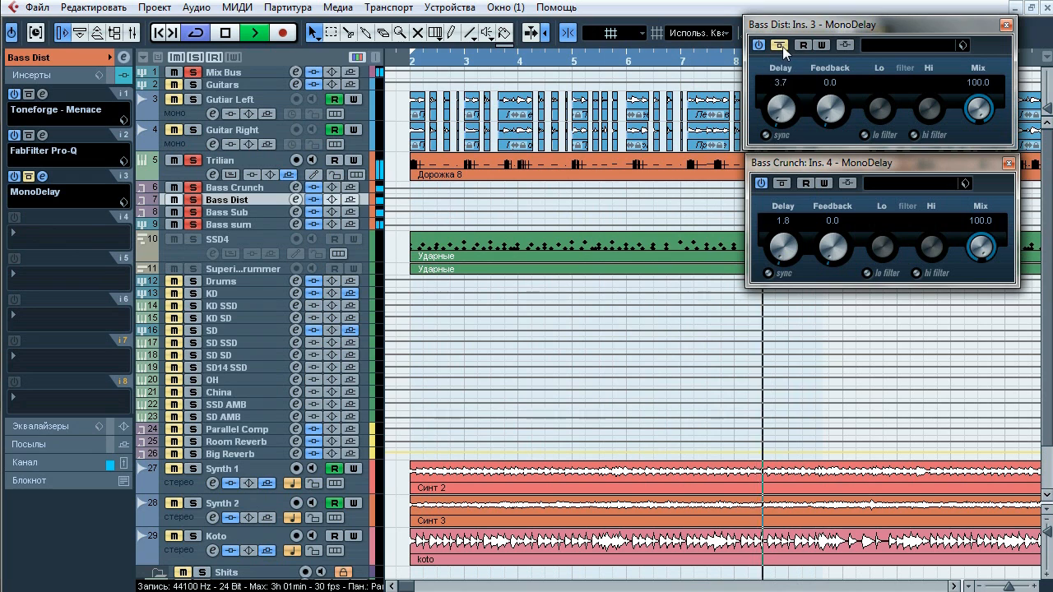
{"action": "left_click", "coordinate": [780, 181]}
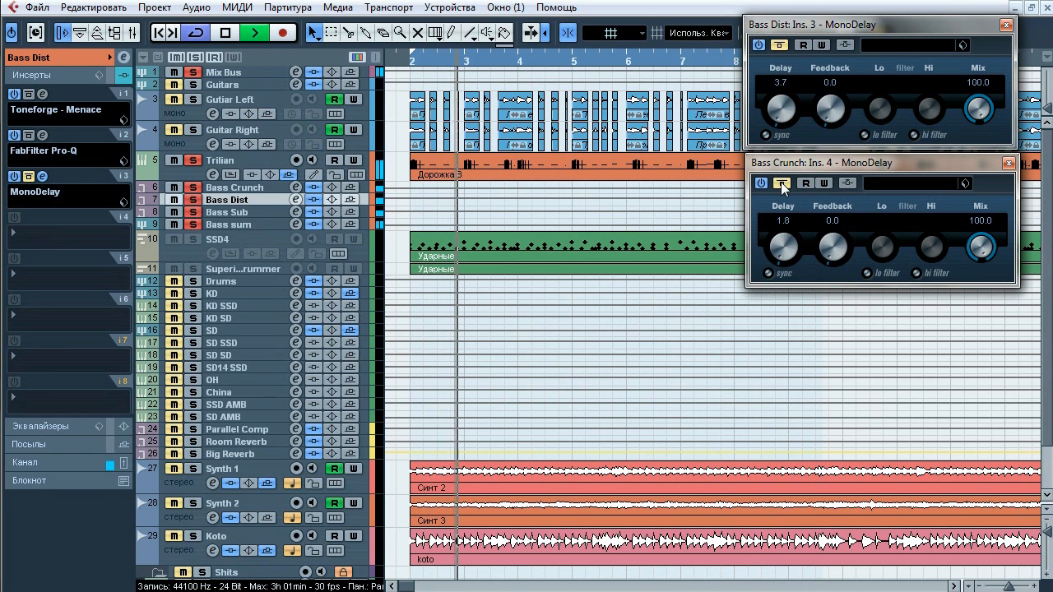
{"action": "left_click", "coordinate": [781, 182]}
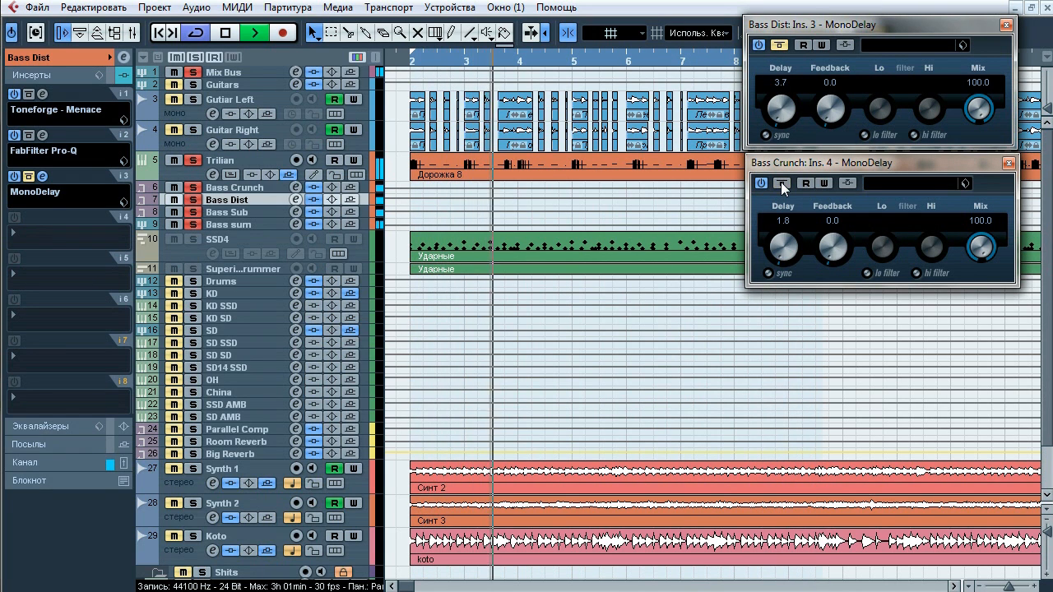
{"action": "left_click", "coordinate": [781, 47]}
{"action": "key", "text": "space"}
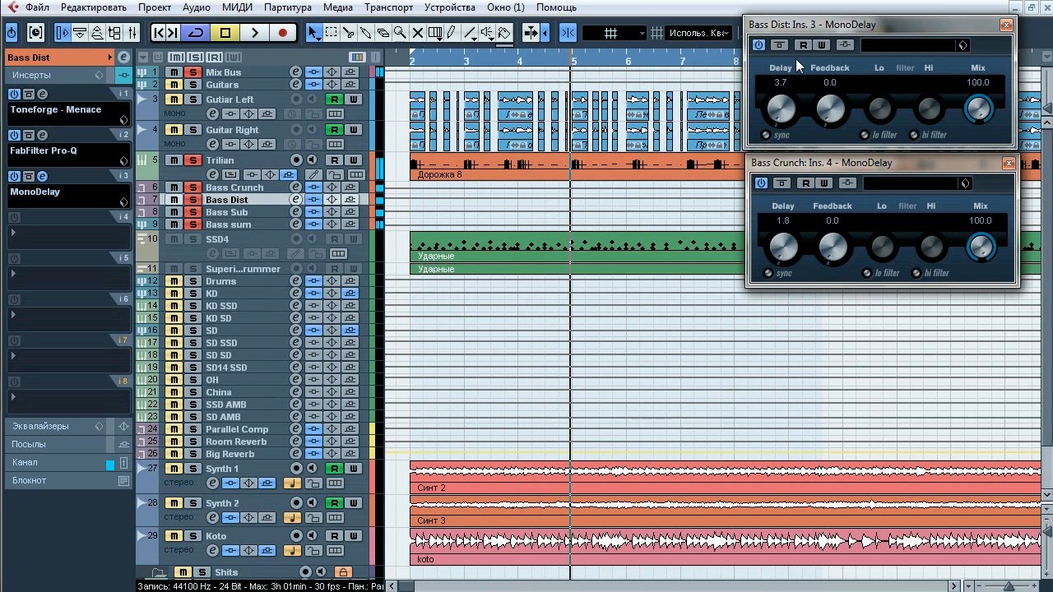
{"action": "left_click", "coordinate": [1006, 24]}
{"action": "left_click", "coordinate": [1009, 162]}
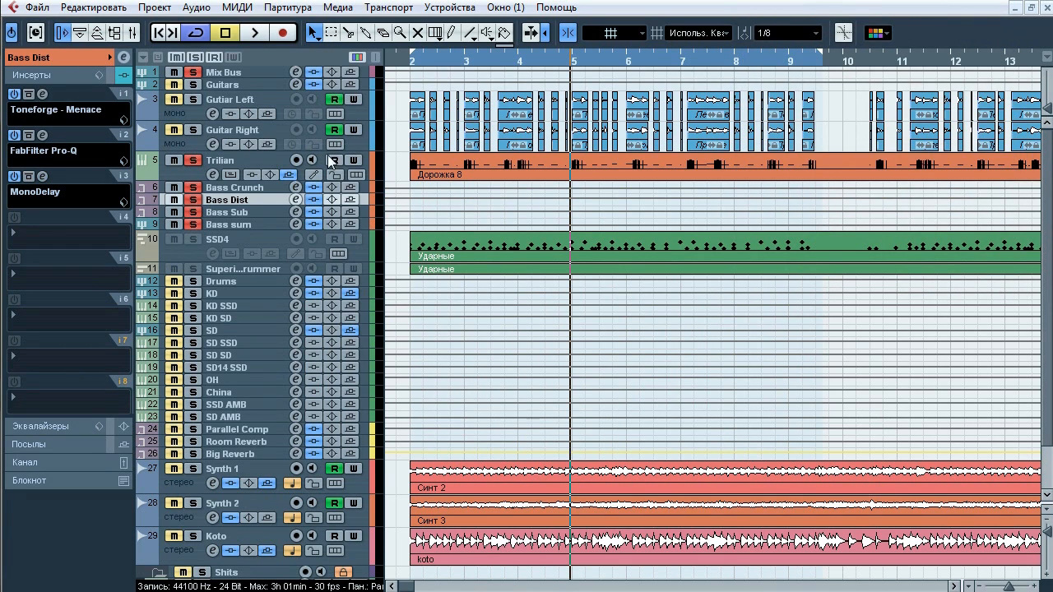
- Open iZotope Ozone 5 Equalizer on insert 1 of Bass sum and compare the bass with it bypassed and active during playback
{"action": "left_click", "coordinate": [225, 224]}
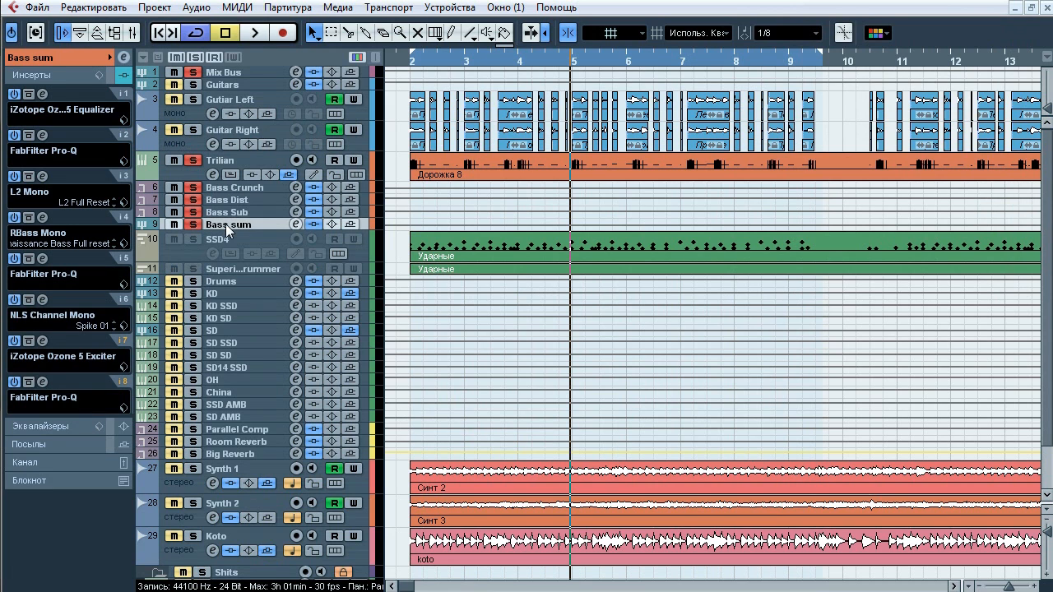
{"action": "left_click", "coordinate": [45, 94]}
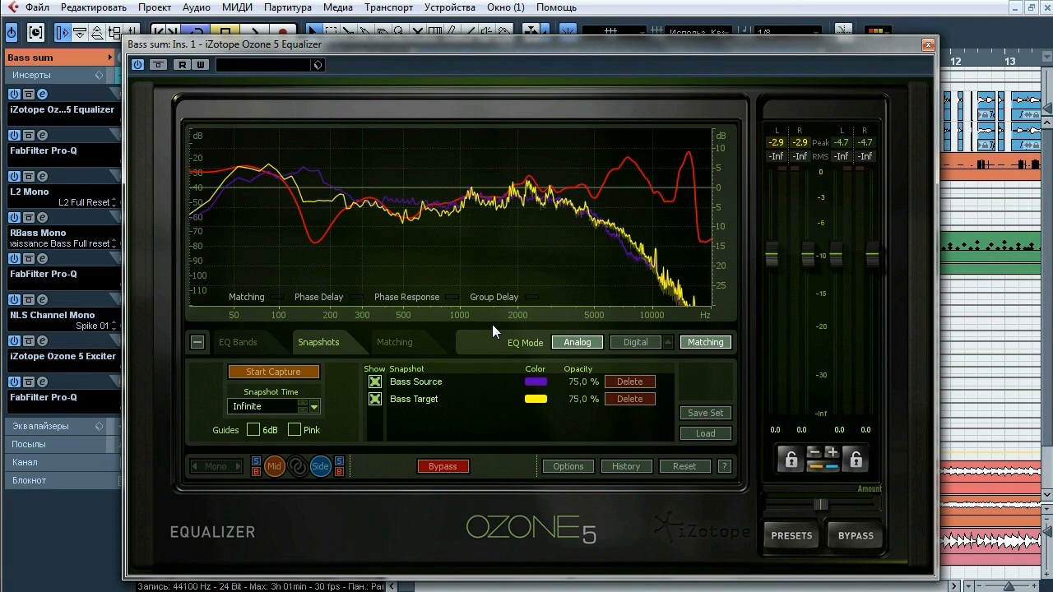
{"action": "key", "text": "space"}
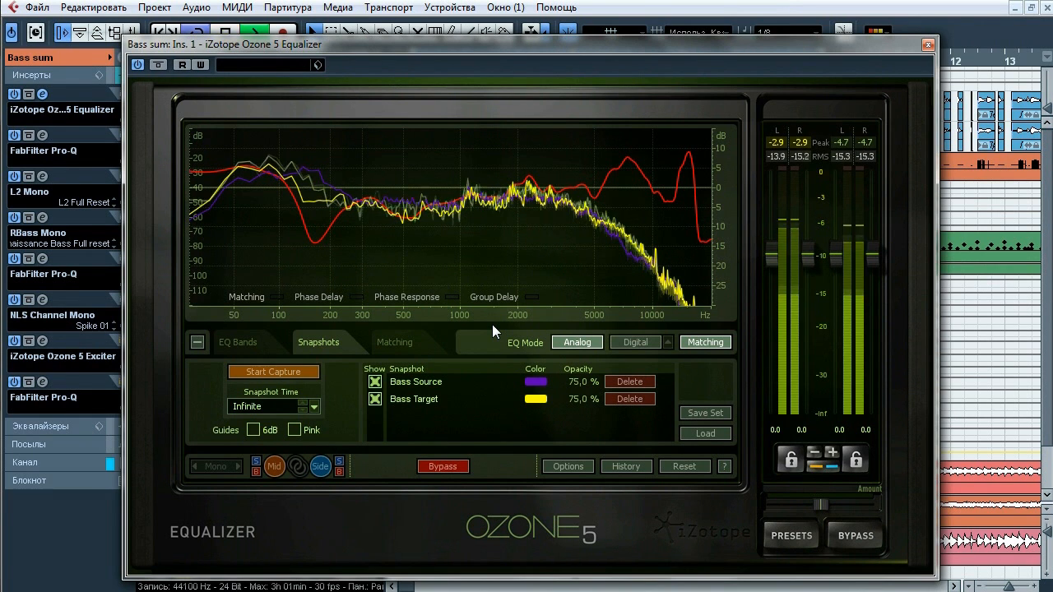
{"action": "left_click", "coordinate": [159, 64]}
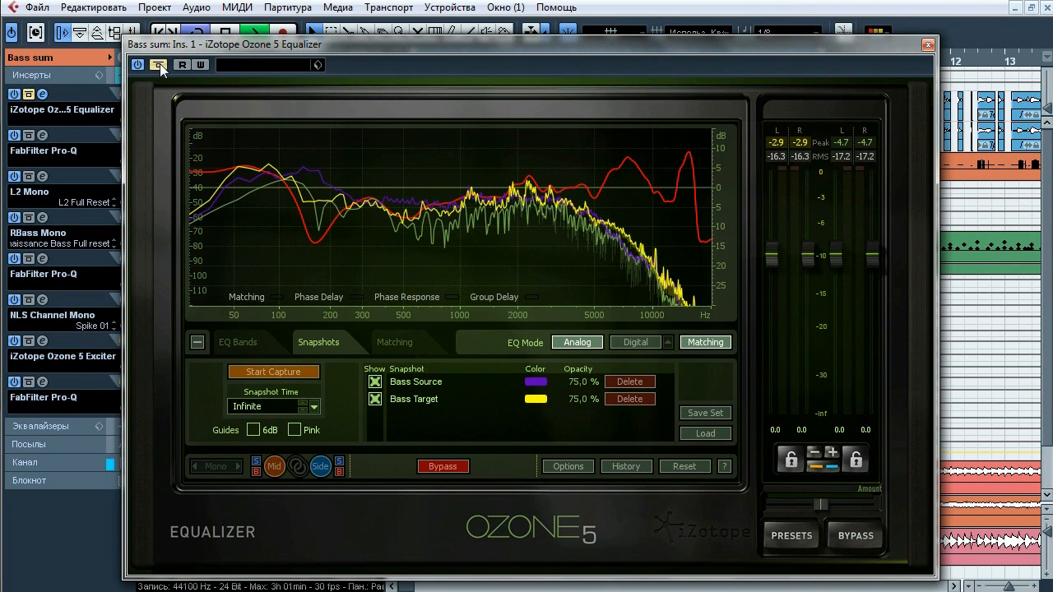
{"action": "left_click", "coordinate": [159, 64]}
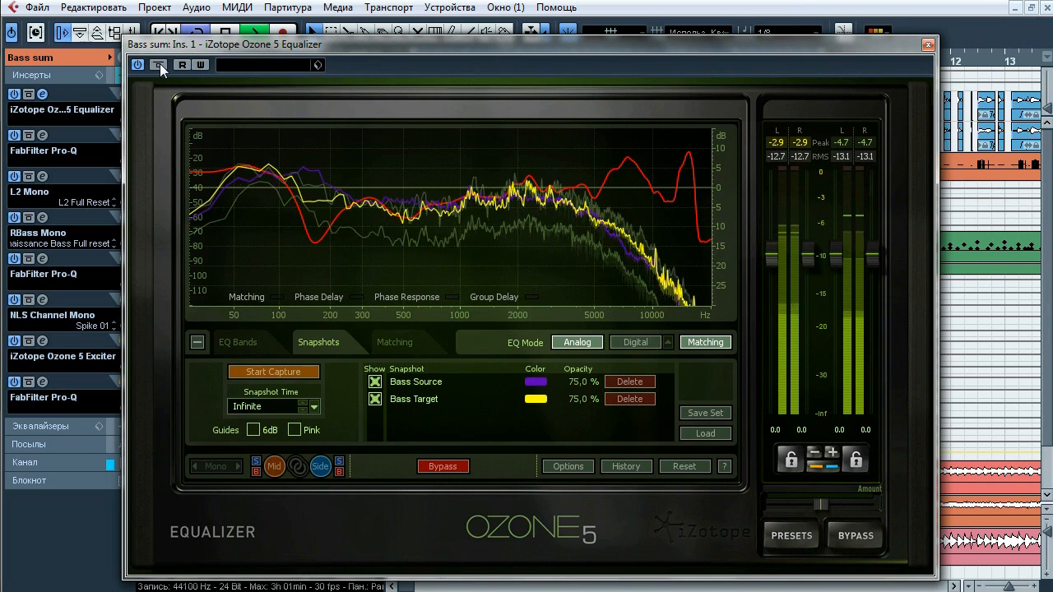
{"action": "left_click", "coordinate": [159, 64]}
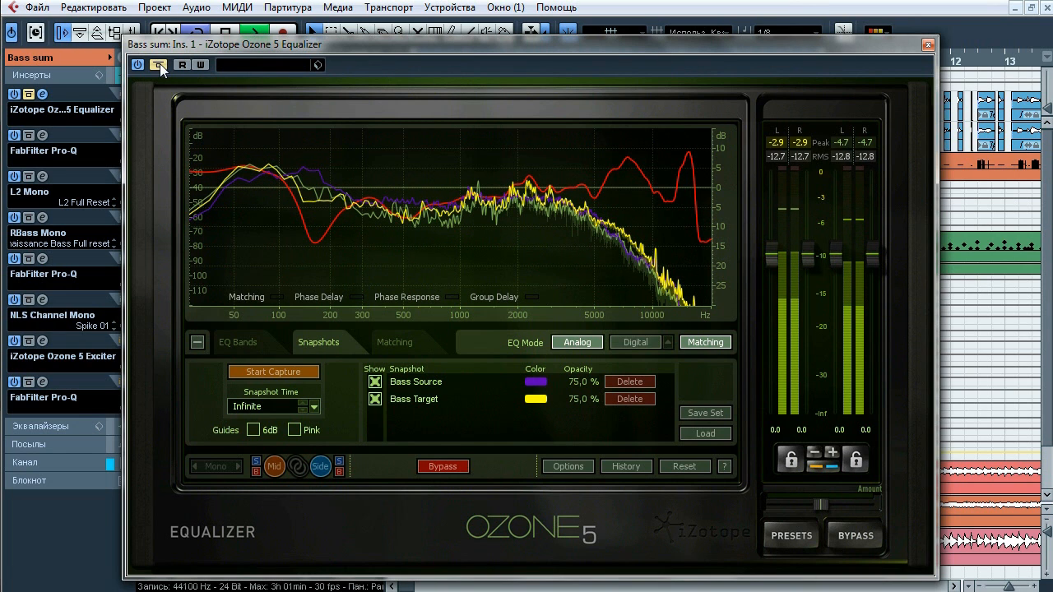
{"action": "left_click", "coordinate": [160, 64]}
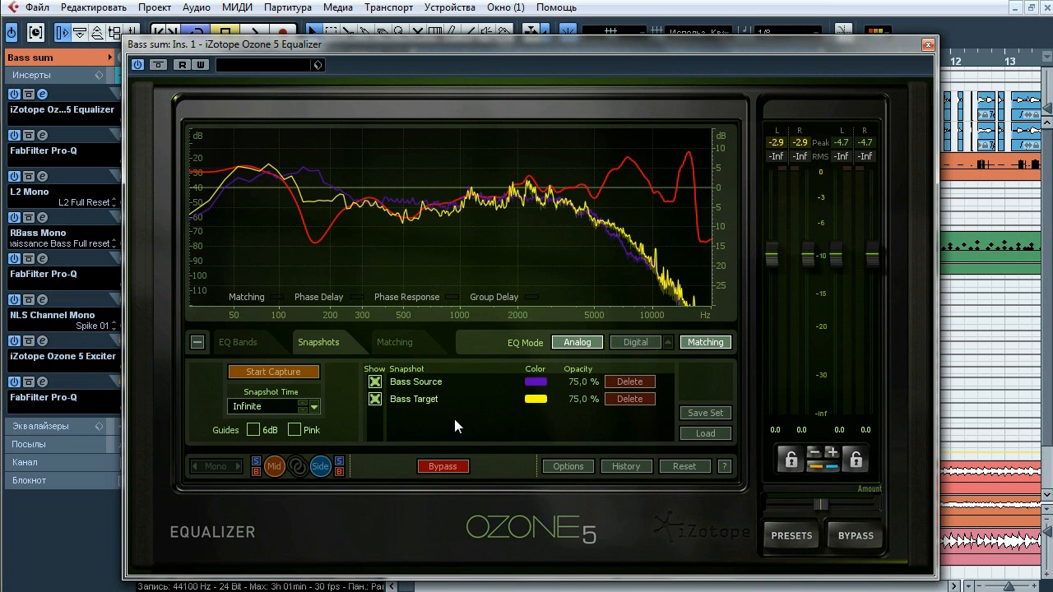
- Close the Ozone Equalizer, open FabFilter Pro-Q on insert 2 of Bass sum, and compare the bass with it bypassed and active during playback
{"action": "left_click", "coordinate": [926, 44]}
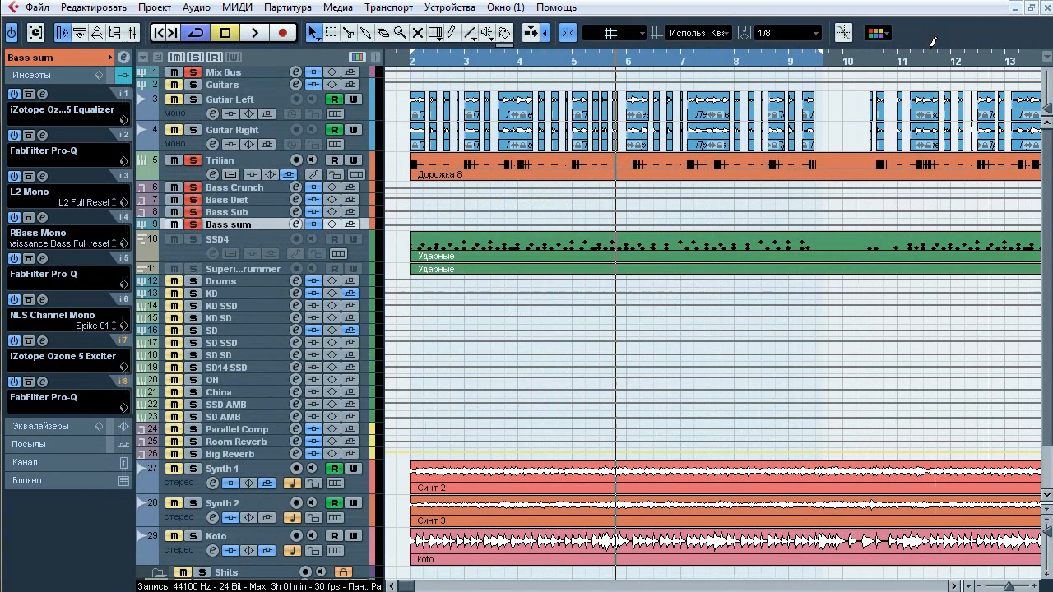
{"action": "left_click", "coordinate": [43, 136]}
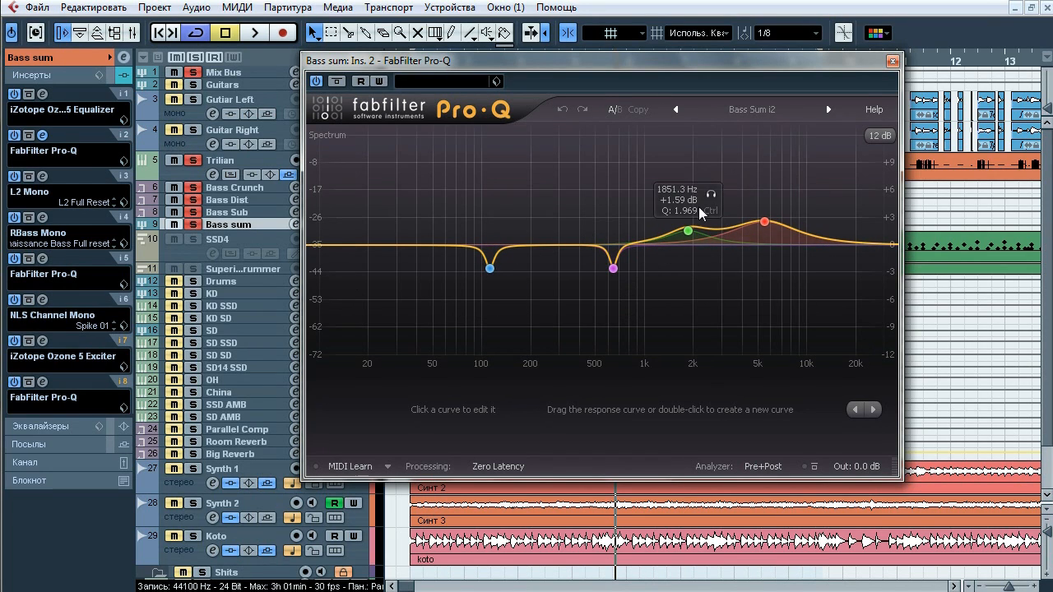
{"action": "key", "text": "space"}
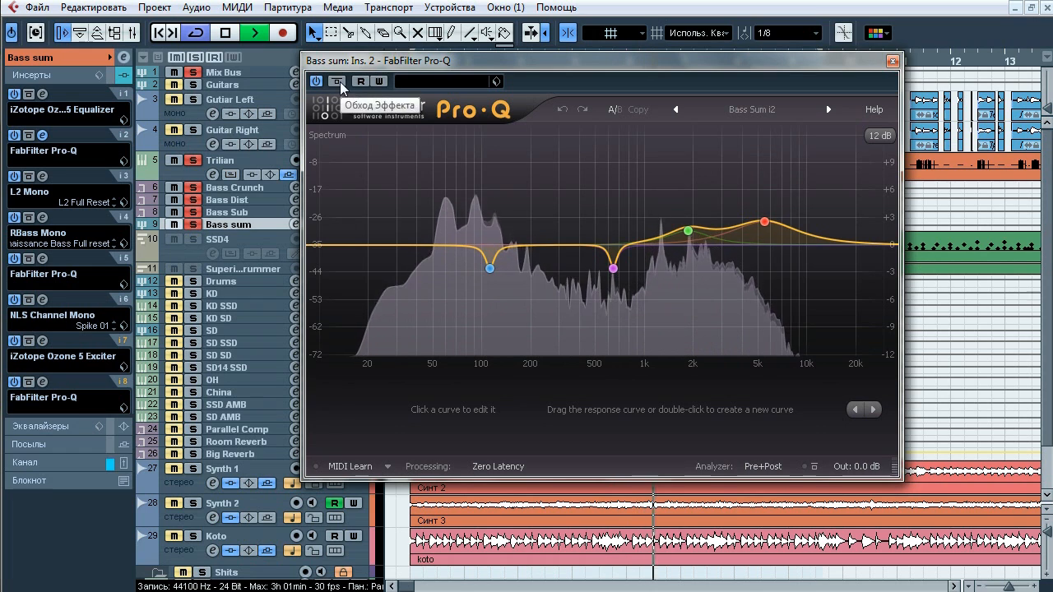
{"action": "left_click", "coordinate": [338, 81]}
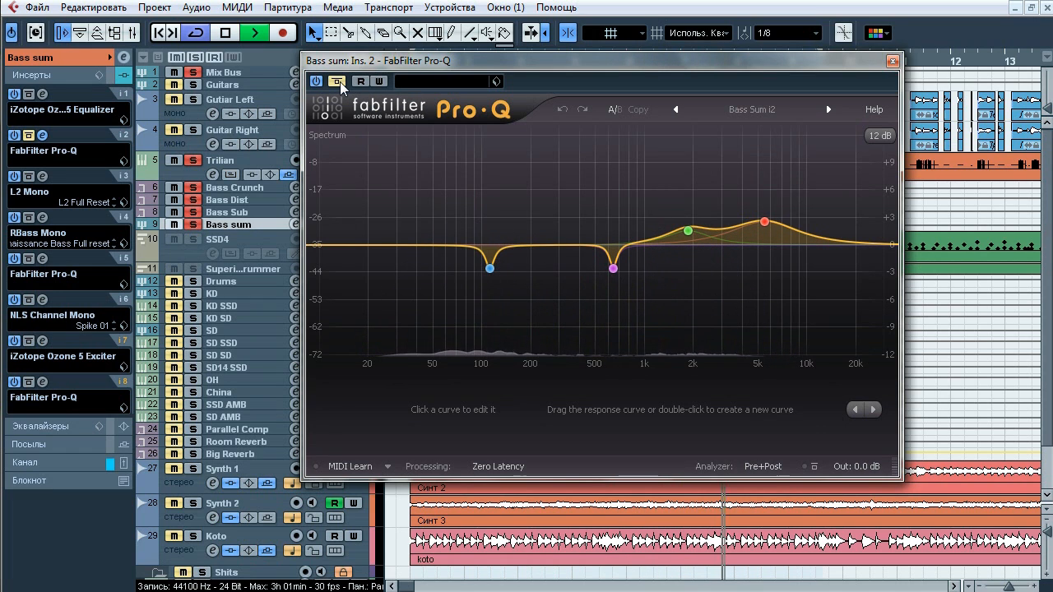
{"action": "left_click", "coordinate": [338, 81]}
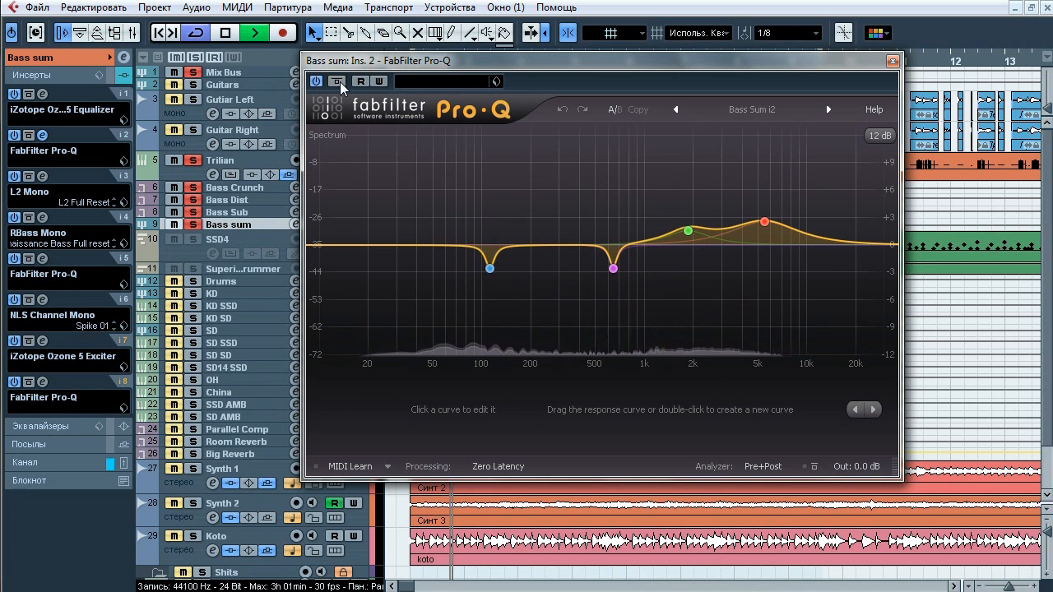
{"action": "left_click", "coordinate": [338, 81]}
- Audition each of the four bands of the insert 2 Pro-Q in solo, then stop playback and close the plug-in
{"action": "left_click", "coordinate": [512, 294]}
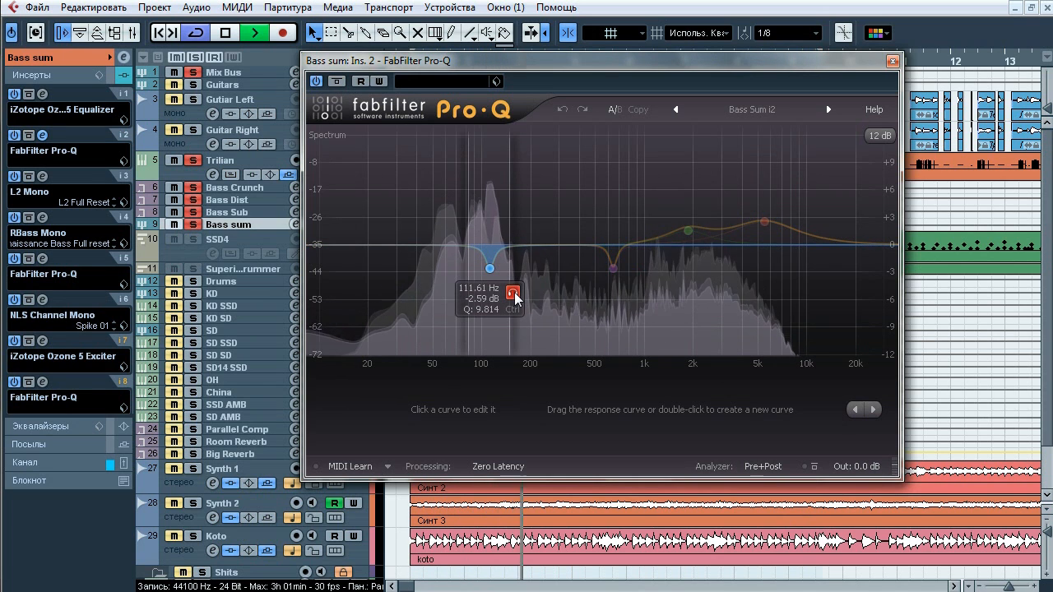
{"action": "left_click", "coordinate": [636, 293]}
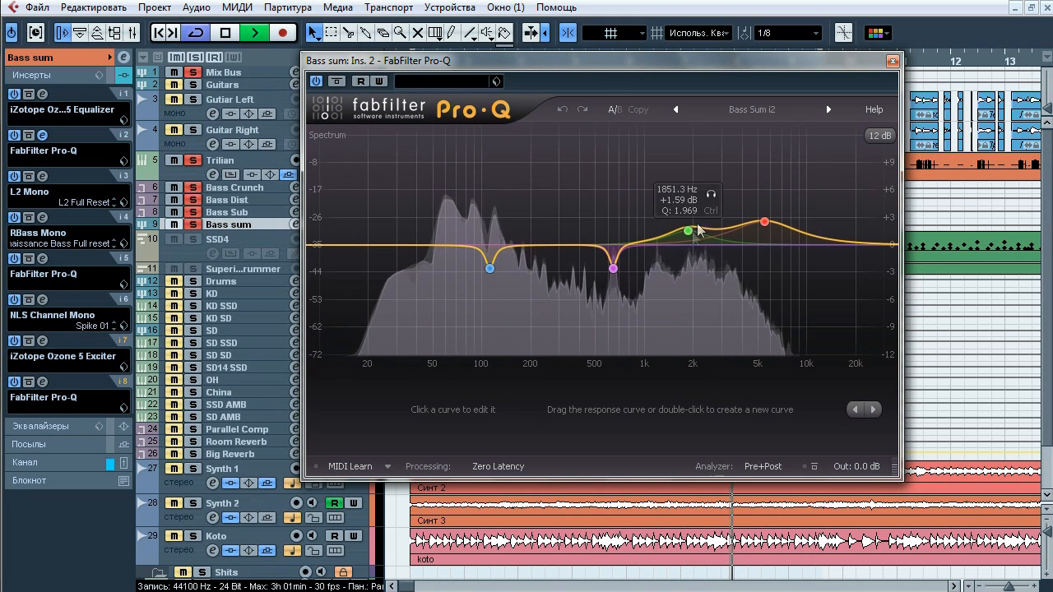
{"action": "left_click", "coordinate": [711, 195]}
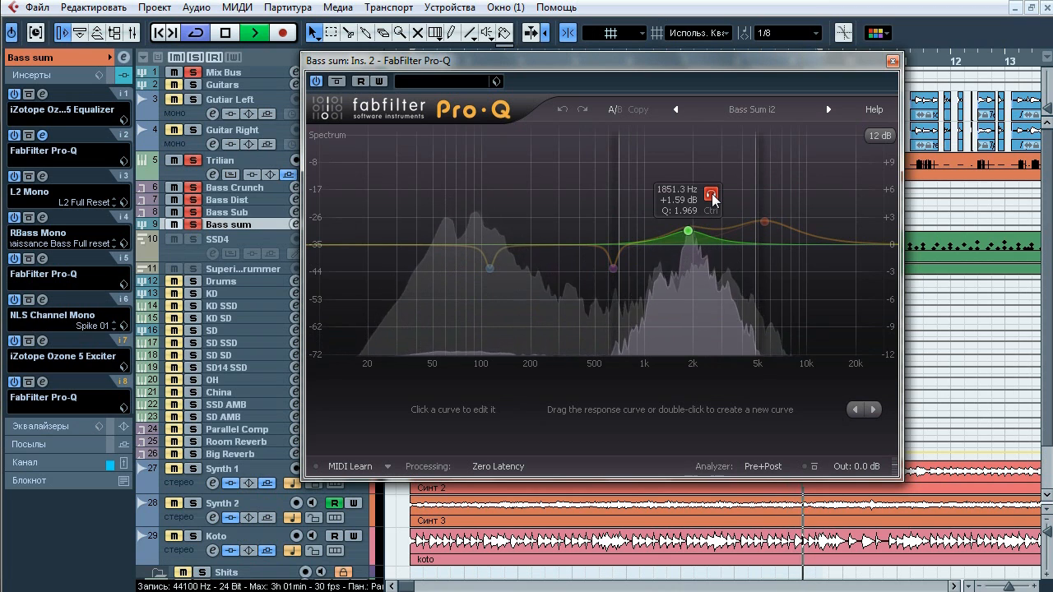
{"action": "left_click", "coordinate": [787, 188]}
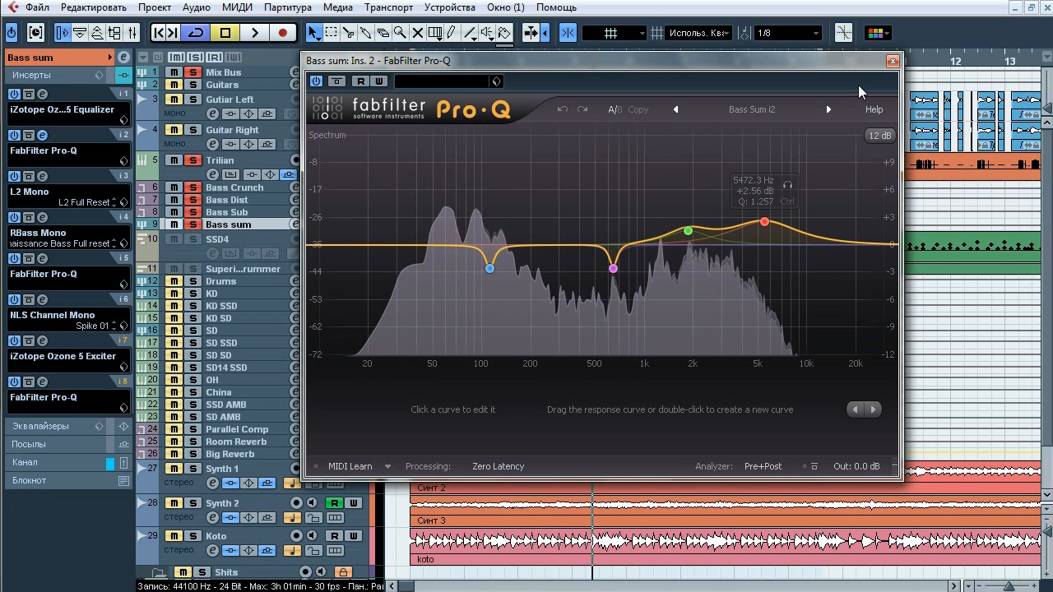
{"action": "key", "text": "space"}
{"action": "left_click", "coordinate": [891, 62]}
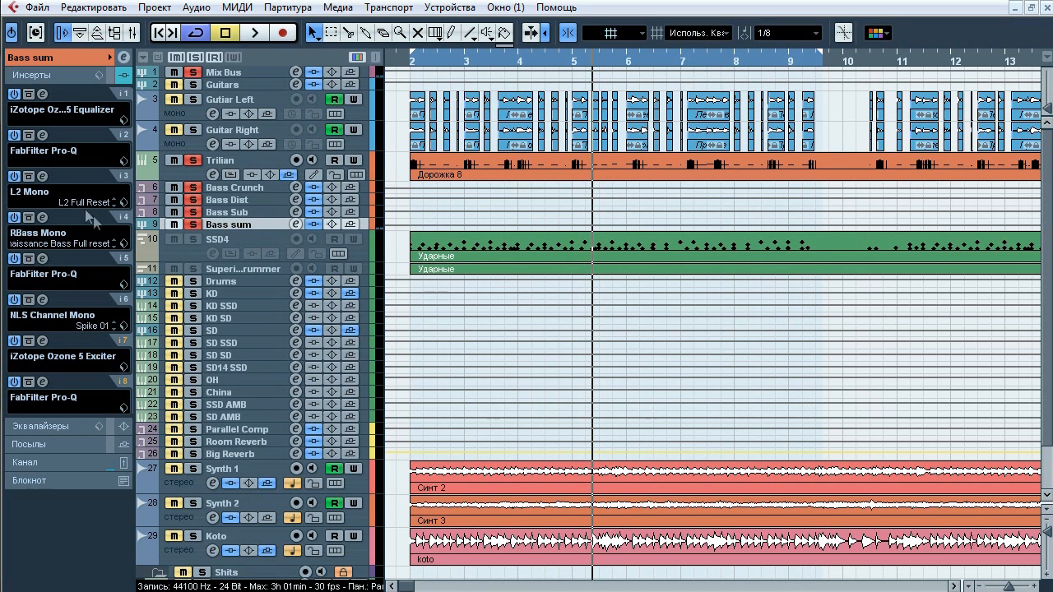
- Open L2 Mono on insert 3, compare the playing bass with it bypassed and active, then stop playback and close it
{"action": "left_click", "coordinate": [43, 177]}
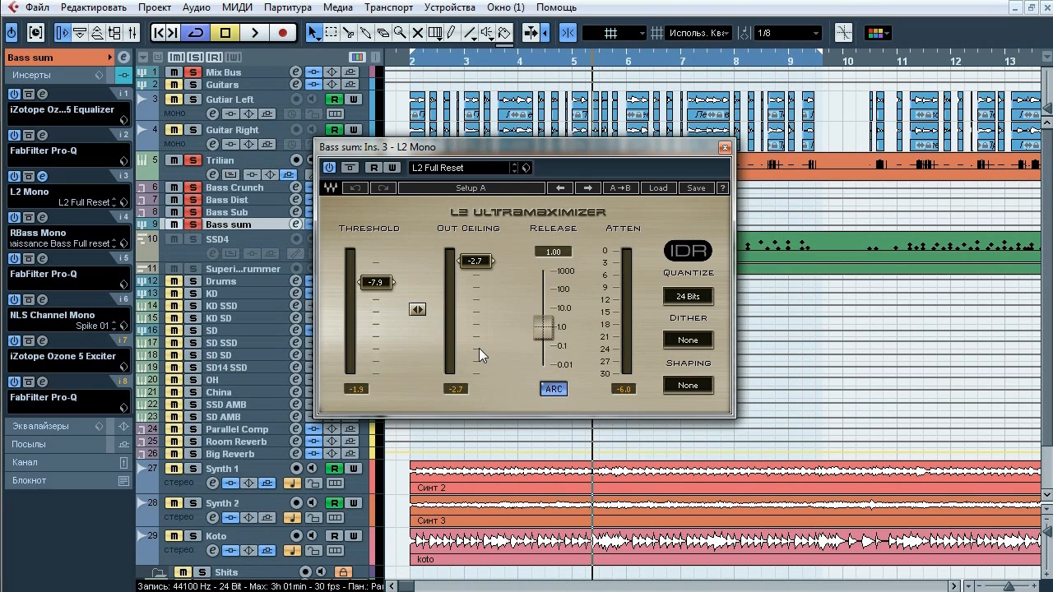
{"action": "key", "text": "space"}
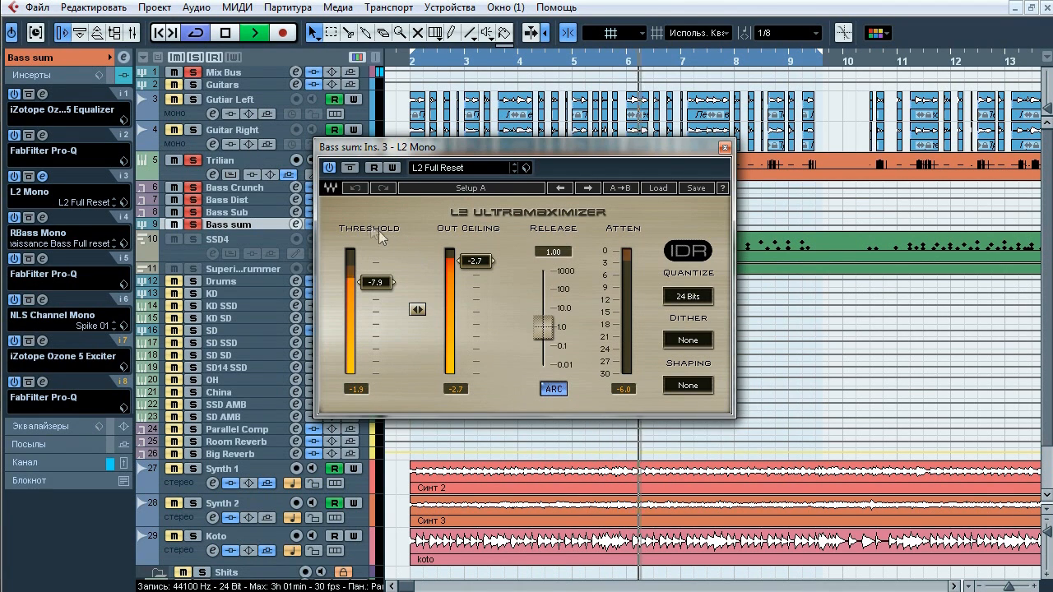
{"action": "left_click", "coordinate": [350, 168]}
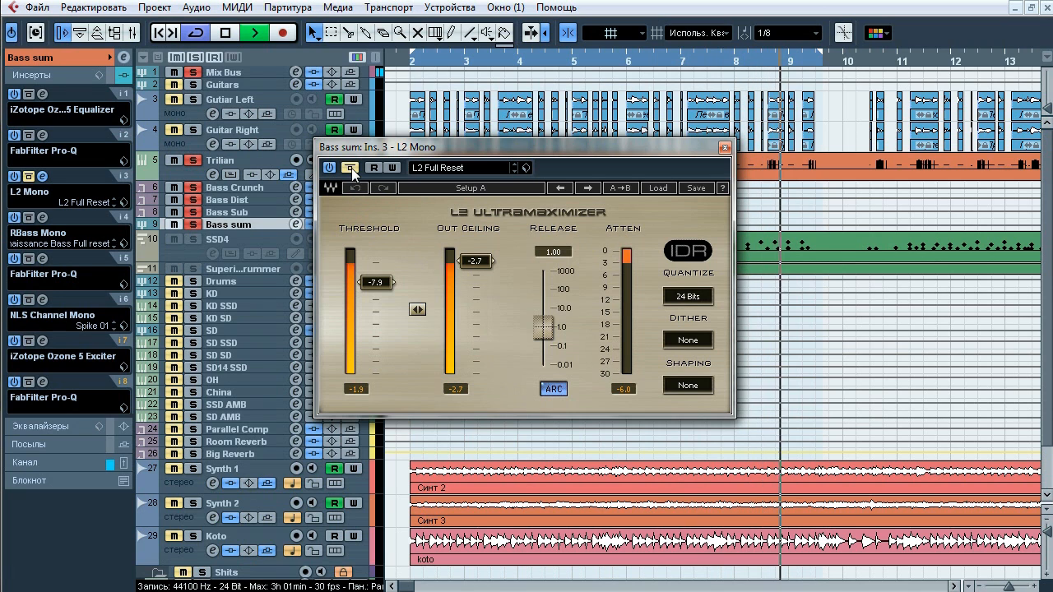
{"action": "left_click", "coordinate": [350, 167]}
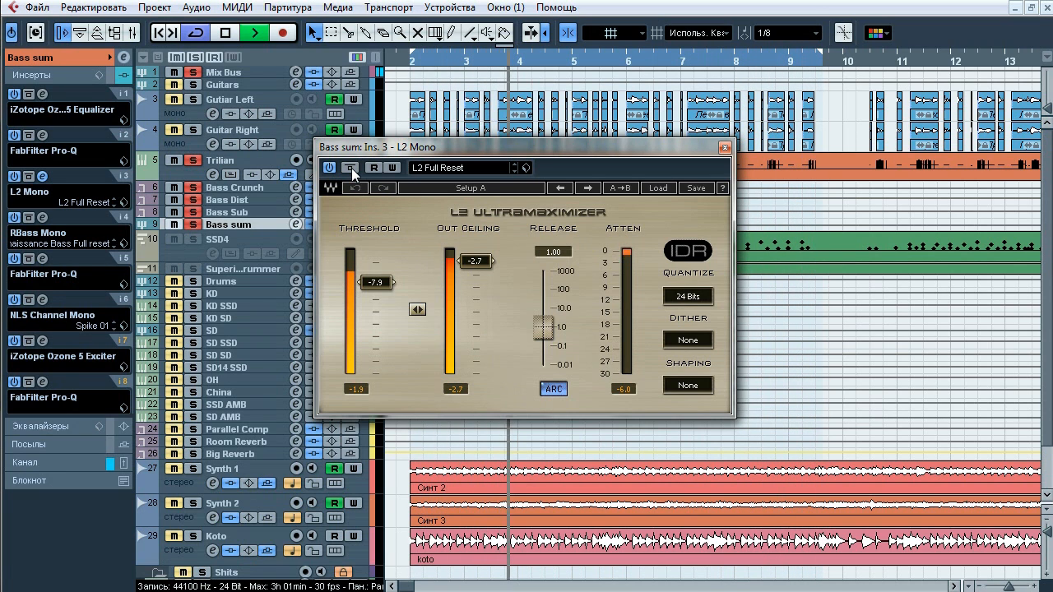
{"action": "left_click", "coordinate": [349, 167]}
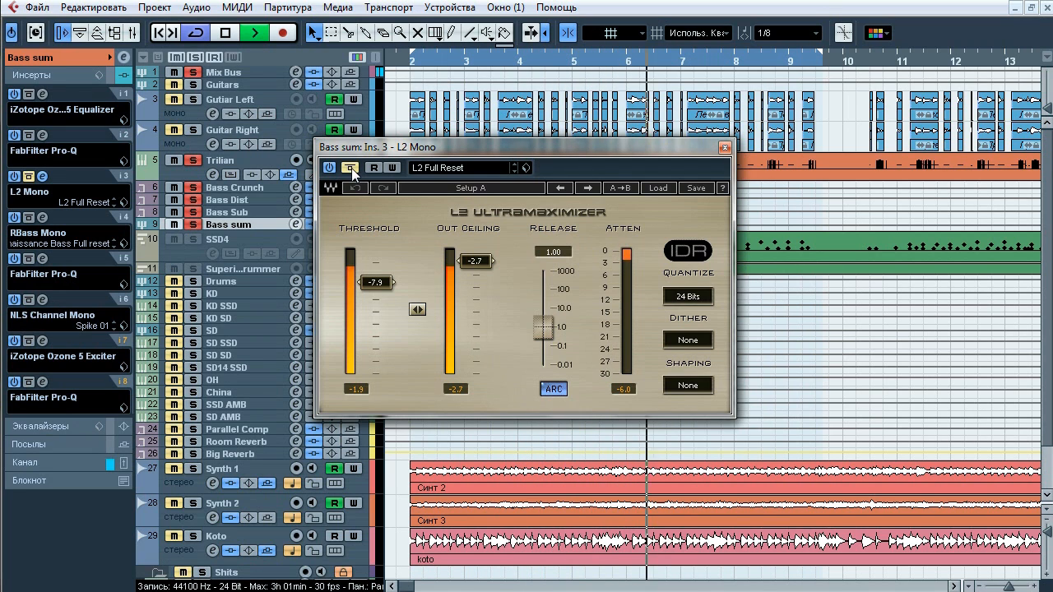
{"action": "left_click", "coordinate": [351, 168]}
{"action": "key", "text": "space"}
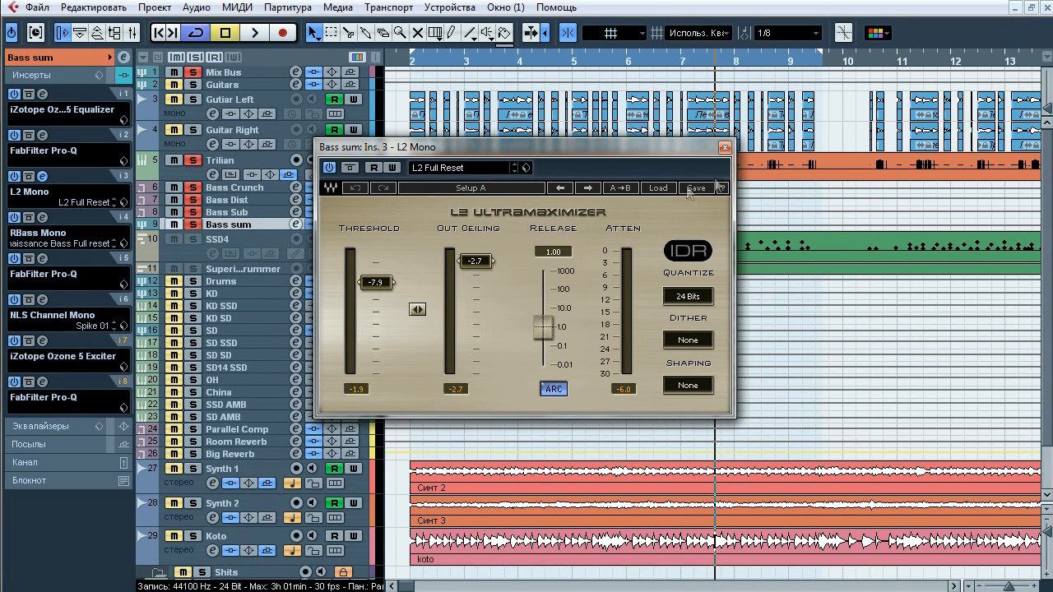
{"action": "left_click", "coordinate": [725, 148]}
- Open RBass Mono on insert 4, compare the playing bass with it bypassed and active, then stop playback and close it
{"action": "left_click", "coordinate": [44, 217]}
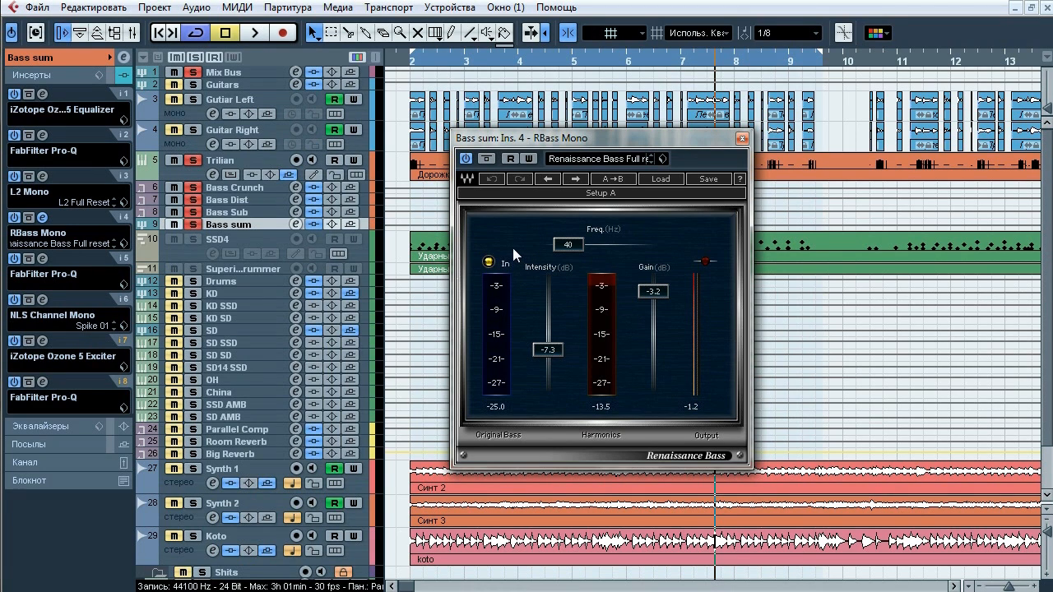
{"action": "key", "text": "space"}
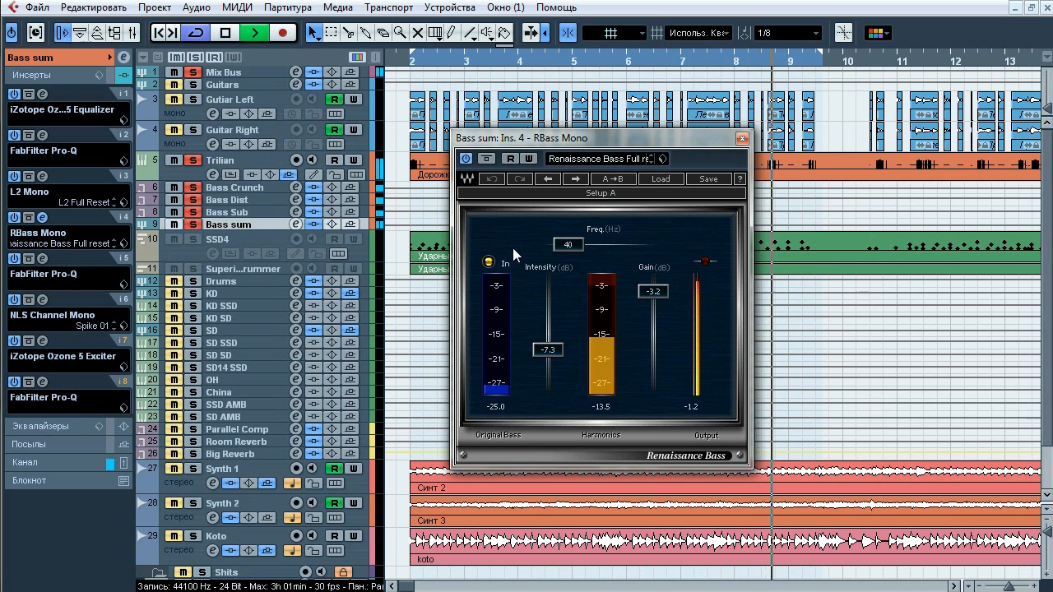
{"action": "left_click", "coordinate": [491, 159]}
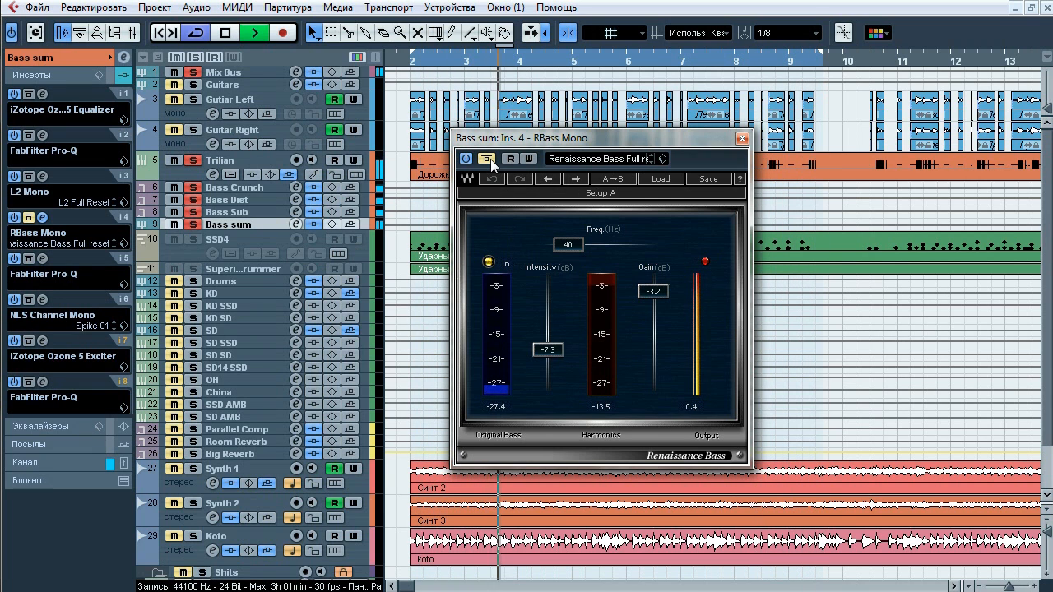
{"action": "left_click", "coordinate": [490, 159]}
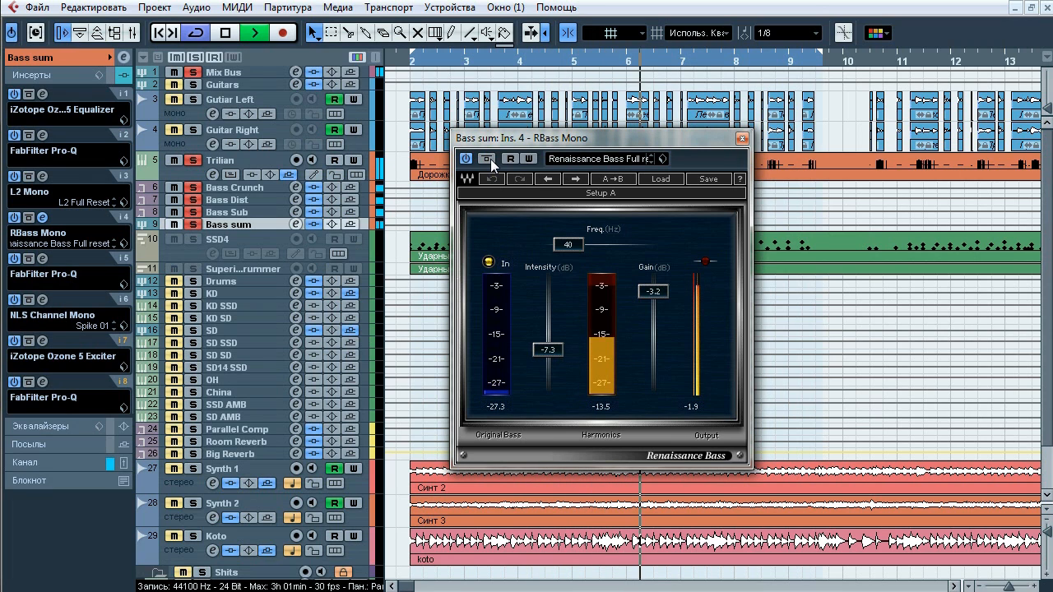
{"action": "left_click", "coordinate": [490, 159]}
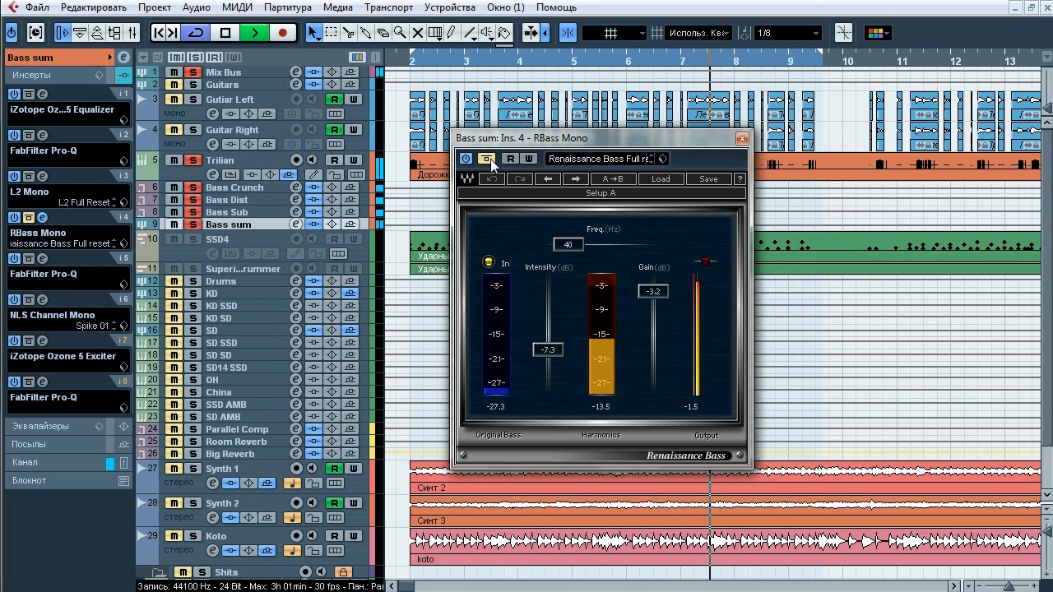
{"action": "left_click", "coordinate": [490, 159]}
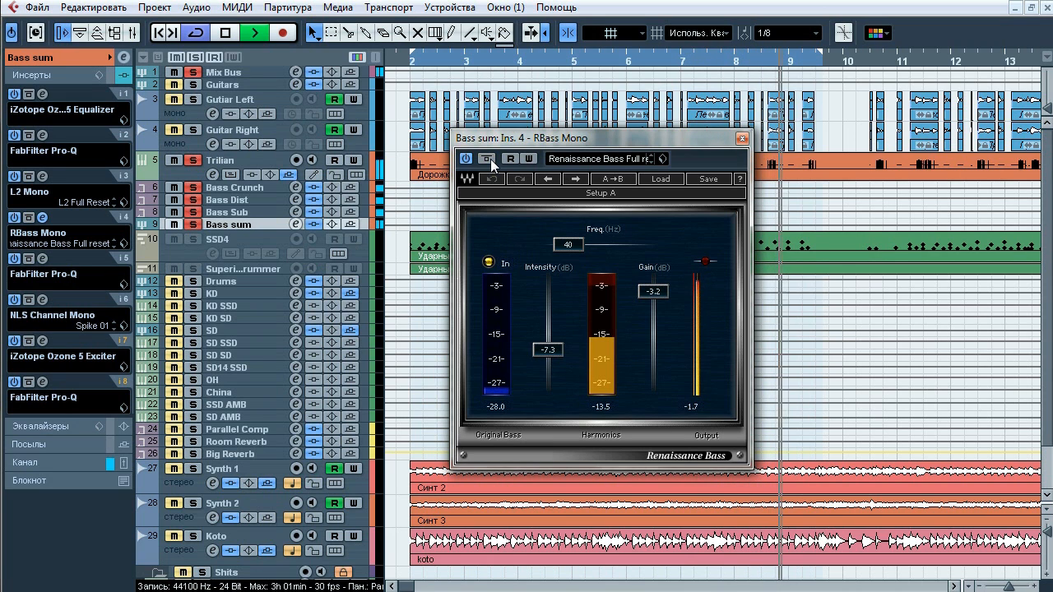
{"action": "key", "text": "space"}
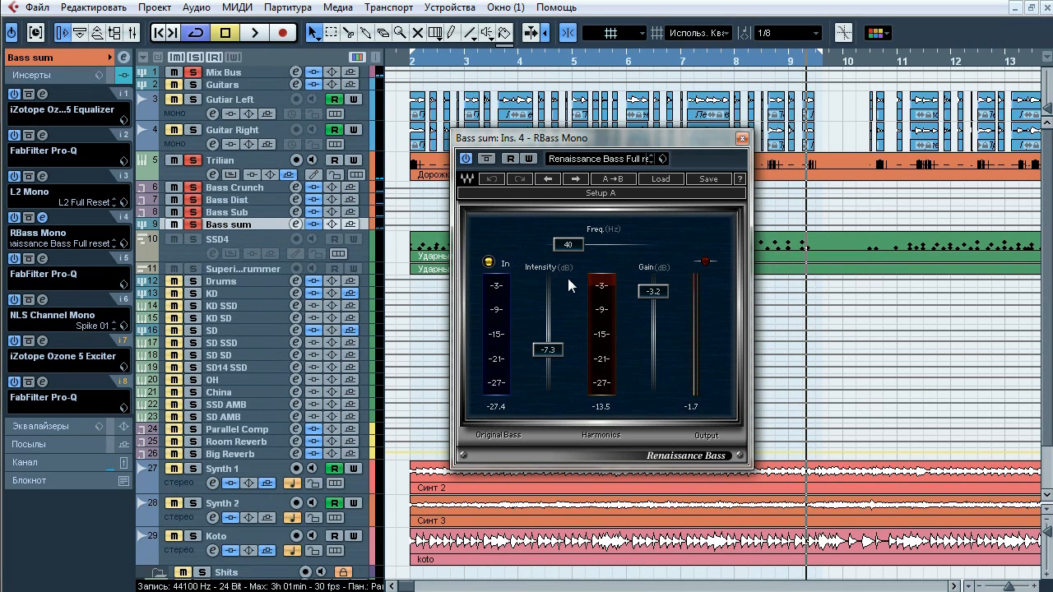
{"action": "left_click", "coordinate": [741, 139]}
- Open FabFilter Pro-Q on insert 5 of Bass sum and compare the bass with it bypassed and active during playback
{"action": "left_click", "coordinate": [42, 259]}
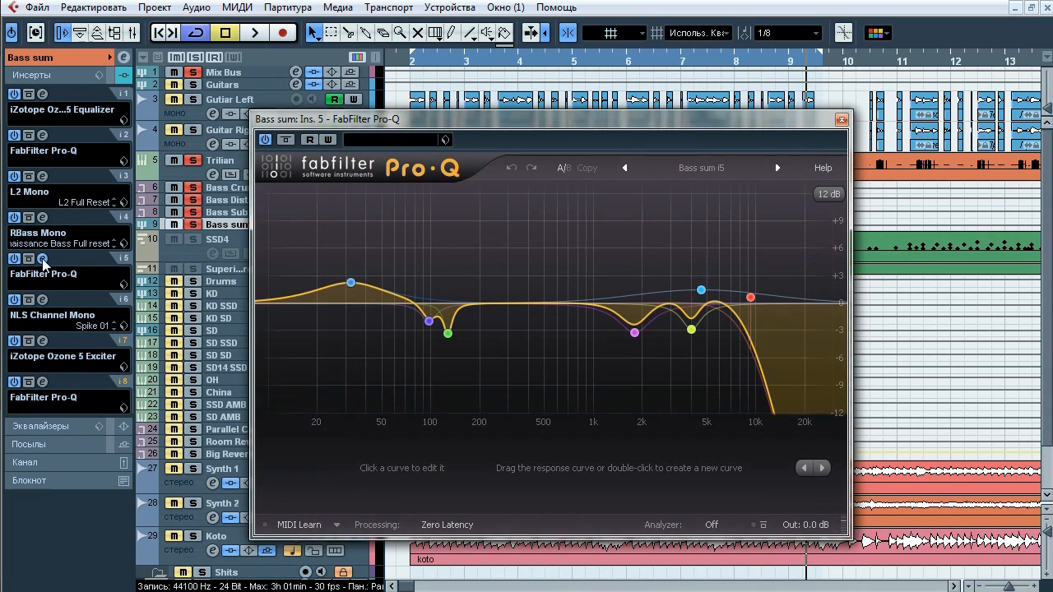
{"action": "mouse_move", "coordinate": [449, 346]}
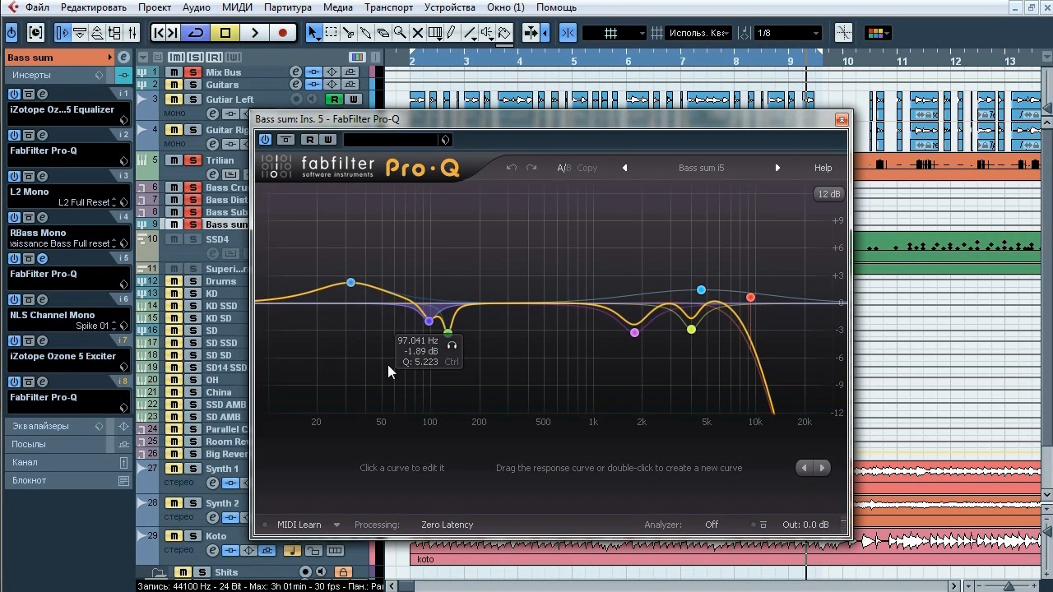
{"action": "key", "text": "space"}
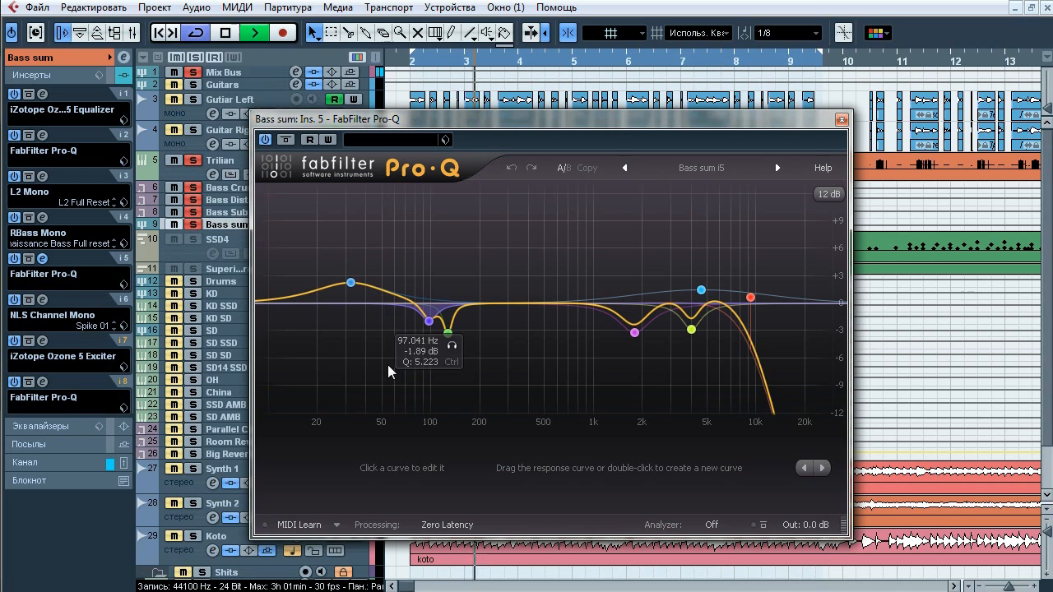
{"action": "left_click", "coordinate": [287, 139]}
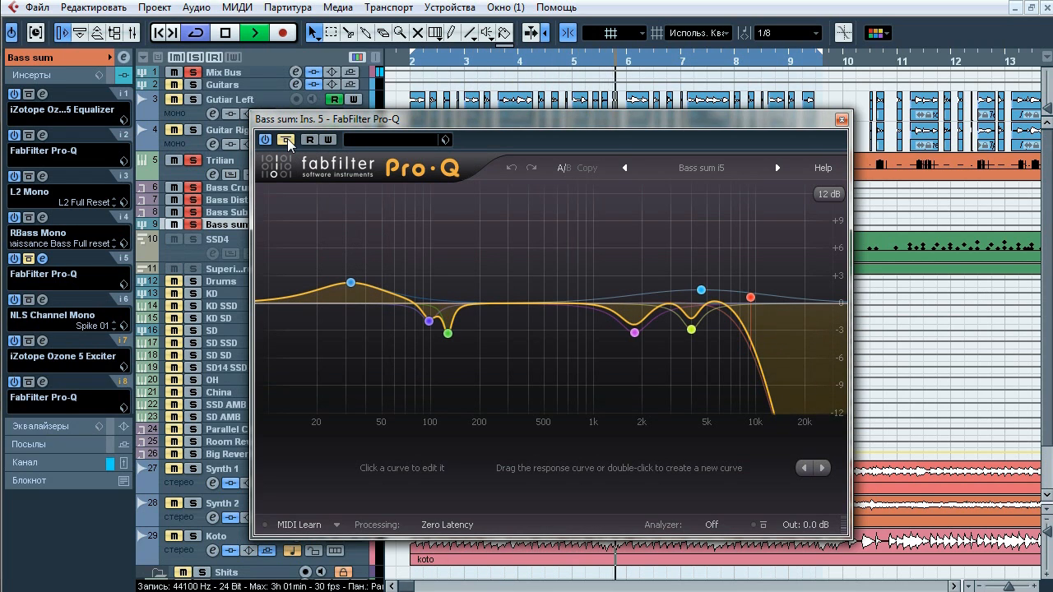
{"action": "left_click", "coordinate": [286, 140]}
{"action": "left_click", "coordinate": [287, 140]}
{"action": "left_click", "coordinate": [286, 139]}
- Audition the 32 Hz, 97 Hz and 127 Hz bands of the insert 5 Pro-Q in solo during playback
{"action": "mouse_move", "coordinate": [346, 277]}
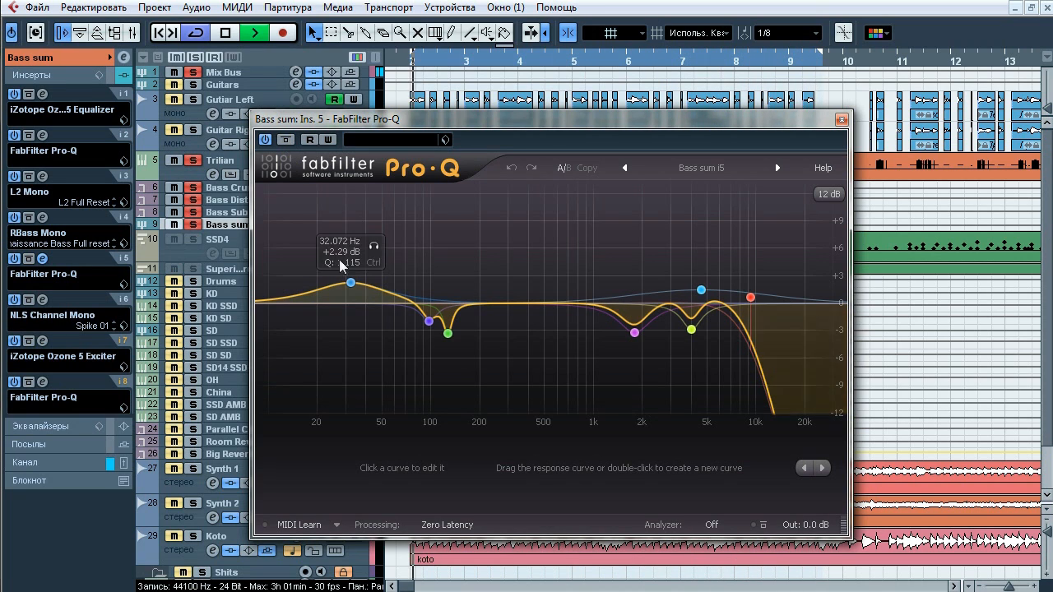
{"action": "left_click", "coordinate": [371, 247]}
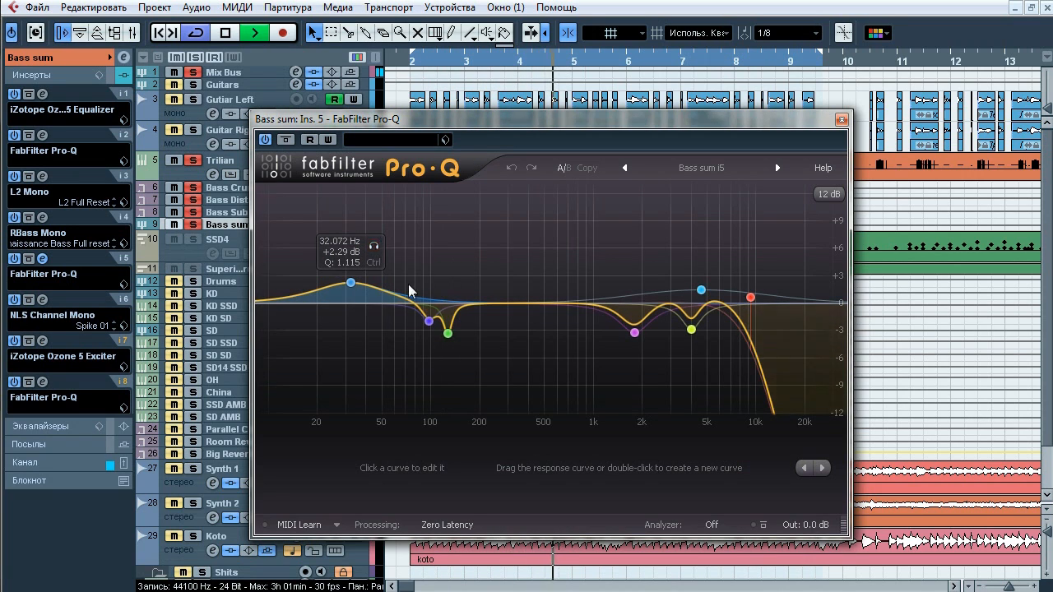
{"action": "mouse_move", "coordinate": [428, 320]}
{"action": "left_click", "coordinate": [452, 345]}
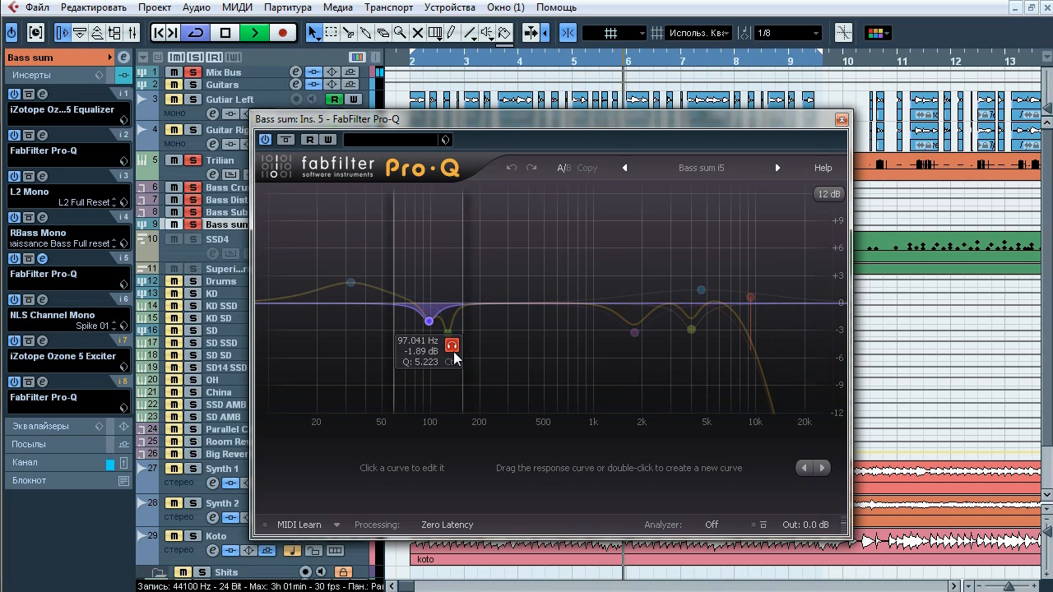
{"action": "left_click", "coordinate": [452, 344]}
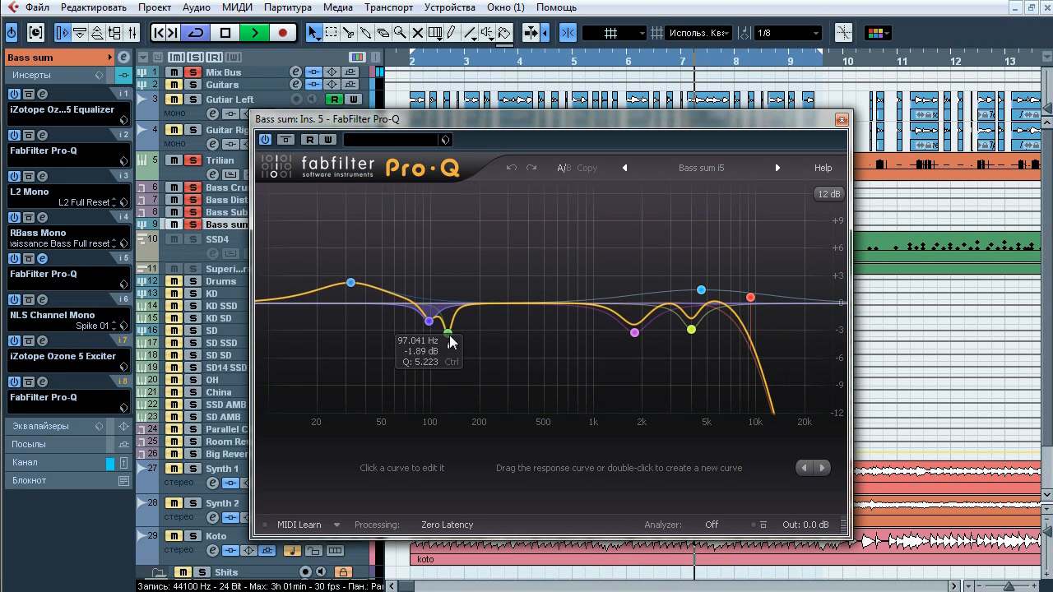
{"action": "mouse_move", "coordinate": [448, 333]}
{"action": "left_click", "coordinate": [470, 359]}
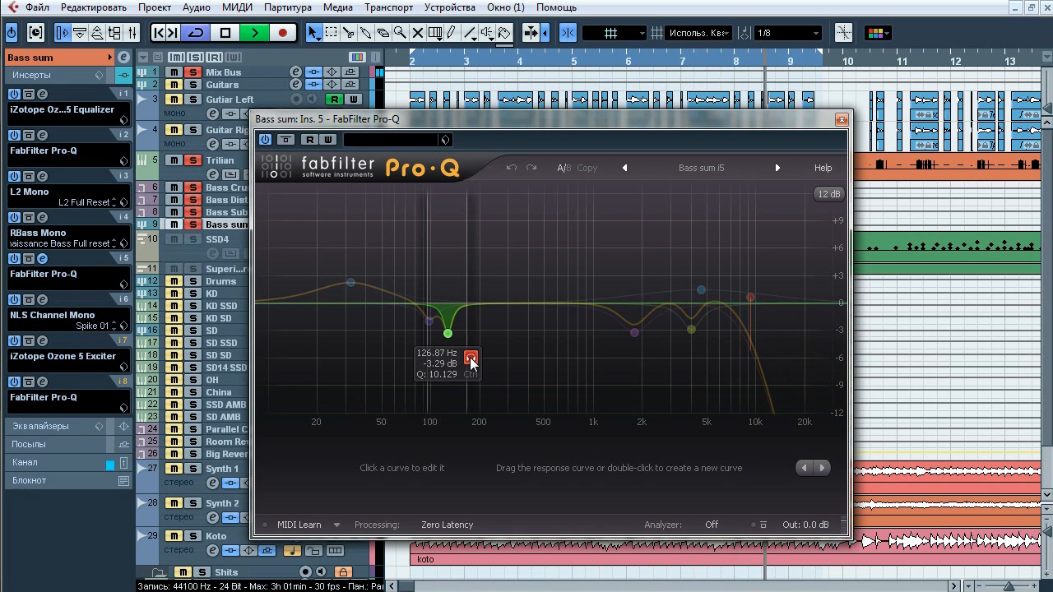
- Audition the 1.8 kHz, 4 kHz and 9.2 kHz bands of the insert 5 Pro-Q in solo, then stop playback and close it
{"action": "mouse_move", "coordinate": [635, 332]}
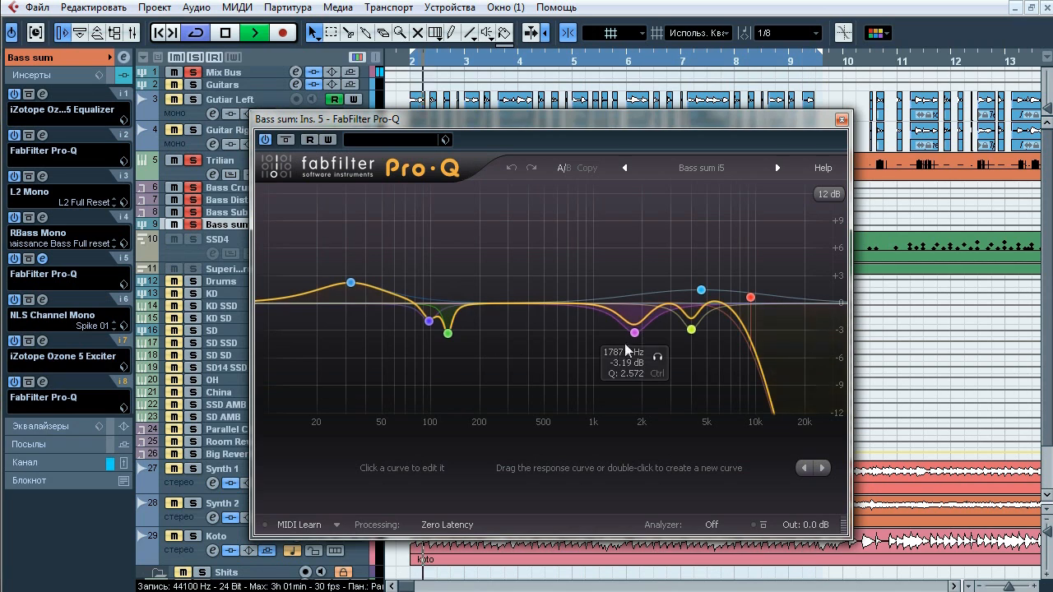
{"action": "left_click", "coordinate": [658, 358]}
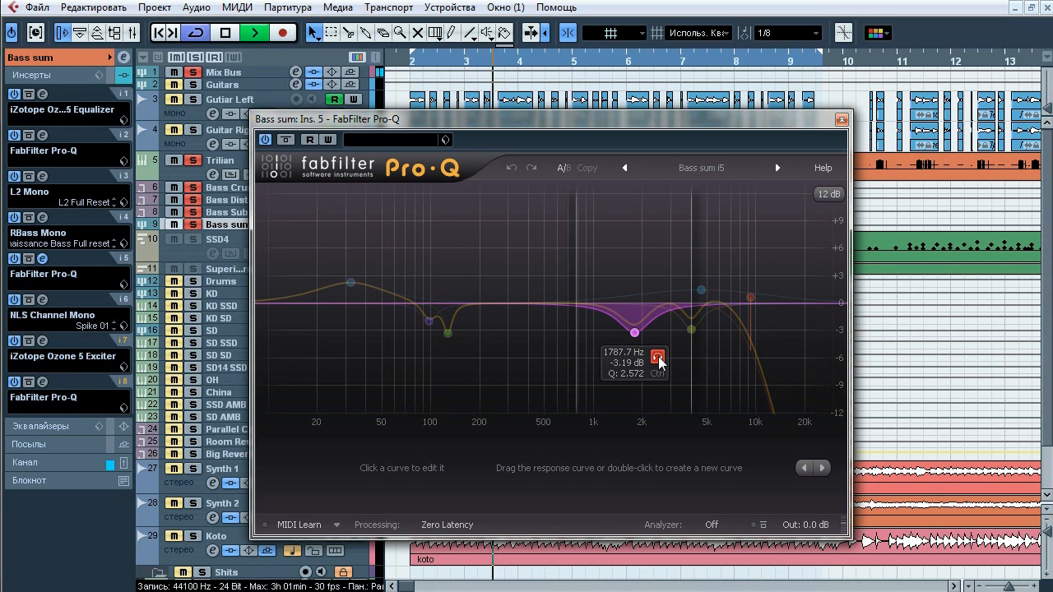
{"action": "mouse_move", "coordinate": [690, 329]}
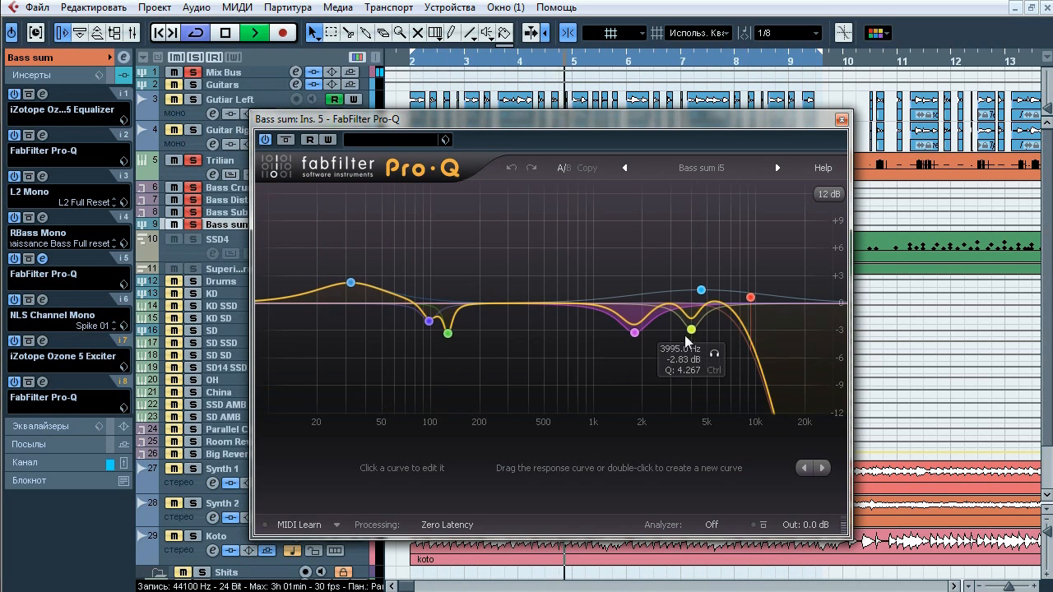
{"action": "left_click", "coordinate": [716, 356]}
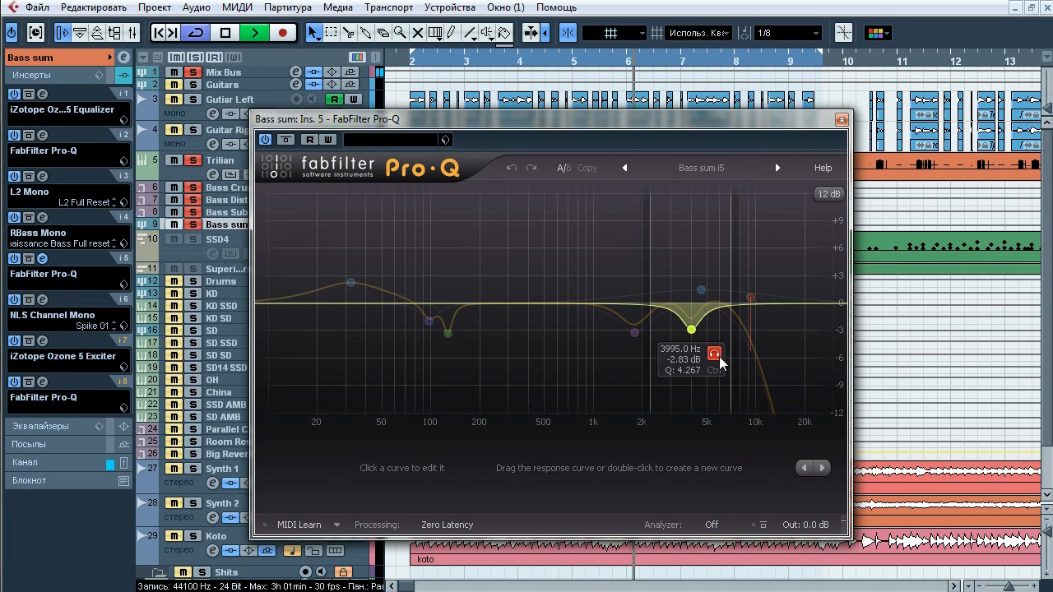
{"action": "mouse_move", "coordinate": [750, 296]}
{"action": "left_click", "coordinate": [773, 273]}
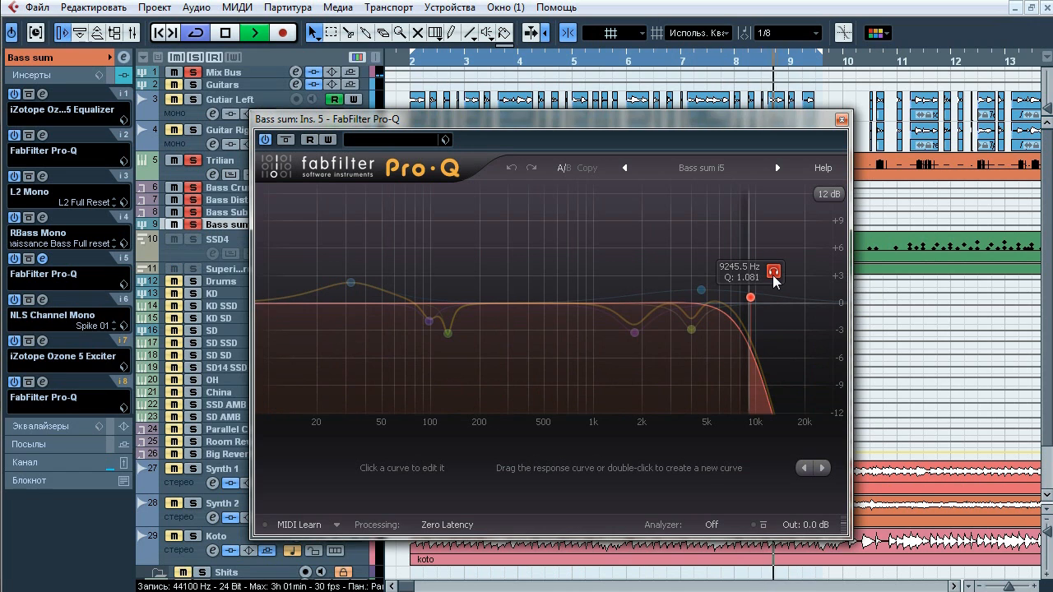
{"action": "key", "text": "space"}
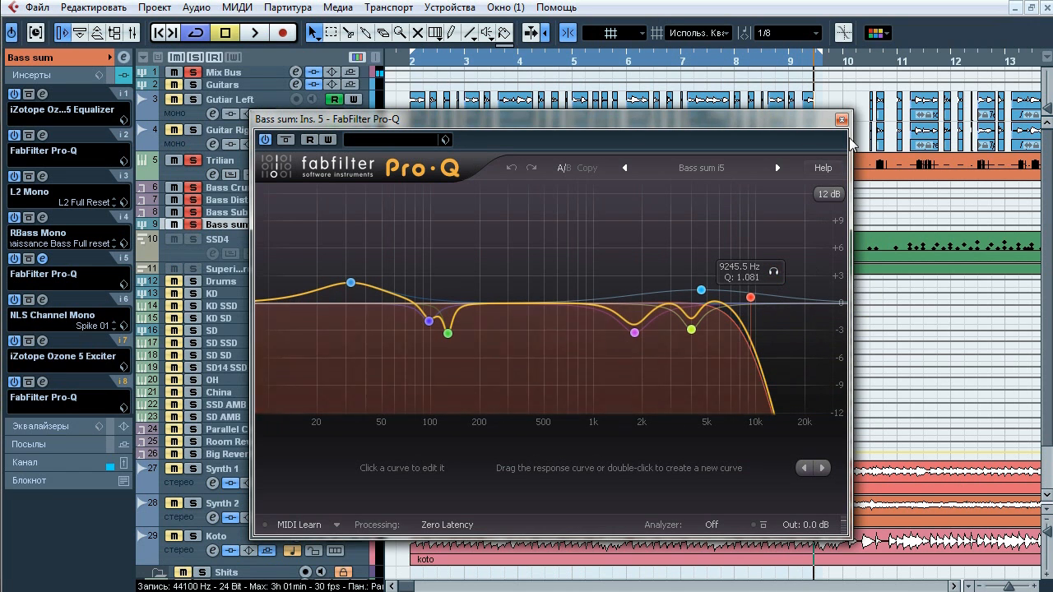
{"action": "left_click", "coordinate": [843, 119]}
- Open NLS Channel Mono on insert 6, compare the playing bass with it bypassed and active, then stop playback and close it
{"action": "left_click", "coordinate": [43, 301]}
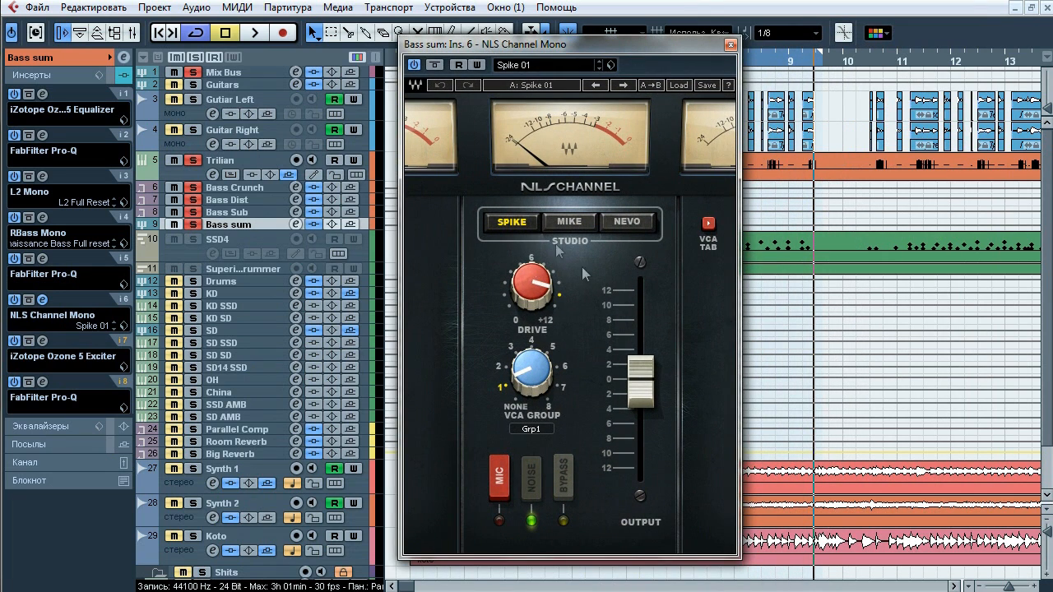
{"action": "key", "text": "space"}
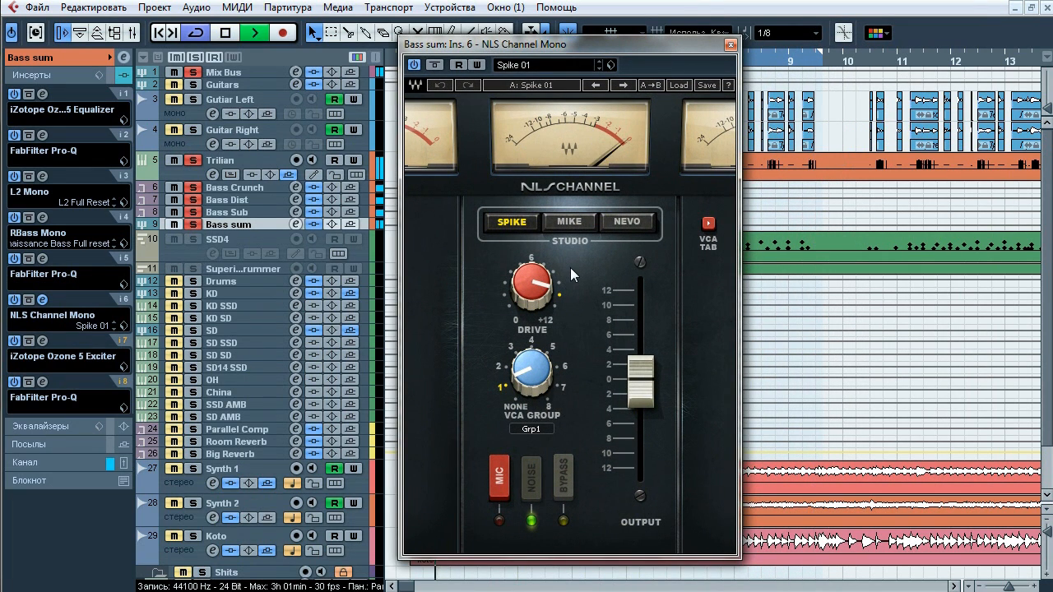
{"action": "left_click", "coordinate": [437, 64]}
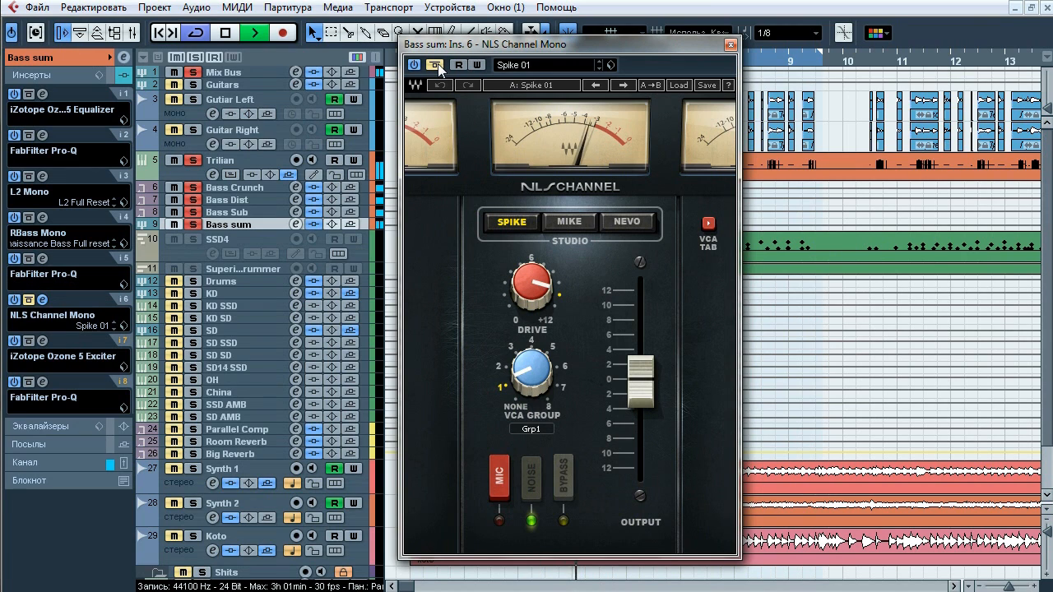
{"action": "left_click", "coordinate": [437, 64]}
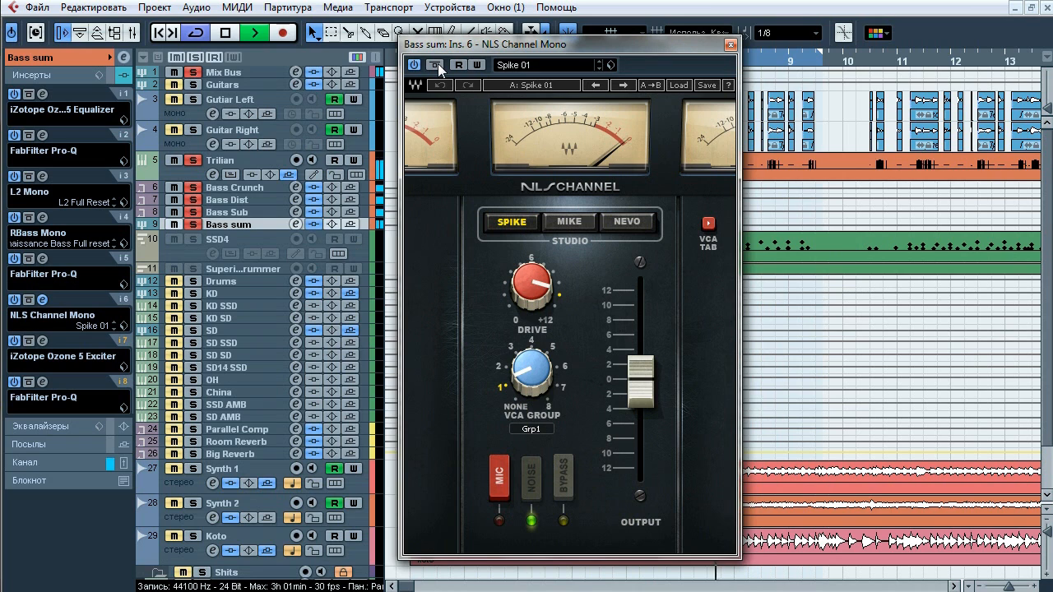
{"action": "left_click", "coordinate": [438, 63]}
{"action": "key", "text": "space"}
{"action": "left_click", "coordinate": [731, 45]}
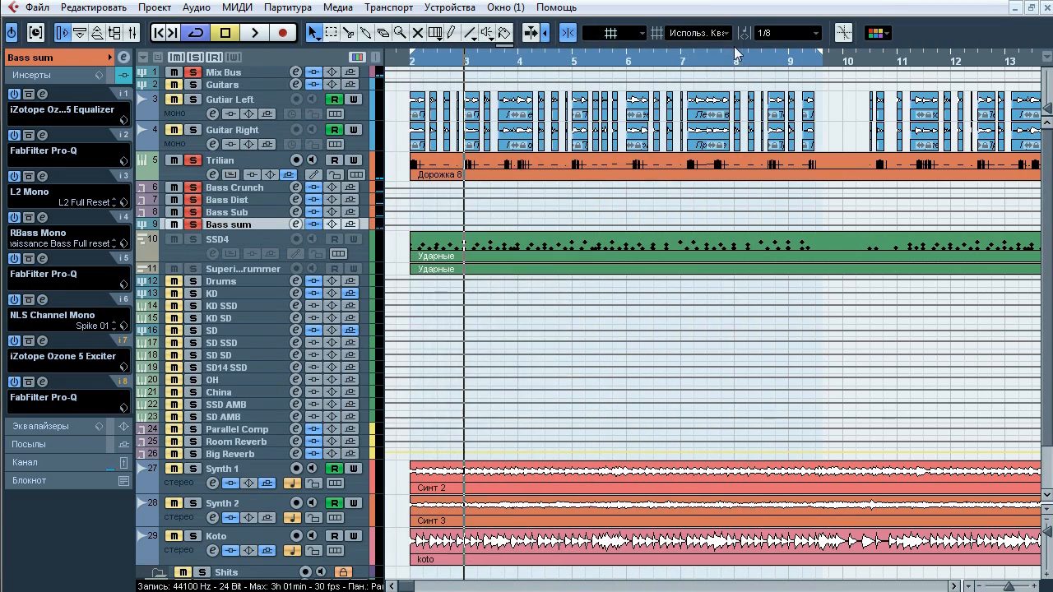
- Open iZotope Ozone 5 Exciter on insert 7, compare the playing bass with it bypassed and active, then stop playback and close it
{"action": "left_click", "coordinate": [42, 341]}
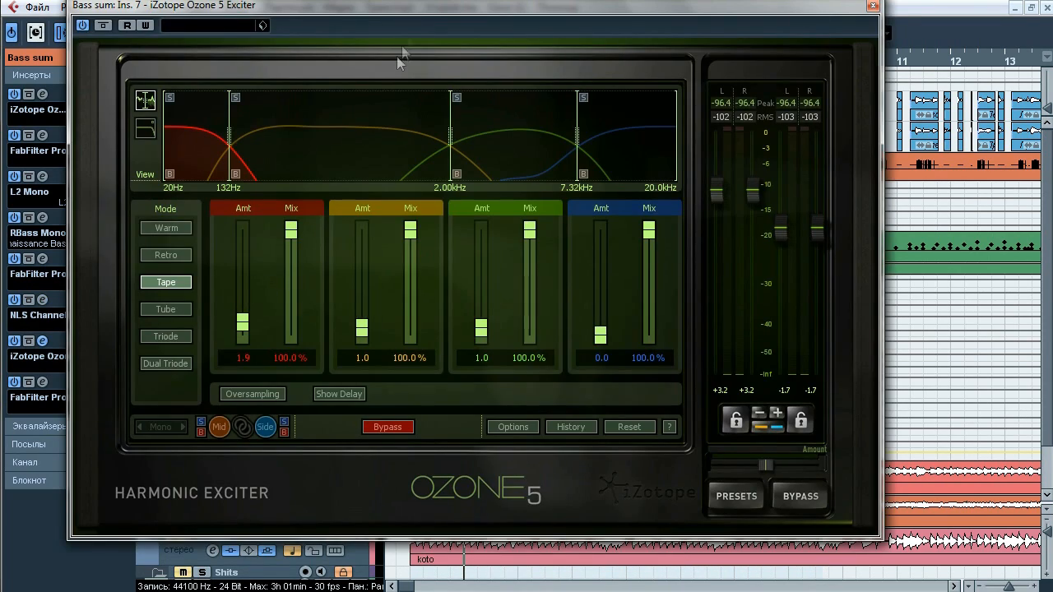
{"action": "left_click_drag", "start_coordinate": [426, 5], "coordinate": [470, 25]}
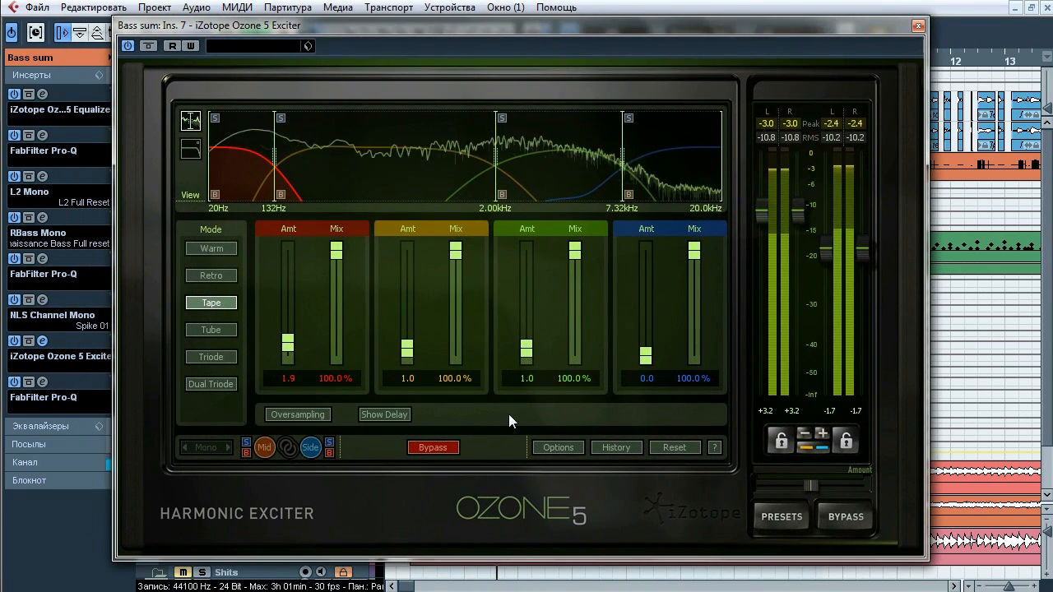
{"action": "left_click", "coordinate": [148, 44]}
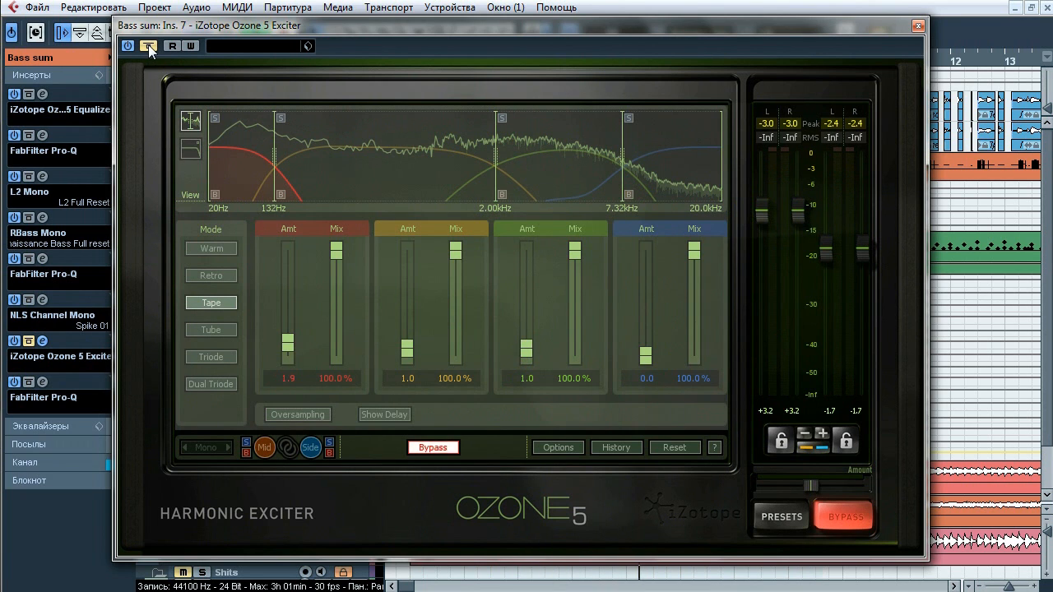
{"action": "left_click", "coordinate": [148, 44]}
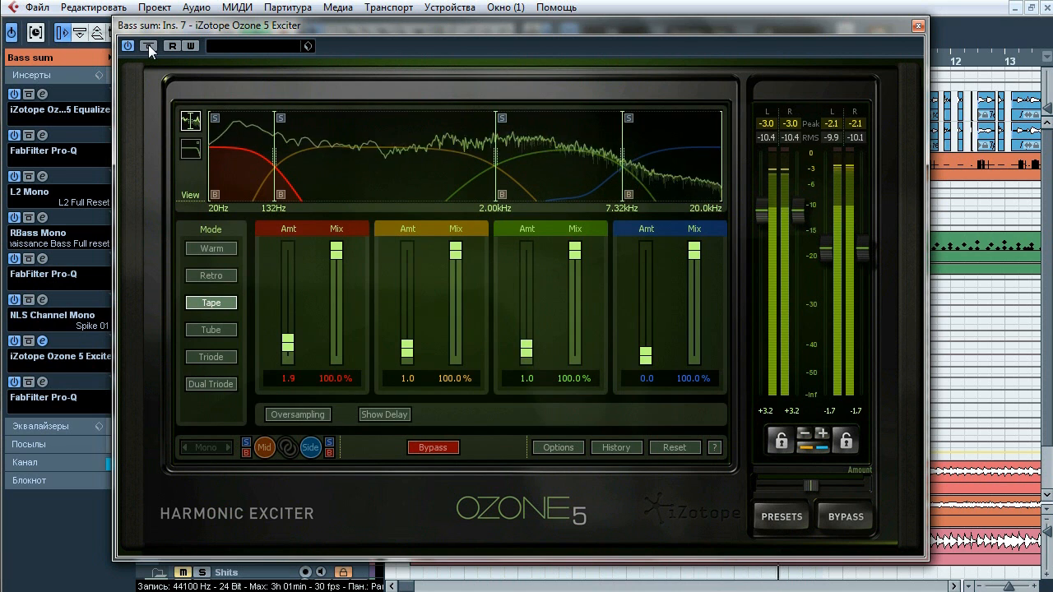
{"action": "left_click", "coordinate": [148, 44]}
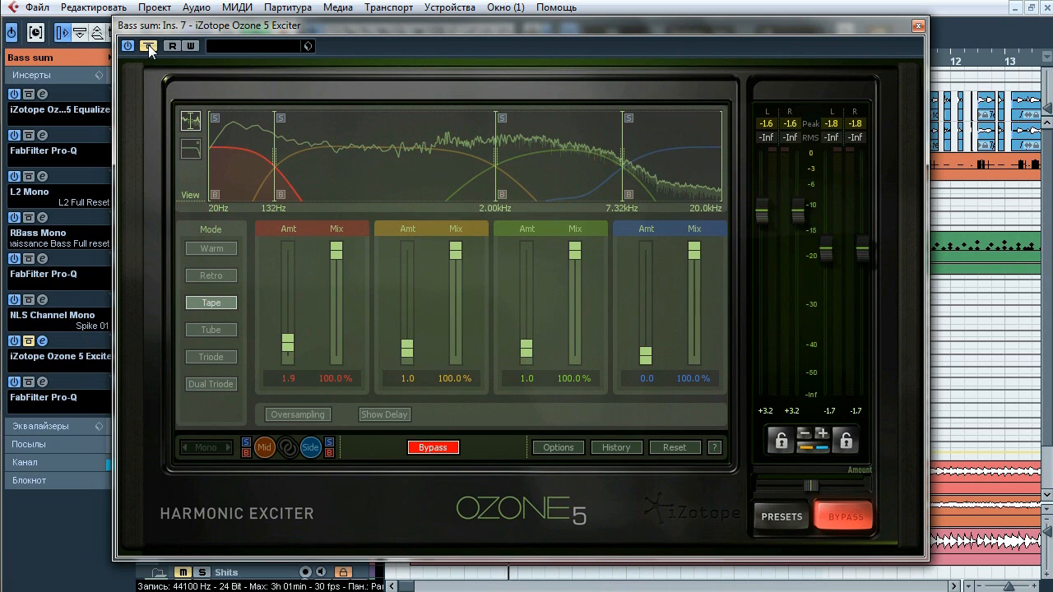
{"action": "left_click", "coordinate": [148, 44]}
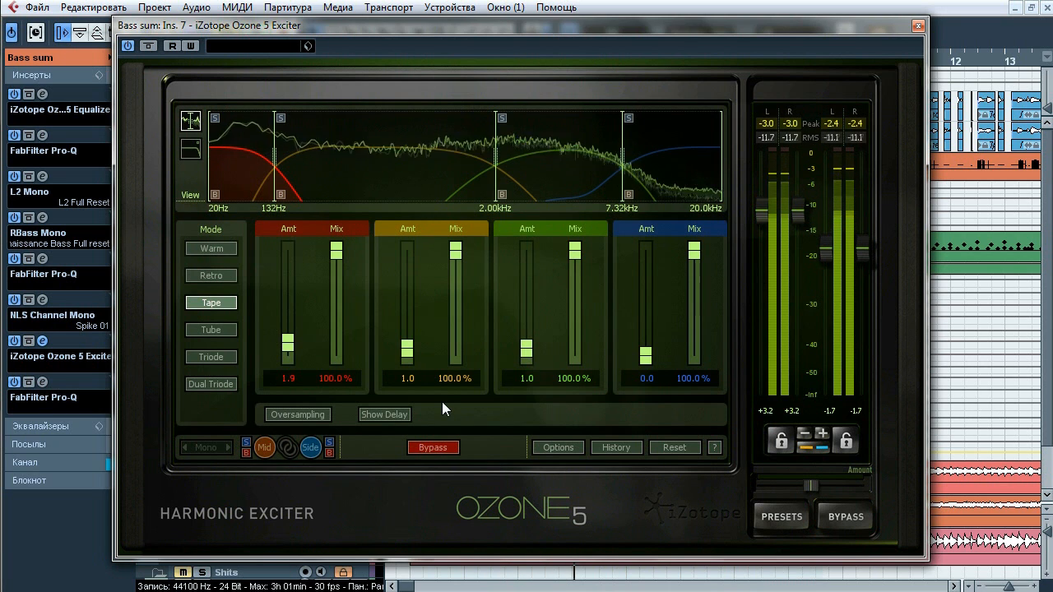
{"action": "key", "text": "space"}
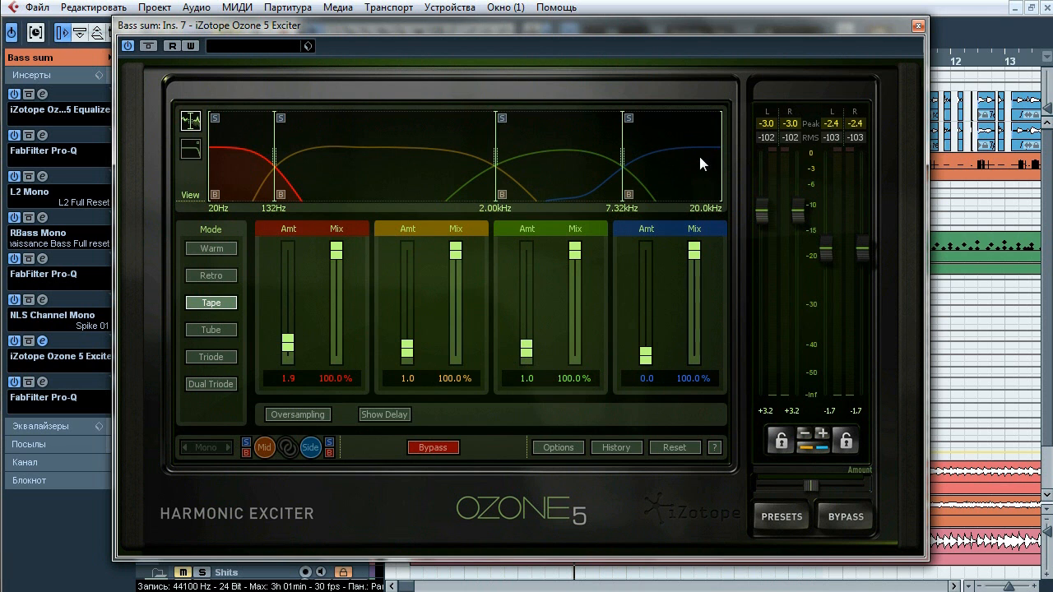
{"action": "left_click", "coordinate": [919, 29]}
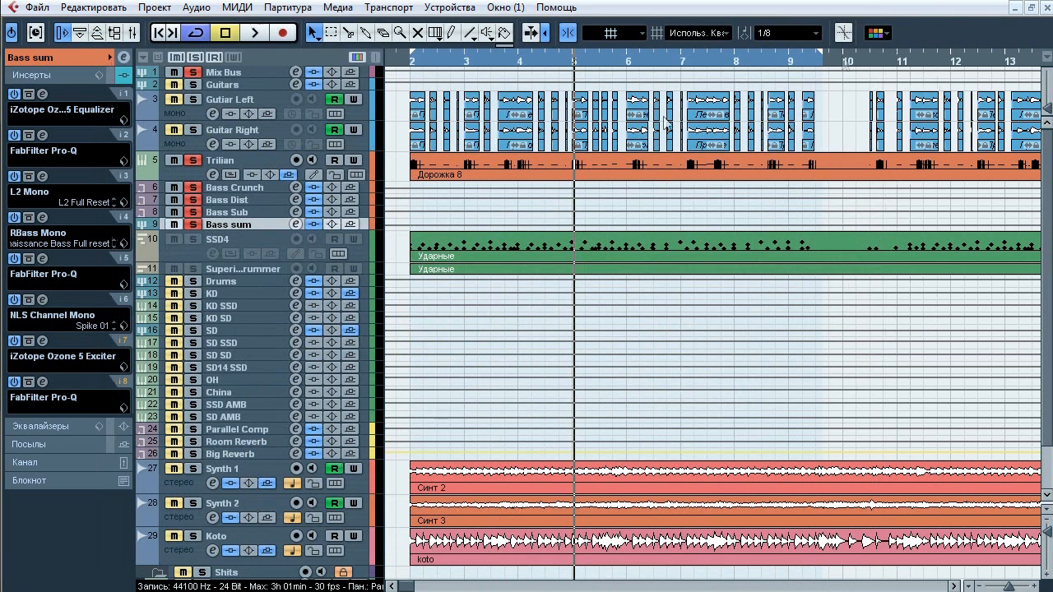
- Open FabFilter Pro-Q on insert 8 of Bass sum and compare the bass with it bypassed and active during playback
{"action": "left_click", "coordinate": [43, 383]}
{"action": "left_click_drag", "start_coordinate": [431, 121], "coordinate": [393, 143]}
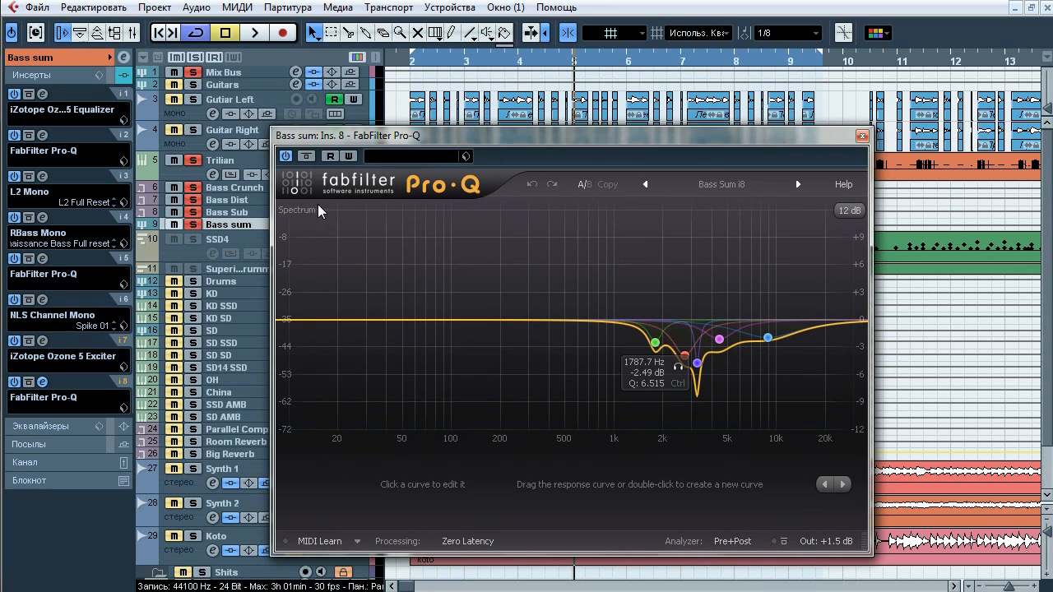
{"action": "key", "text": "space"}
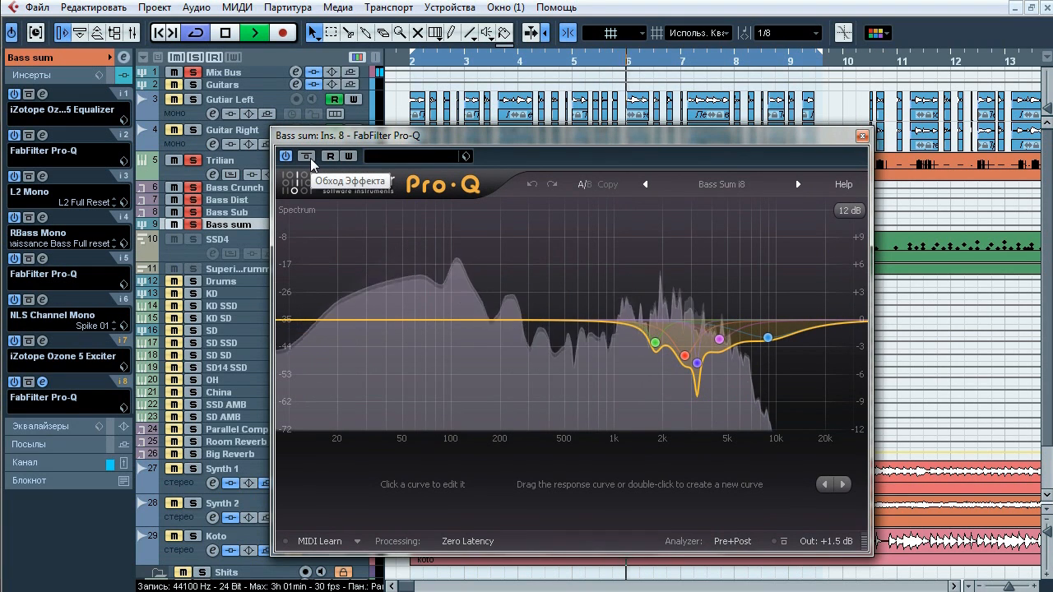
{"action": "left_click", "coordinate": [307, 157]}
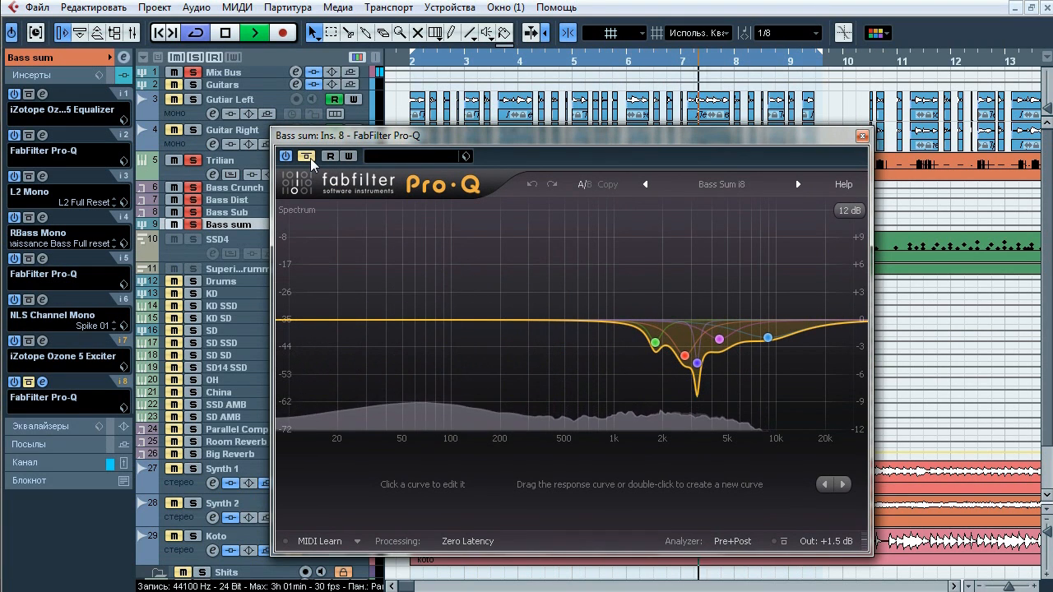
{"action": "left_click", "coordinate": [310, 161]}
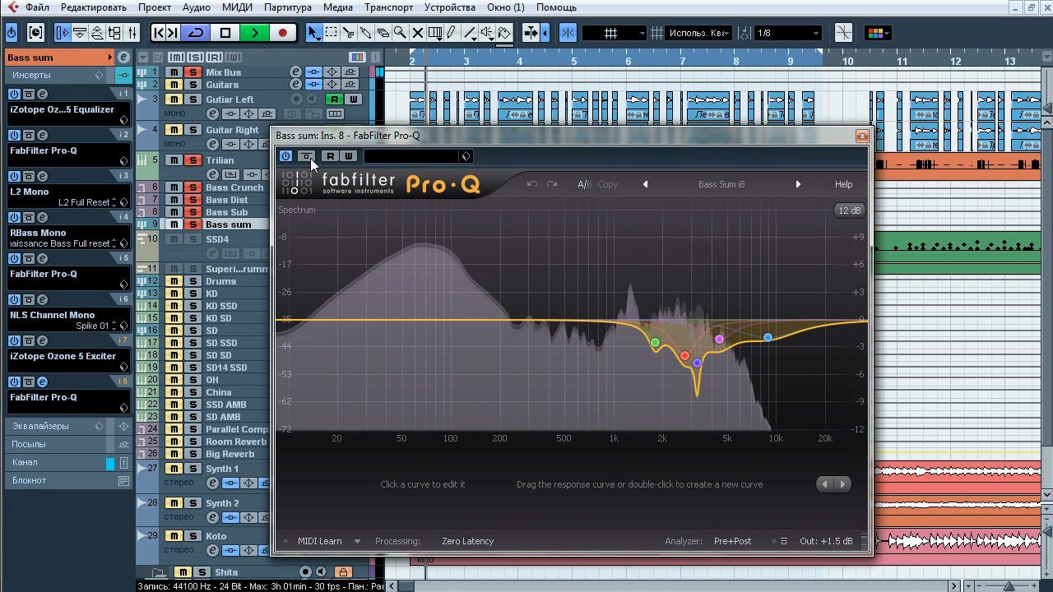
{"action": "left_click", "coordinate": [310, 161]}
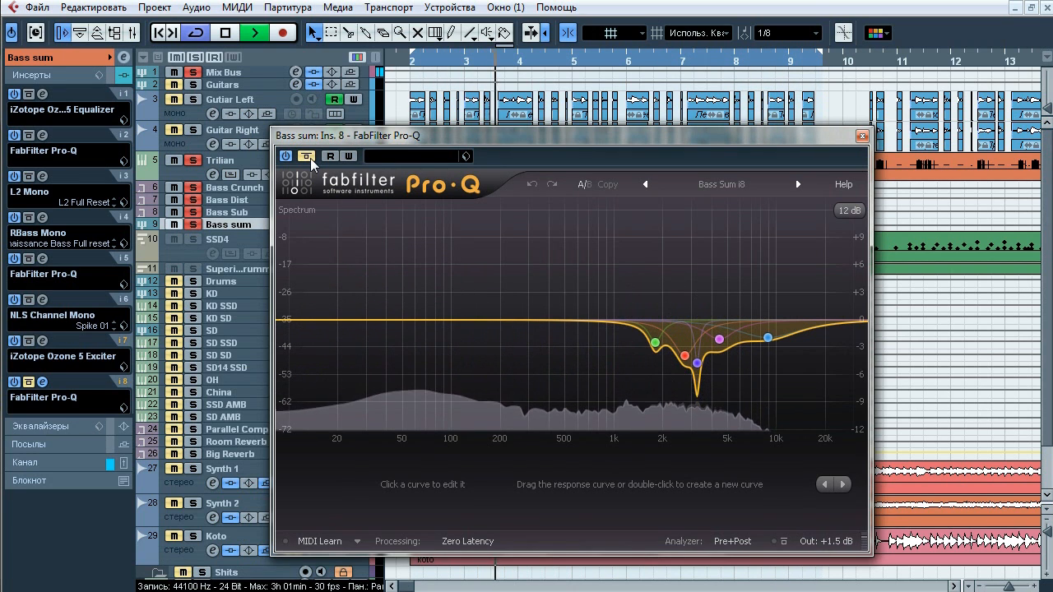
{"action": "left_click", "coordinate": [310, 161]}
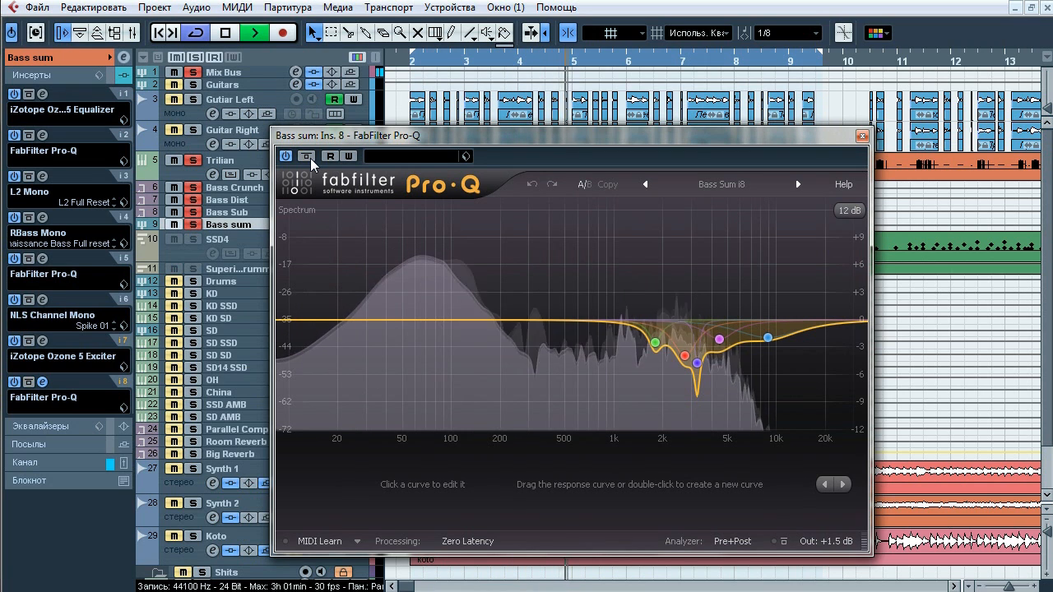
- Audition the insert 8 Pro-Q bands in solo one by one, including those at 1.8, 2.7 and 4.4 kHz and the highest band
{"action": "mouse_move", "coordinate": [657, 345]}
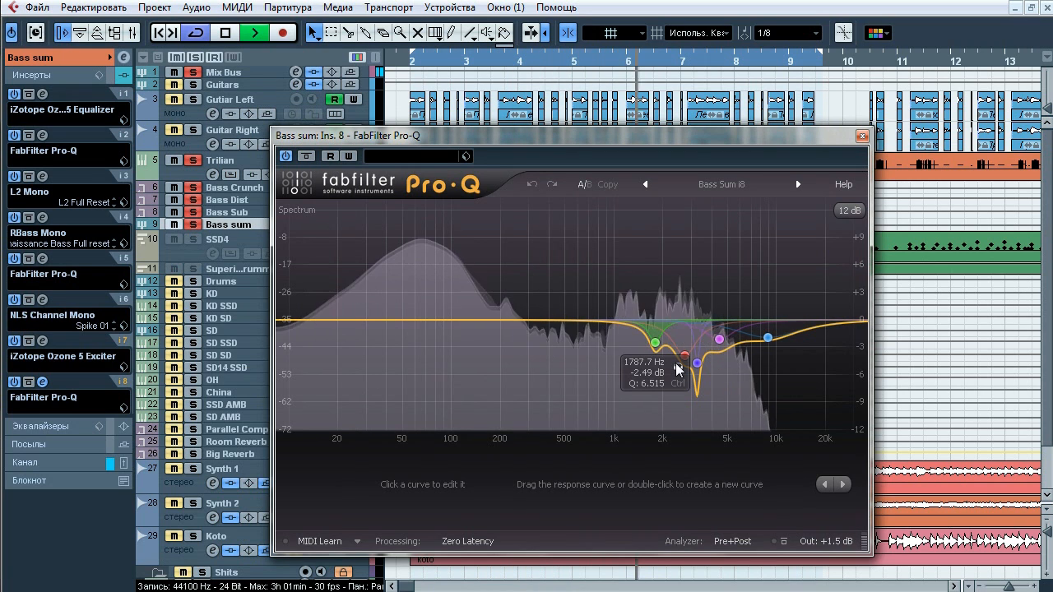
{"action": "left_click", "coordinate": [677, 368]}
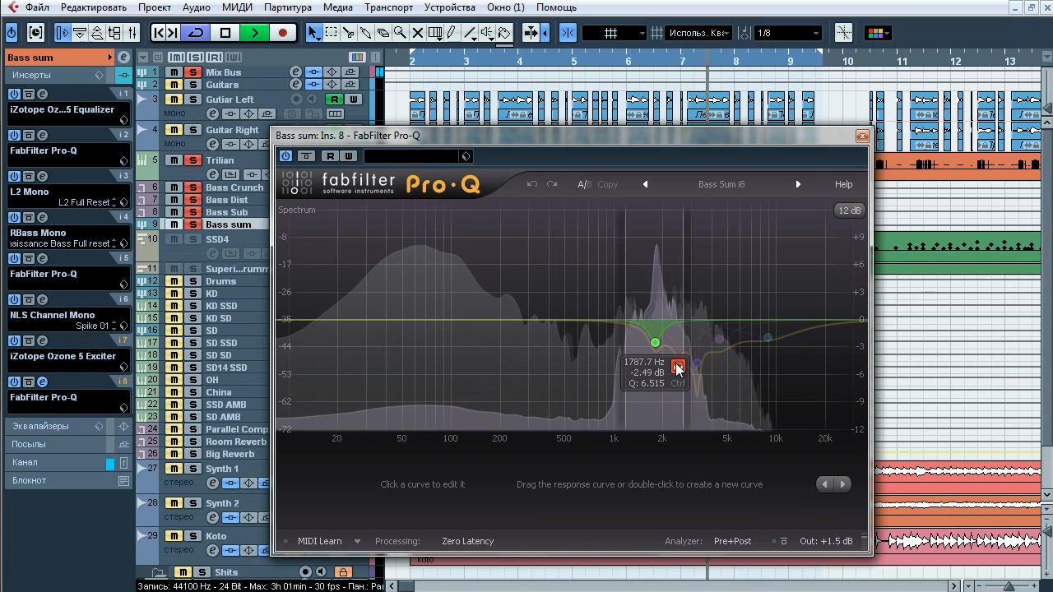
{"action": "left_click", "coordinate": [677, 367]}
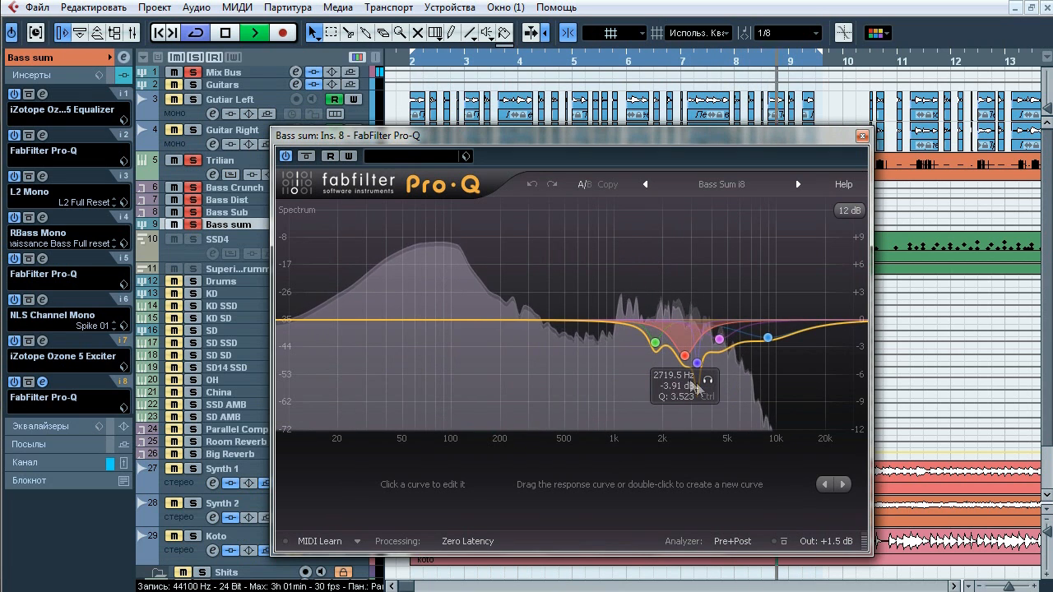
{"action": "left_click", "coordinate": [709, 383]}
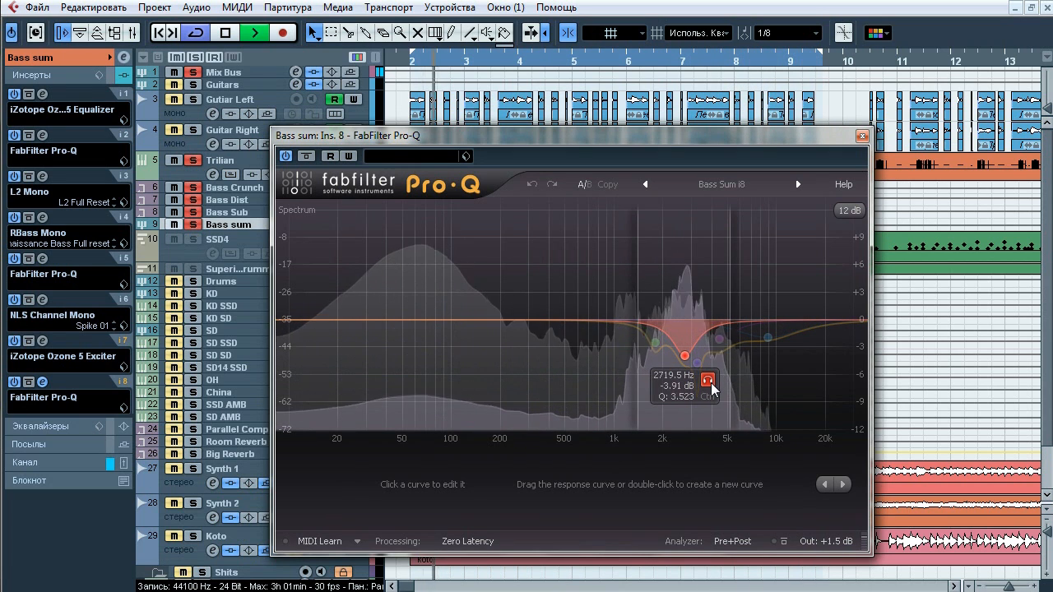
{"action": "left_click", "coordinate": [709, 383]}
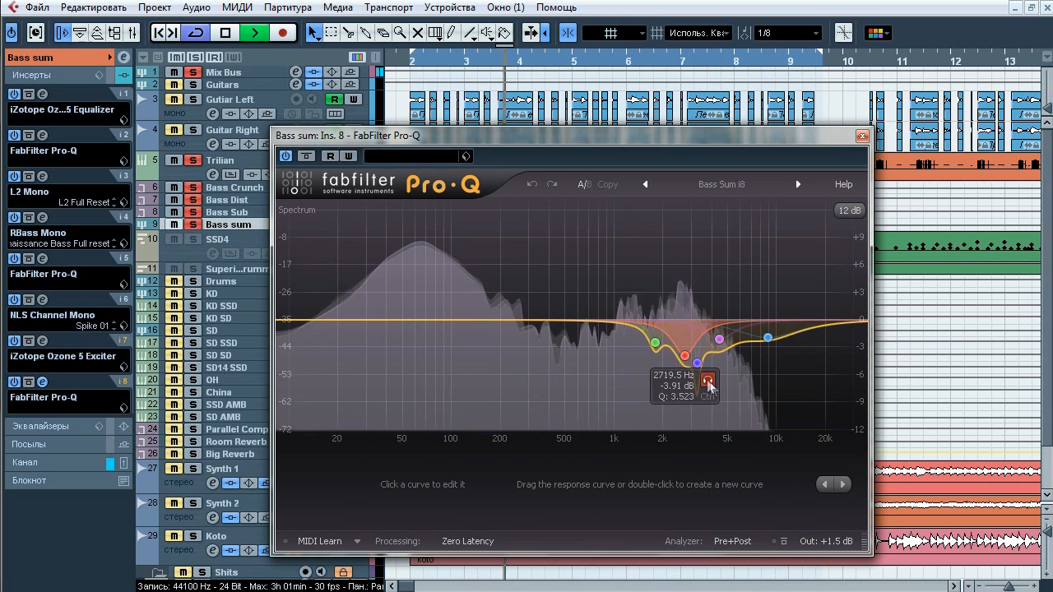
{"action": "left_click", "coordinate": [719, 388]}
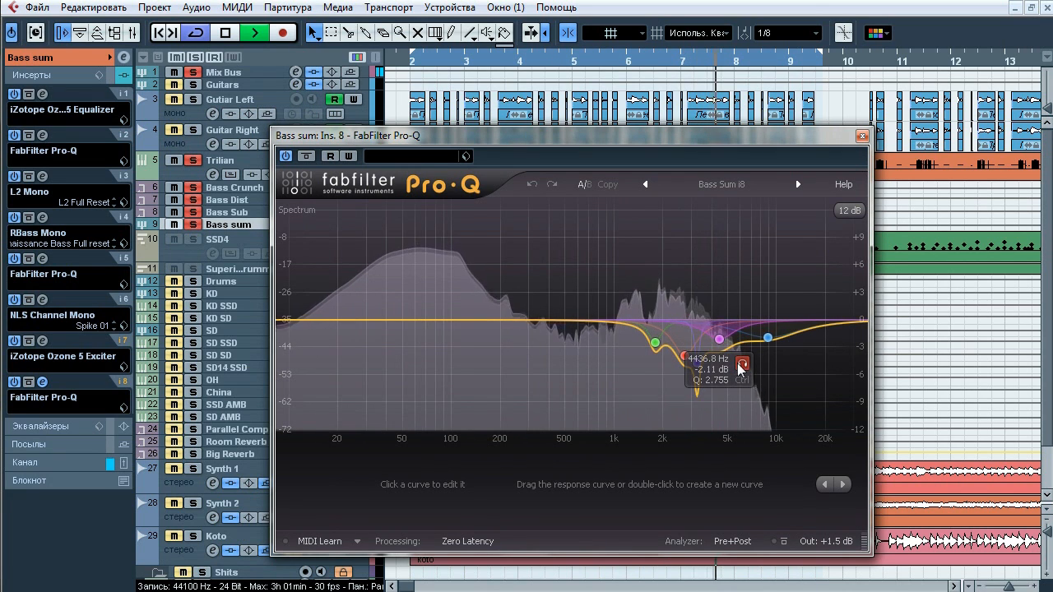
{"action": "left_click", "coordinate": [739, 364]}
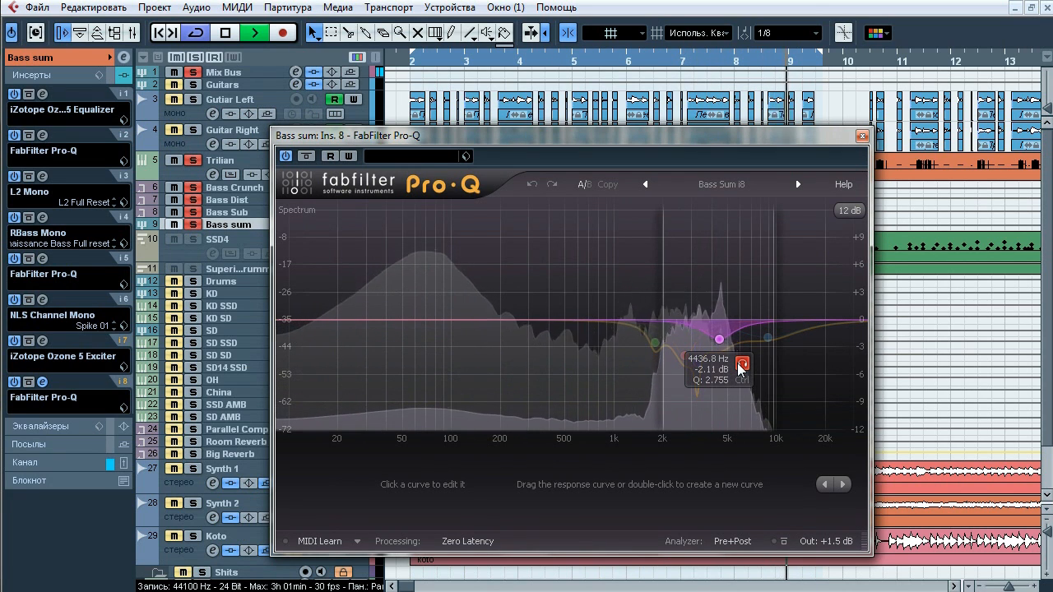
{"action": "left_click", "coordinate": [739, 365]}
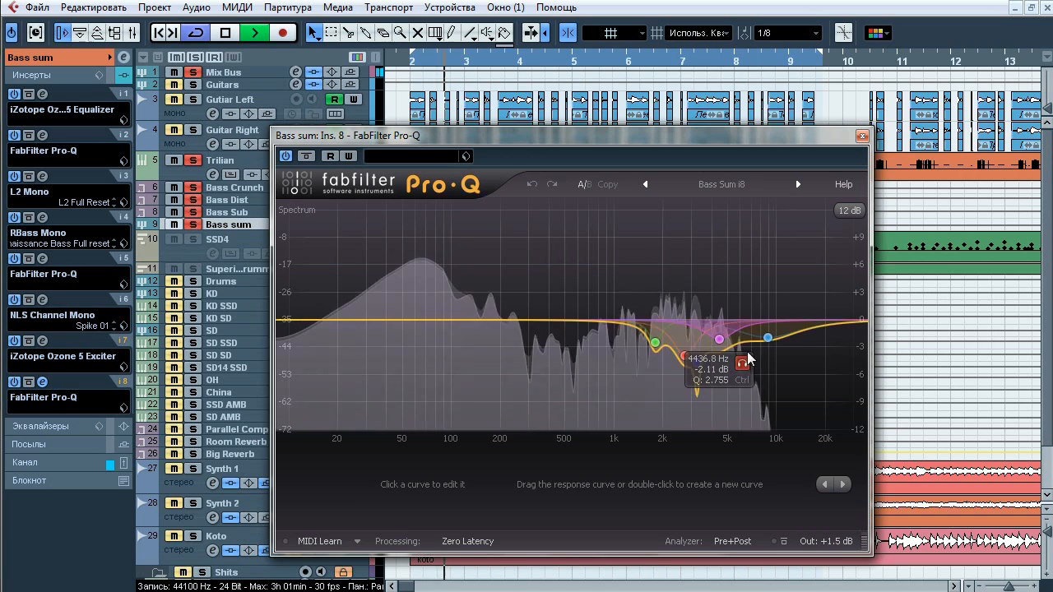
{"action": "left_click", "coordinate": [789, 363]}
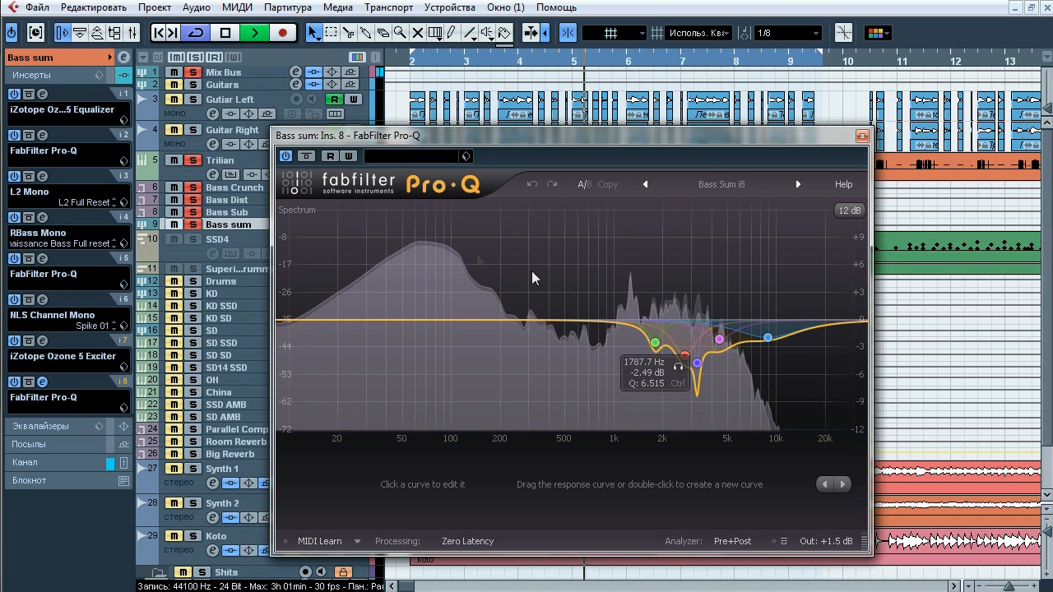
- Compare the playing bass again with the insert 8 Pro-Q bypassed and active, then stop playback and close it
{"action": "left_click", "coordinate": [306, 157]}
{"action": "left_click", "coordinate": [307, 157]}
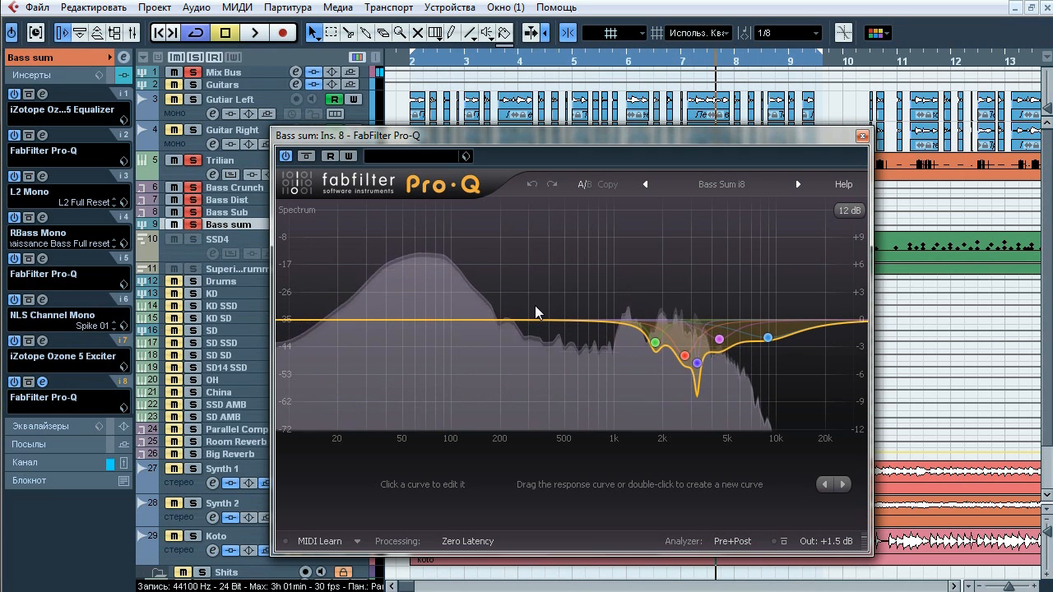
{"action": "key", "text": "space"}
{"action": "left_click", "coordinate": [862, 136]}
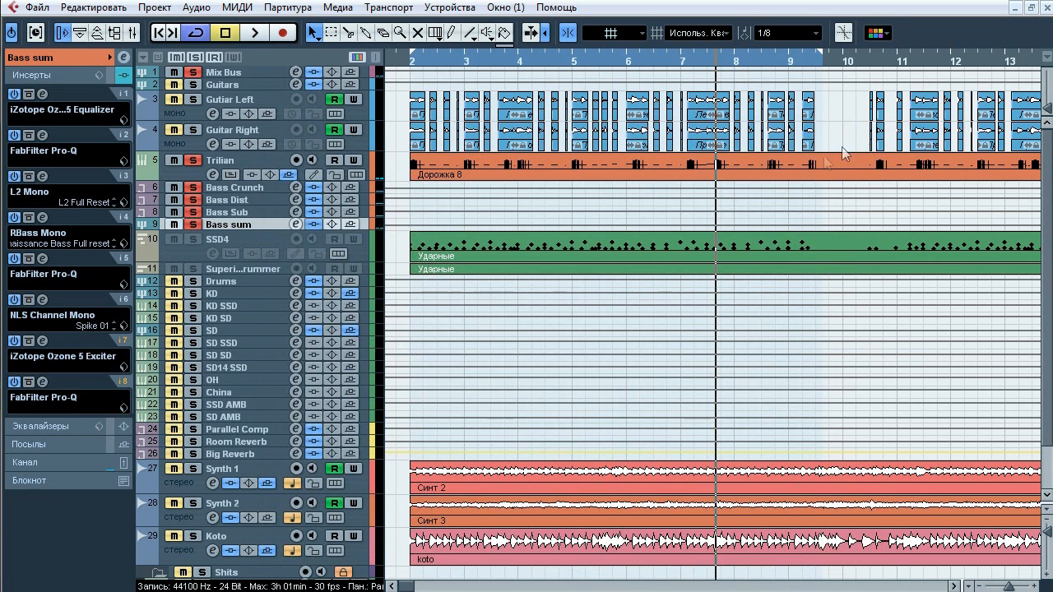
- Deactivate solo on all tracks of the project
{"action": "left_click", "coordinate": [194, 59]}
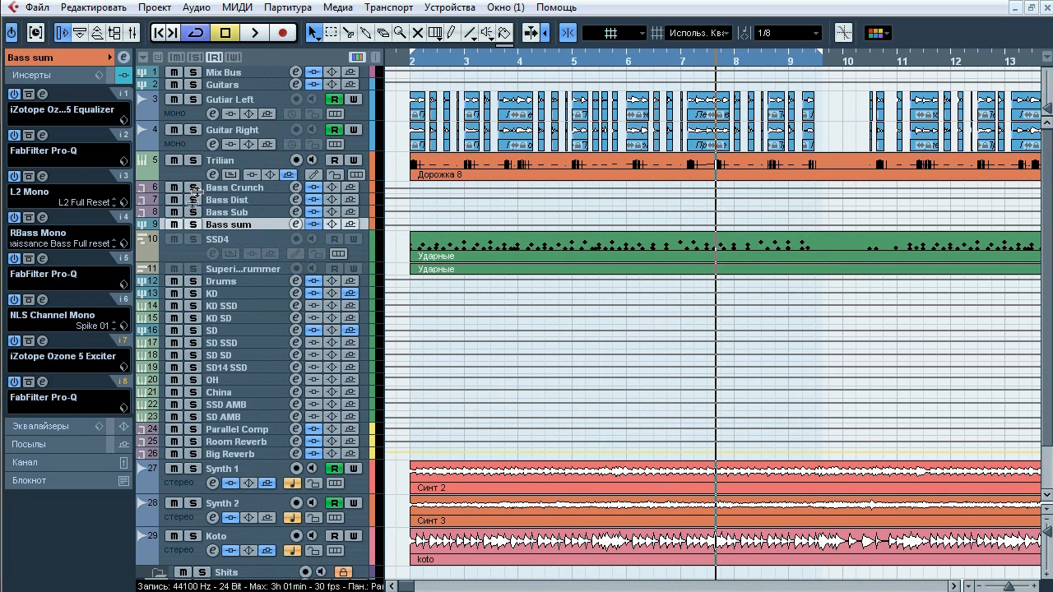
- Play from bar 2 with the guitars and the Bass sum group soloed, comparing the guitars with and without the bass
{"action": "left_click", "coordinate": [192, 223]}
{"action": "left_click", "coordinate": [413, 63]}
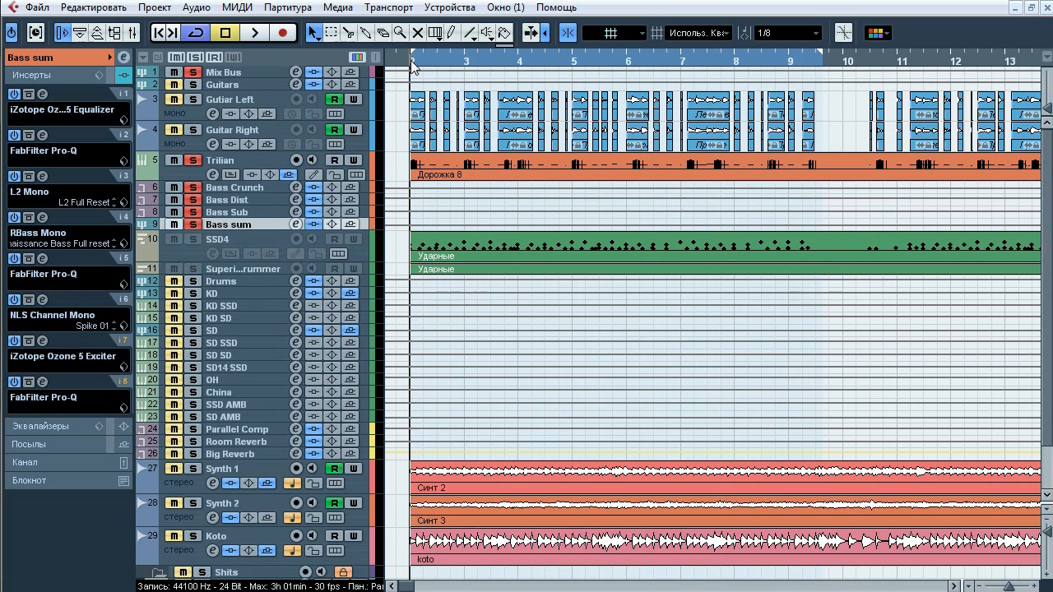
{"action": "key", "text": "space"}
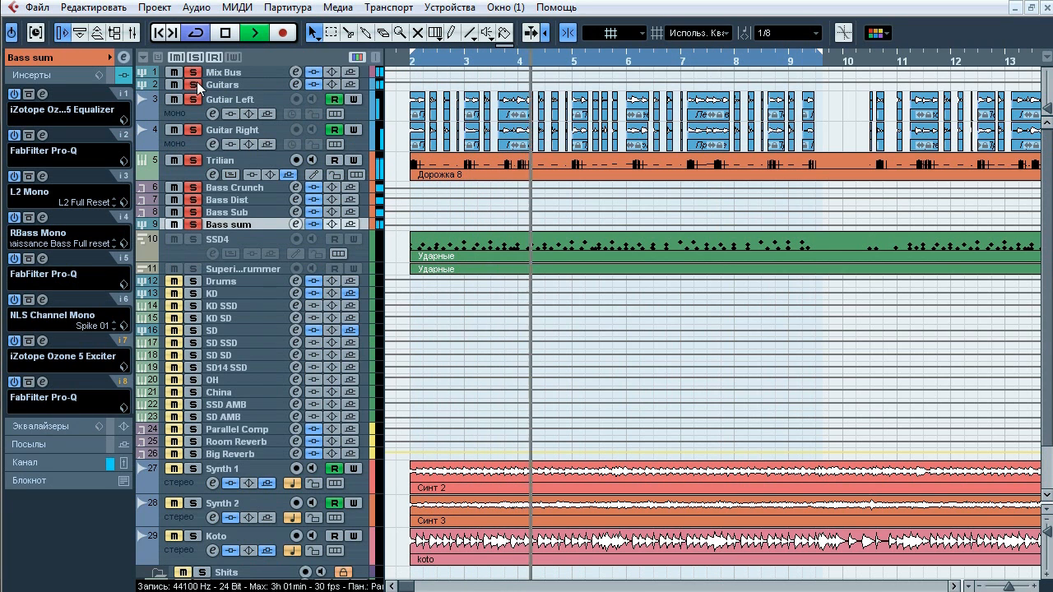
{"action": "left_click", "coordinate": [191, 225]}
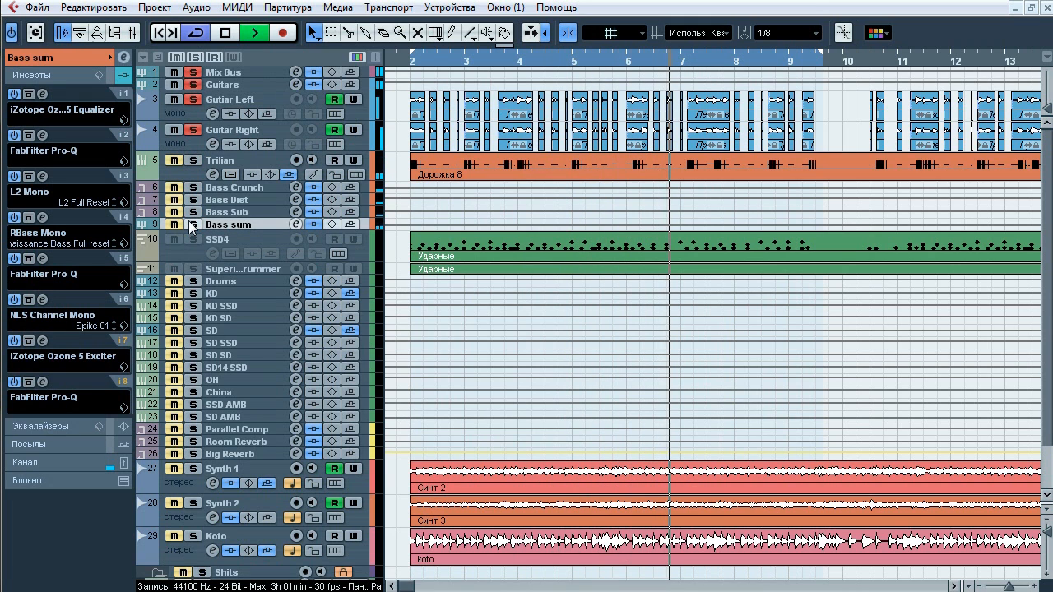
{"action": "left_click", "coordinate": [192, 225]}
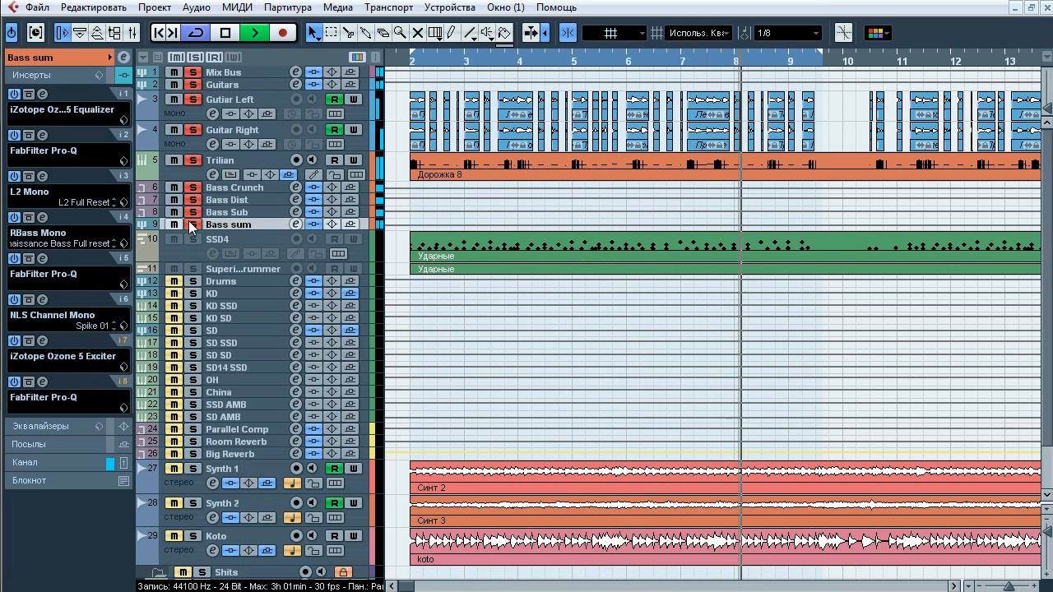
- Clear all solos, listen to the mix with Bass sum muted and with it soloed, restore both states and stop playback
{"action": "left_click", "coordinate": [199, 60]}
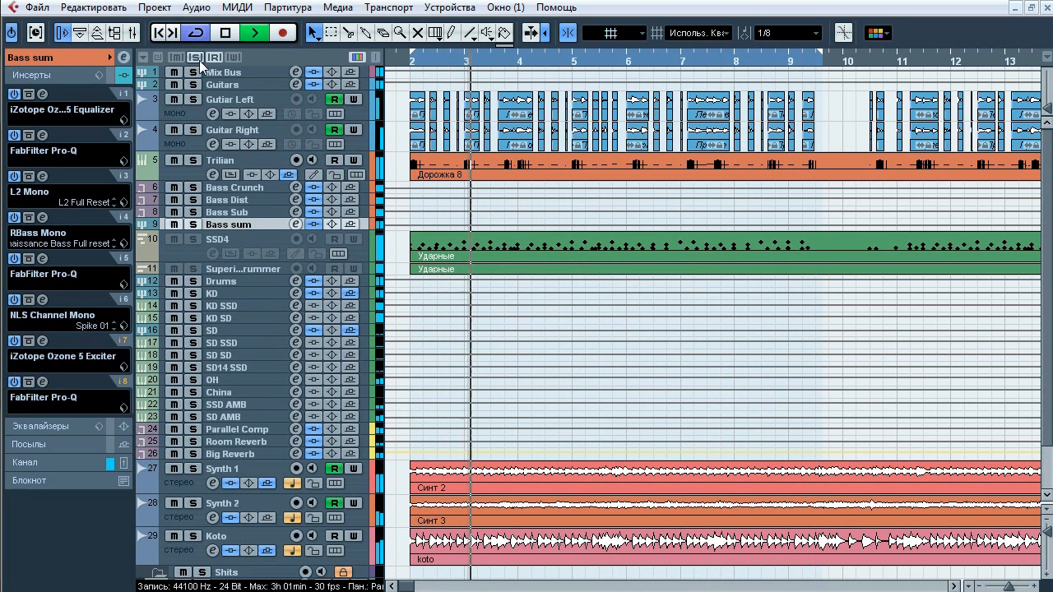
{"action": "left_click", "coordinate": [174, 224]}
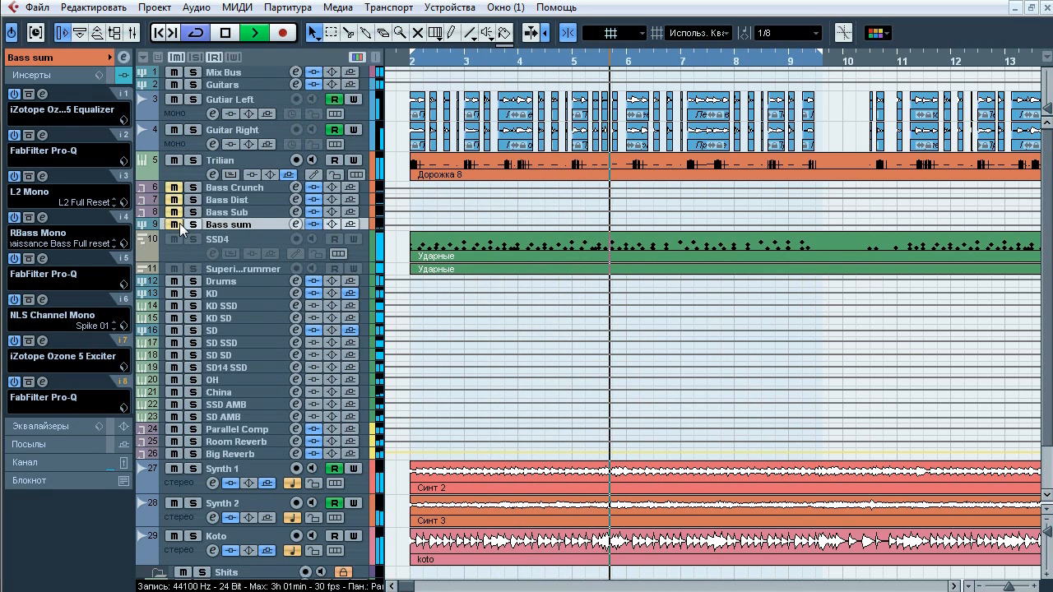
{"action": "left_click", "coordinate": [178, 225]}
{"action": "left_click", "coordinate": [192, 224]}
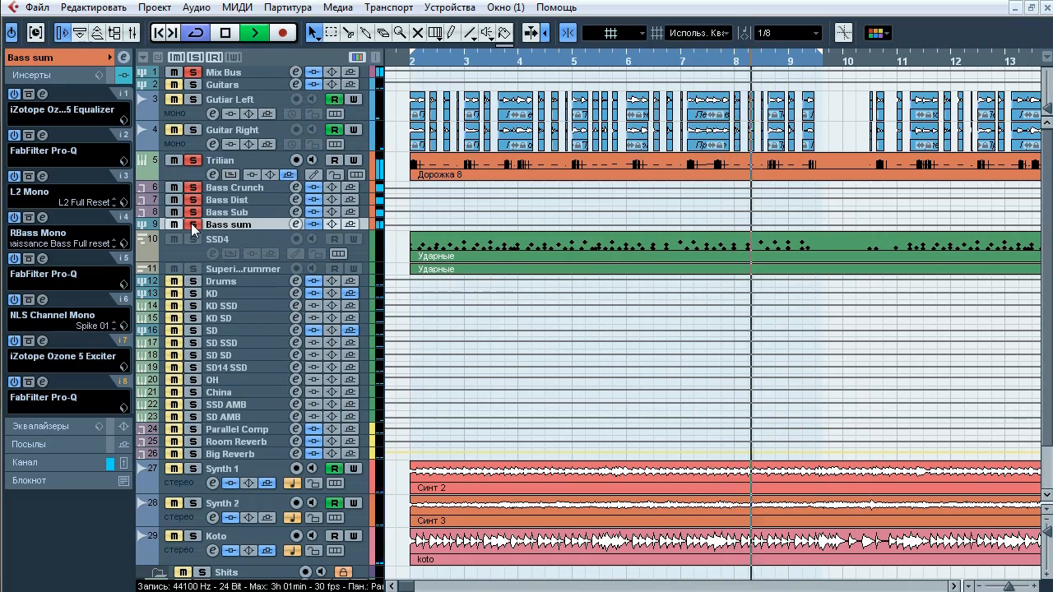
{"action": "left_click", "coordinate": [192, 225]}
{"action": "key", "text": "space"}
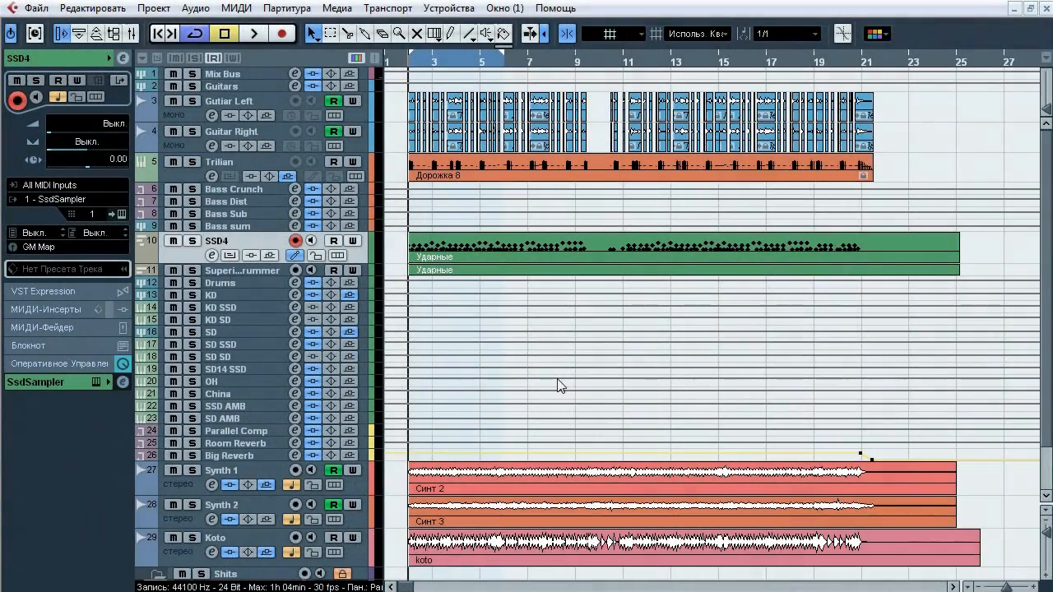
- Play the full mix, solo the Drums group for comparison and clear all solos
{"action": "key", "text": "space"}
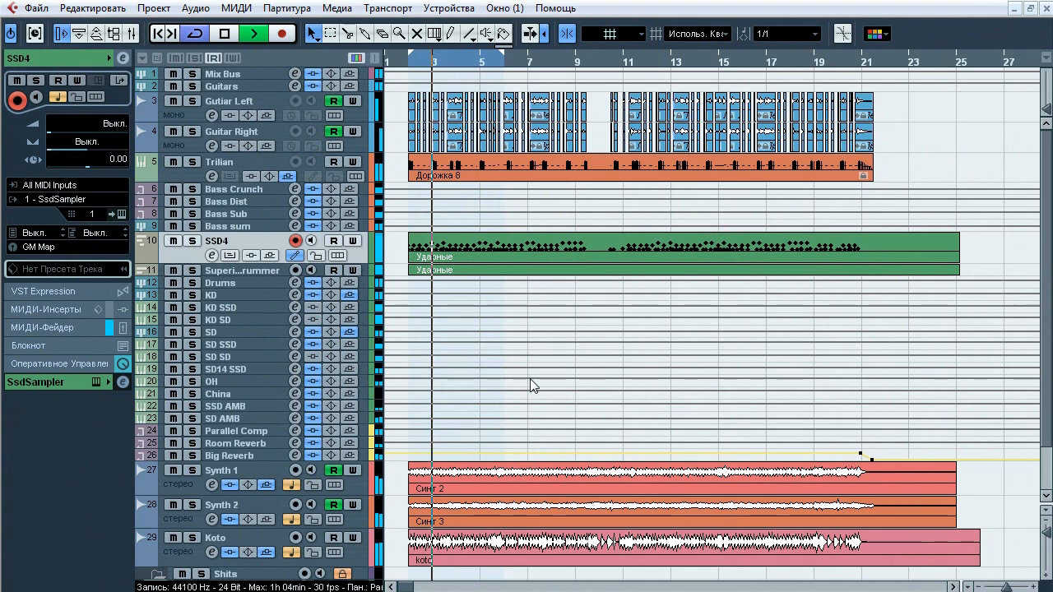
{"action": "left_click", "coordinate": [192, 283]}
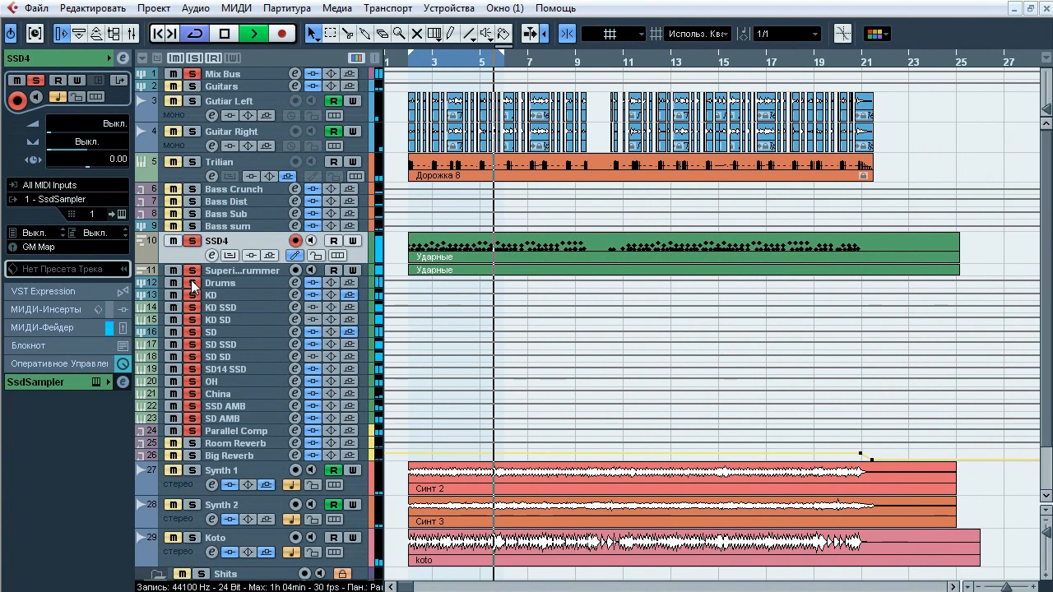
{"action": "left_click", "coordinate": [194, 58]}
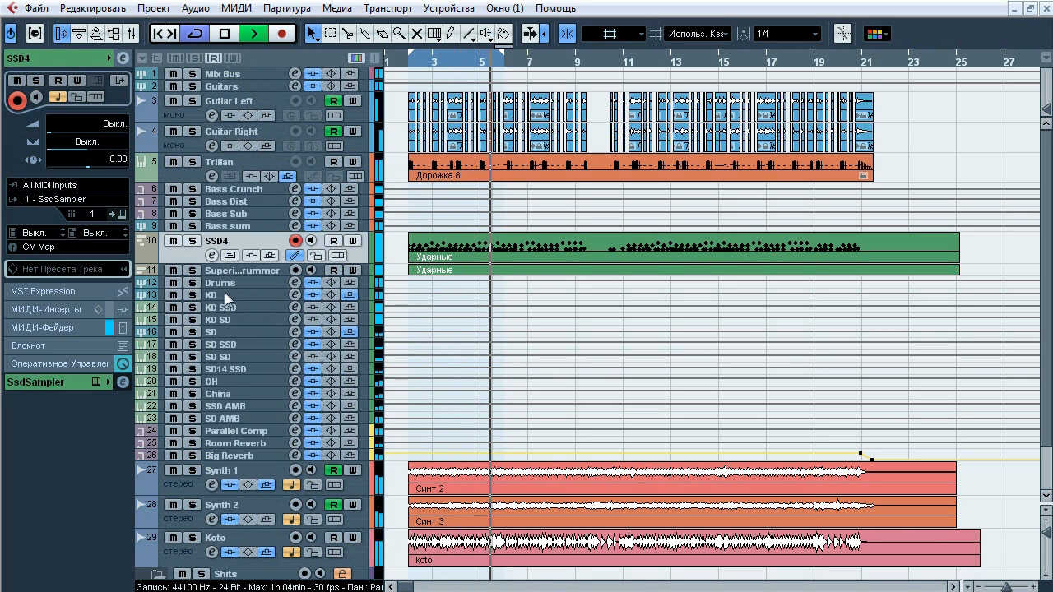
- Listen to the Drums group soloed together with Room Reverb and Big Reverb, stop playback and clear all solos
{"action": "left_click", "coordinate": [194, 285]}
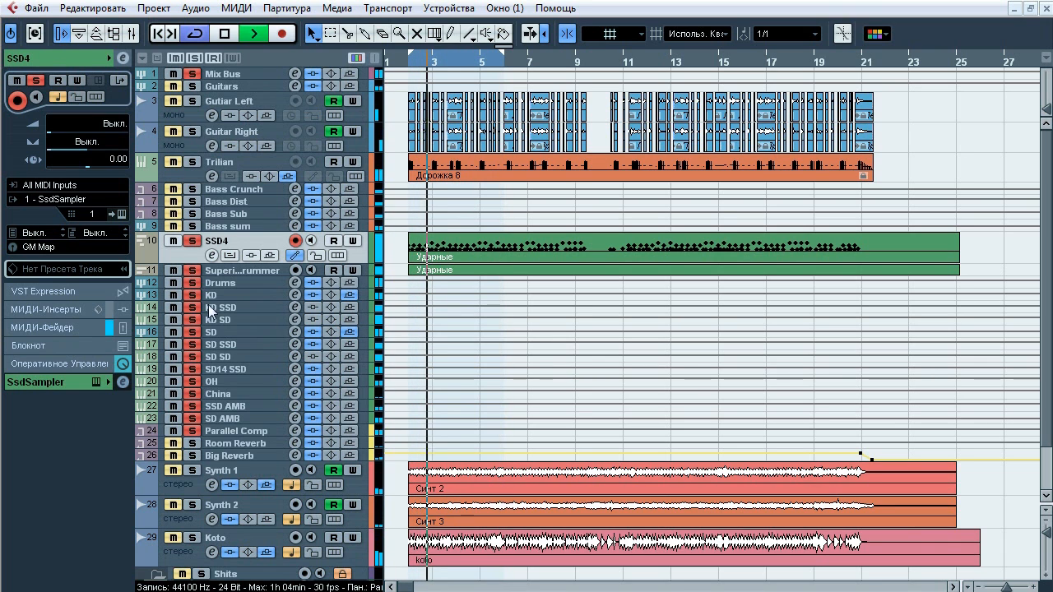
{"action": "left_click", "coordinate": [194, 444]}
{"action": "left_click", "coordinate": [194, 455]}
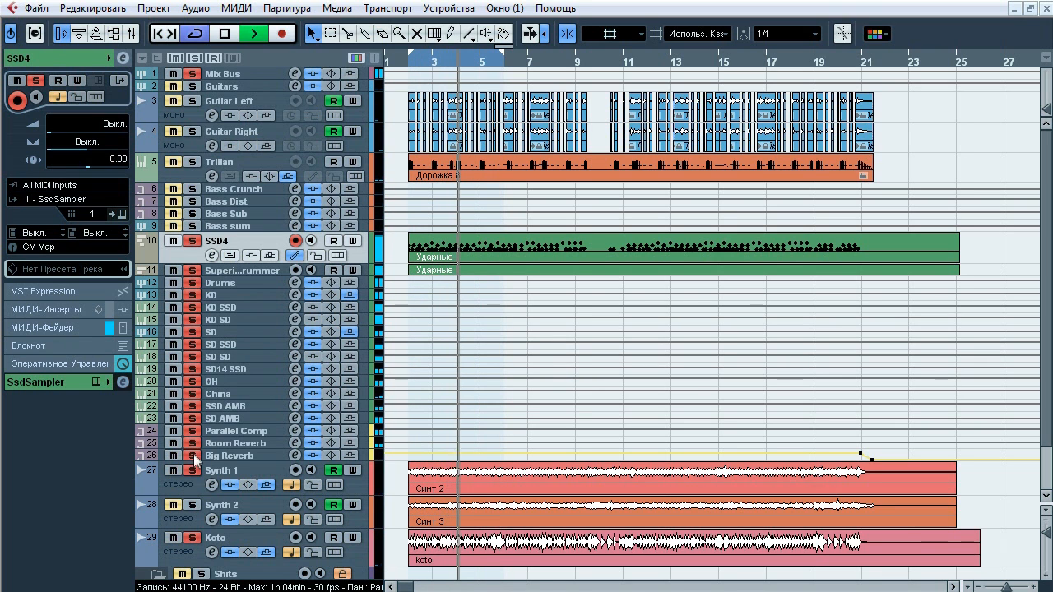
{"action": "left_click", "coordinate": [194, 539]}
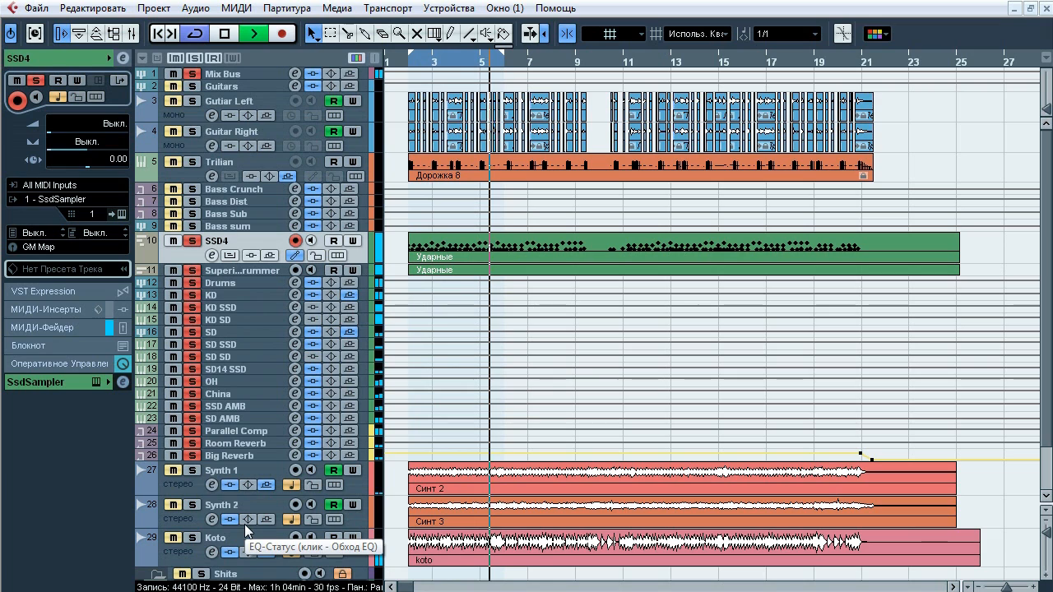
{"action": "key", "text": "space"}
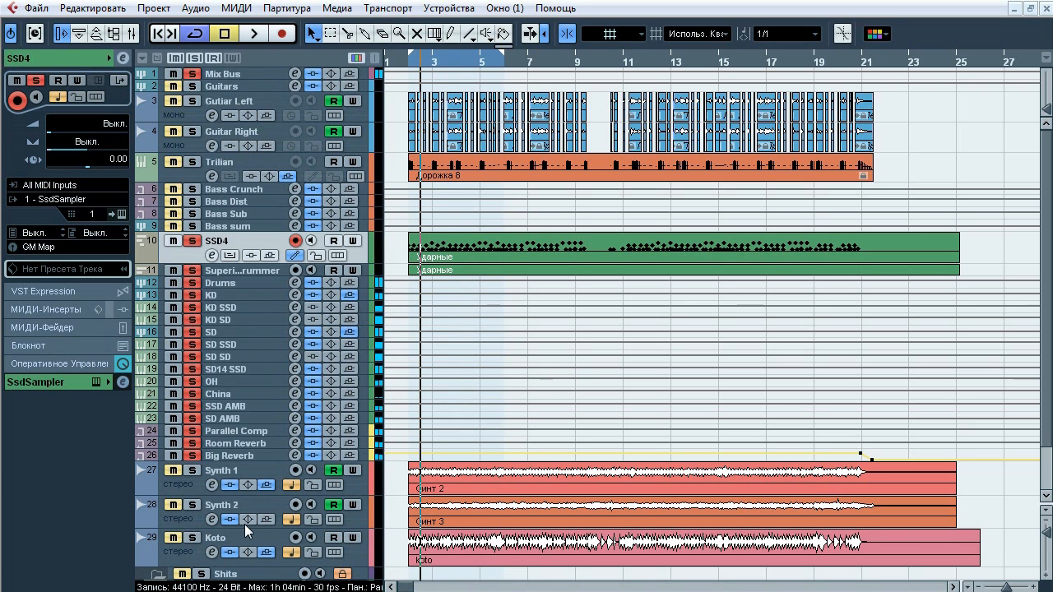
{"action": "left_click", "coordinate": [195, 59]}
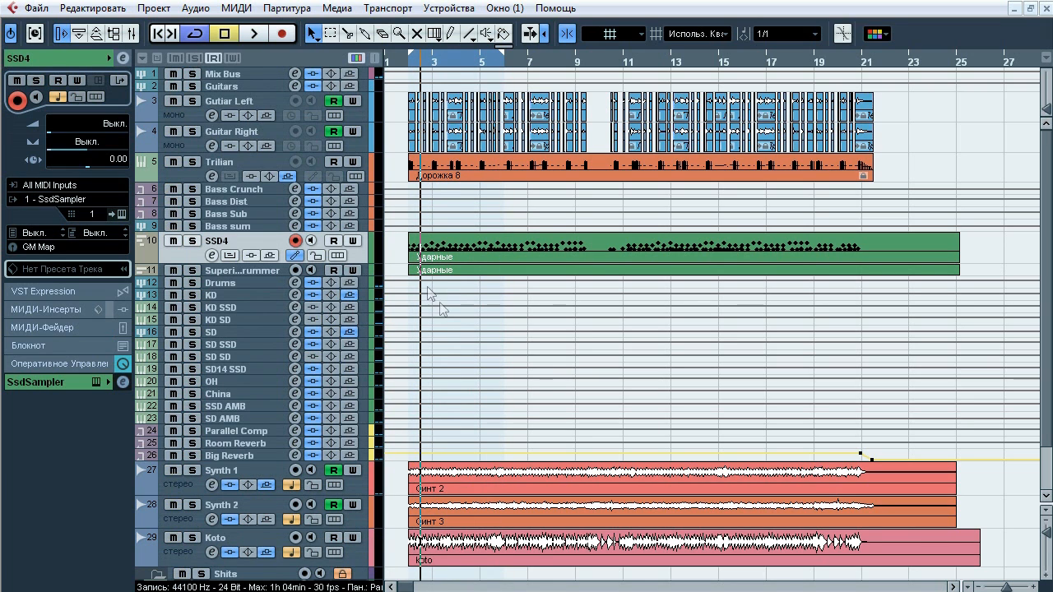
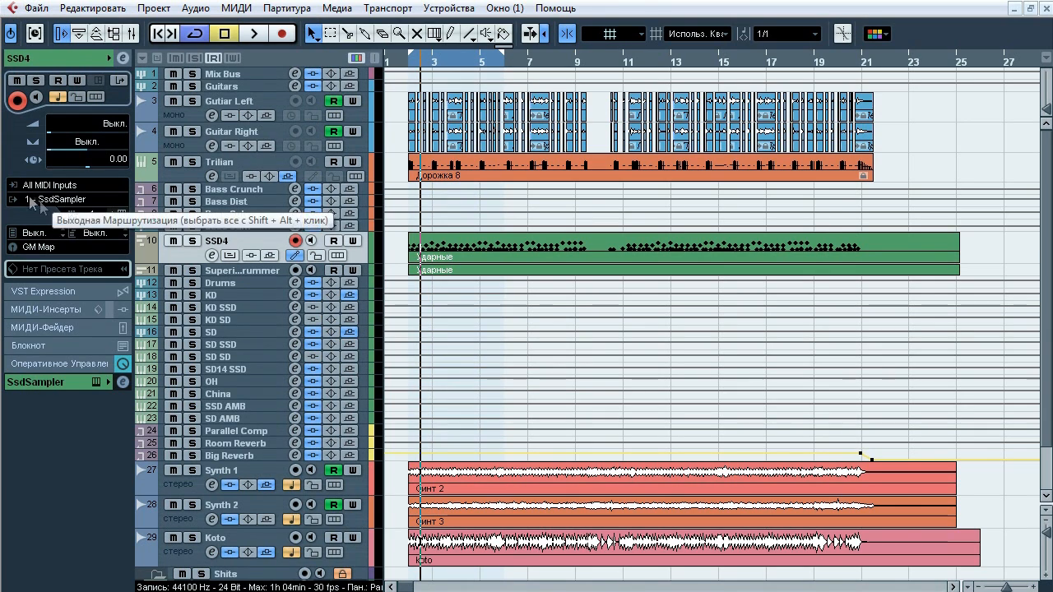
- Open the SSD4 track's drum sampler and review its mixer's bleed routing, bleed levels and channel faders
{"action": "left_click", "coordinate": [122, 213]}
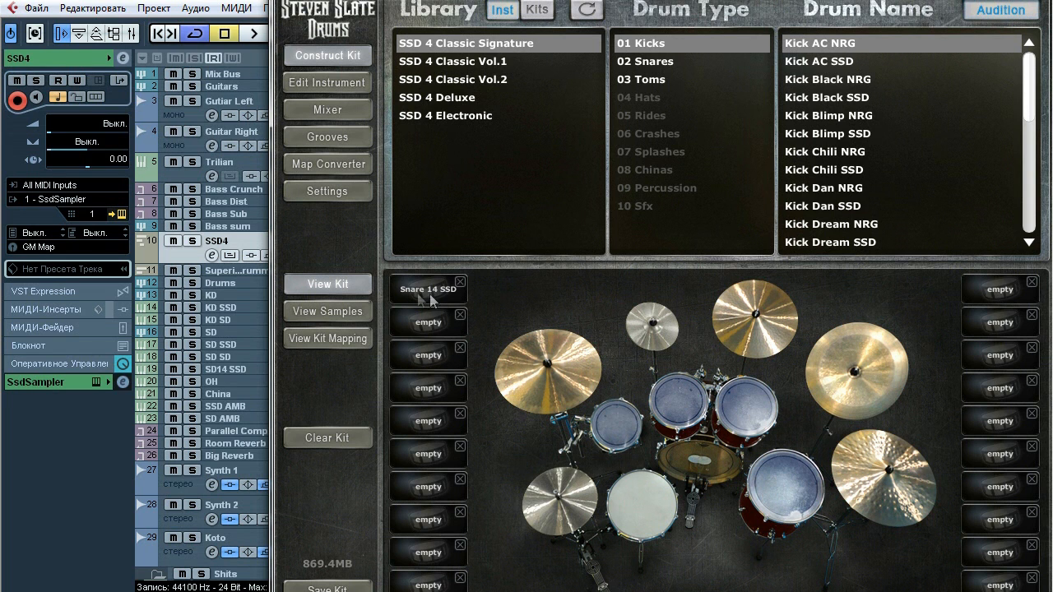
{"action": "left_click", "coordinate": [336, 117]}
{"action": "left_click", "coordinate": [331, 334]}
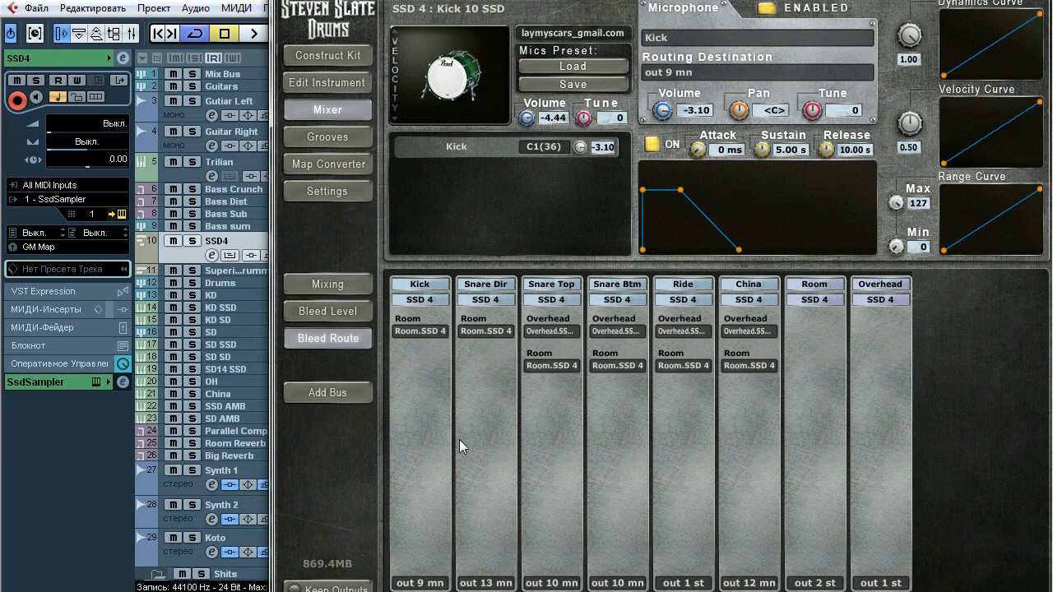
{"action": "left_click", "coordinate": [325, 312]}
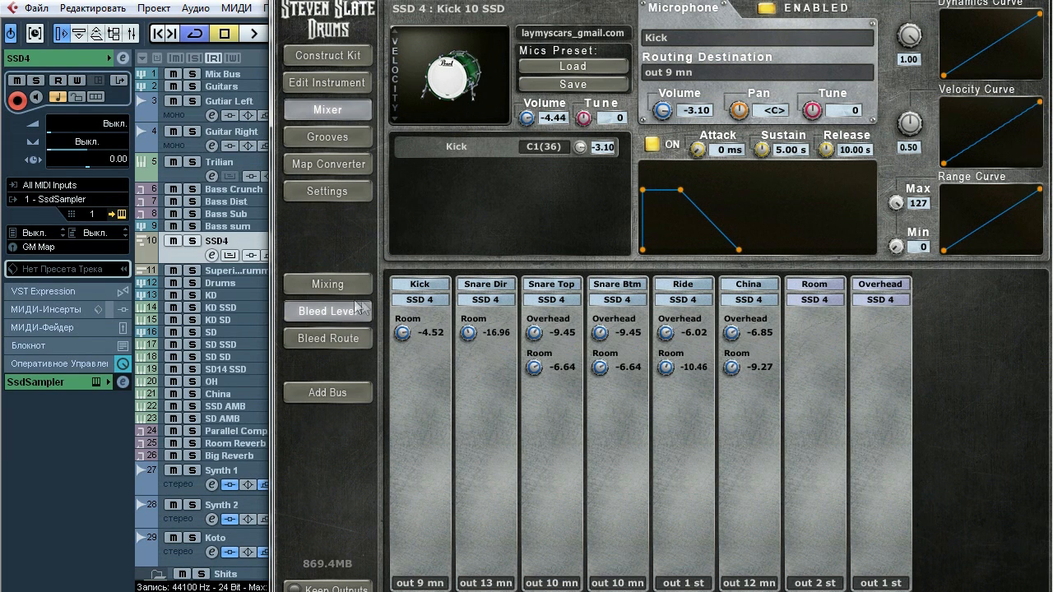
{"action": "left_click", "coordinate": [333, 288]}
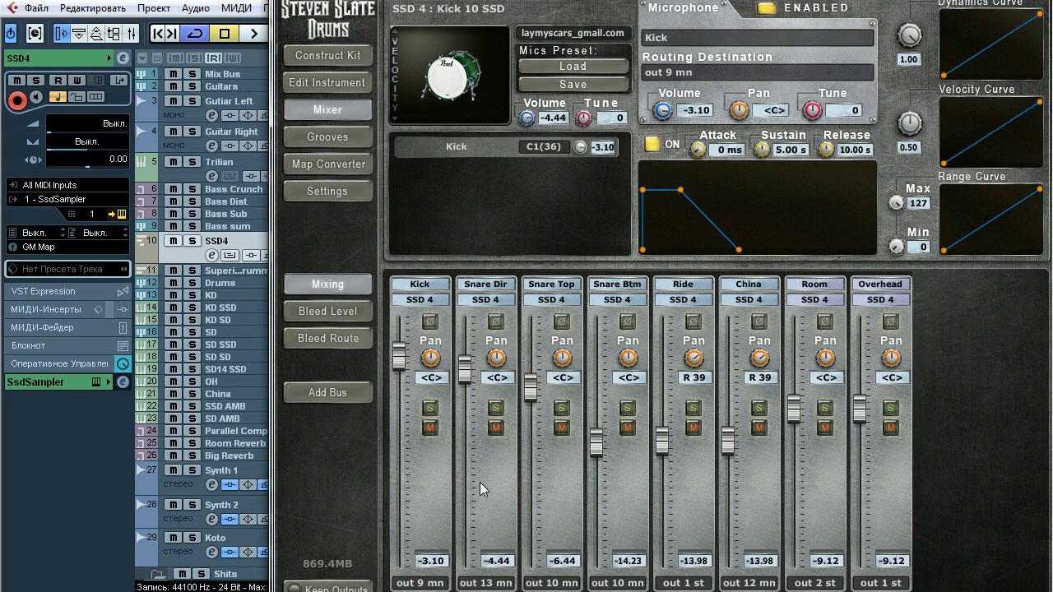
- Inspect the sampler's Kick, Snare Dir, Snare Top, Snare Btm, Ride, Overhead, China and Room channels and their output routing
{"action": "left_click", "coordinate": [429, 479]}
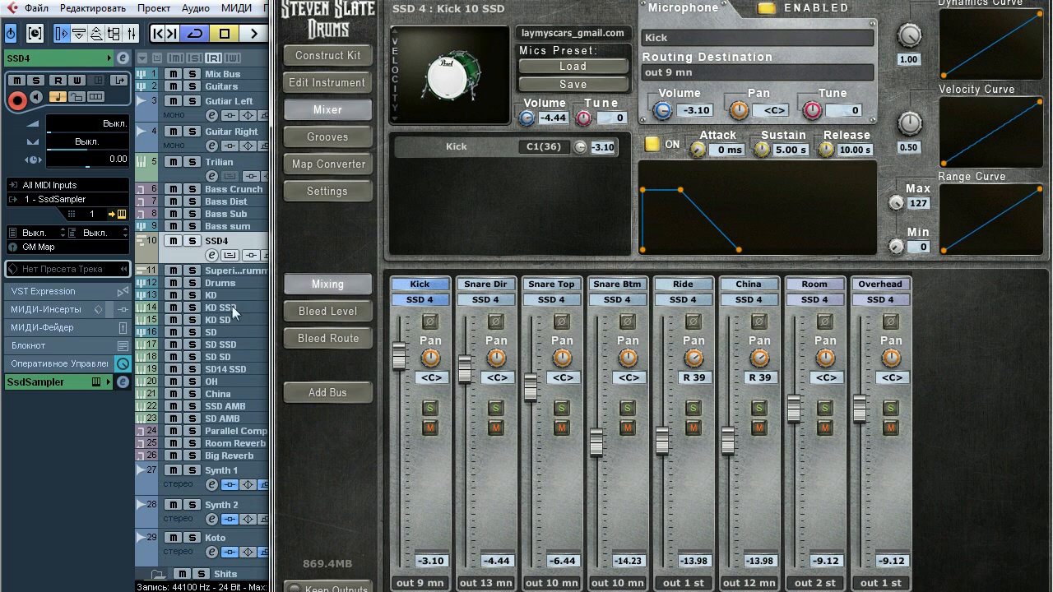
{"action": "left_click", "coordinate": [493, 474]}
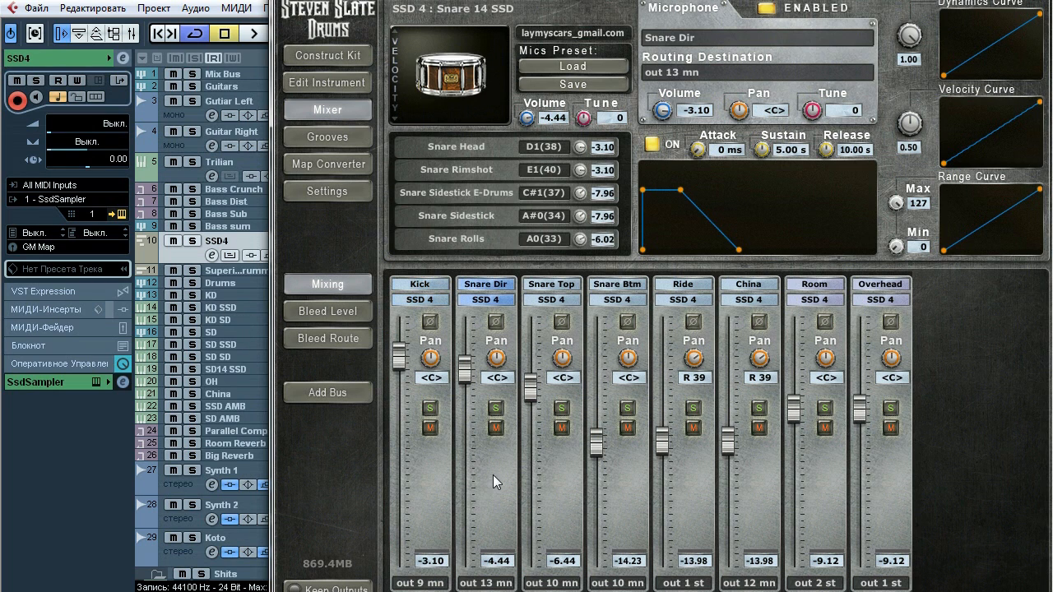
{"action": "left_click", "coordinate": [561, 488]}
{"action": "left_click", "coordinate": [626, 489]}
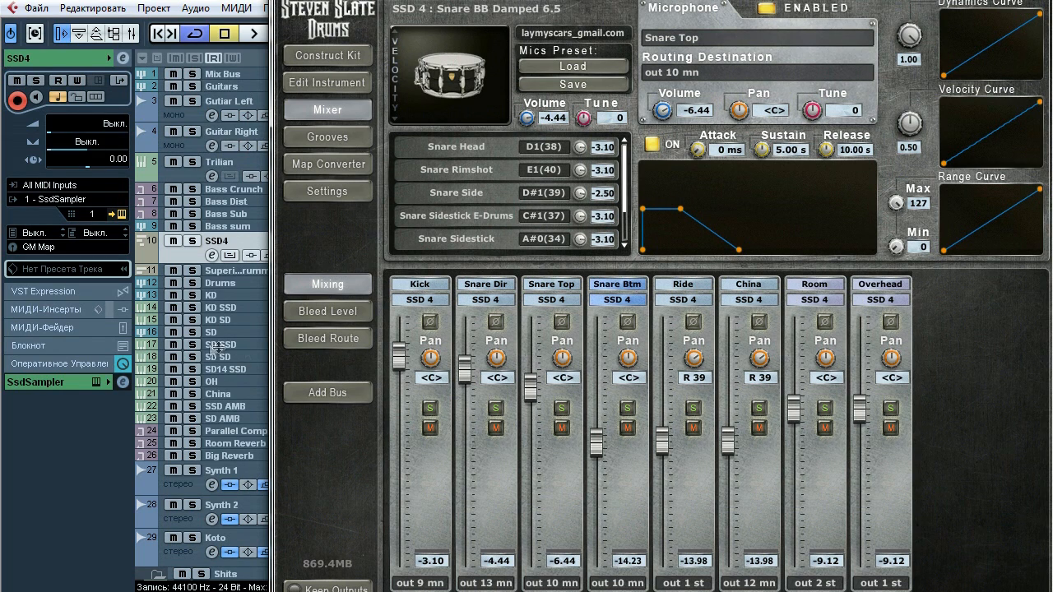
{"action": "left_click", "coordinate": [689, 505]}
{"action": "left_click", "coordinate": [896, 528]}
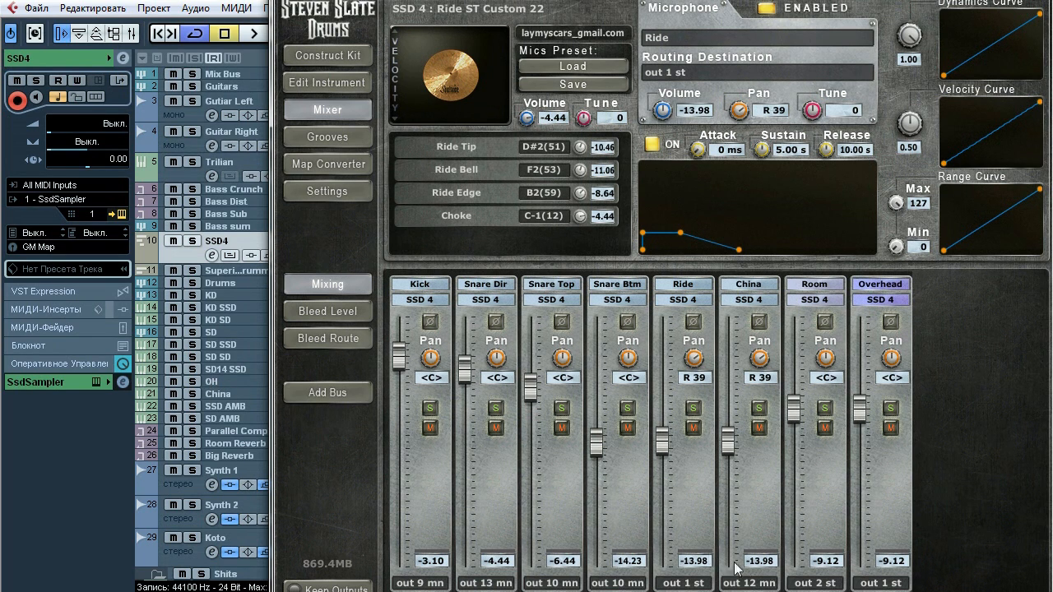
{"action": "left_click", "coordinate": [756, 503]}
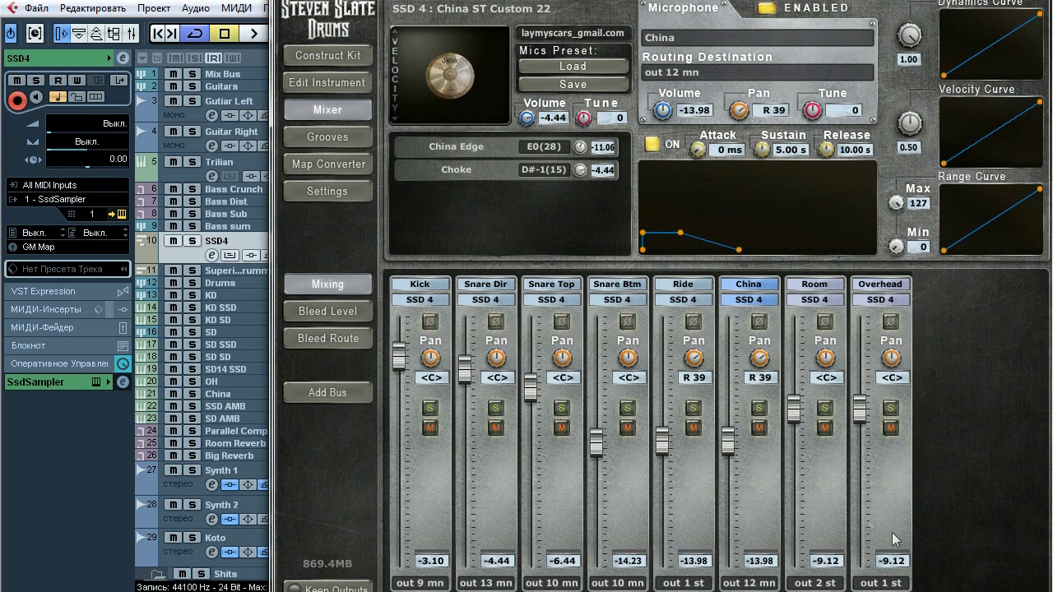
{"action": "left_click", "coordinate": [820, 494]}
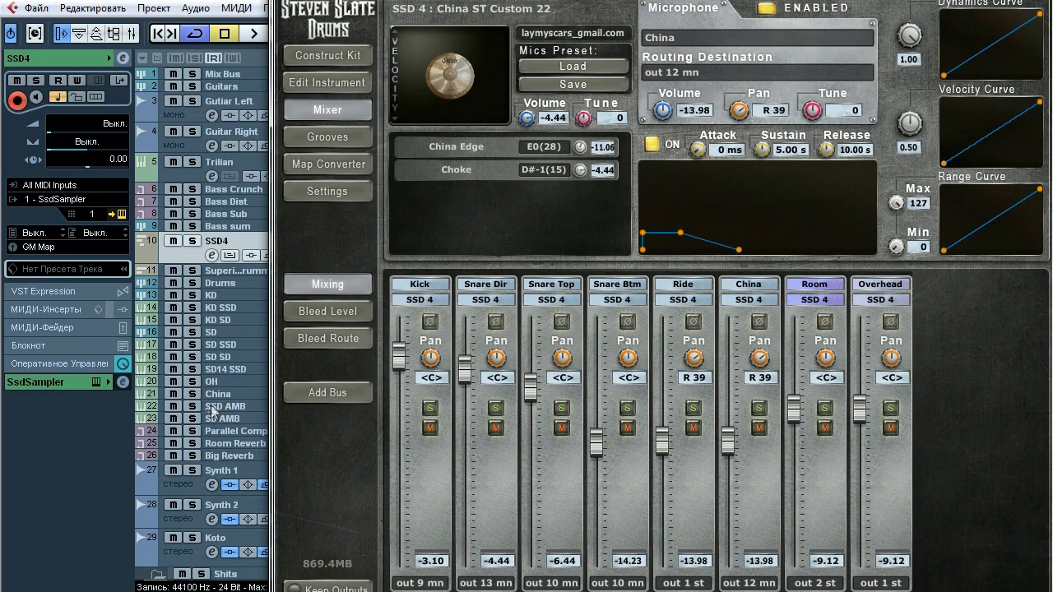
- Open the Superior Drummer track's instrument and examine which snare and kick drum models its kit uses
{"action": "left_click", "coordinate": [220, 271]}
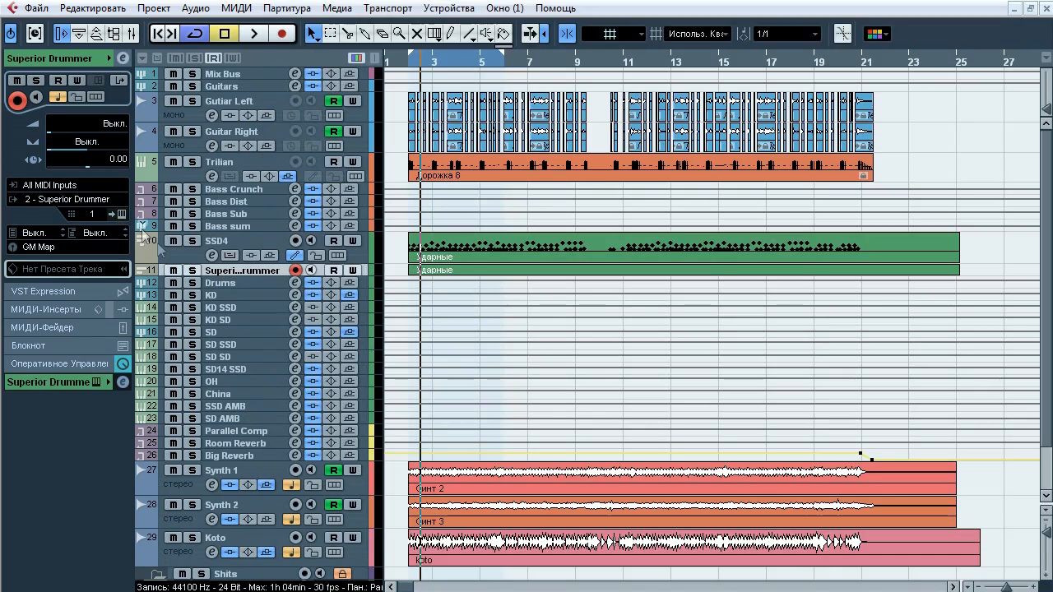
{"action": "left_click", "coordinate": [121, 214]}
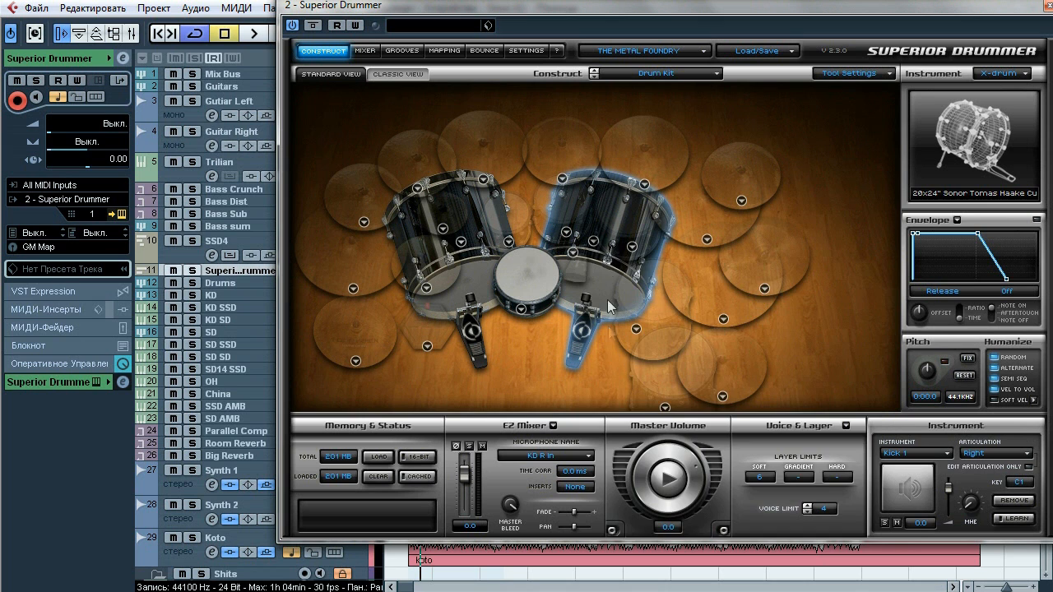
{"action": "left_click", "coordinate": [594, 242]}
{"action": "left_click", "coordinate": [521, 310]}
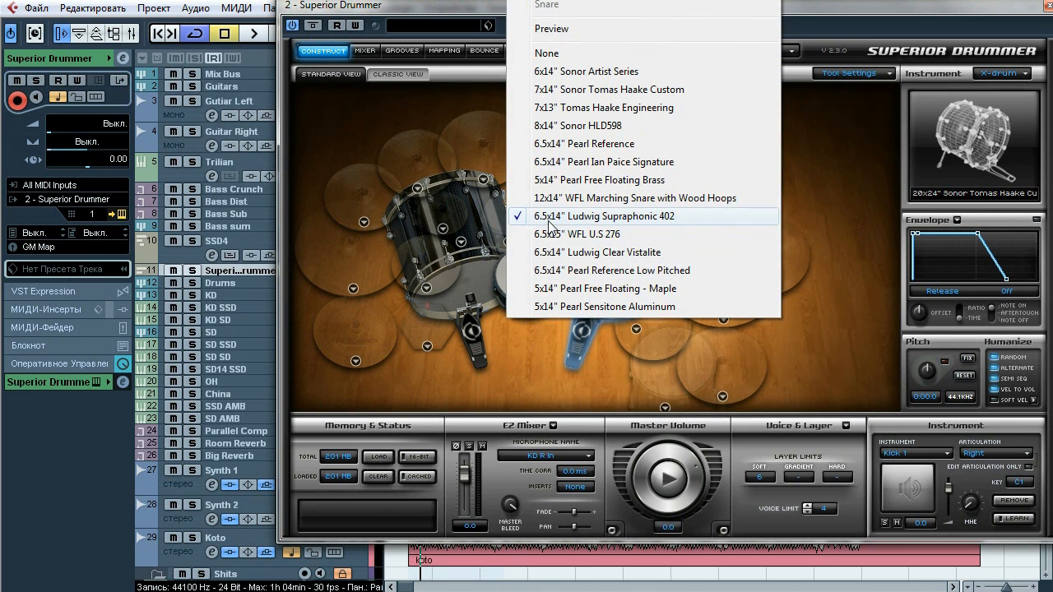
{"action": "left_click", "coordinate": [461, 241]}
{"action": "left_click", "coordinate": [840, 351]}
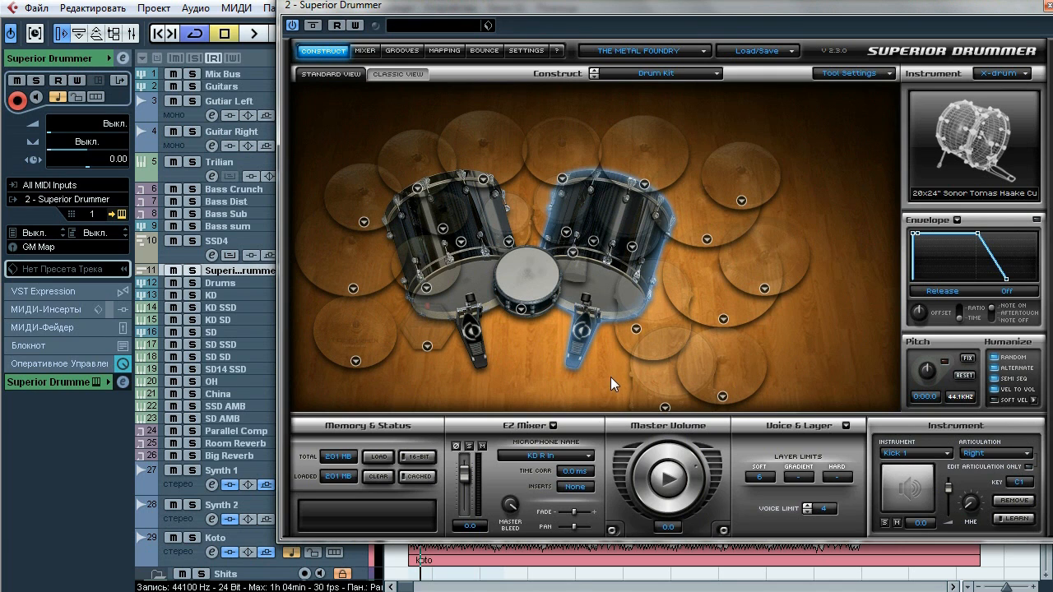
{"action": "left_click", "coordinate": [593, 299]}
- Examine the output routing and levels of the kick, snare and ambience microphones in the Superior Drummer mixer
{"action": "left_click", "coordinate": [372, 52]}
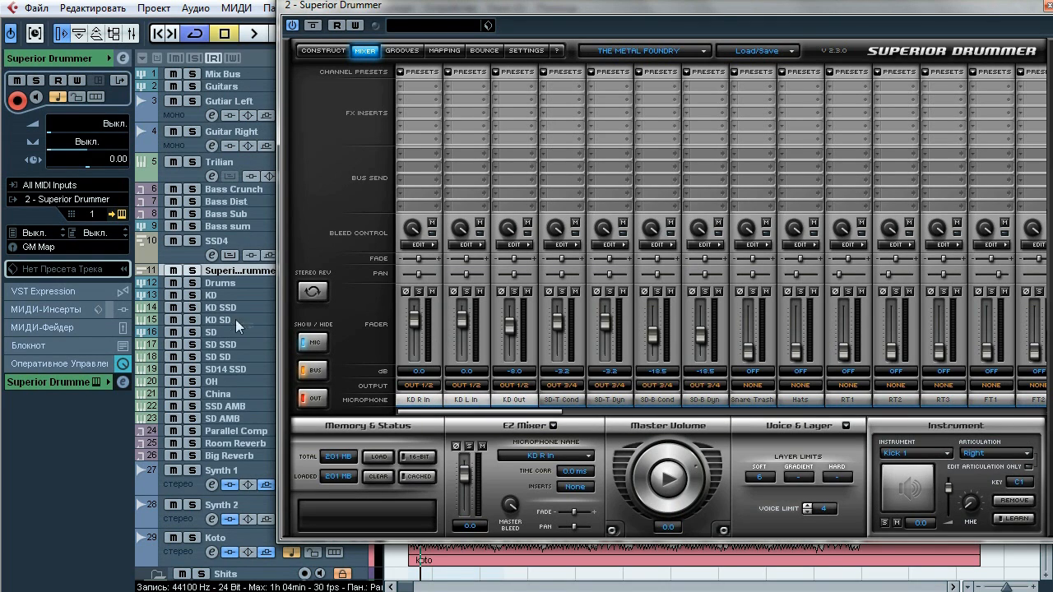
{"action": "left_click_drag", "start_coordinate": [543, 413], "coordinate": [569, 414]}
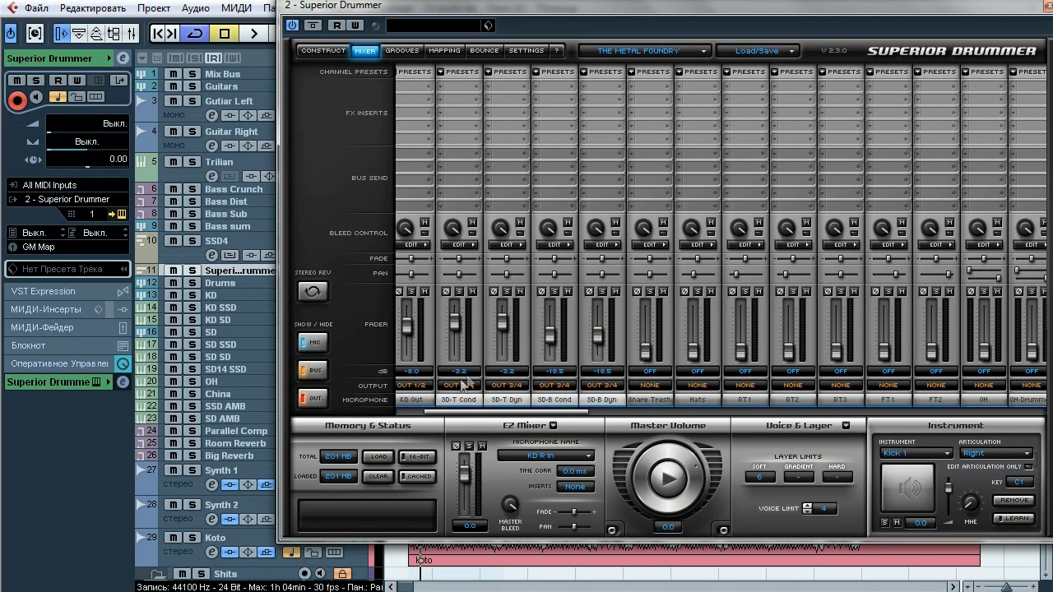
{"action": "left_click_drag", "start_coordinate": [531, 413], "coordinate": [653, 416]}
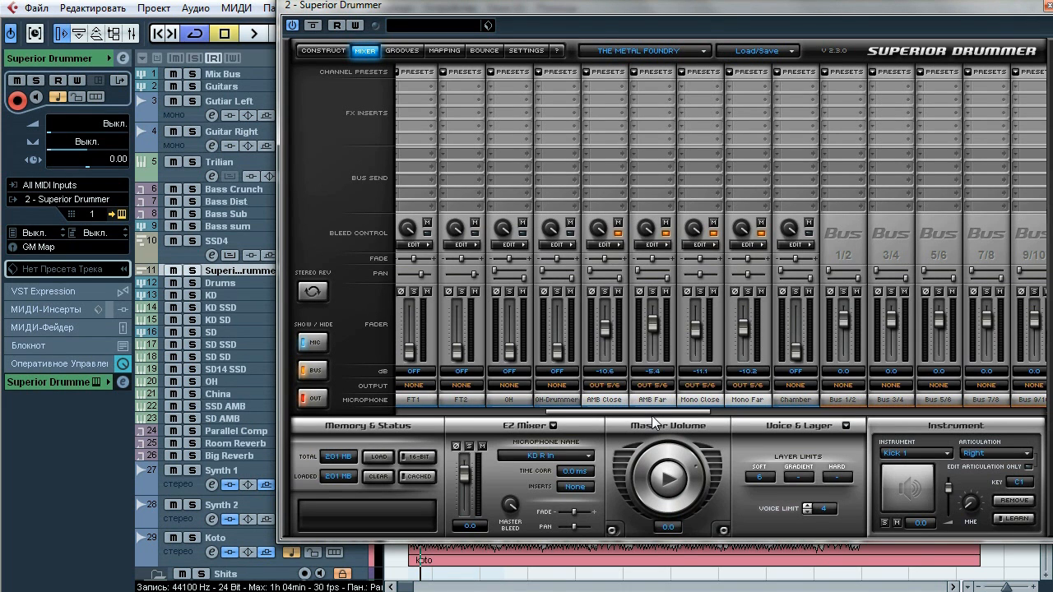
- Show the individual bleed settings of the AMB Close, AMB Far and Mono Close microphones
{"action": "left_click", "coordinate": [614, 245]}
{"action": "left_click", "coordinate": [757, 245]}
{"action": "left_click", "coordinate": [905, 245]}
{"action": "left_click_drag", "start_coordinate": [616, 412], "coordinate": [656, 411]}
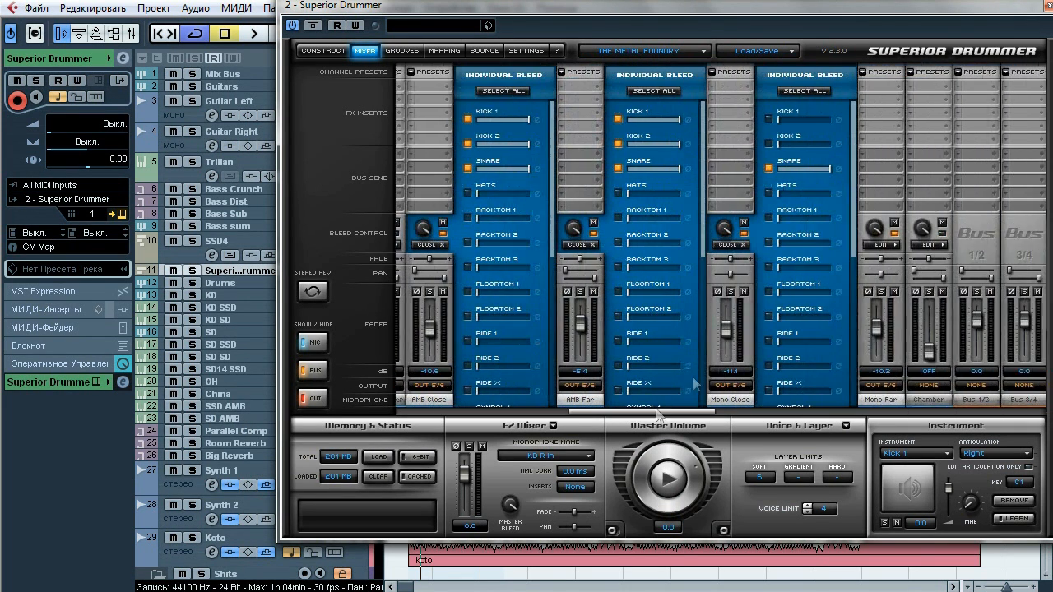
- Show the Mono Far microphone's individual bleed settings, collapse all four ambience bleed lists and close Superior Drummer
{"action": "left_click", "coordinate": [893, 245]}
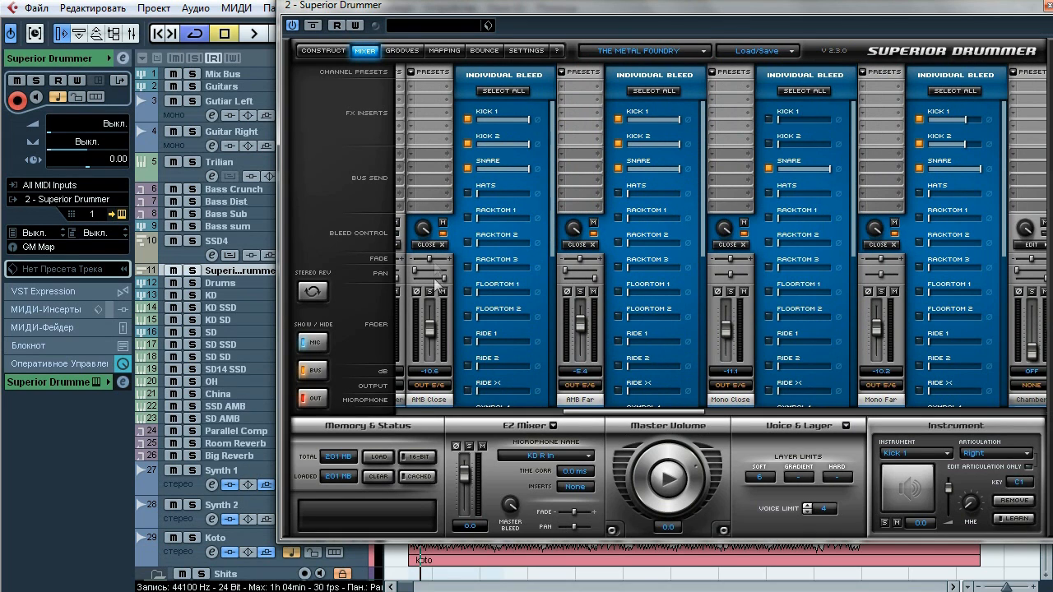
{"action": "left_click", "coordinate": [429, 244]}
{"action": "left_click", "coordinate": [477, 244]}
{"action": "left_click", "coordinate": [525, 244]}
{"action": "left_click", "coordinate": [572, 245]}
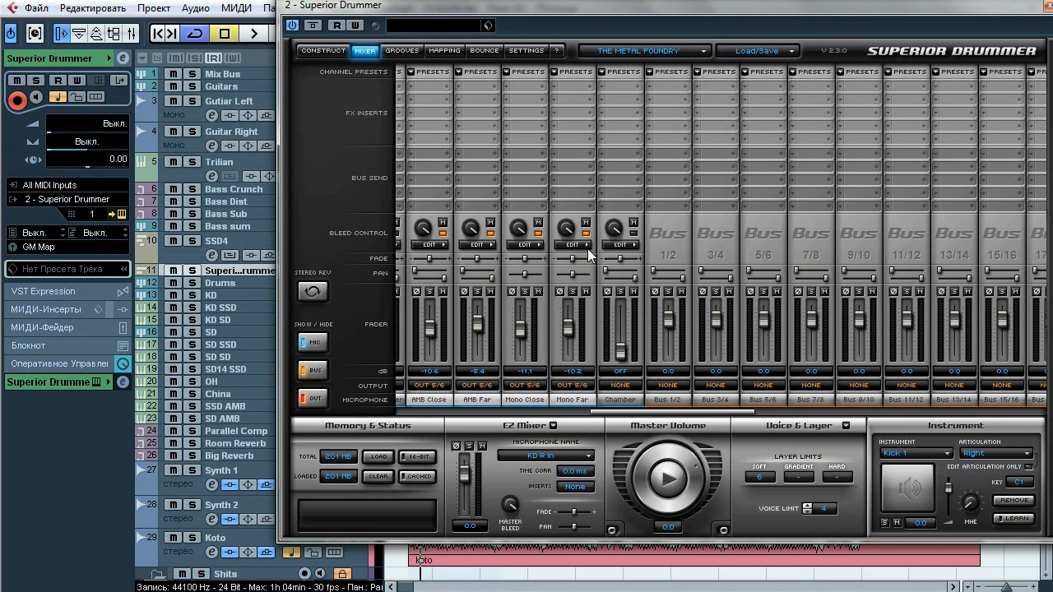
{"action": "left_click", "coordinate": [1046, 7]}
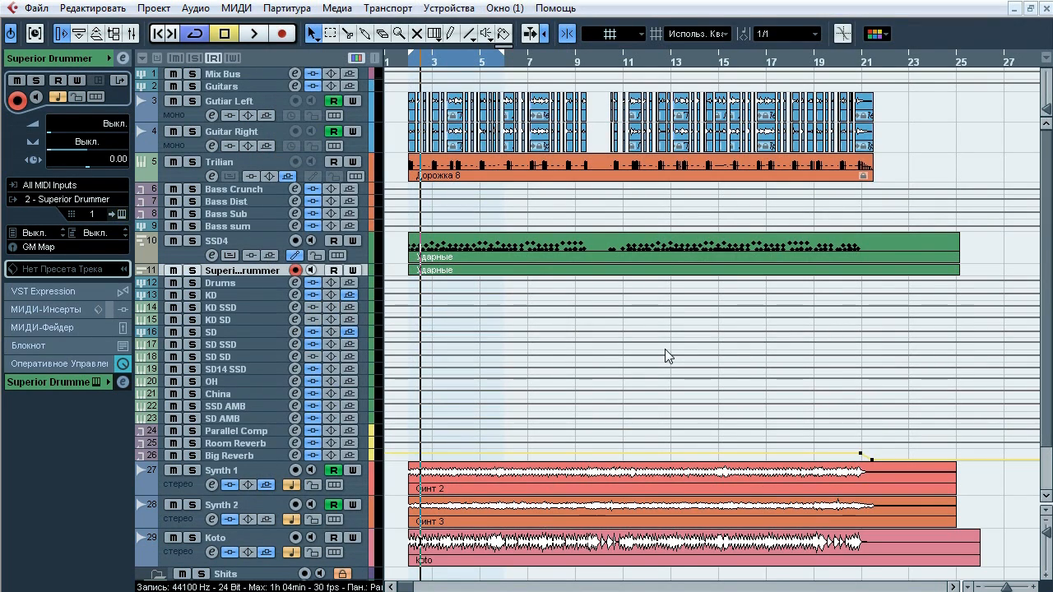
- Check the output routing of the KD SSD and KD SD tracks, the KD group and the Drums group
{"action": "left_click", "coordinate": [245, 309]}
{"action": "left_click", "coordinate": [53, 58]}
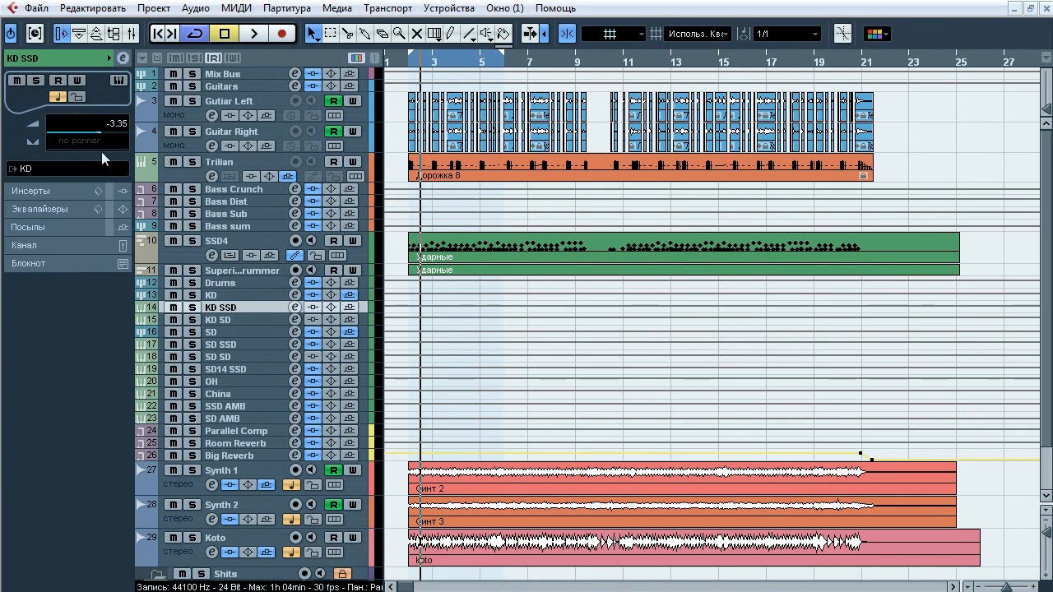
{"action": "left_click", "coordinate": [233, 321], "text": "shift"}
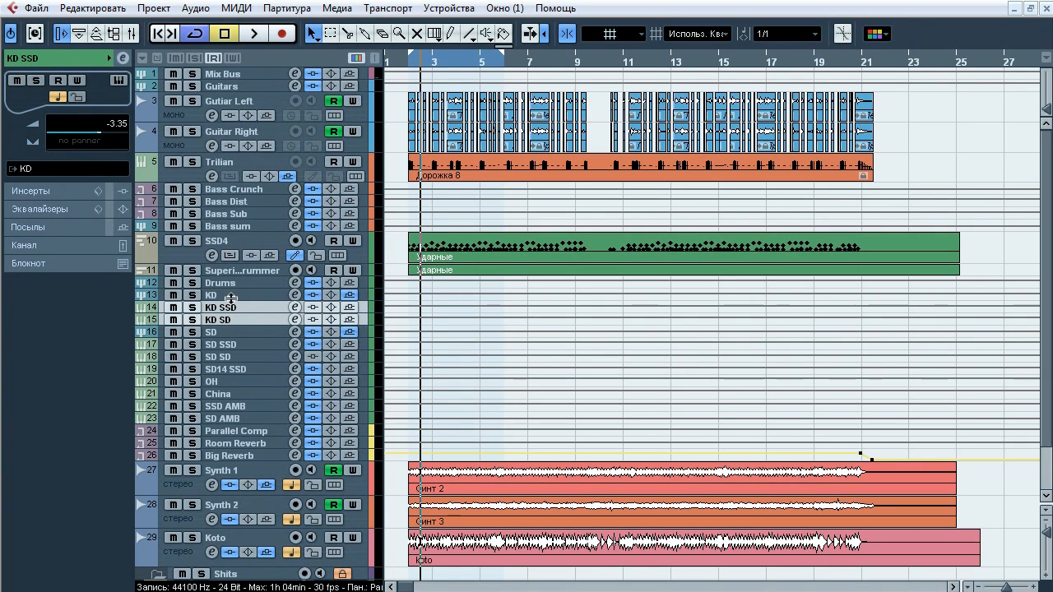
{"action": "left_click", "coordinate": [222, 296]}
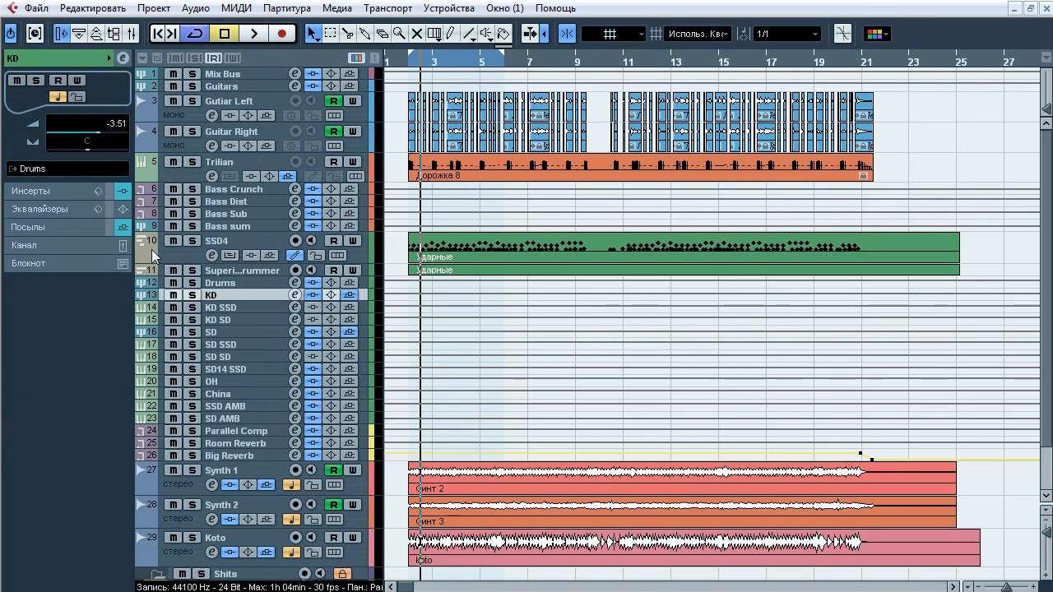
{"action": "left_click", "coordinate": [234, 287]}
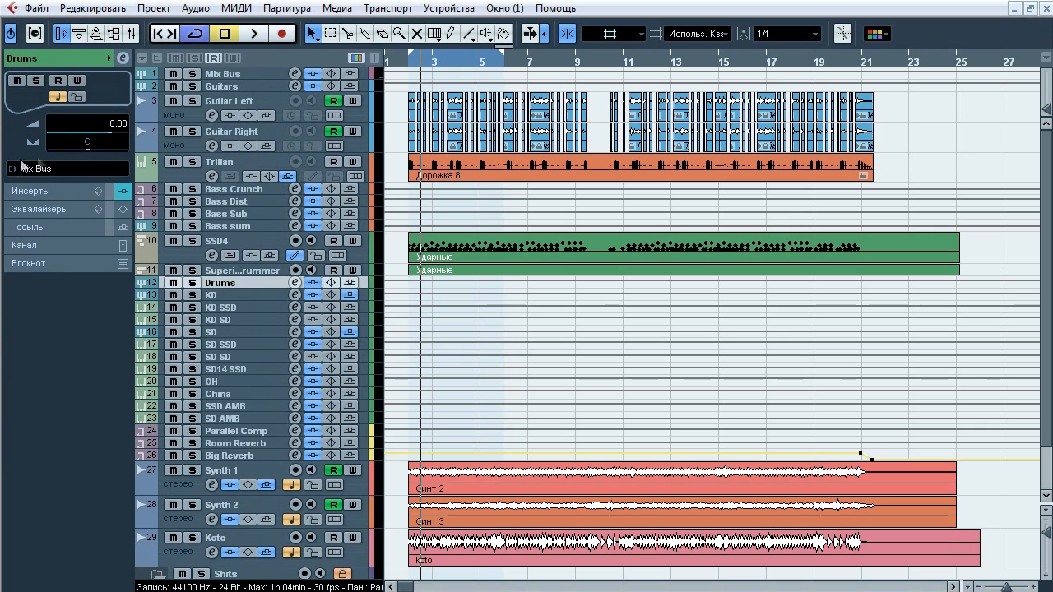
- Check the output routing of the SD SSD, SD SD, SD and SD14 SSD tracks and of the tracks from OH to SD AMB
{"action": "left_click", "coordinate": [239, 345]}
{"action": "left_click", "coordinate": [236, 354], "text": "ctrl"}
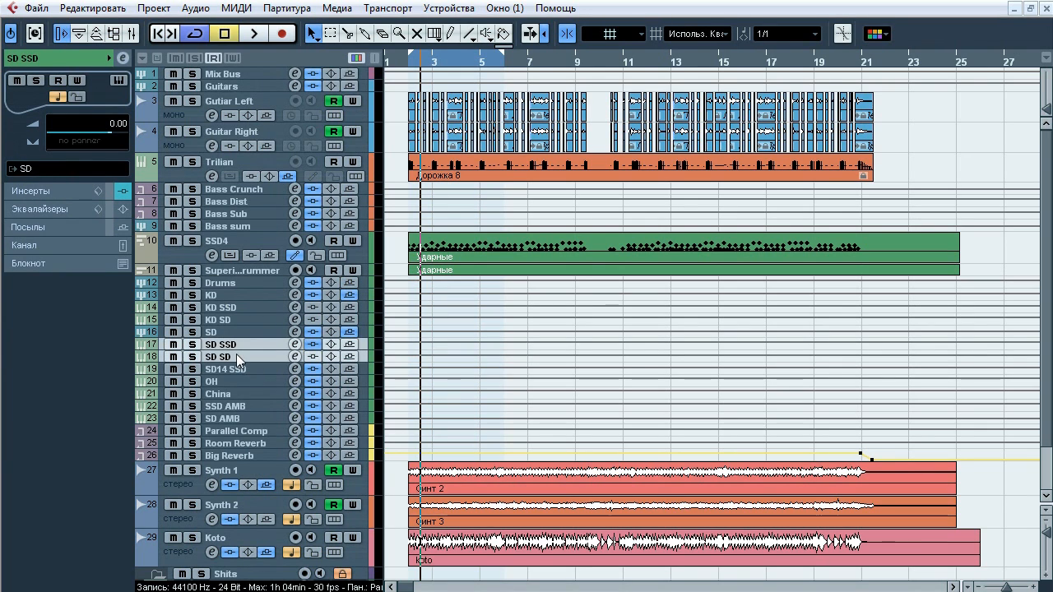
{"action": "left_click", "coordinate": [219, 333]}
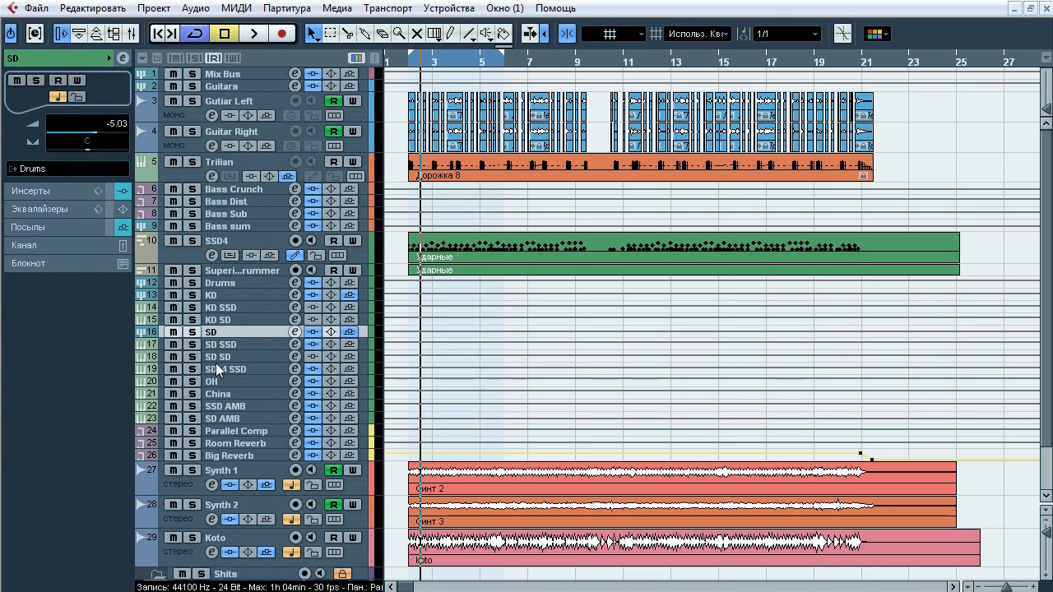
{"action": "left_click", "coordinate": [218, 366]}
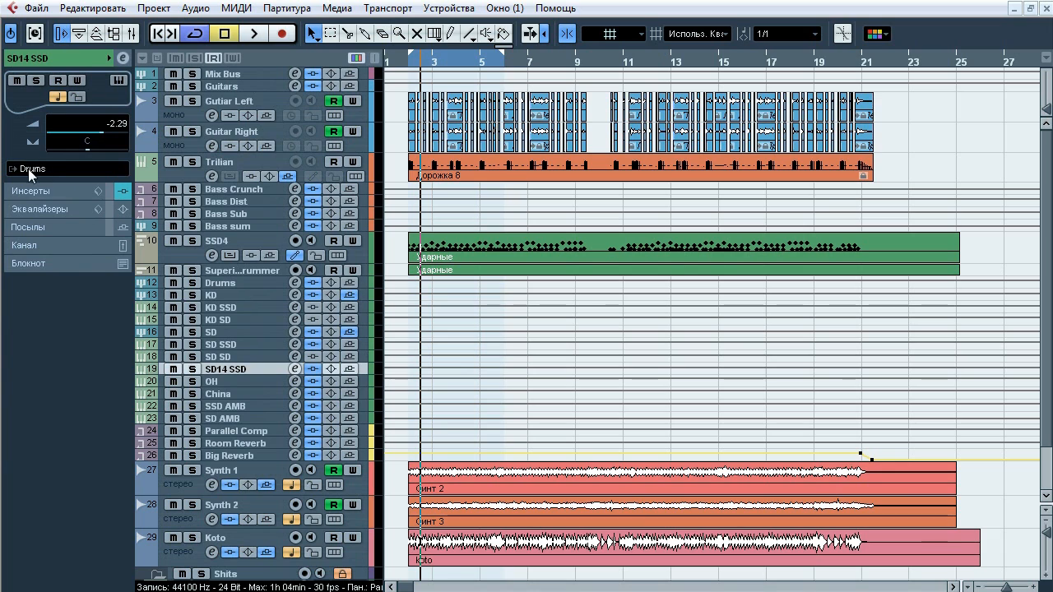
{"action": "left_click", "coordinate": [232, 380]}
{"action": "left_click", "coordinate": [233, 418], "text": "shift"}
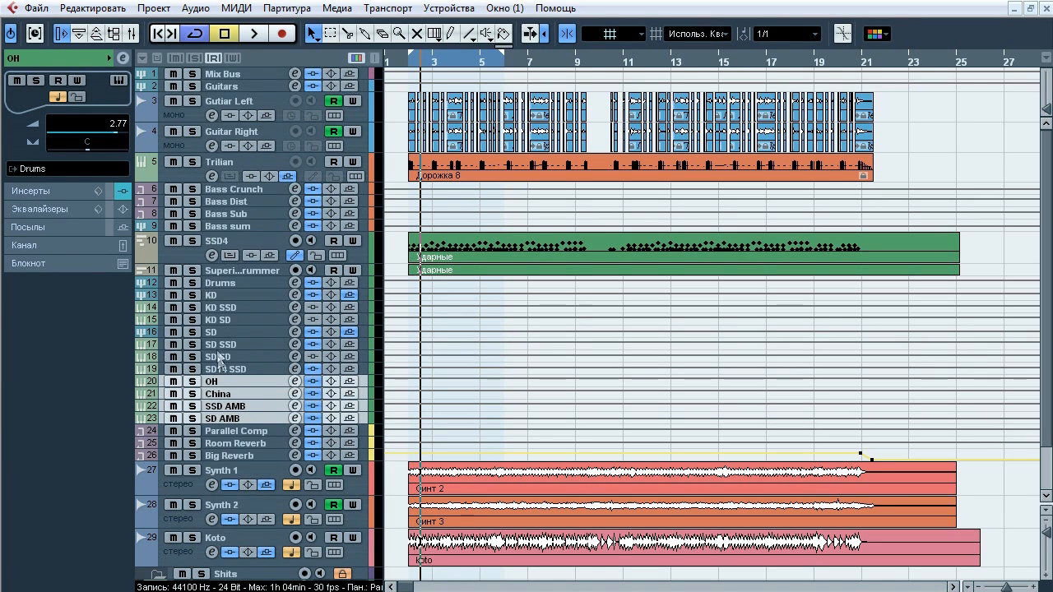
- Solo the KD group and play the opening bars, comparing it with the full mix by toggling the solo
{"action": "left_click", "coordinate": [192, 296]}
{"action": "left_click", "coordinate": [410, 63]}
{"action": "left_click", "coordinate": [241, 292]}
{"action": "key", "text": "space"}
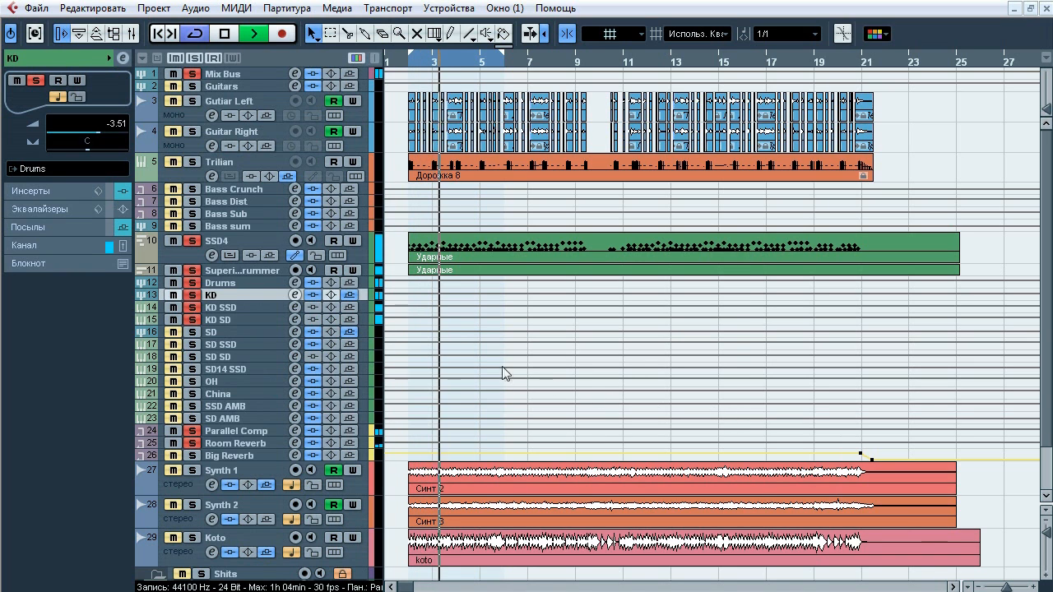
{"action": "left_click", "coordinate": [192, 296]}
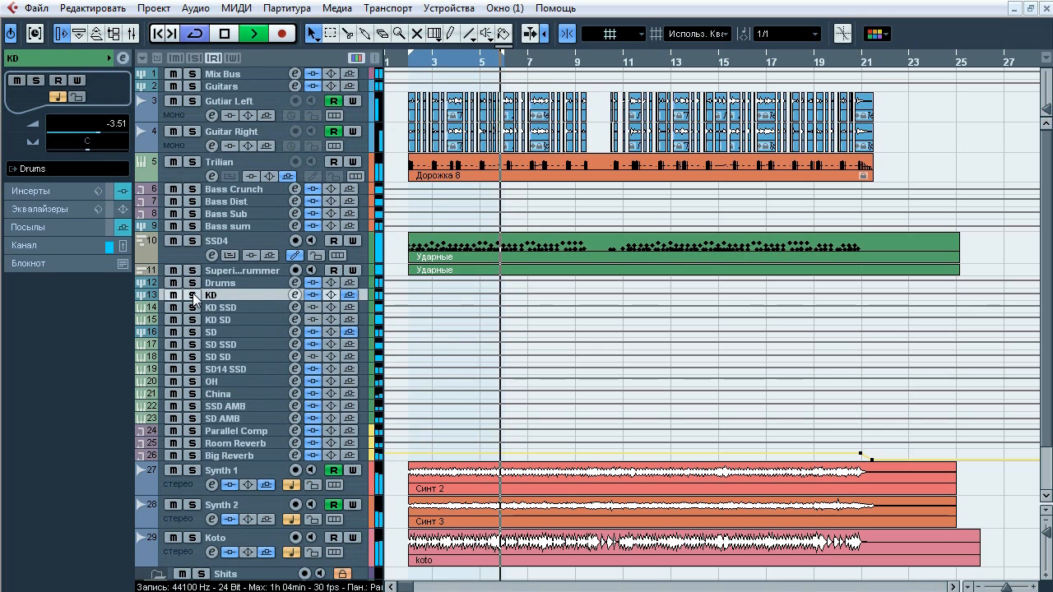
{"action": "left_click", "coordinate": [191, 295]}
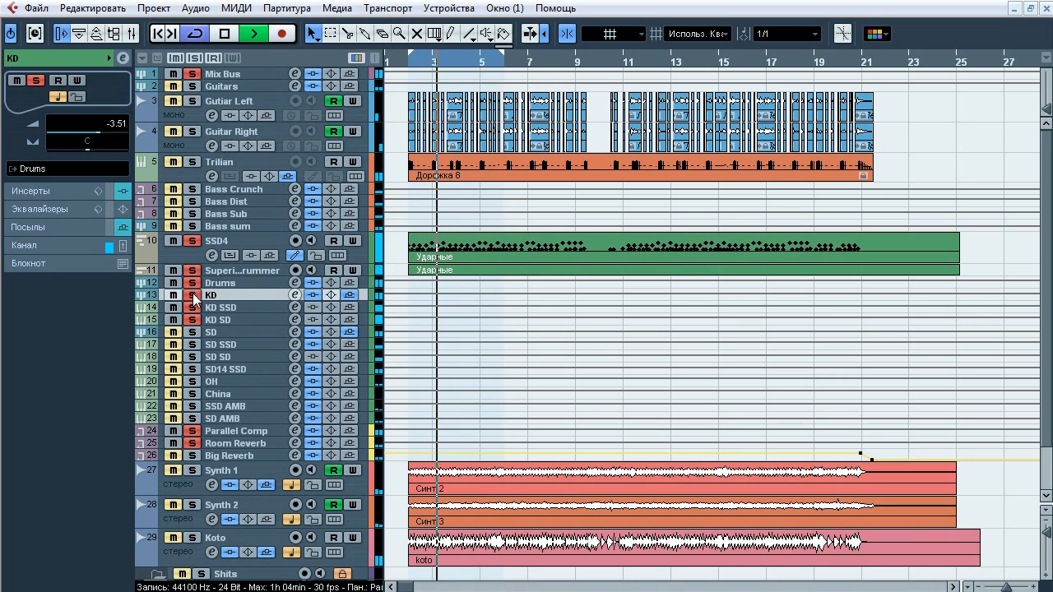
{"action": "left_click", "coordinate": [191, 295]}
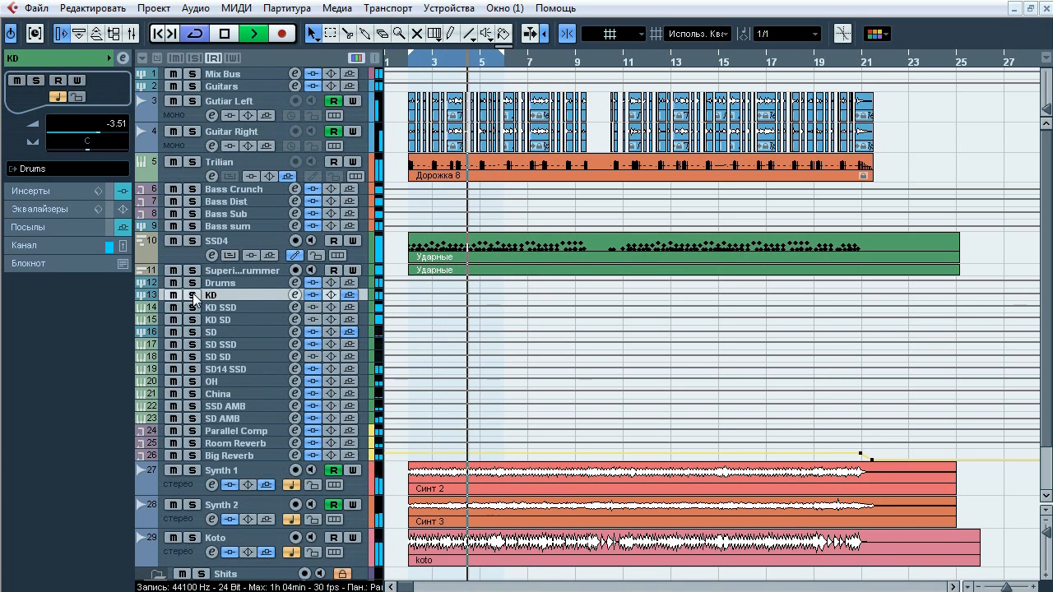
{"action": "left_click", "coordinate": [192, 295]}
{"action": "key", "text": "space"}
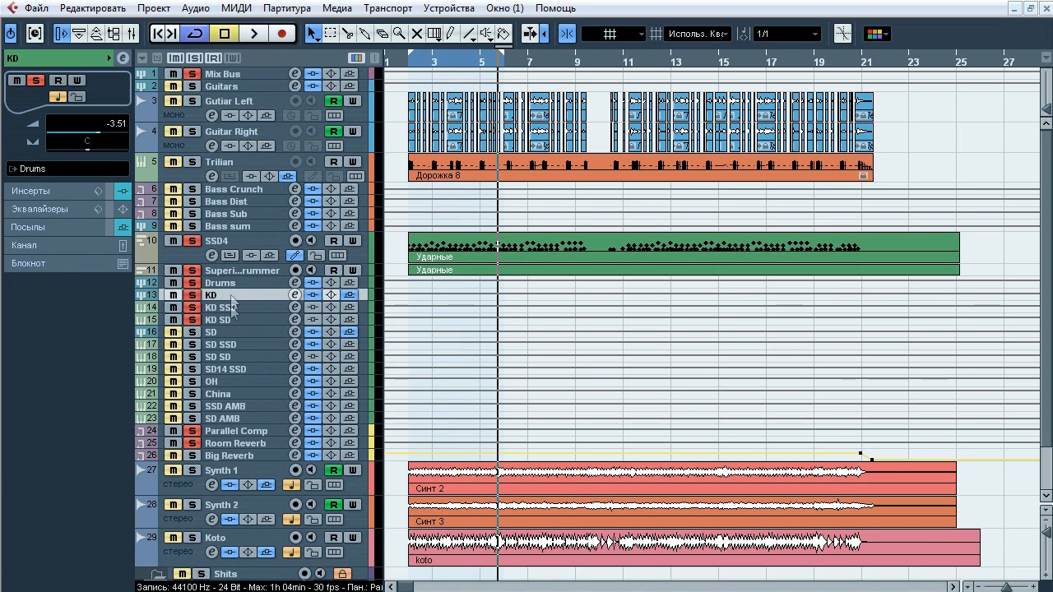
- Inspect the insert effects of the KD SSD and KD SD tracks and of the KD group
{"action": "left_click", "coordinate": [230, 305]}
{"action": "left_click", "coordinate": [49, 191]}
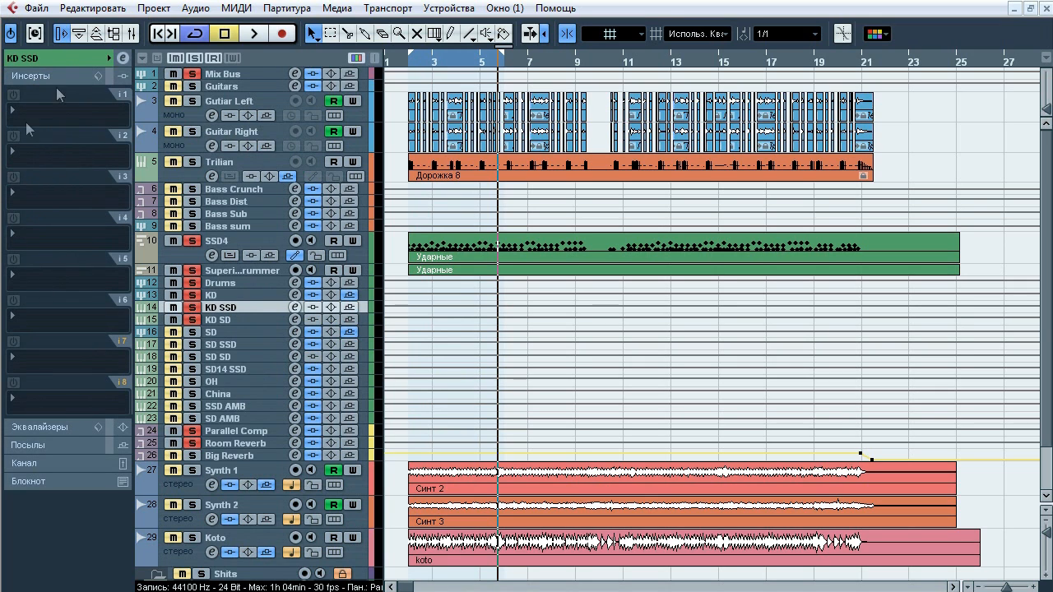
{"action": "left_click", "coordinate": [228, 319]}
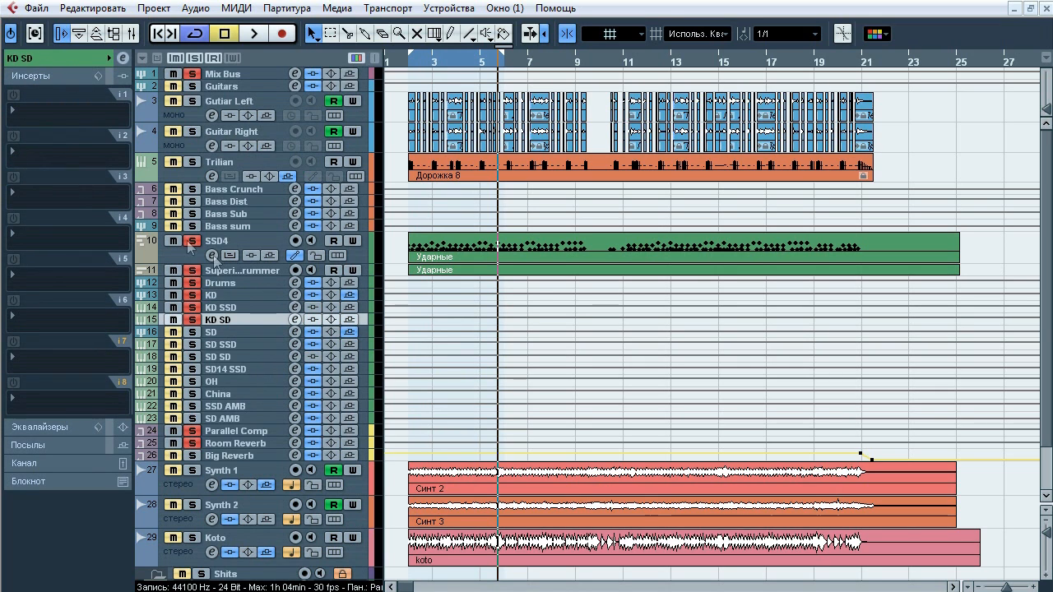
{"action": "left_click", "coordinate": [231, 296]}
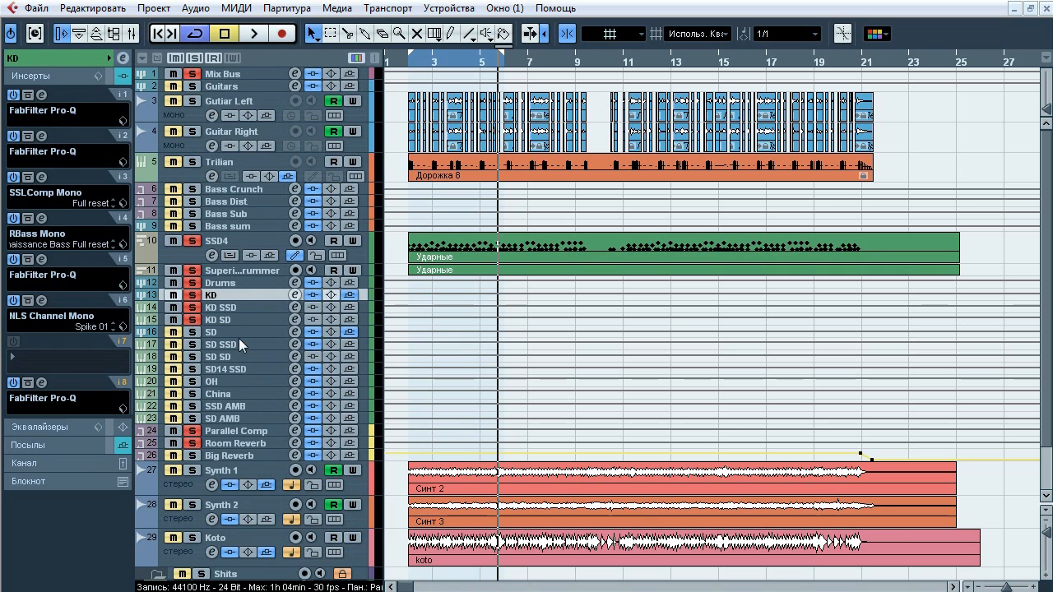
- Examine the first FabFilter Pro-Q on the KD group, comparing its bypassed and active sound during playback, and close it
{"action": "left_click", "coordinate": [42, 95]}
{"action": "left_click", "coordinate": [436, 367]}
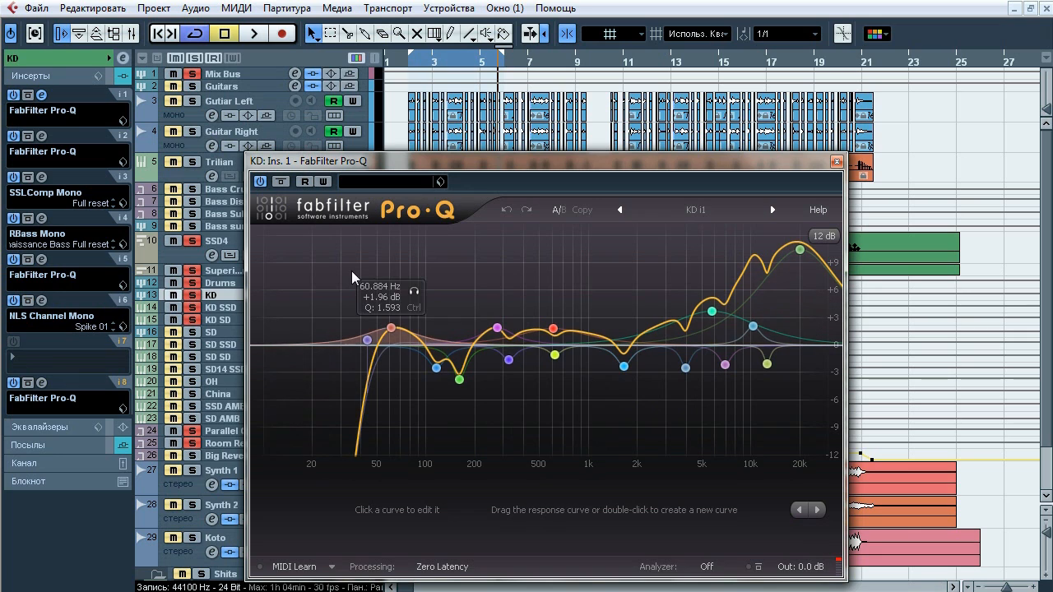
{"action": "key", "text": "space"}
{"action": "left_click", "coordinate": [280, 182]}
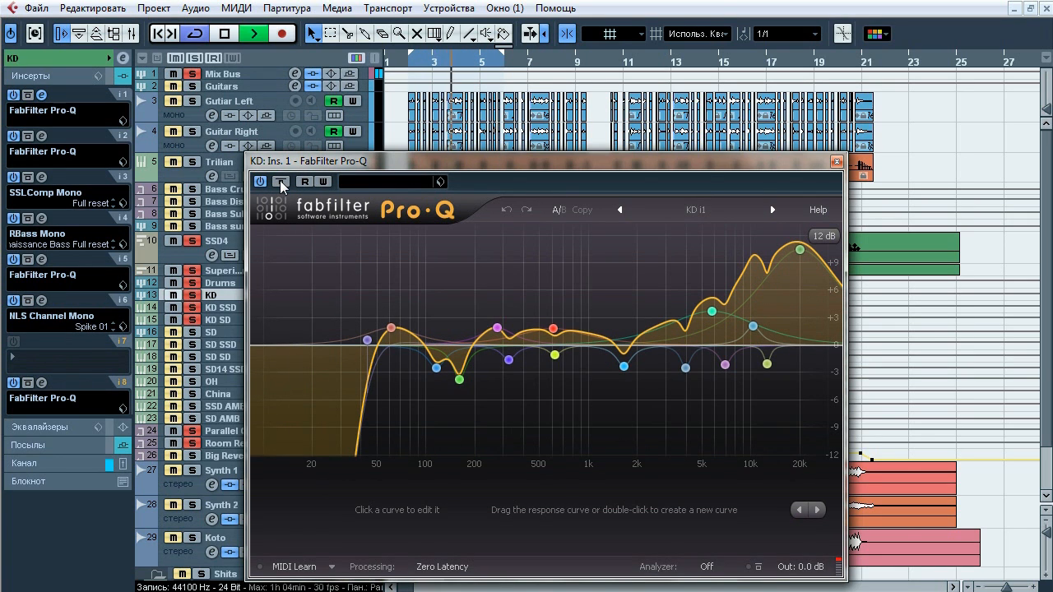
{"action": "left_click", "coordinate": [280, 182]}
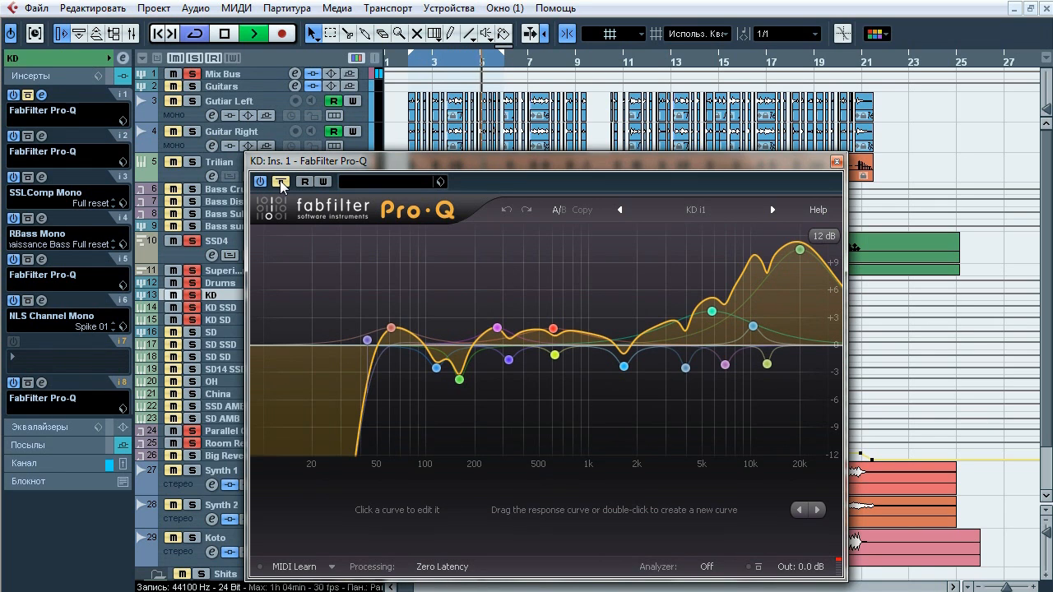
{"action": "left_click", "coordinate": [280, 182]}
{"action": "key", "text": "space"}
{"action": "left_click", "coordinate": [837, 161]}
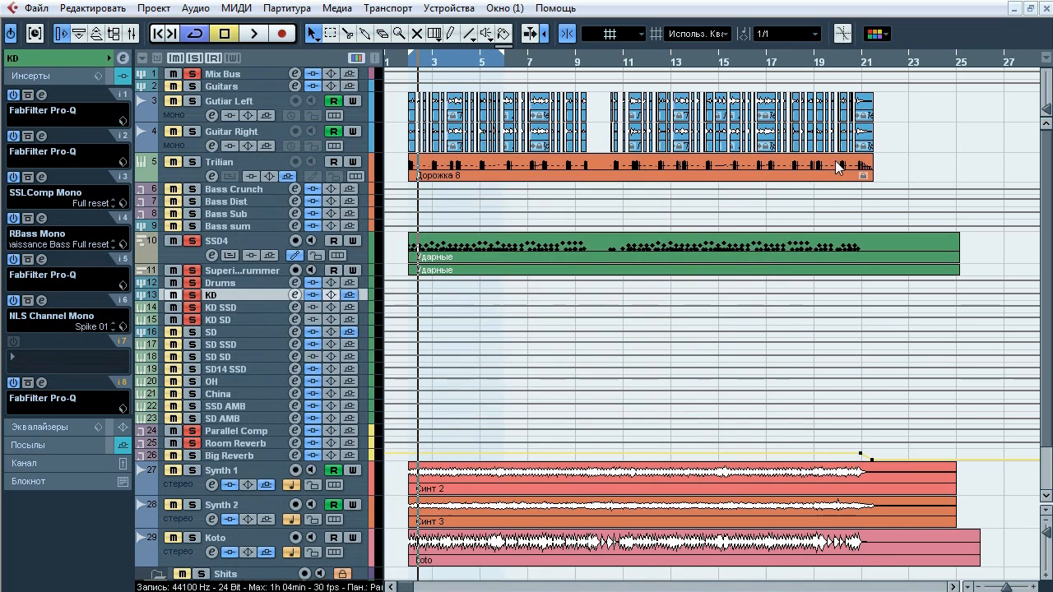
- Open the second FabFilter Pro-Q on the KD group and compare its bypassed and active sound during playback
{"action": "left_click", "coordinate": [42, 137]}
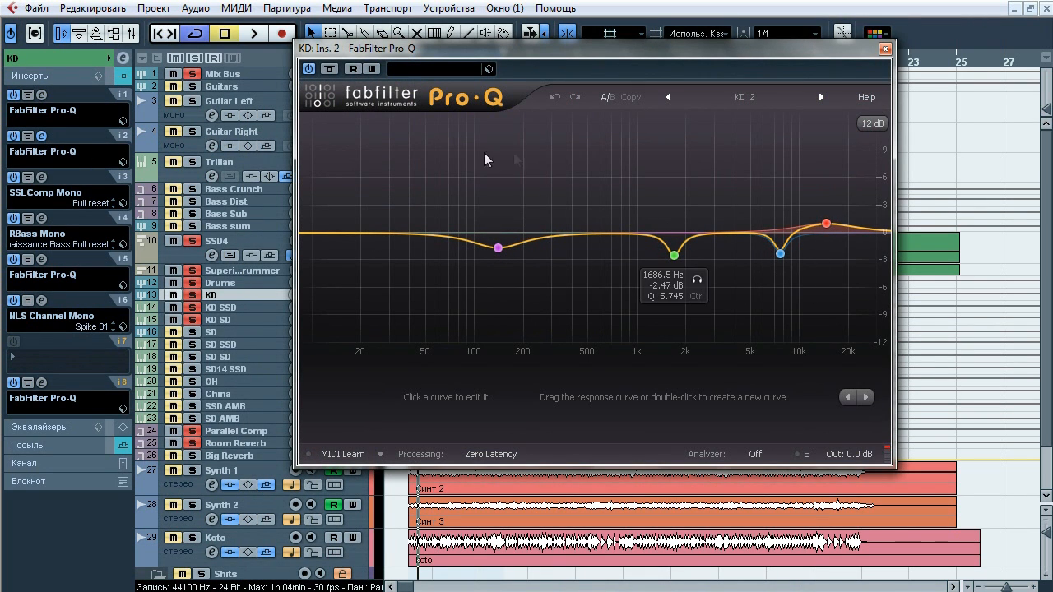
{"action": "key", "text": "space"}
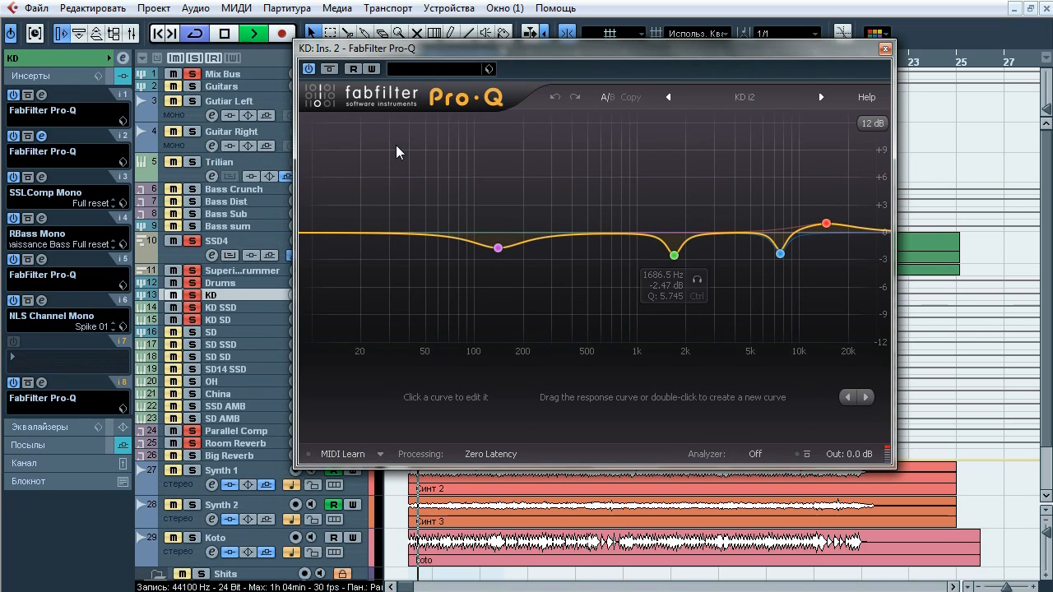
{"action": "left_click", "coordinate": [329, 69]}
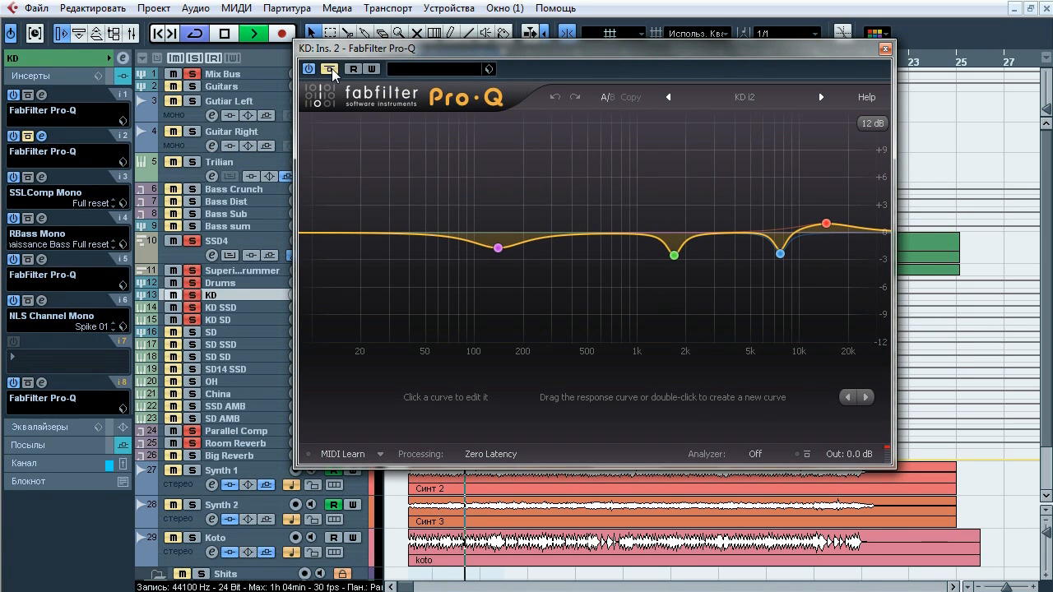
{"action": "left_click", "coordinate": [330, 69]}
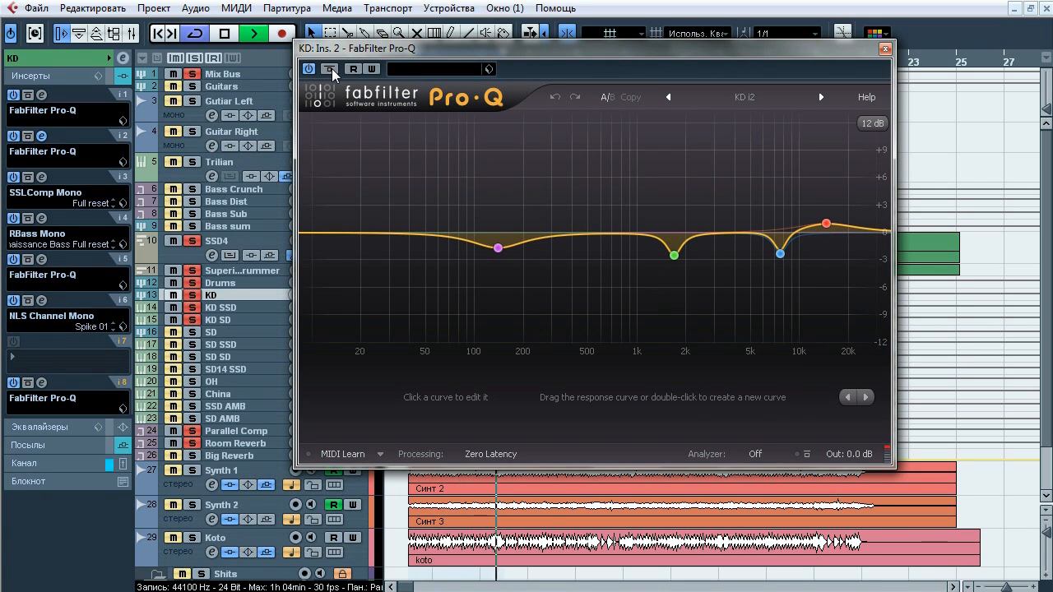
{"action": "left_click", "coordinate": [330, 70]}
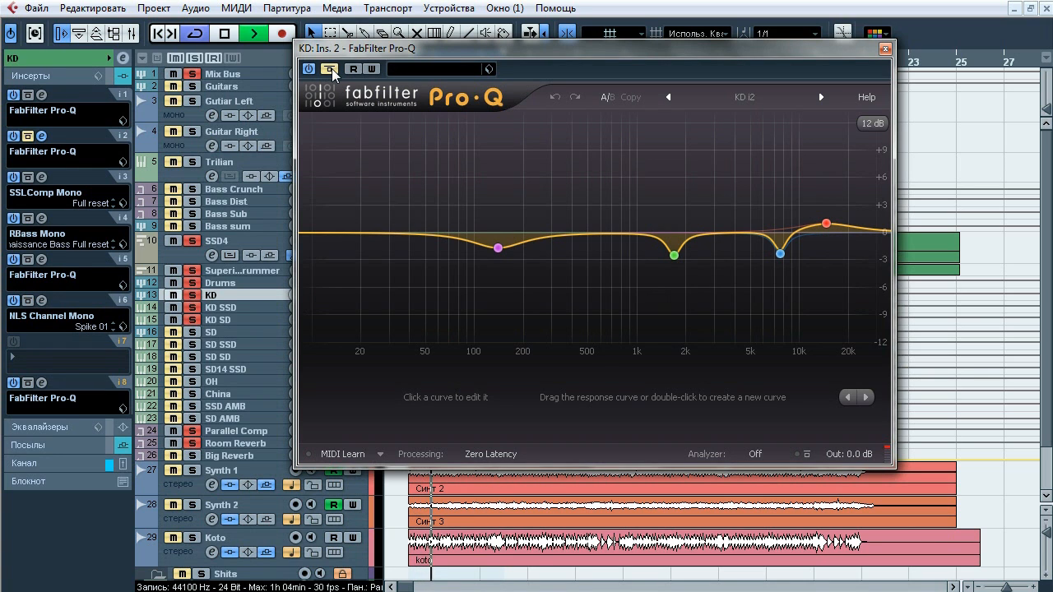
{"action": "left_click", "coordinate": [330, 70]}
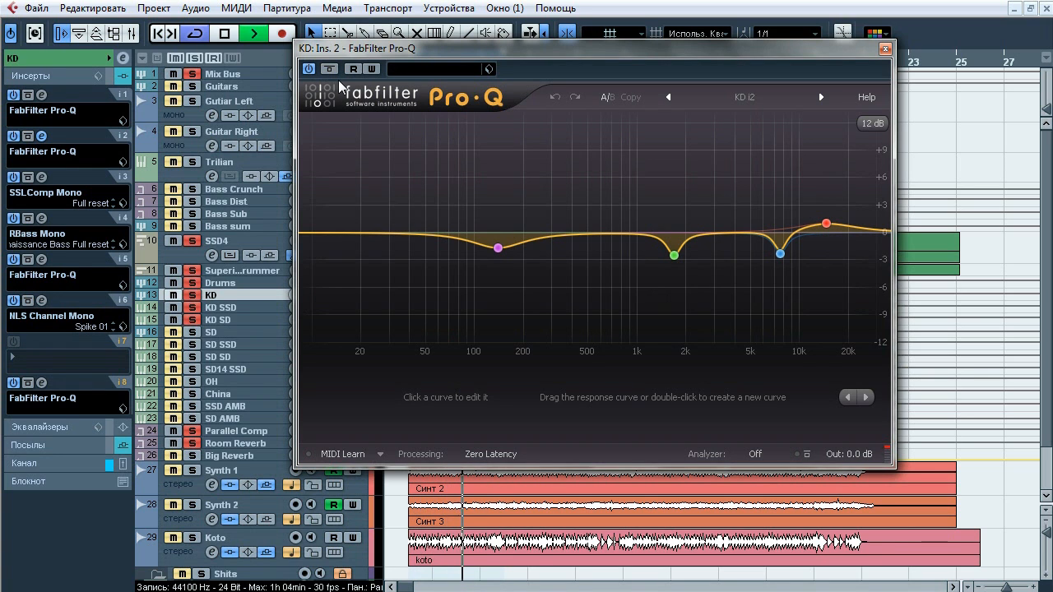
- Audition the second Pro-Q's EQ bands one by one, including the 139 Hz, 1686 Hz and 7583 Hz cuts, and close the plug-in
{"action": "left_click", "coordinate": [520, 272]}
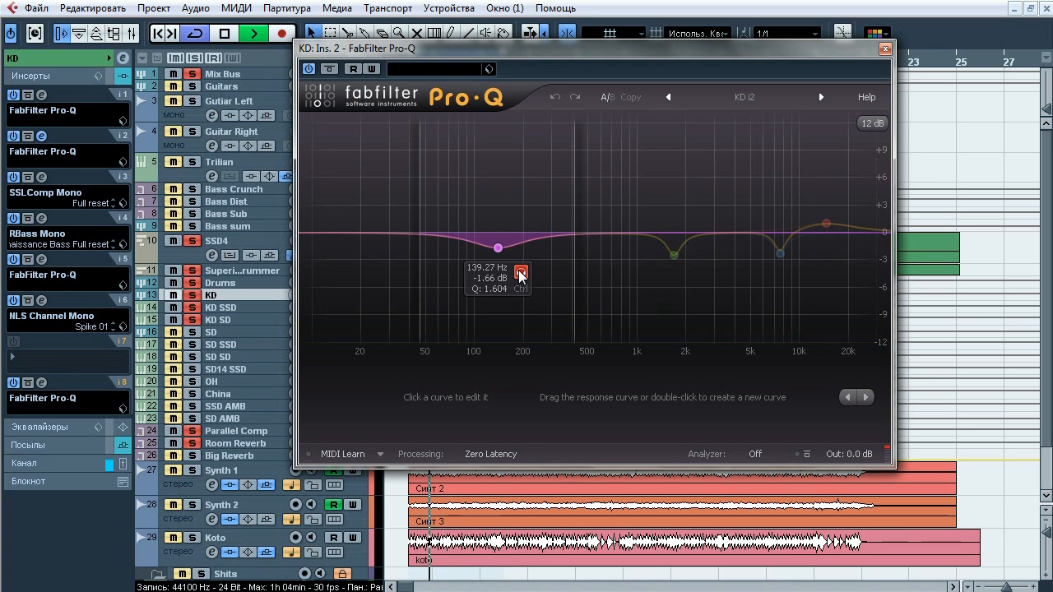
{"action": "left_click", "coordinate": [697, 281]}
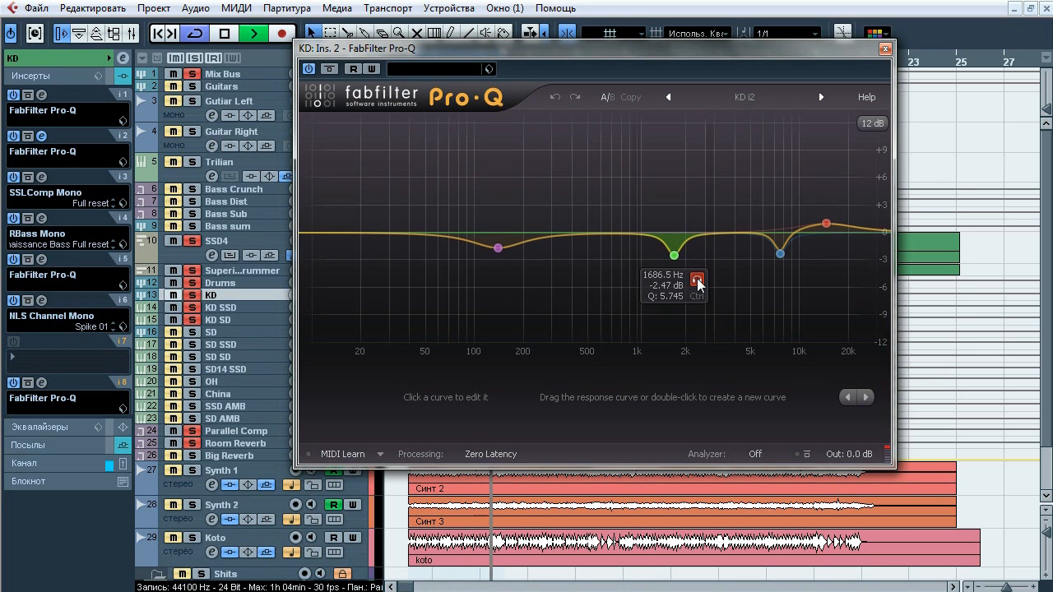
{"action": "left_click", "coordinate": [802, 279]}
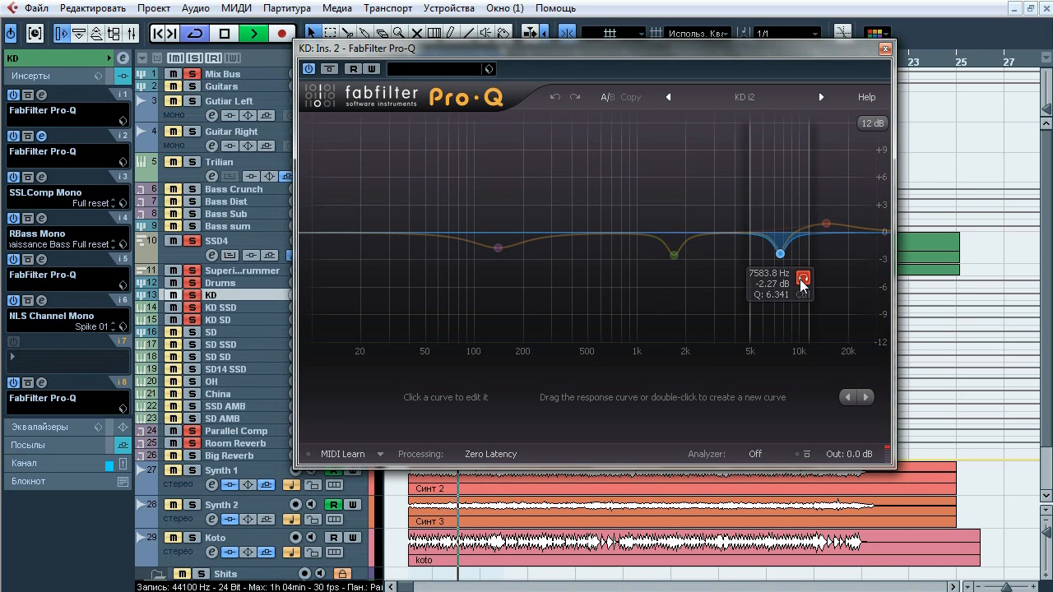
{"action": "left_click", "coordinate": [848, 187]}
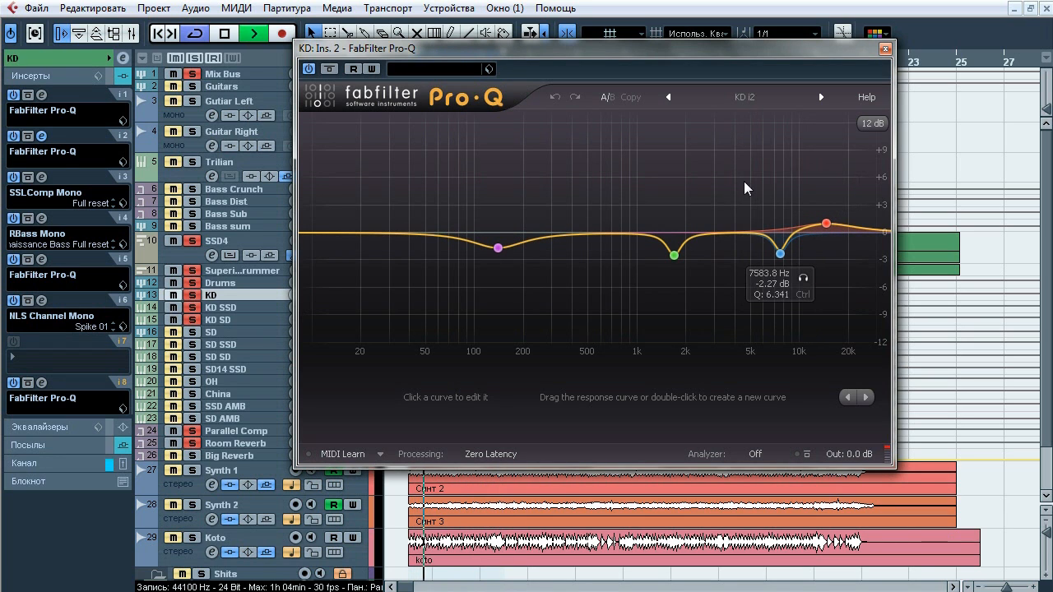
{"action": "key", "text": "space"}
{"action": "left_click", "coordinate": [885, 49]}
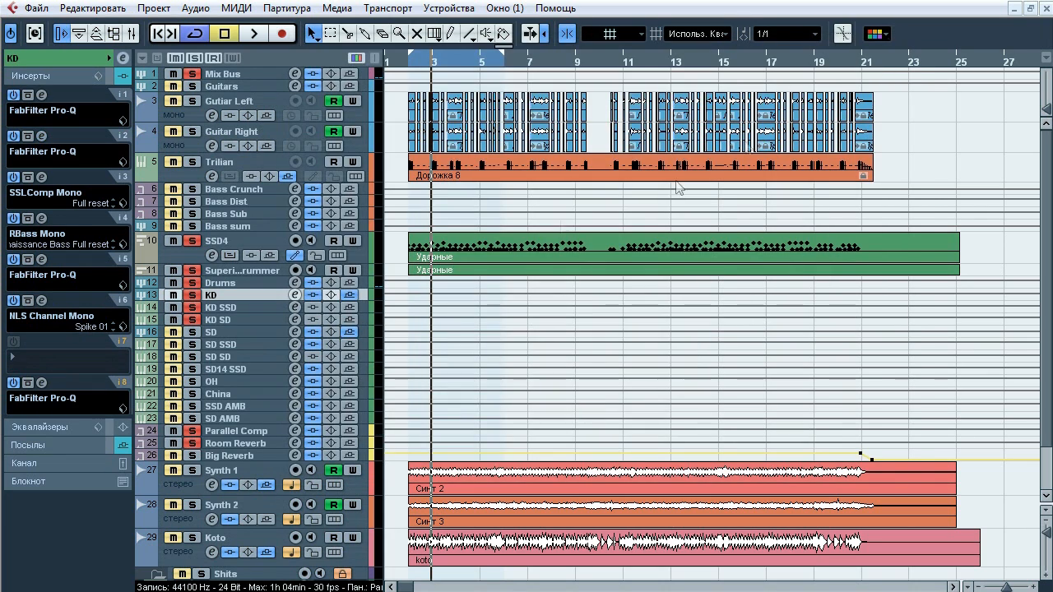
- Open the SSLComp Mono compressor on the KD group, compare its bypassed and active sound during playback, and close it
{"action": "left_click", "coordinate": [41, 177]}
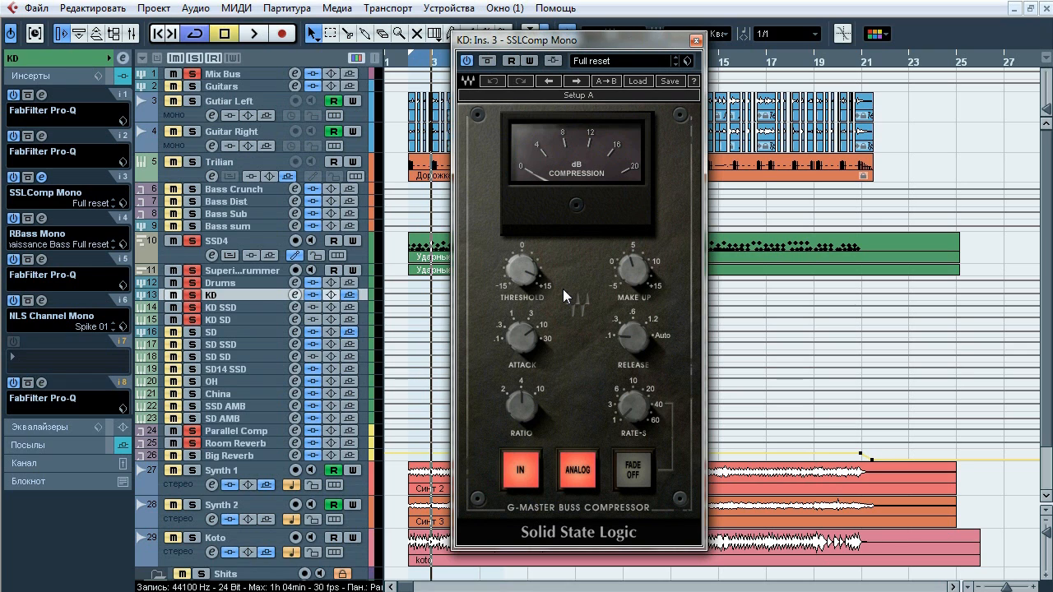
{"action": "key", "text": "space"}
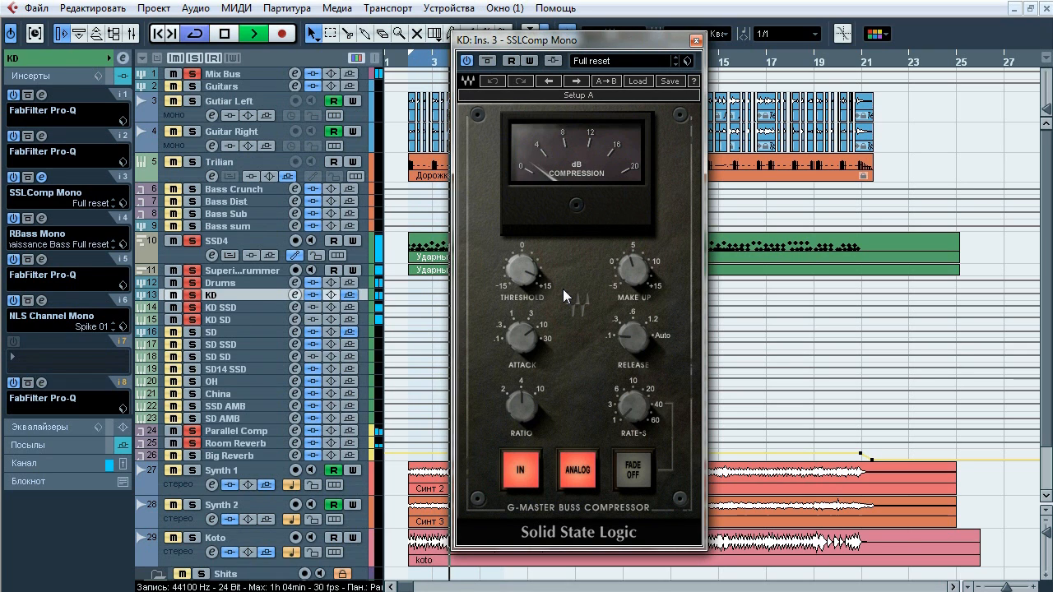
{"action": "left_click", "coordinate": [487, 61]}
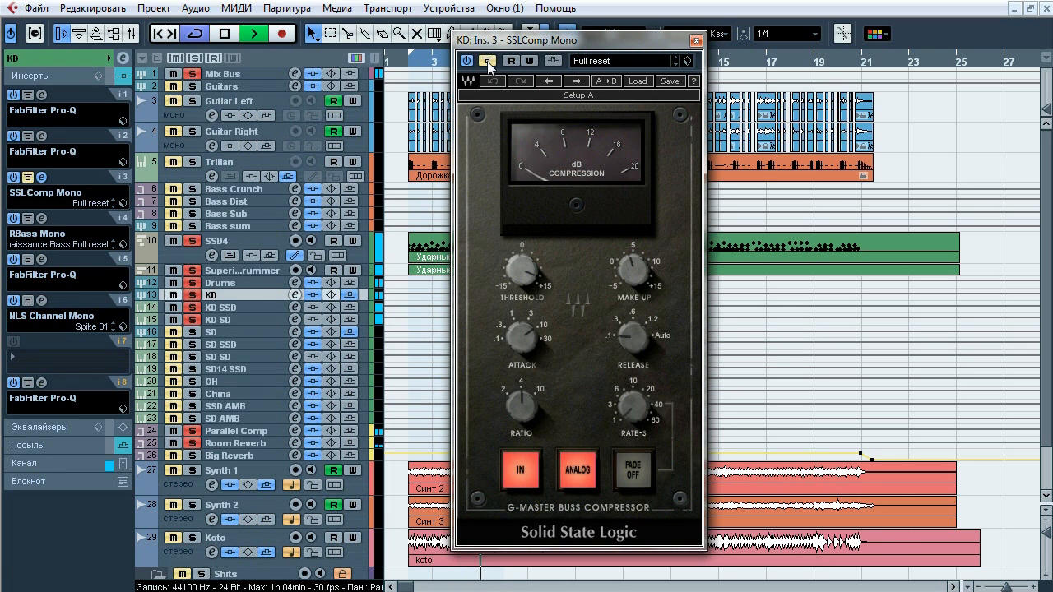
{"action": "left_click", "coordinate": [487, 61]}
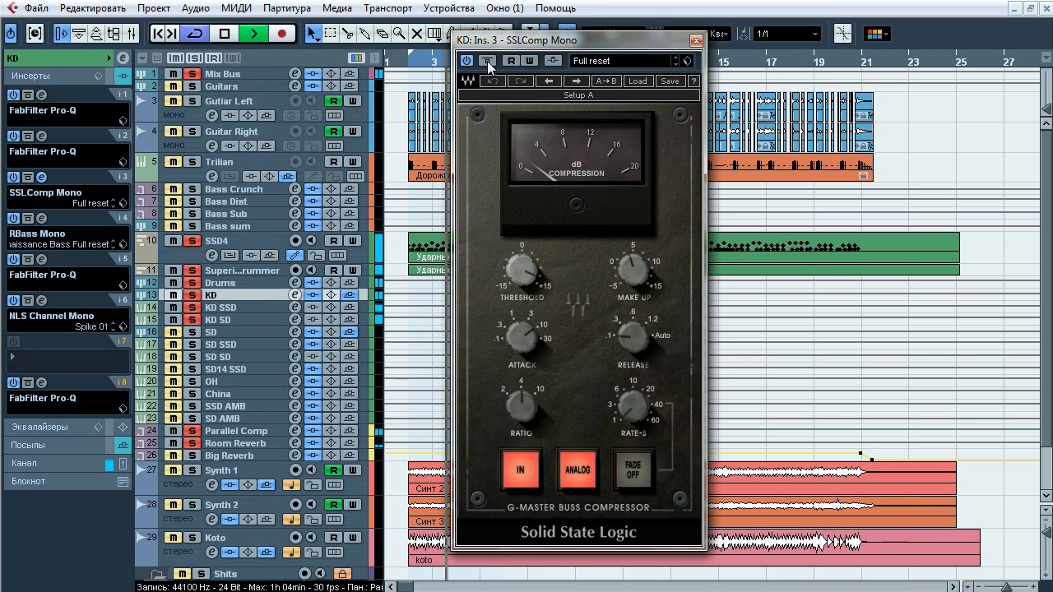
{"action": "left_click", "coordinate": [487, 61]}
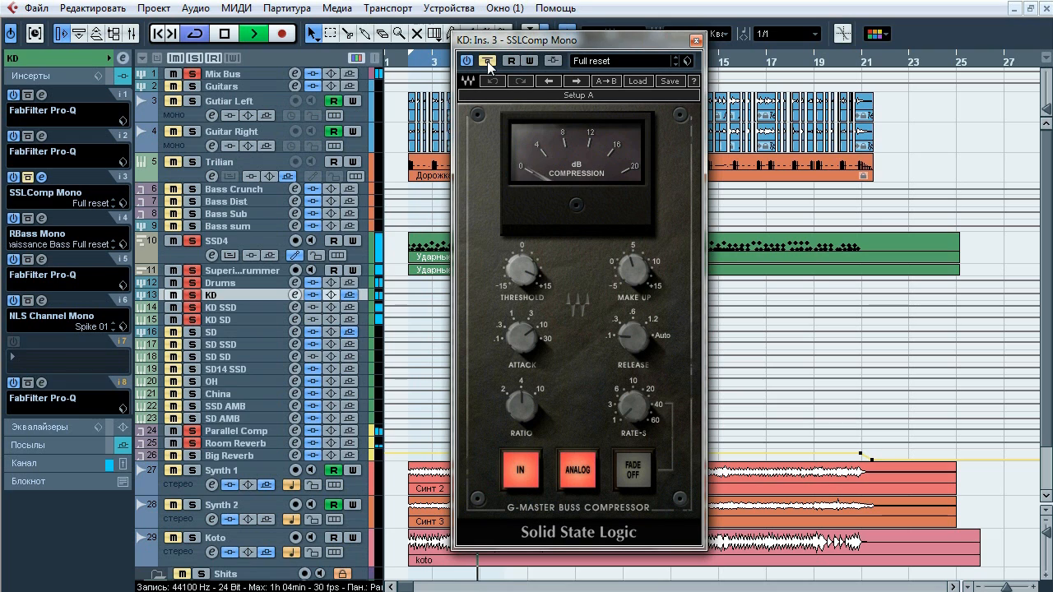
{"action": "left_click", "coordinate": [487, 60]}
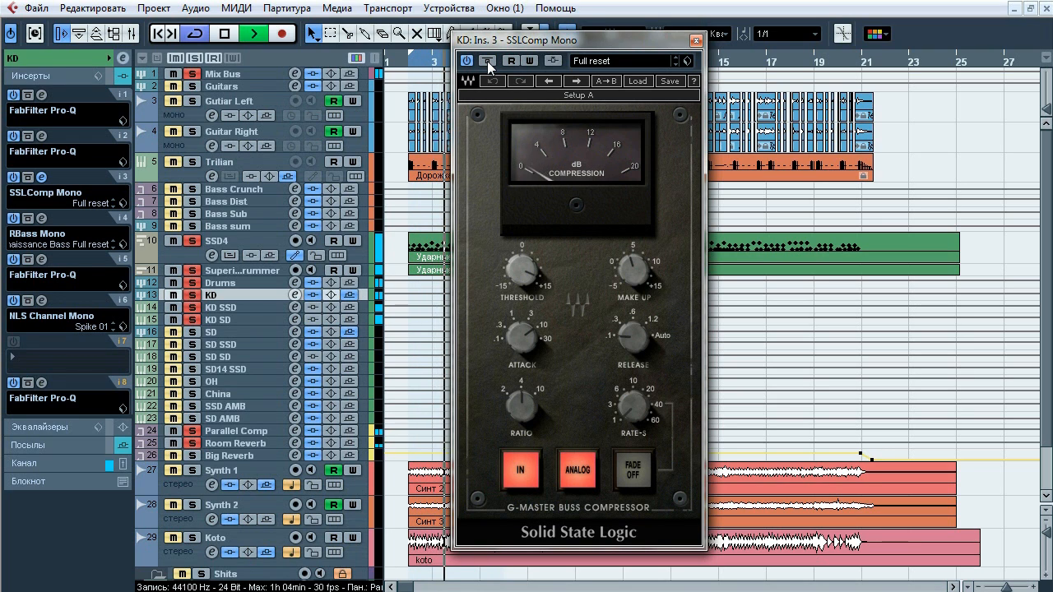
{"action": "key", "text": "space"}
{"action": "left_click", "coordinate": [696, 39]}
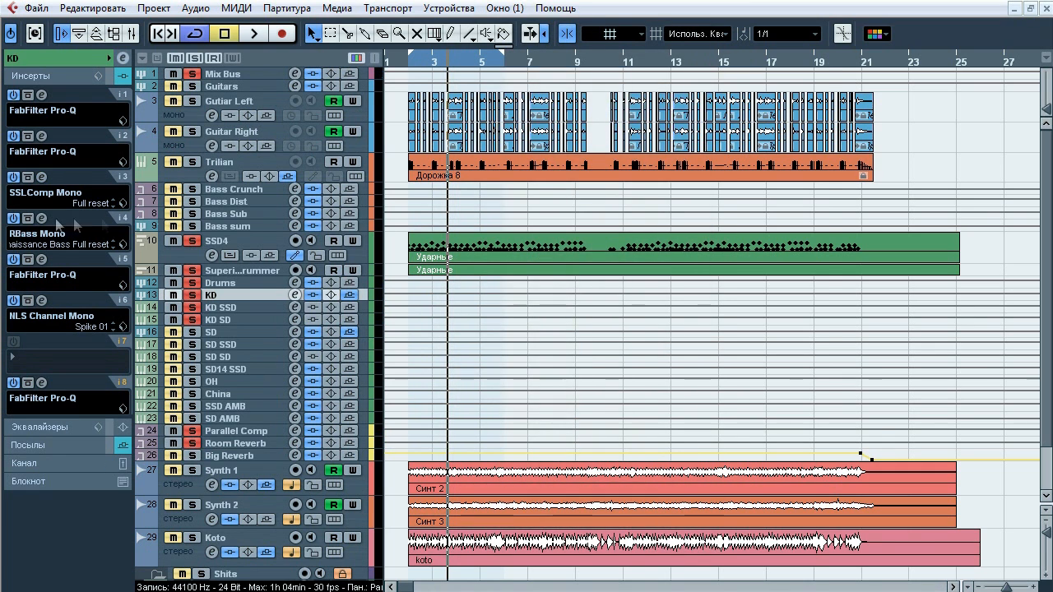
- Open RBass Mono on the KD group, compare its bypassed and active sound during playback, and close it
{"action": "left_click", "coordinate": [41, 218]}
{"action": "left_click_drag", "start_coordinate": [638, 77], "coordinate": [555, 123]}
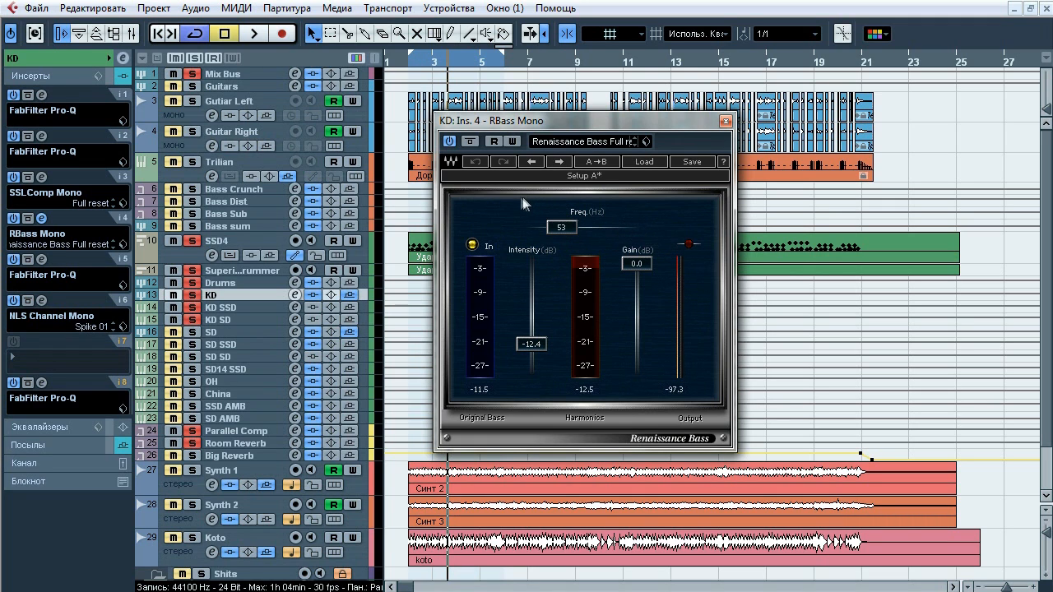
{"action": "key", "text": "space"}
{"action": "left_click", "coordinate": [471, 144]}
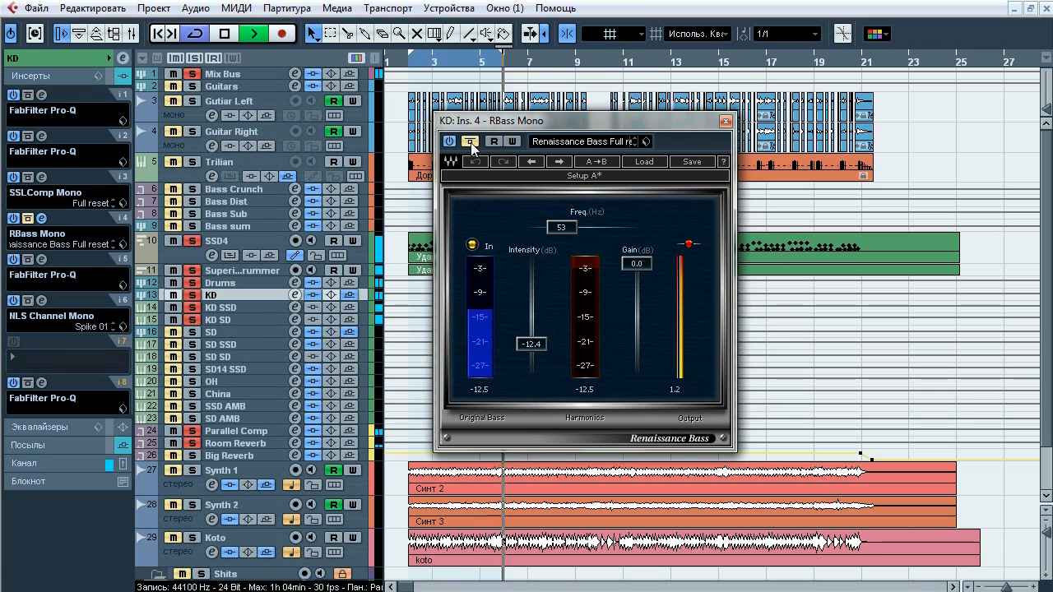
{"action": "left_click", "coordinate": [470, 142]}
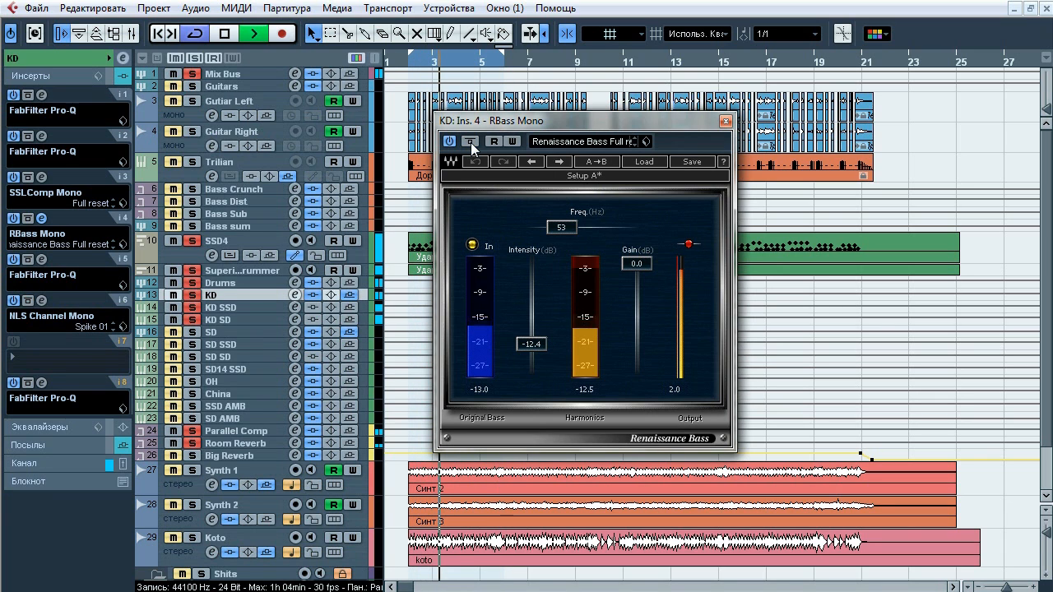
{"action": "left_click", "coordinate": [471, 142]}
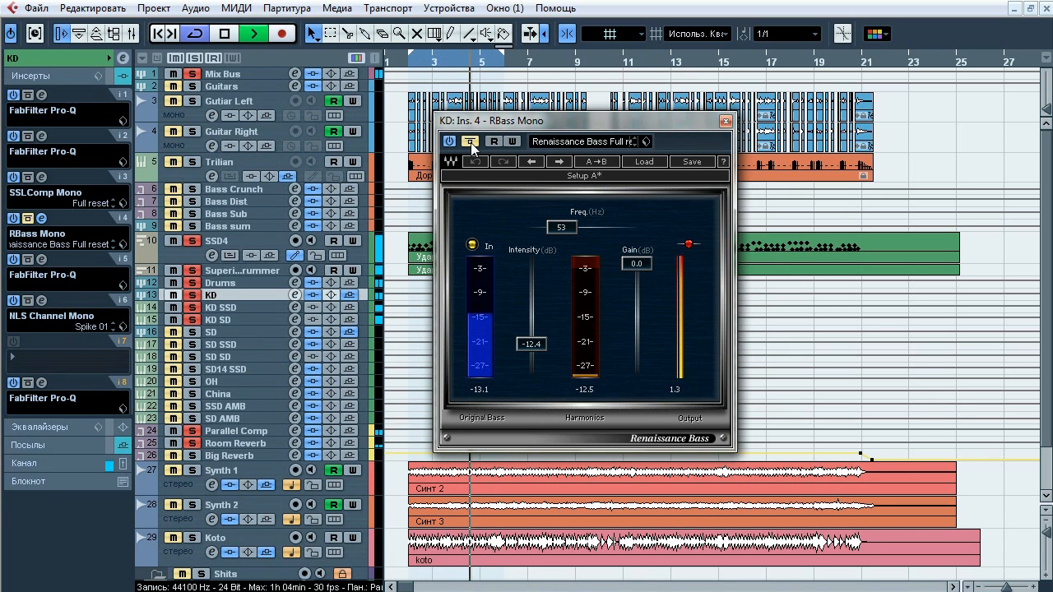
{"action": "left_click", "coordinate": [470, 142]}
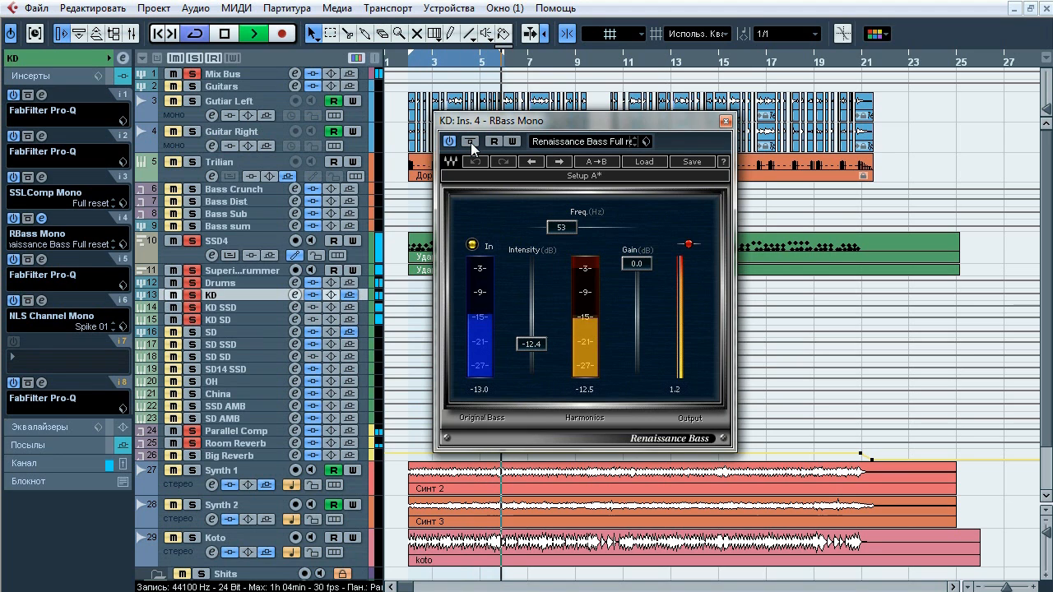
{"action": "key", "text": "space"}
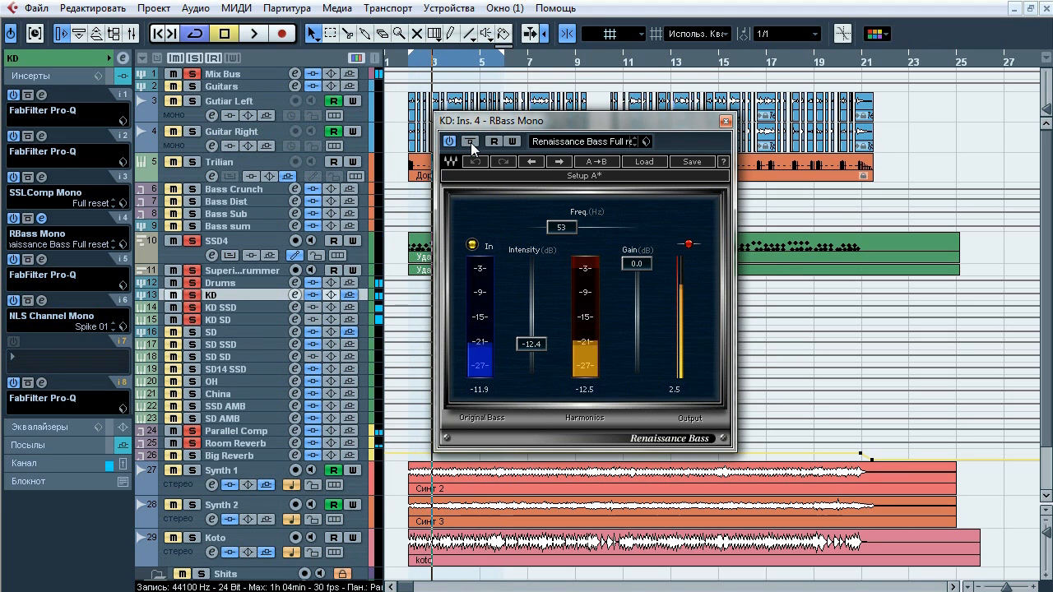
{"action": "left_click", "coordinate": [725, 121]}
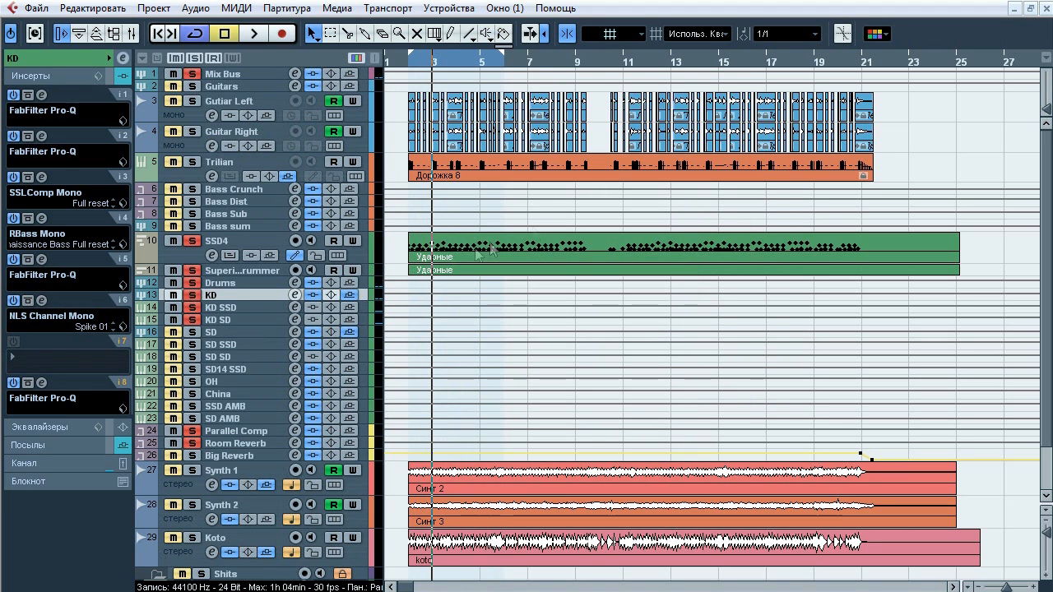
- Open the FabFilter Pro-Q in the KD group's fifth insert slot and compare its bypassed and active sound during playback
{"action": "left_click", "coordinate": [42, 259]}
{"action": "left_click_drag", "start_coordinate": [498, 63], "coordinate": [417, 71]}
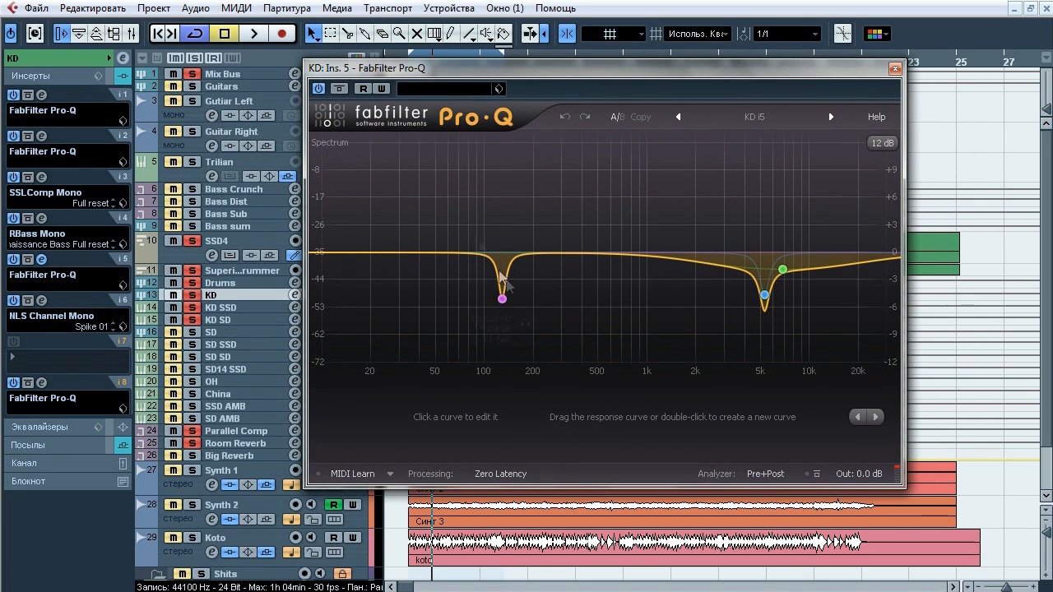
{"action": "mouse_move", "coordinate": [524, 302]}
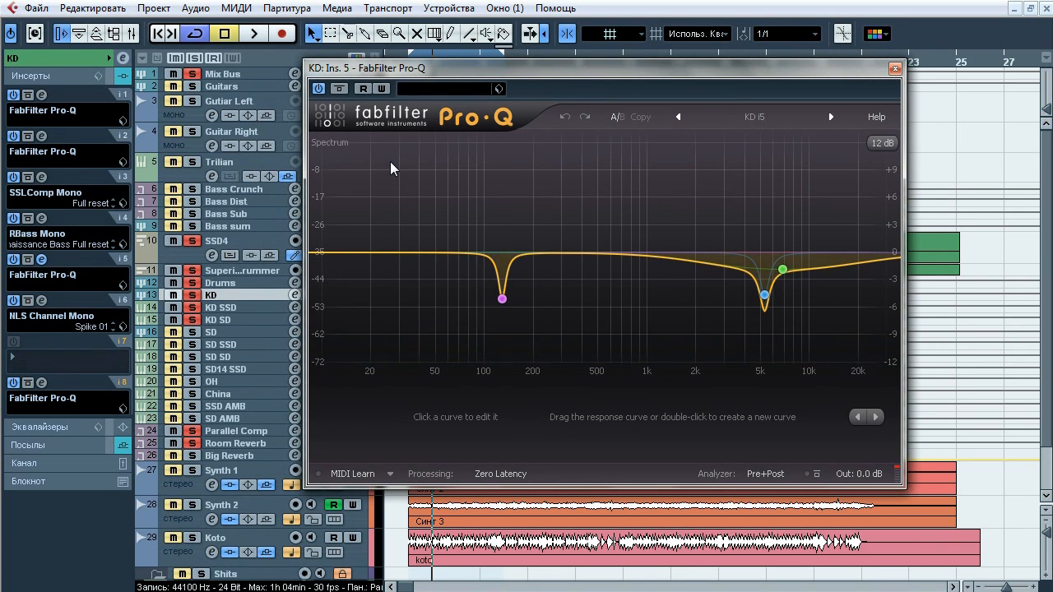
{"action": "key", "text": "space"}
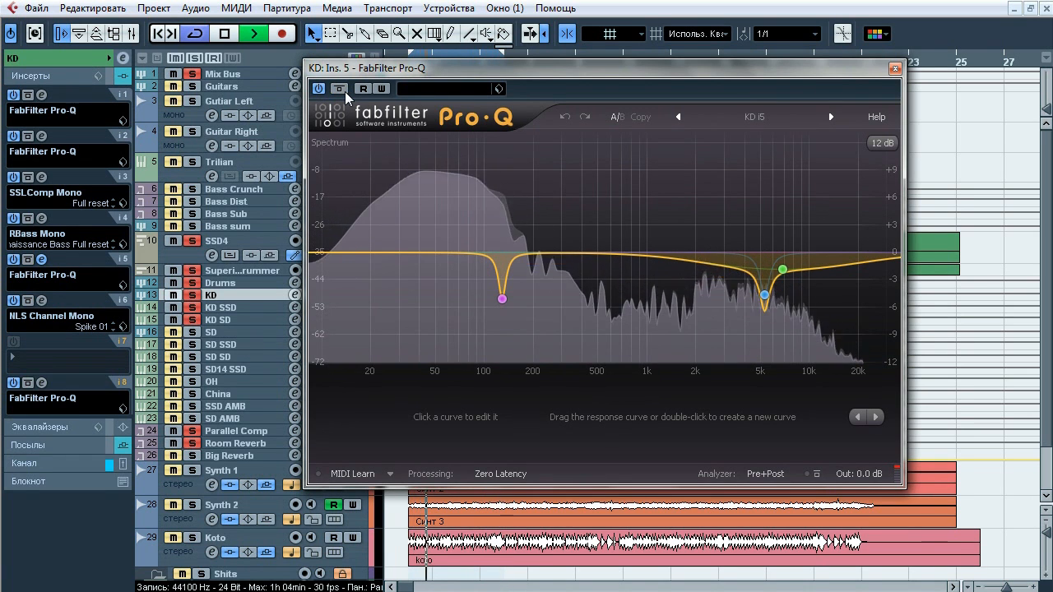
{"action": "left_click", "coordinate": [344, 90]}
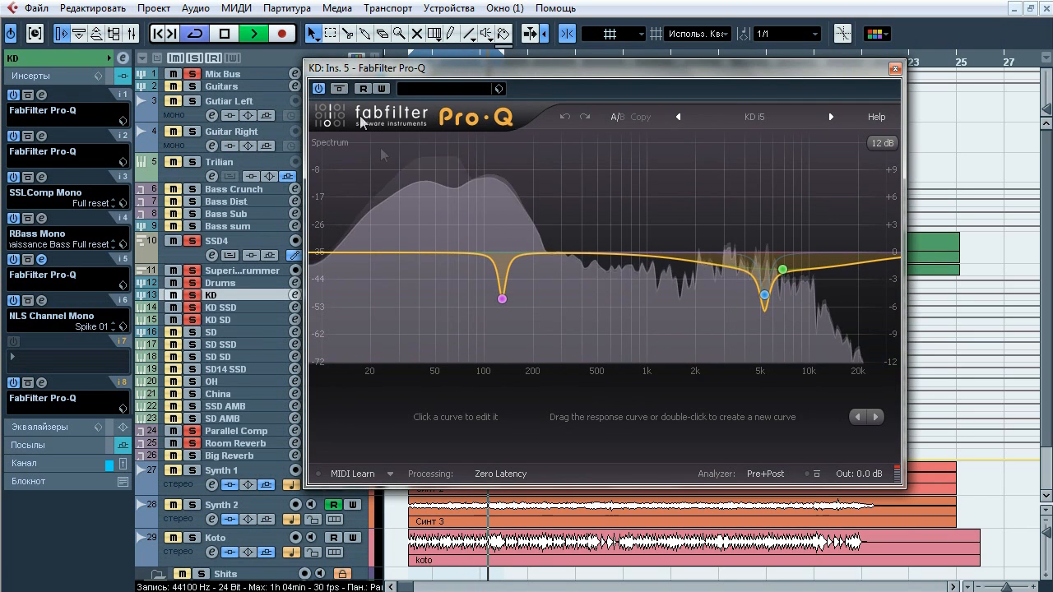
- Audition the fifth insert's EQ bands at 128.36 Hz, 5284.3 Hz and 6828.6 Hz one by one, and close the plug-in
{"action": "left_click", "coordinate": [527, 324]}
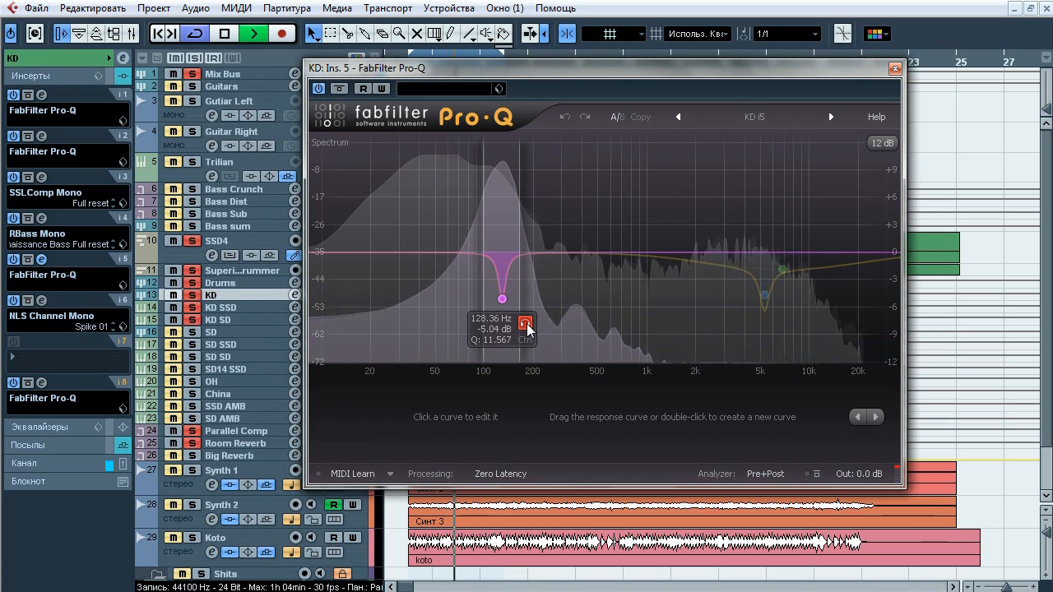
{"action": "left_click", "coordinate": [526, 324]}
{"action": "mouse_move", "coordinate": [771, 301]}
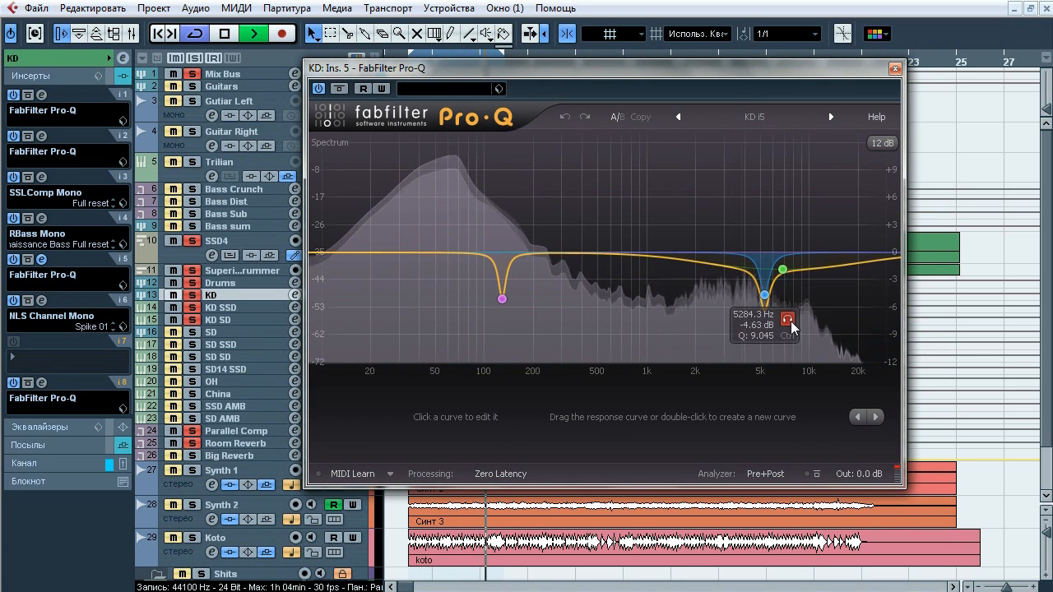
{"action": "left_click", "coordinate": [788, 321]}
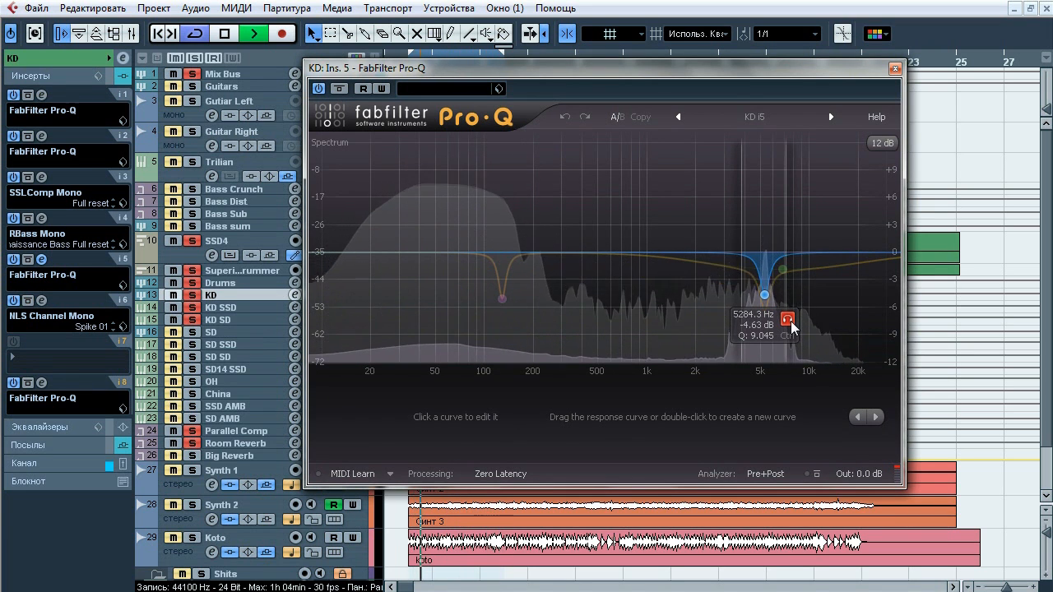
{"action": "left_click", "coordinate": [791, 322]}
{"action": "mouse_move", "coordinate": [784, 272]}
{"action": "left_click", "coordinate": [805, 294]}
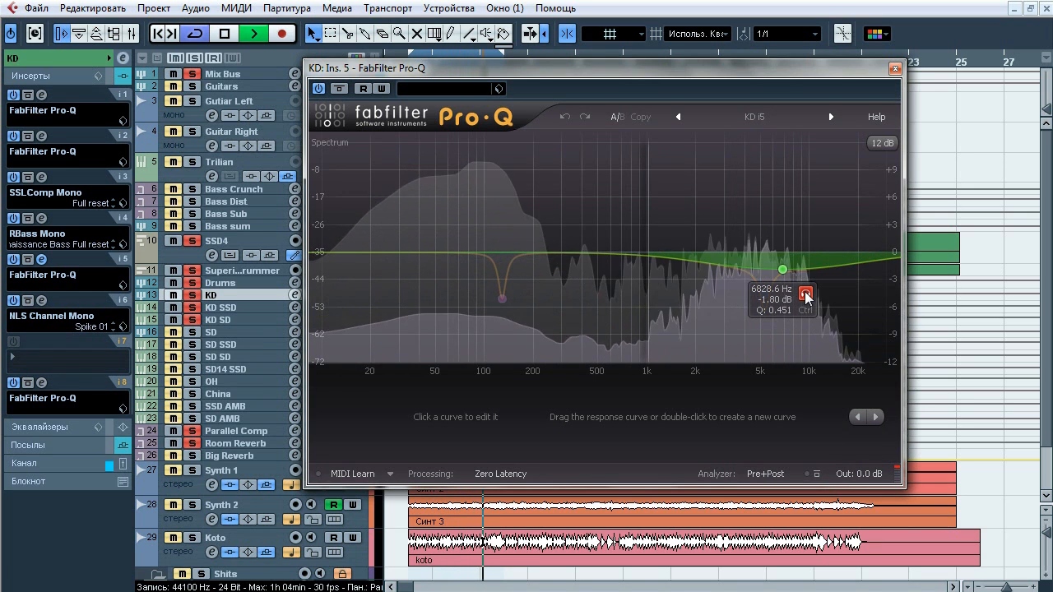
{"action": "left_click", "coordinate": [805, 294]}
{"action": "key", "text": "space"}
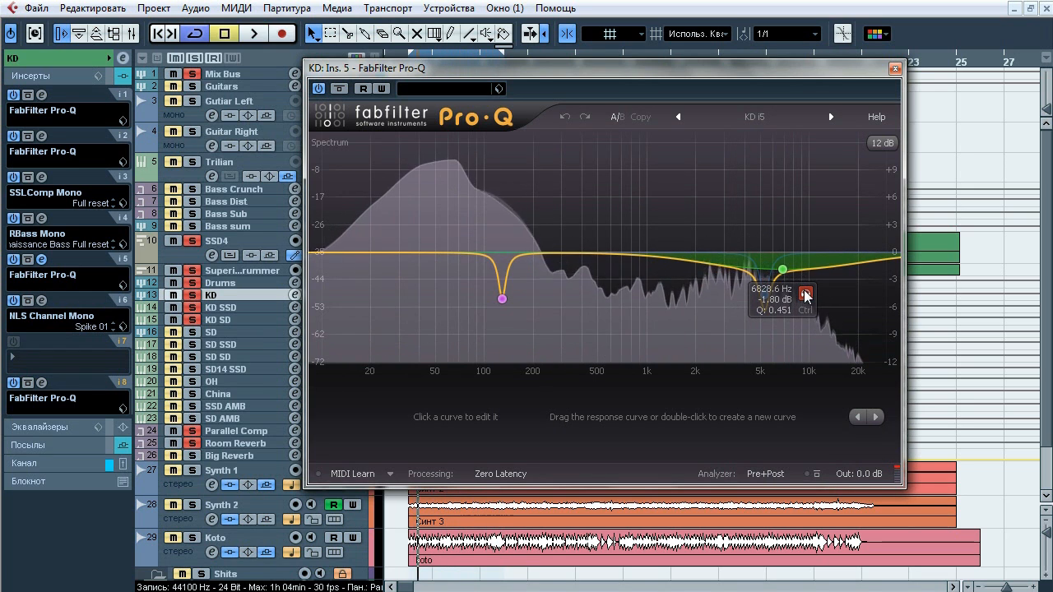
{"action": "left_click", "coordinate": [895, 69]}
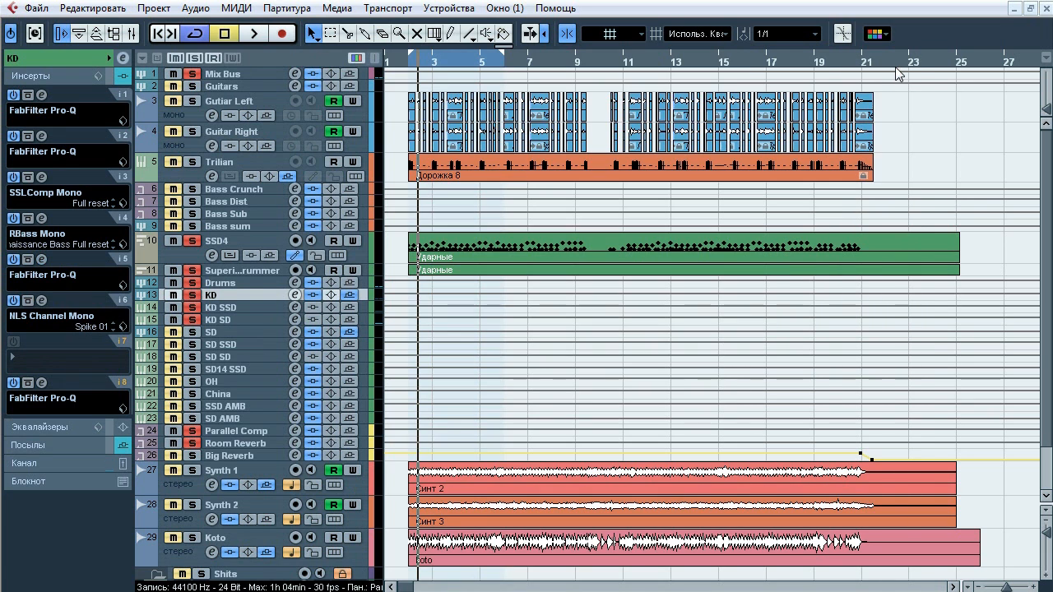
- Open NLS Channel Mono on the KD group, compare its bypassed and active sound during playback, and close it
{"action": "left_click", "coordinate": [42, 301]}
{"action": "key", "text": "space"}
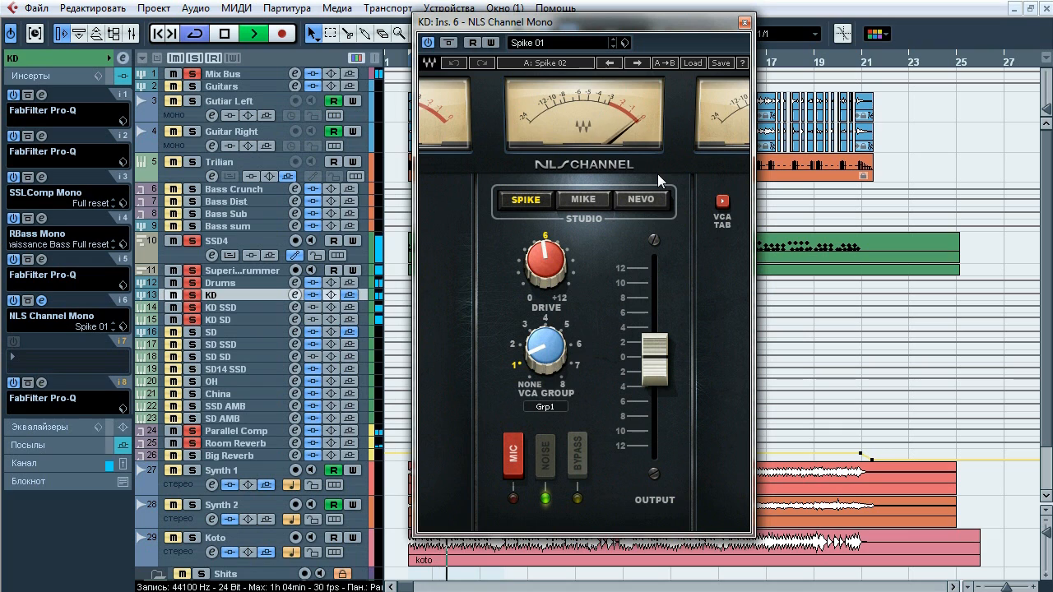
{"action": "left_click", "coordinate": [448, 44]}
{"action": "left_click", "coordinate": [448, 44]}
{"action": "left_click", "coordinate": [448, 44]}
{"action": "key", "text": "space"}
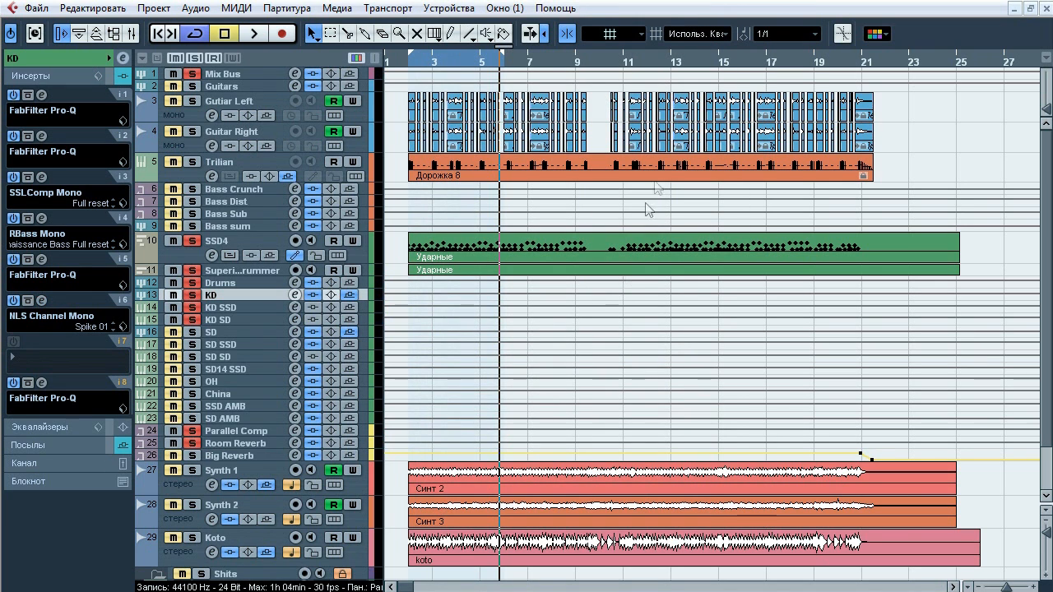
- Open the FabFilter Pro-Q in the KD group's eighth insert slot and compare its bypassed and active sound during playback
{"action": "left_click", "coordinate": [41, 383]}
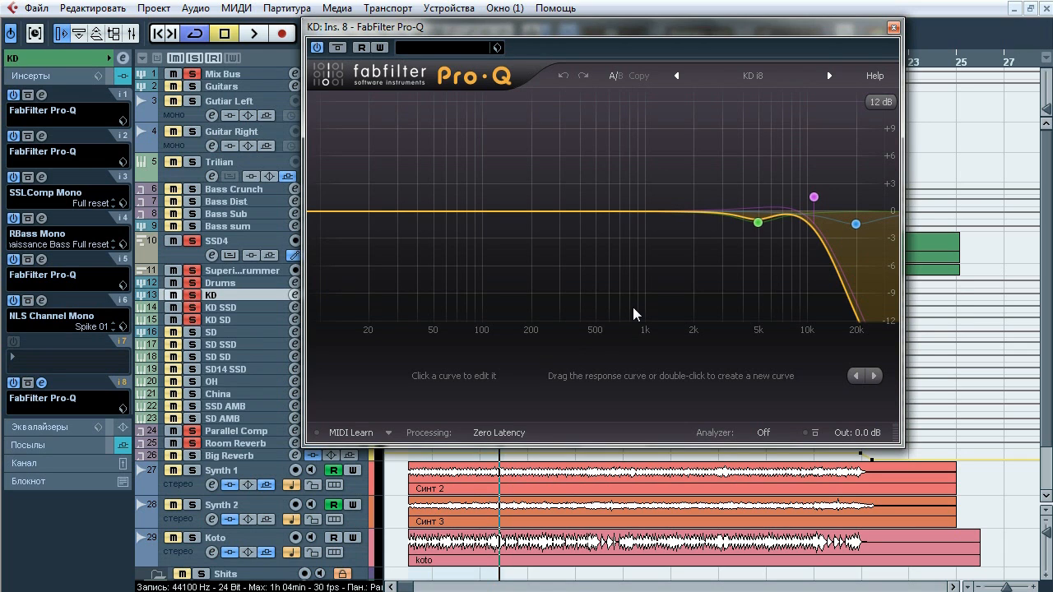
{"action": "key", "text": "space"}
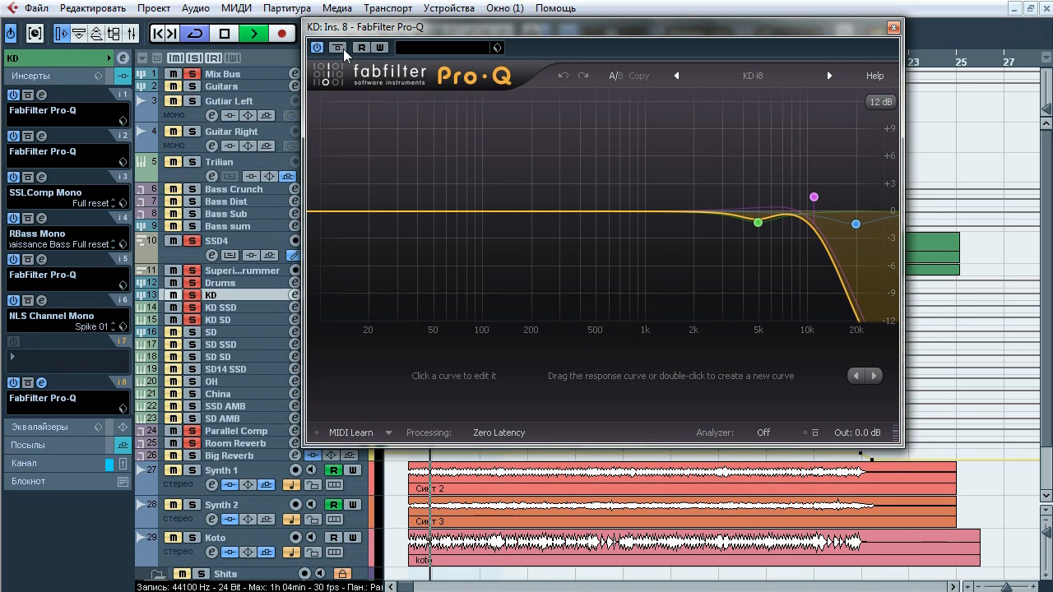
{"action": "left_click", "coordinate": [342, 48]}
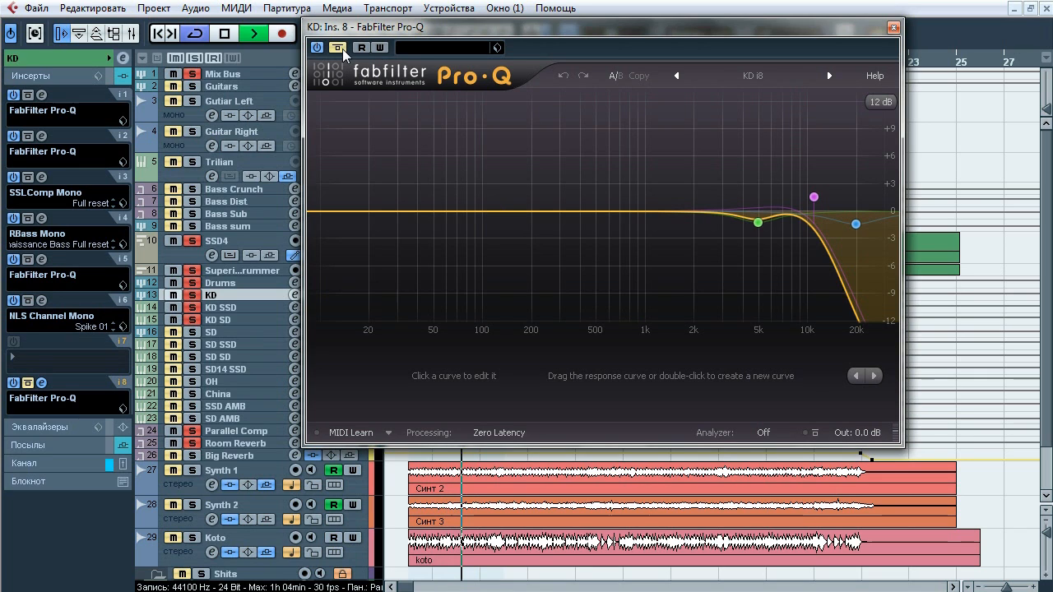
{"action": "left_click", "coordinate": [343, 49]}
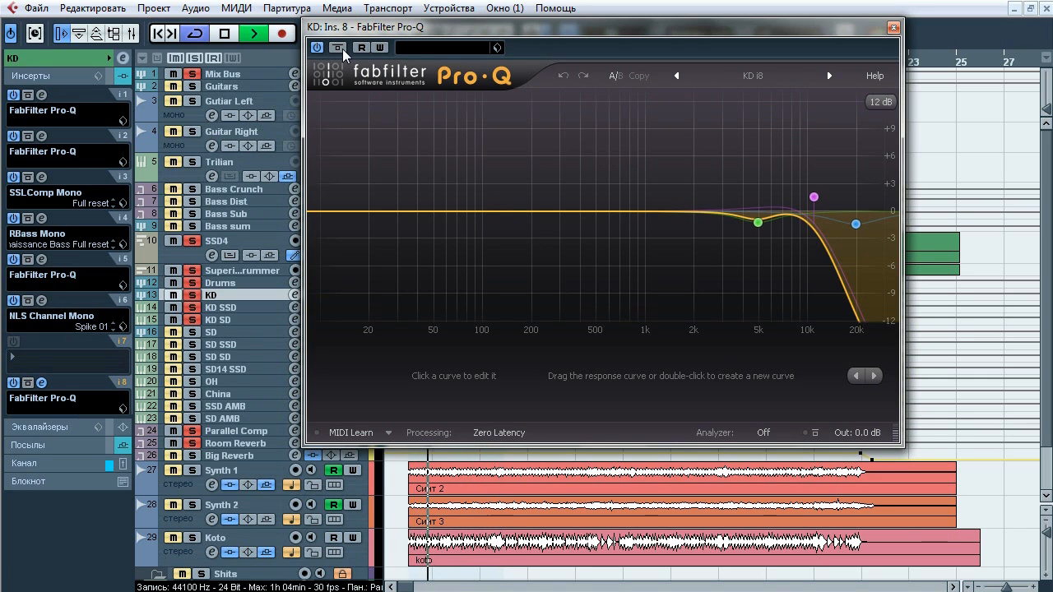
{"action": "left_click", "coordinate": [342, 48]}
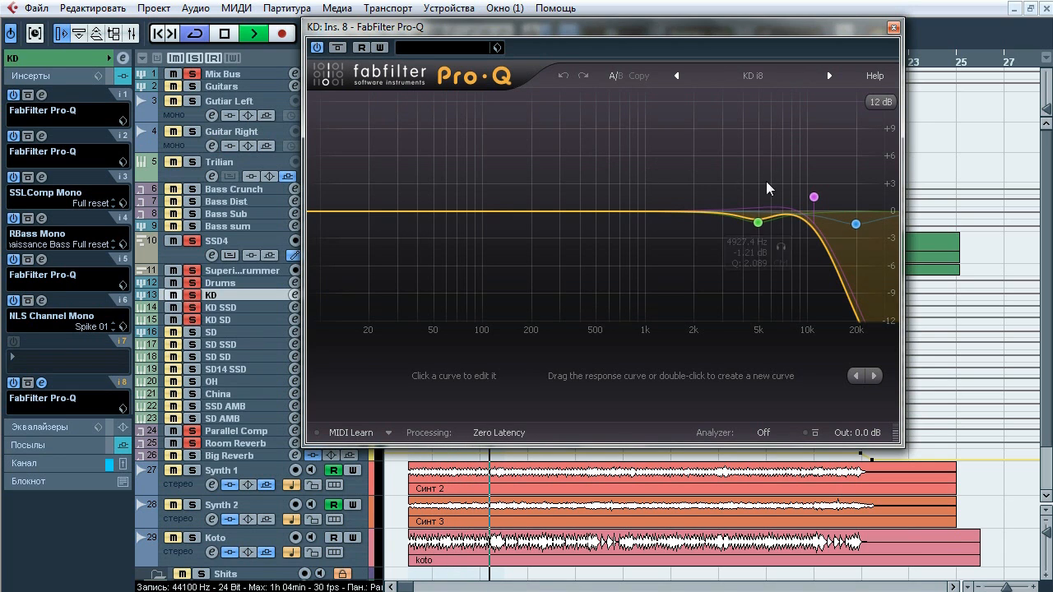
- Audition the eighth insert's EQ bands at 10884 Hz, 19720 Hz and 4927.4 Hz one by one, and close the plug-in
{"action": "mouse_move", "coordinate": [813, 196]}
{"action": "left_click", "coordinate": [839, 170]}
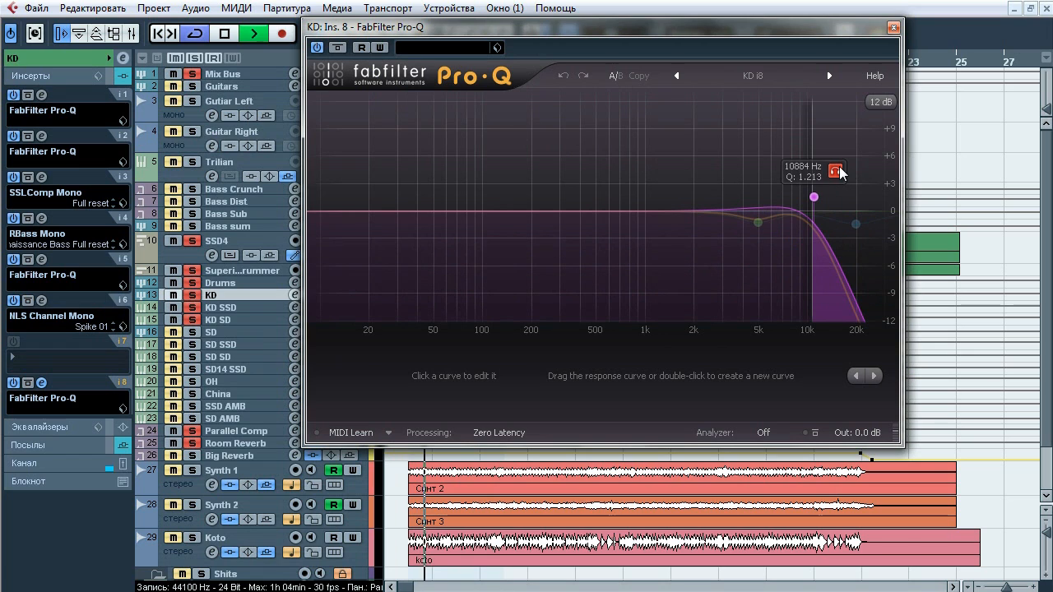
{"action": "mouse_move", "coordinate": [857, 224]}
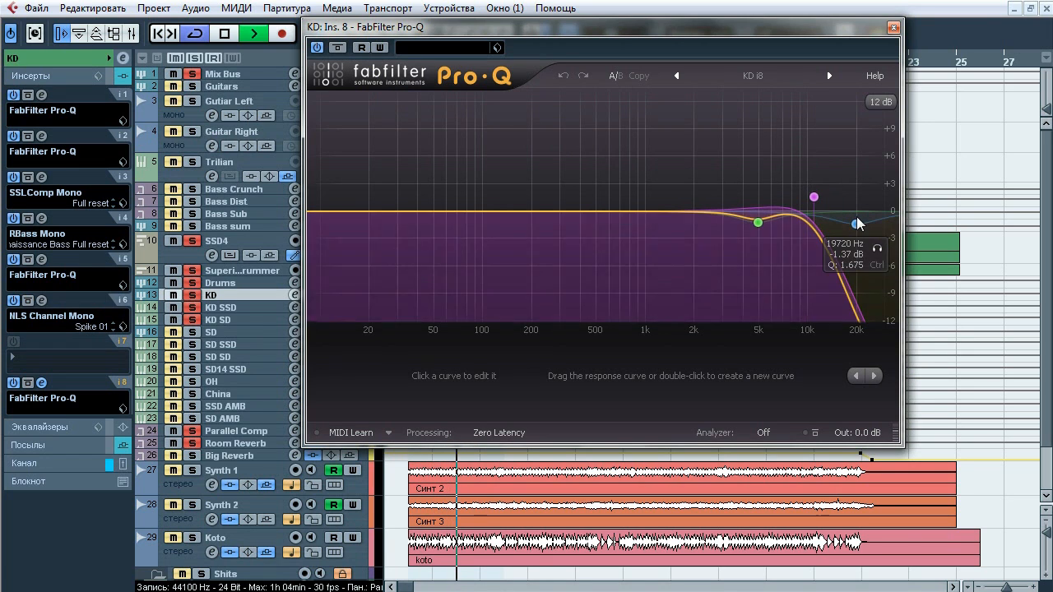
{"action": "left_click", "coordinate": [877, 255]}
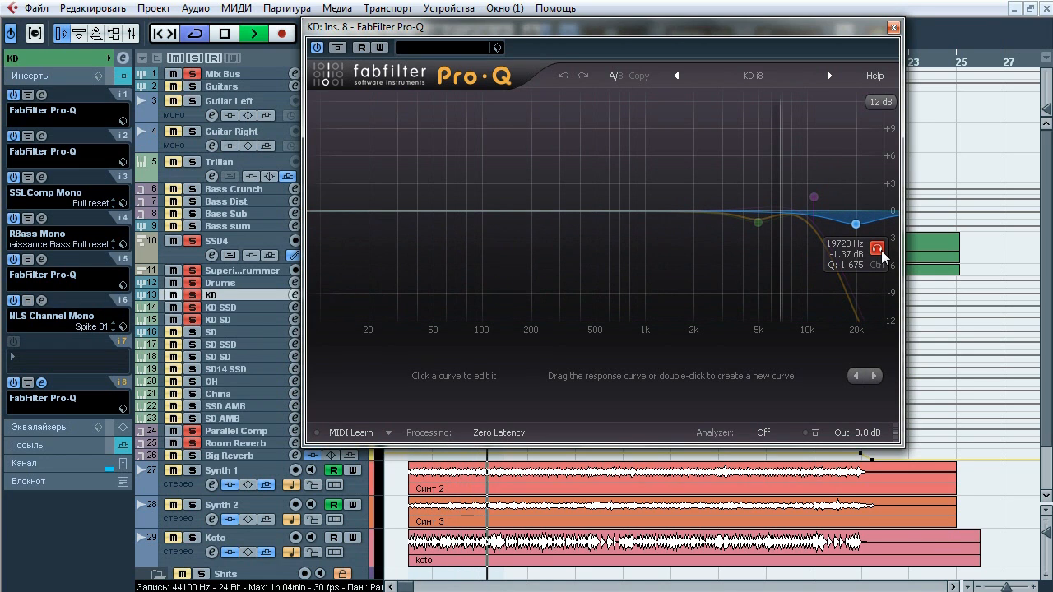
{"action": "mouse_move", "coordinate": [758, 223]}
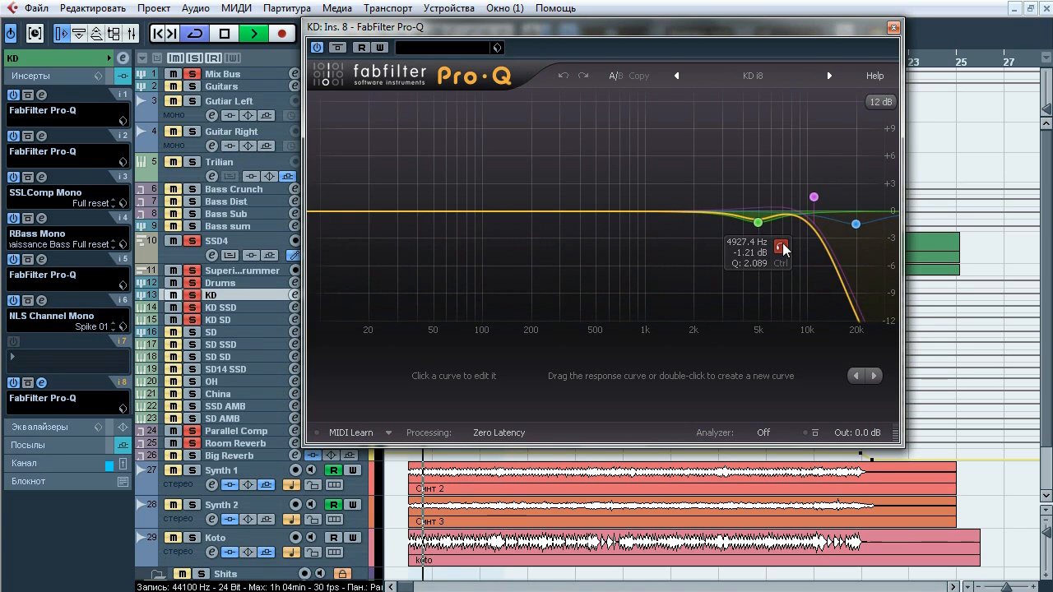
{"action": "left_click", "coordinate": [782, 247]}
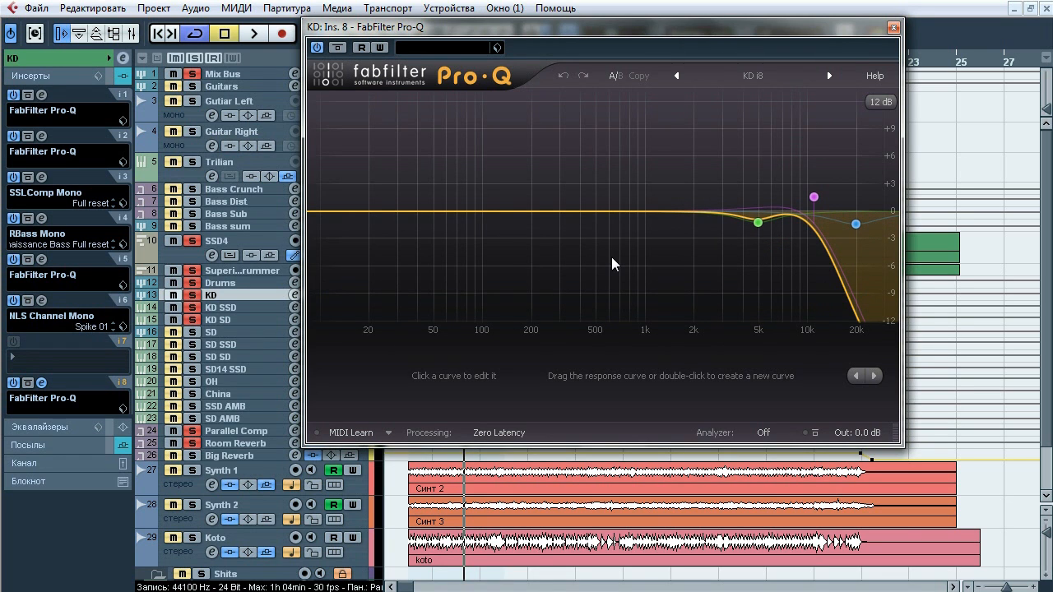
{"action": "left_click", "coordinate": [894, 30]}
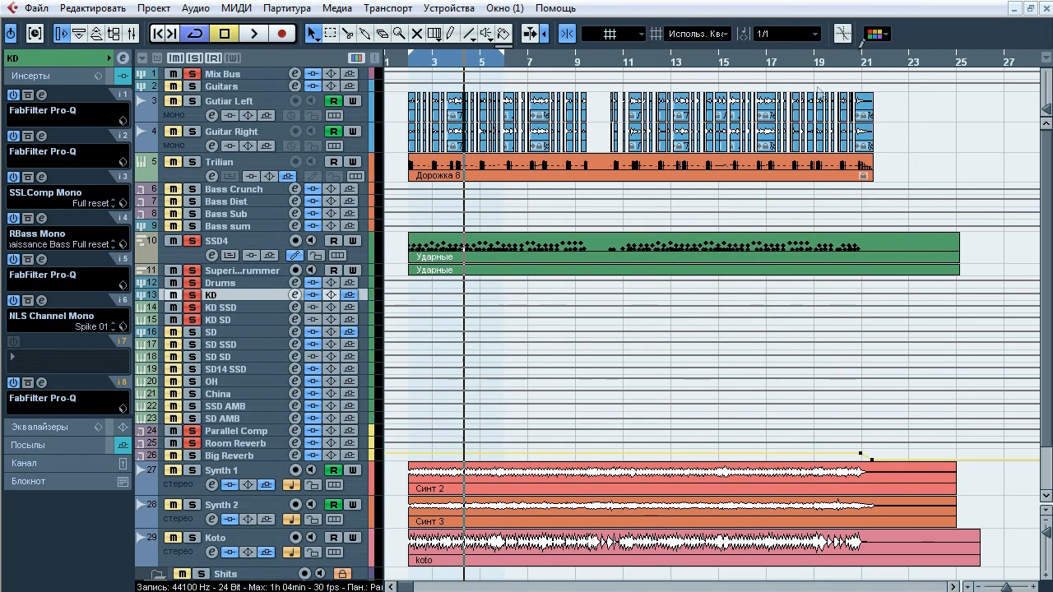
- Review the KD group's sends and clear the solo from all tracks
{"action": "left_click", "coordinate": [27, 445]}
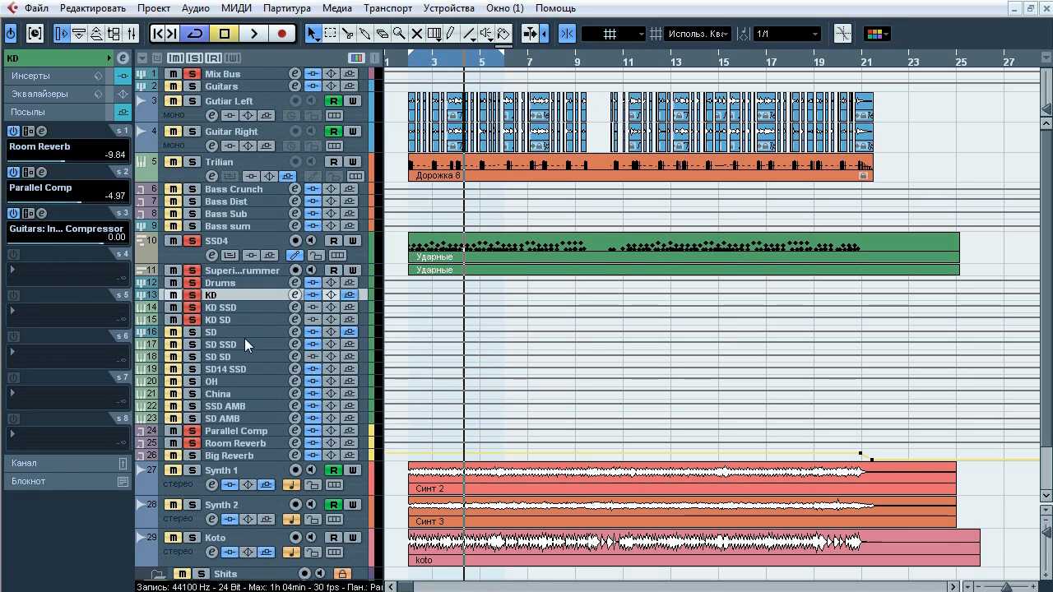
{"action": "left_click", "coordinate": [196, 59]}
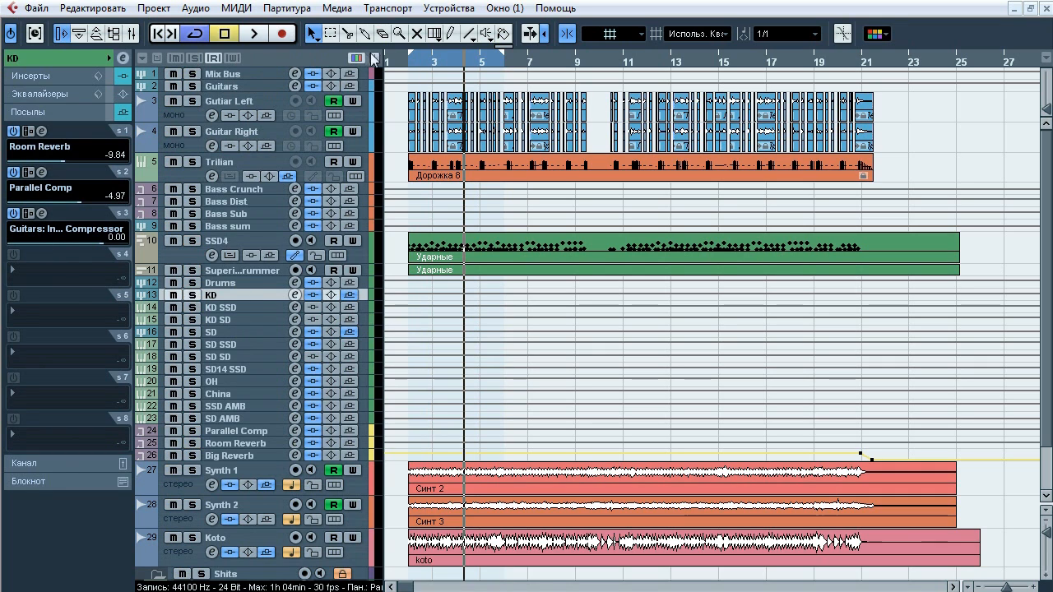
{"action": "left_click", "coordinate": [408, 65]}
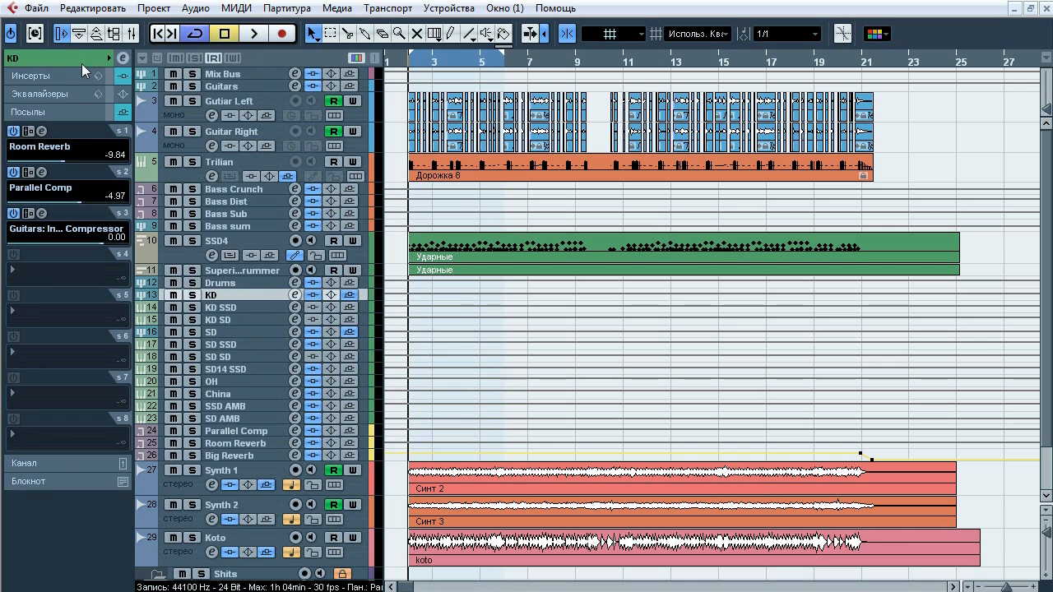
{"action": "left_click", "coordinate": [81, 63]}
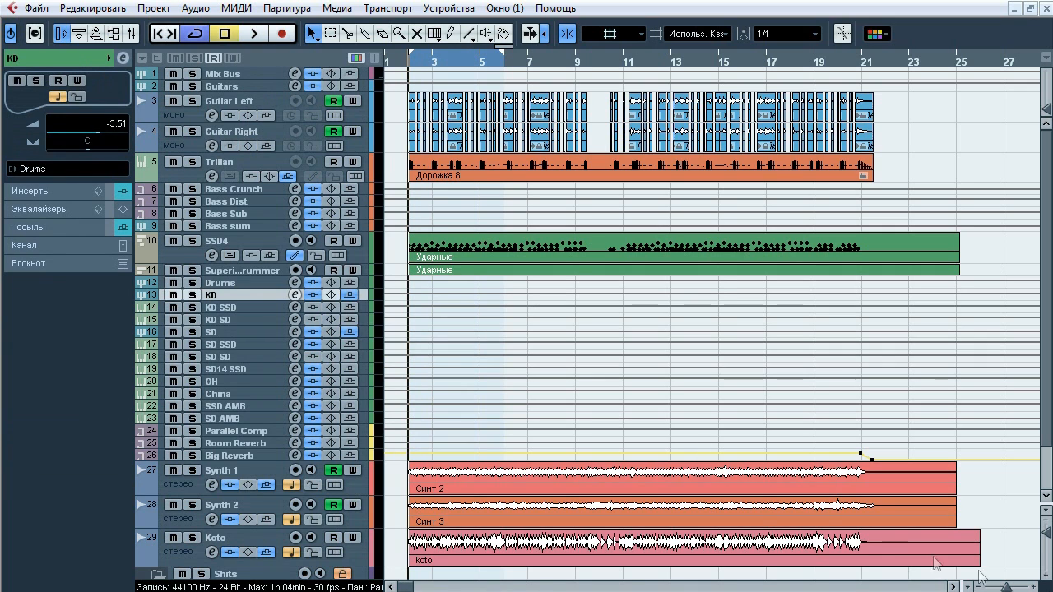
- Solo the SD group, listen to it from the loop start, and unsolo it
{"action": "left_click", "coordinate": [224, 333]}
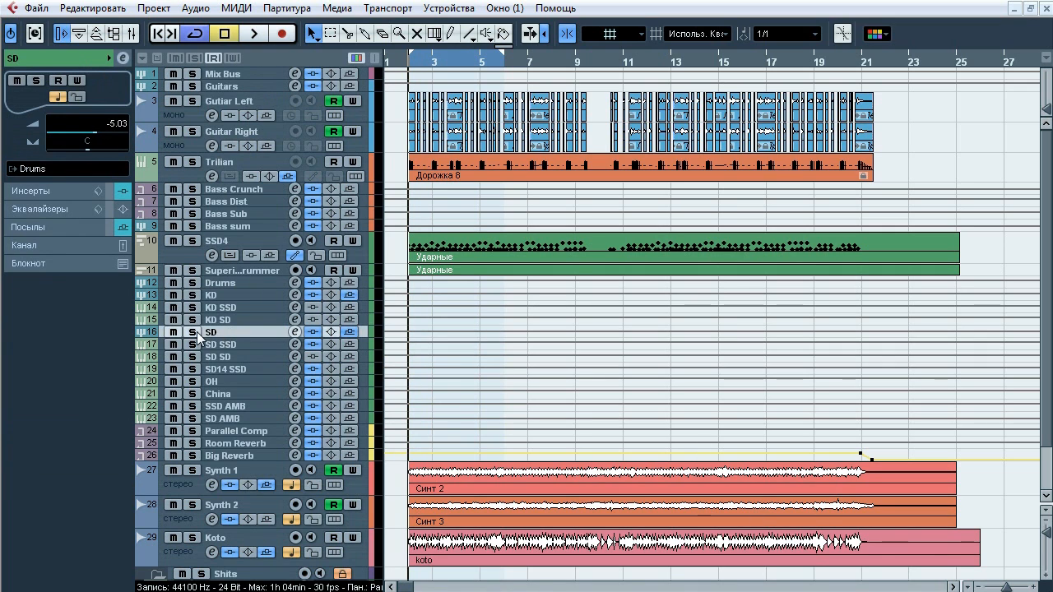
{"action": "left_click", "coordinate": [193, 332]}
{"action": "key", "text": "space"}
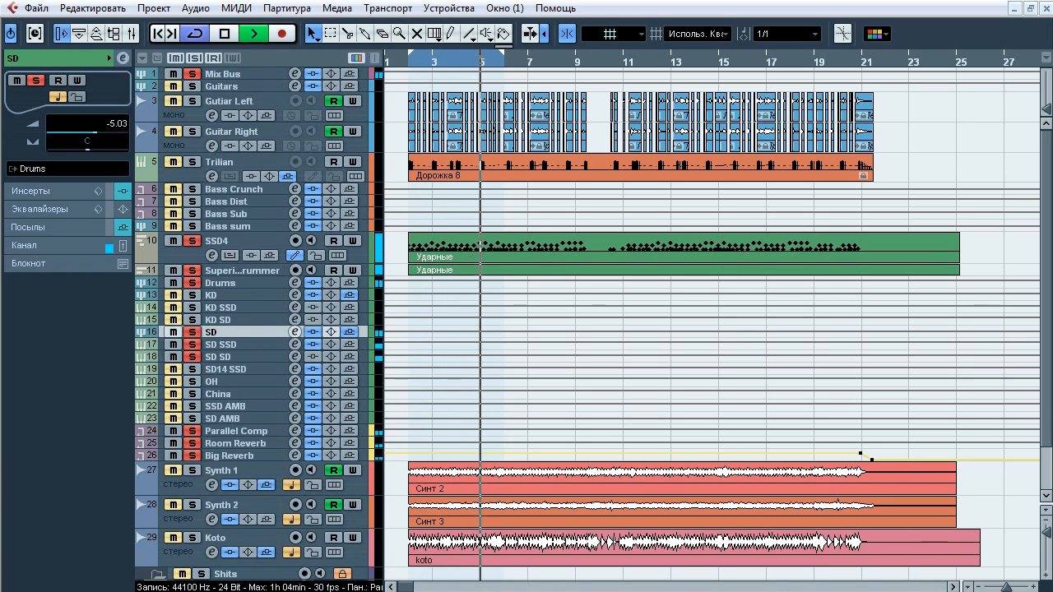
{"action": "key", "text": "space"}
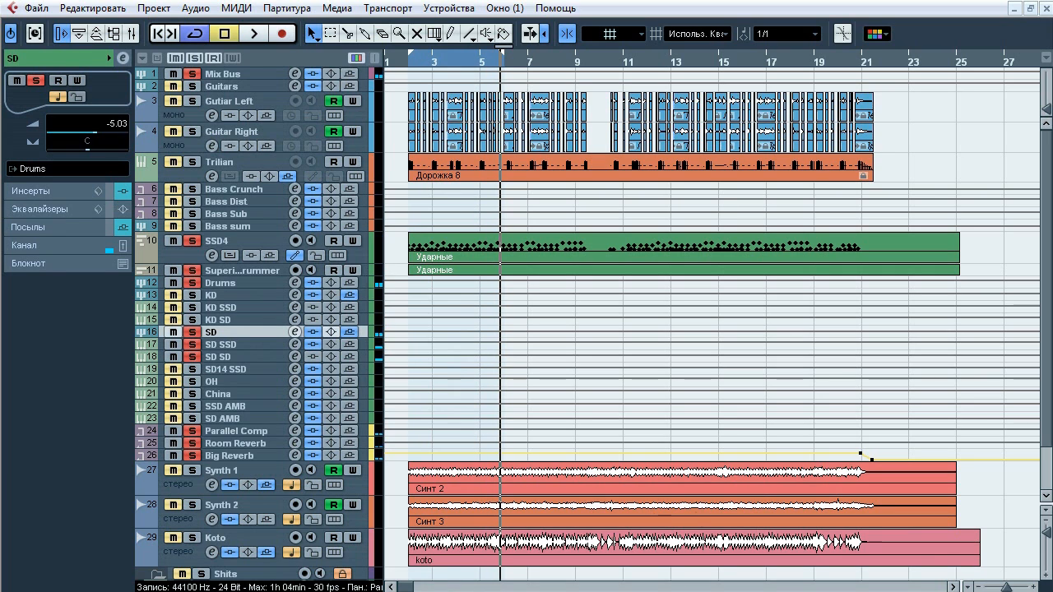
{"action": "left_click", "coordinate": [192, 331]}
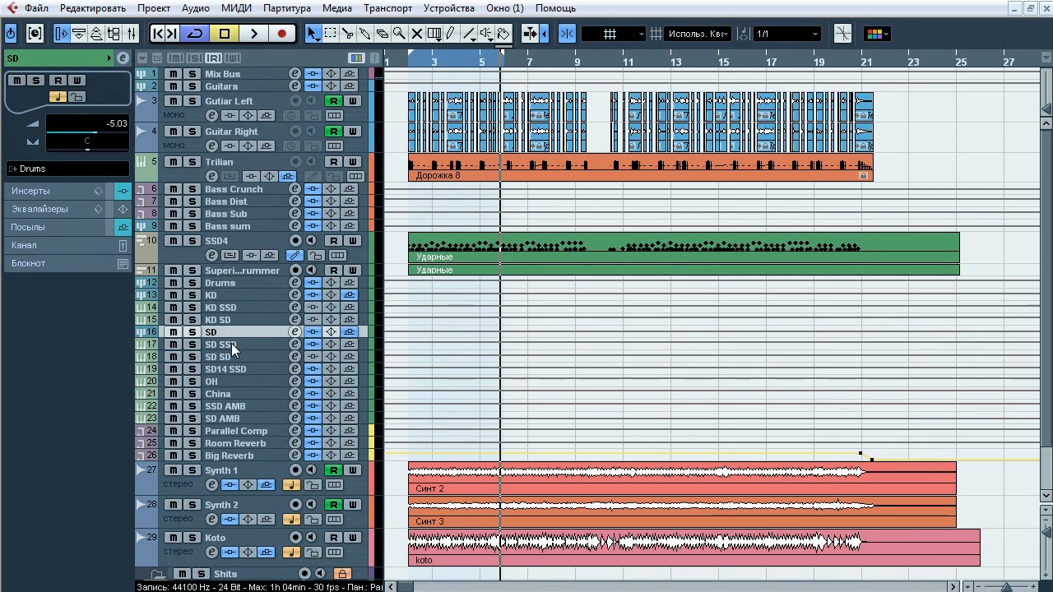
- Examine the insert effects on the SD SD and SD SSD tracks
{"action": "left_click", "coordinate": [236, 355]}
{"action": "left_click", "coordinate": [70, 191]}
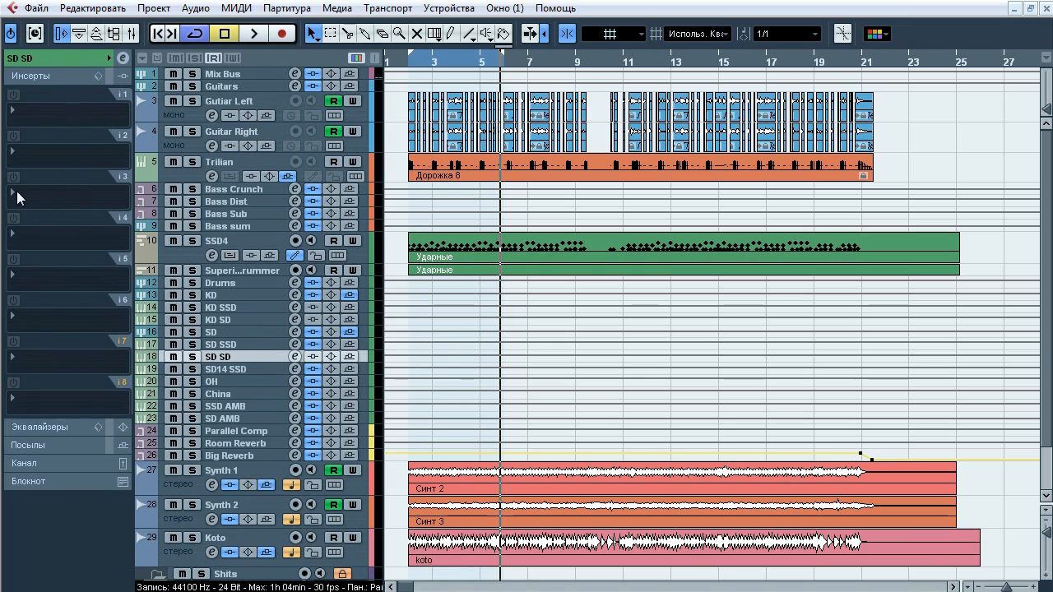
{"action": "left_click", "coordinate": [230, 345]}
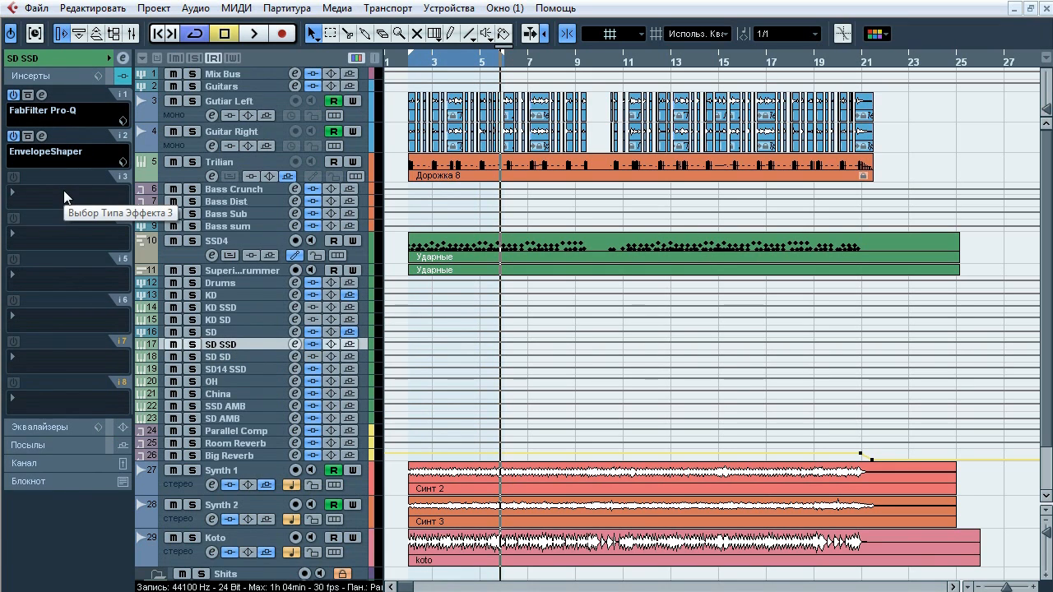
- Solo SD SSD, audition the 519.74 Hz band of the FabFilter Pro-Q in its first insert slot, and close the plug-in
{"action": "left_click", "coordinate": [42, 96]}
{"action": "left_click_drag", "start_coordinate": [375, 130], "coordinate": [589, 45]}
{"action": "left_click", "coordinate": [192, 344]}
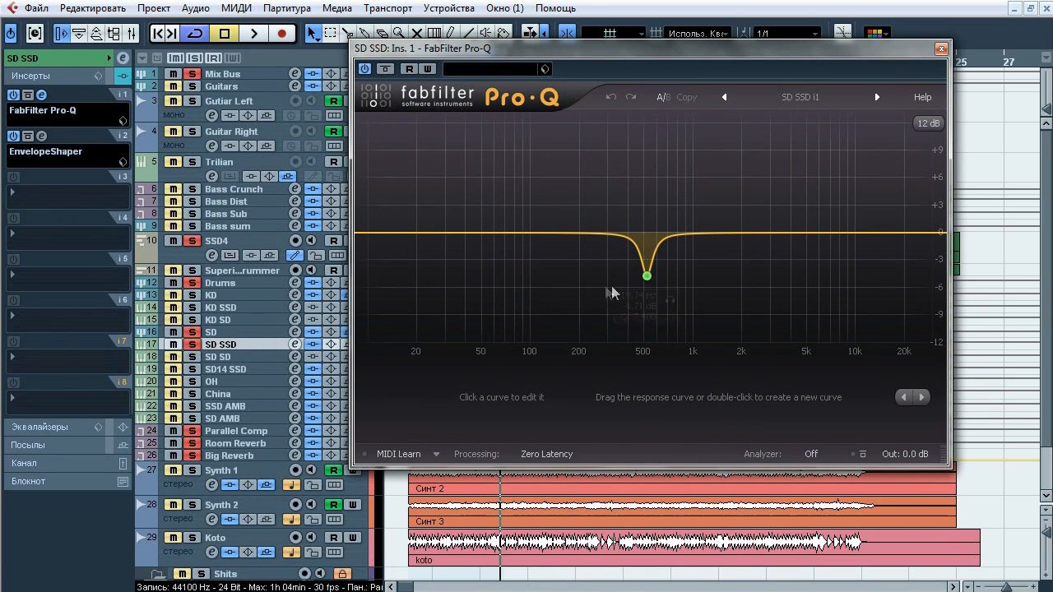
{"action": "mouse_move", "coordinate": [658, 296]}
{"action": "key", "text": "space"}
{"action": "left_click", "coordinate": [671, 302]}
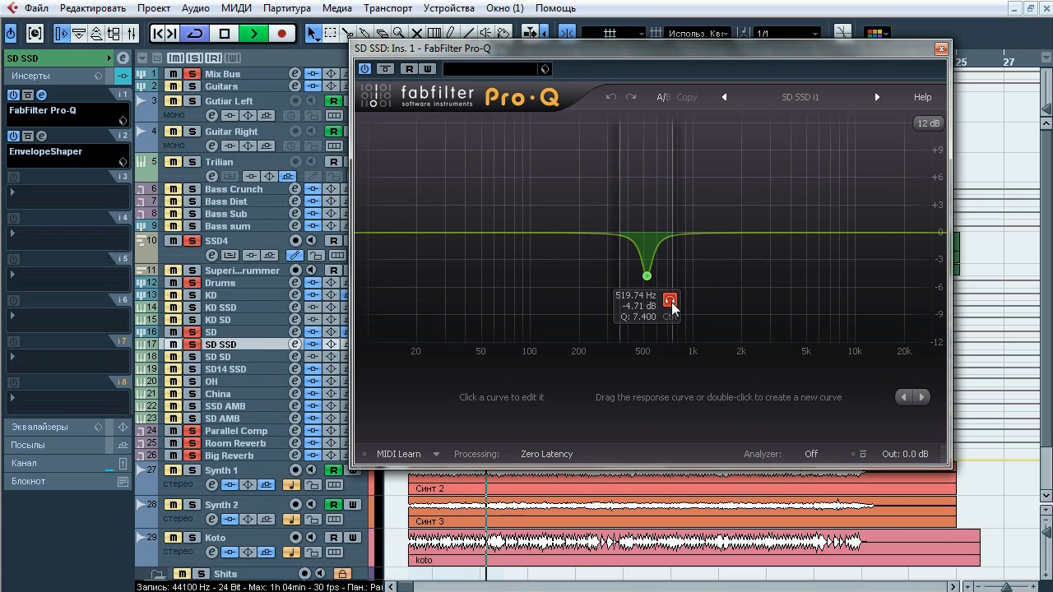
{"action": "left_click", "coordinate": [670, 301]}
{"action": "key", "text": "space"}
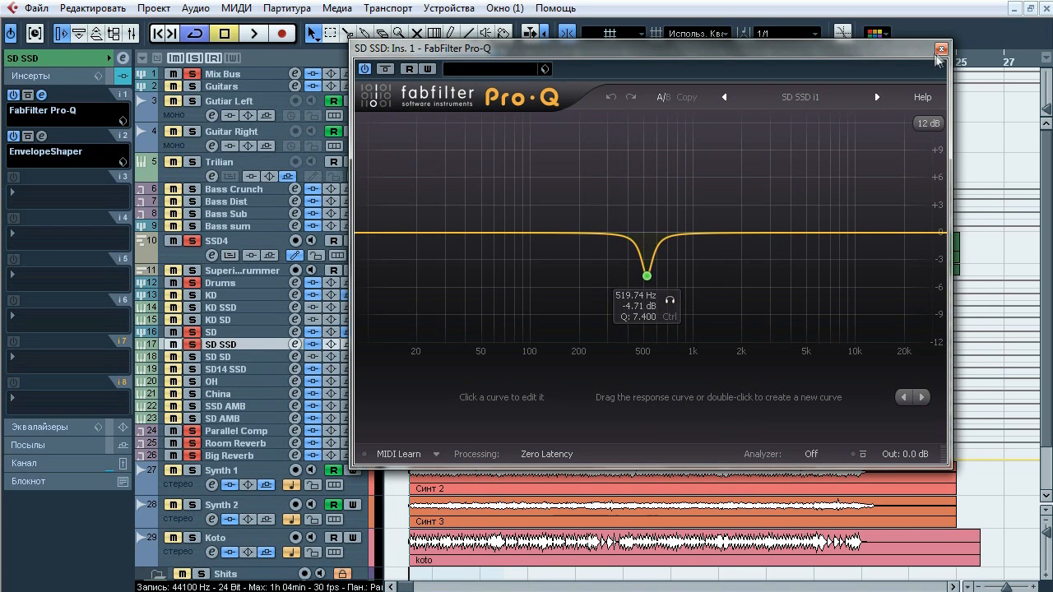
{"action": "left_click", "coordinate": [941, 49]}
- Open EnvelopeShaper on SD SSD, compare its bypassed and active sound during playback, and close it
{"action": "left_click", "coordinate": [41, 136]}
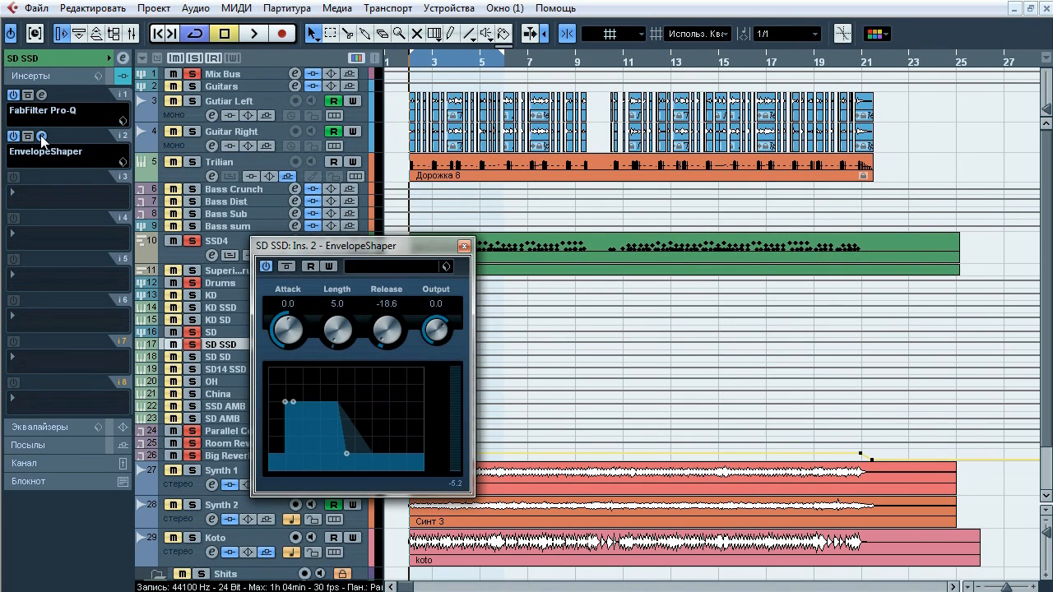
{"action": "left_click_drag", "start_coordinate": [345, 245], "coordinate": [414, 214]}
{"action": "key", "text": "space"}
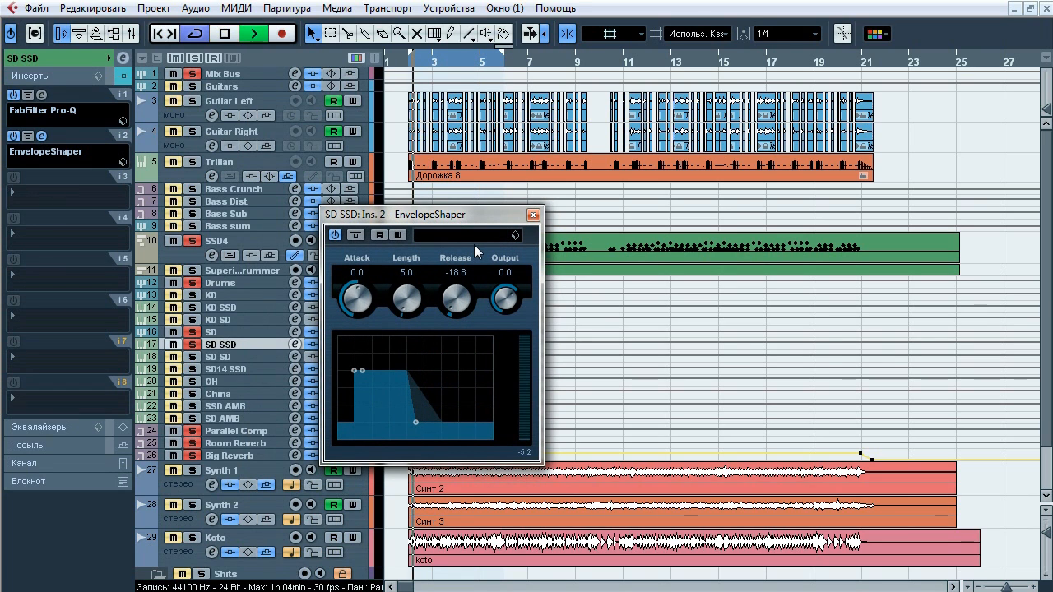
{"action": "left_click", "coordinate": [356, 236]}
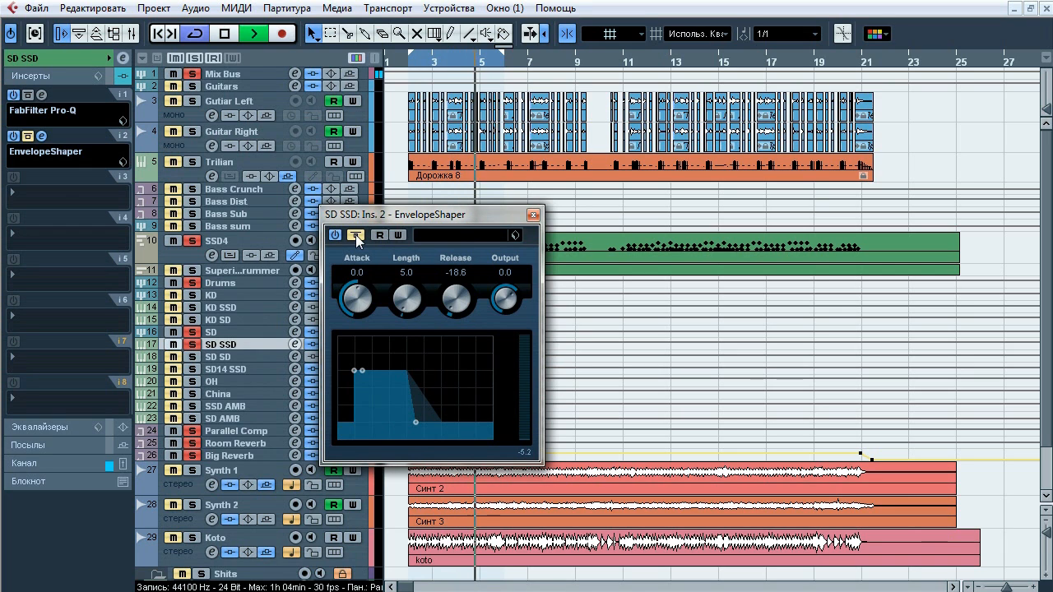
{"action": "left_click", "coordinate": [355, 235]}
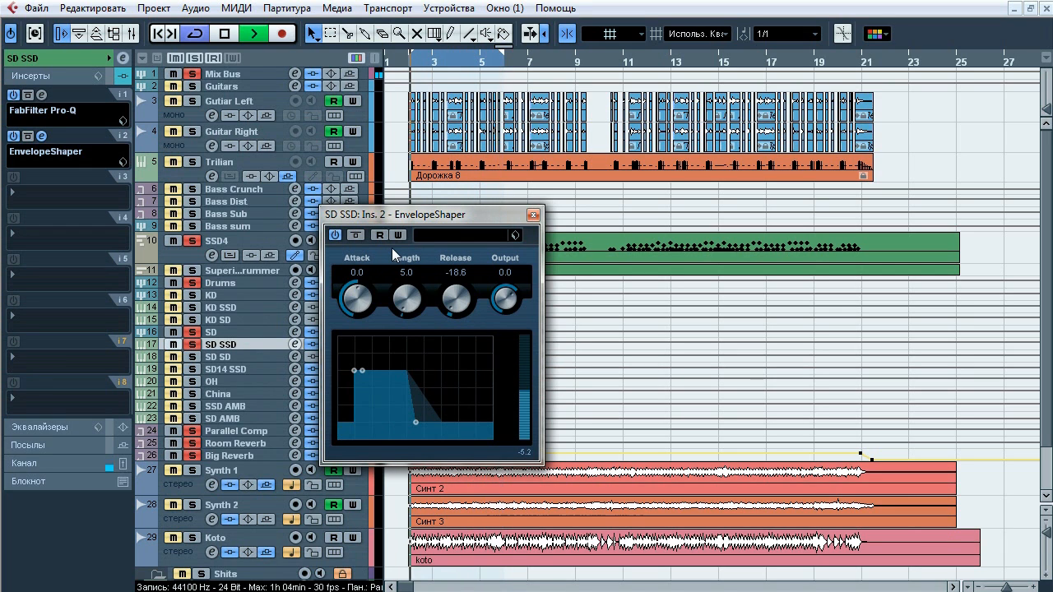
{"action": "key", "text": "space"}
{"action": "left_click", "coordinate": [533, 216]}
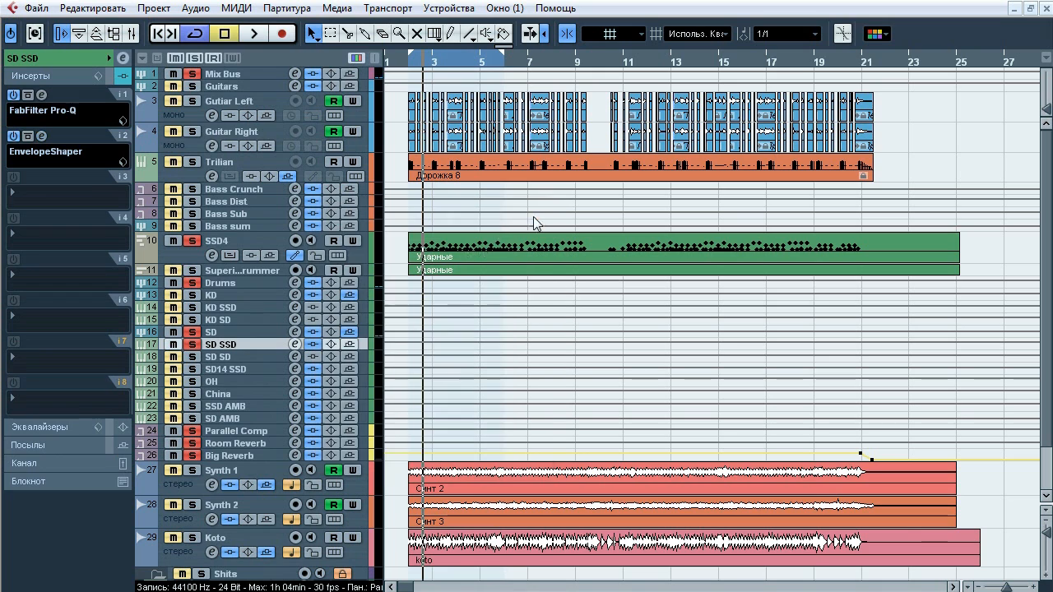
- Display the SD group's inserts and open the FabFilter Pro-Q in its second slot with playback running
{"action": "left_click", "coordinate": [60, 61]}
{"action": "left_click", "coordinate": [219, 331]}
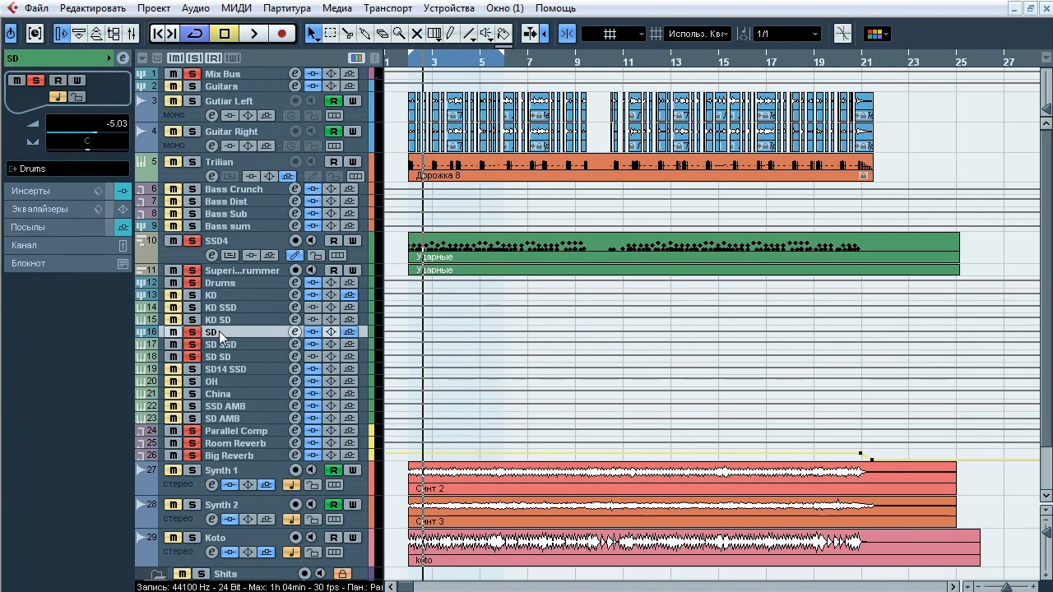
{"action": "left_click", "coordinate": [56, 192]}
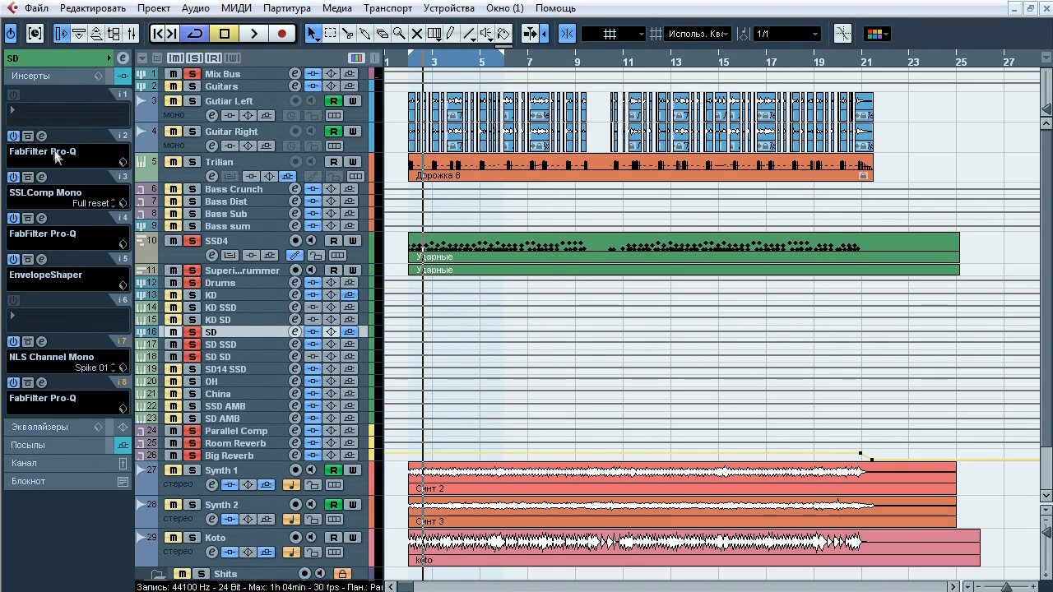
{"action": "left_click", "coordinate": [42, 136]}
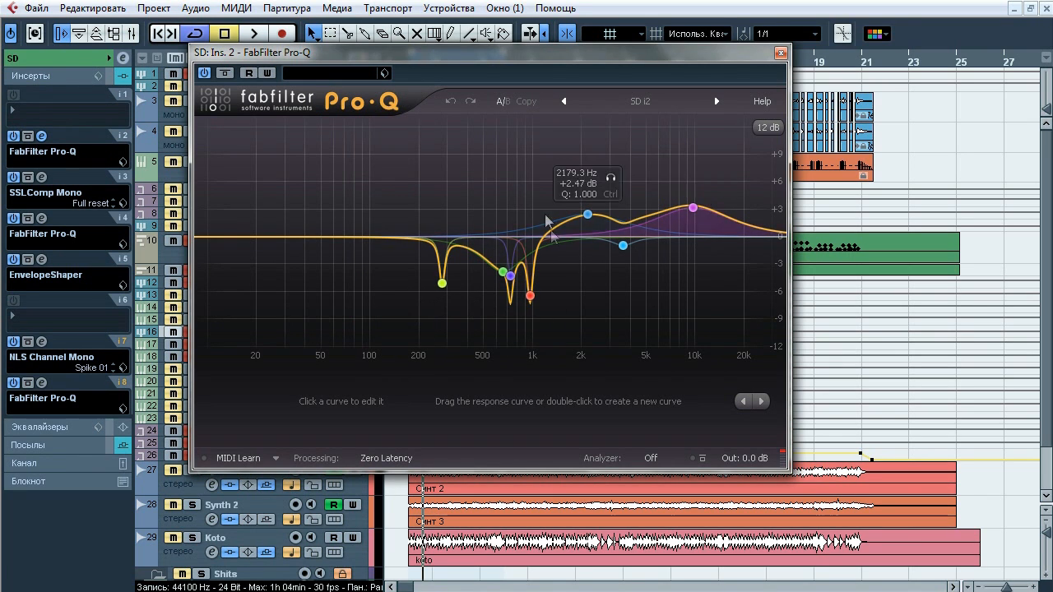
{"action": "key", "text": "space"}
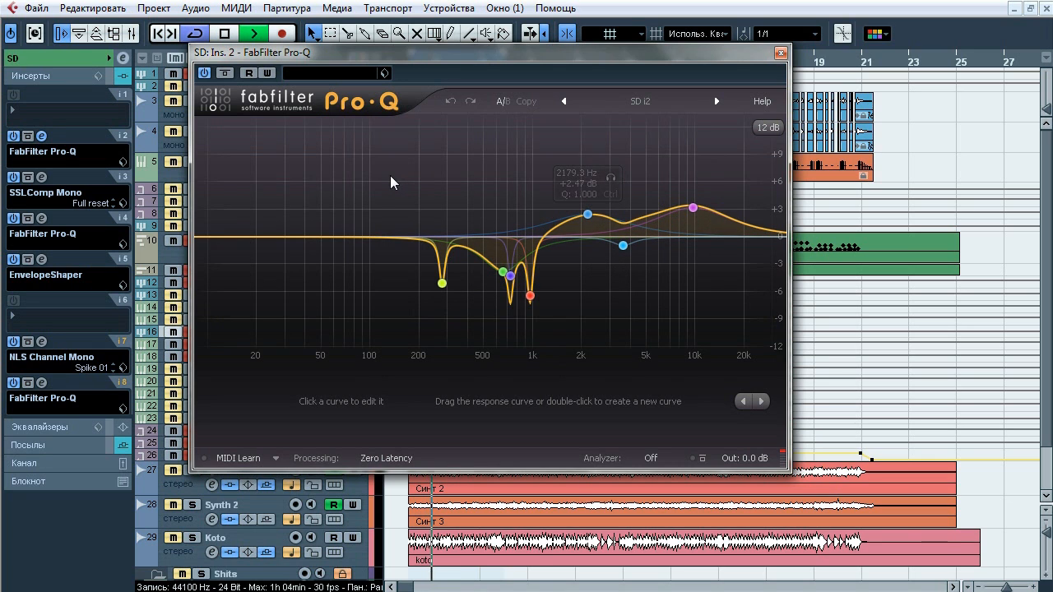
- Audition the SD group's second-insert EQ cuts at 277 Hz, 728.72 Hz and 963.91 Hz one by one
{"action": "left_click", "coordinate": [463, 310]}
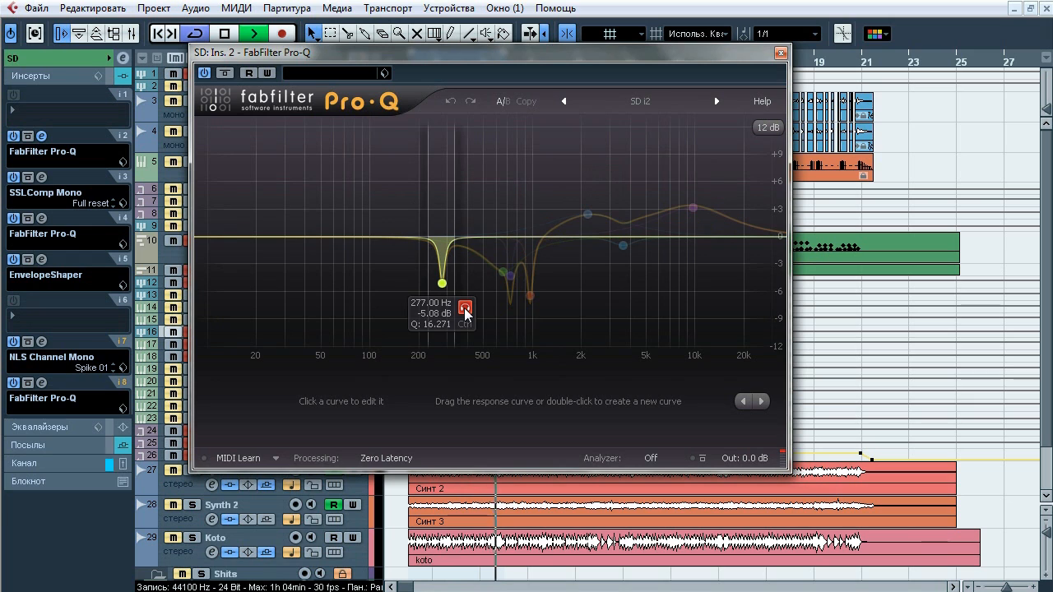
{"action": "left_click", "coordinate": [465, 310]}
{"action": "left_click", "coordinate": [533, 301]}
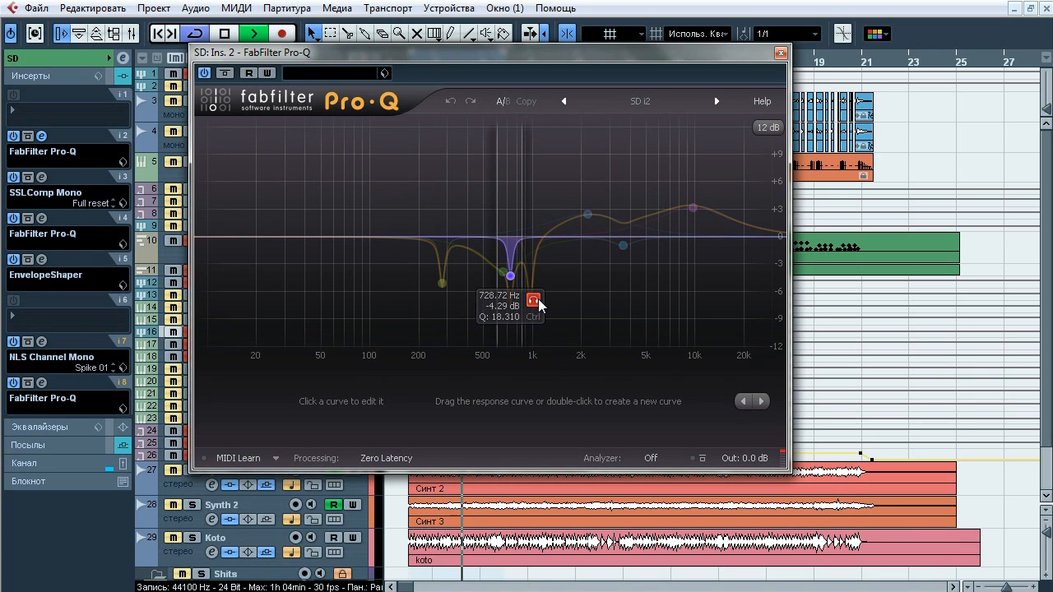
{"action": "left_click", "coordinate": [534, 301]}
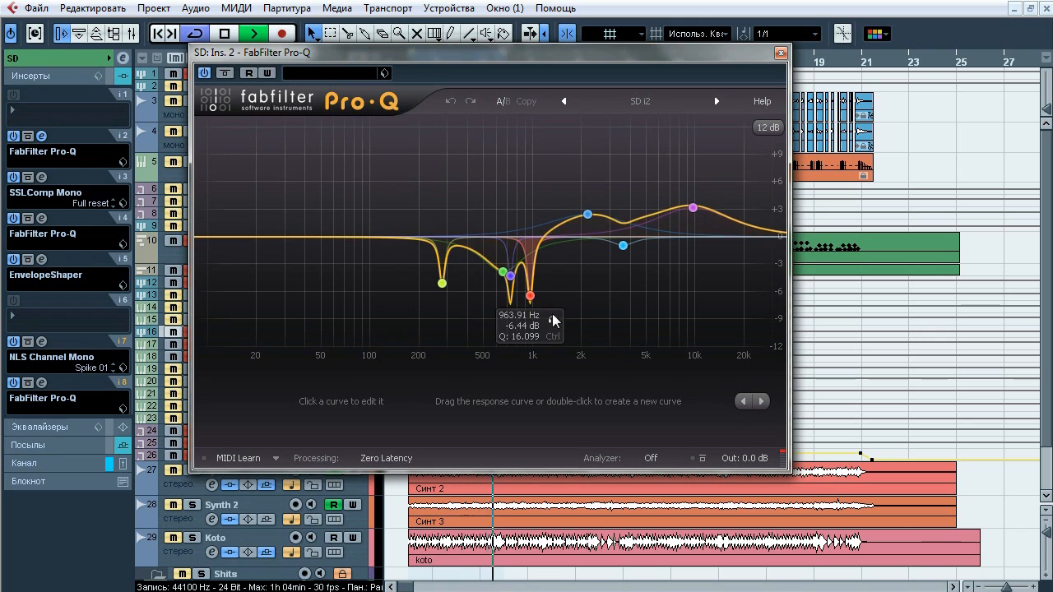
{"action": "left_click", "coordinate": [554, 320]}
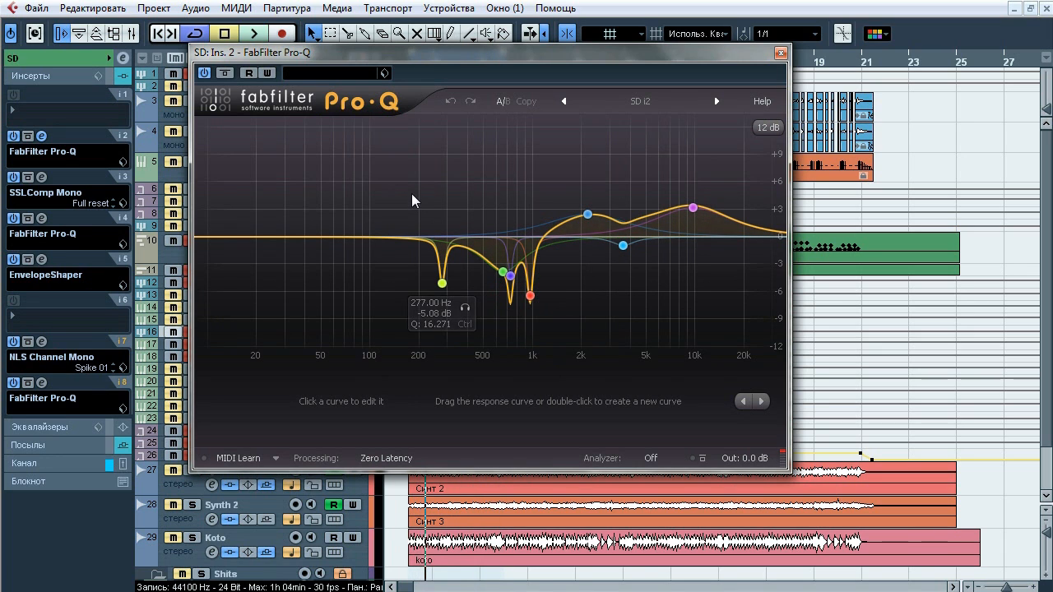
- Audition the SD group's second-insert EQ bands at 2179.3 Hz, 3597.2 Hz and 9686.7 Hz one by one
{"action": "left_click", "coordinate": [610, 178]}
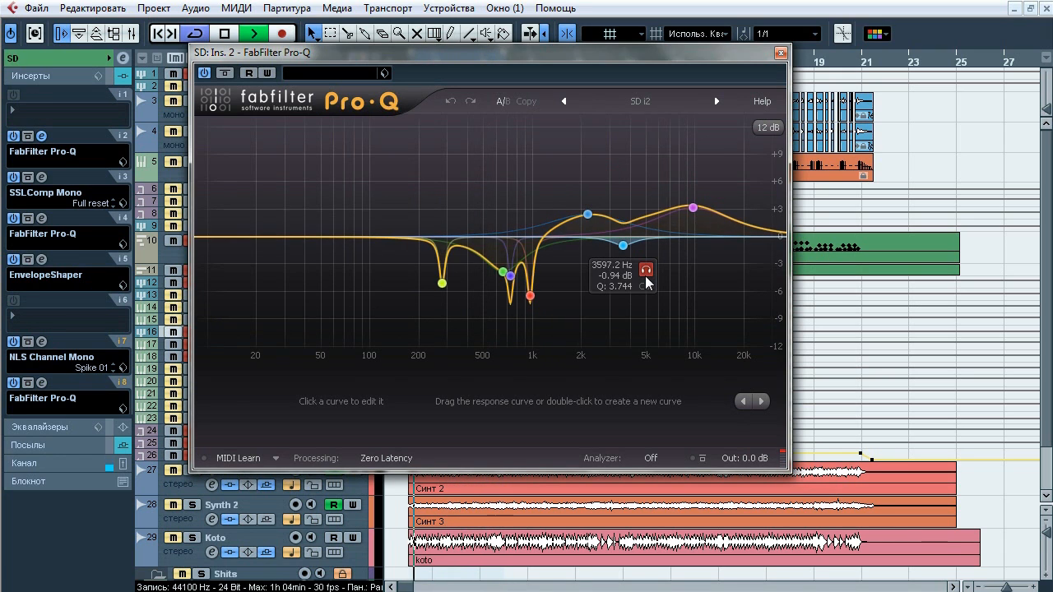
{"action": "left_click", "coordinate": [646, 270]}
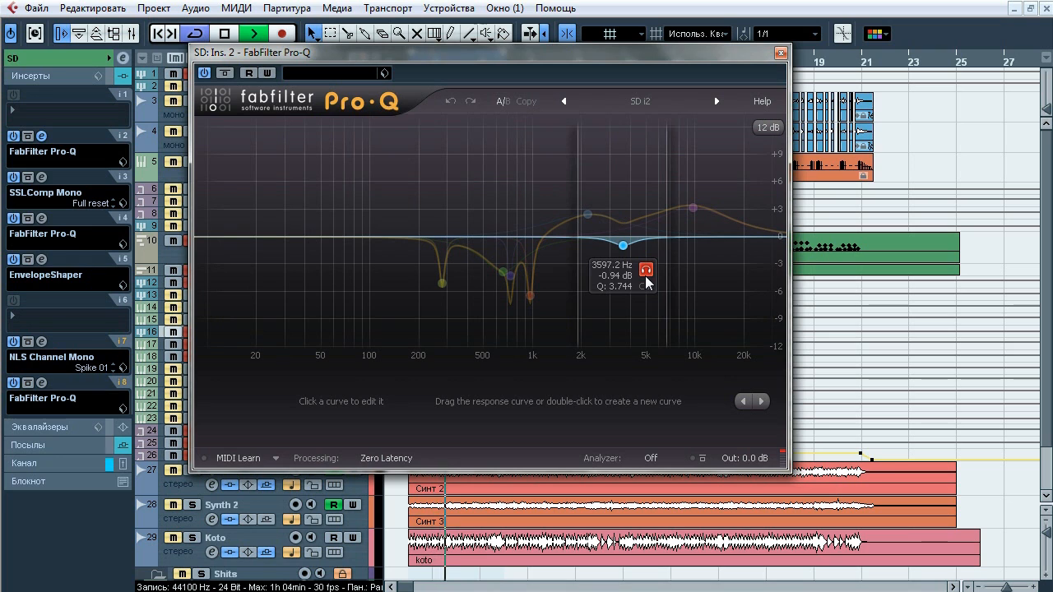
{"action": "left_click", "coordinate": [716, 172]}
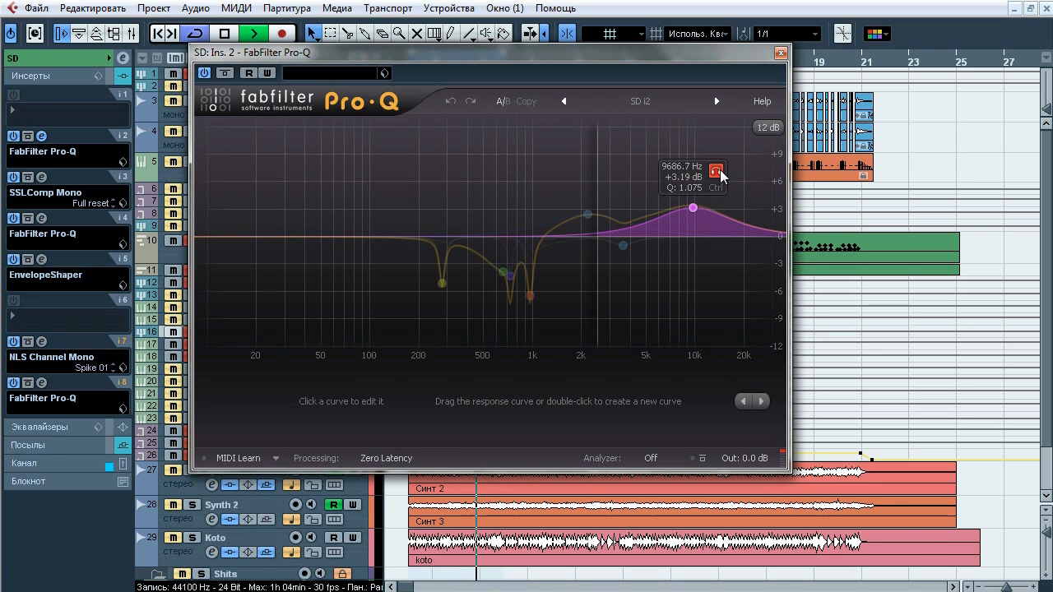
{"action": "left_click", "coordinate": [716, 172]}
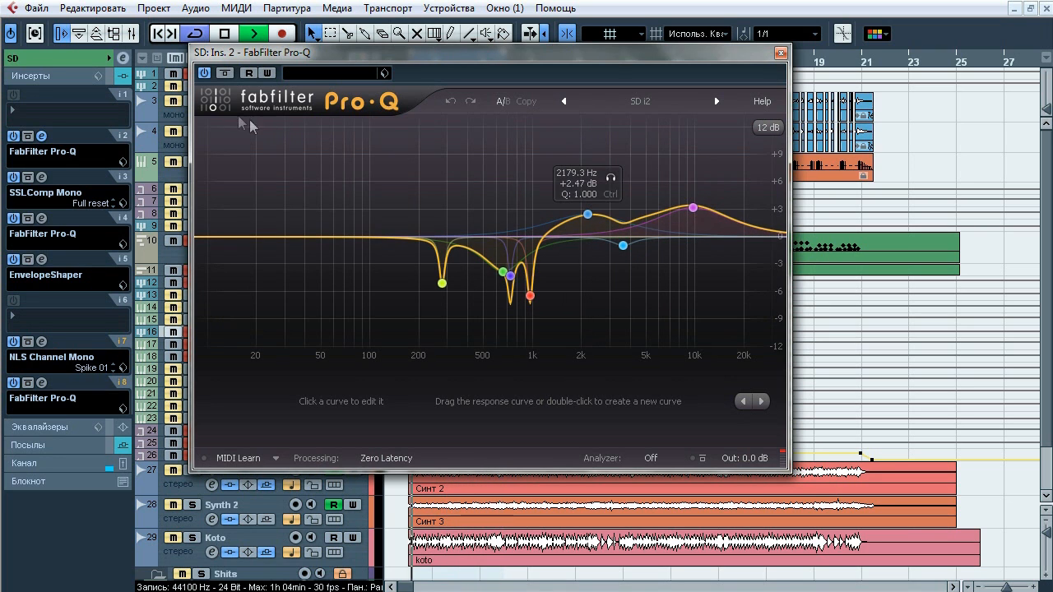
- Compare the bypassed and active sound of the second-insert Pro-Q, stop playback and close the plug-in
{"action": "left_click", "coordinate": [225, 74]}
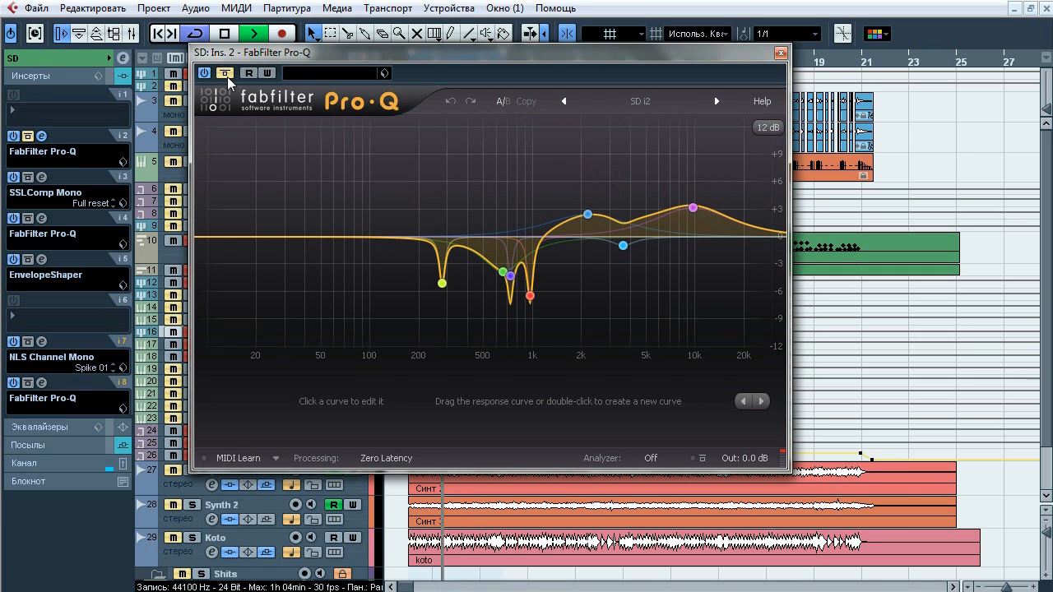
{"action": "left_click", "coordinate": [224, 73]}
{"action": "key", "text": "space"}
{"action": "left_click", "coordinate": [781, 52]}
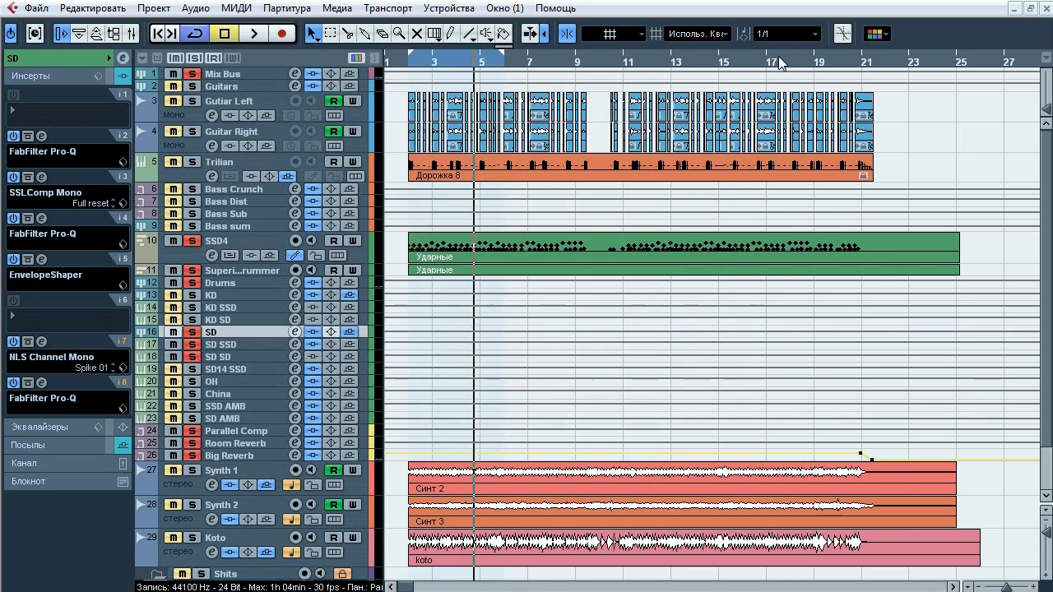
- Open SSLComp Mono in the SD group's third insert, compare its bypassed and active sound during playback, and close it
{"action": "left_click", "coordinate": [55, 192]}
{"action": "left_click_drag", "start_coordinate": [660, 159], "coordinate": [549, 100]}
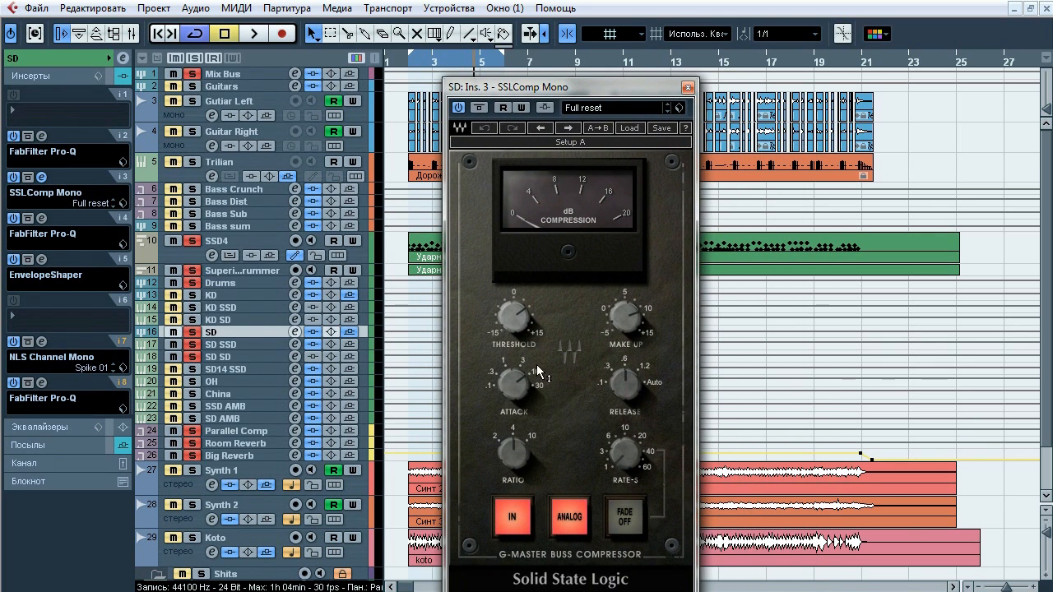
{"action": "key", "text": "space"}
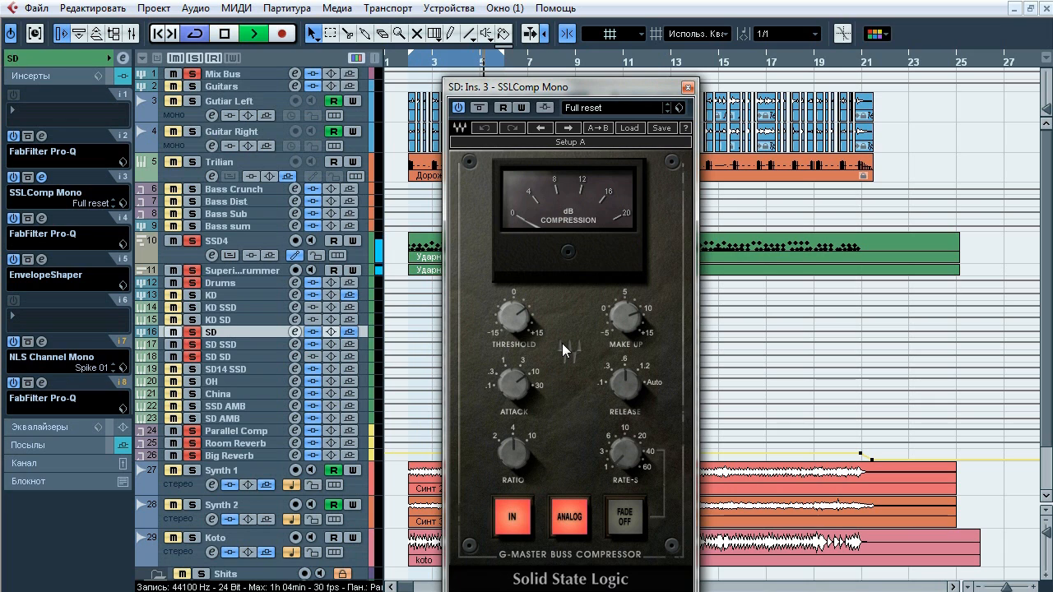
{"action": "left_click", "coordinate": [480, 108]}
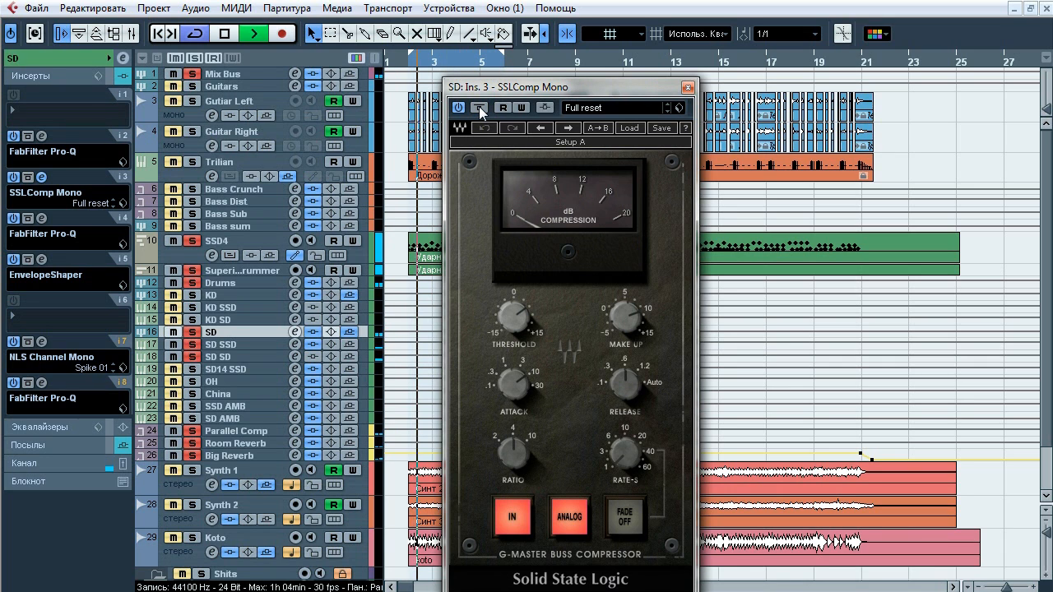
{"action": "key", "text": "space"}
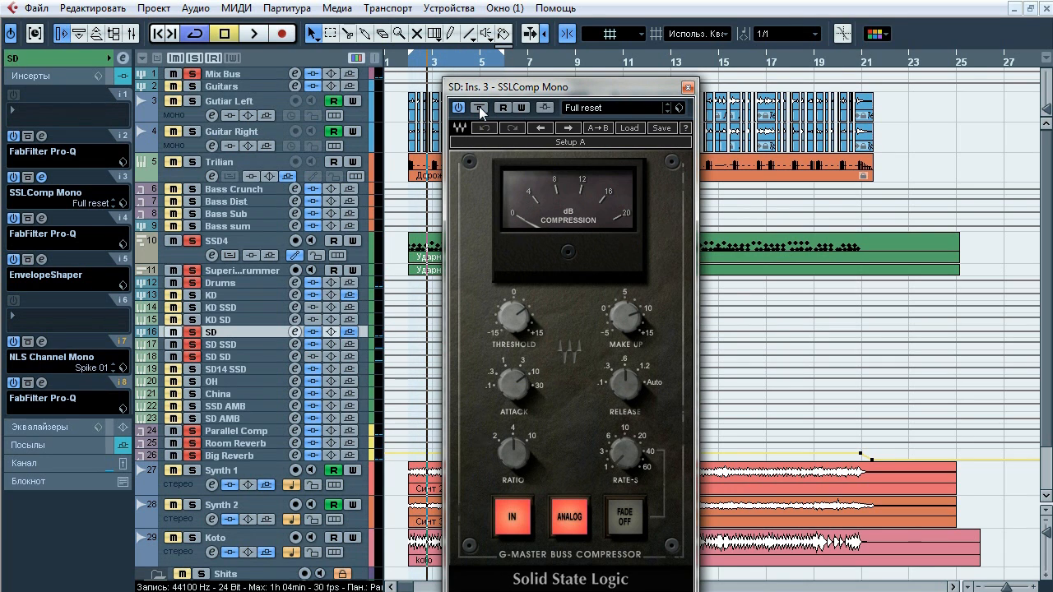
{"action": "left_click", "coordinate": [687, 87]}
- Open the FabFilter Pro-Q in the SD group's fourth insert and compare its bypassed and active sound during playback
{"action": "left_click", "coordinate": [42, 217]}
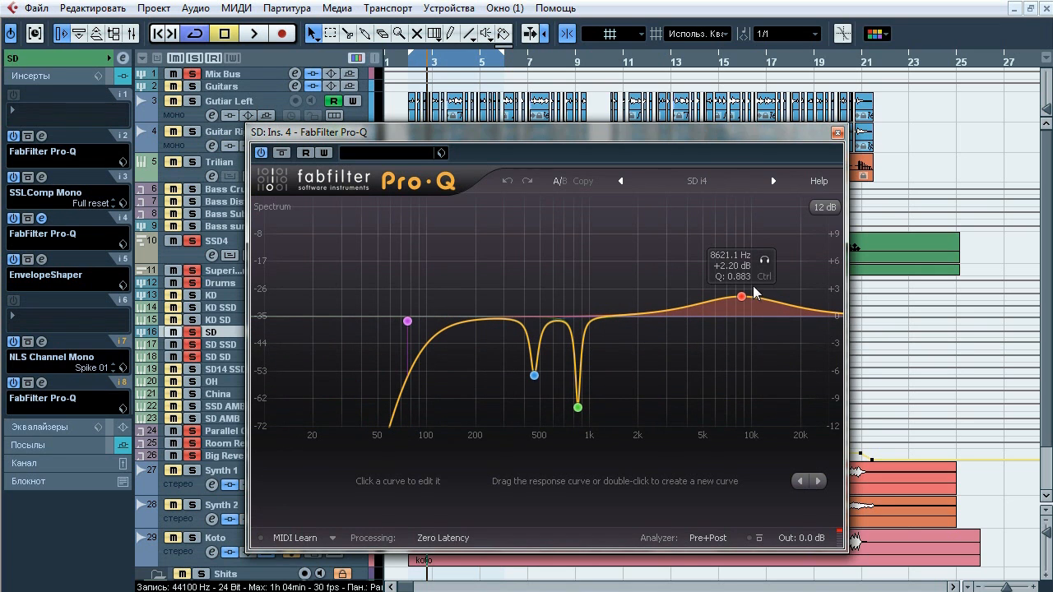
{"action": "key", "text": "space"}
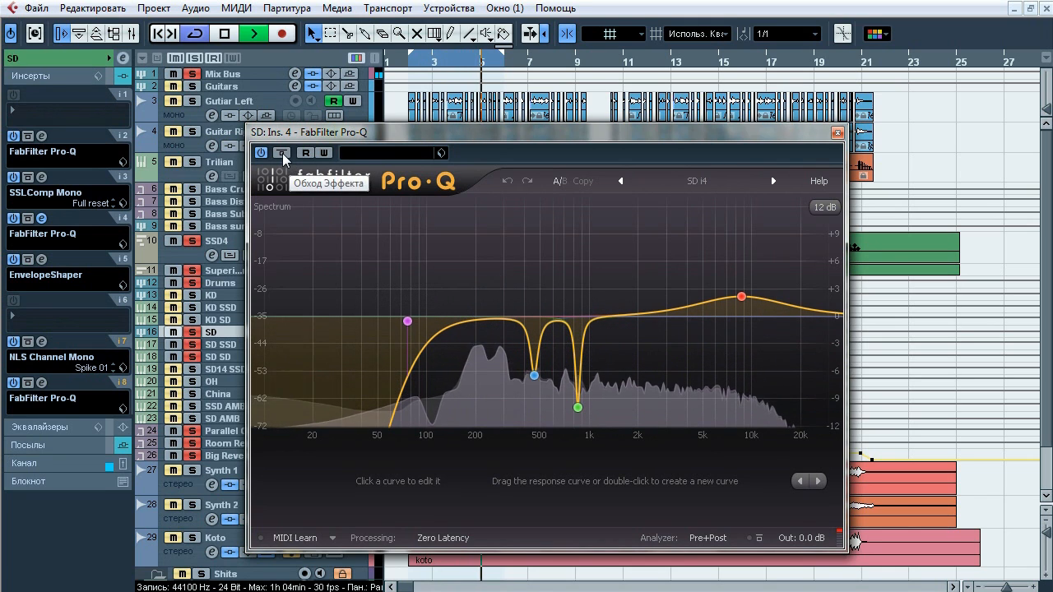
{"action": "left_click", "coordinate": [284, 157]}
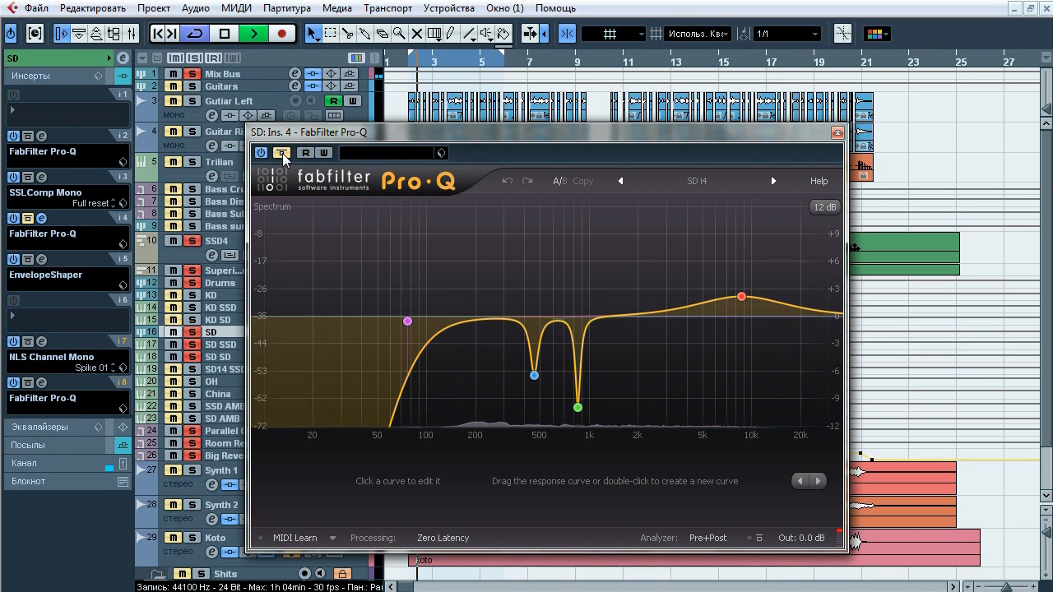
{"action": "left_click", "coordinate": [282, 154]}
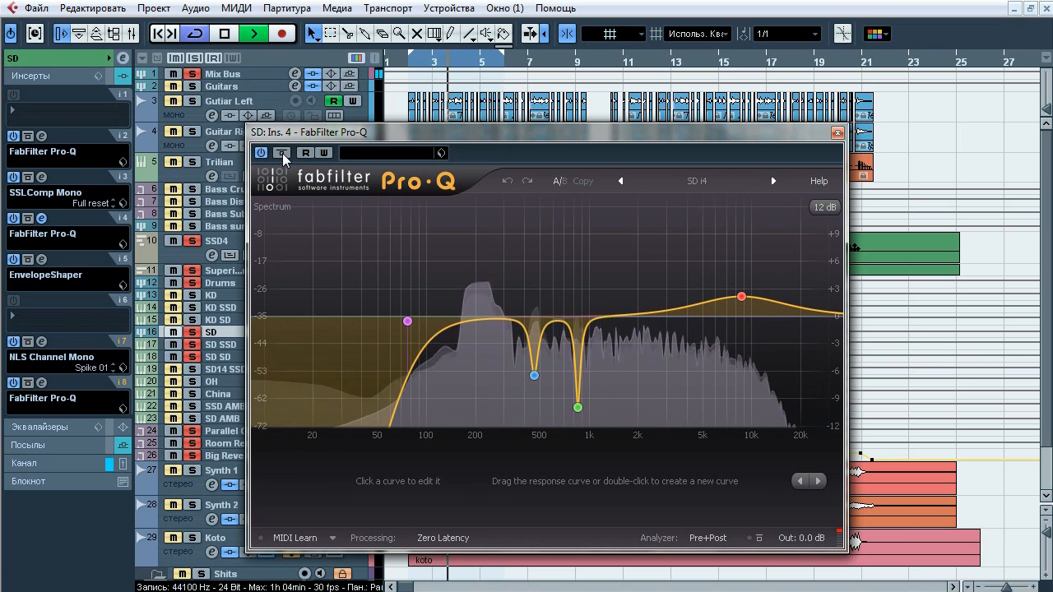
- Audition the fourth-insert EQ bands at 75.975 Hz, 457.20 Hz and 847.93 Hz, stop playback and close the plug-in
{"action": "mouse_move", "coordinate": [407, 321]}
{"action": "left_click", "coordinate": [431, 298]}
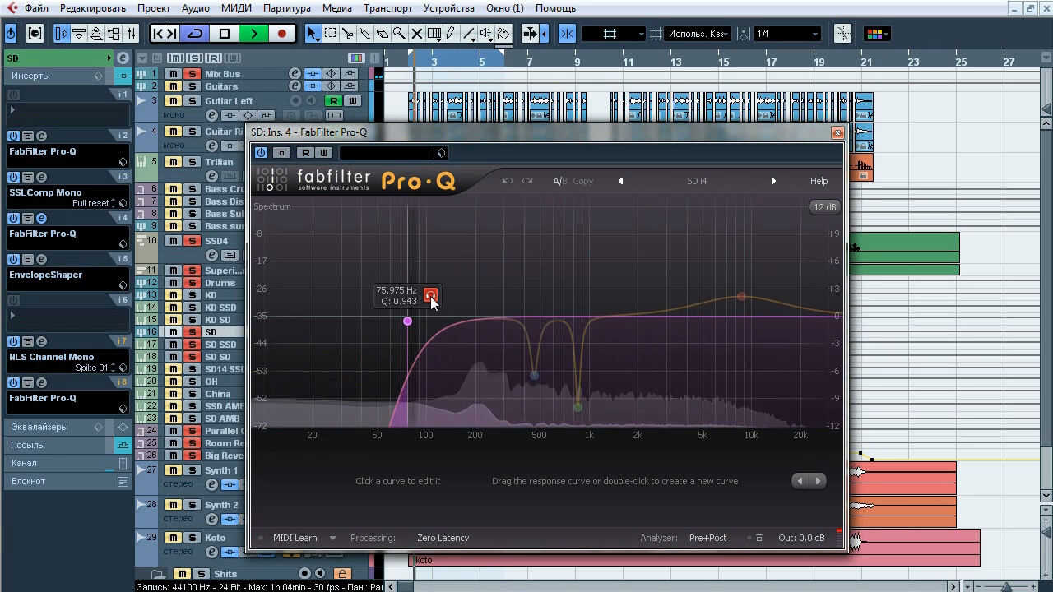
{"action": "mouse_move", "coordinate": [534, 375]}
{"action": "left_click", "coordinate": [556, 401]}
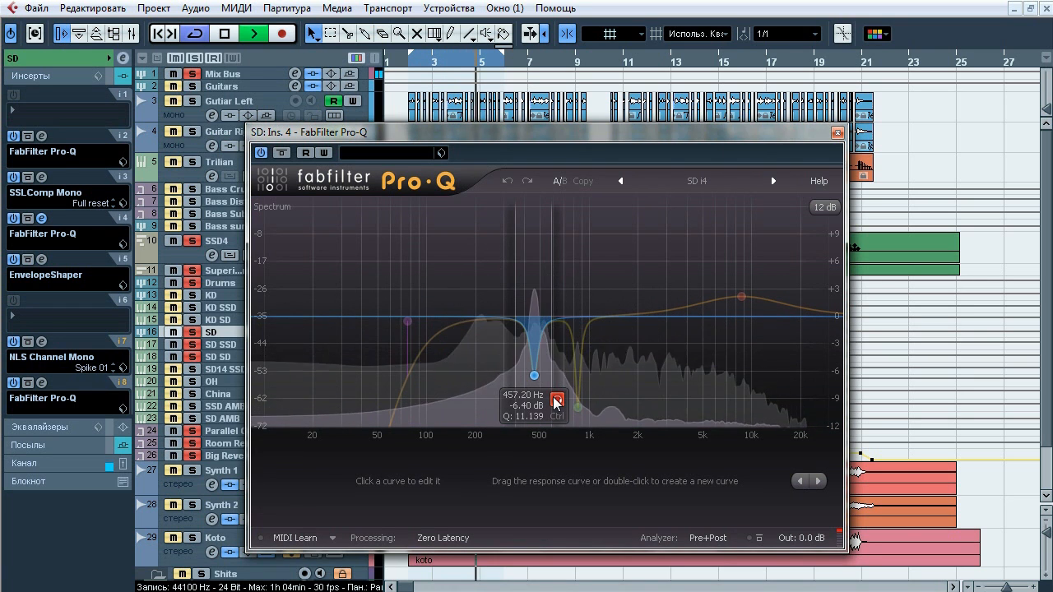
{"action": "mouse_move", "coordinate": [592, 409]}
{"action": "left_click", "coordinate": [600, 371]}
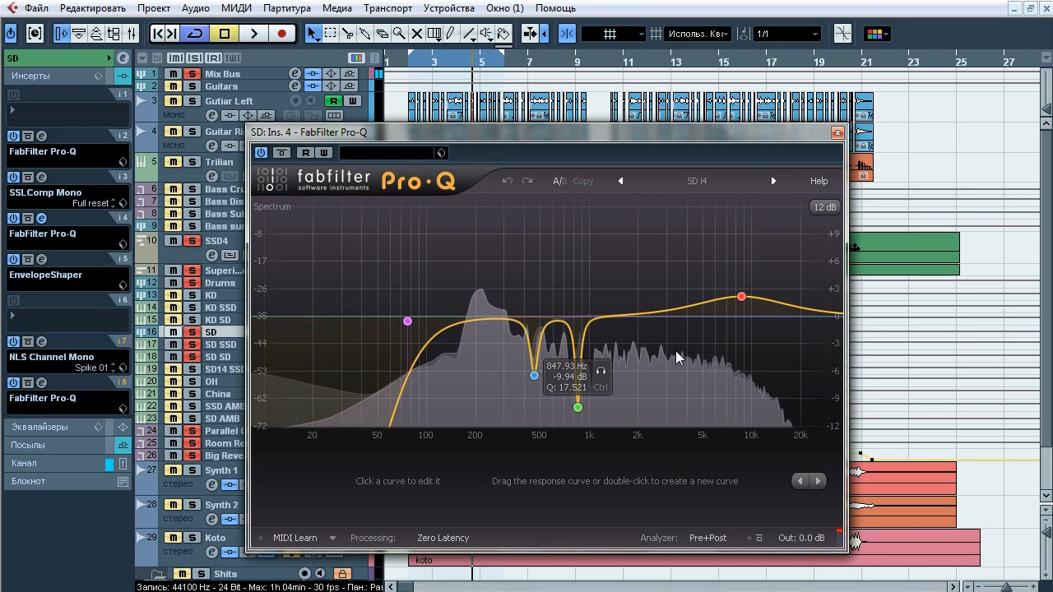
{"action": "key", "text": "space"}
{"action": "left_click", "coordinate": [837, 133]}
- Open EnvelopeShaper in the SD group's fifth insert and briefly check the group's sends before returning to its inserts
{"action": "left_click", "coordinate": [41, 259]}
{"action": "left_click_drag", "start_coordinate": [668, 183], "coordinate": [593, 207]}
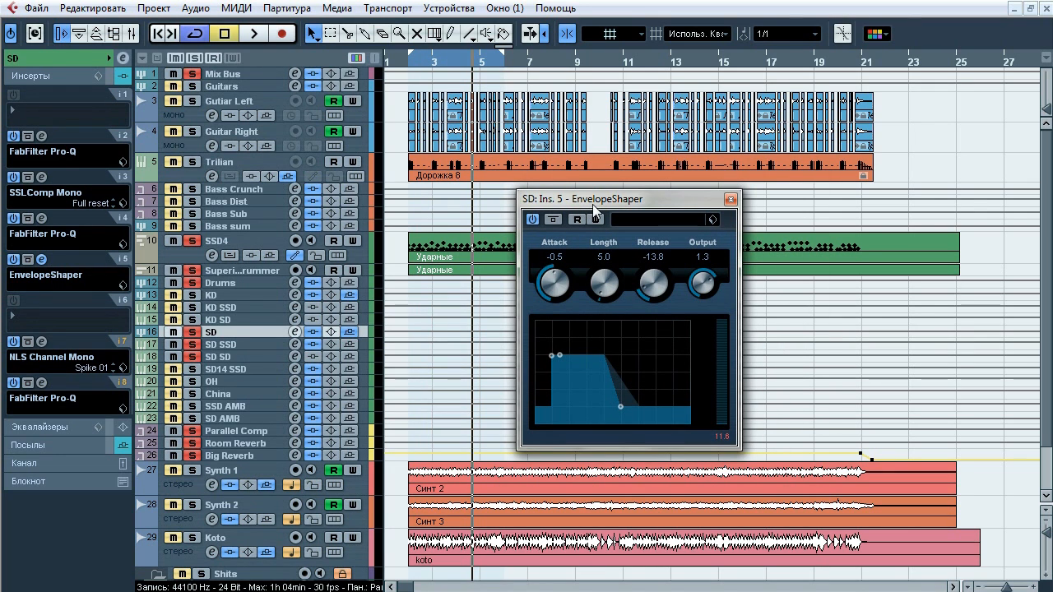
{"action": "left_click", "coordinate": [47, 453]}
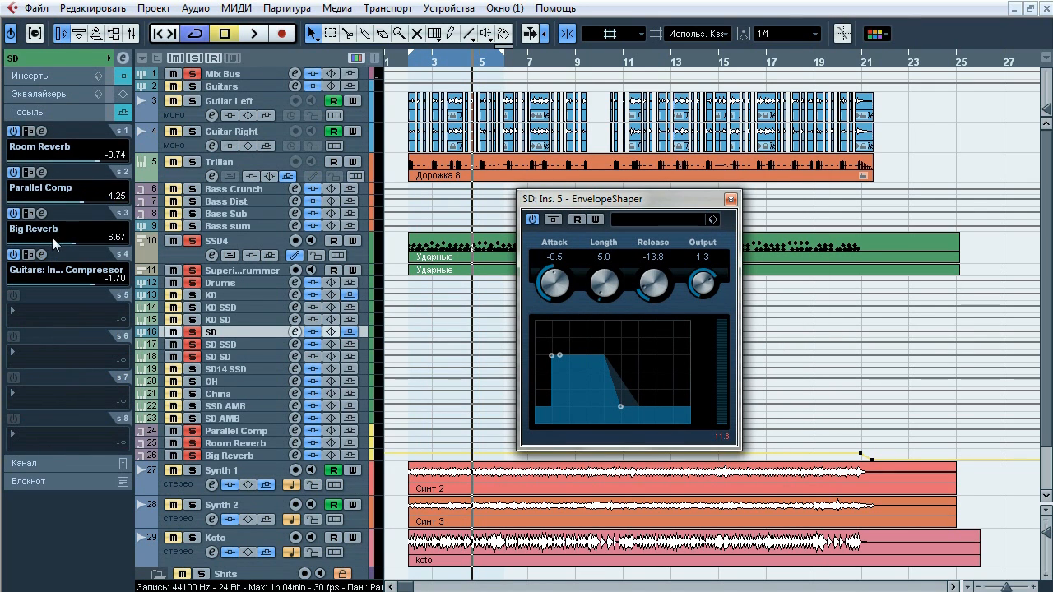
{"action": "left_click", "coordinate": [53, 77]}
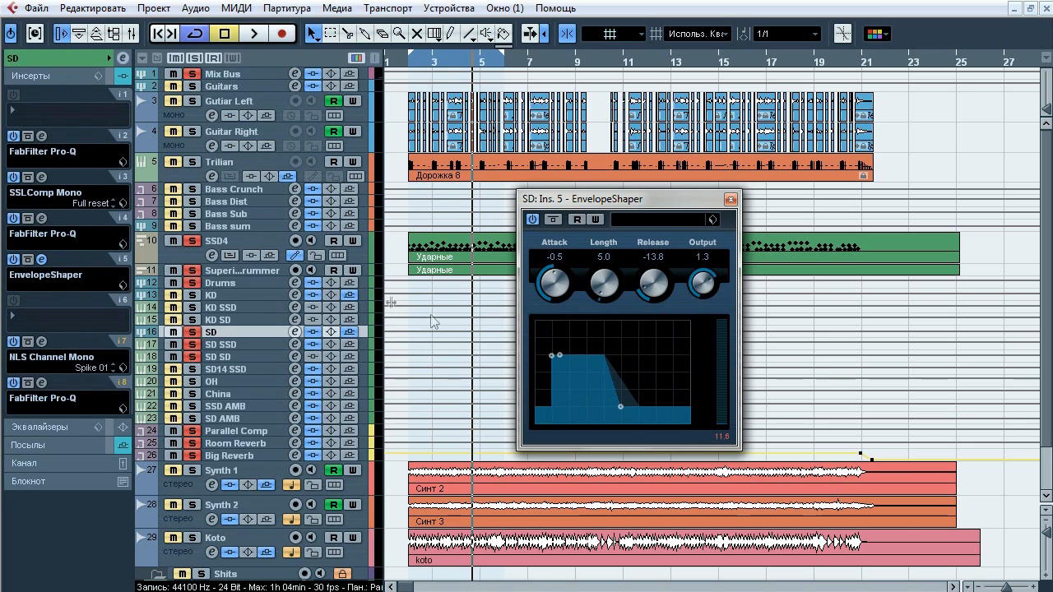
- Compare the SD group's EnvelopeShaper bypassed and active during playback, then stop and close the plug-in
{"action": "key", "text": "space"}
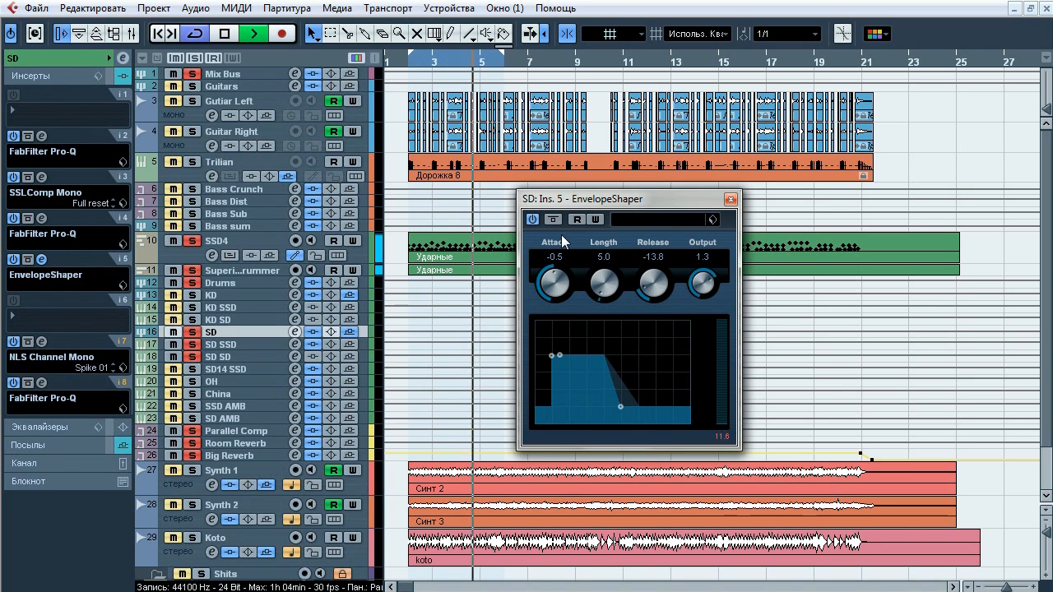
{"action": "left_click", "coordinate": [555, 218]}
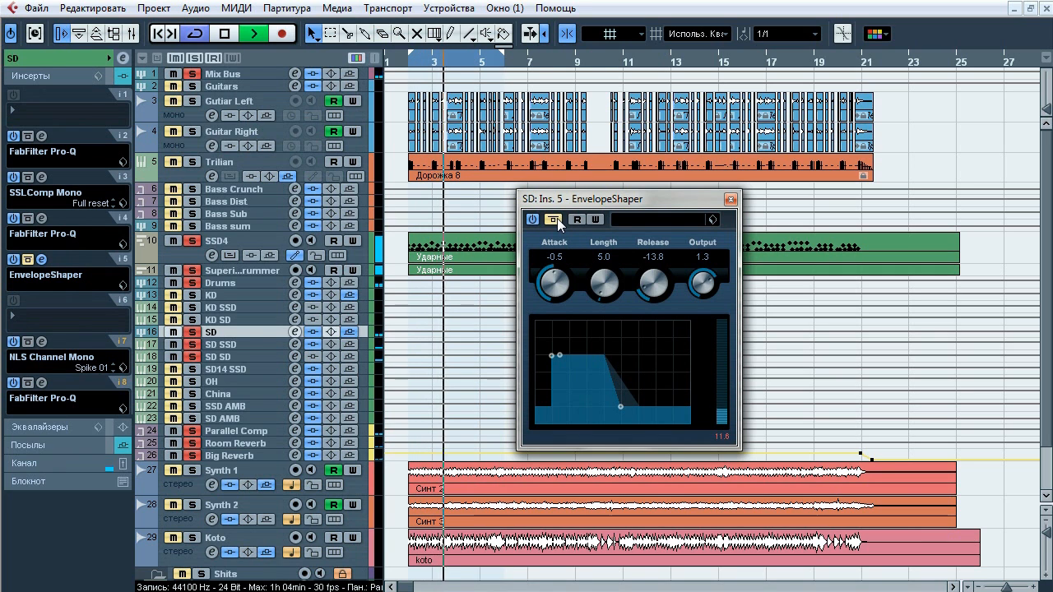
{"action": "left_click", "coordinate": [555, 219]}
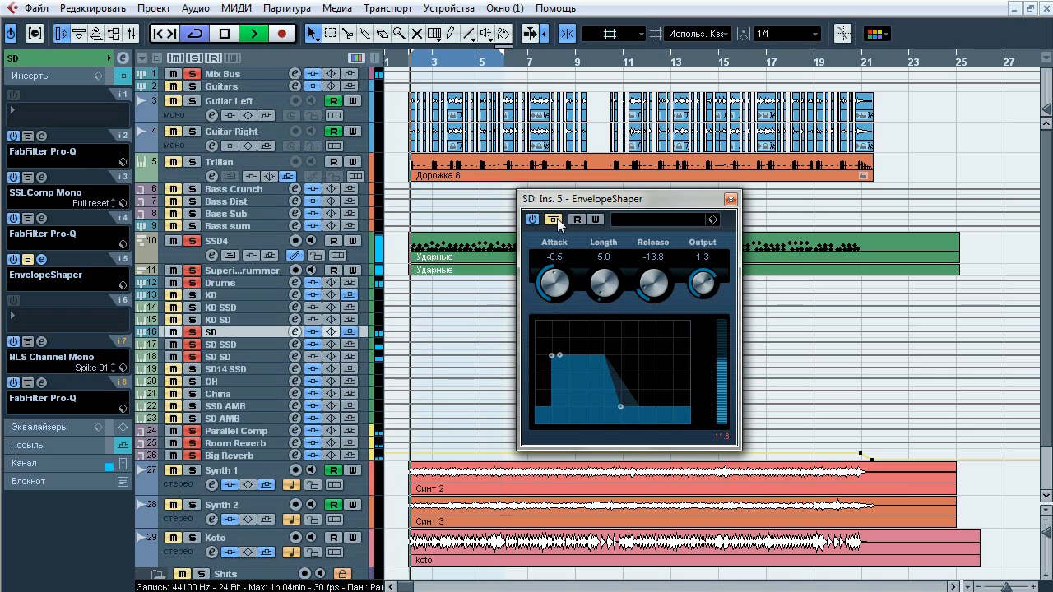
{"action": "left_click", "coordinate": [555, 219]}
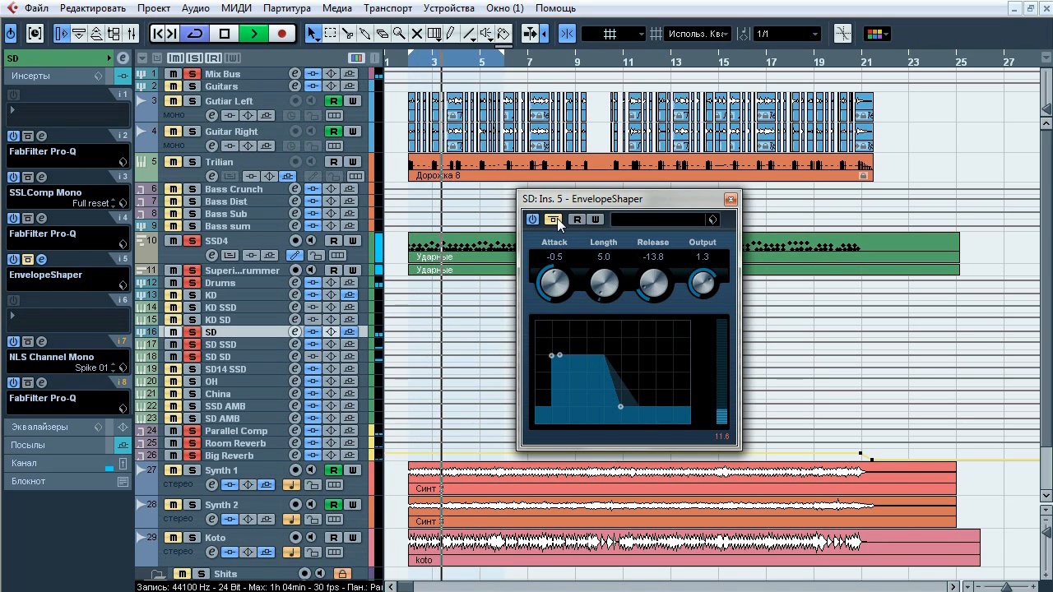
{"action": "left_click", "coordinate": [555, 218]}
{"action": "key", "text": "space"}
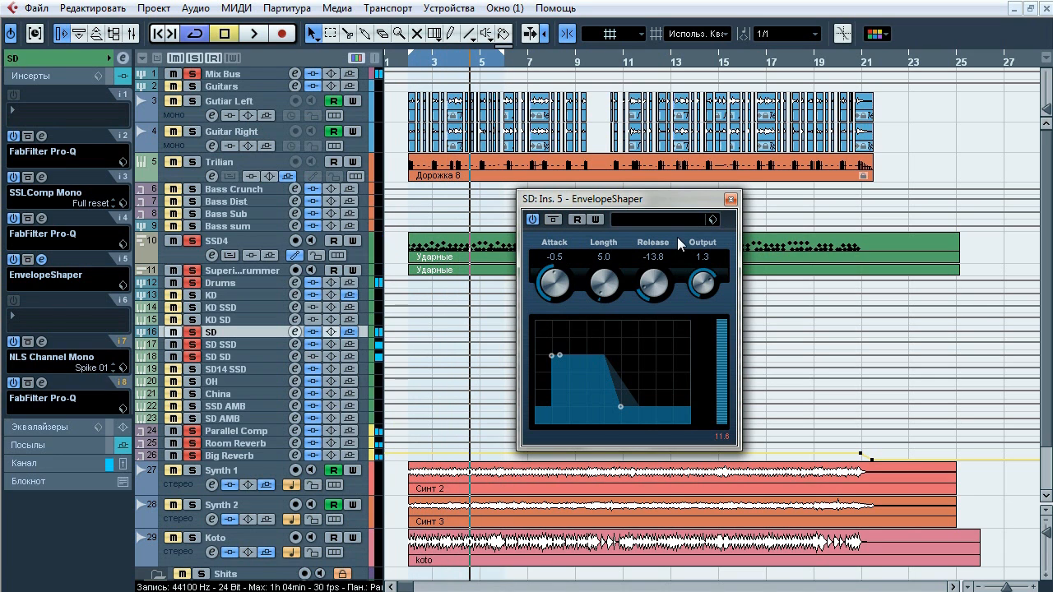
{"action": "left_click", "coordinate": [730, 199]}
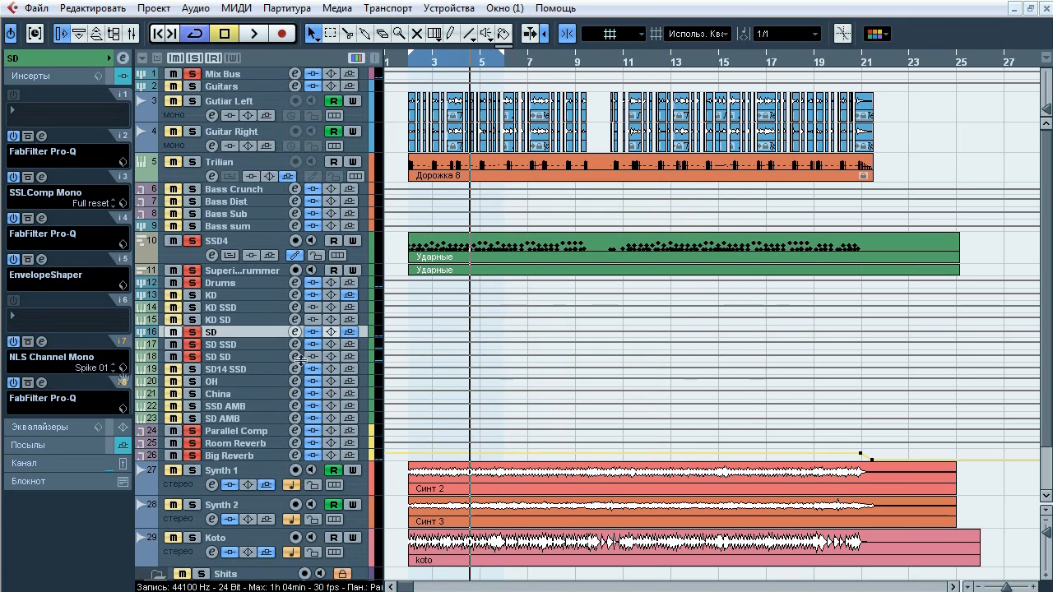
- Open NLS Channel Mono in the SD group's seventh insert, compare its bypassed and active sound during playback, and close it
{"action": "left_click", "coordinate": [42, 341]}
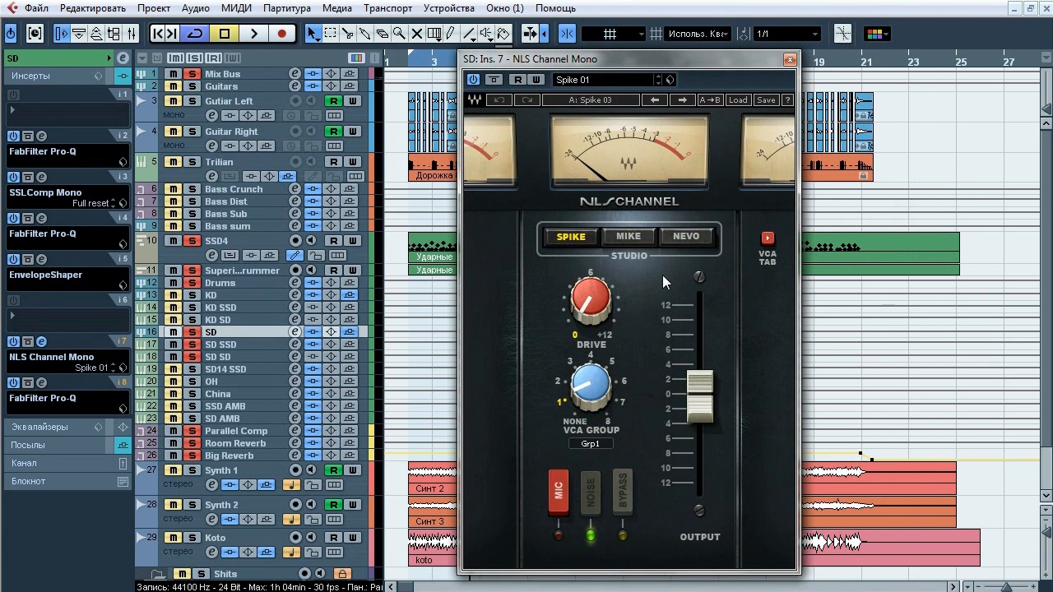
{"action": "key", "text": "space"}
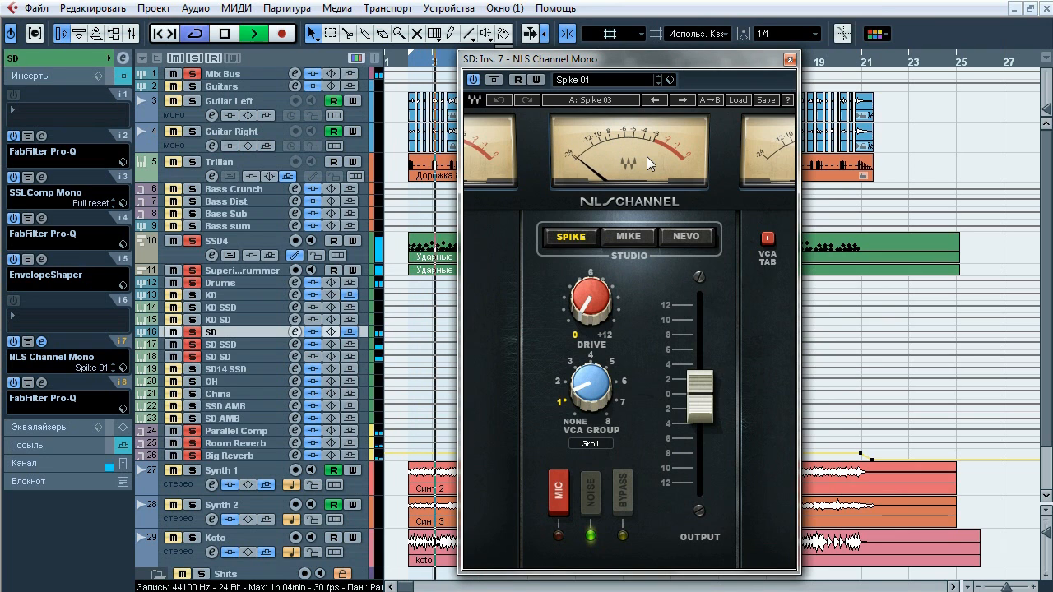
{"action": "left_click", "coordinate": [495, 80]}
{"action": "left_click", "coordinate": [495, 80]}
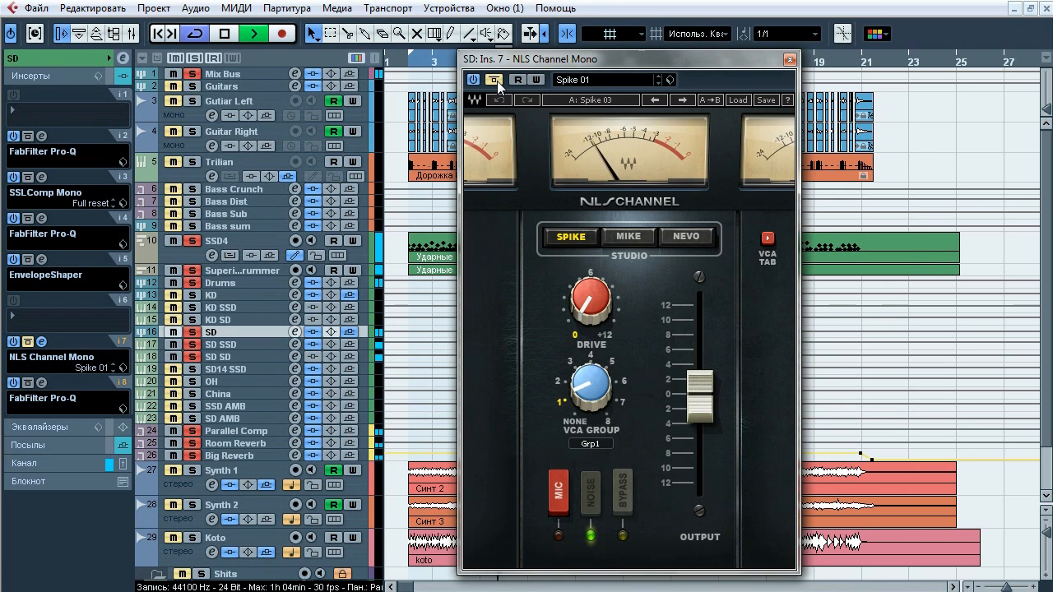
{"action": "key", "text": "space"}
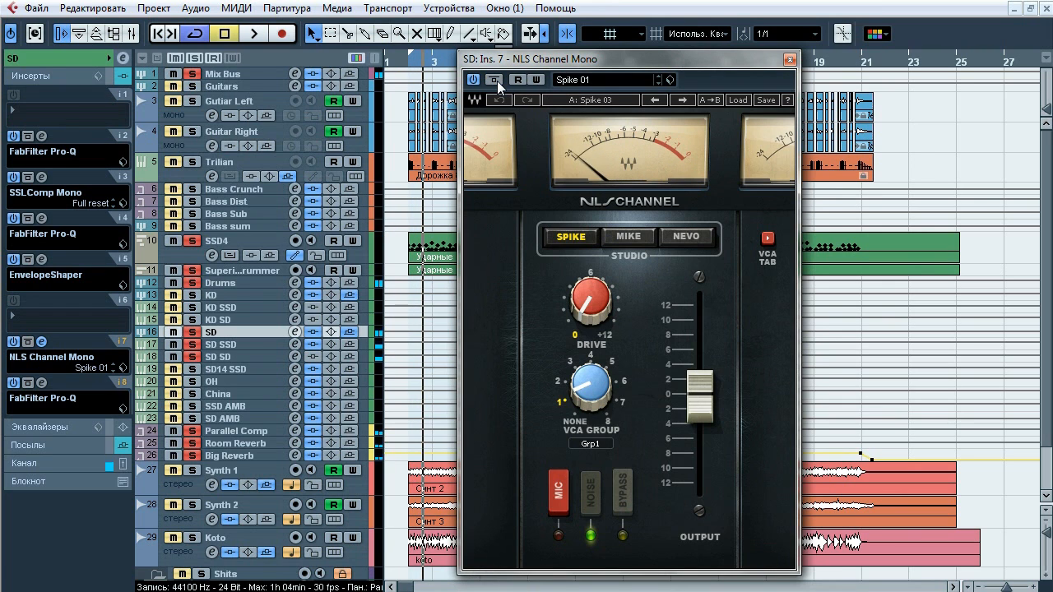
{"action": "left_click", "coordinate": [789, 60]}
- Open the FabFilter Pro-Q in the SD group's eighth insert and audition its cuts at 4488.8 Hz and 7154.5 Hz during playback
{"action": "left_click", "coordinate": [41, 382]}
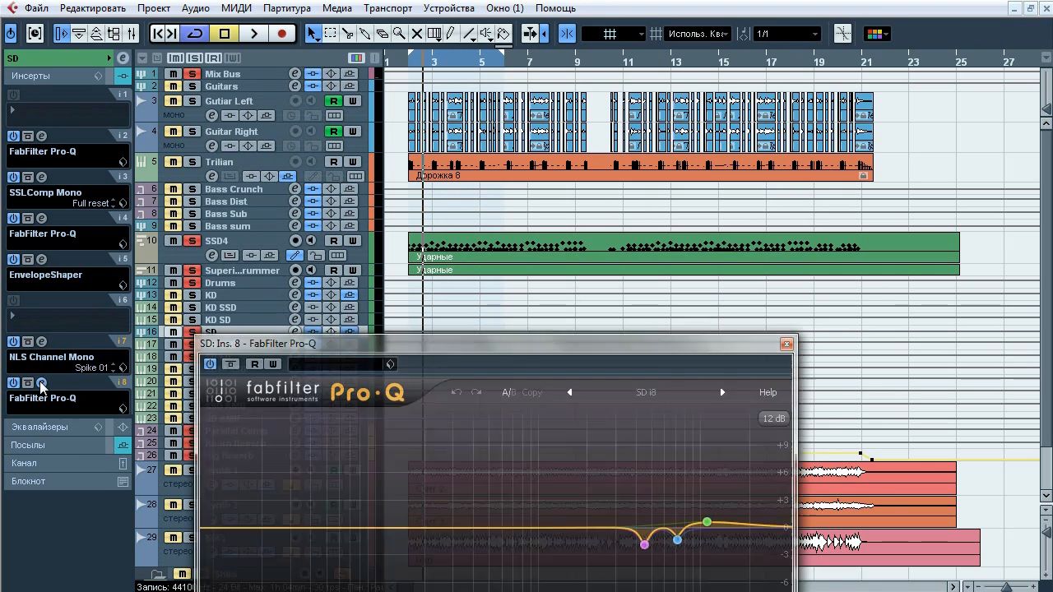
{"action": "left_click_drag", "start_coordinate": [434, 342], "coordinate": [400, 109]}
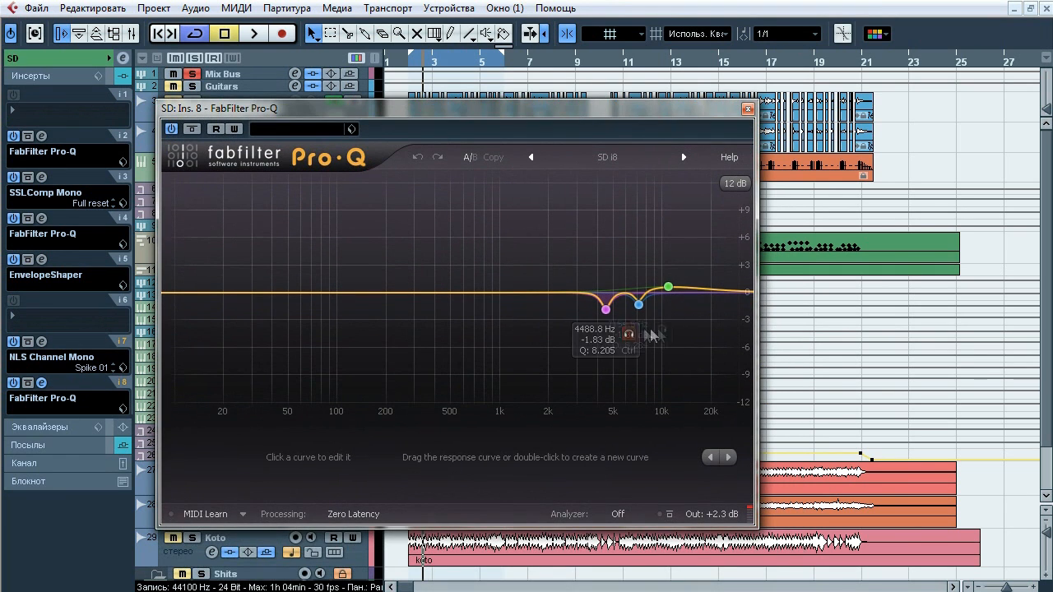
{"action": "key", "text": "space"}
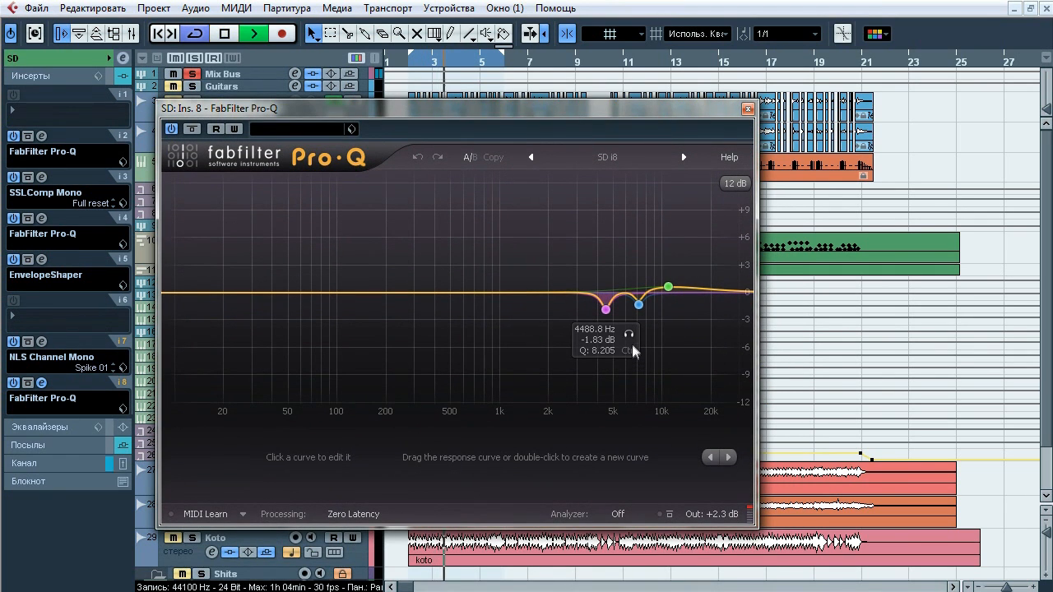
{"action": "left_click", "coordinate": [630, 335]}
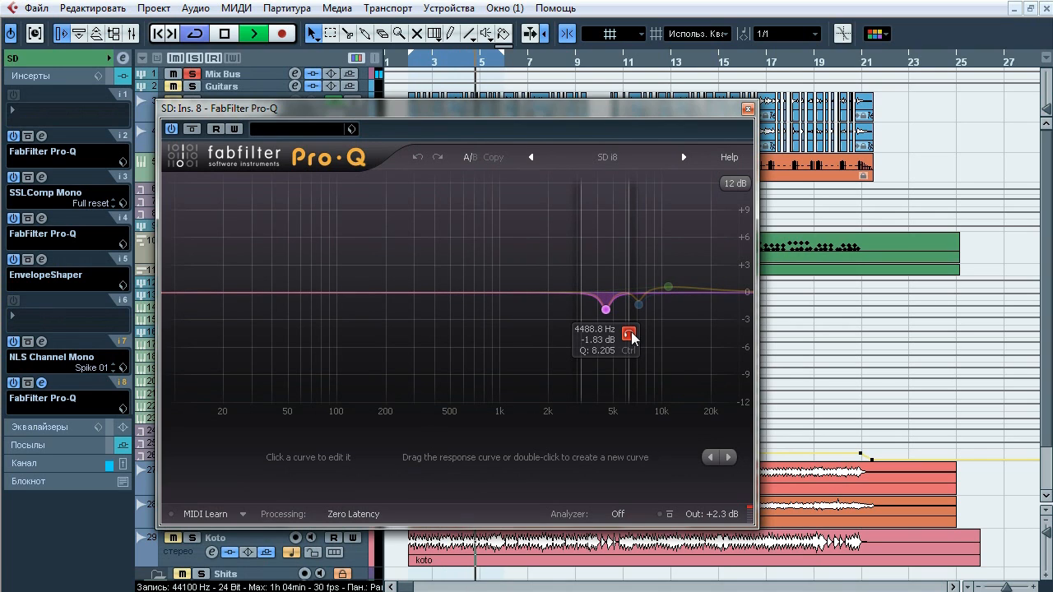
{"action": "left_click", "coordinate": [662, 329]}
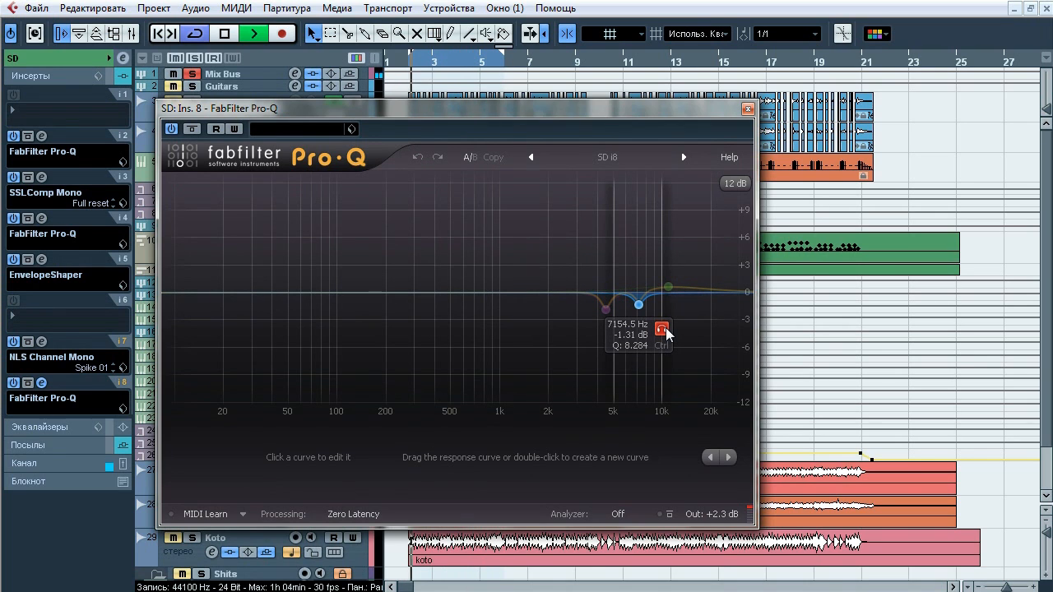
- Audition the 10884 Hz boost in the SD group's Pro-Q, close the plug-in, and check the group's sends
{"action": "left_click", "coordinate": [689, 249]}
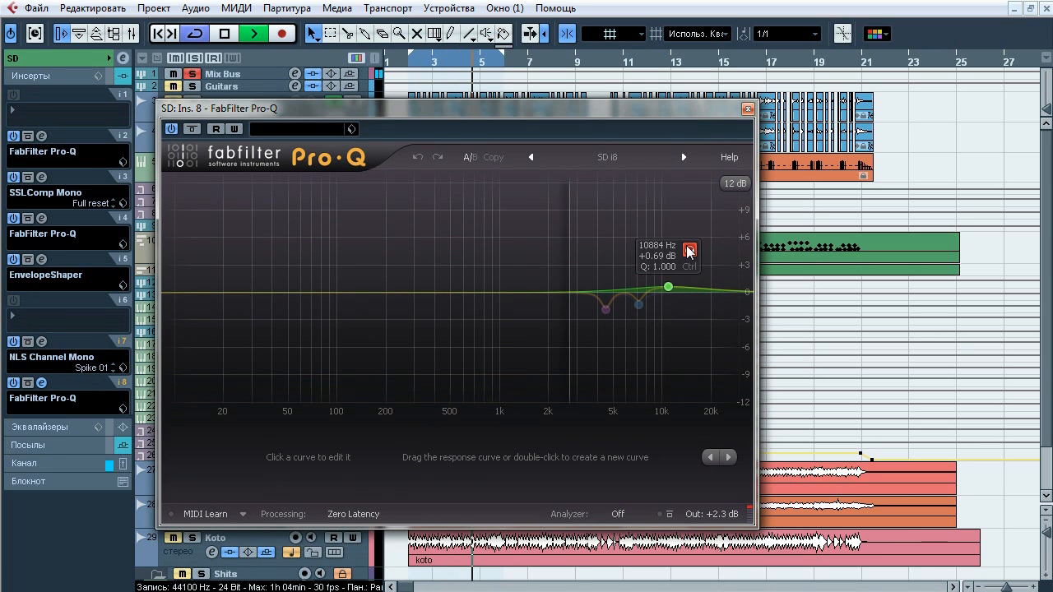
{"action": "left_click", "coordinate": [191, 129]}
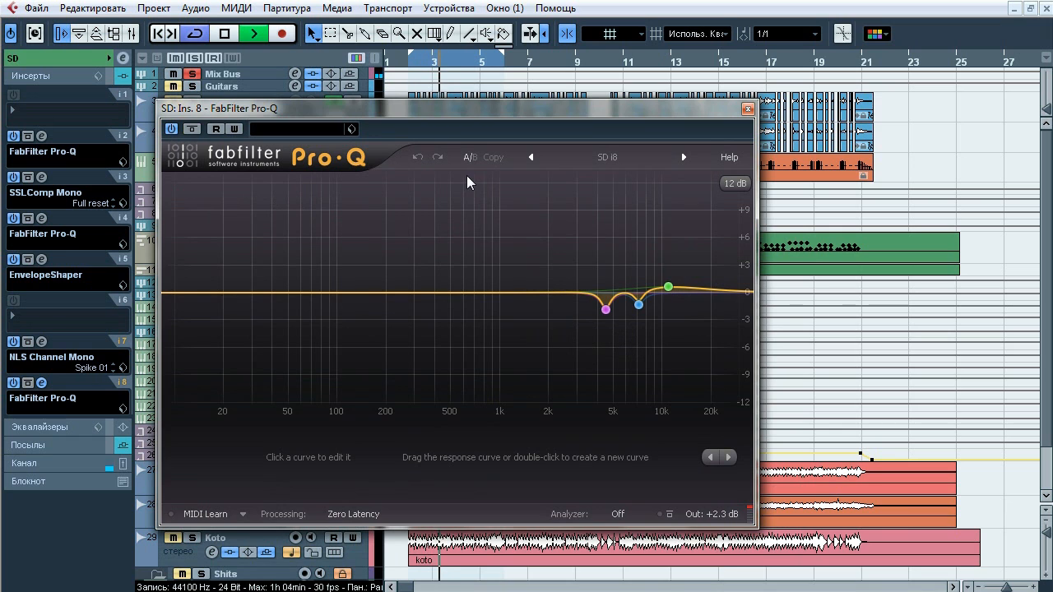
{"action": "left_click", "coordinate": [747, 109]}
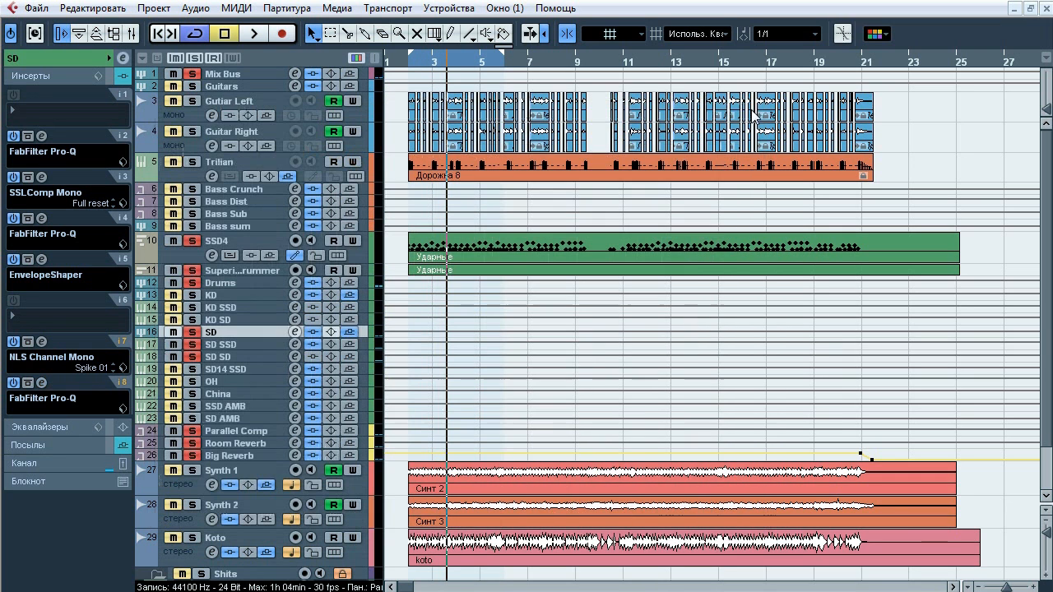
{"action": "left_click", "coordinate": [43, 444]}
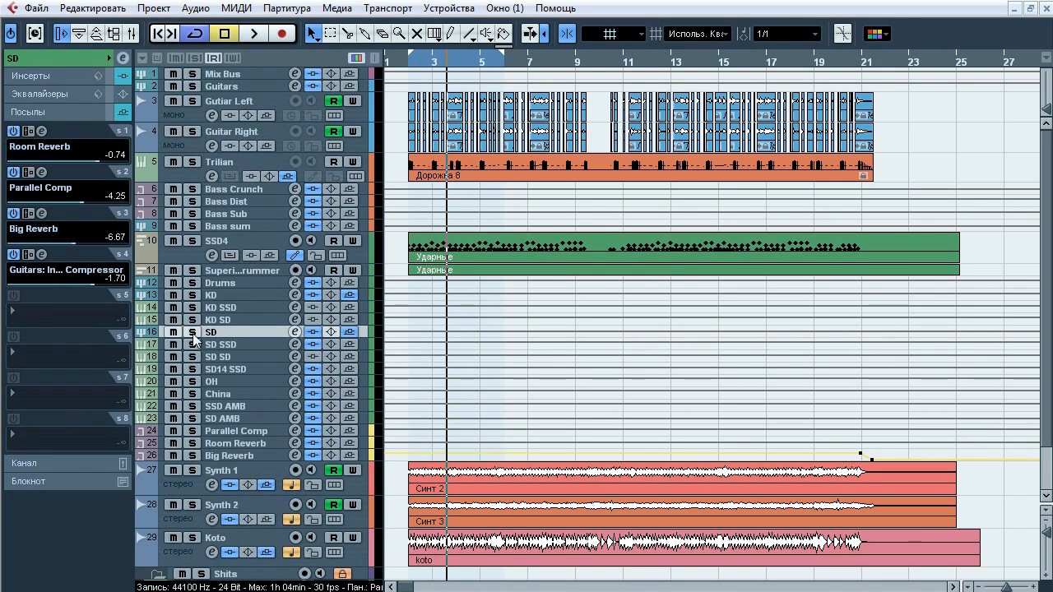
- Select the SD14 SSD channel, check its output routing, and listen to it soloed
{"action": "left_click", "coordinate": [216, 371]}
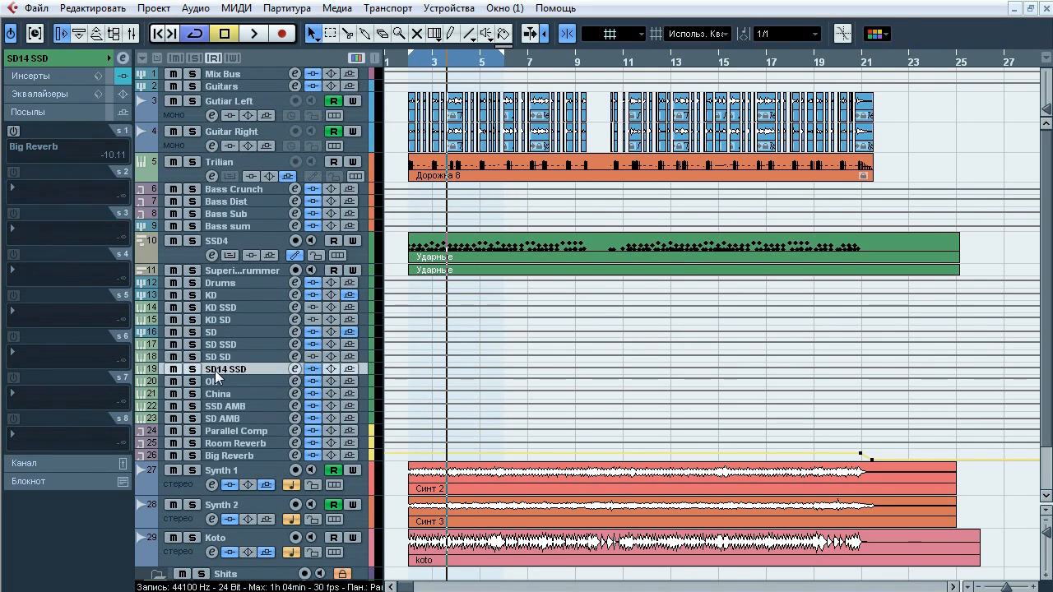
{"action": "left_click", "coordinate": [63, 56]}
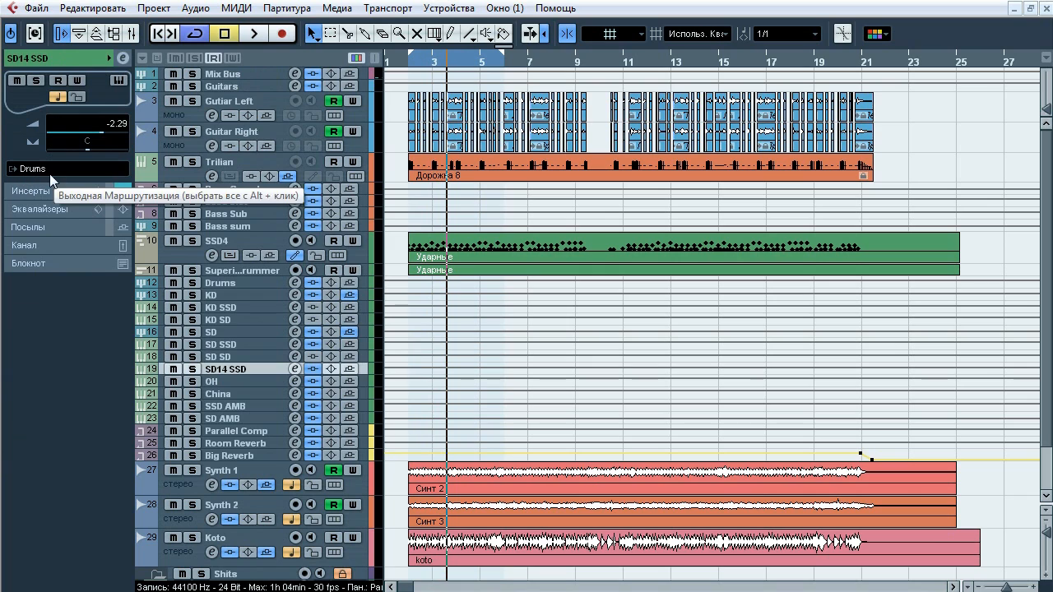
{"action": "left_click", "coordinate": [192, 370]}
{"action": "key", "text": "space"}
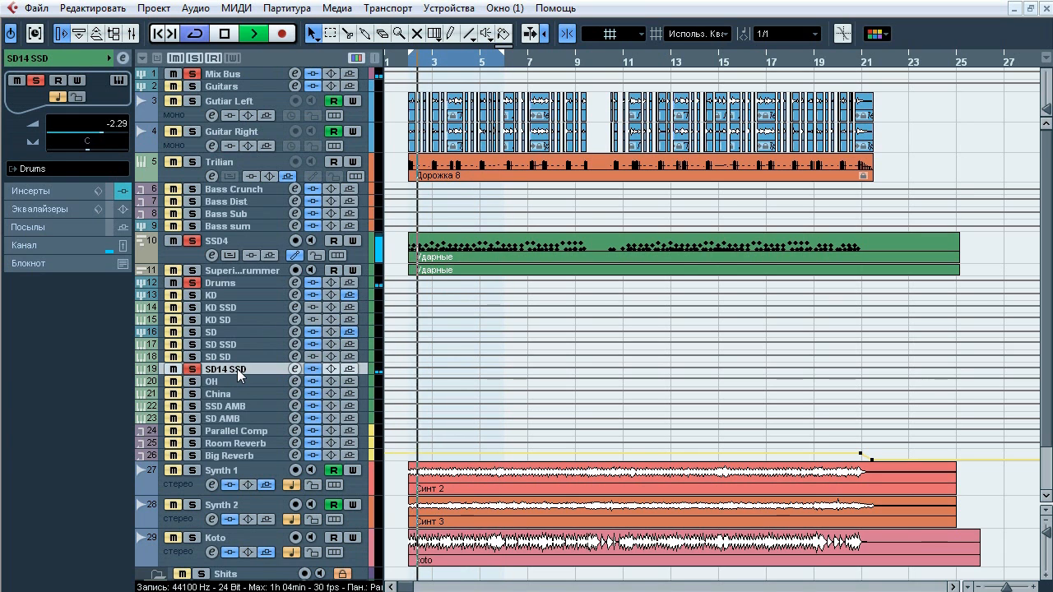
{"action": "key", "text": "space"}
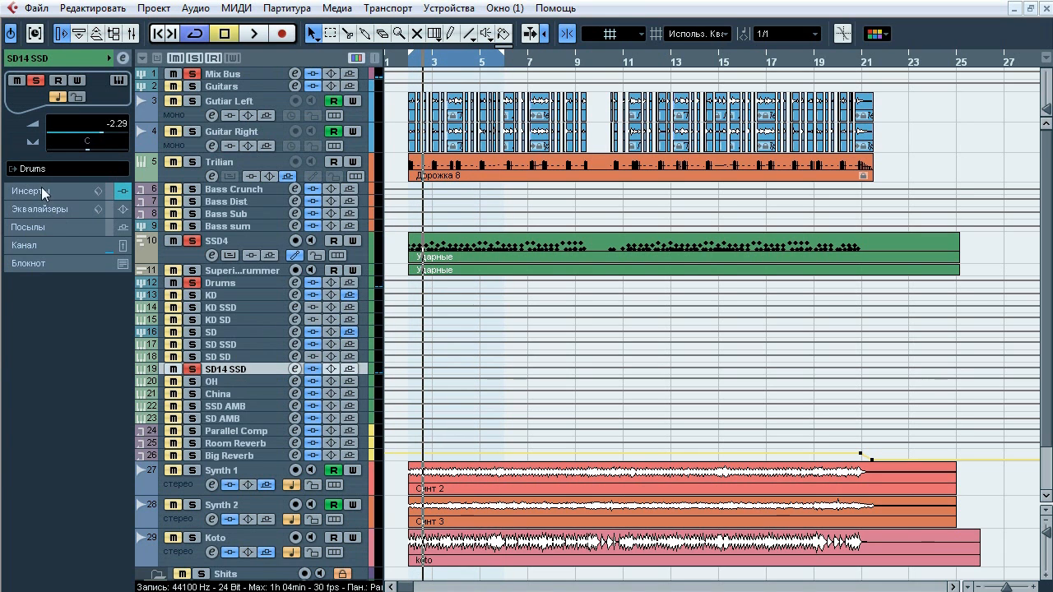
- Open the FabFilter Pro-Q in SD14 SSD's first insert, audition its cuts at 457.20 Hz and 4137.1 Hz during playback, and close it
{"action": "left_click", "coordinate": [41, 187]}
{"action": "left_click", "coordinate": [41, 95]}
{"action": "left_click_drag", "start_coordinate": [510, 57], "coordinate": [471, 72]}
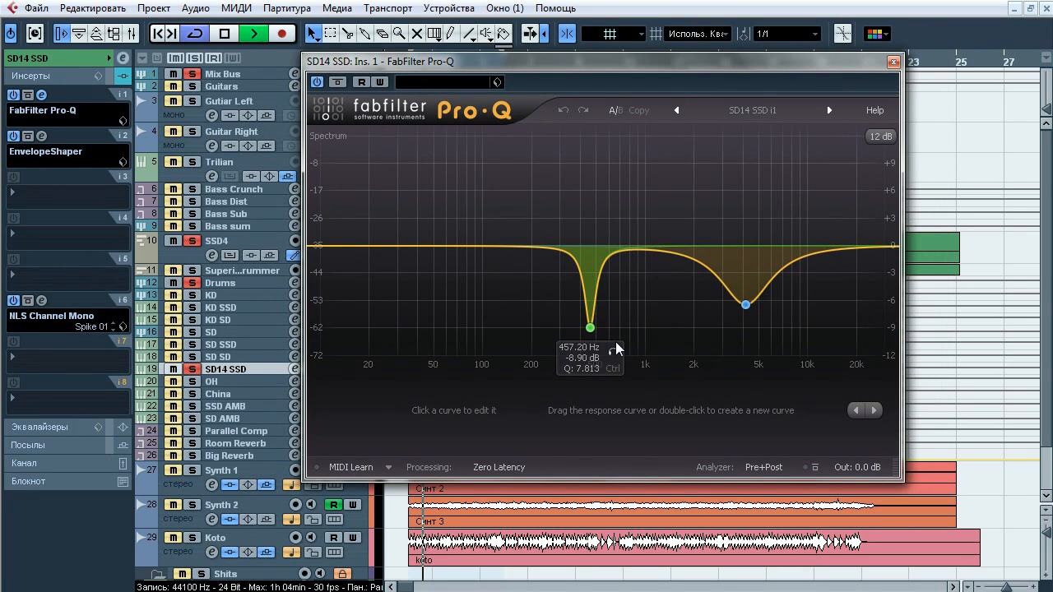
{"action": "key", "text": "space"}
{"action": "left_click", "coordinate": [613, 352]}
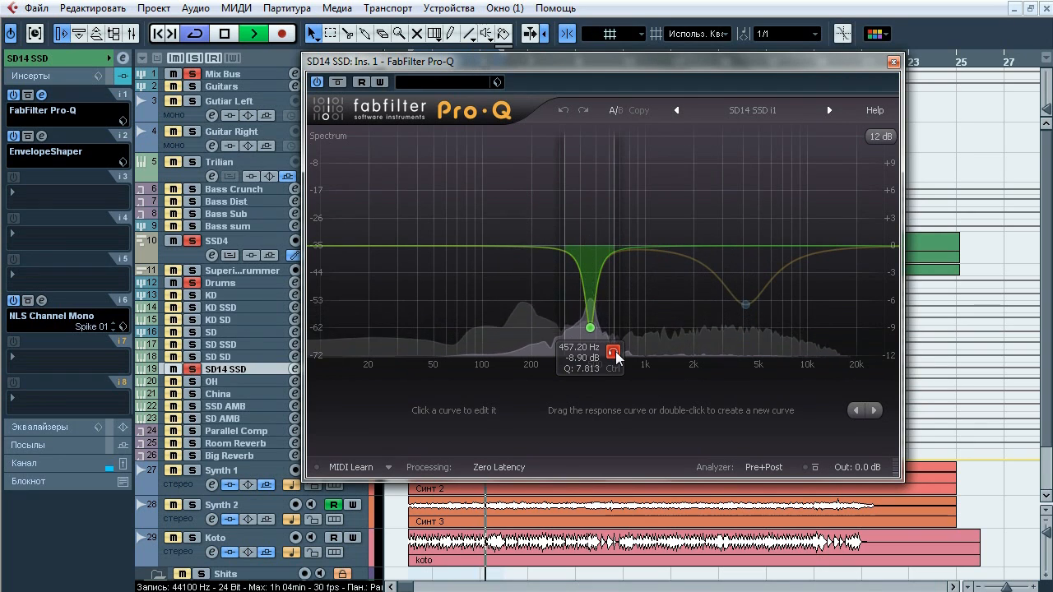
{"action": "left_click", "coordinate": [614, 353]}
{"action": "left_click", "coordinate": [769, 330]}
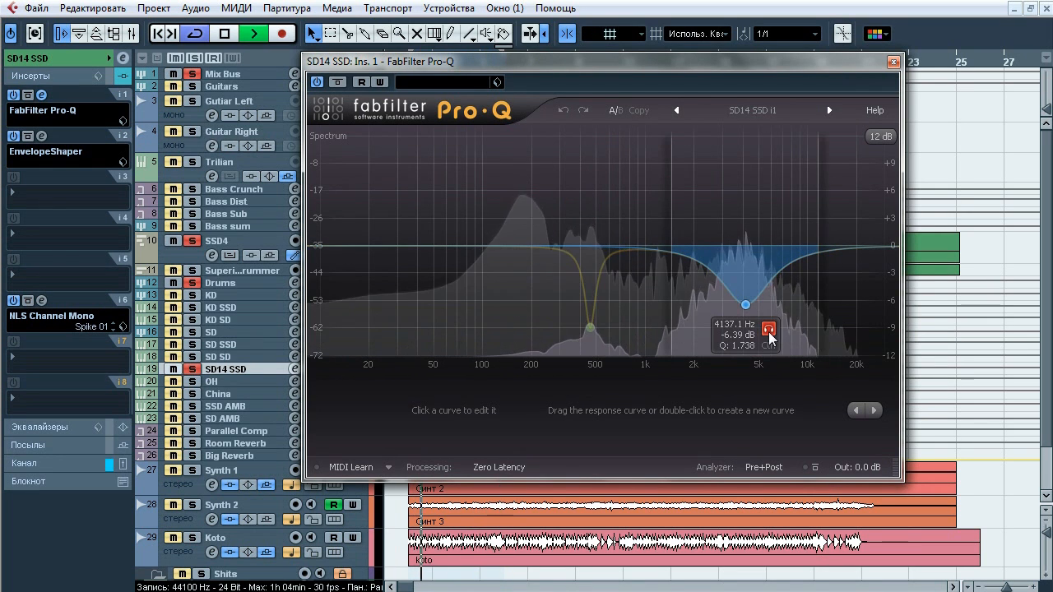
{"action": "left_click", "coordinate": [769, 331]}
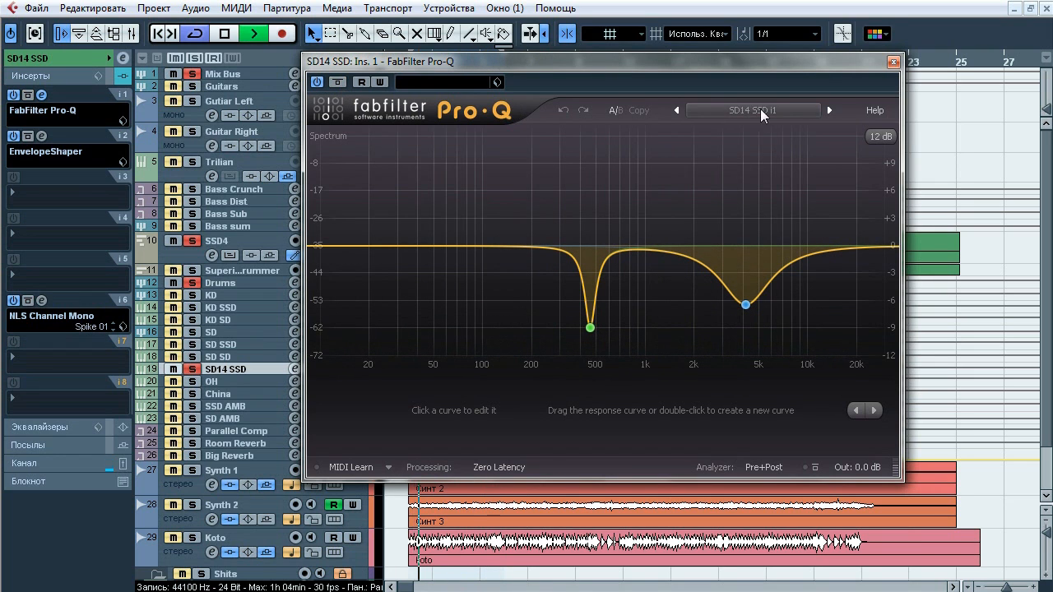
{"action": "key", "text": "space"}
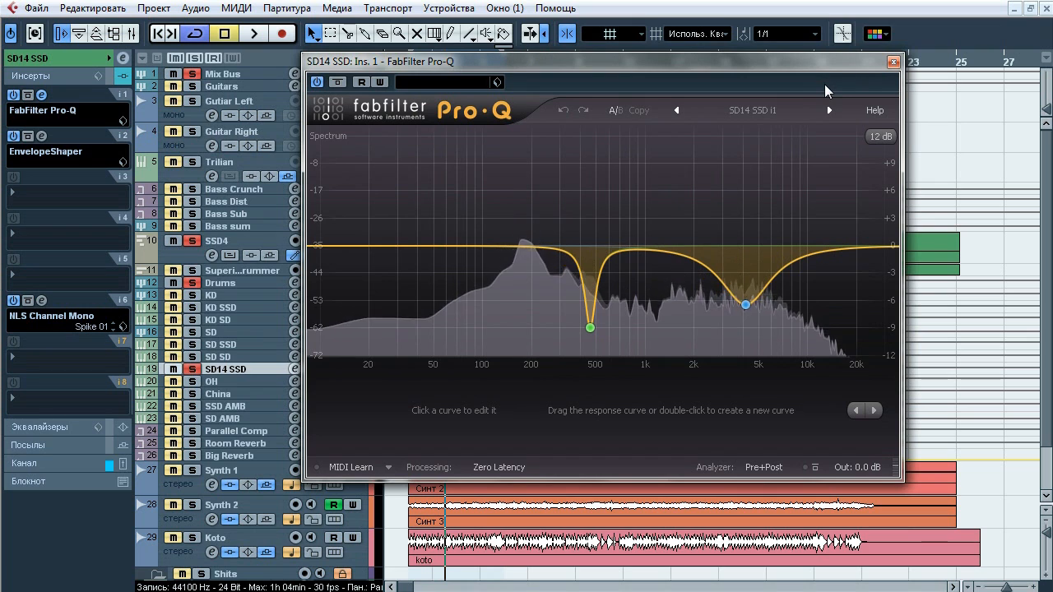
{"action": "left_click", "coordinate": [893, 62]}
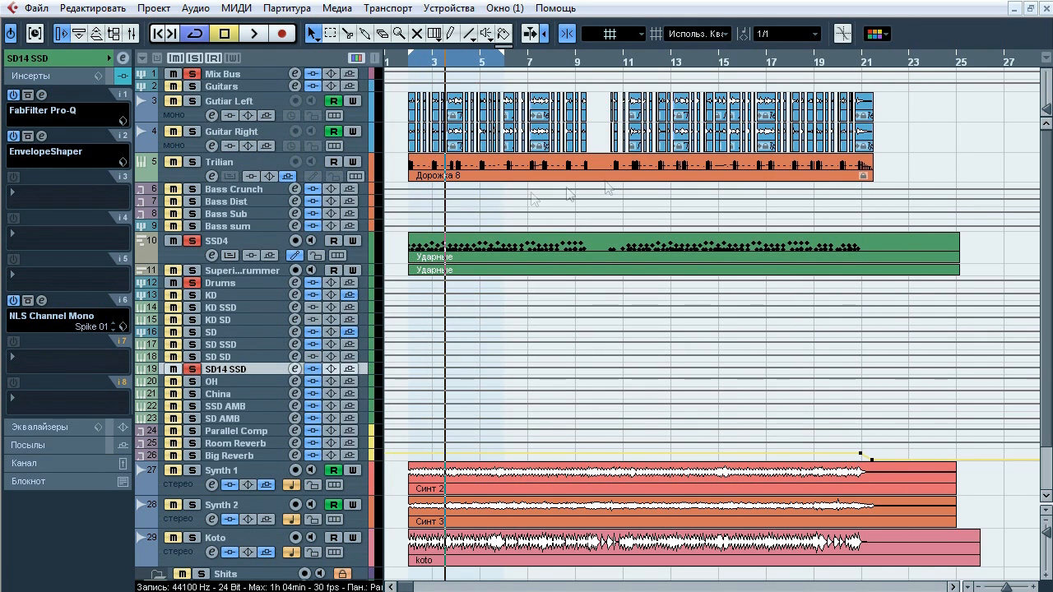
- Open EnvelopeShaper in SD14 SSD's second insert, compare it bypassed and active during playback, and close it
{"action": "left_click", "coordinate": [42, 137]}
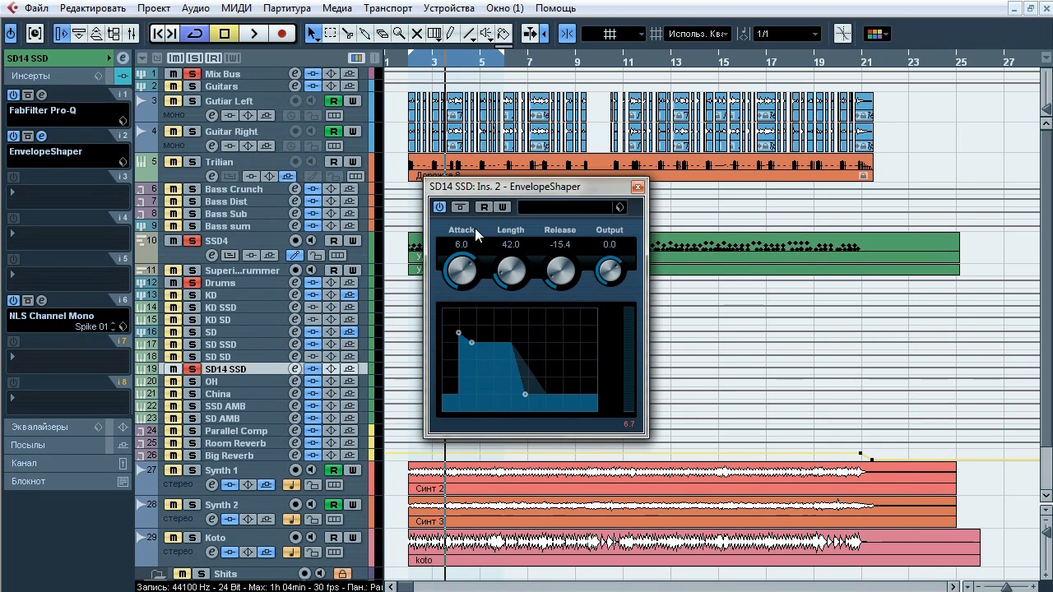
{"action": "key", "text": "space"}
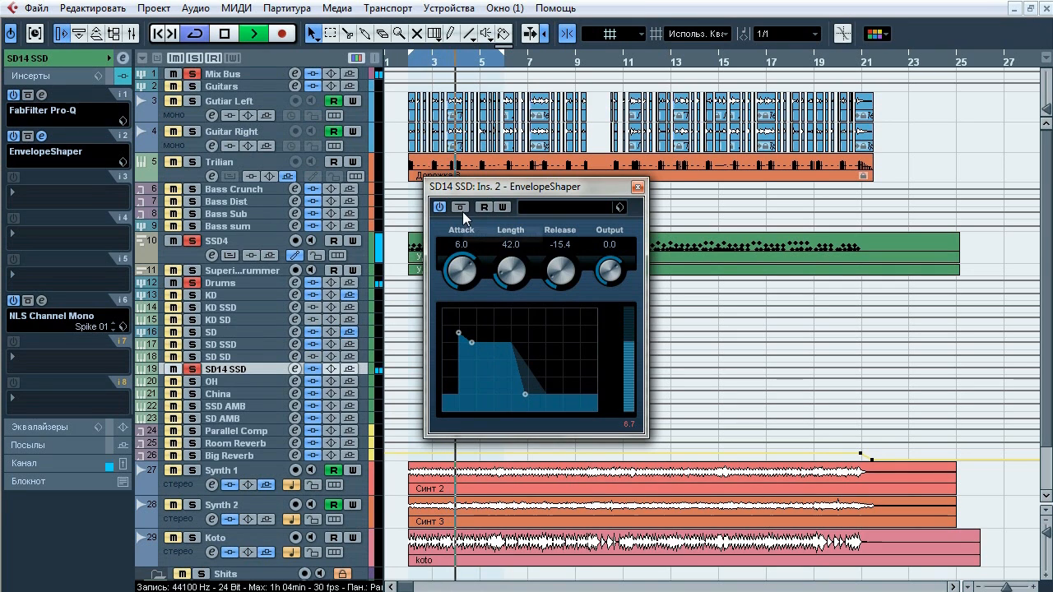
{"action": "left_click", "coordinate": [460, 207]}
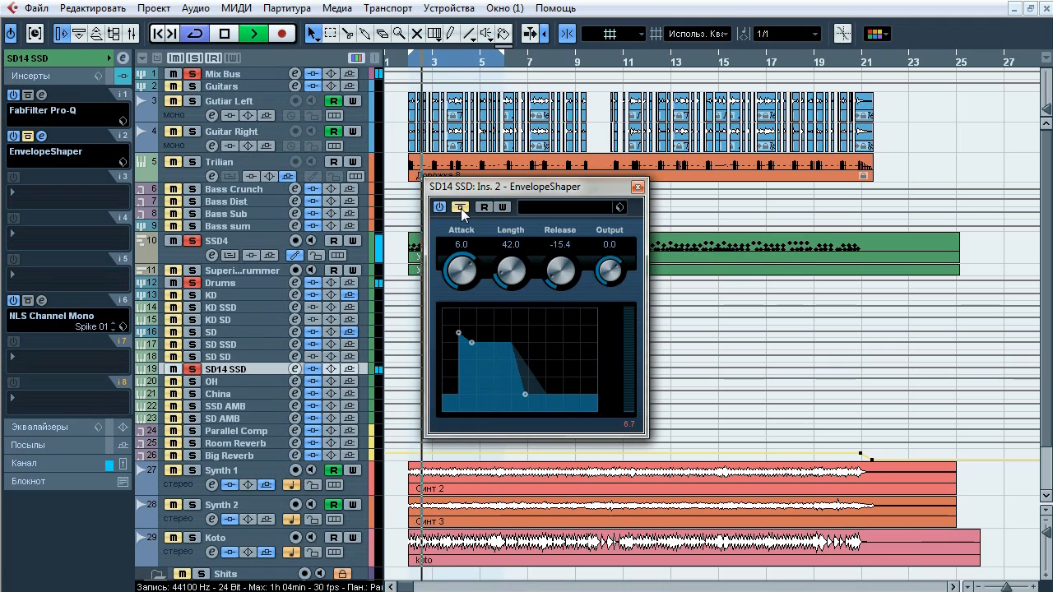
{"action": "left_click", "coordinate": [460, 207]}
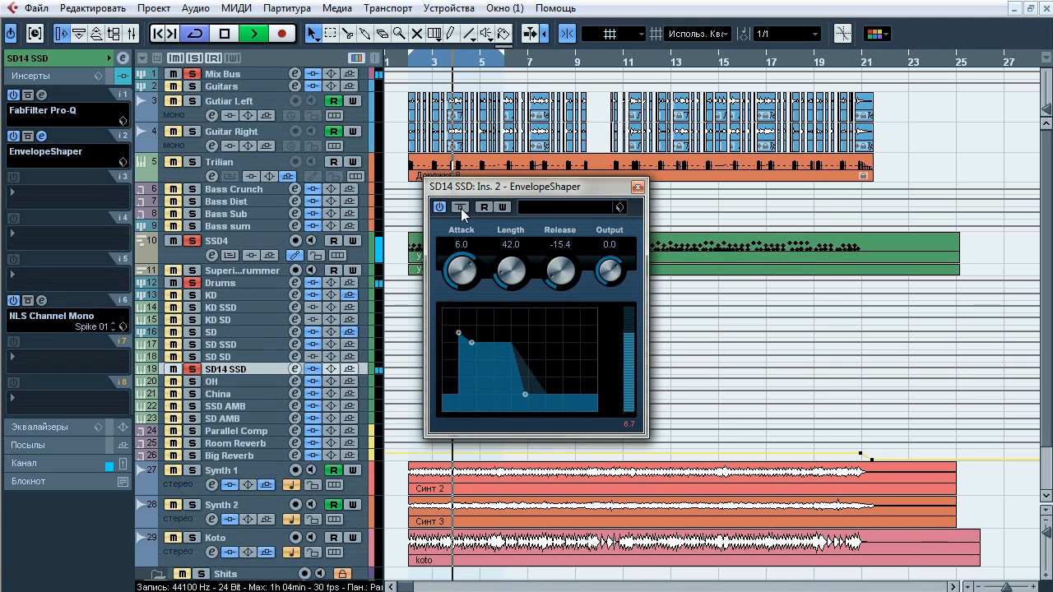
{"action": "left_click", "coordinate": [460, 207]}
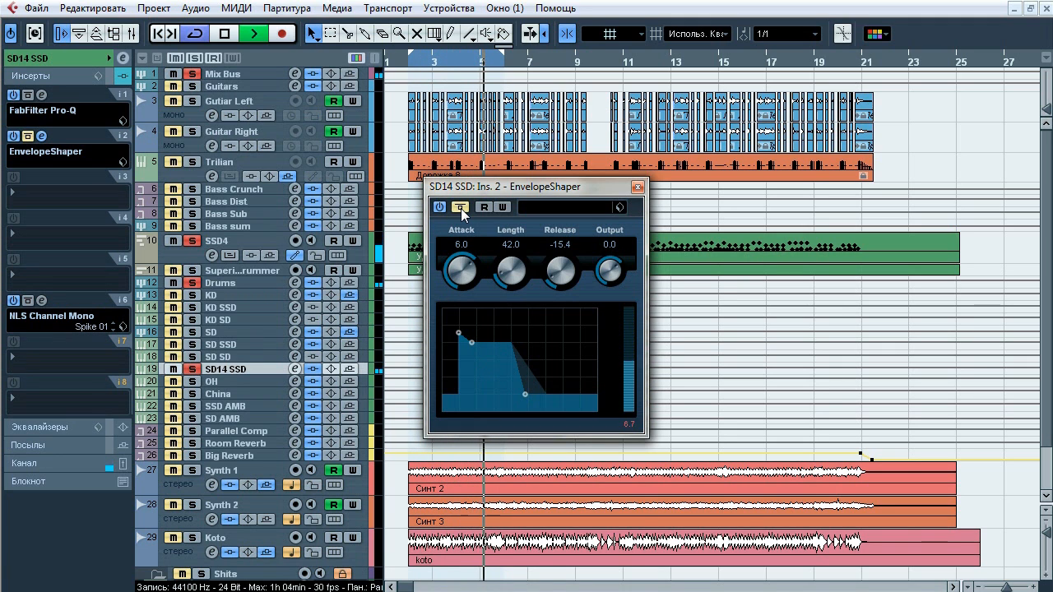
{"action": "left_click", "coordinate": [460, 207]}
{"action": "key", "text": "space"}
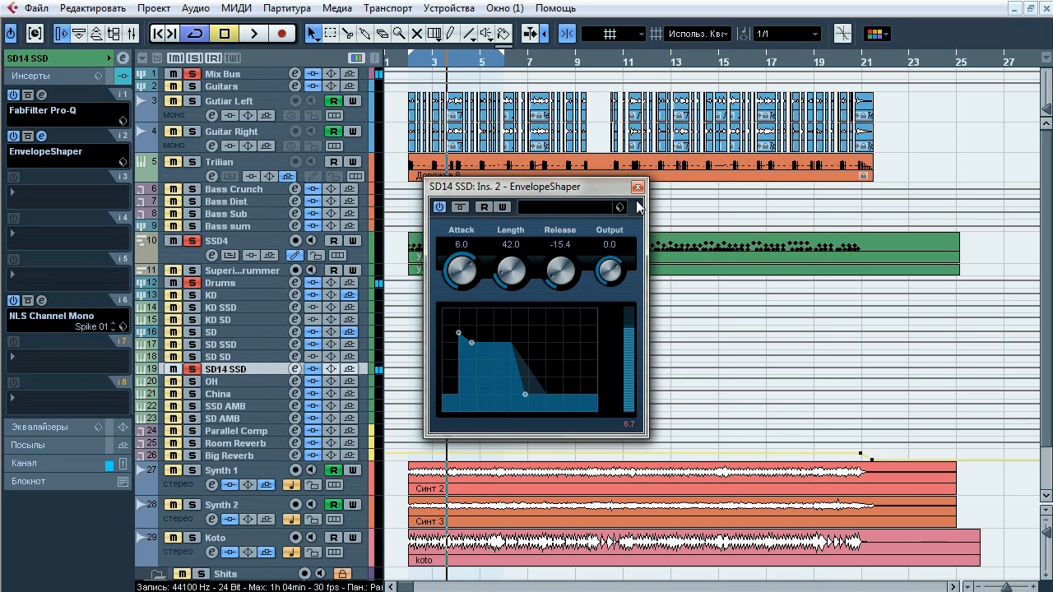
{"action": "left_click", "coordinate": [637, 187]}
- Open NLS Channel Mono in SD14 SSD's sixth insert, compare its bypassed and active sound during playback, and close it
{"action": "left_click", "coordinate": [42, 300]}
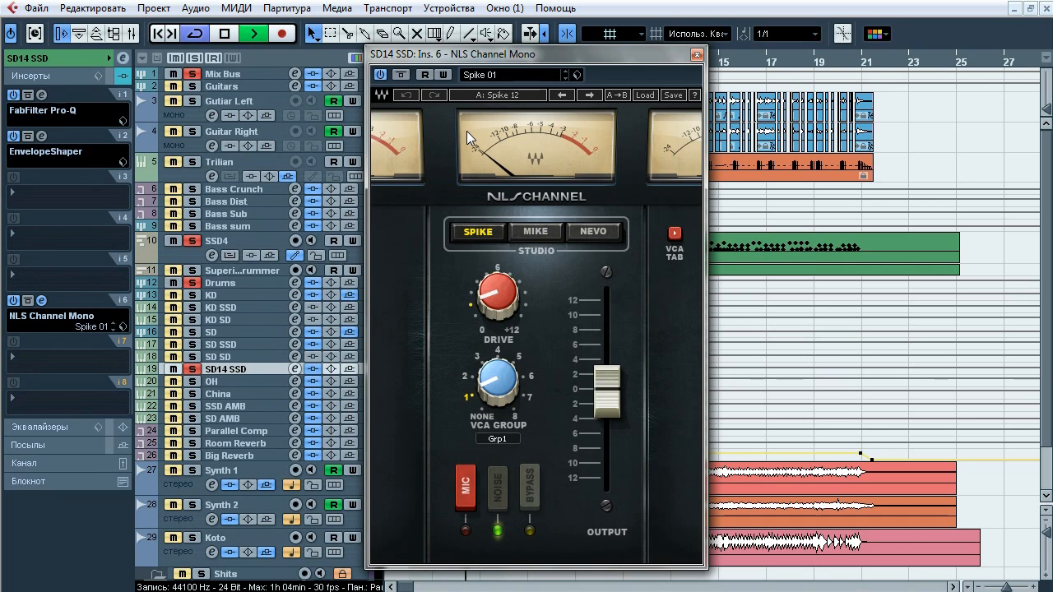
{"action": "left_click", "coordinate": [404, 79]}
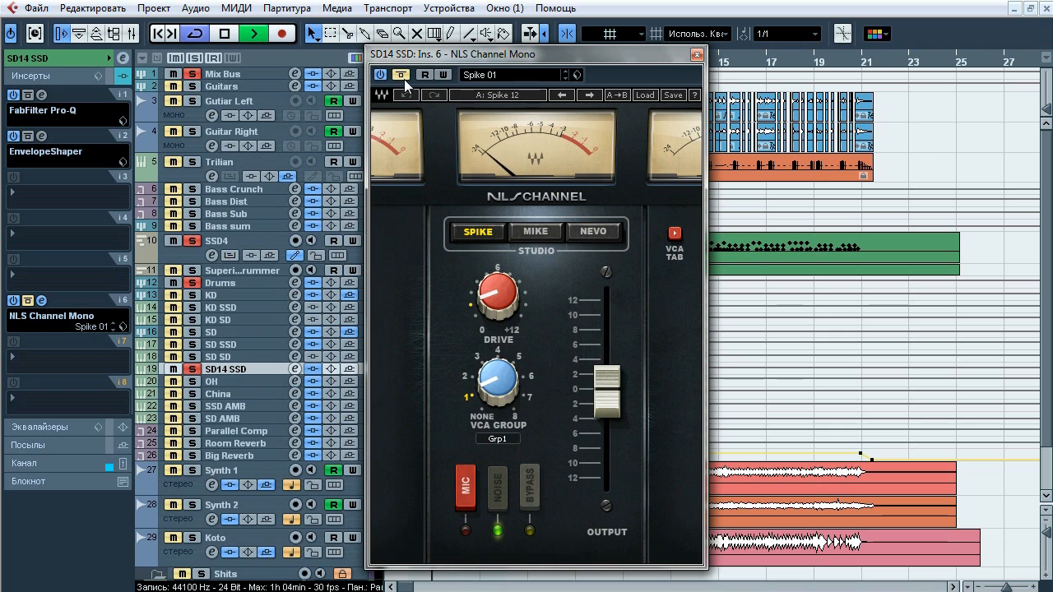
{"action": "left_click", "coordinate": [404, 78]}
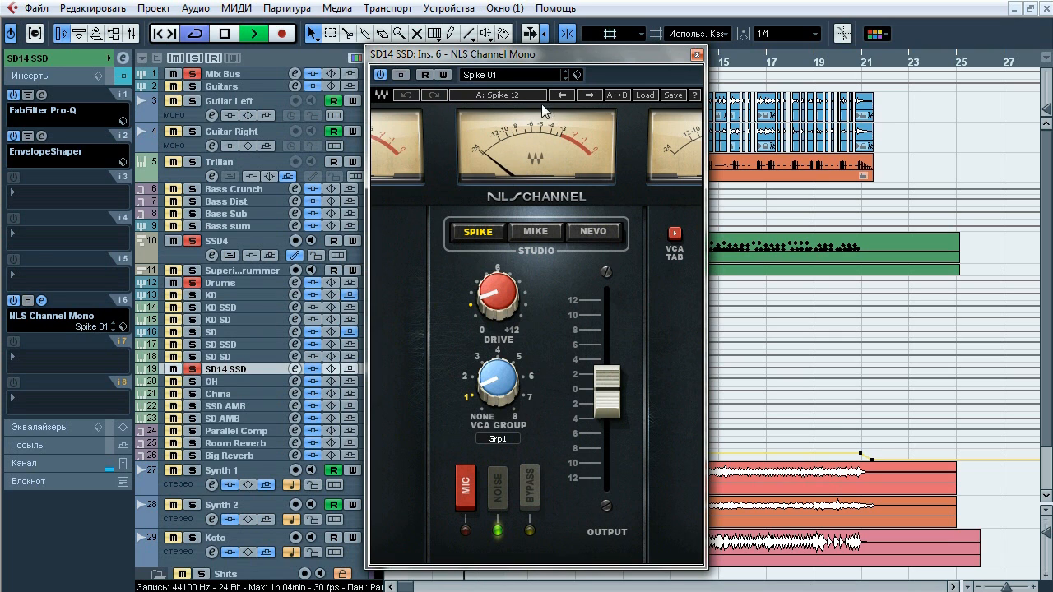
{"action": "key", "text": "space"}
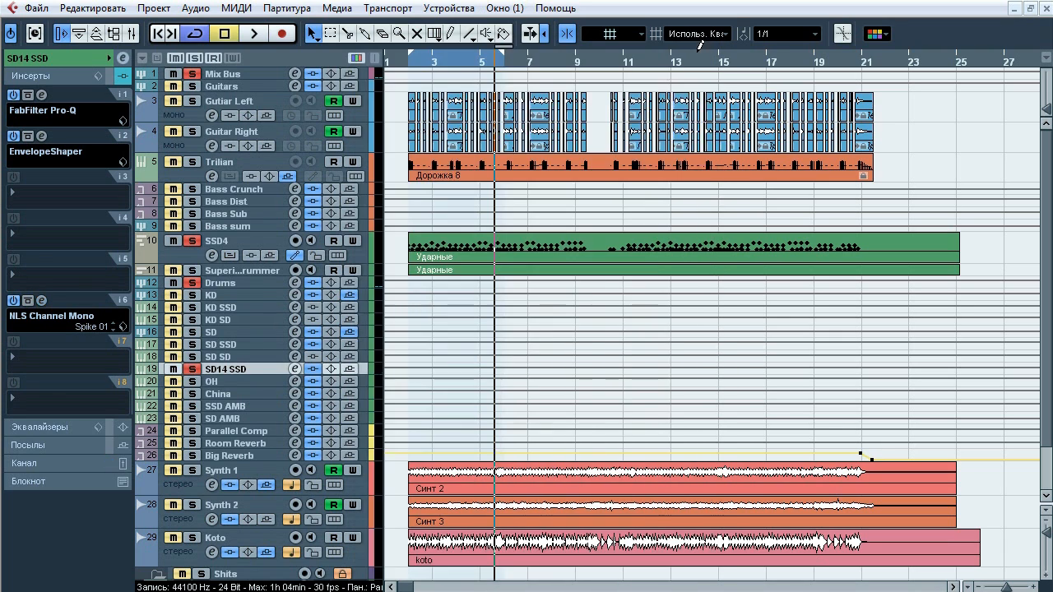
{"action": "left_click", "coordinate": [696, 54]}
- Select the OH channel to show its inserts and listen to it soloed
{"action": "left_click", "coordinate": [207, 382]}
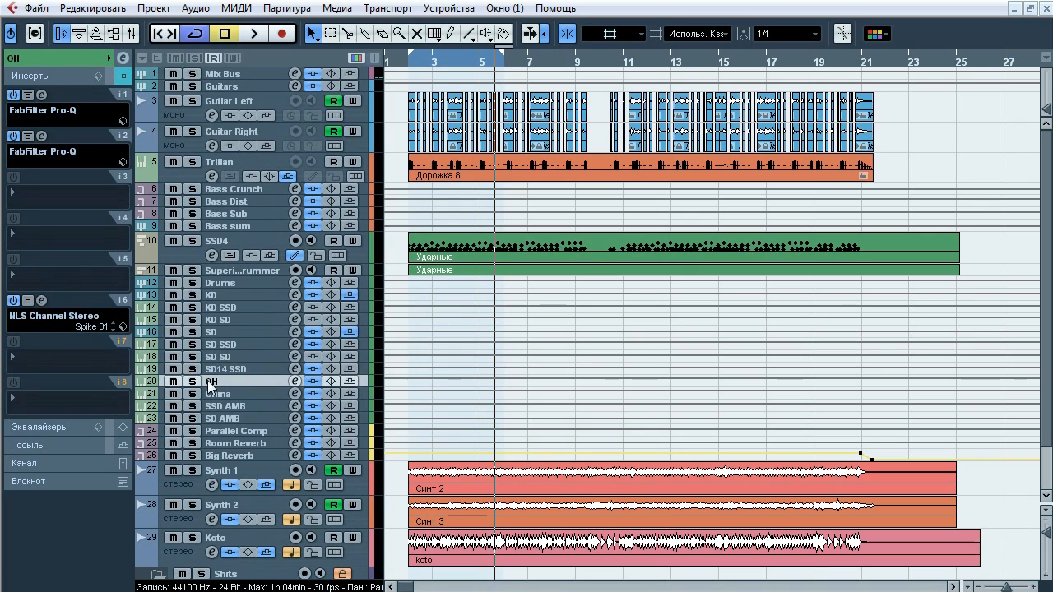
{"action": "left_click", "coordinate": [192, 382]}
{"action": "key", "text": "space"}
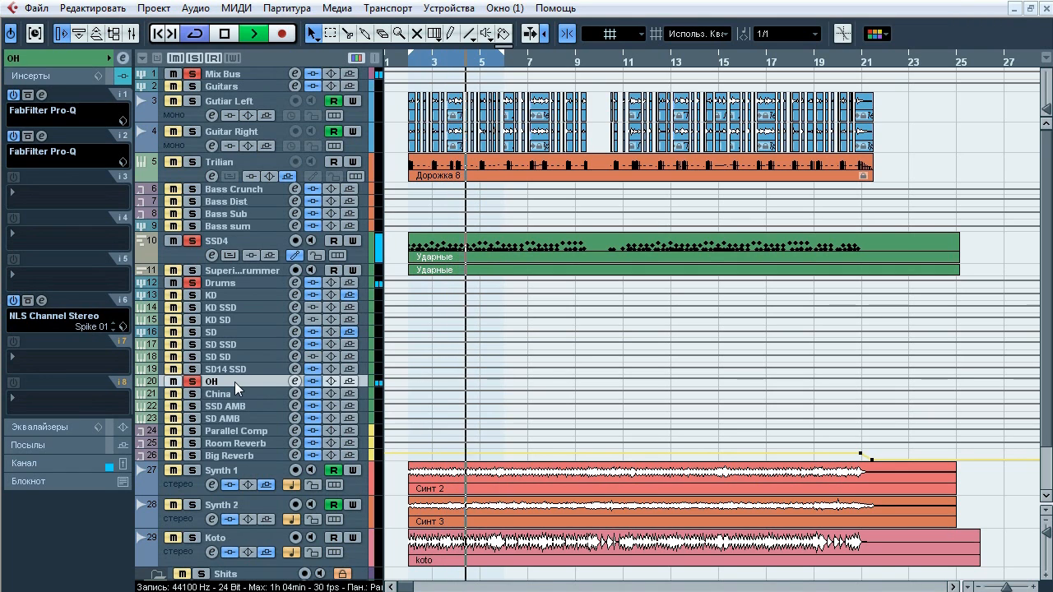
{"action": "key", "text": "space"}
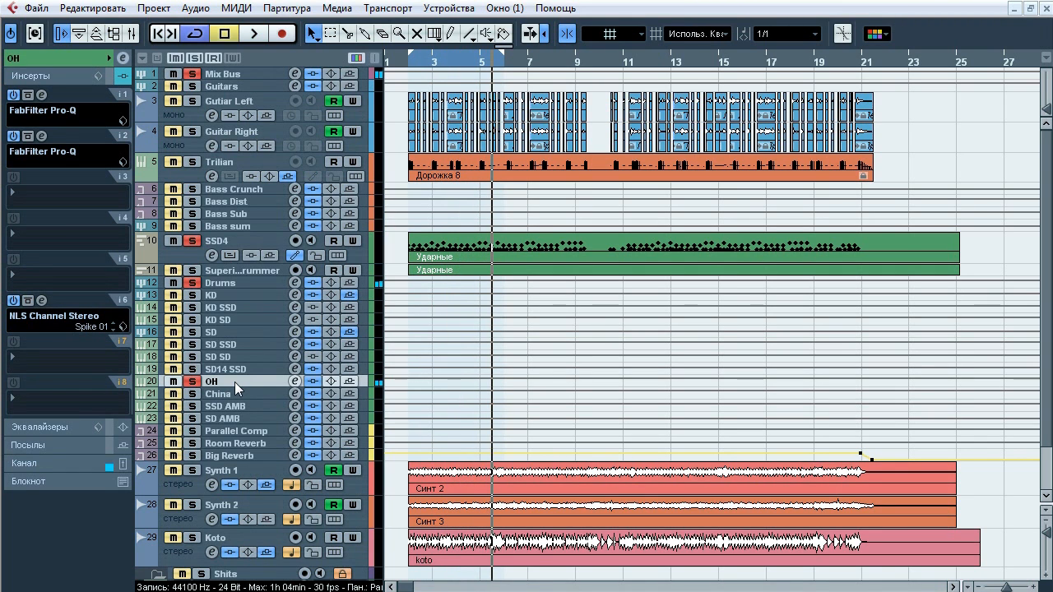
- Open the FabFilter Pro-Q in the OH channel's first insert and examine its low cut, narrow cuts and high-frequency boosts
{"action": "left_click", "coordinate": [45, 96]}
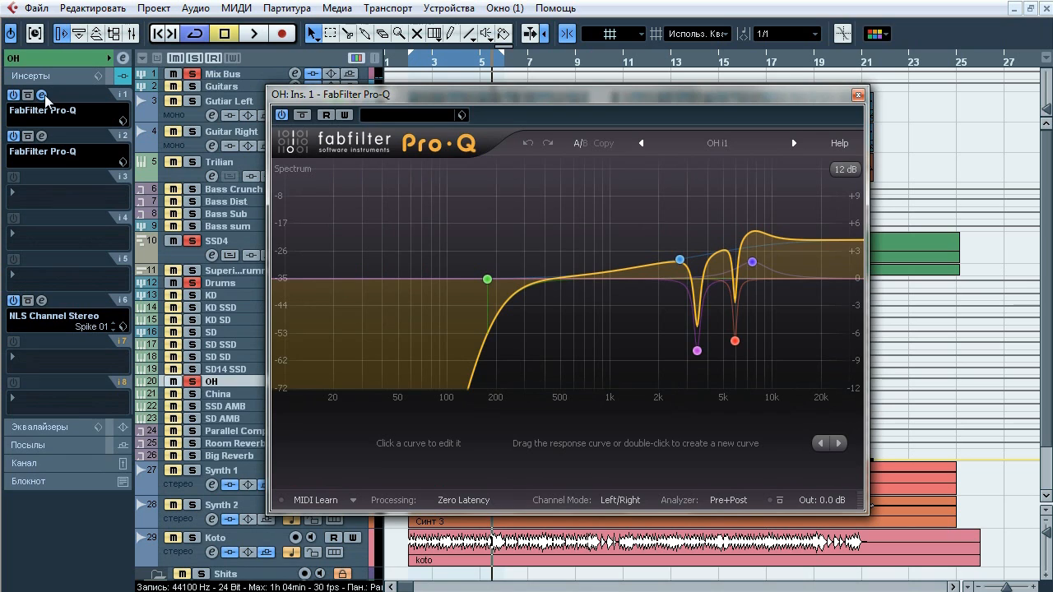
{"action": "mouse_move", "coordinate": [467, 277]}
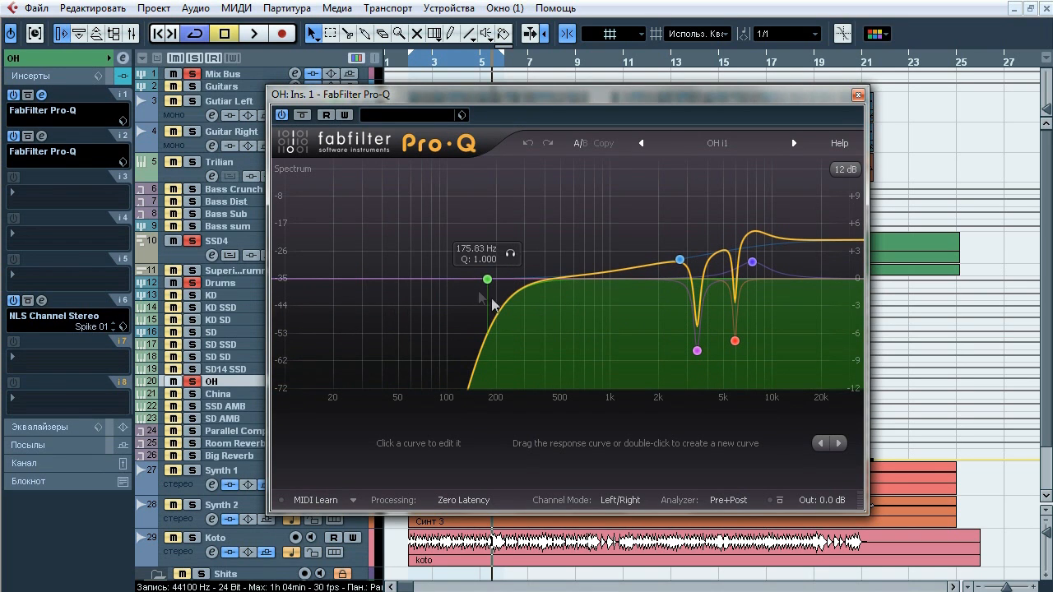
{"action": "mouse_move", "coordinate": [723, 375]}
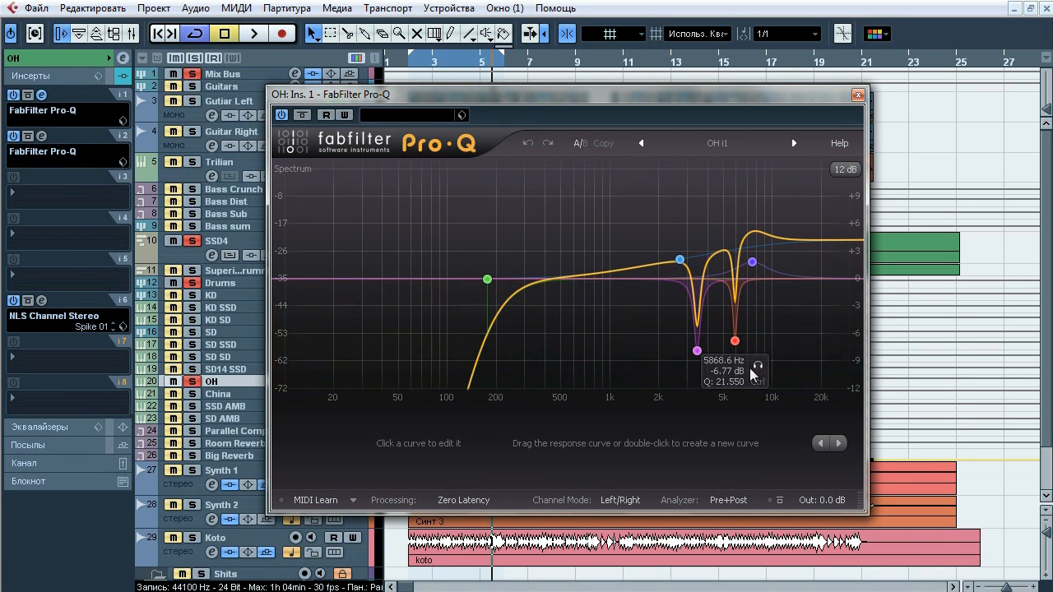
{"action": "mouse_move", "coordinate": [854, 240]}
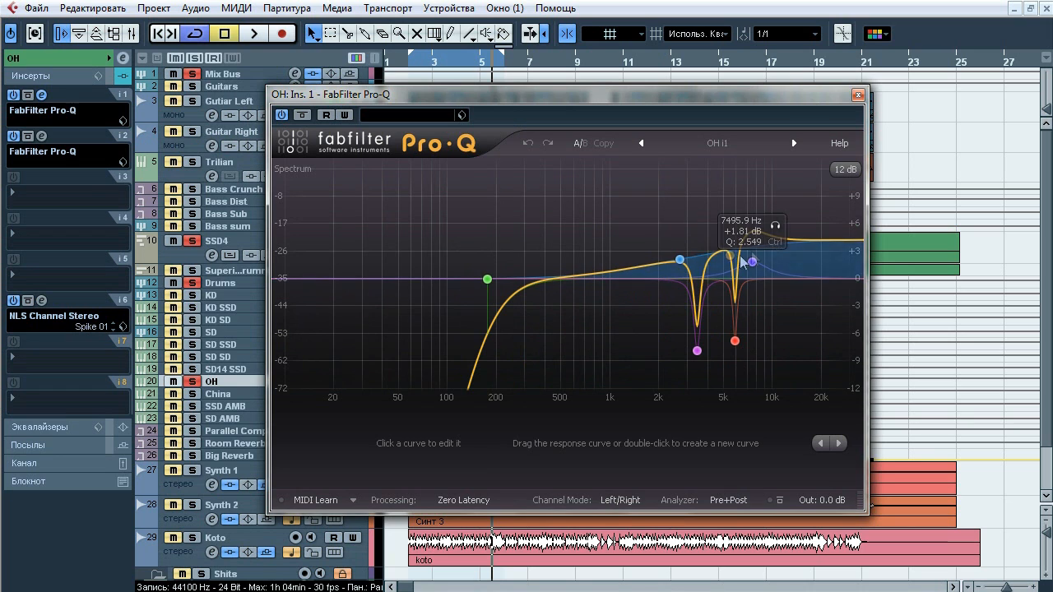
{"action": "left_click_drag", "start_coordinate": [854, 241], "coordinate": [601, 283]}
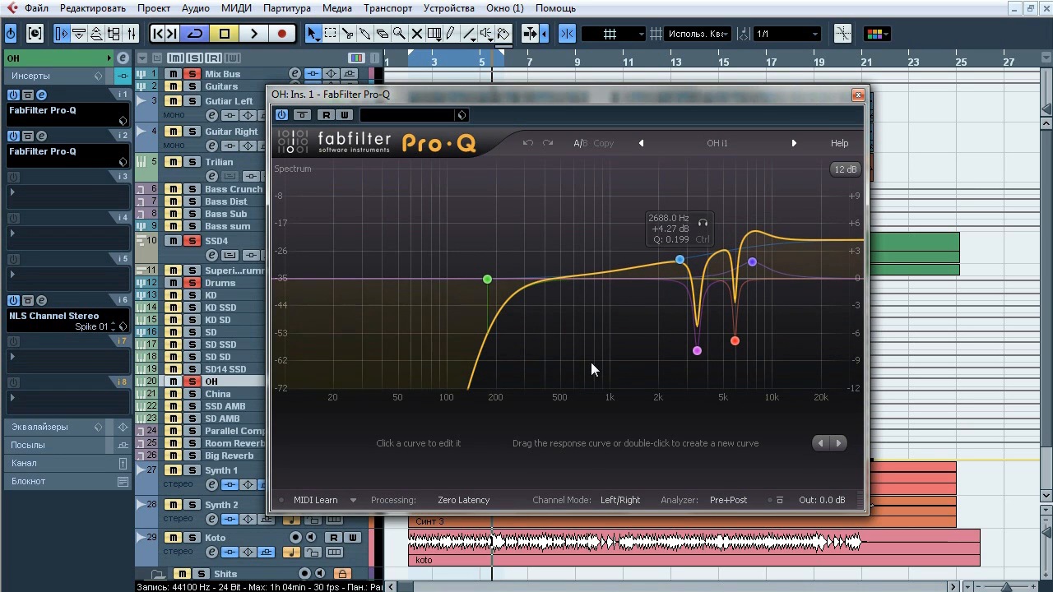
- Play the soloed OH channel and audition the narrow high-frequency cuts and the low cut of its first Pro-Q separately
{"action": "key", "text": "space"}
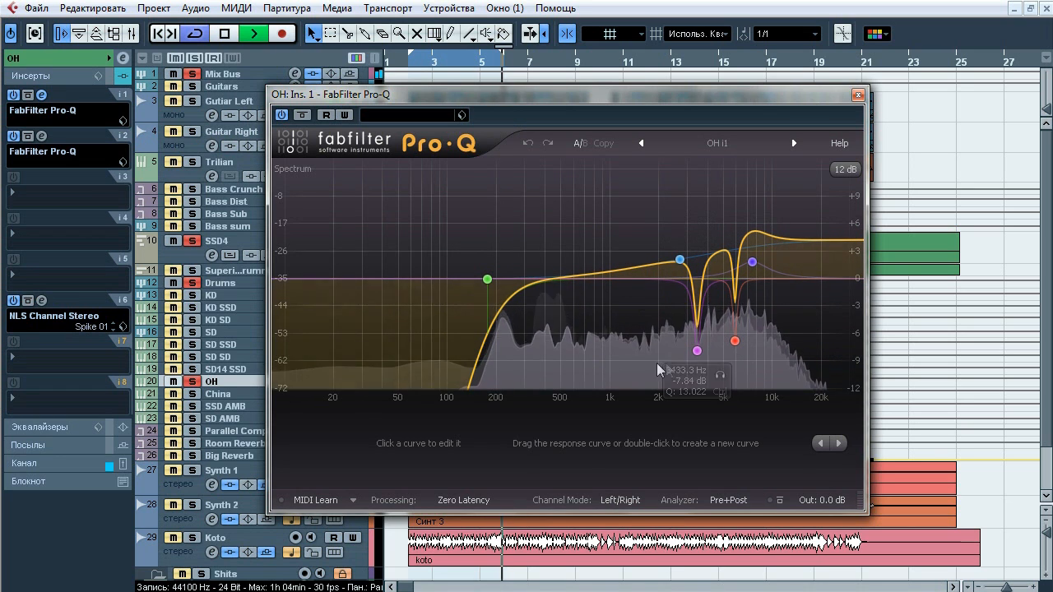
{"action": "left_click", "coordinate": [719, 375]}
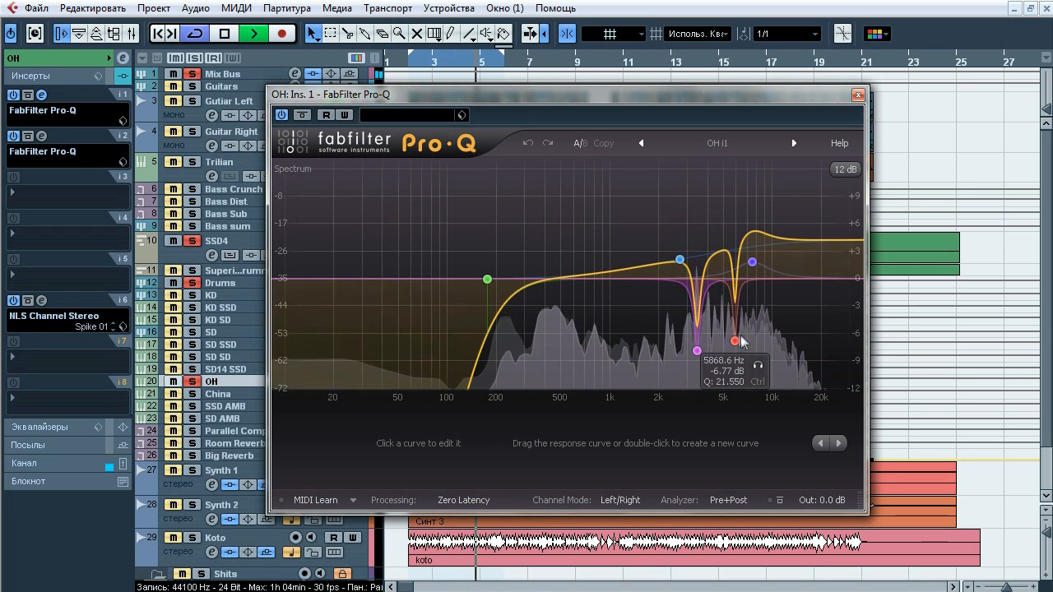
{"action": "left_click", "coordinate": [757, 366]}
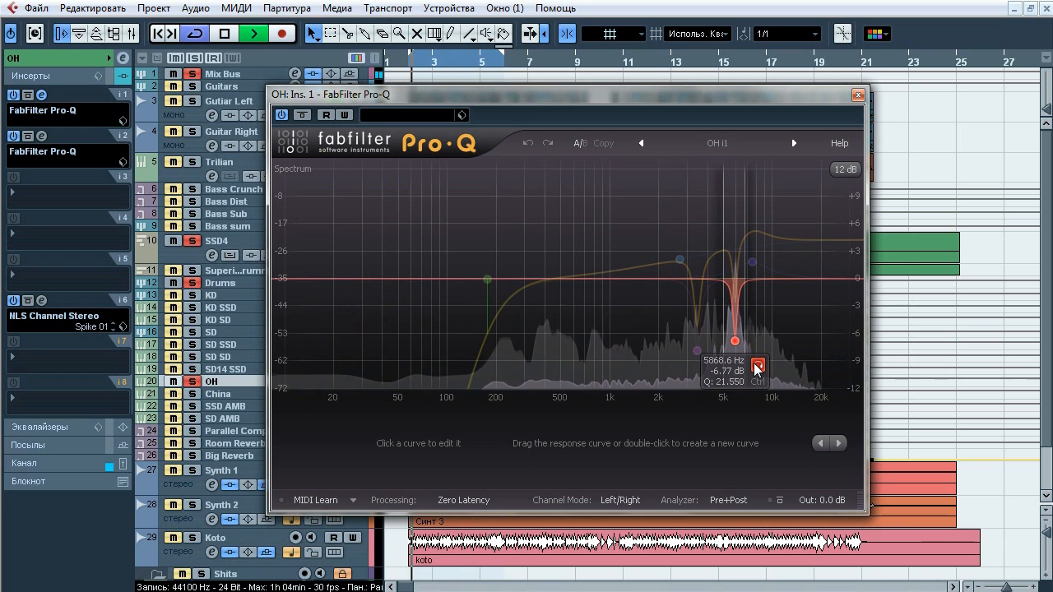
{"action": "left_click", "coordinate": [757, 366]}
{"action": "left_click", "coordinate": [510, 253]}
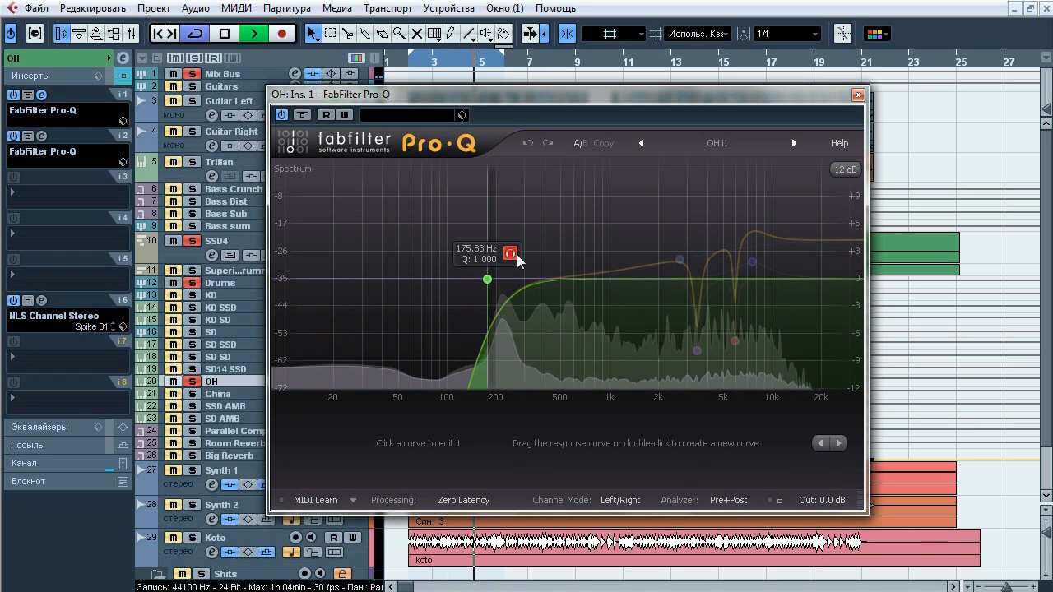
{"action": "left_click", "coordinate": [515, 254]}
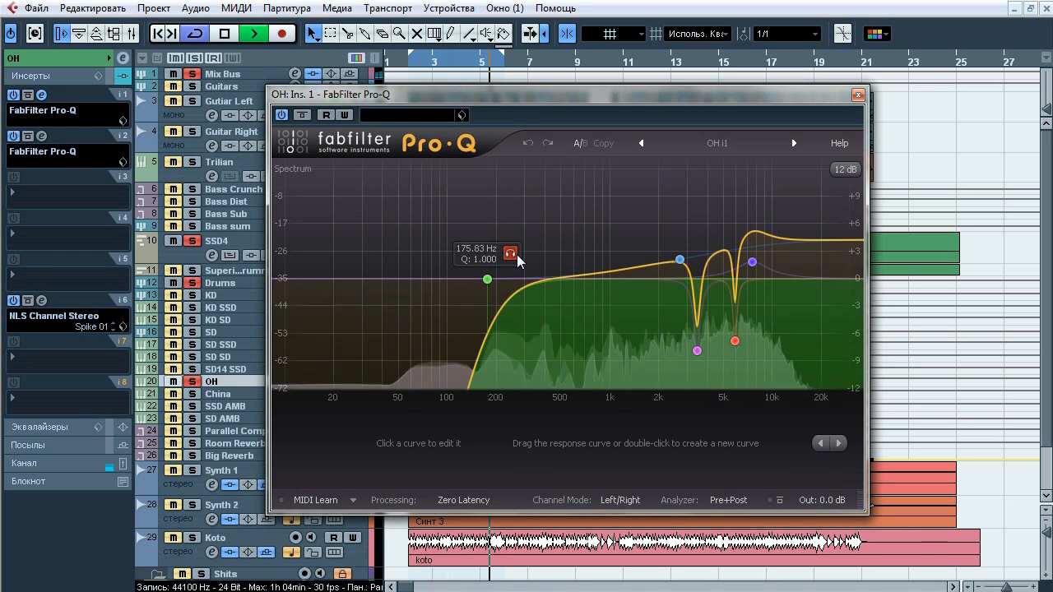
- Compare OH's first Pro-Q bypassed and active during playback, stop playback and close the equalizer
{"action": "left_click", "coordinate": [302, 116]}
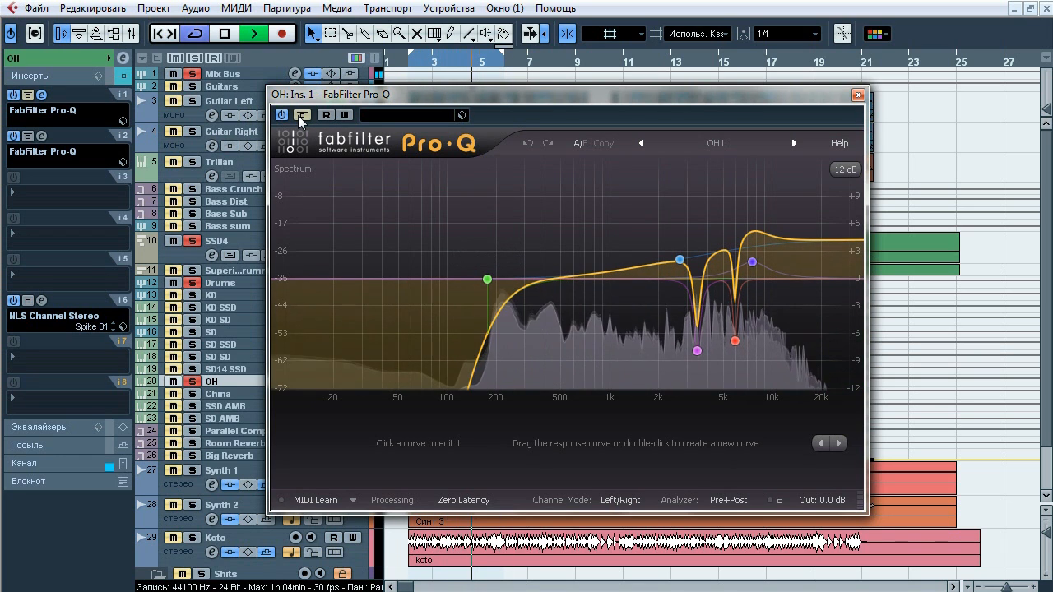
{"action": "left_click", "coordinate": [302, 116]}
{"action": "left_click", "coordinate": [302, 115]}
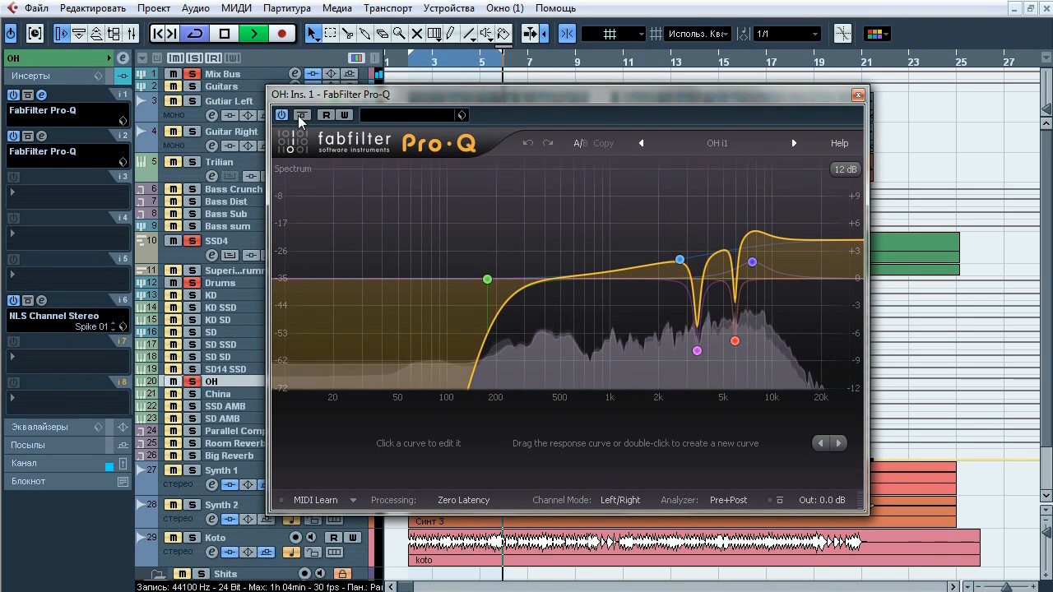
{"action": "key", "text": "space"}
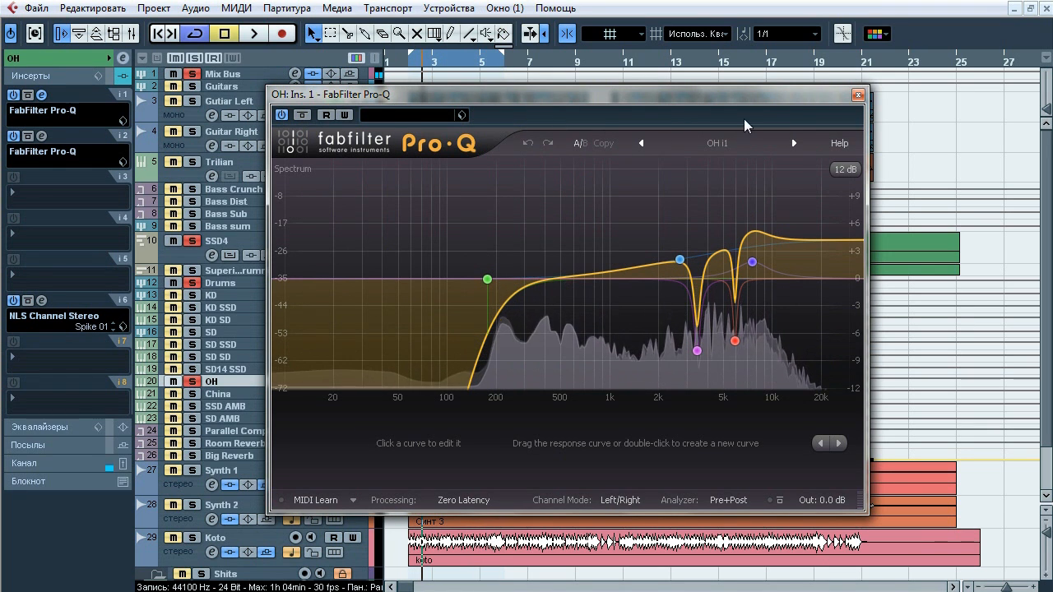
{"action": "left_click", "coordinate": [858, 95]}
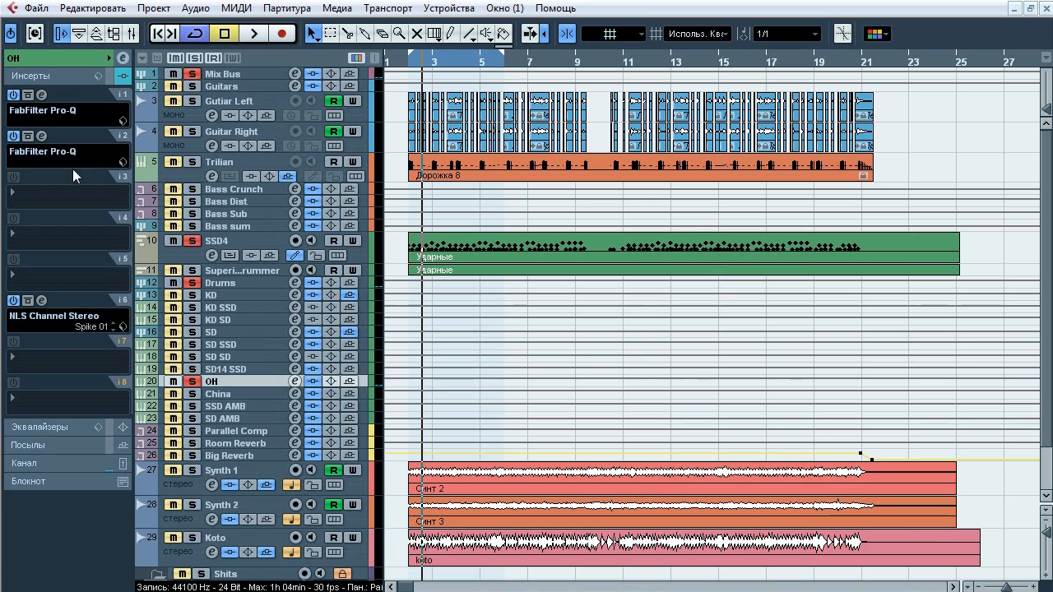
- Open the Pro-Q in OH's second insert, audition its cut at 14230 Hz during playback, and close it
{"action": "left_click", "coordinate": [43, 137]}
{"action": "left_click_drag", "start_coordinate": [105, 153], "coordinate": [176, 102]}
{"action": "mouse_move", "coordinate": [626, 311]}
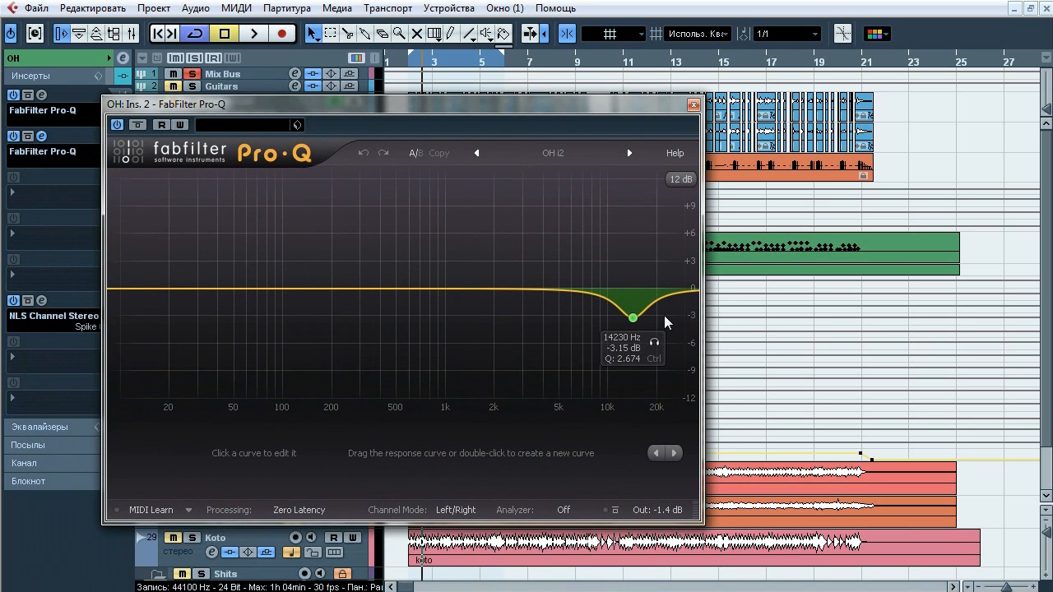
{"action": "left_click", "coordinate": [656, 342]}
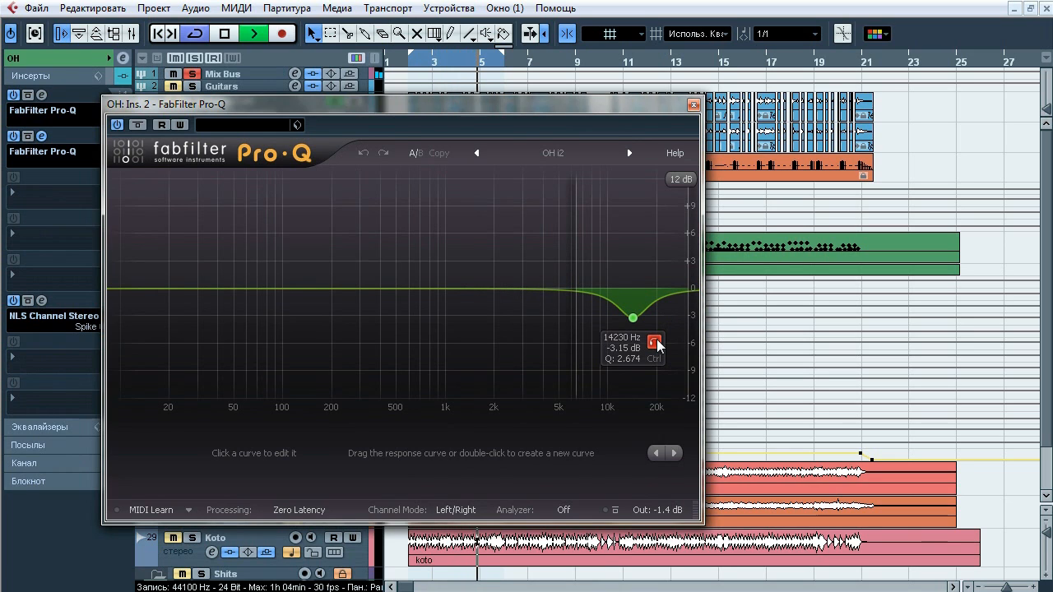
{"action": "left_click", "coordinate": [655, 342]}
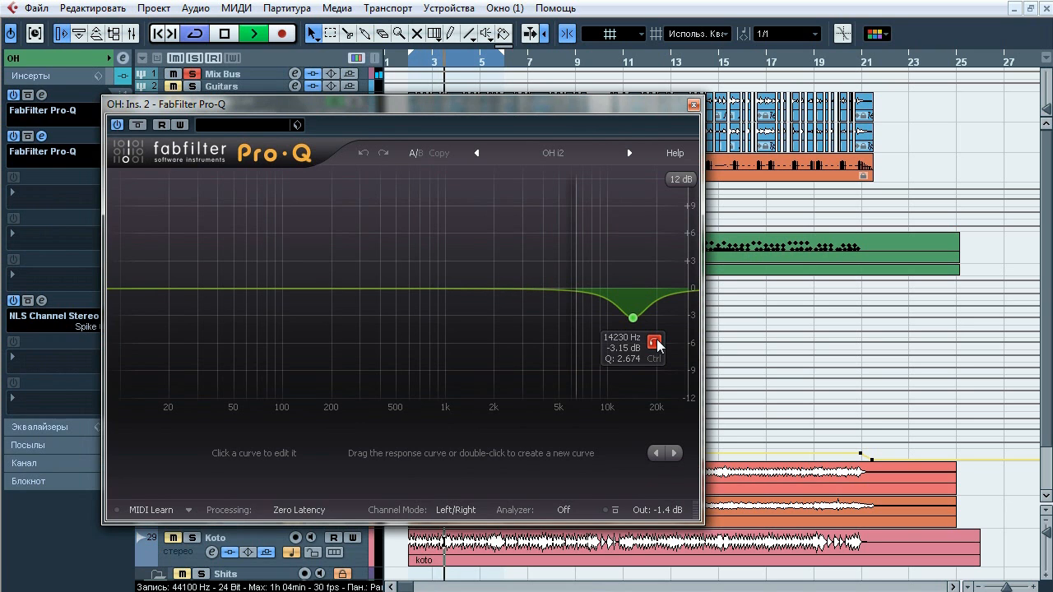
{"action": "key", "text": "space"}
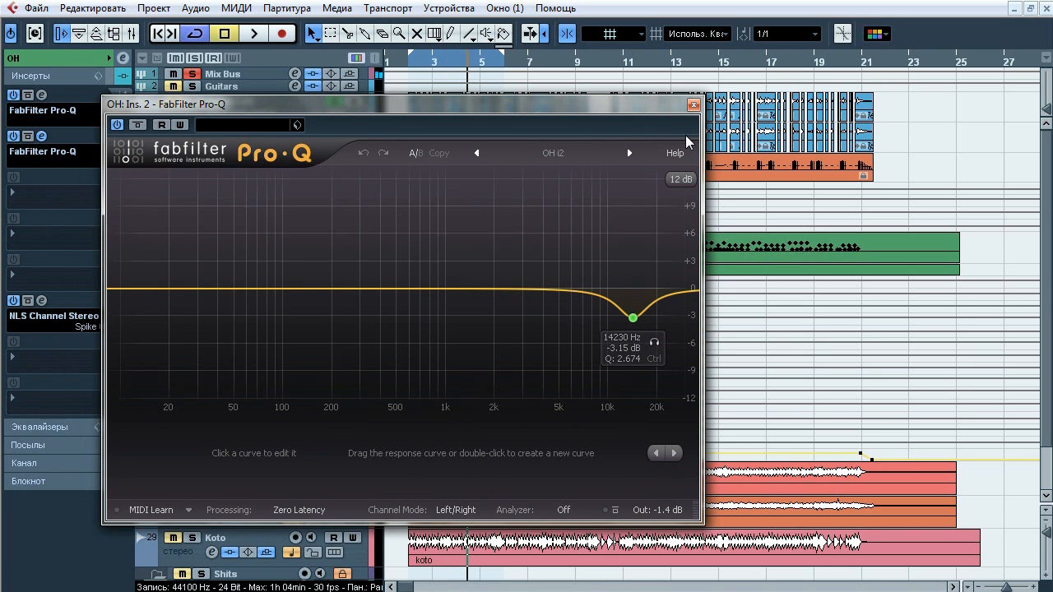
{"action": "left_click", "coordinate": [694, 104]}
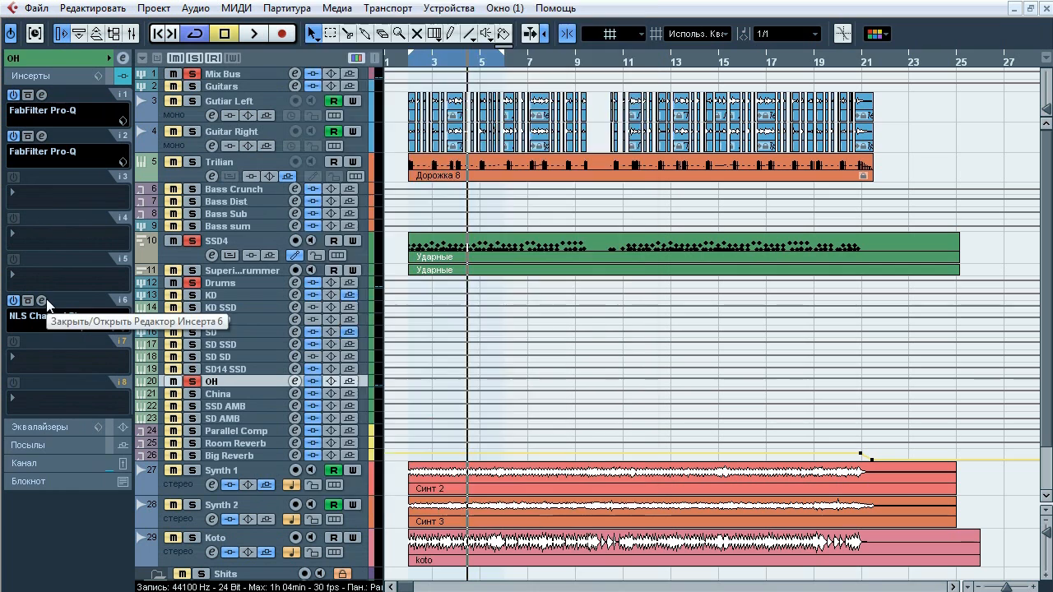
- Open NLS Channel Stereo in OH's sixth insert, compare its bypassed and active sound during playback, and close it
{"action": "left_click", "coordinate": [45, 301]}
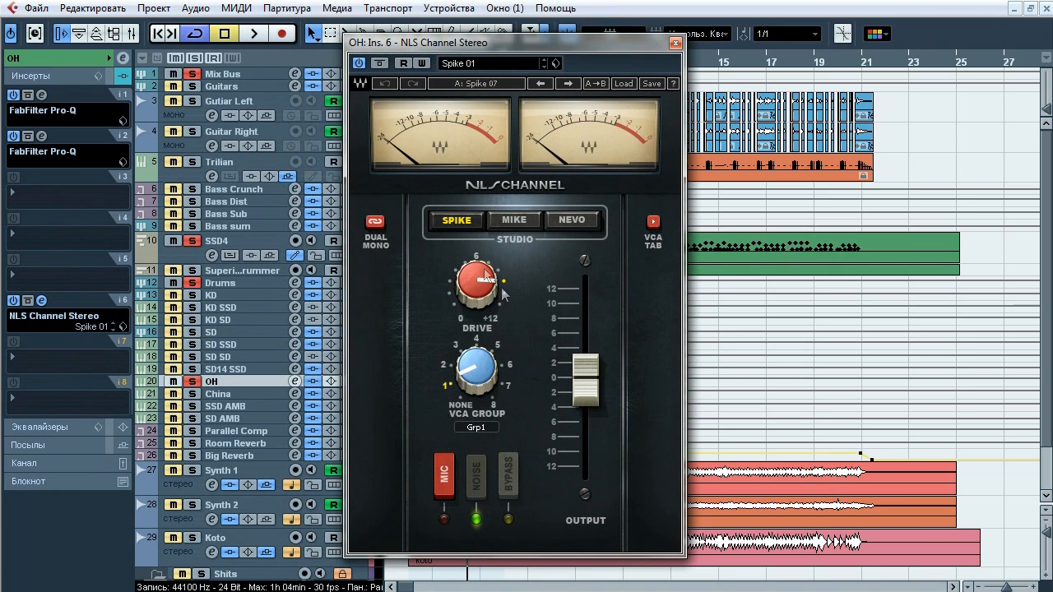
{"action": "key", "text": "space"}
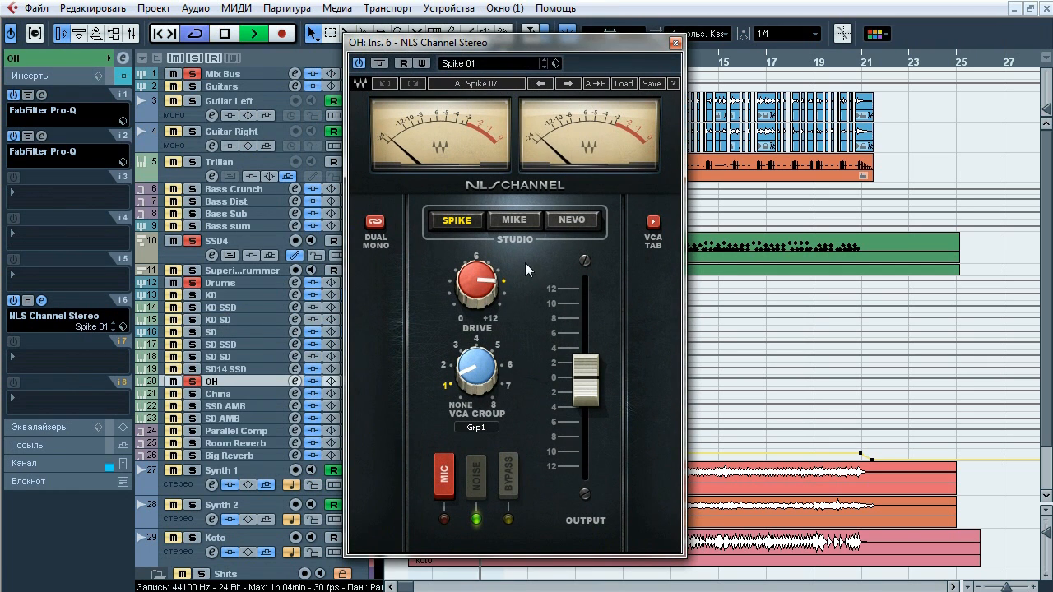
{"action": "left_click", "coordinate": [380, 65]}
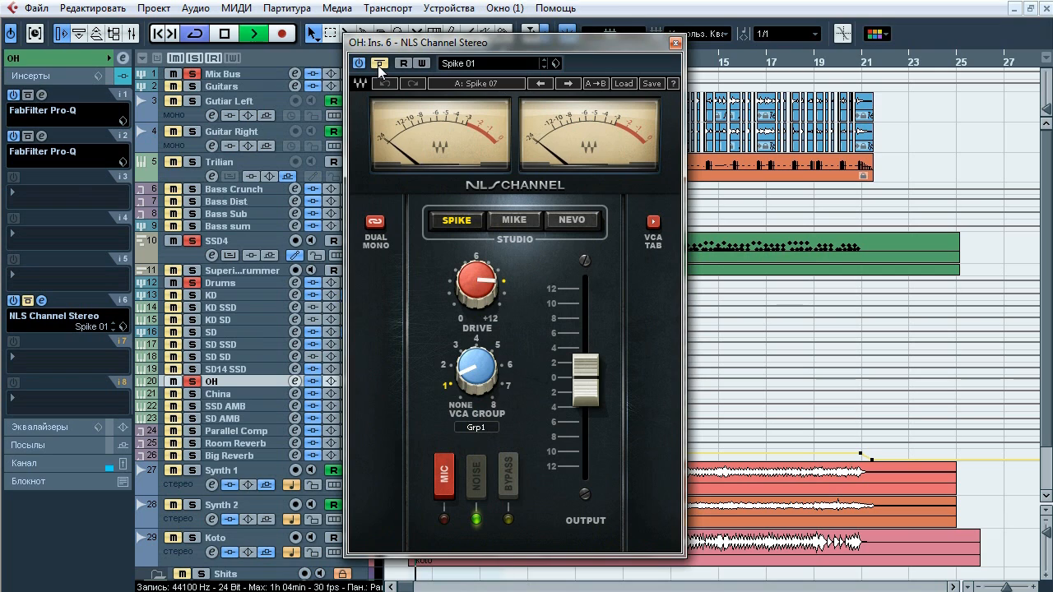
{"action": "left_click", "coordinate": [379, 63]}
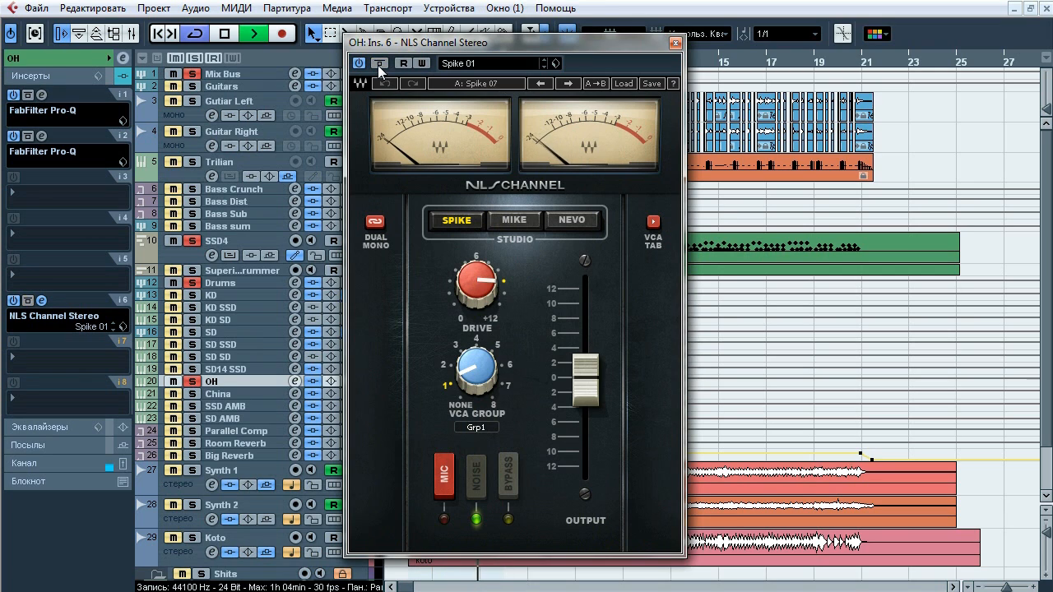
{"action": "key", "text": "space"}
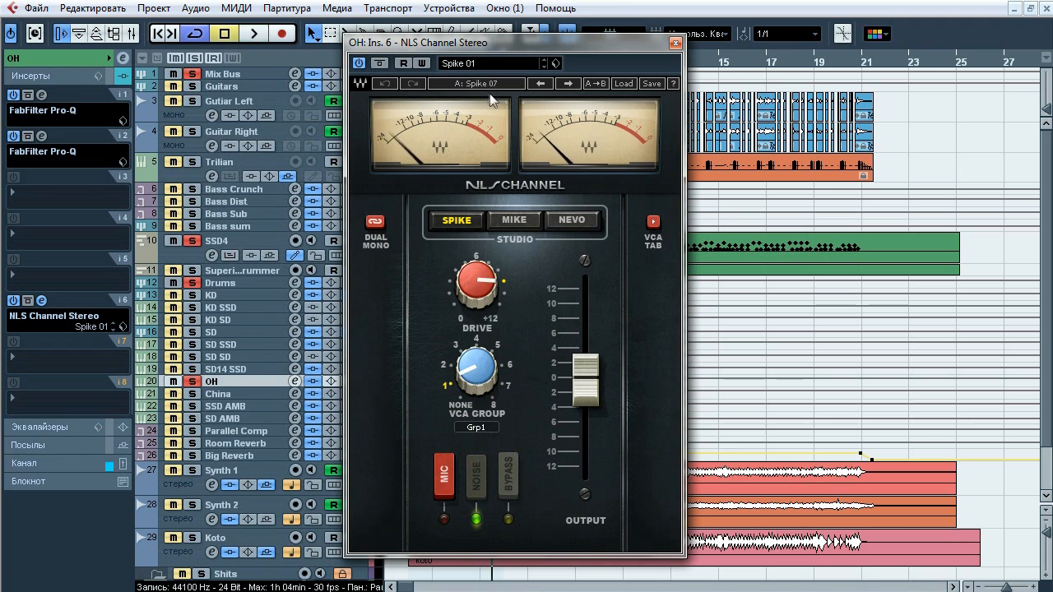
{"action": "left_click", "coordinate": [675, 43]}
- Select the China channel to show its inserts and listen to it soloed
{"action": "left_click", "coordinate": [210, 393]}
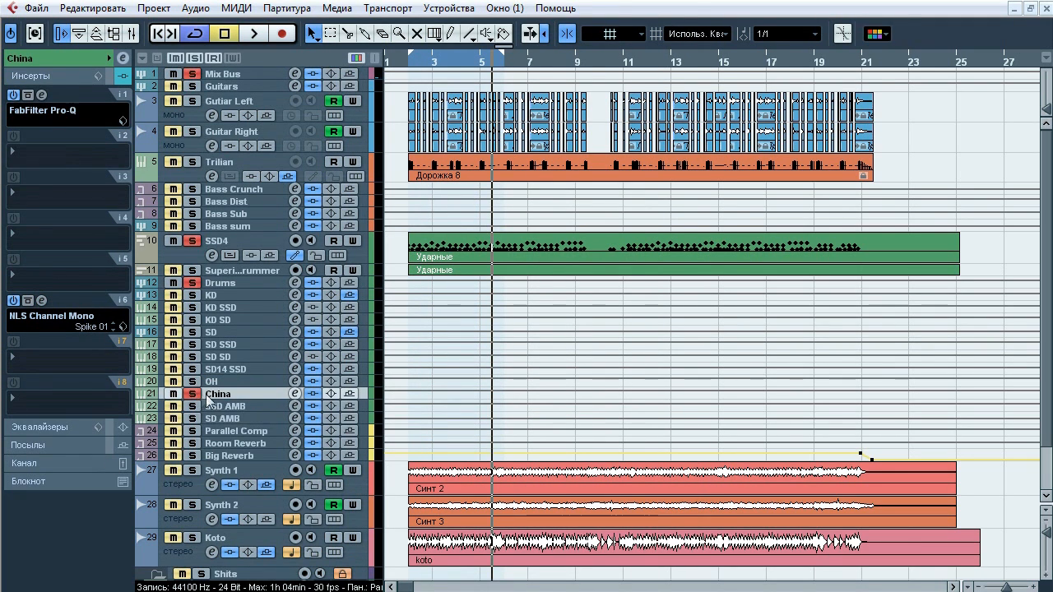
{"action": "key", "text": "space"}
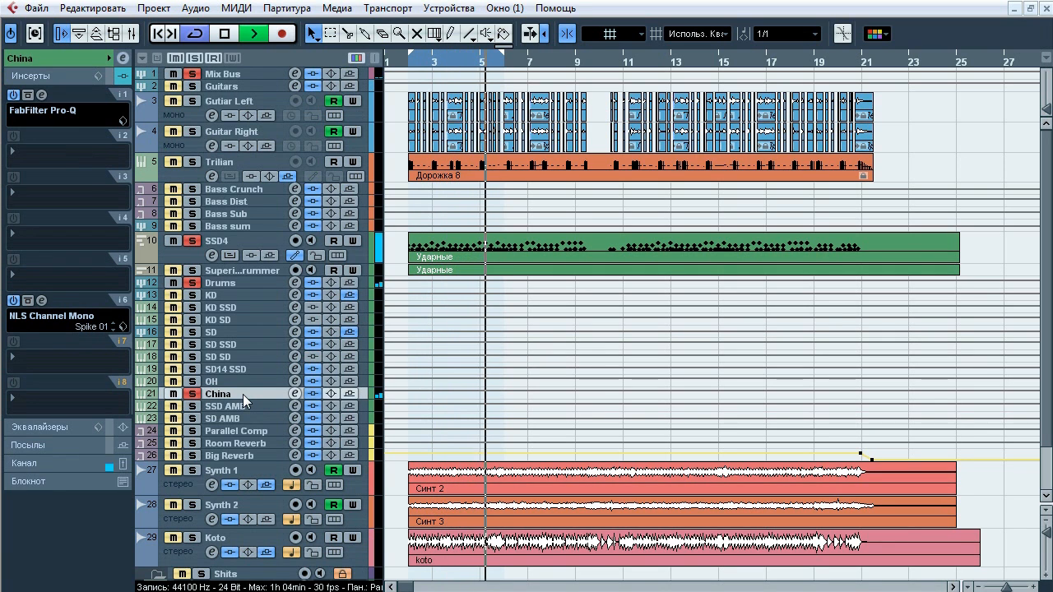
{"action": "key", "text": "space"}
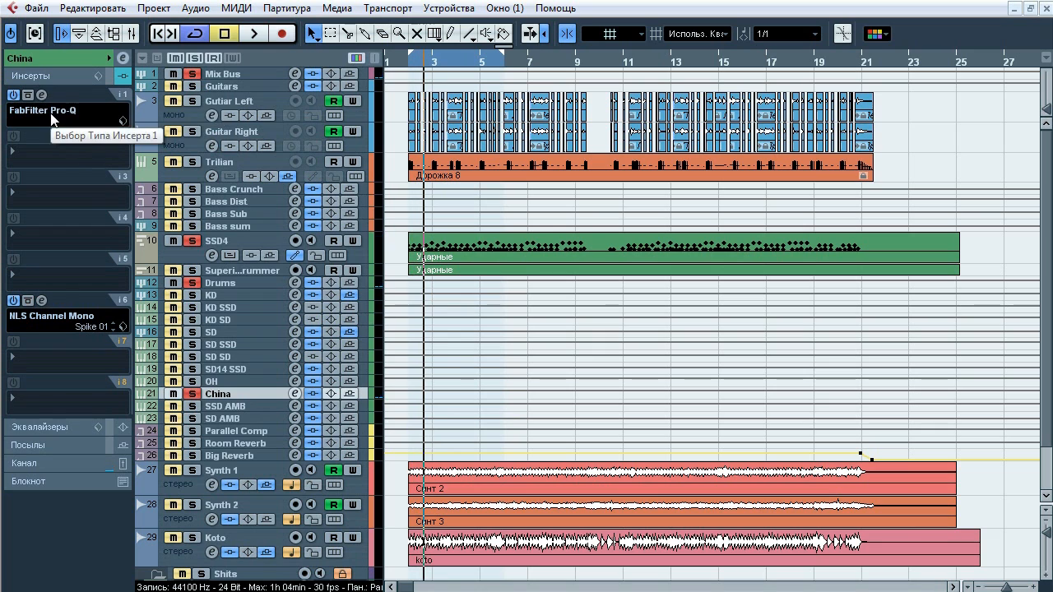
- Open the Pro-Q in China's first insert and audition its narrow cuts at 2950.7 Hz and 7071.6 Hz during playback
{"action": "left_click", "coordinate": [42, 96]}
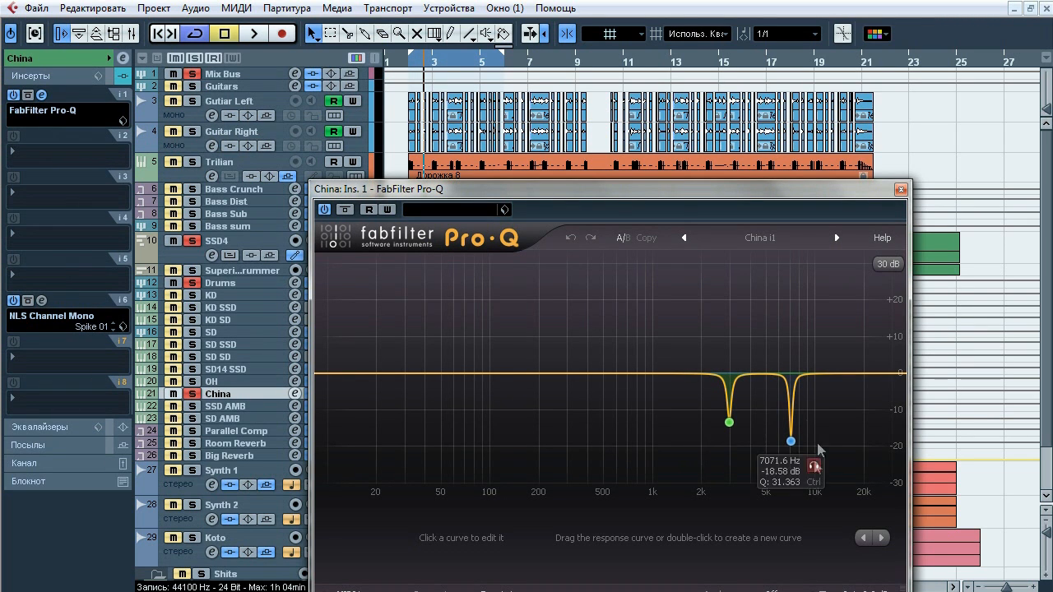
{"action": "mouse_move", "coordinate": [729, 403]}
{"action": "key", "text": "space"}
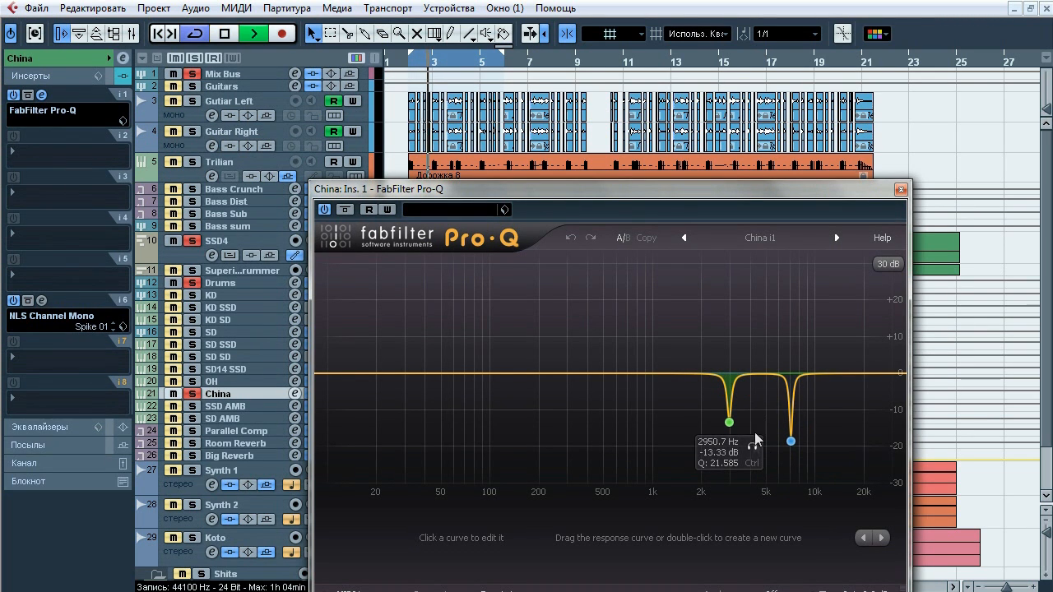
{"action": "left_click", "coordinate": [752, 447]}
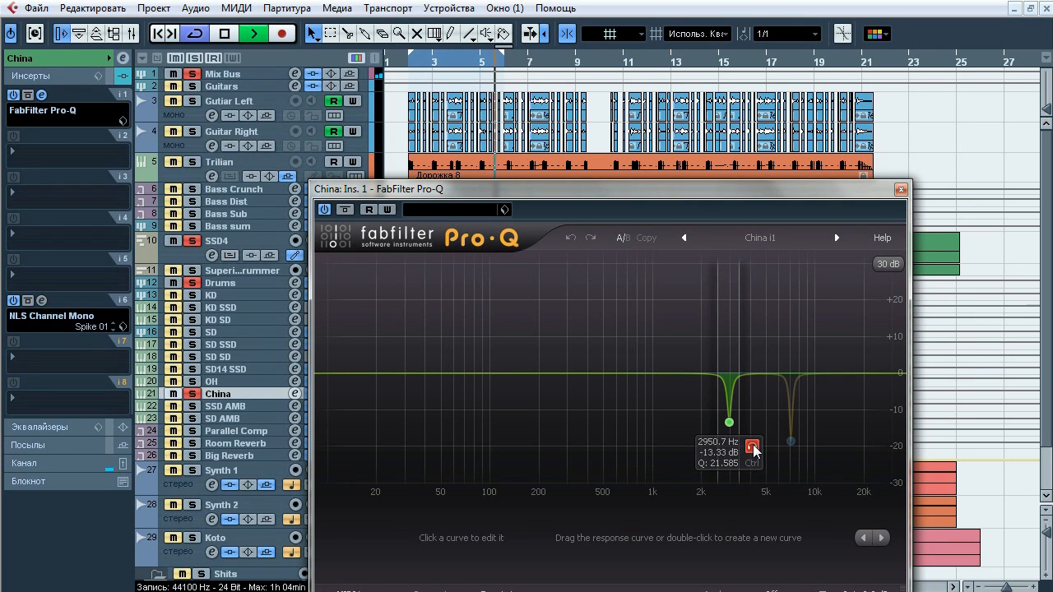
{"action": "left_click", "coordinate": [790, 441]}
{"action": "left_click", "coordinate": [812, 466]}
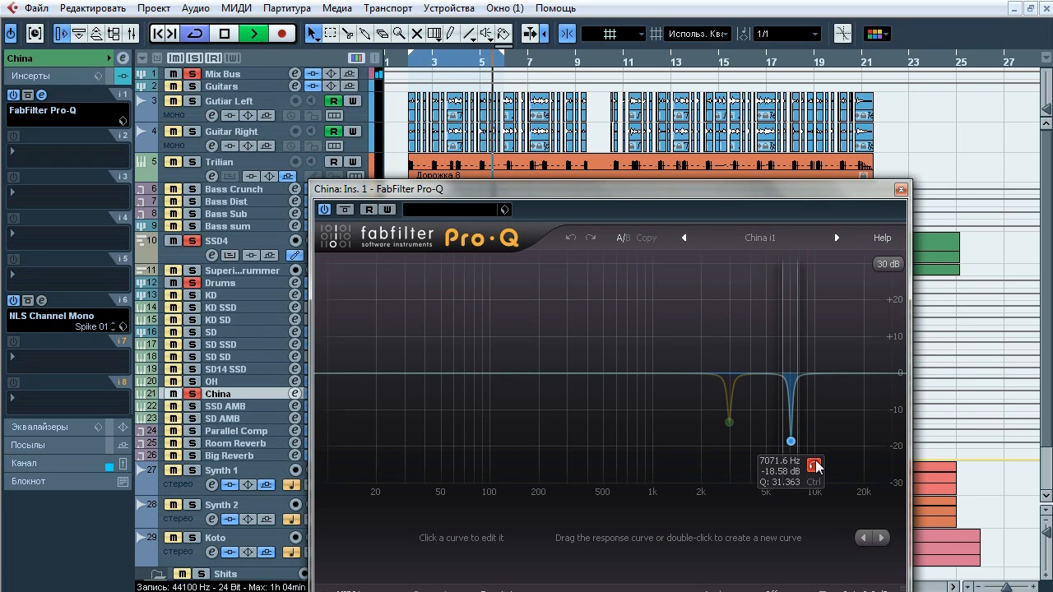
- Compare China's Pro-Q bypassed and active, stop playback and close the equalizer
{"action": "left_click", "coordinate": [348, 210]}
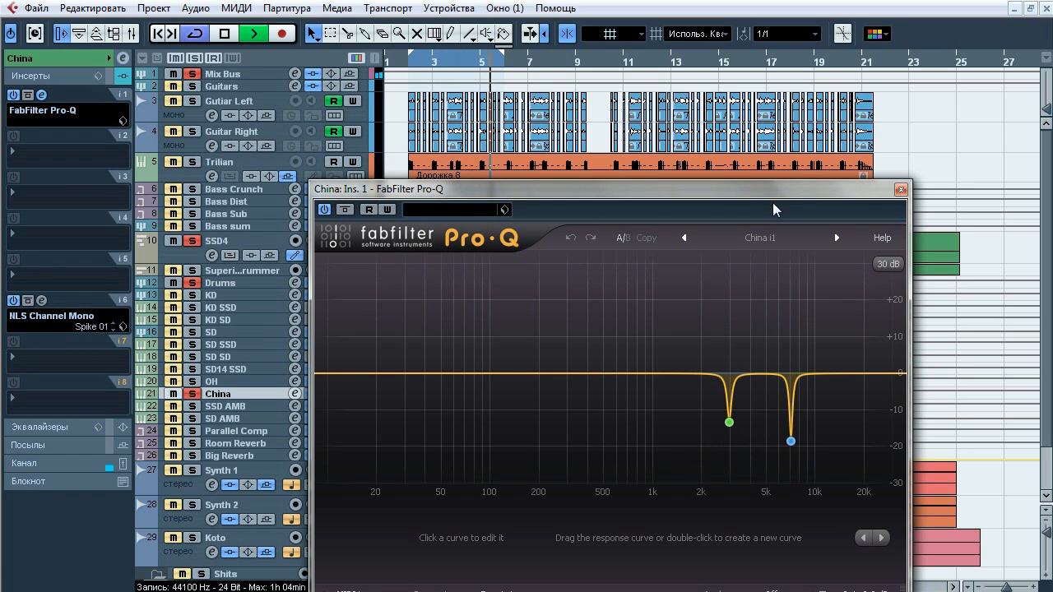
{"action": "key", "text": "space"}
{"action": "left_click", "coordinate": [901, 190]}
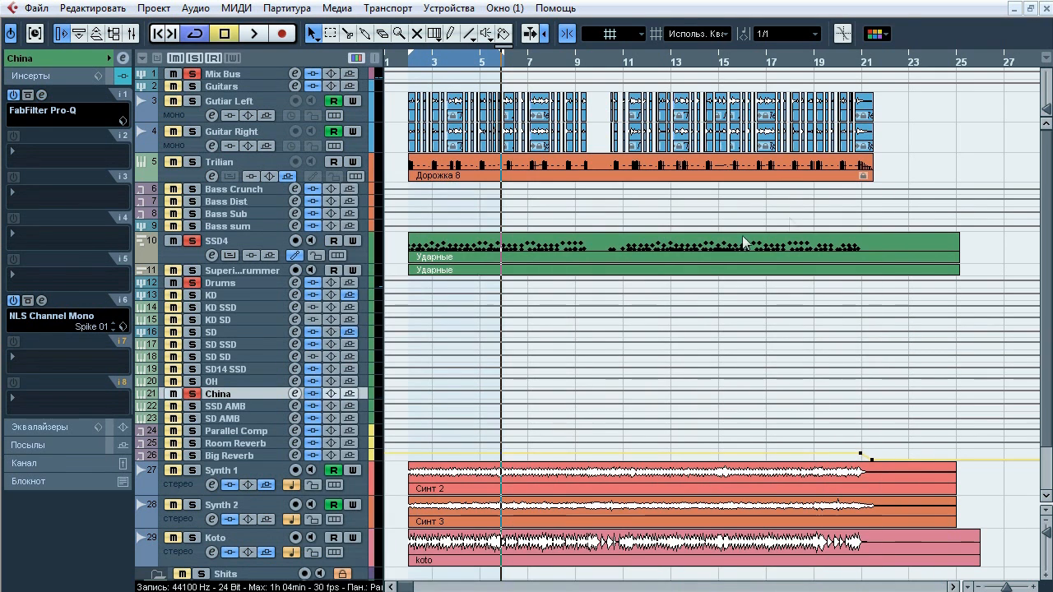
- Open NLS Channel Mono in China's sixth insert, compare its bypassed and active sound during playback, and close it
{"action": "left_click", "coordinate": [42, 301]}
{"action": "key", "text": "space"}
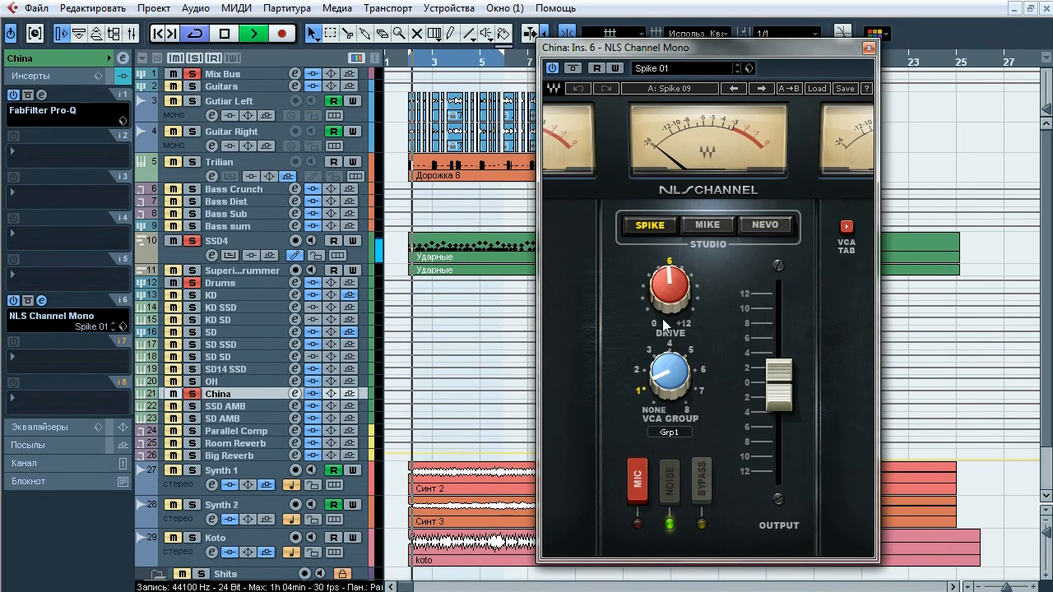
{"action": "left_click", "coordinate": [573, 68]}
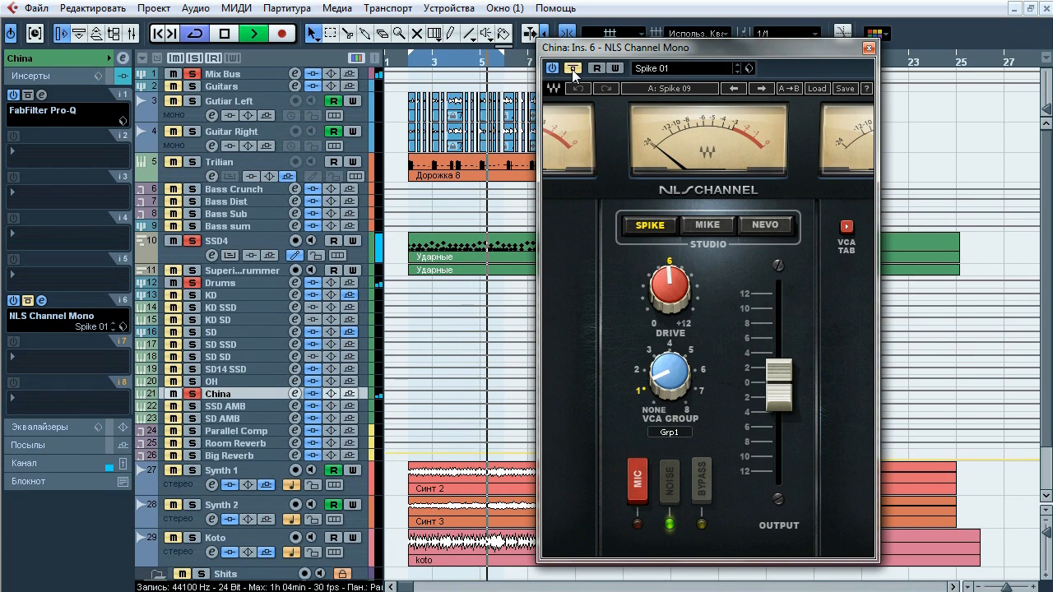
{"action": "left_click", "coordinate": [572, 68]}
{"action": "key", "text": "space"}
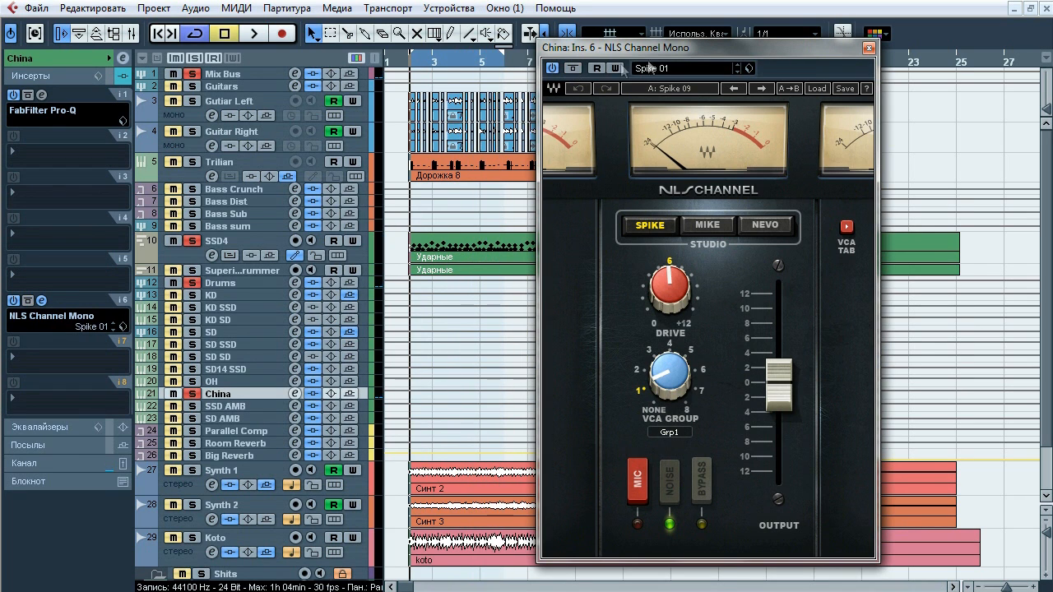
{"action": "left_click", "coordinate": [869, 48]}
- Unsolo China, select the SSD AMB channel to show its inserts, and listen to it soloed
{"action": "left_click", "coordinate": [192, 395]}
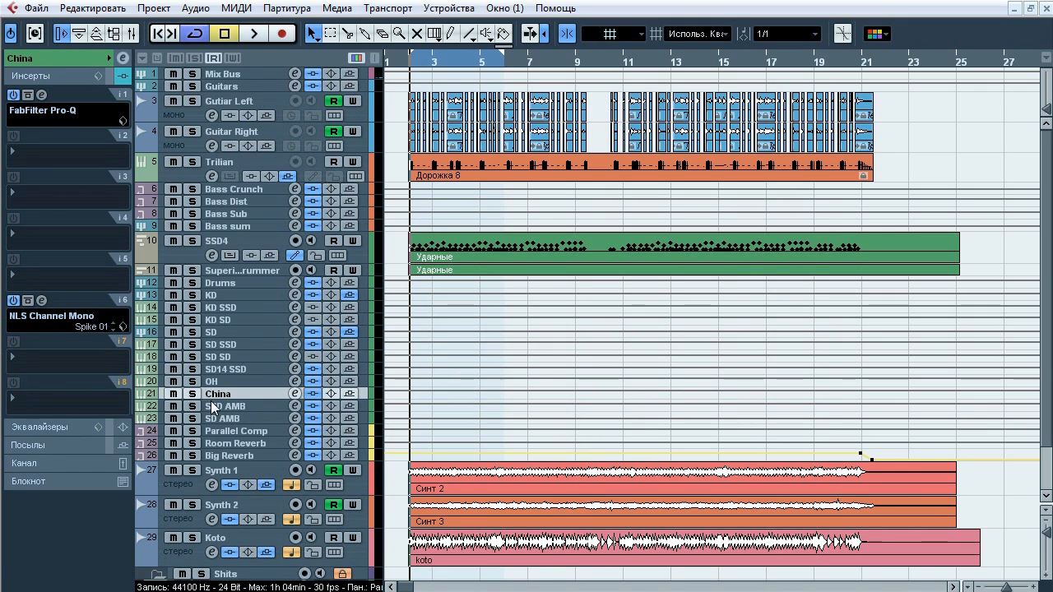
{"action": "left_click", "coordinate": [214, 407]}
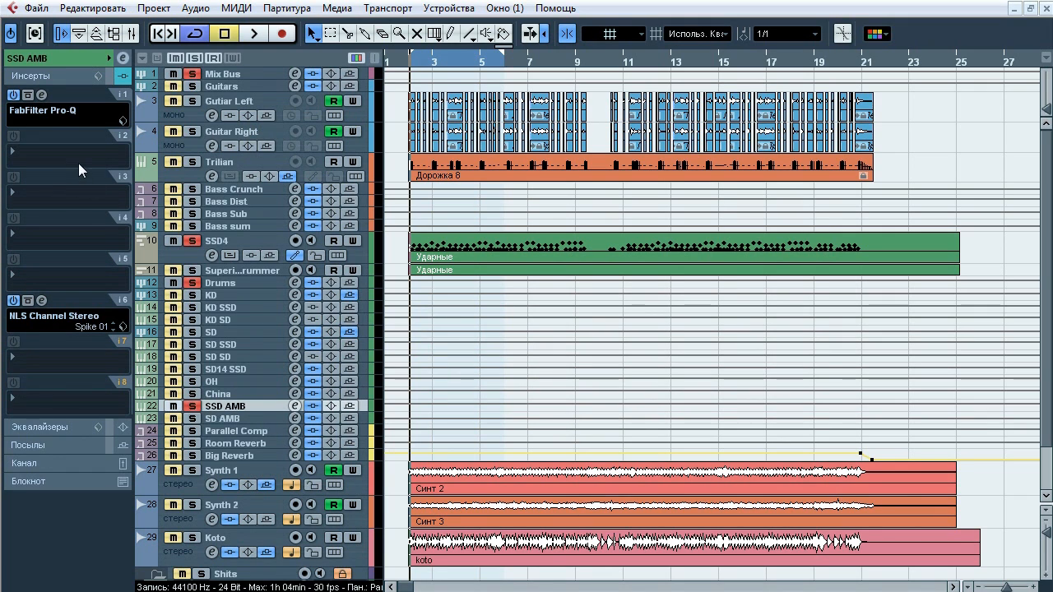
{"action": "key", "text": "space"}
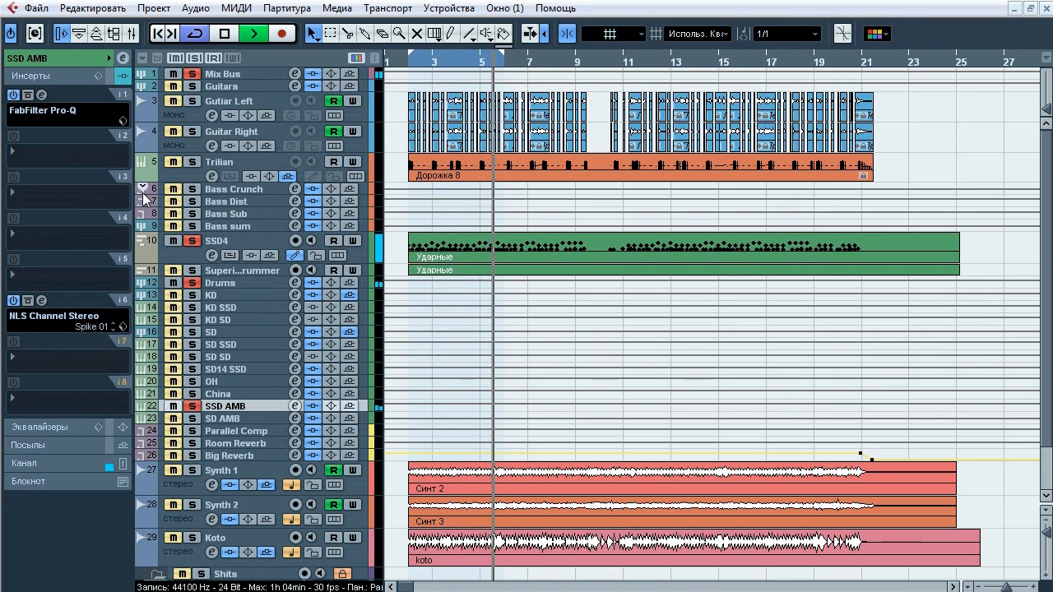
{"action": "key", "text": "space"}
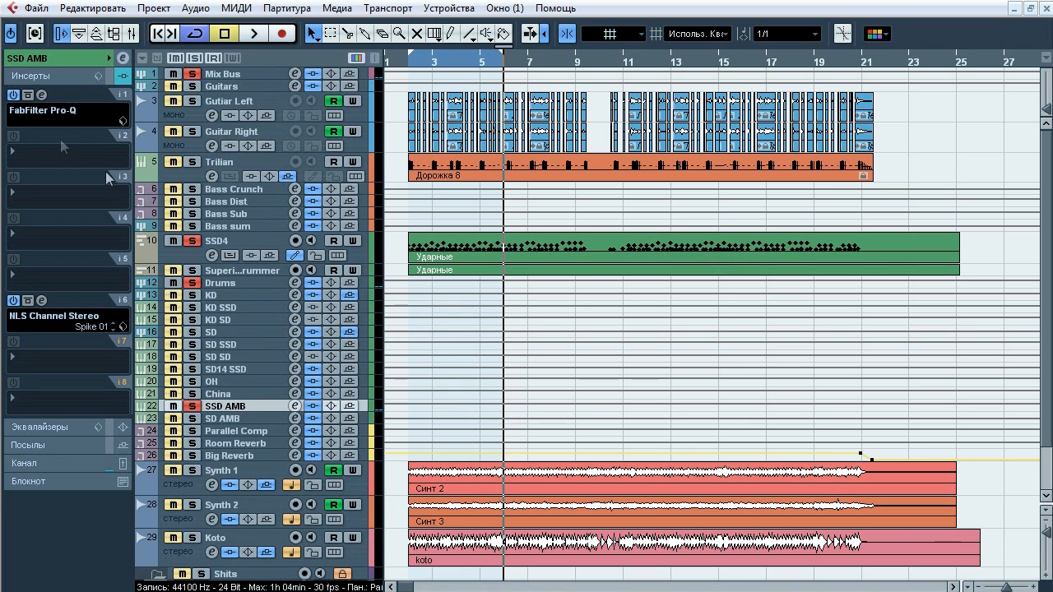
- Open the Pro-Q in SSD AMB's first insert and audition its narrow cut at 532 Hz during playback
{"action": "left_click", "coordinate": [42, 96]}
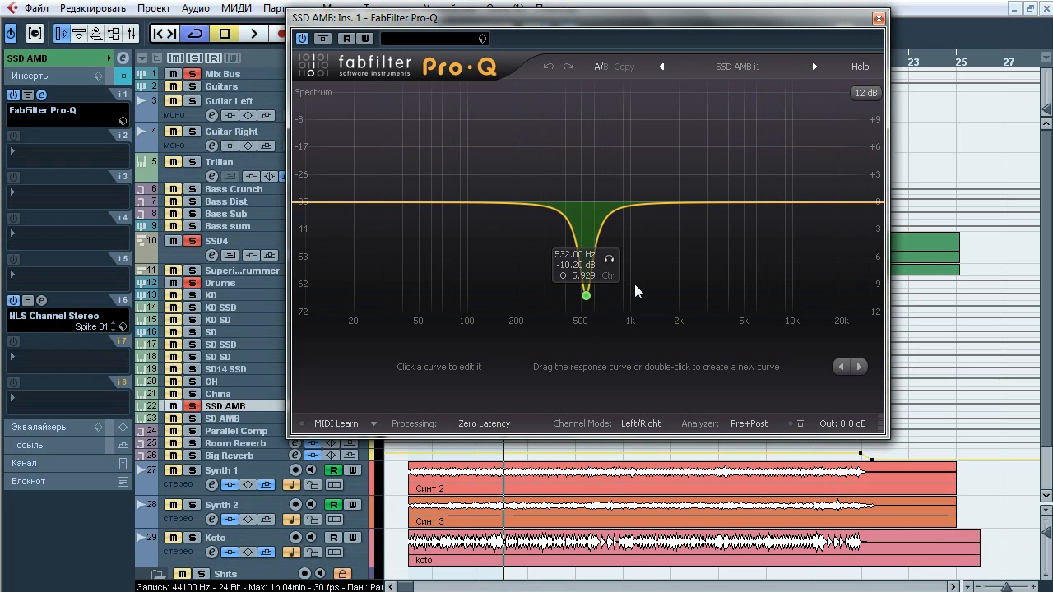
{"action": "key", "text": "space"}
{"action": "left_click", "coordinate": [609, 260]}
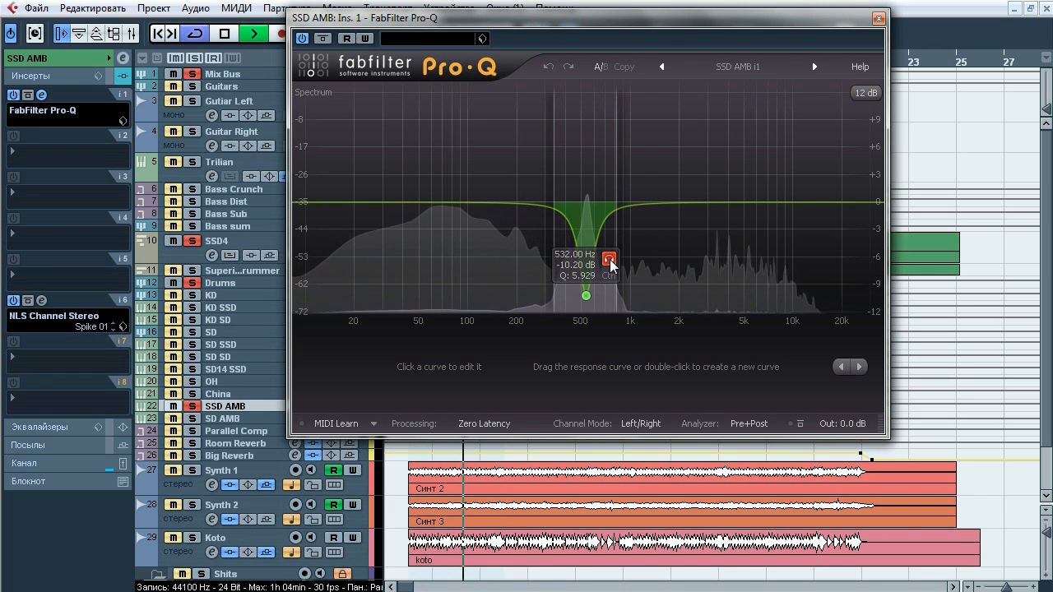
{"action": "left_click", "coordinate": [608, 260]}
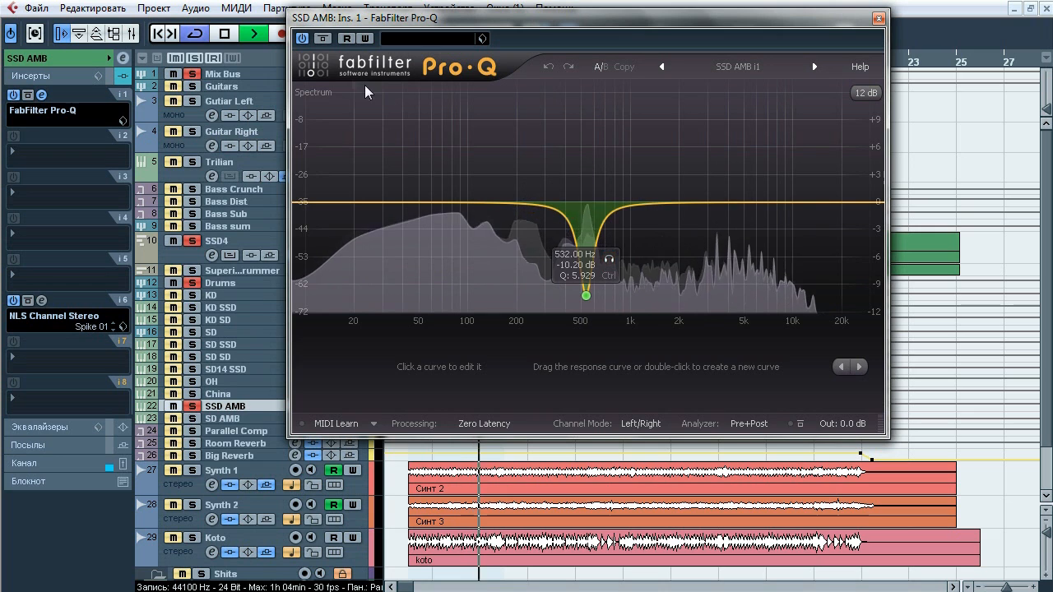
- Compare SSD AMB's Pro-Q bypassed and active, stop playback and close the equalizer
{"action": "left_click", "coordinate": [323, 39]}
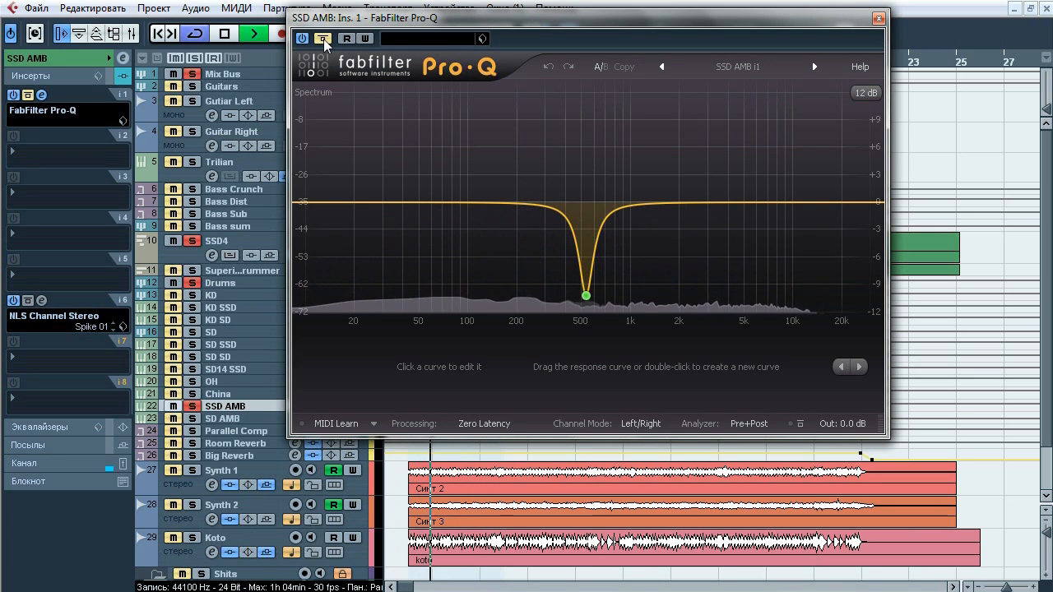
{"action": "left_click", "coordinate": [323, 39]}
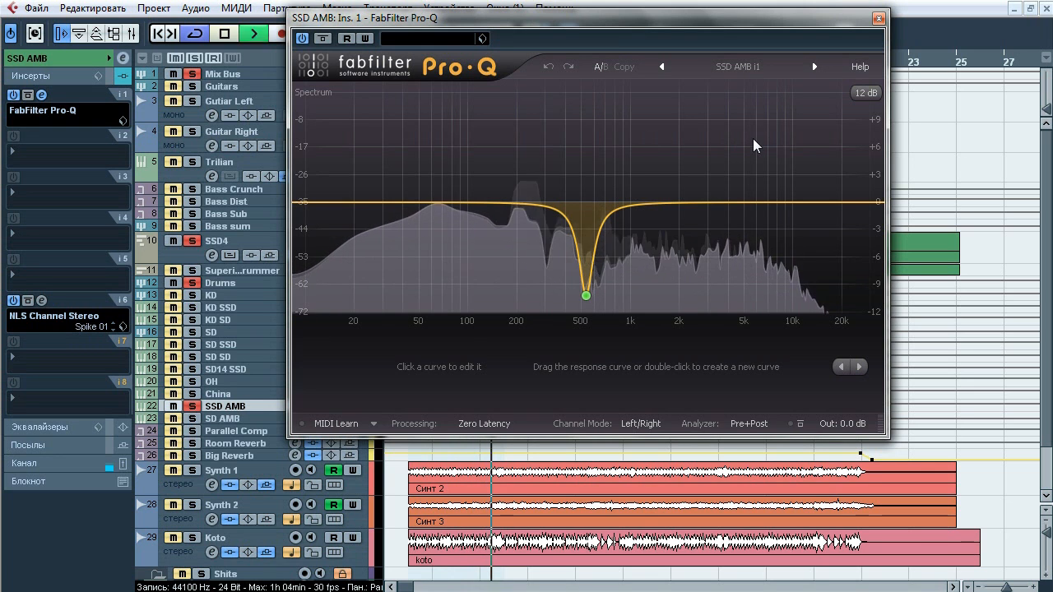
{"action": "key", "text": "space"}
{"action": "left_click", "coordinate": [878, 17]}
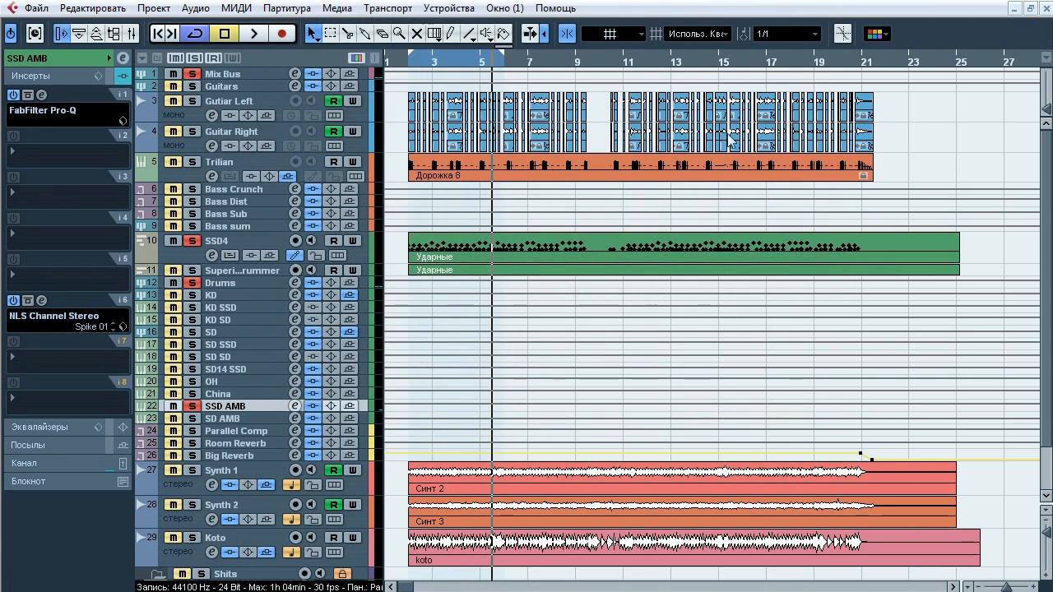
- Open NLS Channel Stereo in SSD AMB's sixth insert, compare its bypassed and active sound during playback, and close it
{"action": "left_click", "coordinate": [42, 300]}
{"action": "key", "text": "space"}
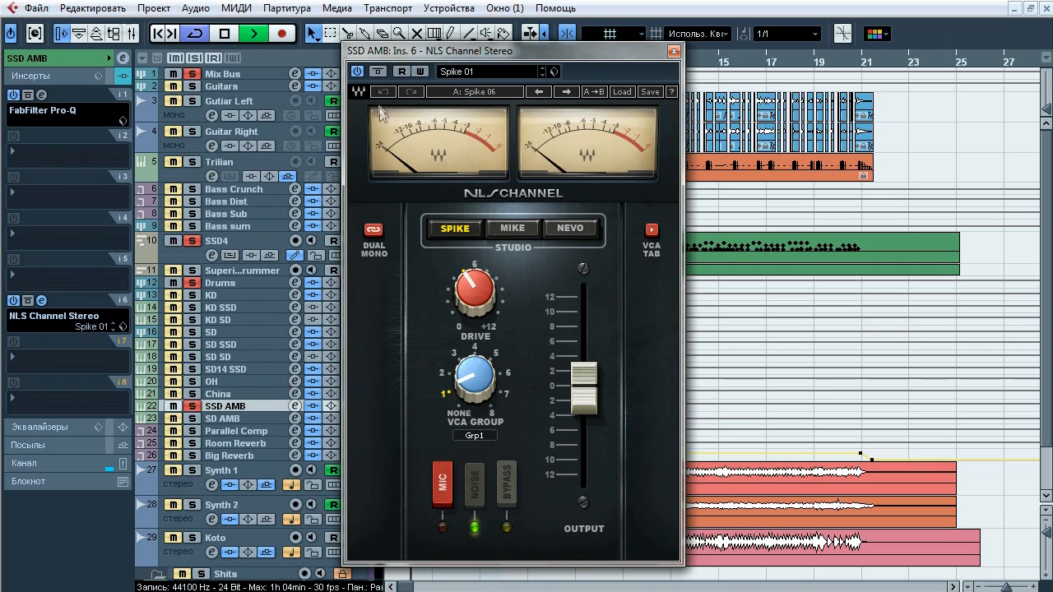
{"action": "left_click", "coordinate": [377, 72]}
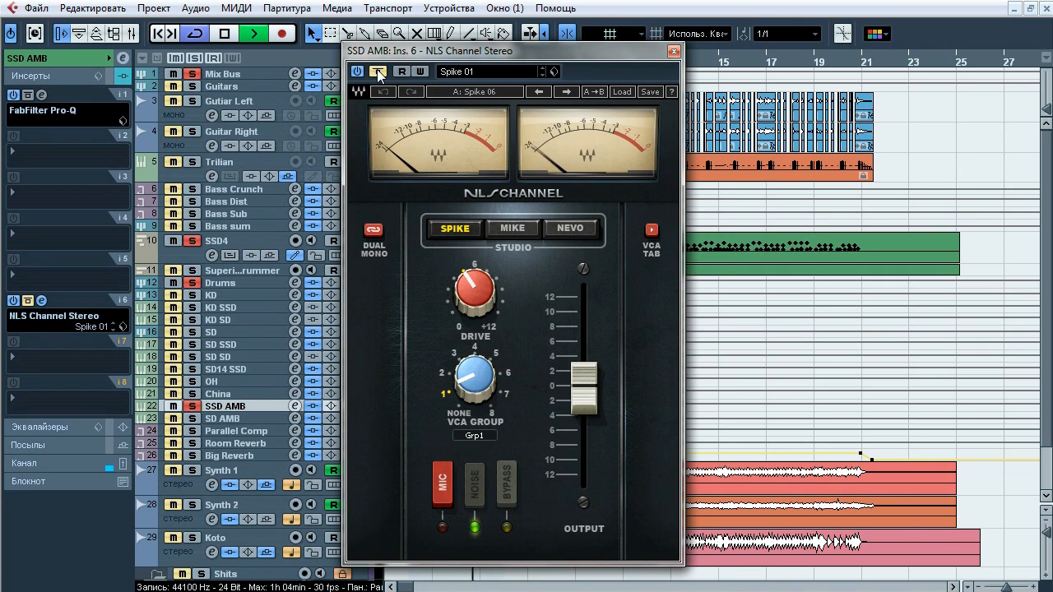
{"action": "key", "text": "space"}
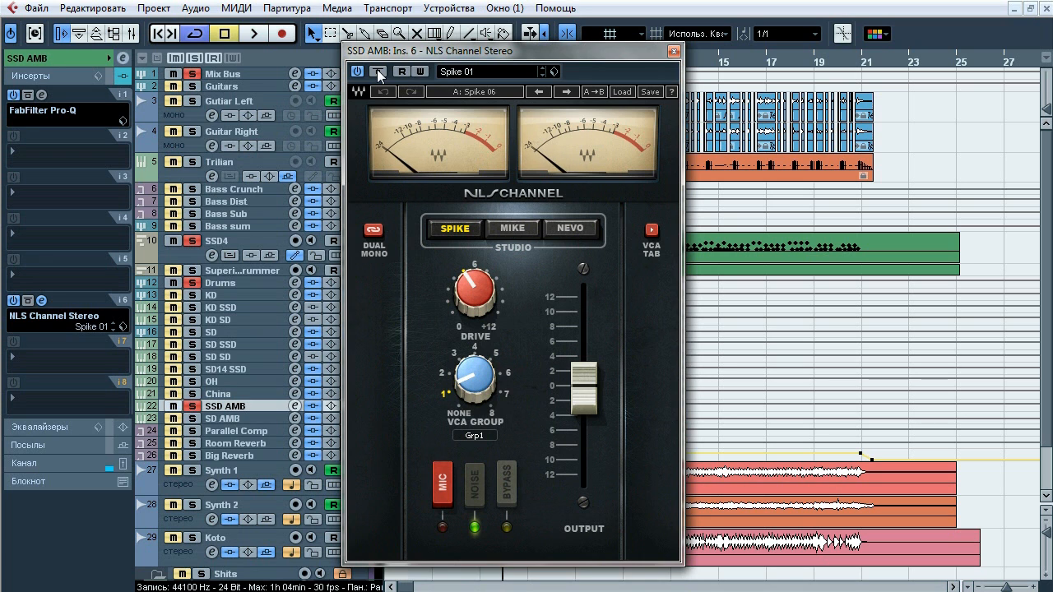
{"action": "left_click", "coordinate": [674, 51]}
- Select the SD AMB channel to show its inserts and listen to it soloed
{"action": "left_click", "coordinate": [212, 420]}
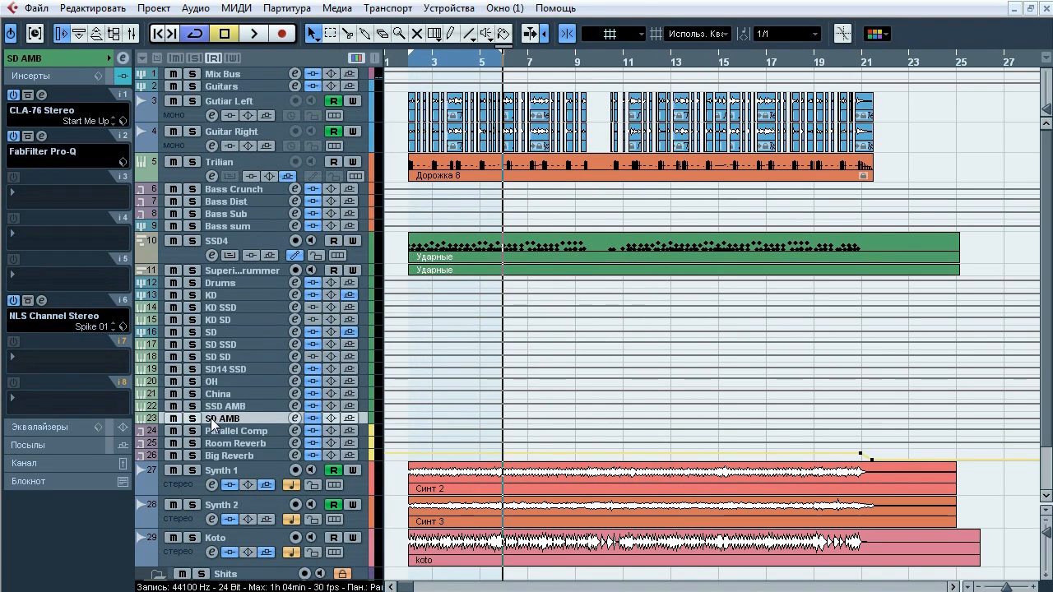
{"action": "left_click", "coordinate": [195, 419]}
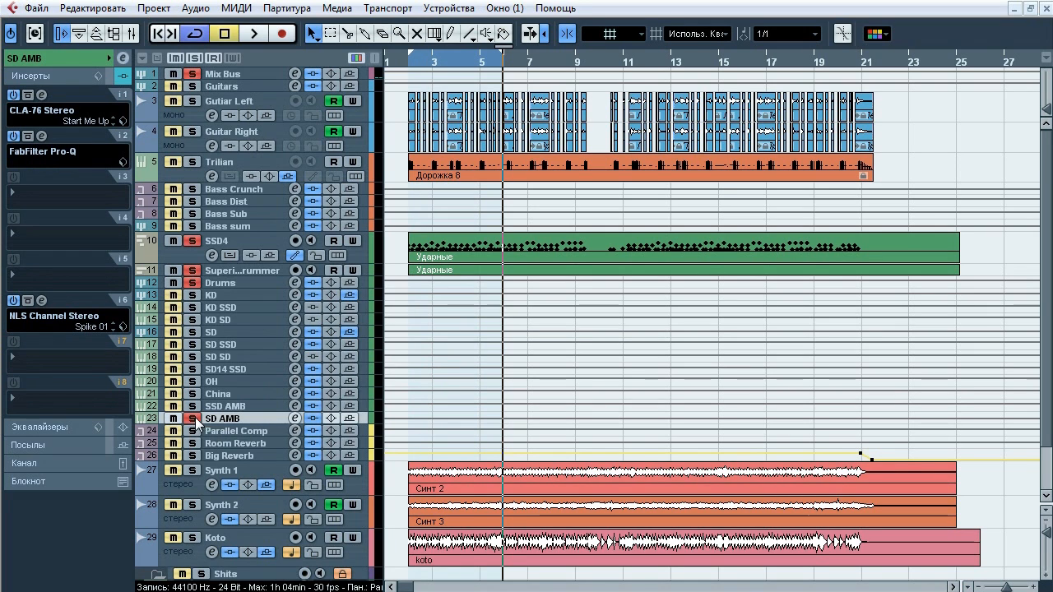
{"action": "key", "text": "space"}
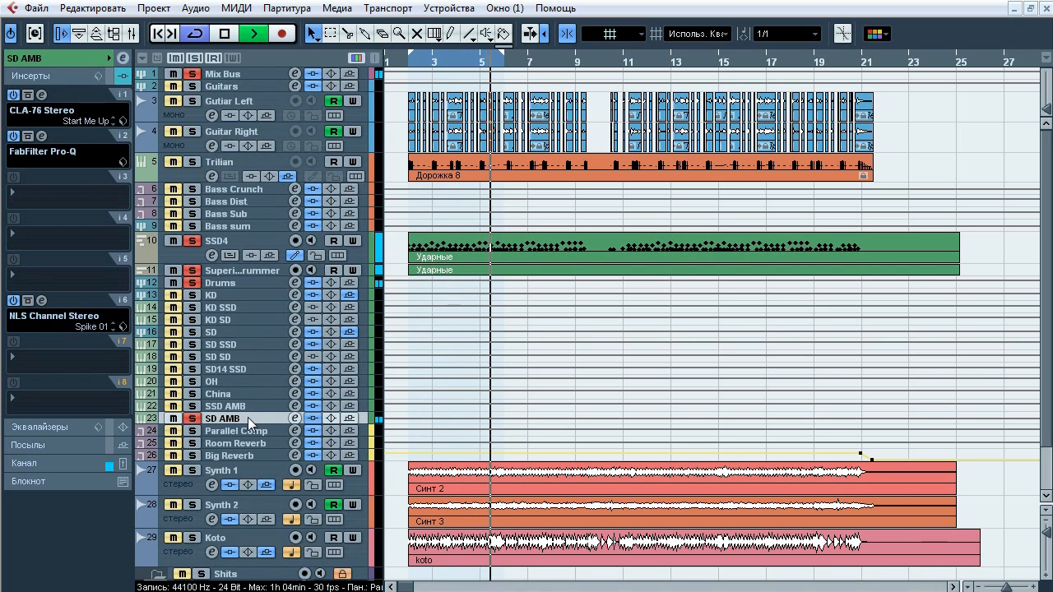
{"action": "key", "text": "space"}
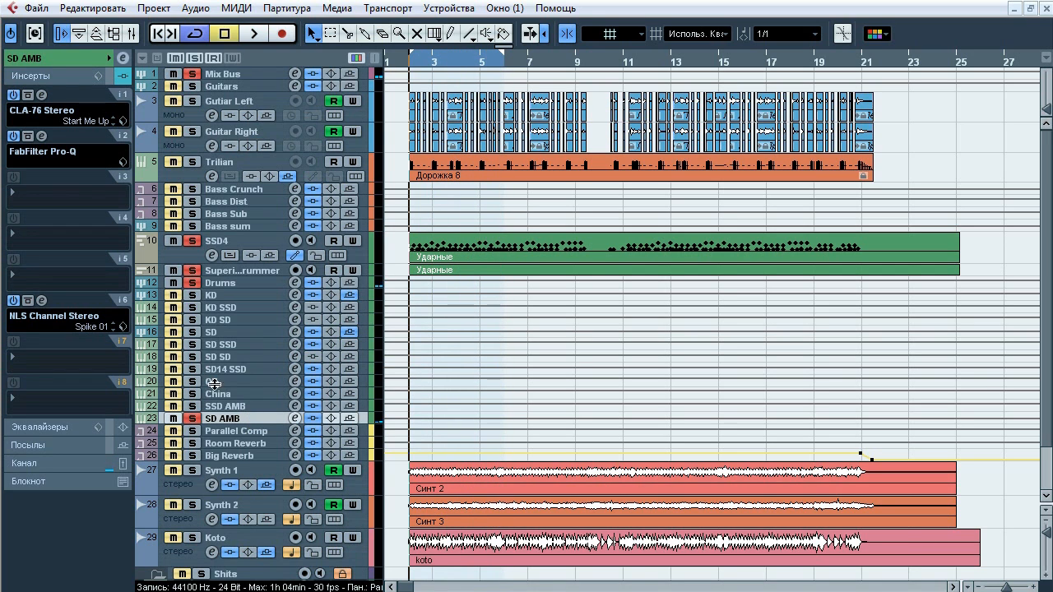
- Open the CLA-76 compressor in SD AMB's first insert, compare it bypassed and active during playback, and close it
{"action": "left_click", "coordinate": [42, 96]}
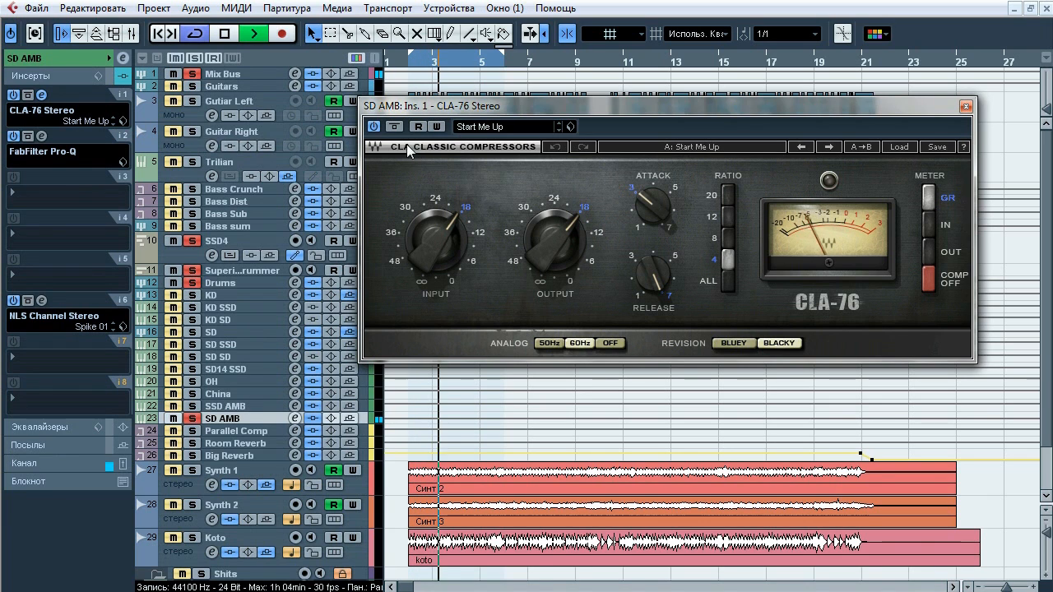
{"action": "left_click", "coordinate": [395, 126]}
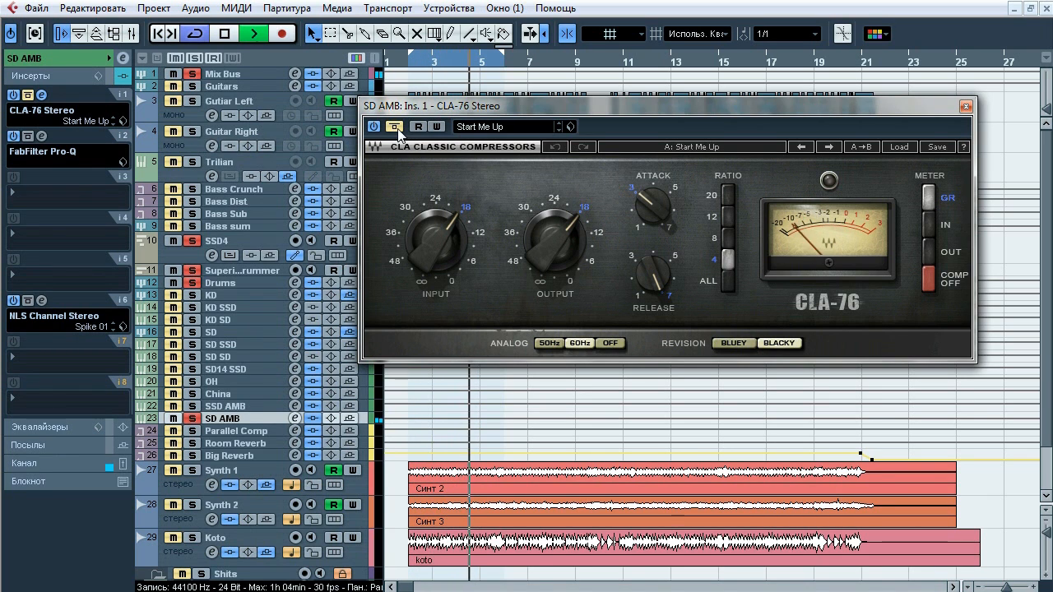
{"action": "left_click", "coordinate": [395, 127]}
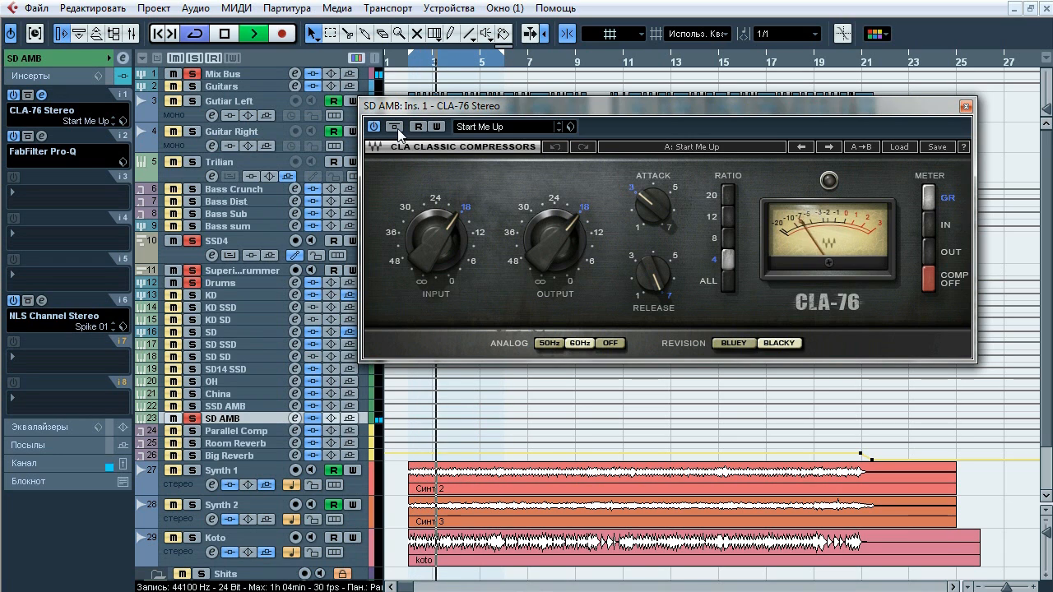
{"action": "left_click", "coordinate": [395, 127]}
{"action": "left_click", "coordinate": [394, 127]}
{"action": "key", "text": "space"}
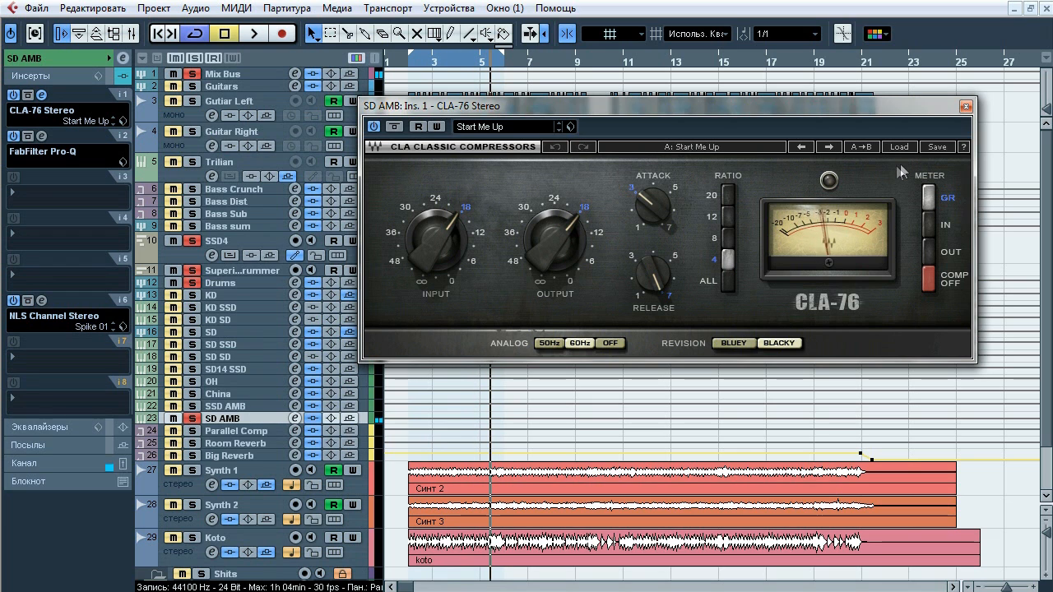
{"action": "left_click", "coordinate": [965, 106]}
- Open the Pro-Q in SD AMB's second insert and audition its 406.91 Hz and 1609.7 Hz bands during playback
{"action": "left_click", "coordinate": [42, 137]}
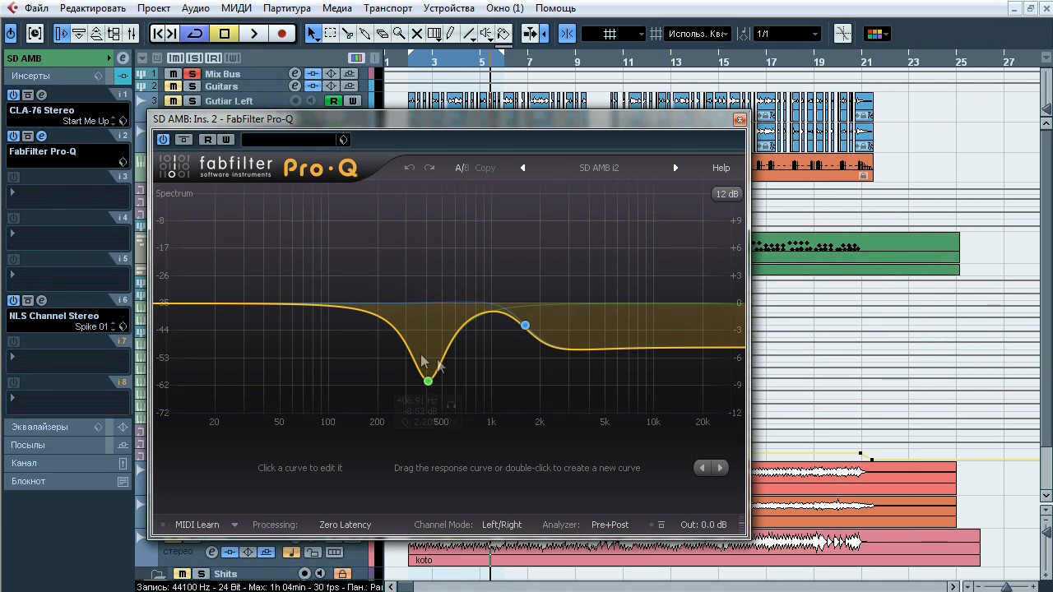
{"action": "mouse_move", "coordinate": [529, 322]}
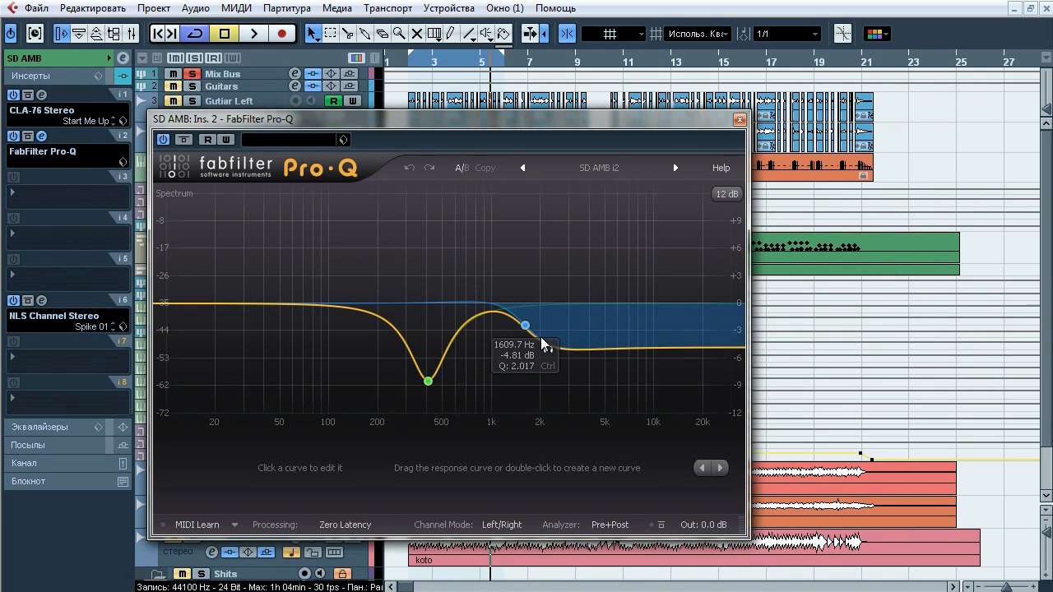
{"action": "key", "text": "space"}
{"action": "left_click", "coordinate": [452, 405]}
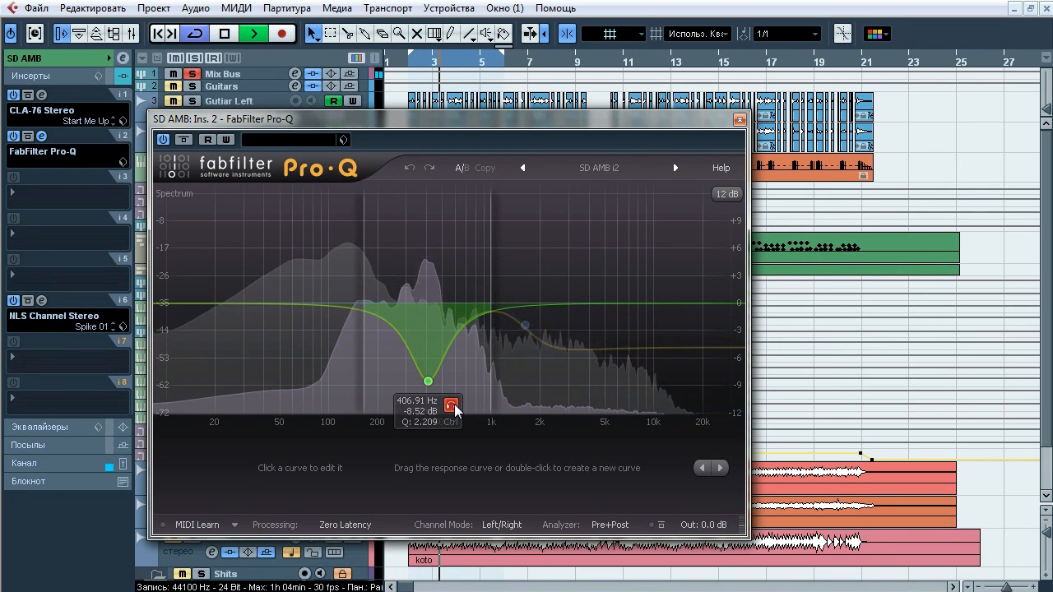
{"action": "left_click", "coordinate": [547, 351]}
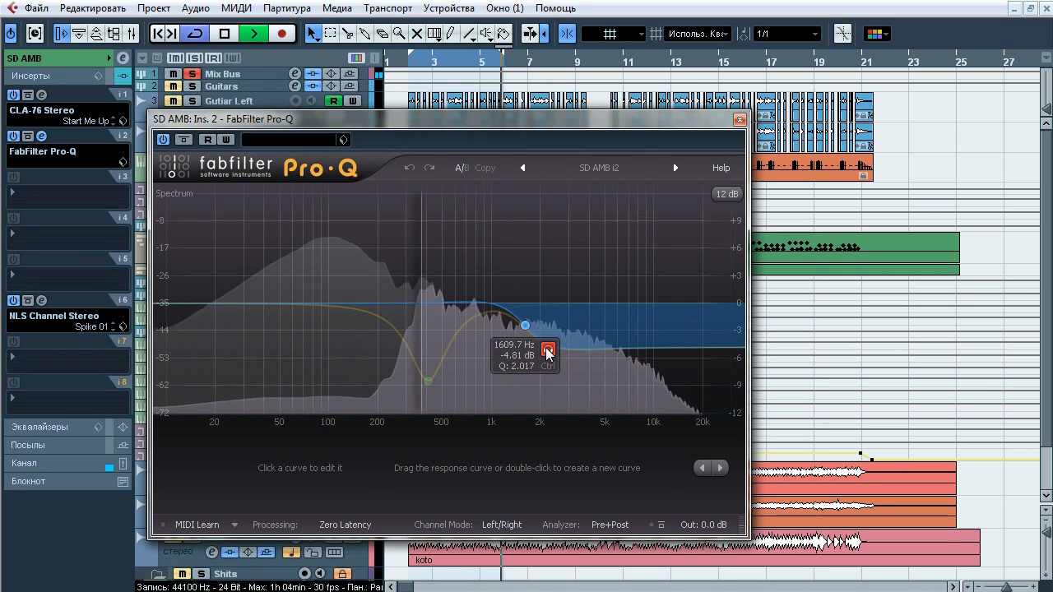
- Compare SD AMB's Pro-Q bypassed and active, stop playback and close the equalizer
{"action": "left_click", "coordinate": [184, 140]}
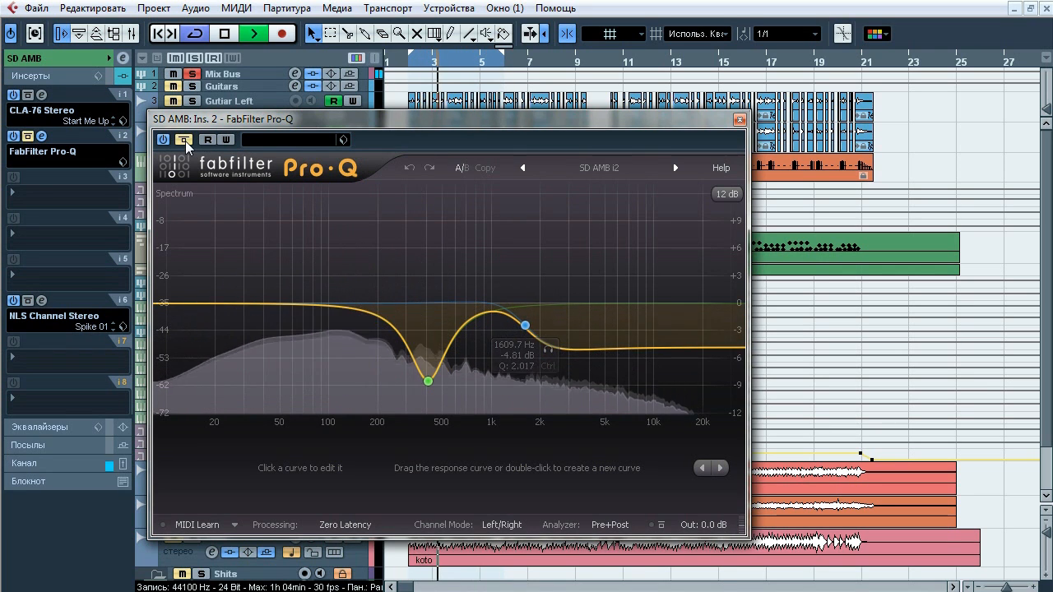
{"action": "left_click", "coordinate": [184, 140]}
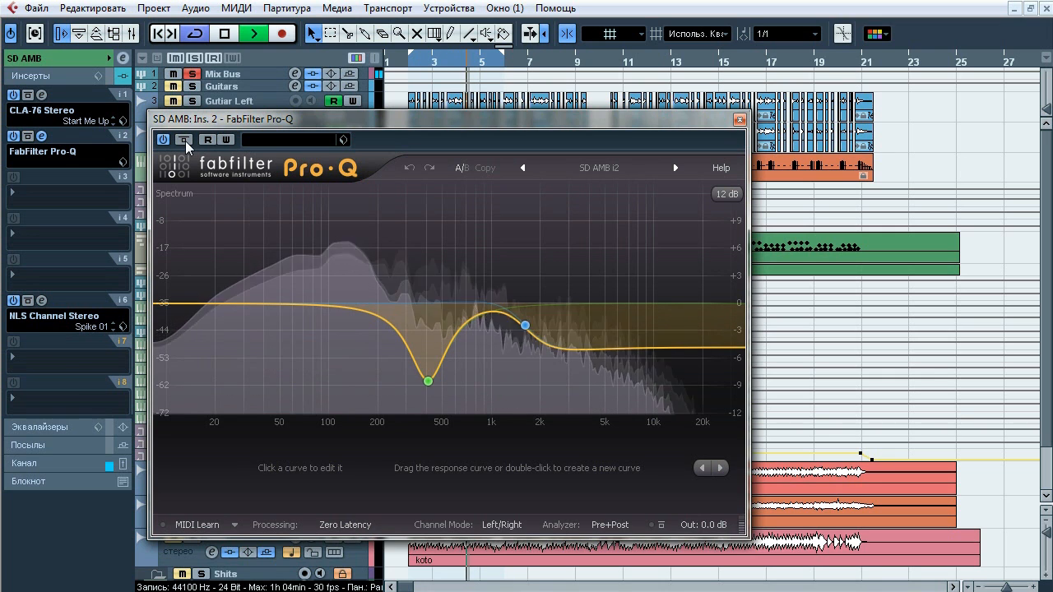
{"action": "left_click", "coordinate": [225, 34]}
{"action": "left_click", "coordinate": [739, 121]}
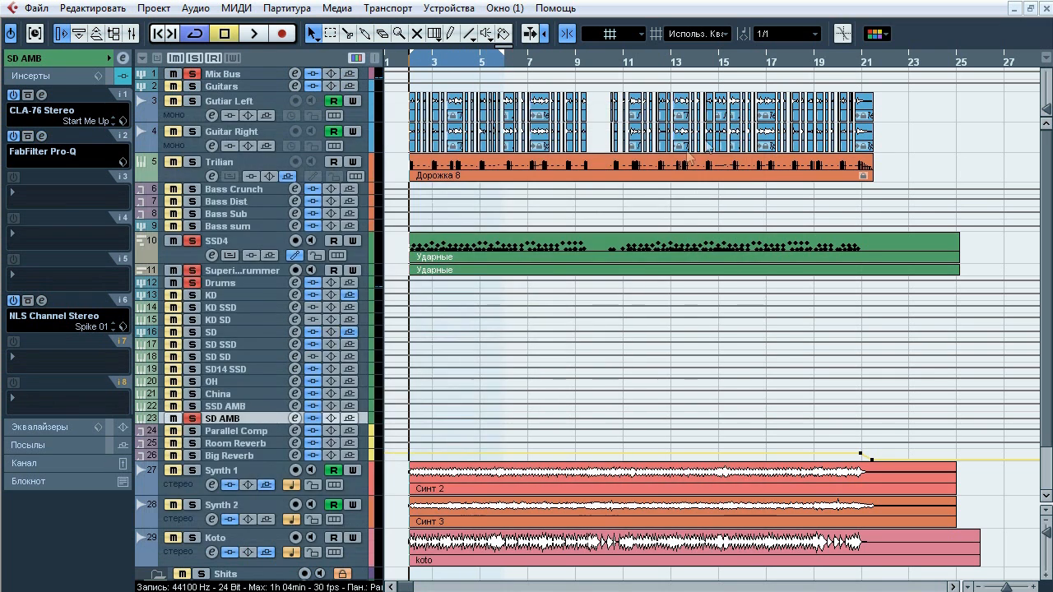
- Open NLS Channel Stereo in SD AMB's sixth insert, compare its bypassed and active sound during playback, and close it
{"action": "left_click", "coordinate": [41, 300]}
{"action": "left_click_drag", "start_coordinate": [703, 9], "coordinate": [514, 56]}
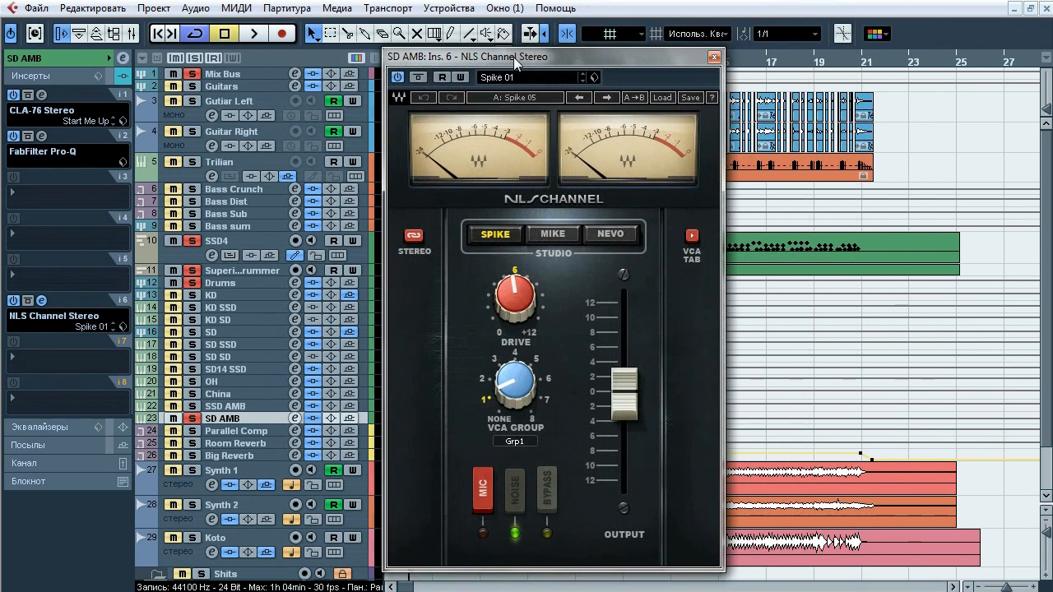
{"action": "key", "text": "space"}
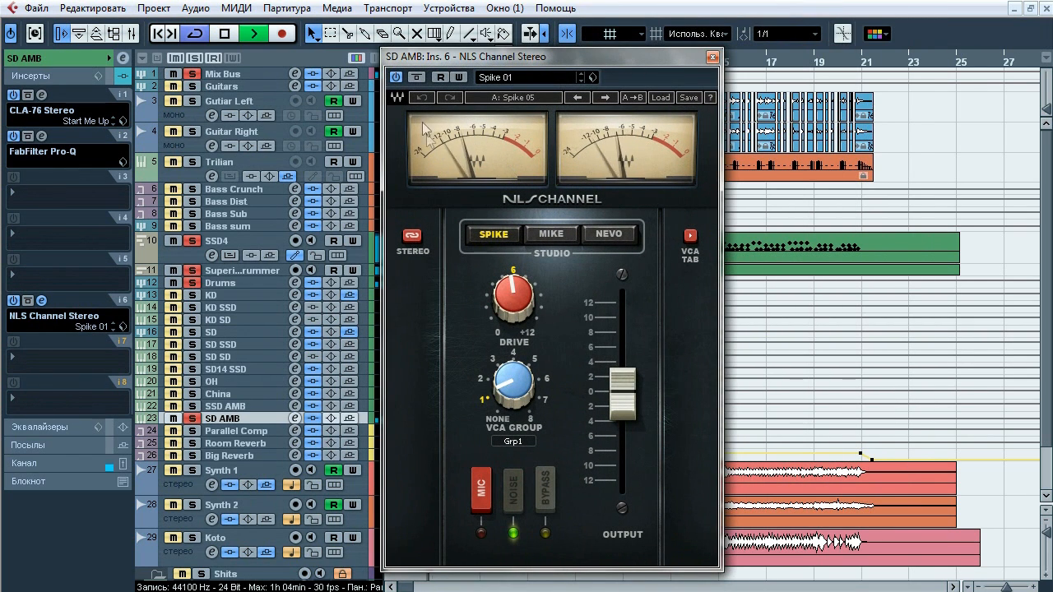
{"action": "left_click", "coordinate": [415, 77]}
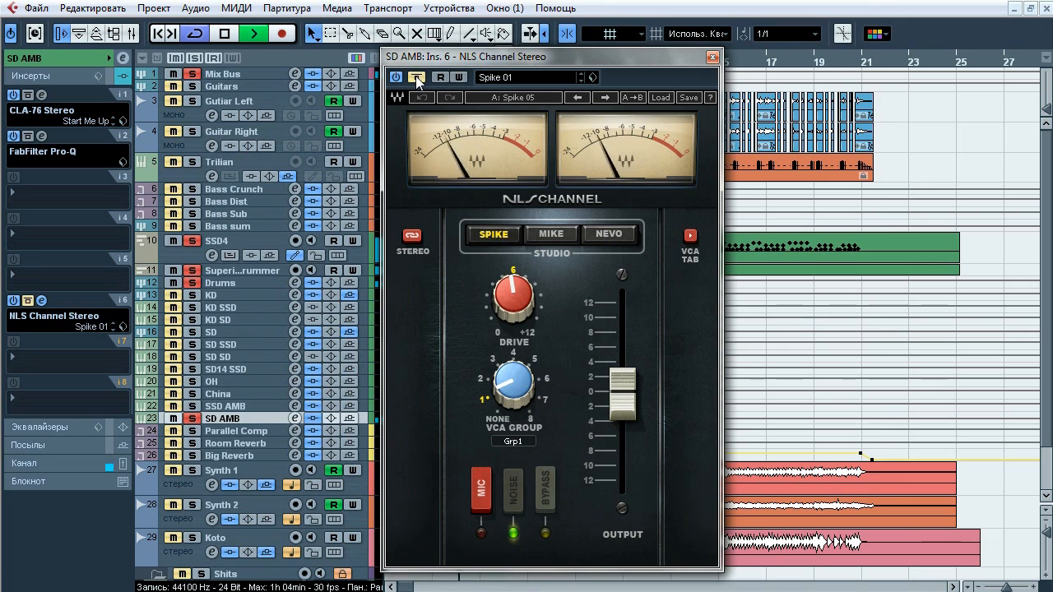
{"action": "left_click", "coordinate": [416, 77]}
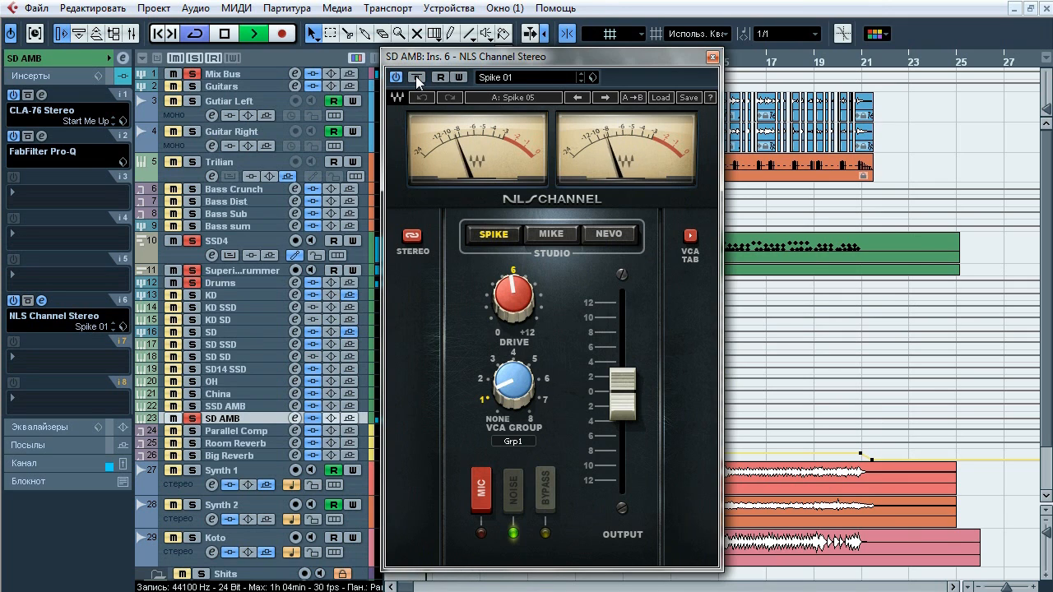
{"action": "left_click", "coordinate": [415, 76]}
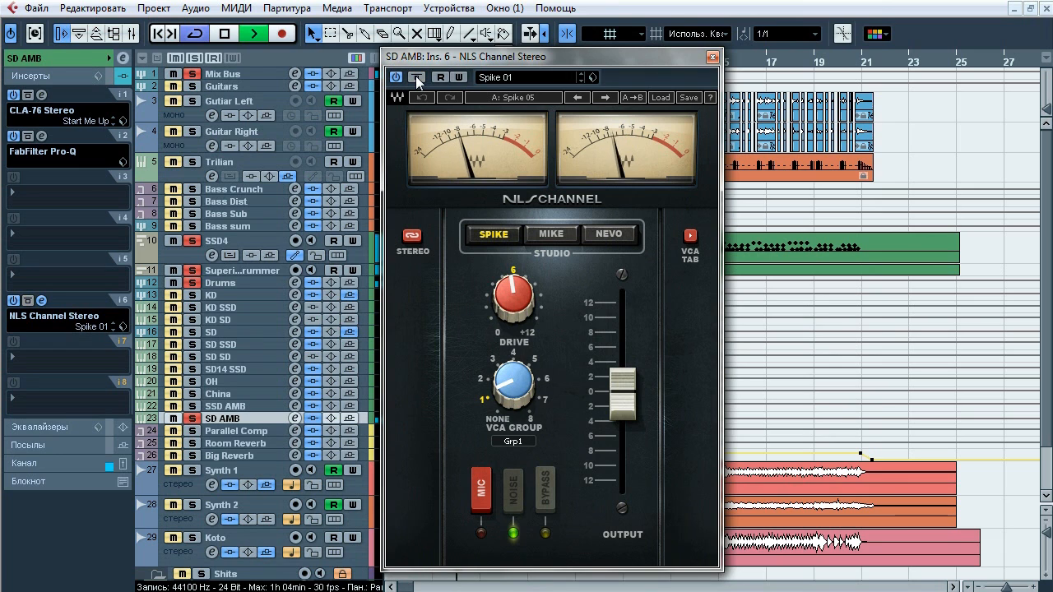
{"action": "key", "text": "space"}
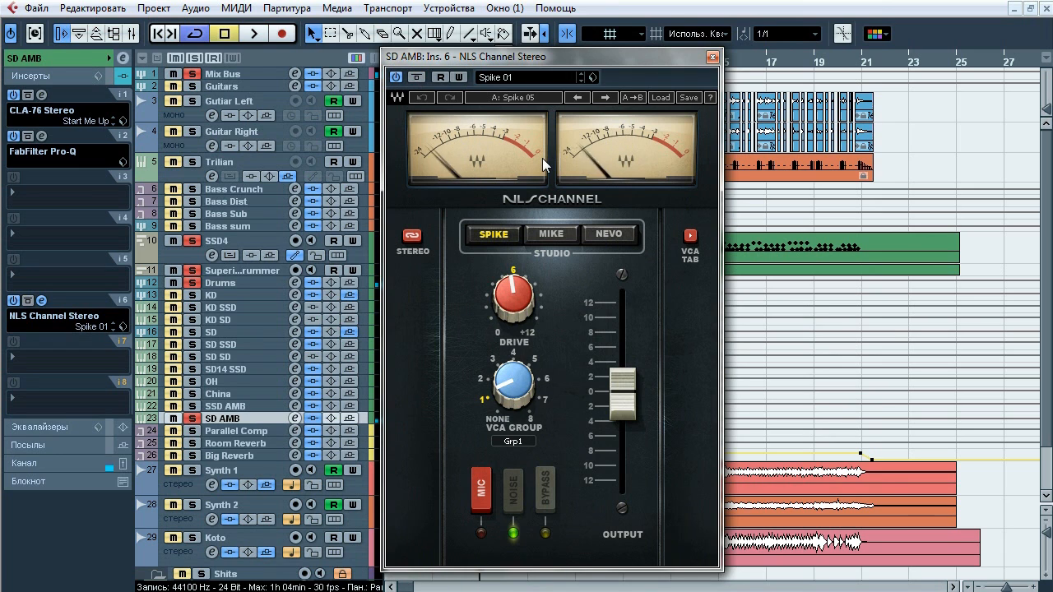
{"action": "left_click", "coordinate": [713, 57]}
- Unsolo SD AMB, then select the Parallel Comp channel to show its inserts and solo it
{"action": "left_click", "coordinate": [192, 419]}
{"action": "left_click", "coordinate": [213, 431]}
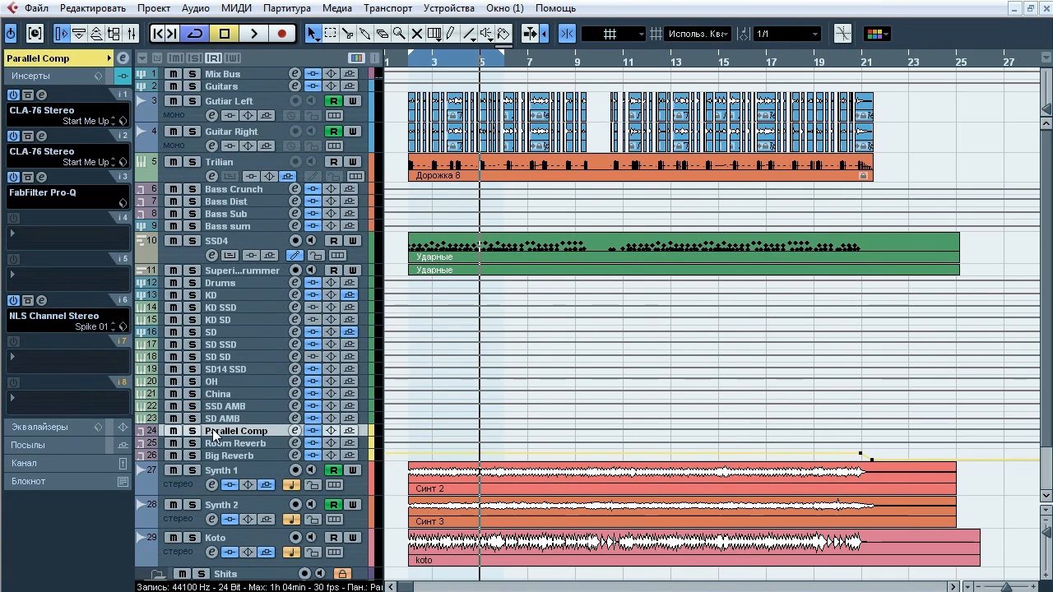
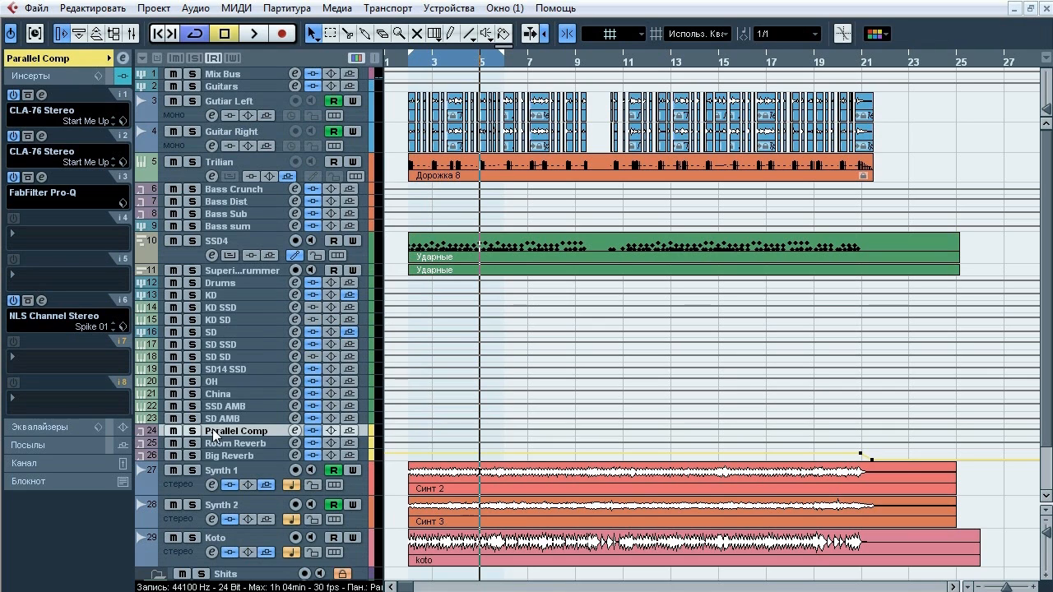
{"action": "left_click", "coordinate": [193, 431]}
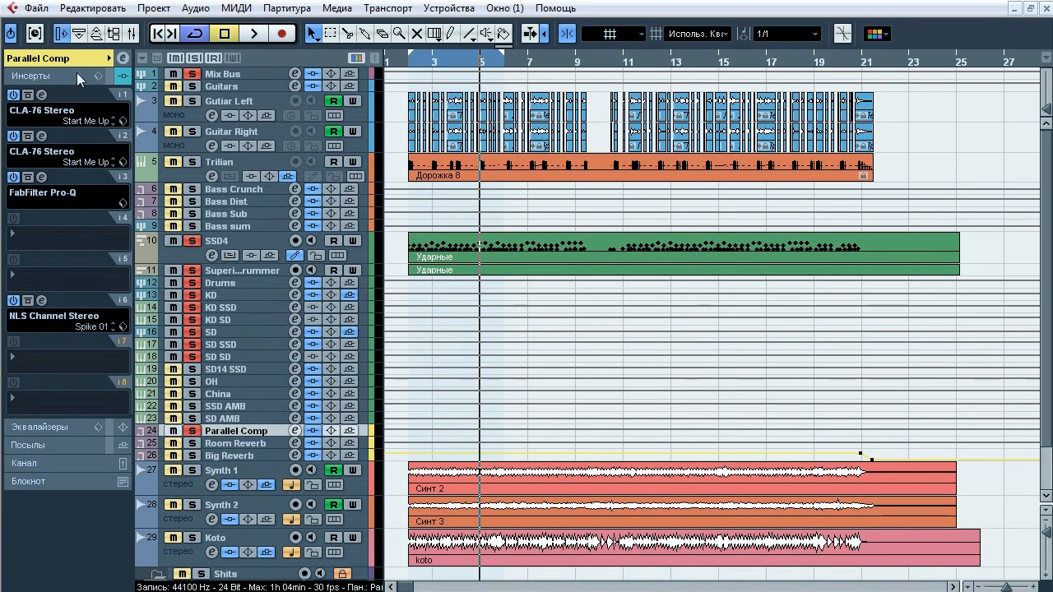
- Route the Parallel Comp channel's output from the Drums group to Stereo Out and briefly audition it soloed
{"action": "left_click", "coordinate": [72, 60]}
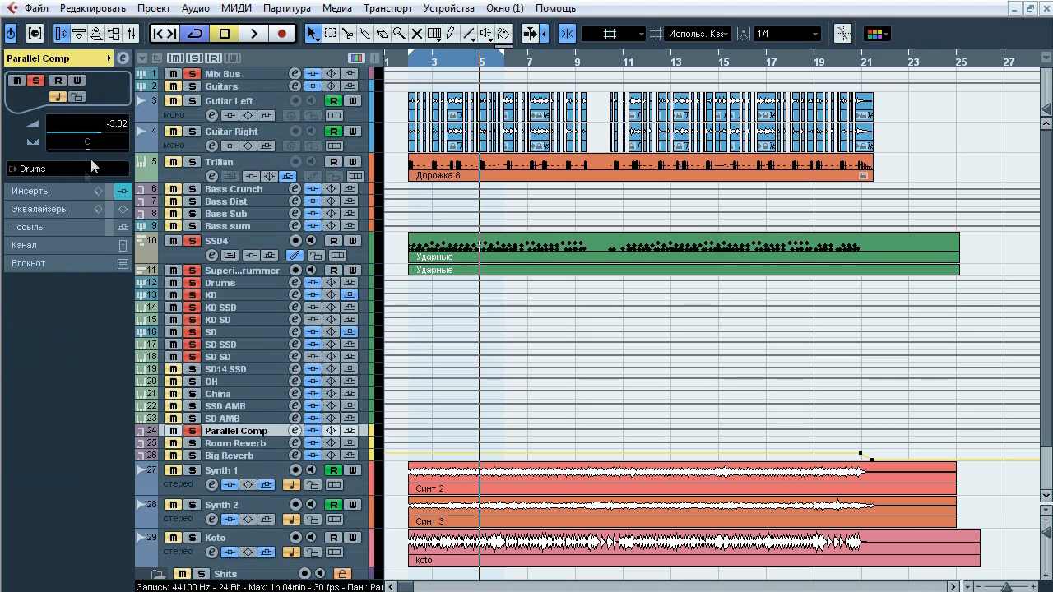
{"action": "left_click", "coordinate": [39, 171]}
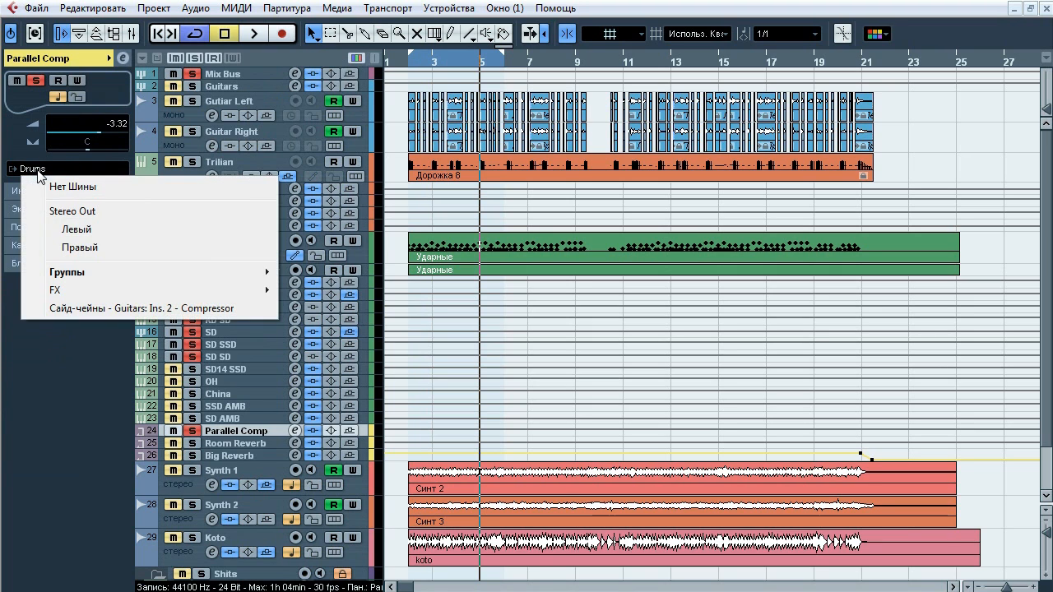
{"action": "left_click", "coordinate": [68, 216]}
{"action": "left_click", "coordinate": [193, 432]}
{"action": "left_click", "coordinate": [193, 431]}
{"action": "key", "text": "space"}
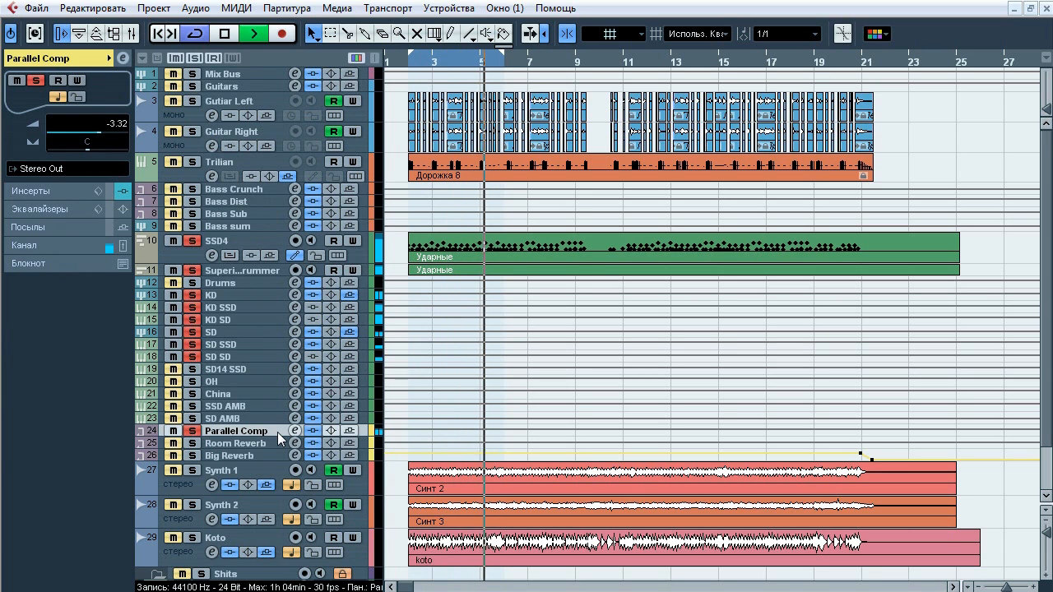
{"action": "key", "text": "space"}
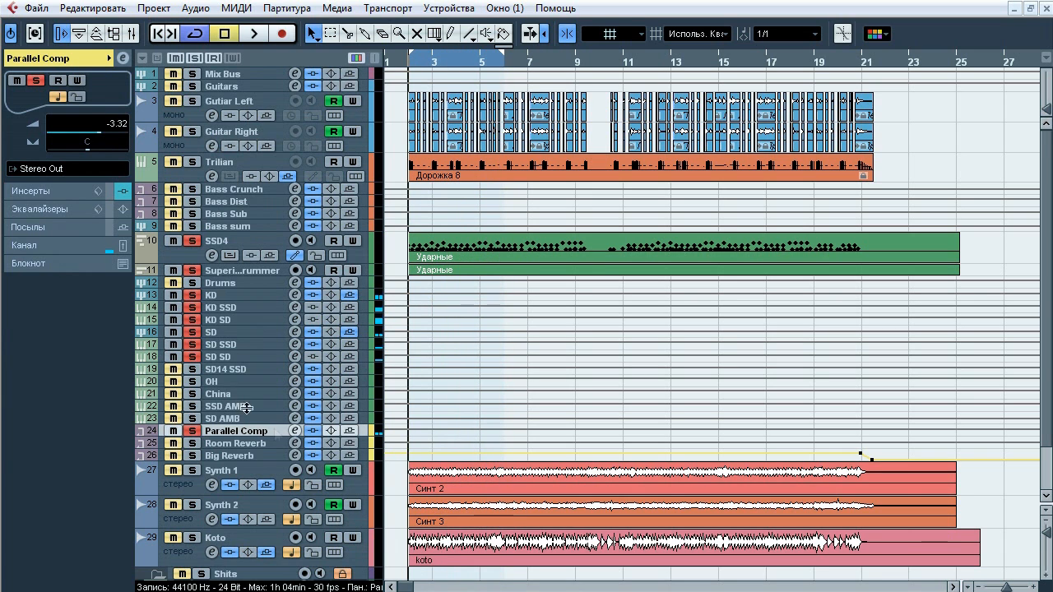
- Open the CLA-76 Stereo compressors in Parallel Comp's first and second inserts and arrange their windows one above the other
{"action": "left_click", "coordinate": [50, 194]}
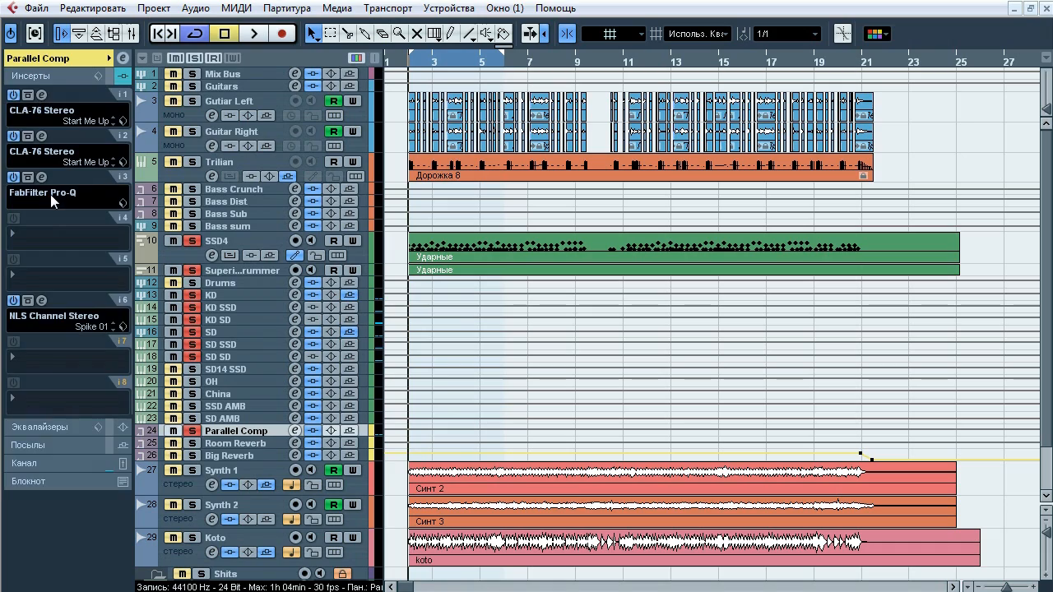
{"action": "left_click", "coordinate": [41, 94]}
{"action": "left_click_drag", "start_coordinate": [166, 44], "coordinate": [304, 5]}
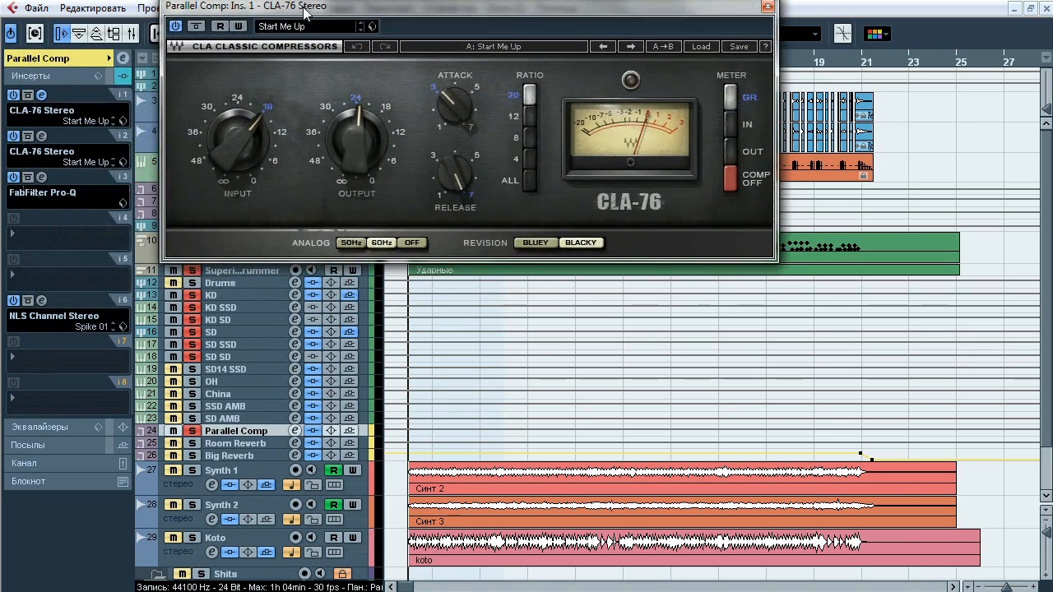
{"action": "left_click", "coordinate": [41, 136]}
{"action": "left_click_drag", "start_coordinate": [481, 131], "coordinate": [282, 280]}
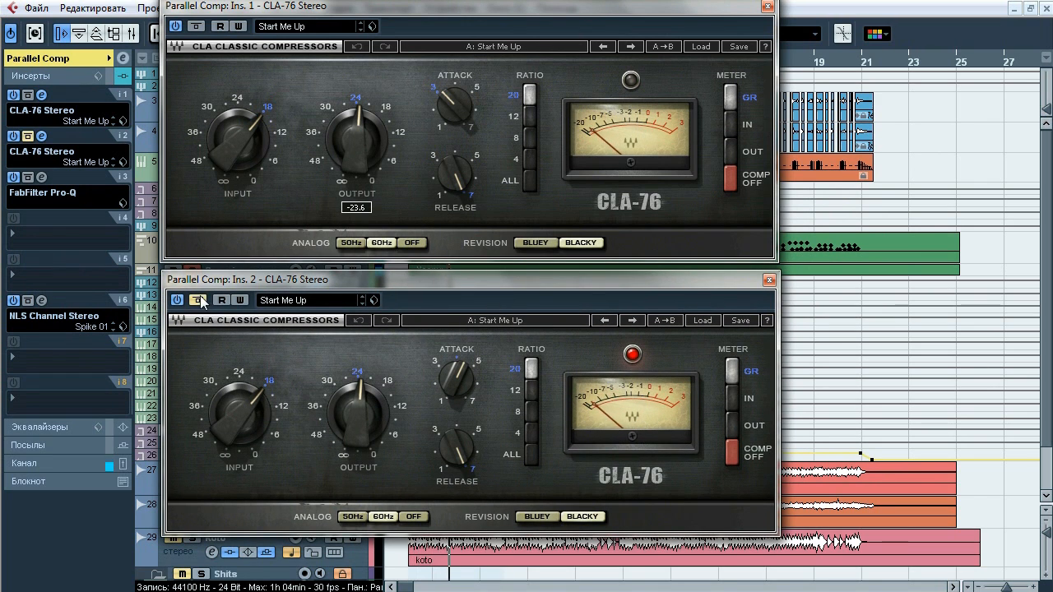
- Bypass both CLA-76 compressors during playback to audition Parallel Comp without compression
{"action": "left_click", "coordinate": [196, 28]}
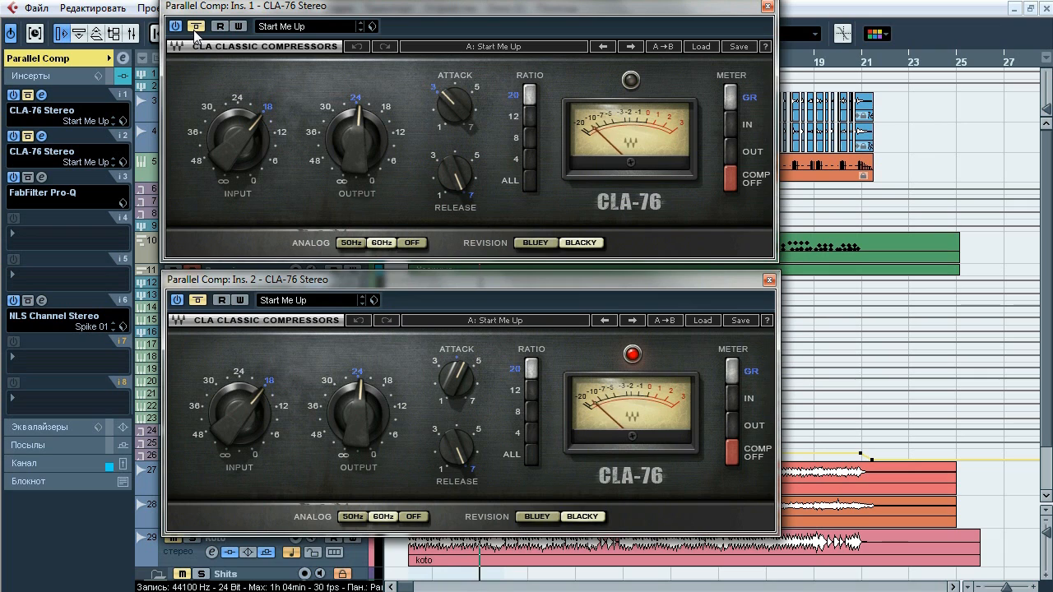
{"action": "left_click", "coordinate": [198, 301]}
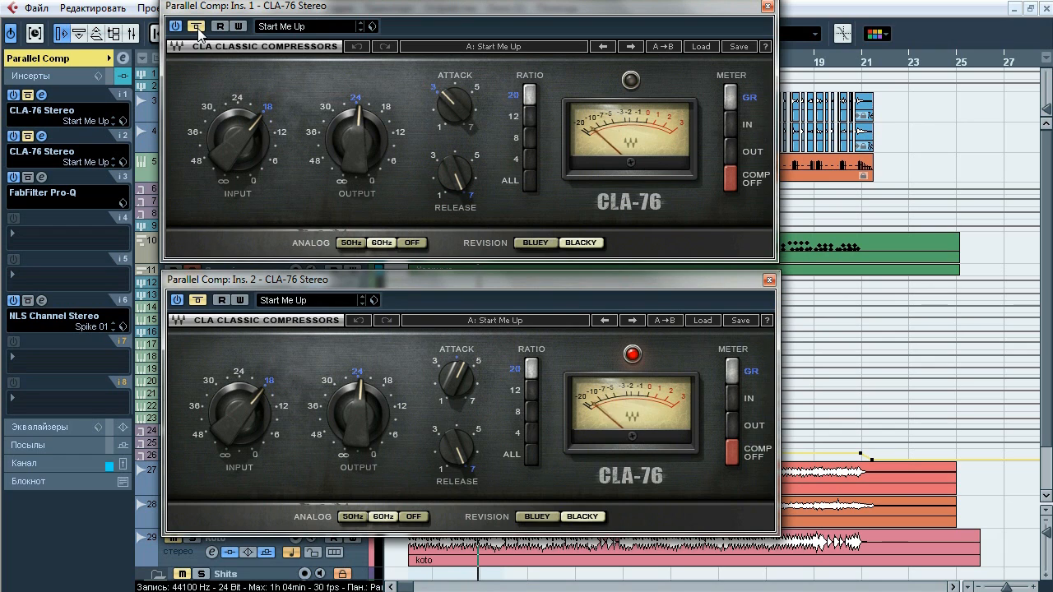
- Take the CLA-76 compressor in insert 2 of Parallel Comp out of bypass and close both compressor windows
{"action": "left_click", "coordinate": [204, 303]}
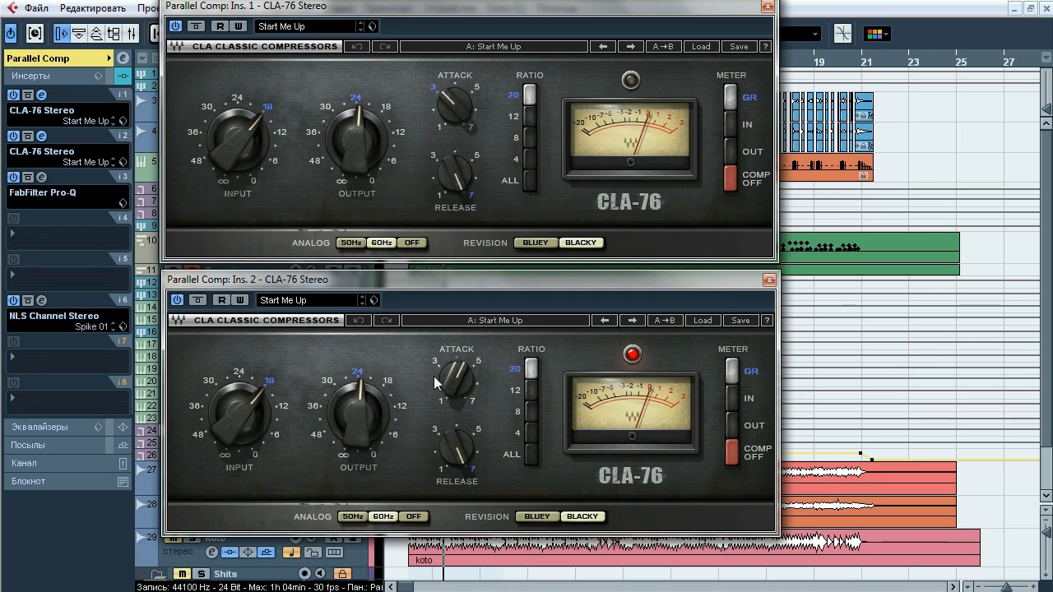
{"action": "left_click", "coordinate": [768, 7]}
{"action": "left_click", "coordinate": [769, 280]}
- Open the FabFilter Pro-Q insert on Parallel Comp and move its window so the whole EQ curve is in view
{"action": "left_click", "coordinate": [41, 177]}
{"action": "left_click_drag", "start_coordinate": [354, 217], "coordinate": [347, 125]}
{"action": "left_click", "coordinate": [774, 196]}
{"action": "left_click", "coordinate": [778, 272]}
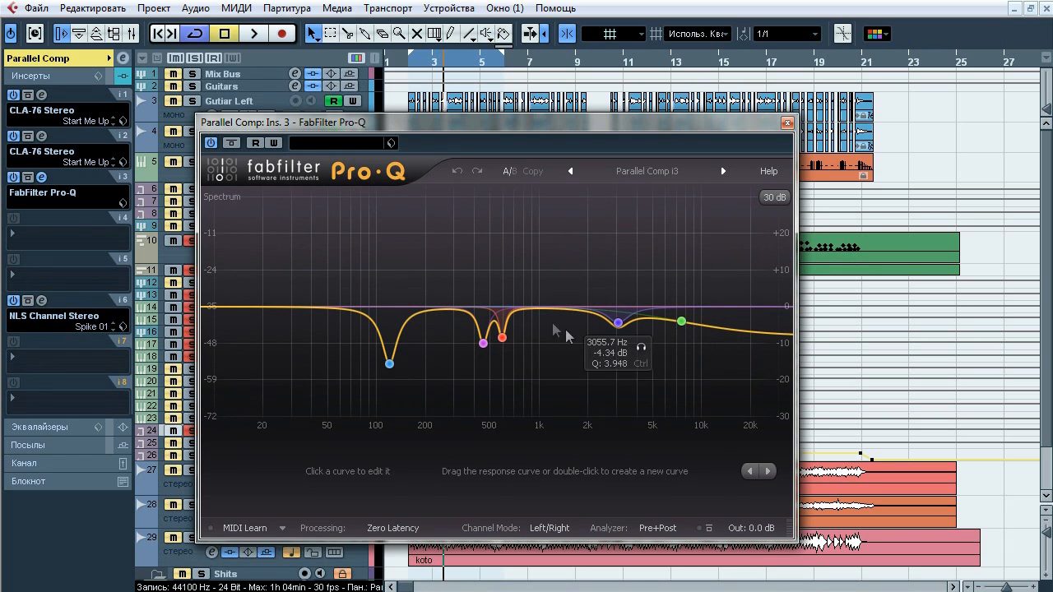
- Play the loop and solo-audition the Pro-Q bands at 119.69, 451.91, 590.83, 3055.7 and 7495.9 Hz in turn, stopping playback at the end
{"action": "key", "text": "space"}
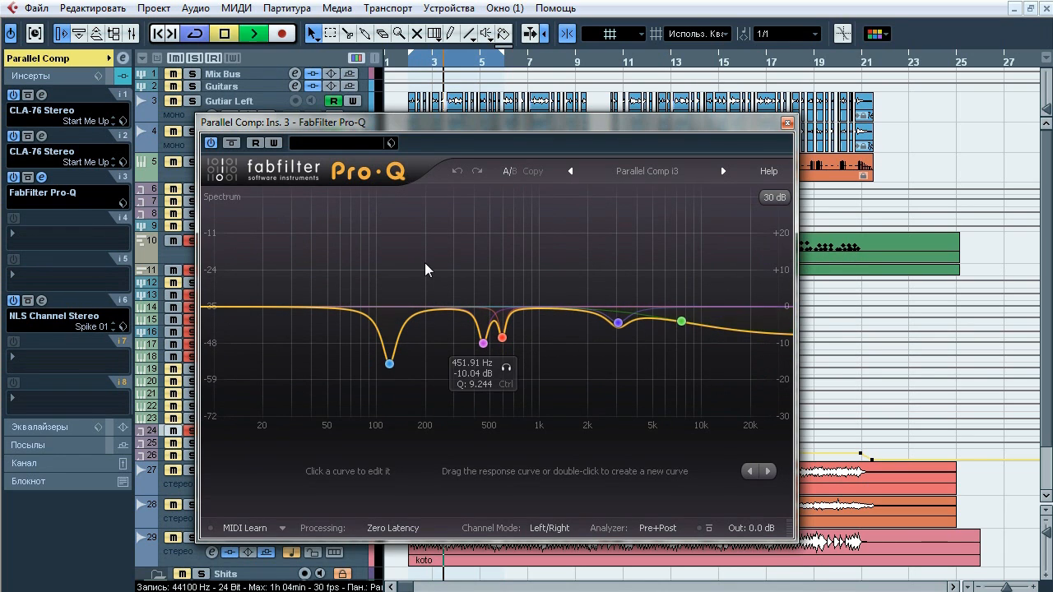
{"action": "left_click", "coordinate": [413, 389]}
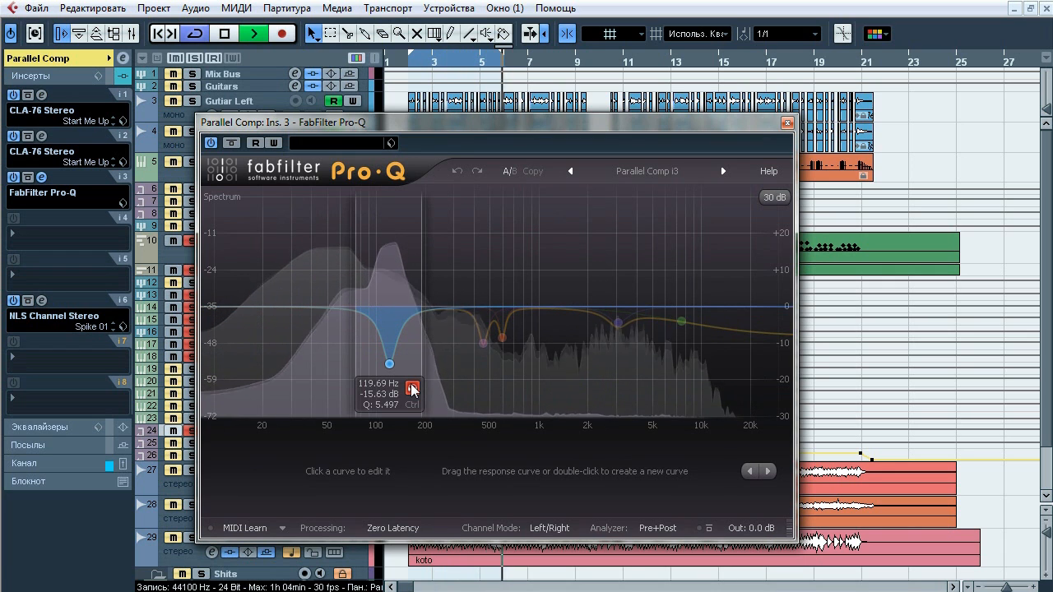
{"action": "left_click", "coordinate": [413, 389]}
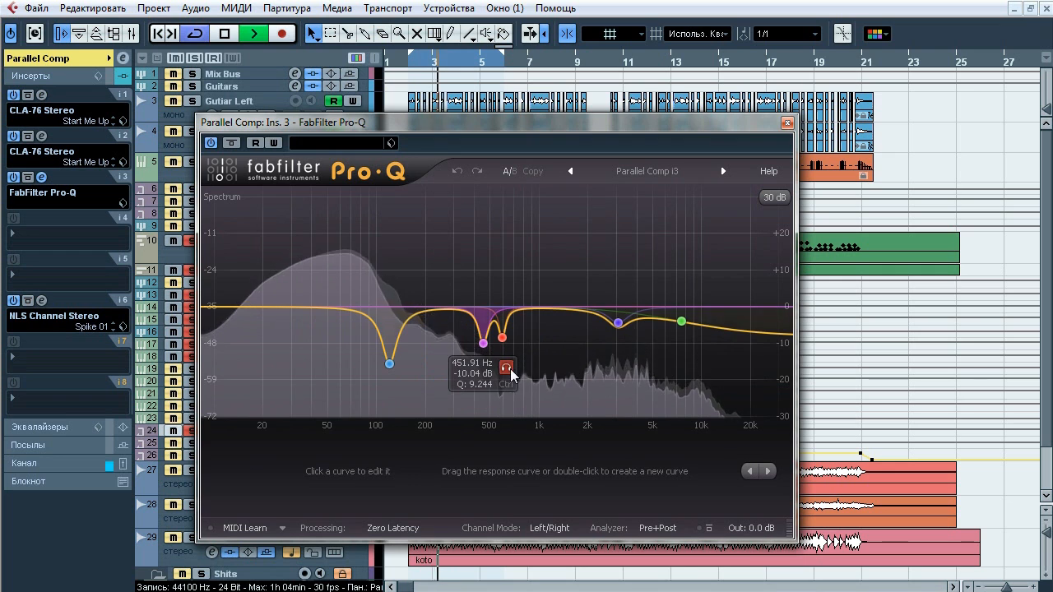
{"action": "left_click", "coordinate": [506, 367]}
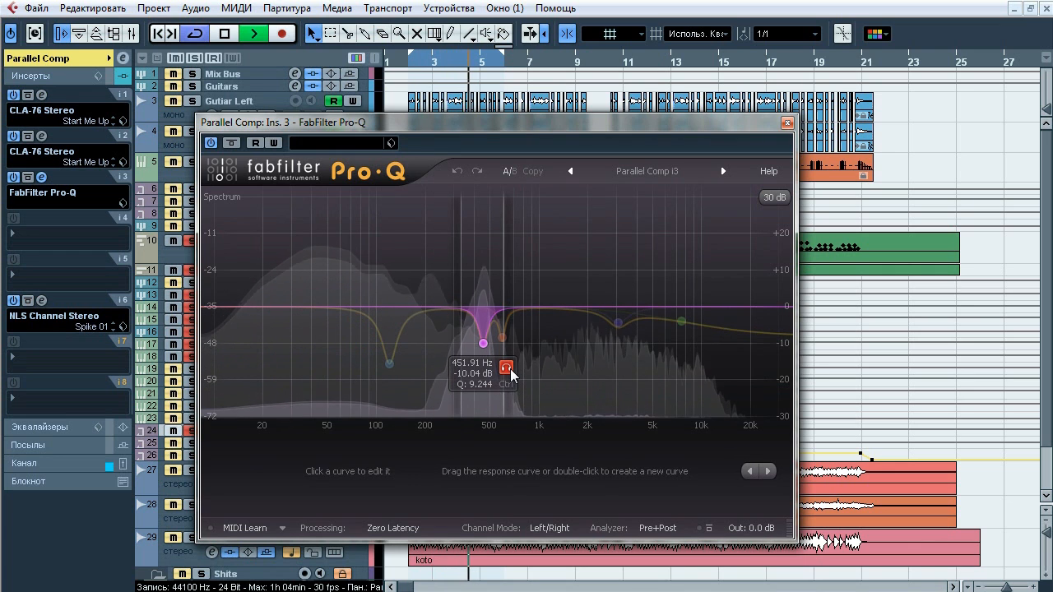
{"action": "left_click", "coordinate": [507, 369]}
{"action": "left_click", "coordinate": [525, 362]}
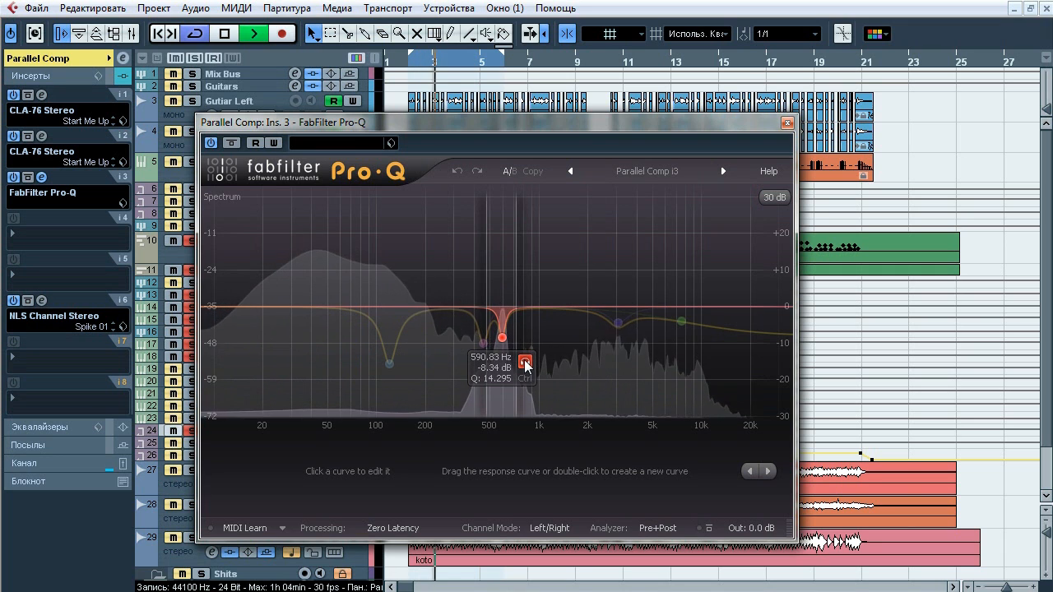
{"action": "left_click", "coordinate": [525, 362]}
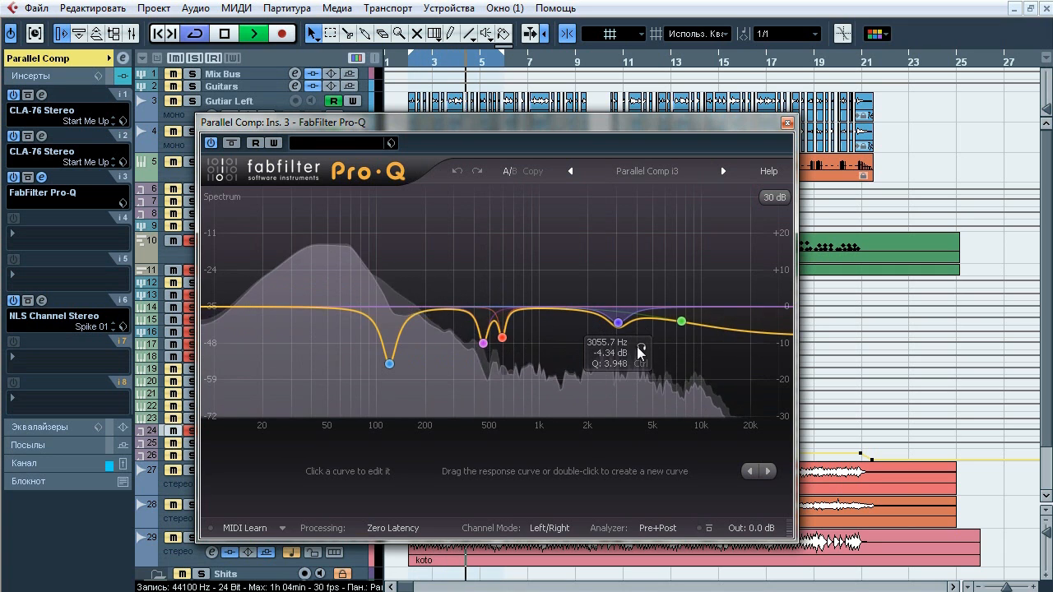
{"action": "left_click", "coordinate": [640, 346]}
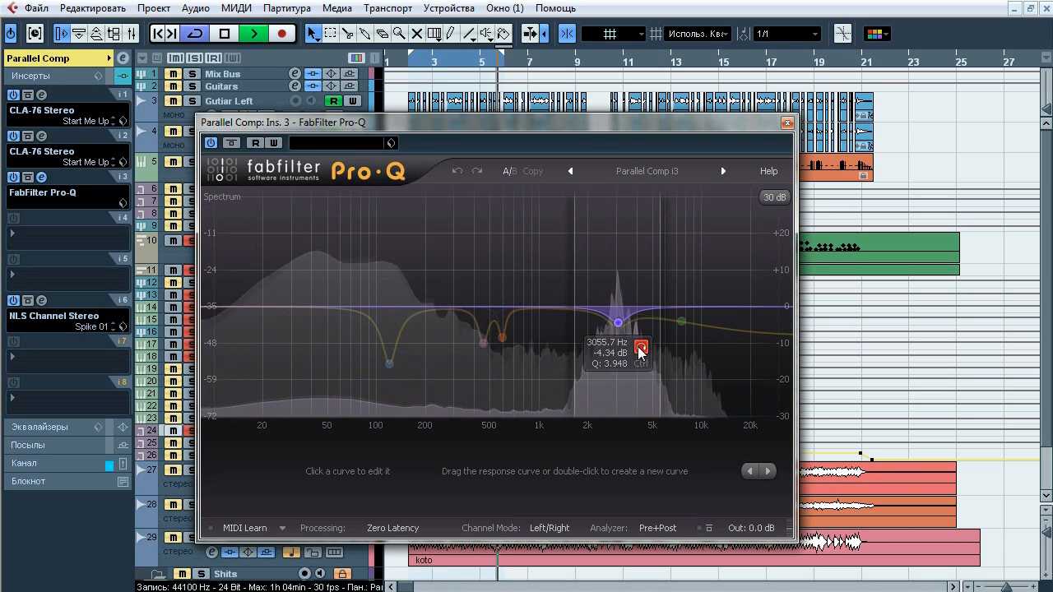
{"action": "left_click", "coordinate": [640, 346]}
{"action": "left_click", "coordinate": [705, 347]}
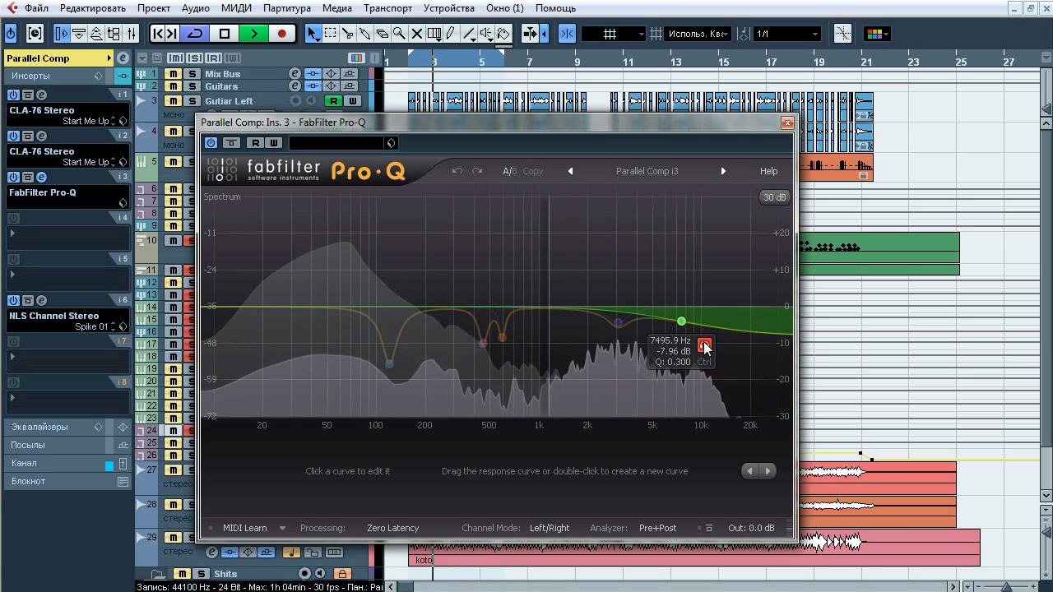
{"action": "key", "text": "space"}
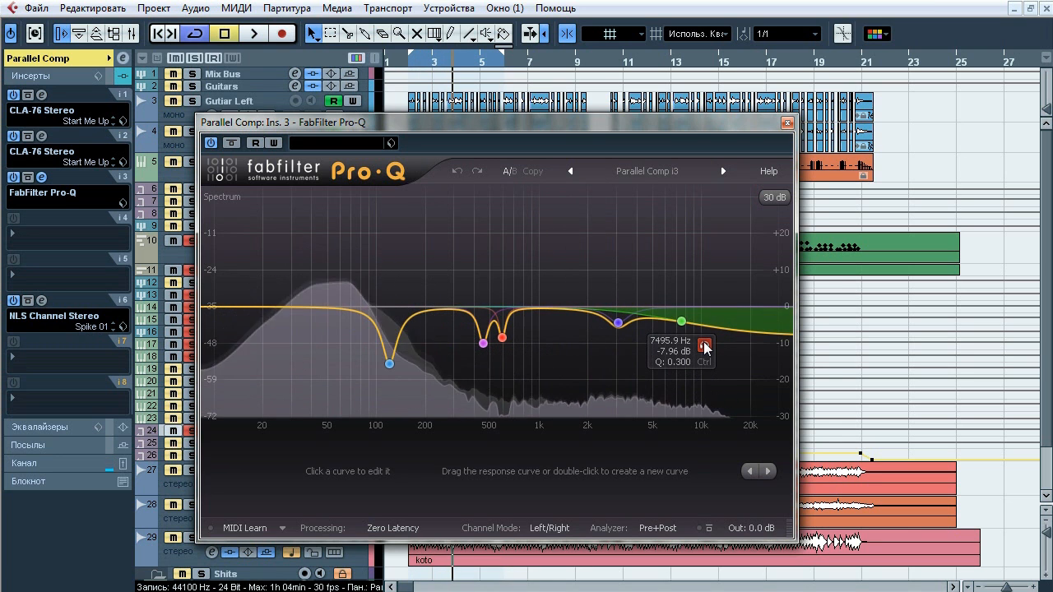
- Replace the Pro-Q window with the NLS Channel Stereo insert, compare it bypassed and active during playback, and close it
{"action": "left_click", "coordinate": [787, 122]}
{"action": "left_click", "coordinate": [43, 301]}
{"action": "left_click_drag", "start_coordinate": [189, 444], "coordinate": [581, 51]}
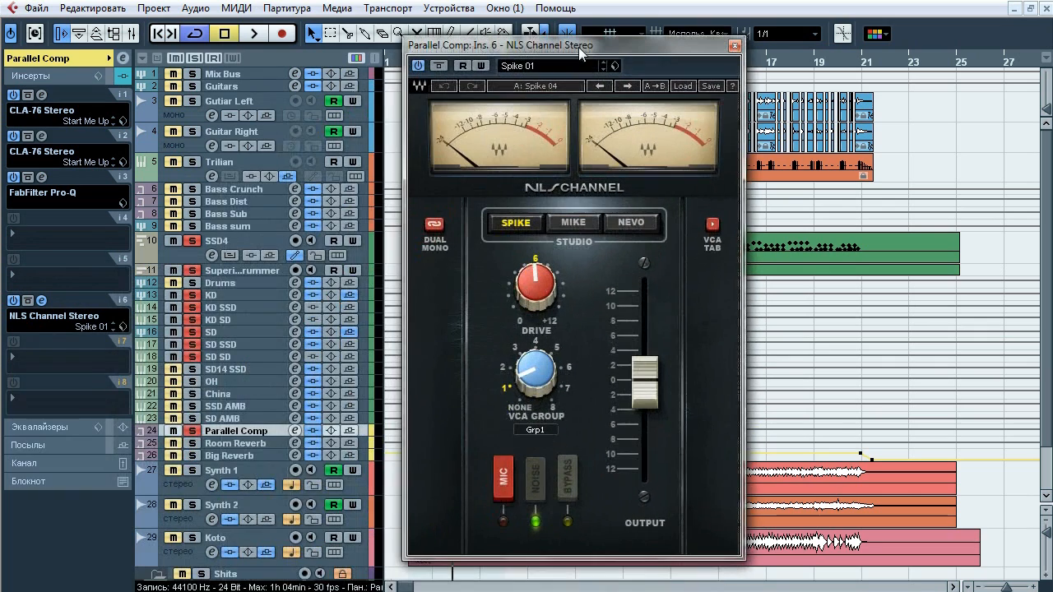
{"action": "key", "text": "space"}
{"action": "left_click", "coordinate": [440, 66]}
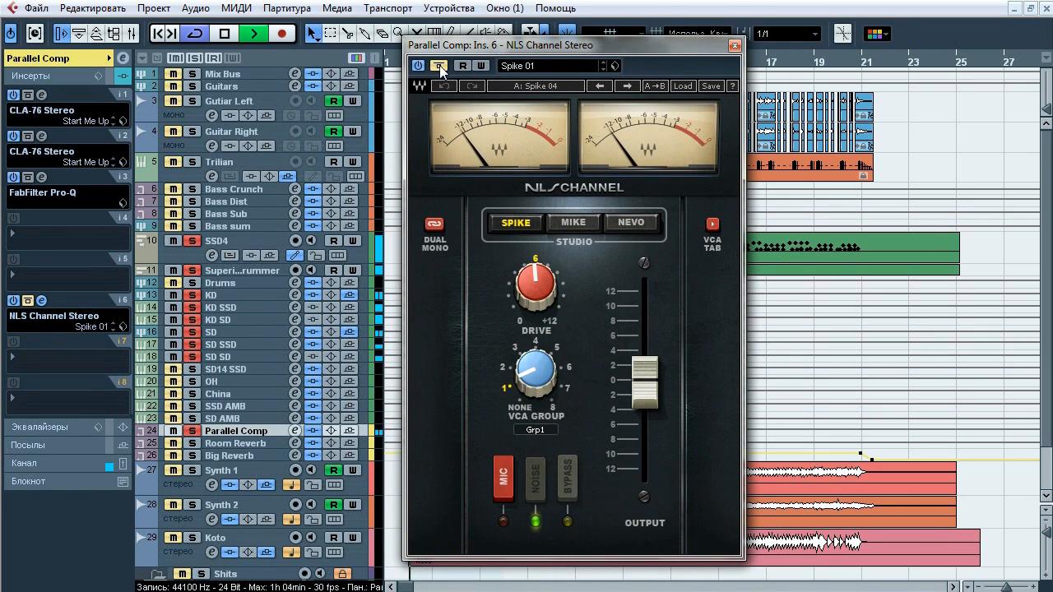
{"action": "left_click", "coordinate": [440, 66]}
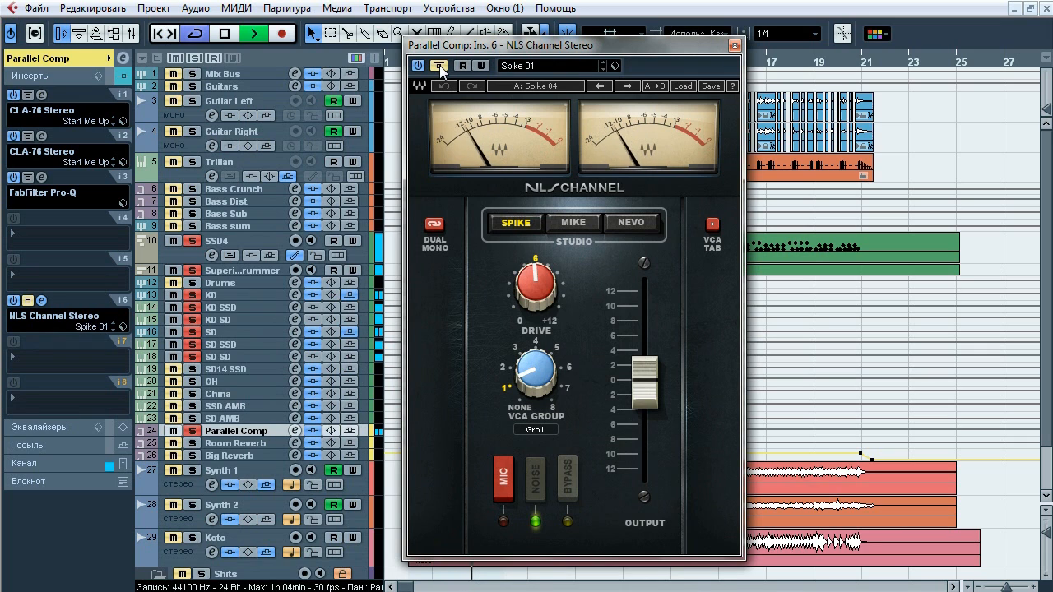
{"action": "key", "text": "space"}
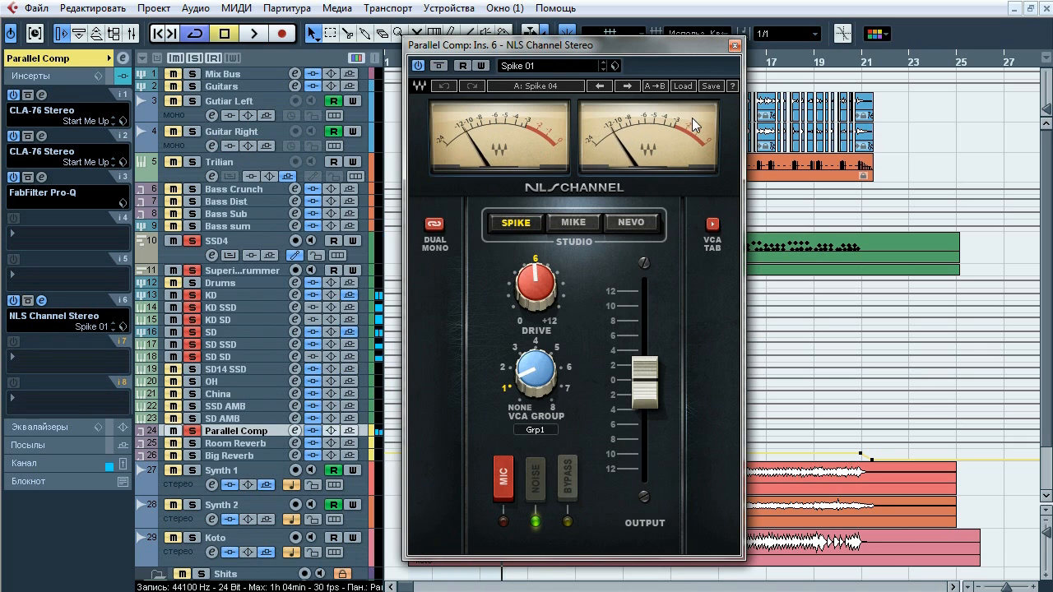
{"action": "left_click", "coordinate": [735, 46]}
- Route the output of the Parallel Comp channel to the Drums group
{"action": "left_click", "coordinate": [63, 75]}
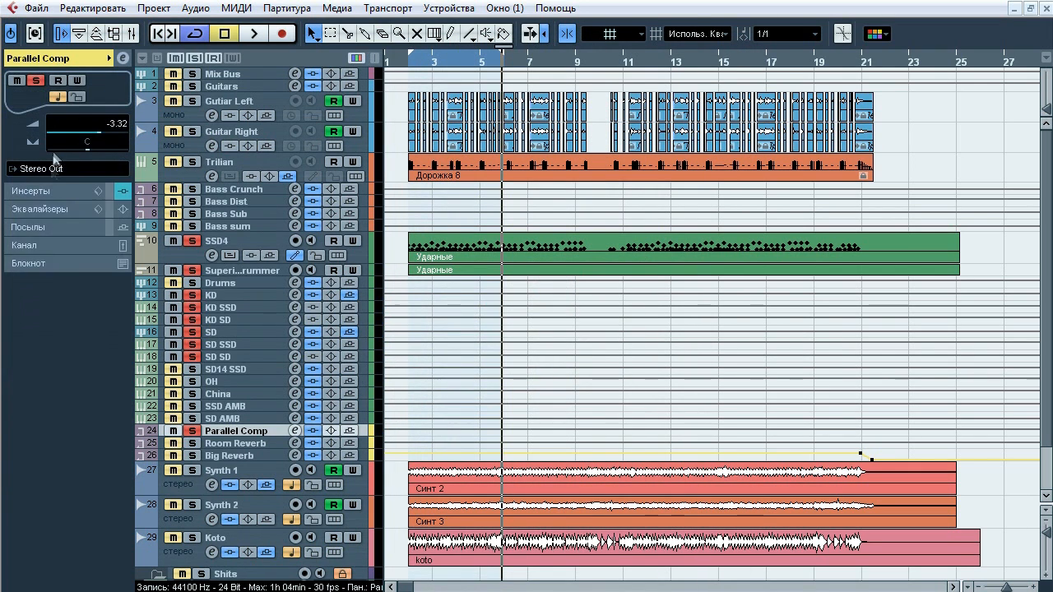
{"action": "left_click", "coordinate": [54, 168]}
{"action": "mouse_move", "coordinate": [247, 271]}
{"action": "left_click", "coordinate": [310, 318]}
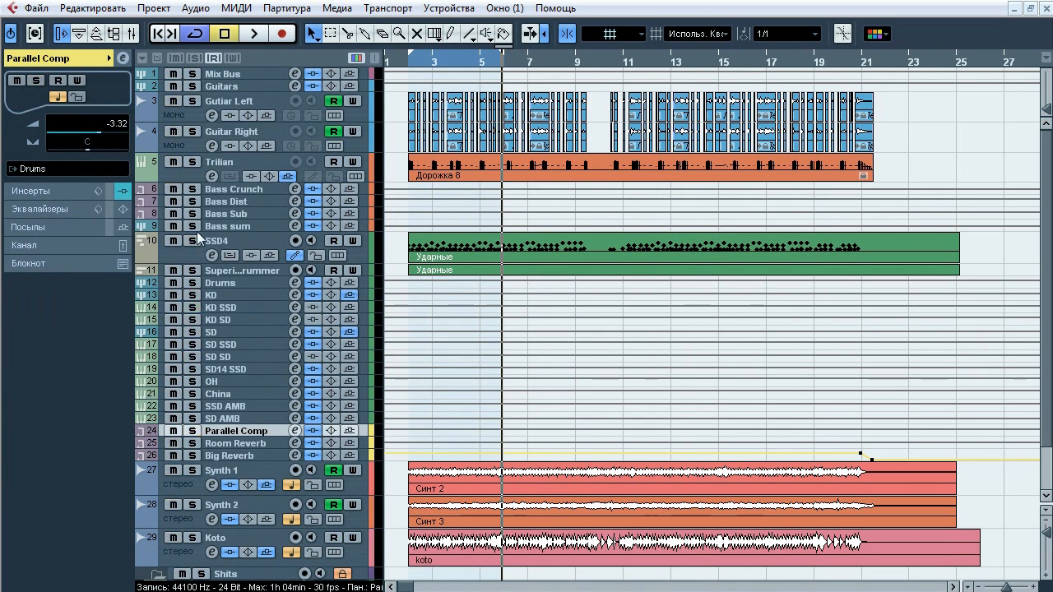
- Play the soloed drums and compare them with the Parallel Comp channel included in the solo and left out
{"action": "key", "text": "space"}
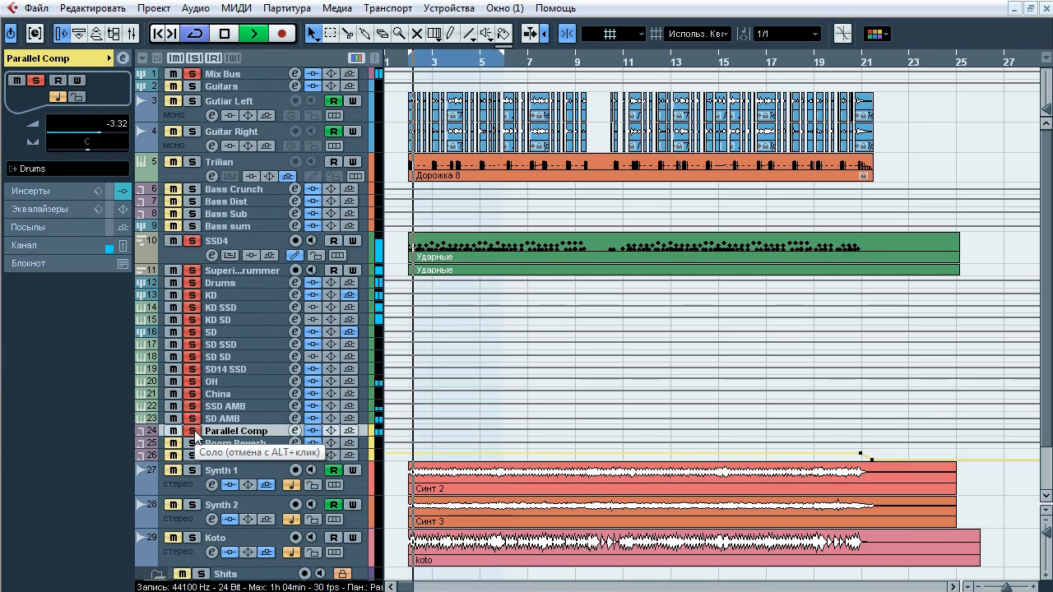
{"action": "left_click", "coordinate": [194, 431]}
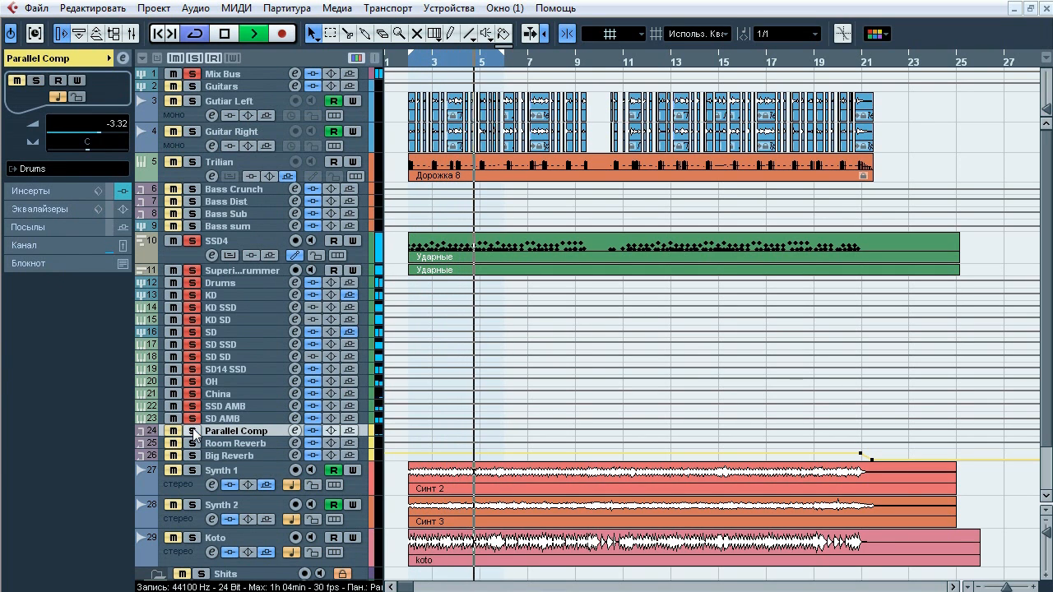
{"action": "left_click", "coordinate": [193, 431]}
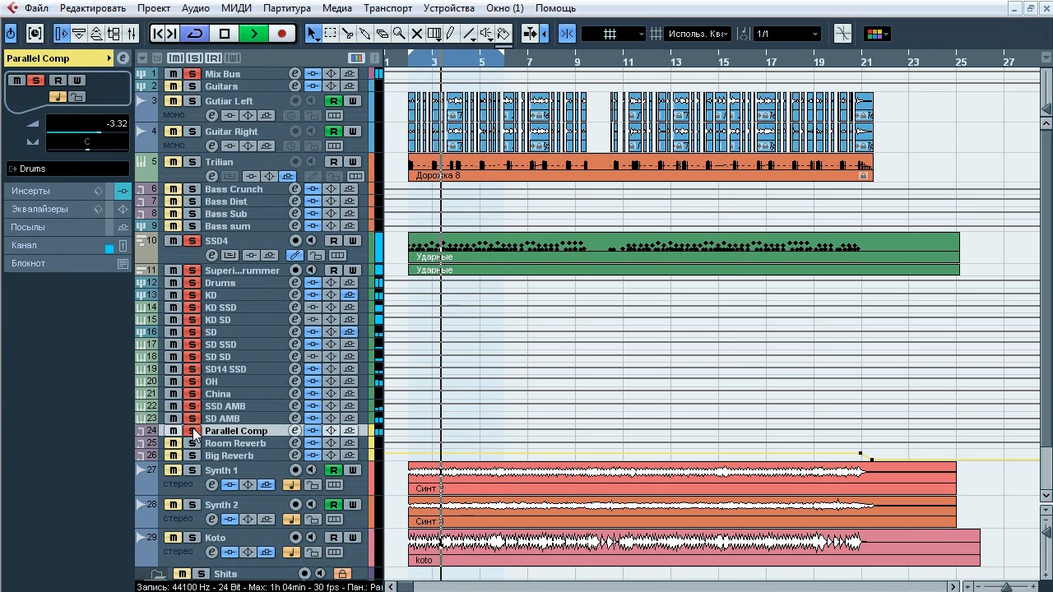
{"action": "left_click", "coordinate": [193, 431]}
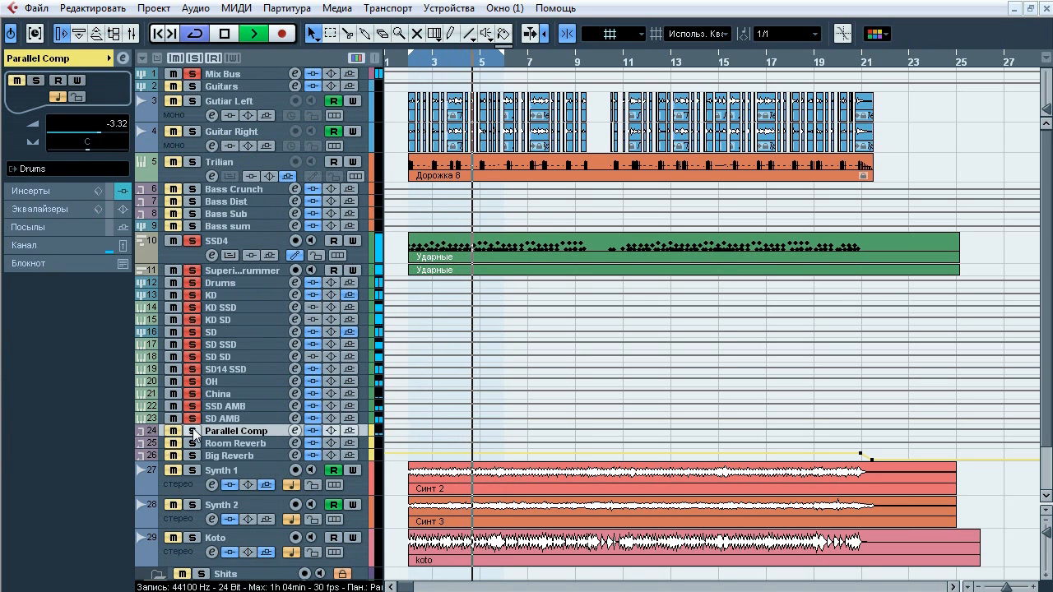
- Clear all solos and compare the full mix with Parallel Comp muted and unmuted, ending with it unmuted and playback stopped
{"action": "left_click", "coordinate": [194, 58]}
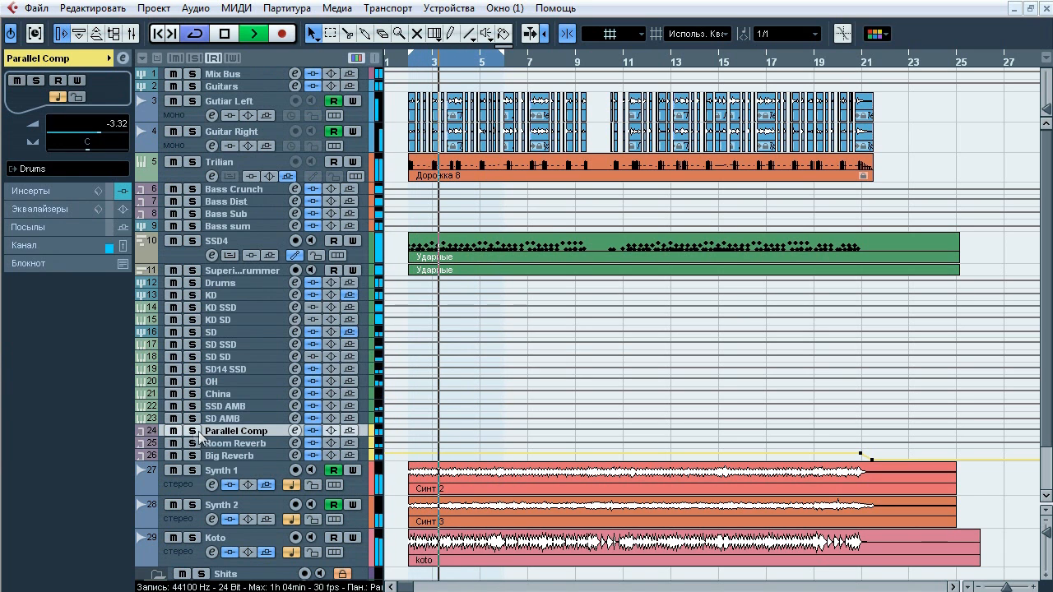
{"action": "left_click", "coordinate": [174, 432]}
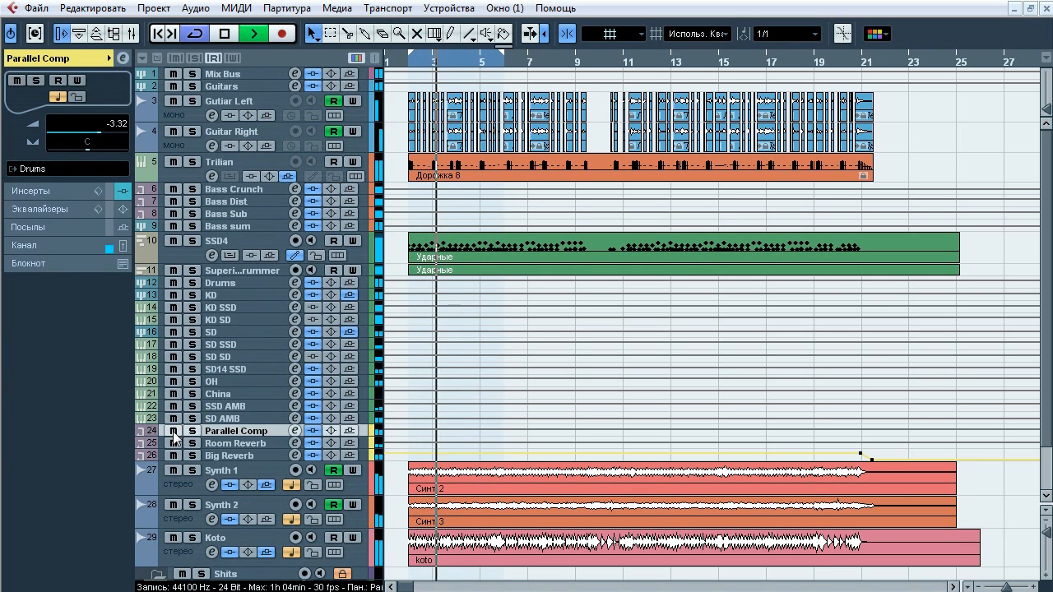
{"action": "left_click", "coordinate": [174, 432]}
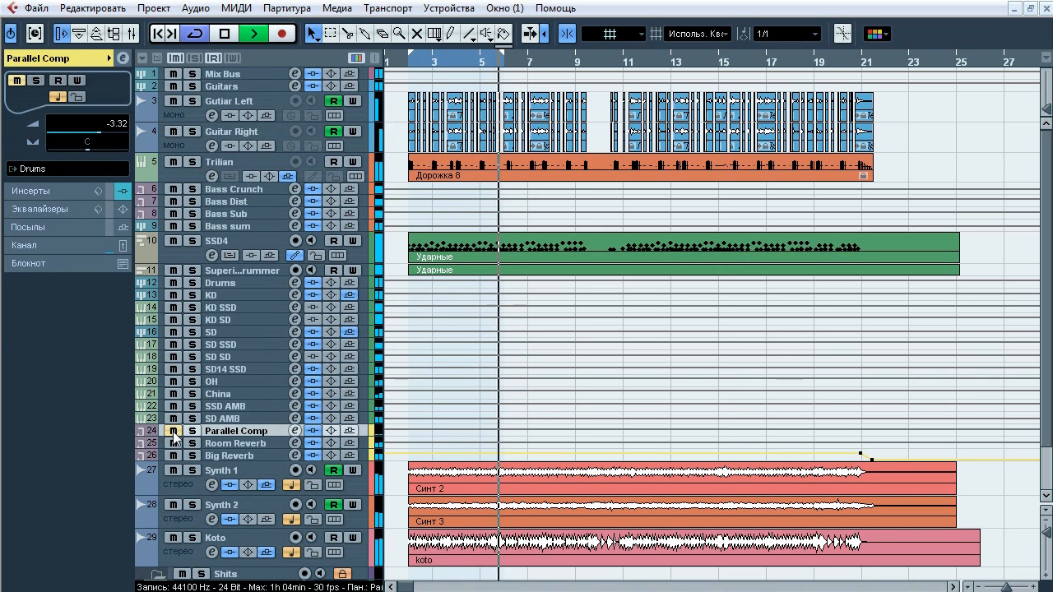
{"action": "left_click", "coordinate": [174, 431]}
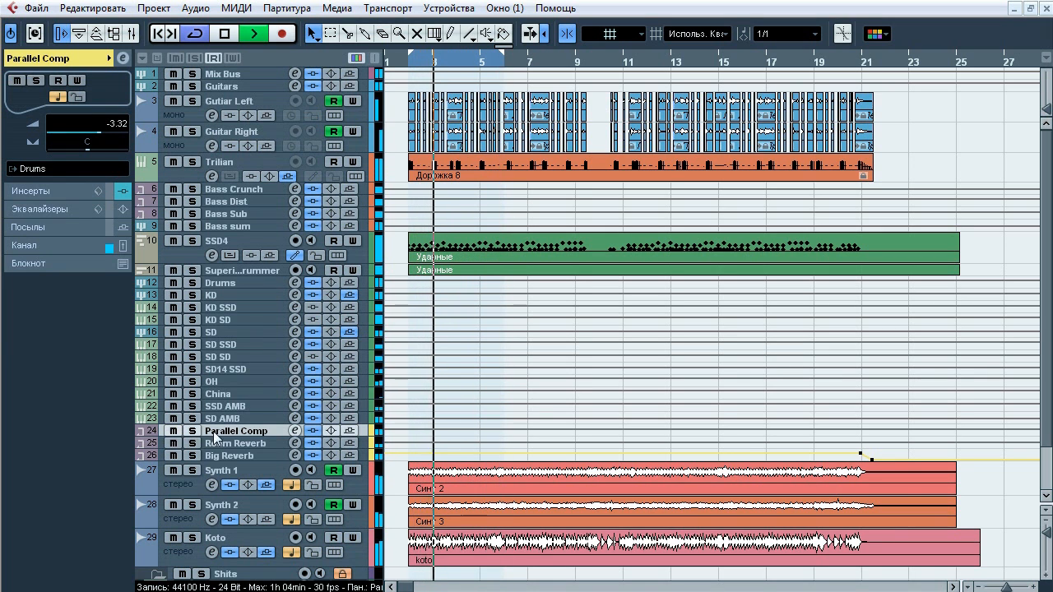
{"action": "key", "text": "space"}
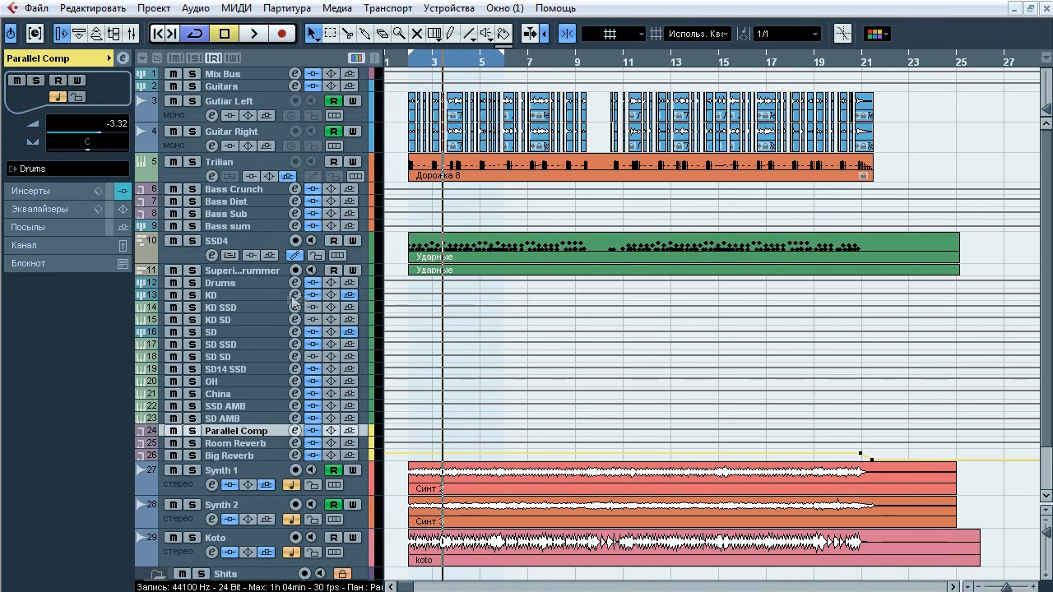
- Open the CLA-76 Stereo and T-RackS CS Bus Comp inserts of the Drums group and arrange their windows one above the other
{"action": "left_click", "coordinate": [253, 283]}
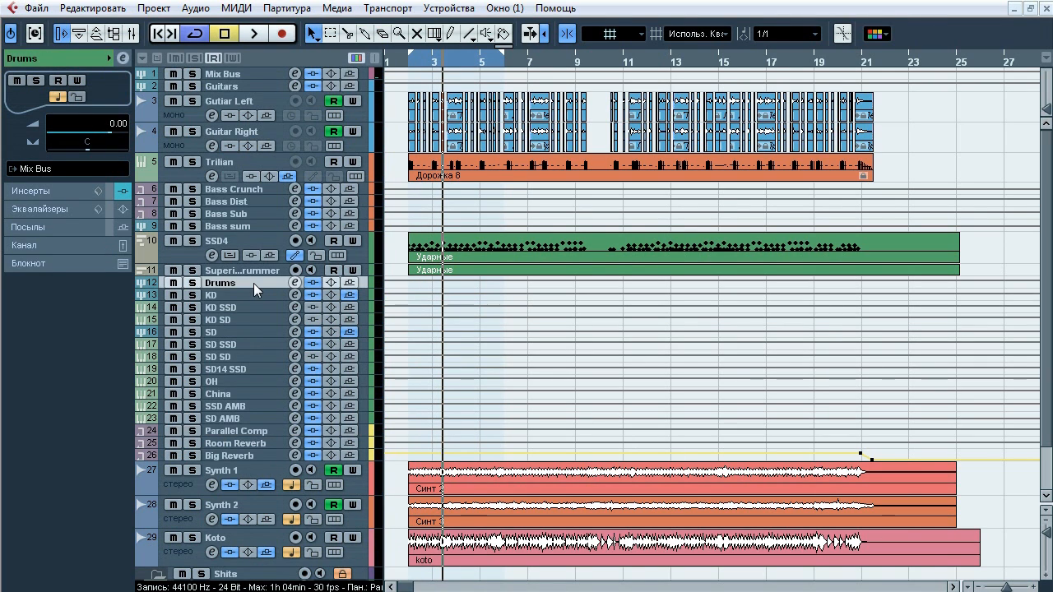
{"action": "left_click", "coordinate": [56, 195]}
{"action": "left_click", "coordinate": [42, 95]}
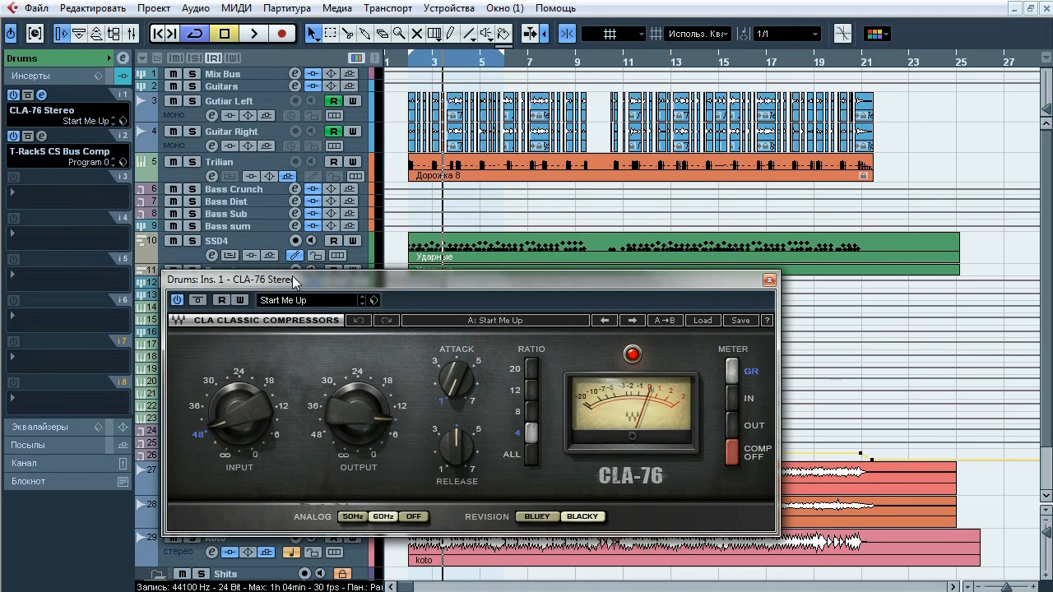
{"action": "left_click_drag", "start_coordinate": [295, 282], "coordinate": [354, 105]}
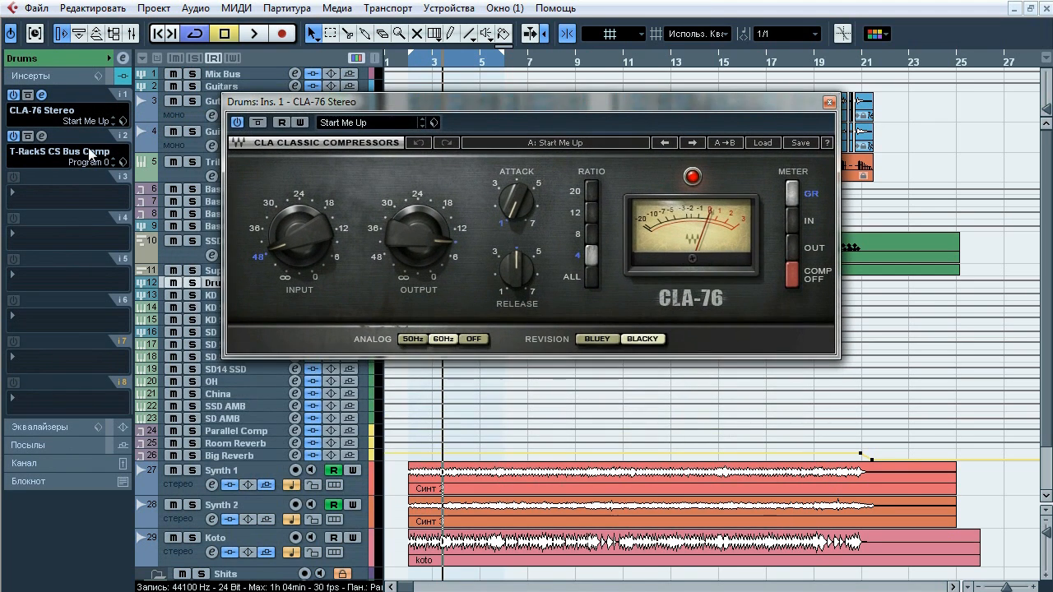
{"action": "left_click", "coordinate": [42, 137]}
{"action": "left_click_drag", "start_coordinate": [403, 256], "coordinate": [635, 284]}
{"action": "left_click_drag", "start_coordinate": [584, 108], "coordinate": [659, 28]}
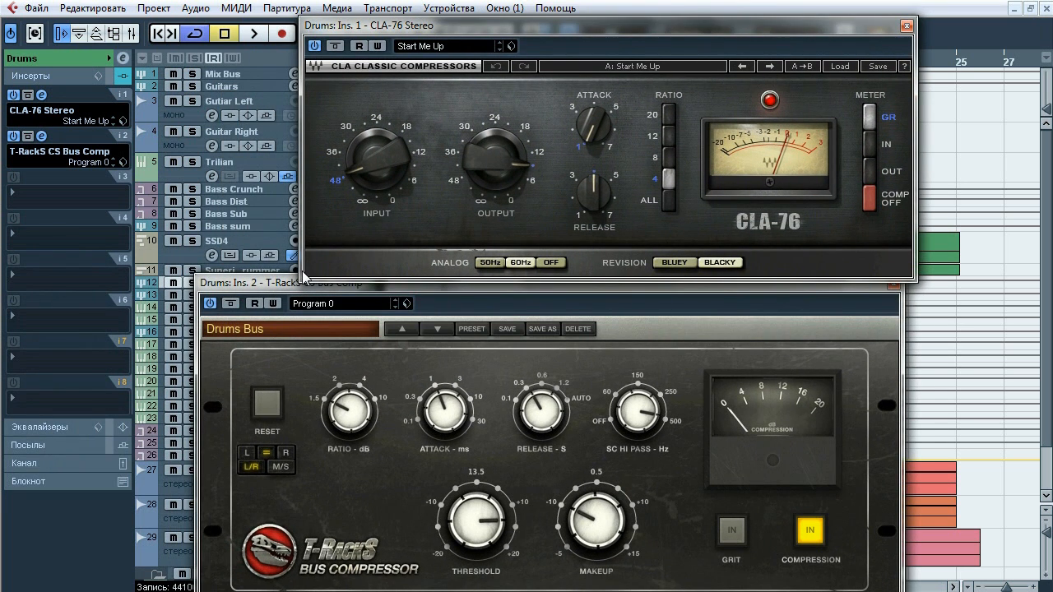
- Play the soloed Drums group, compare it with CLA-76 and T-RackS CS Bus Comp bypassed and active, and close both windows
{"action": "left_click", "coordinate": [190, 283]}
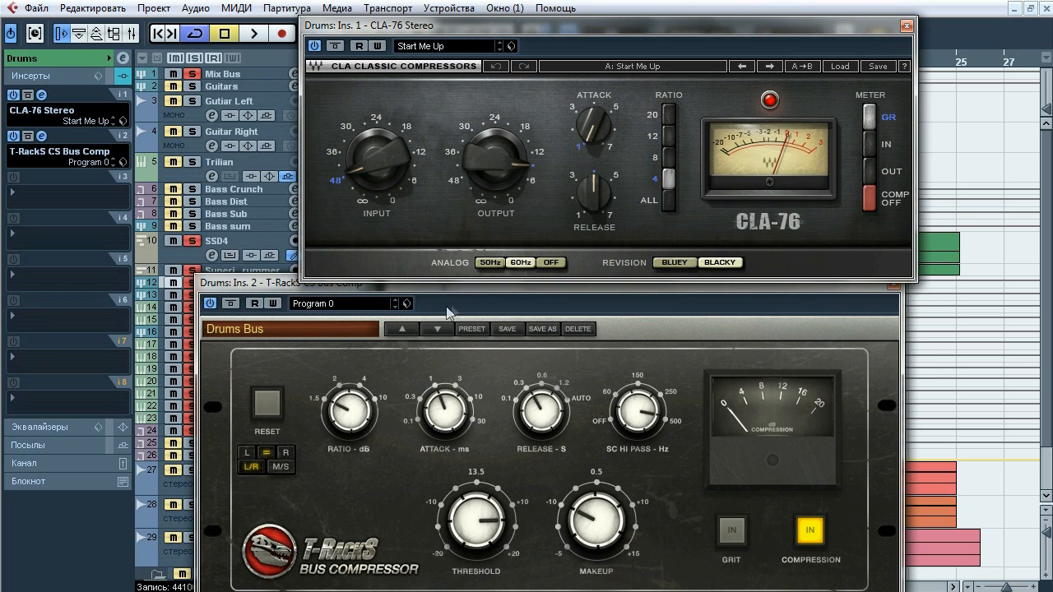
{"action": "key", "text": "space"}
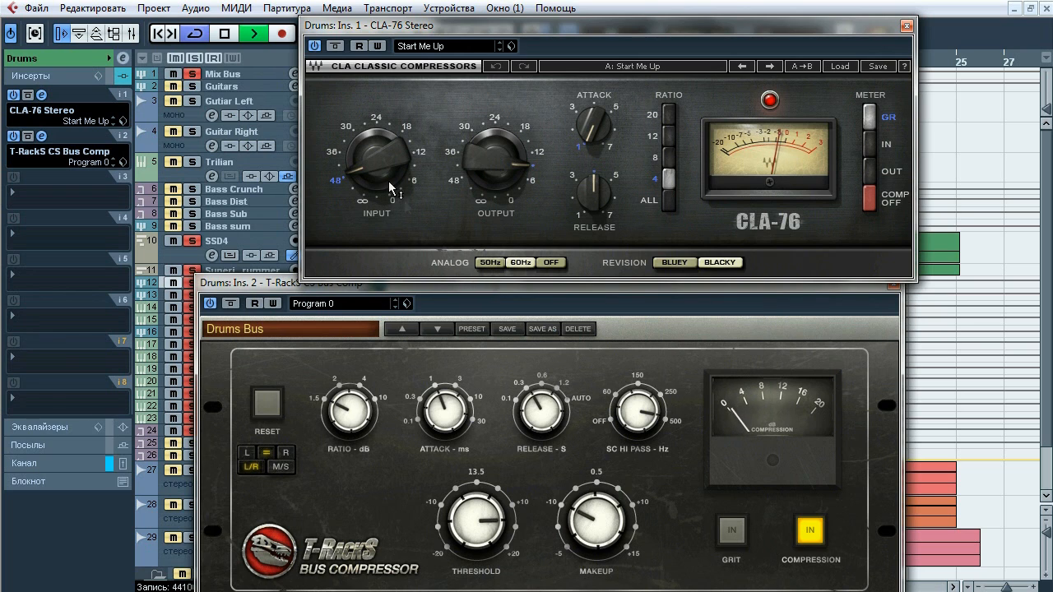
{"action": "left_click", "coordinate": [233, 304]}
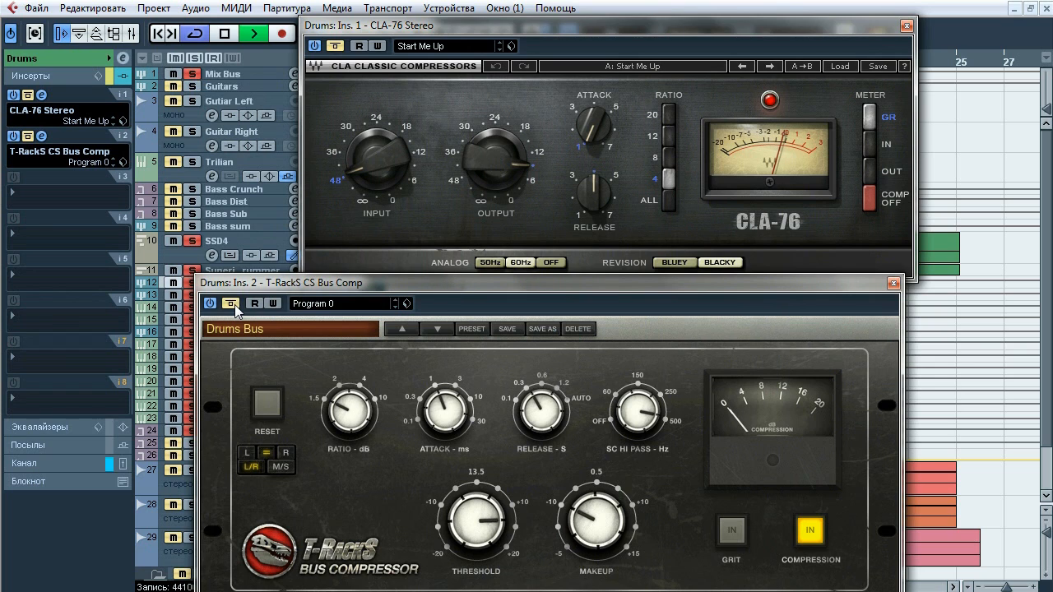
{"action": "left_click", "coordinate": [233, 303]}
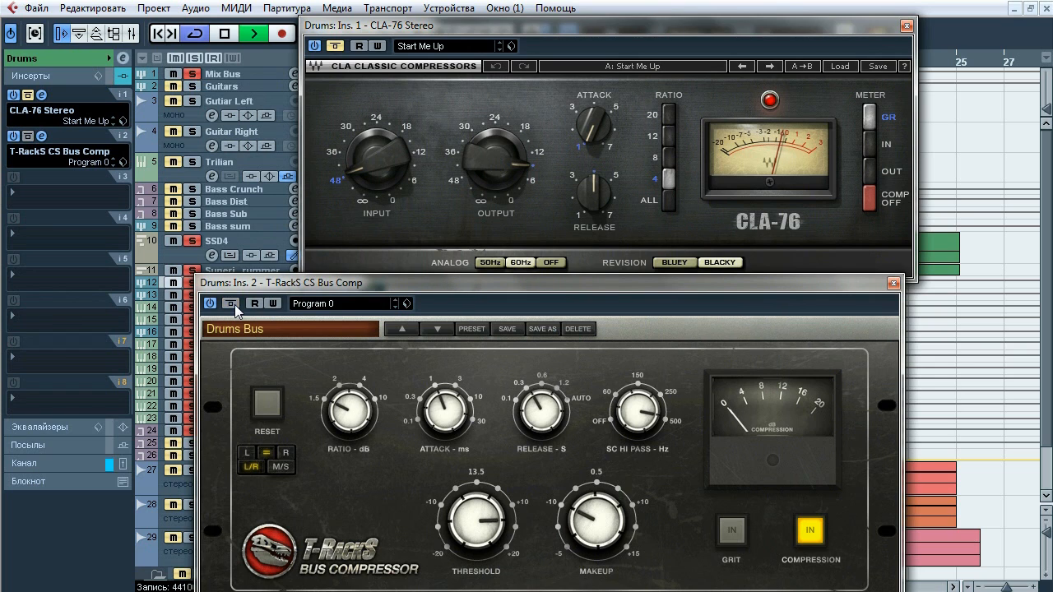
{"action": "left_click", "coordinate": [335, 47]}
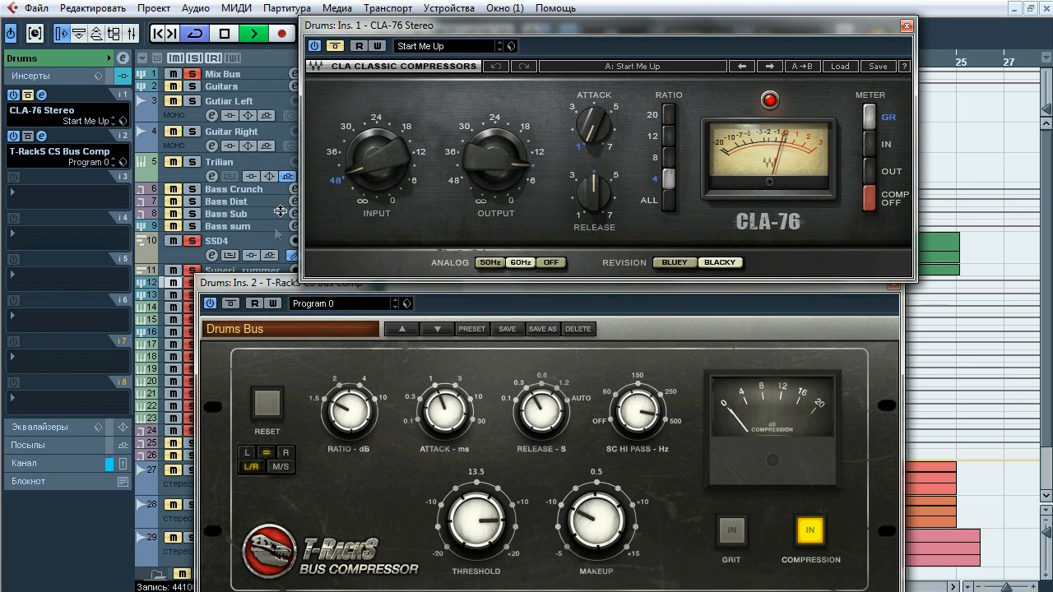
{"action": "left_click", "coordinate": [233, 304]}
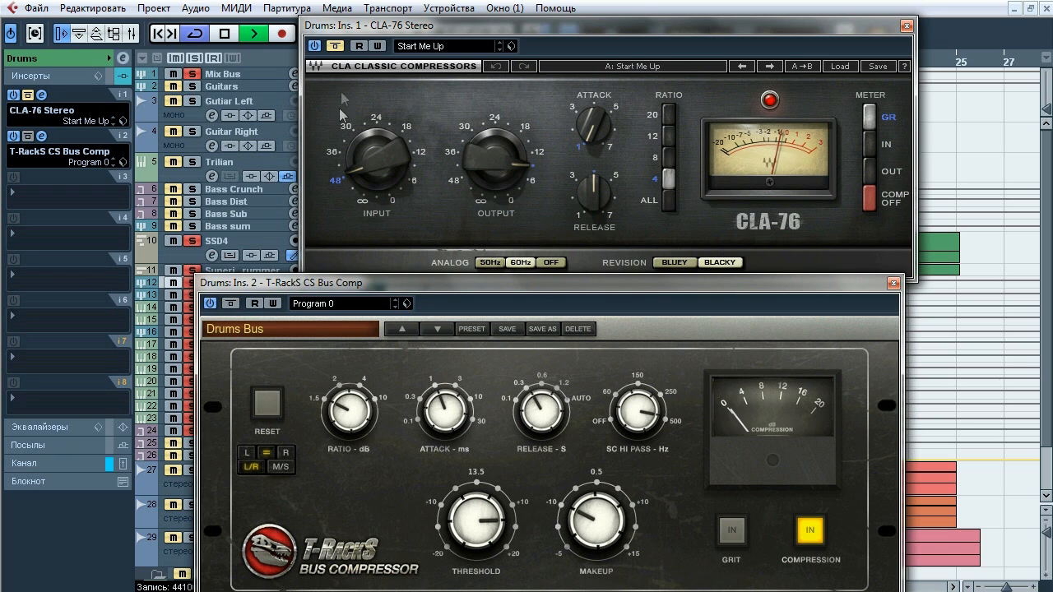
{"action": "left_click", "coordinate": [336, 47]}
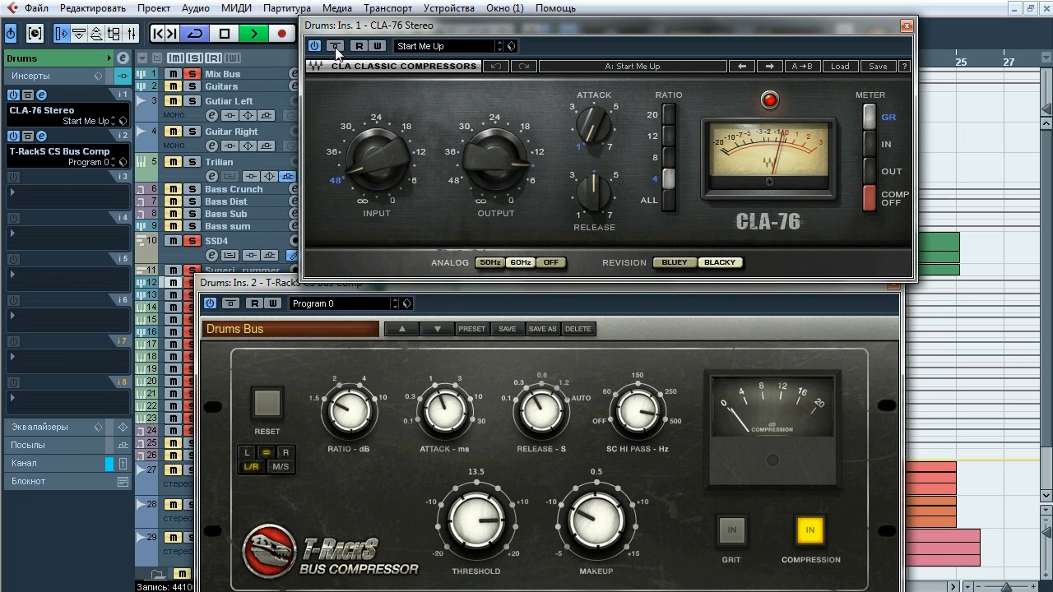
{"action": "key", "text": "space"}
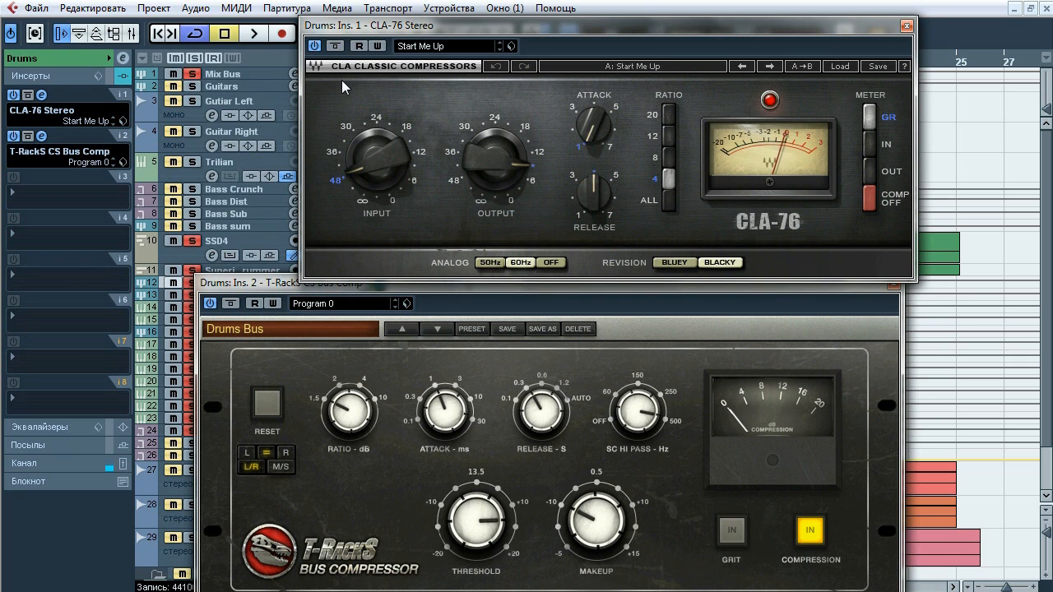
{"action": "left_click", "coordinate": [905, 28]}
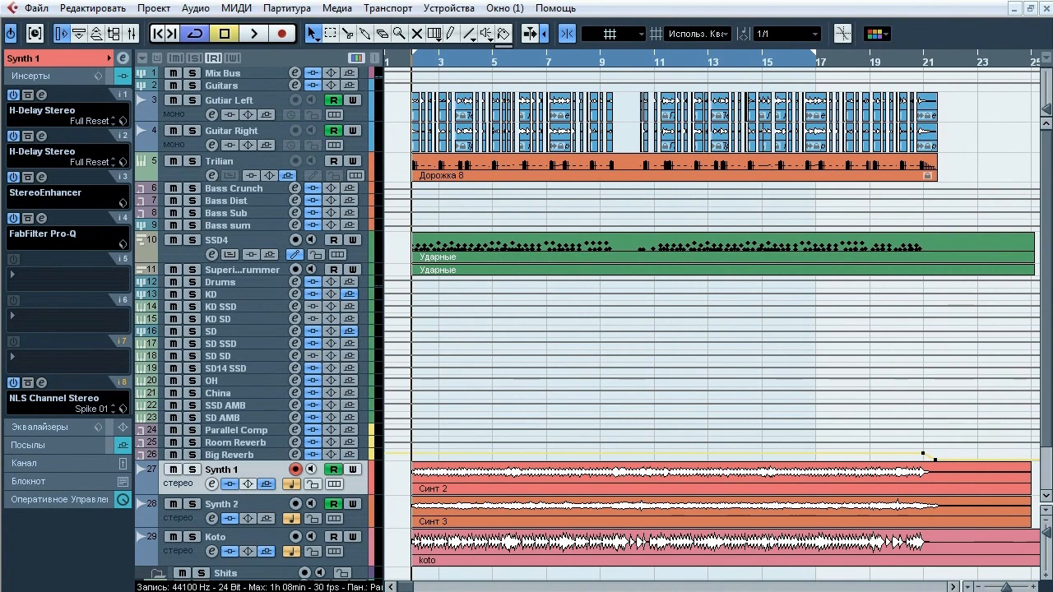
- Play the full mix, add Koto, Synth 2 and Synth 1 to the solo one after another, and clear all solos
{"action": "key", "text": "space"}
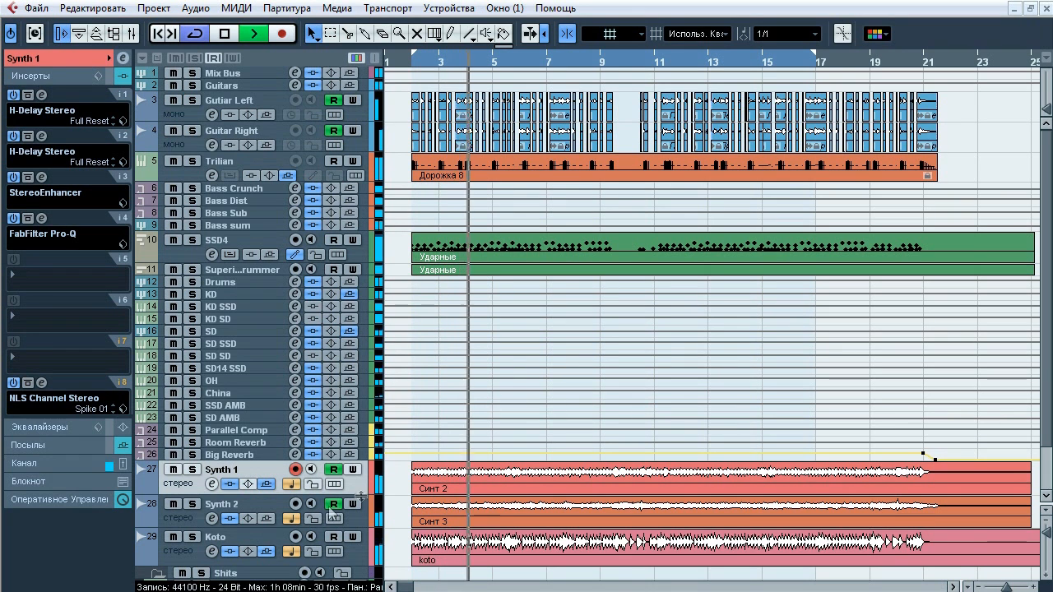
{"action": "left_click", "coordinate": [192, 537]}
{"action": "left_click", "coordinate": [191, 504]}
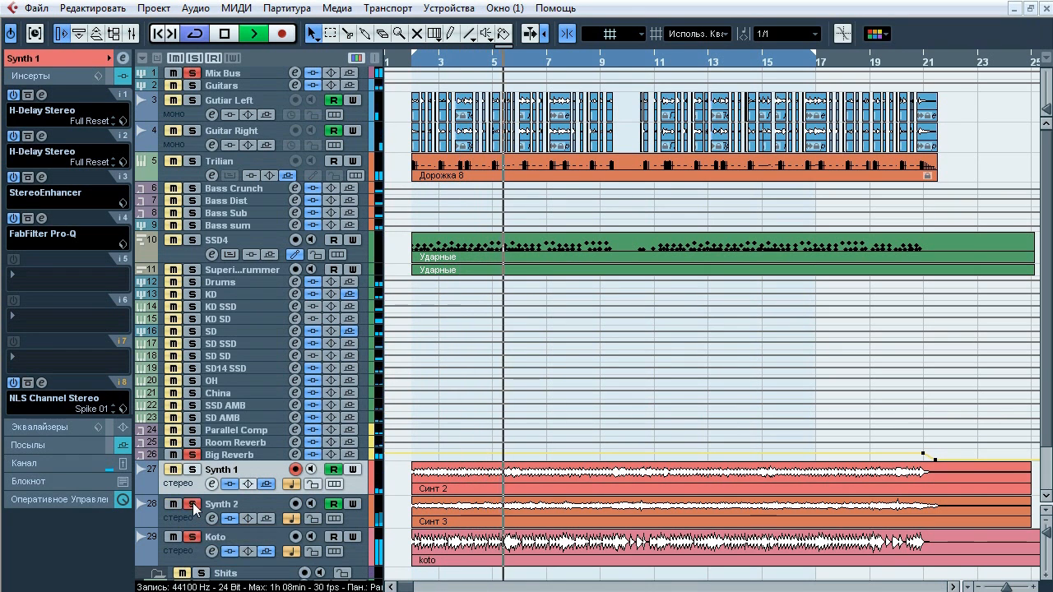
{"action": "left_click", "coordinate": [192, 472]}
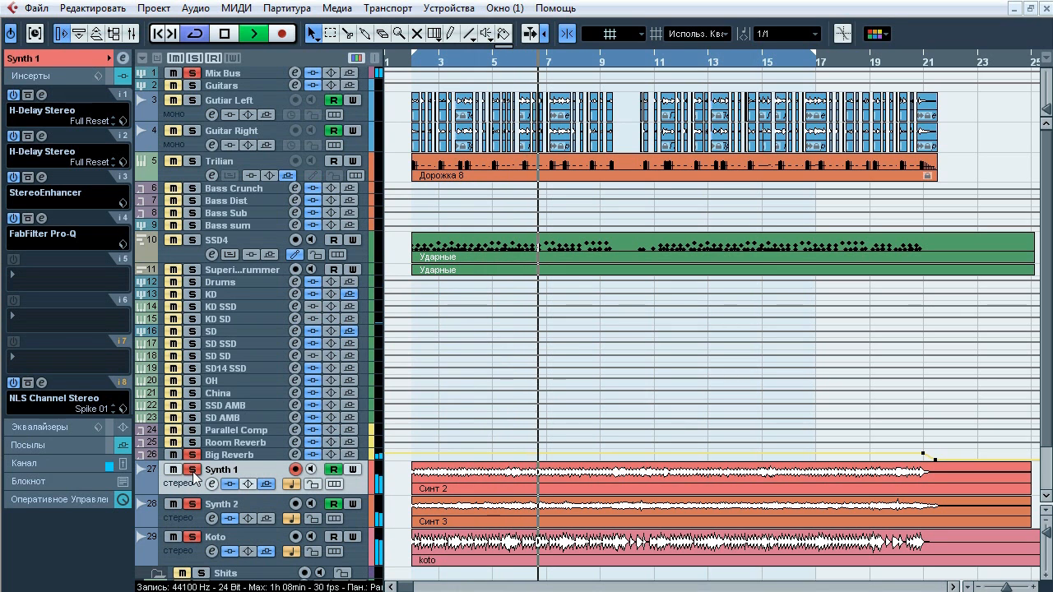
{"action": "left_click", "coordinate": [194, 57]}
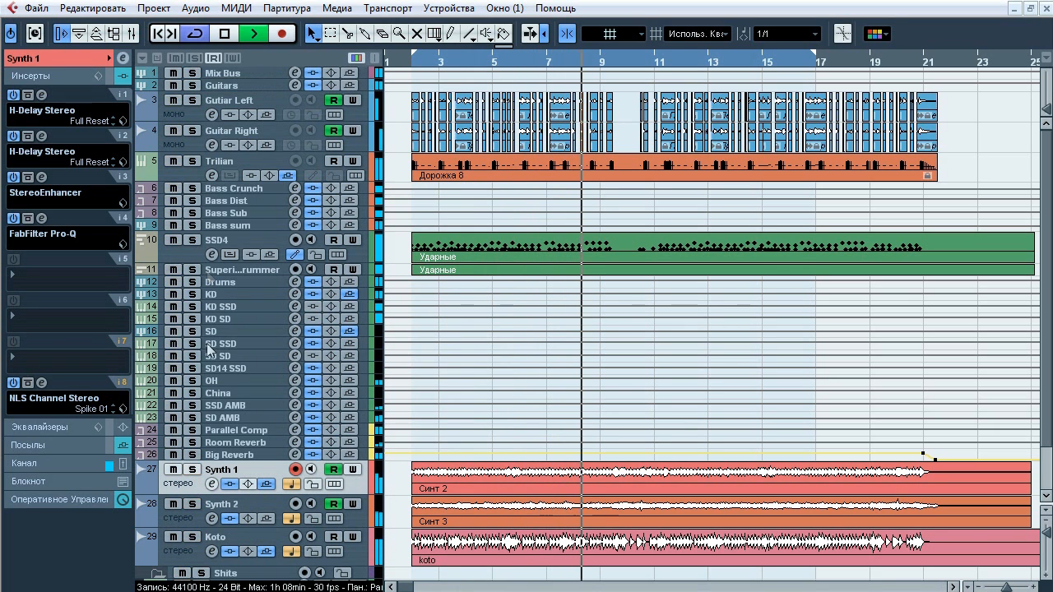
- Repeat the build-up solo of Koto, Synth 2 and Synth 1, return to the full mix and stop playback
{"action": "left_click", "coordinate": [192, 537]}
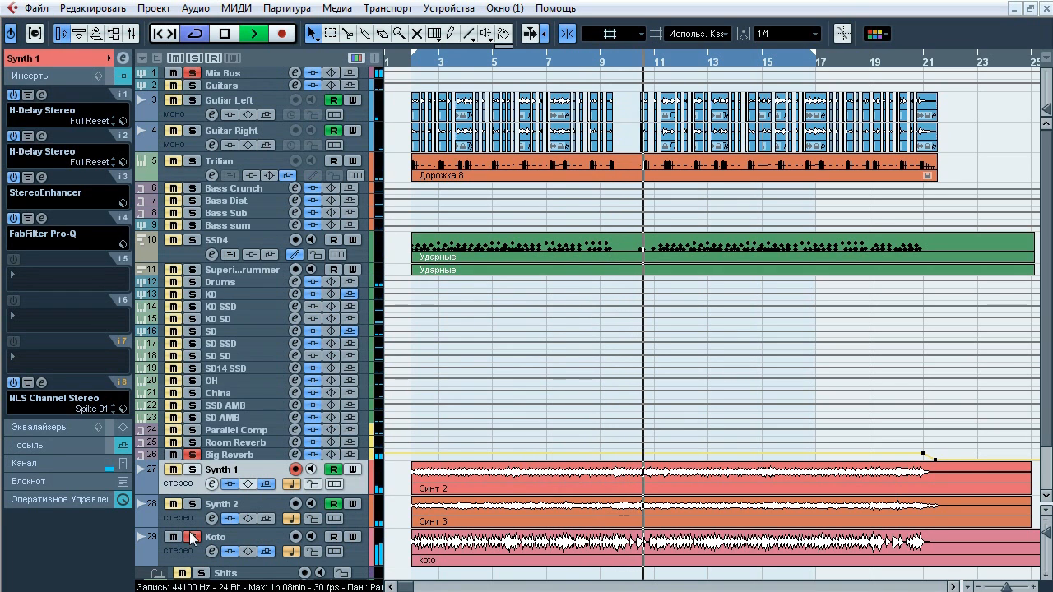
{"action": "left_click", "coordinate": [192, 504]}
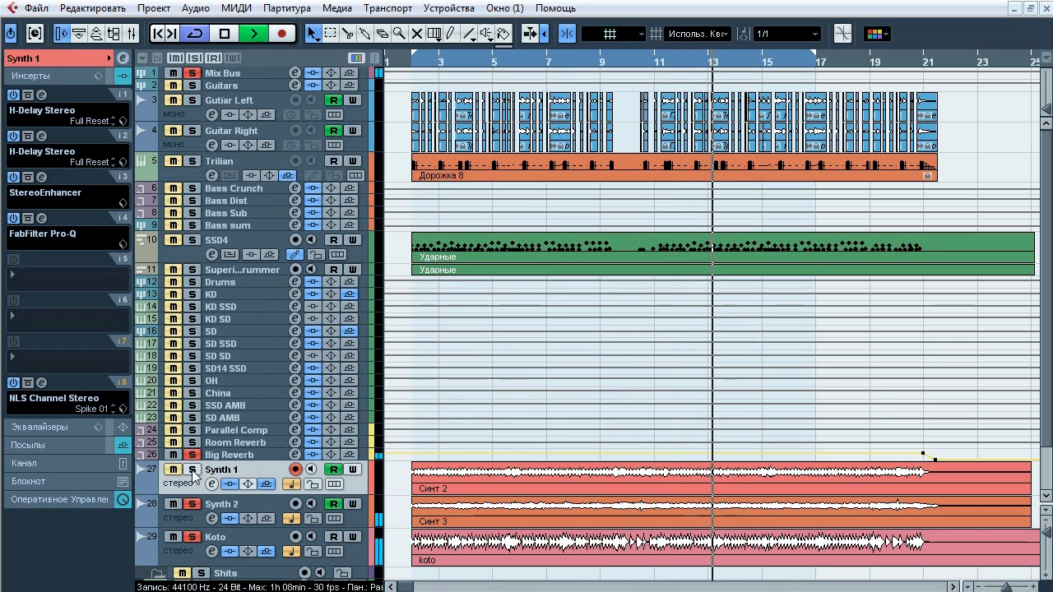
{"action": "left_click", "coordinate": [192, 469]}
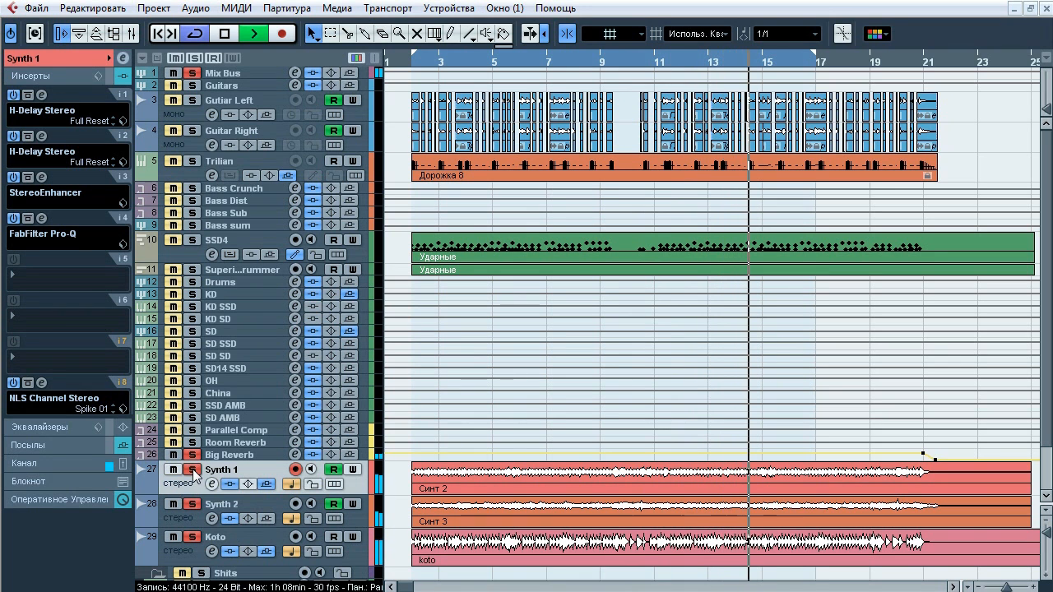
{"action": "left_click", "coordinate": [194, 58]}
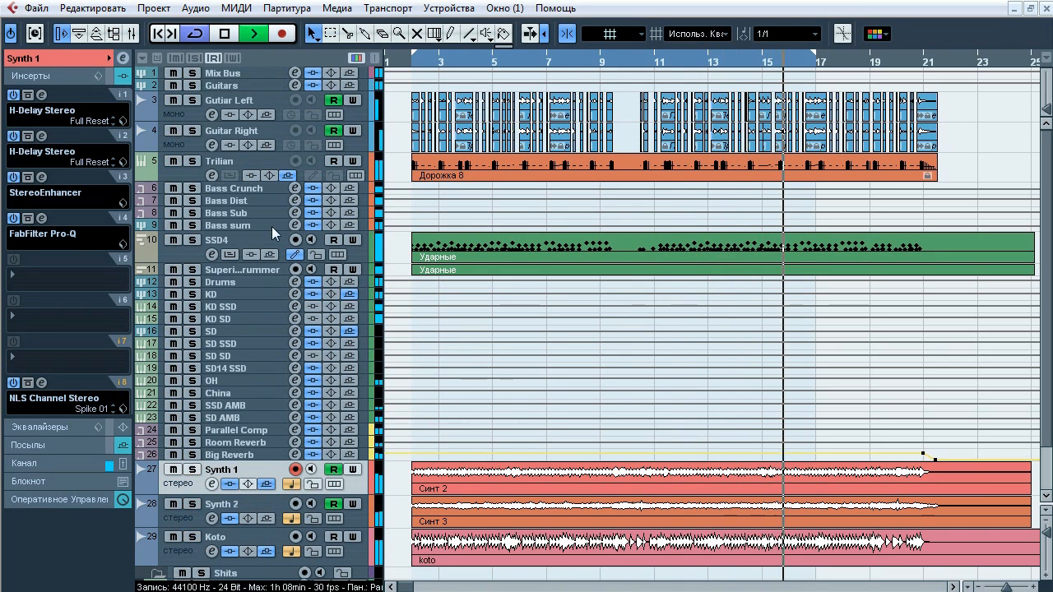
{"action": "key", "text": "space"}
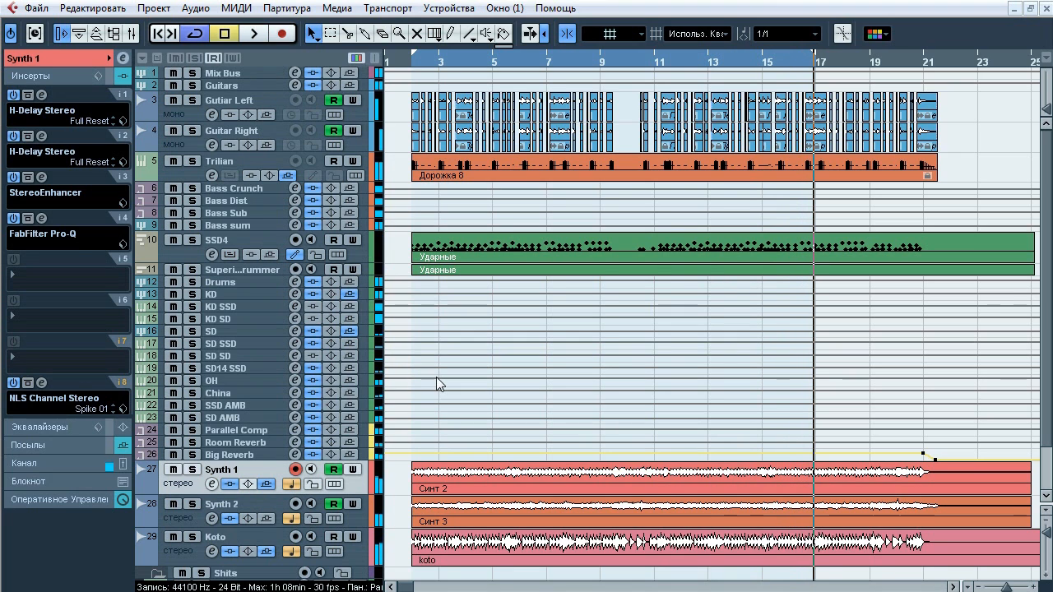
- Solo Synth 1 and compare its sound during playback with all its inserts bypassed and active, ending with playback stopped
{"action": "left_click", "coordinate": [194, 469]}
{"action": "key", "text": "space"}
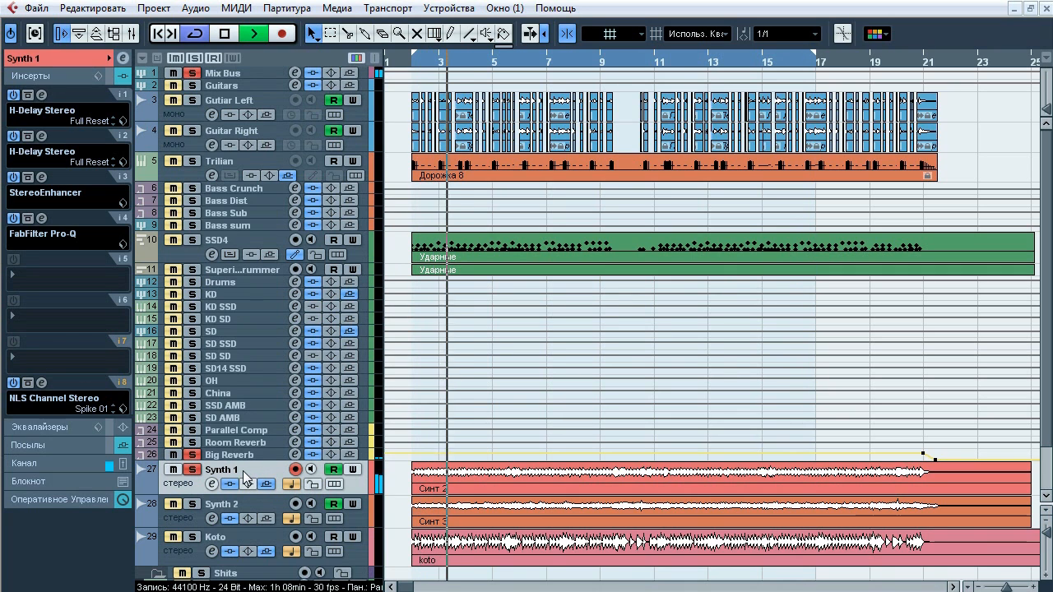
{"action": "left_click", "coordinate": [231, 484]}
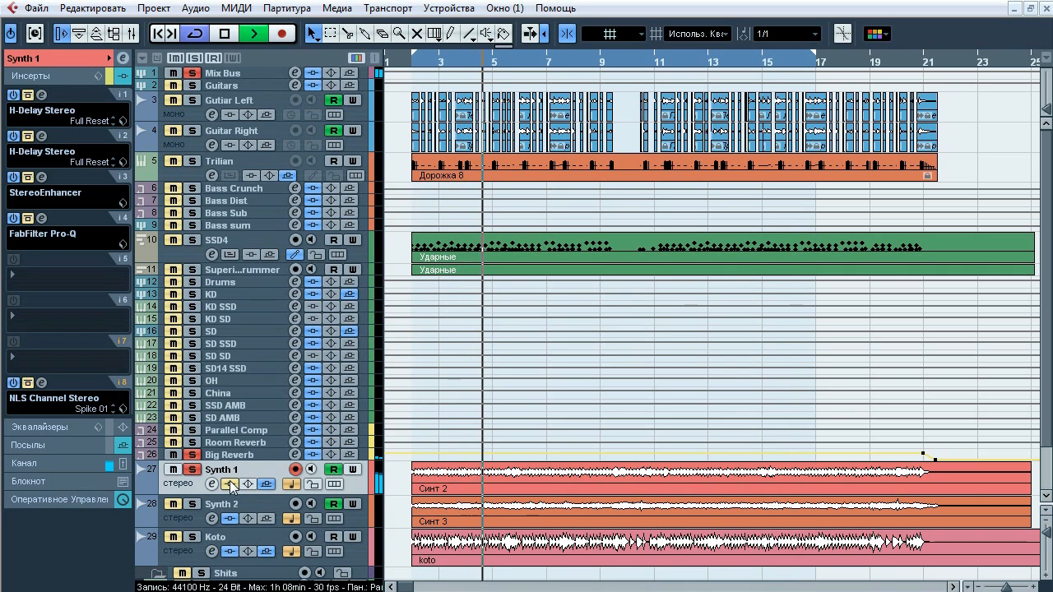
{"action": "left_click", "coordinate": [231, 485]}
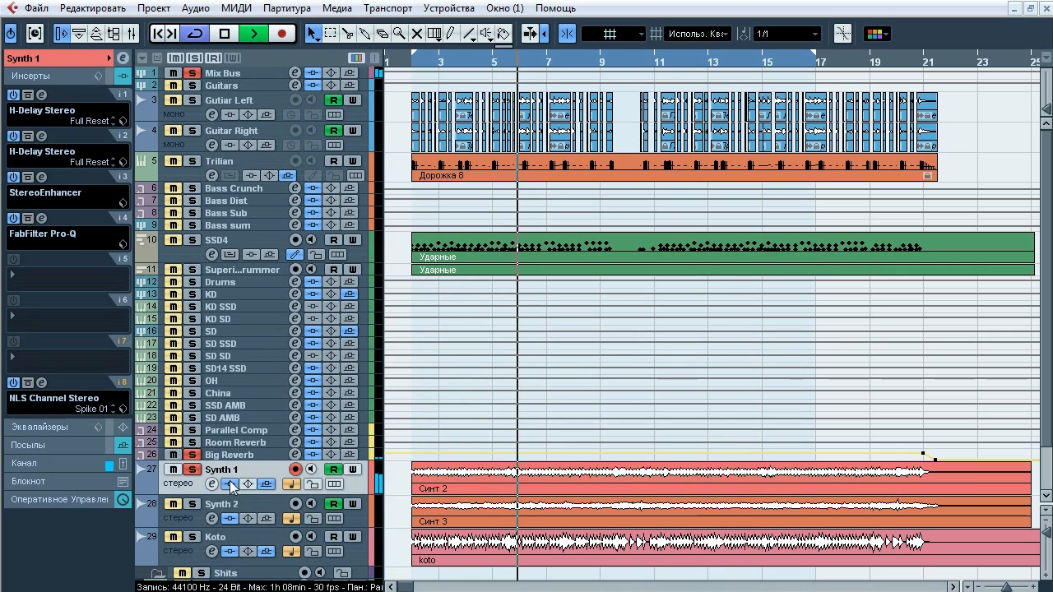
{"action": "left_click", "coordinate": [232, 485]}
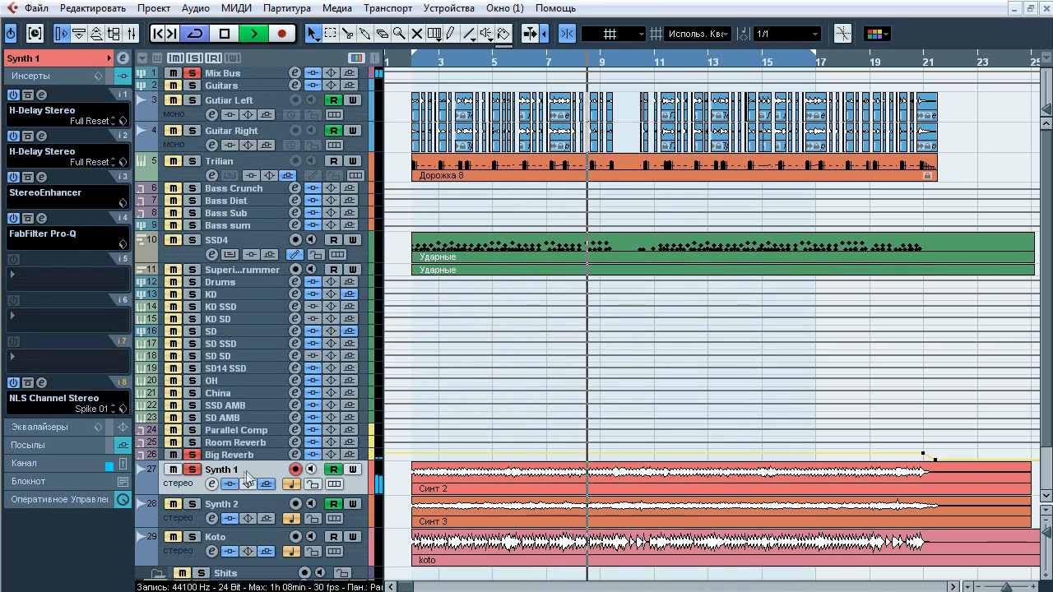
{"action": "key", "text": "space"}
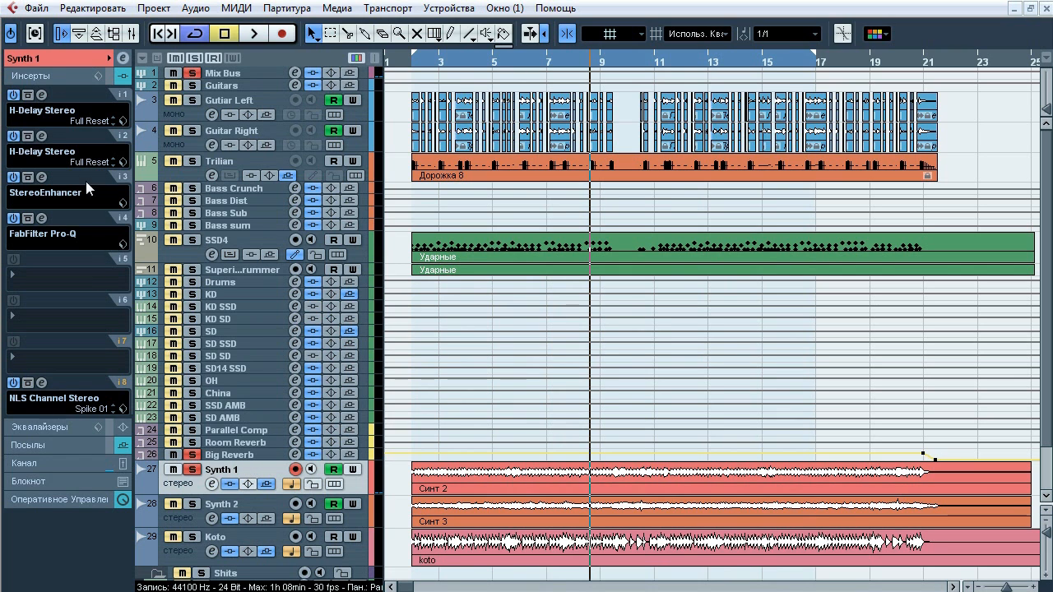
- Open both H-Delay Stereo inserts of Synth 1, examine their delay settings, and close their windows
{"action": "left_click", "coordinate": [44, 95]}
{"action": "left_click", "coordinate": [44, 136]}
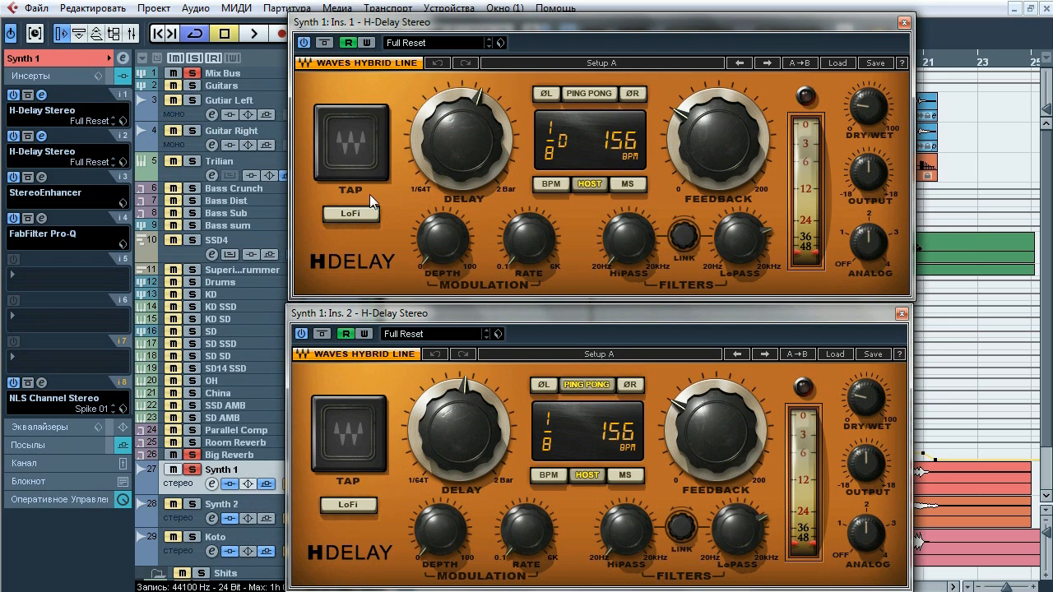
{"action": "left_click", "coordinate": [27, 136]}
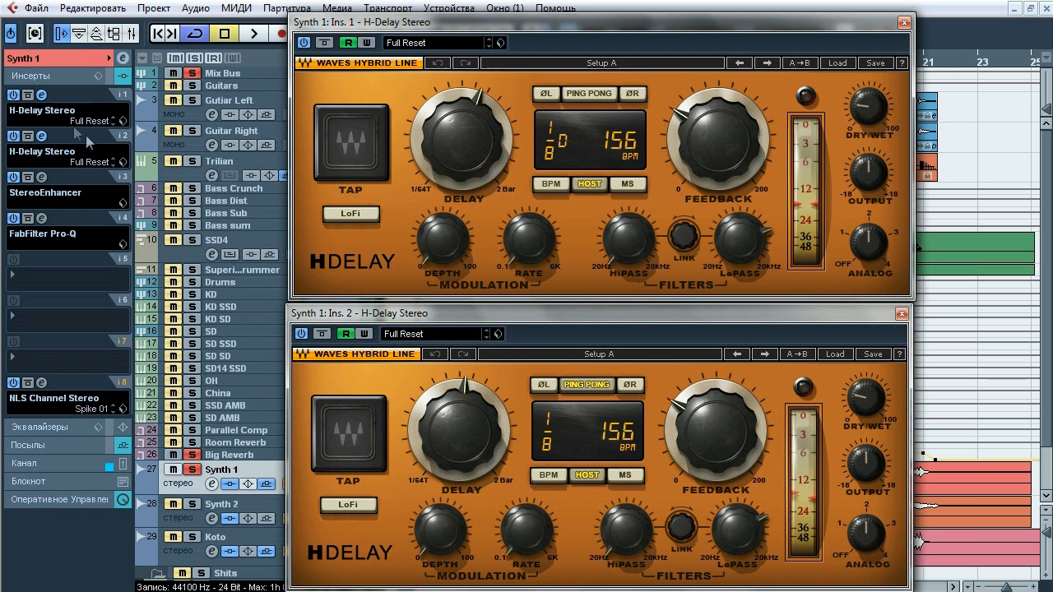
{"action": "left_click", "coordinate": [42, 95]}
{"action": "left_click", "coordinate": [42, 136]}
- Open Synth 1's StereoEnhancer, compare the track with it bypassed and active during playback, and close its window
{"action": "left_click", "coordinate": [42, 177]}
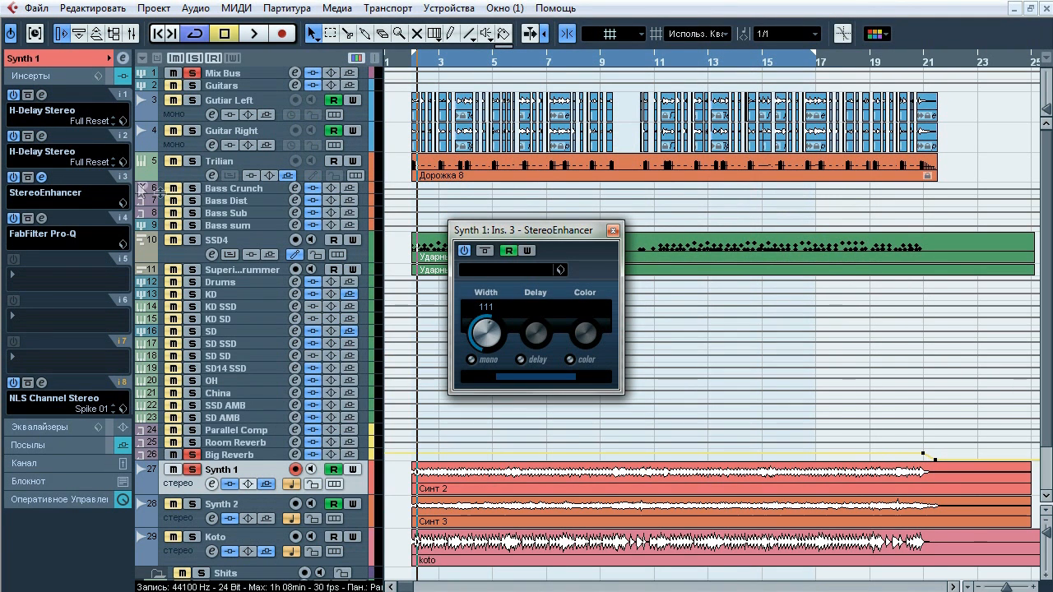
{"action": "key", "text": "space"}
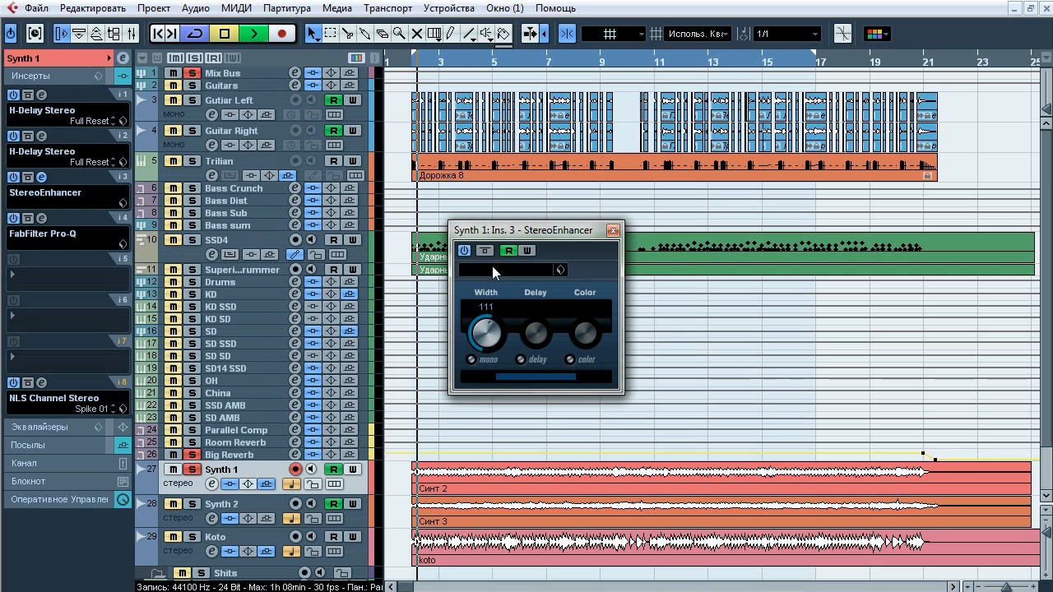
{"action": "left_click", "coordinate": [488, 253]}
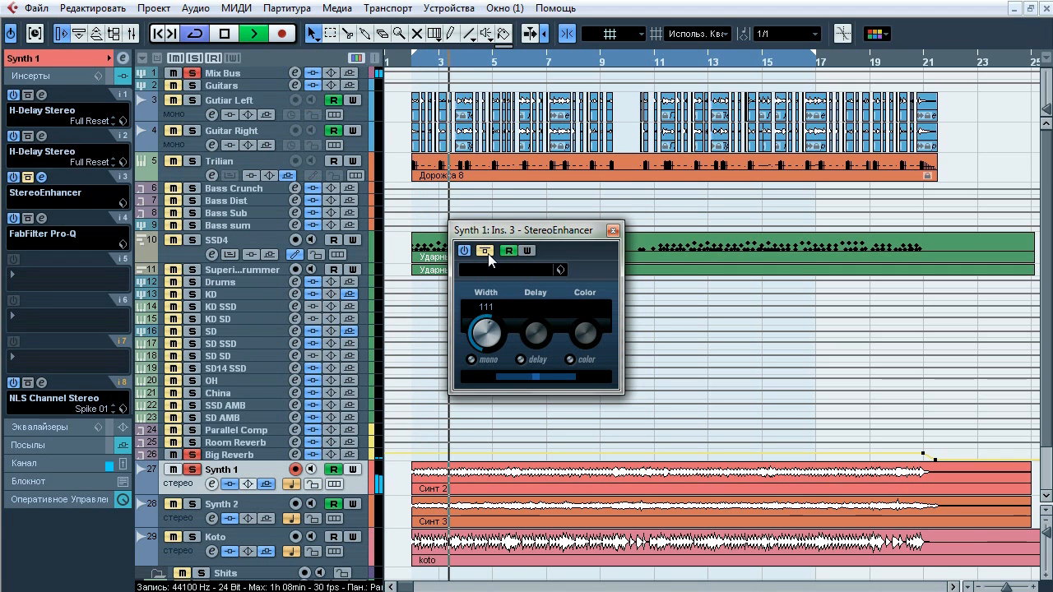
{"action": "left_click", "coordinate": [488, 254]}
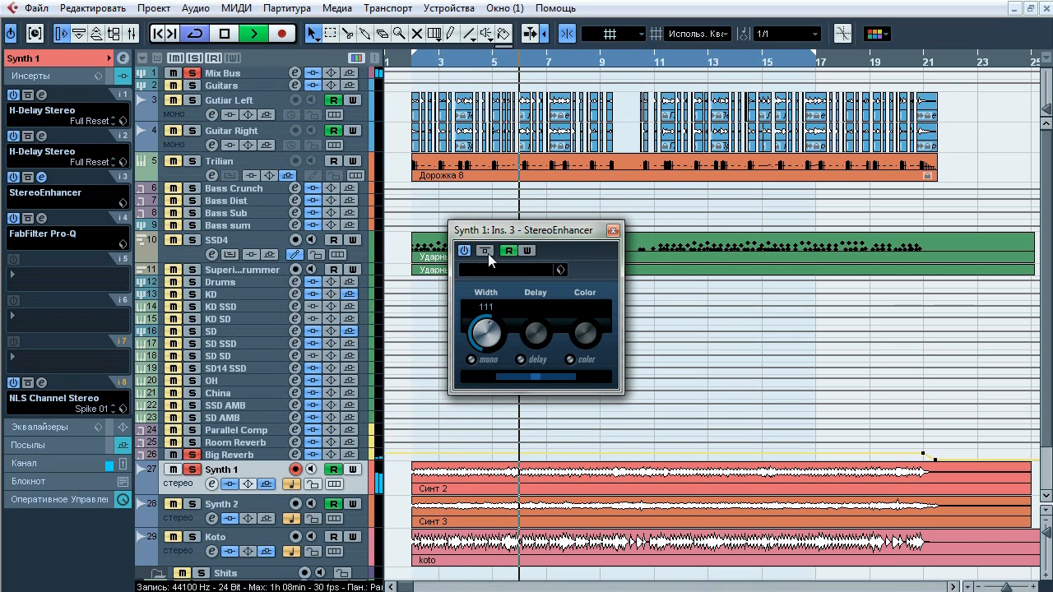
{"action": "left_click", "coordinate": [487, 253]}
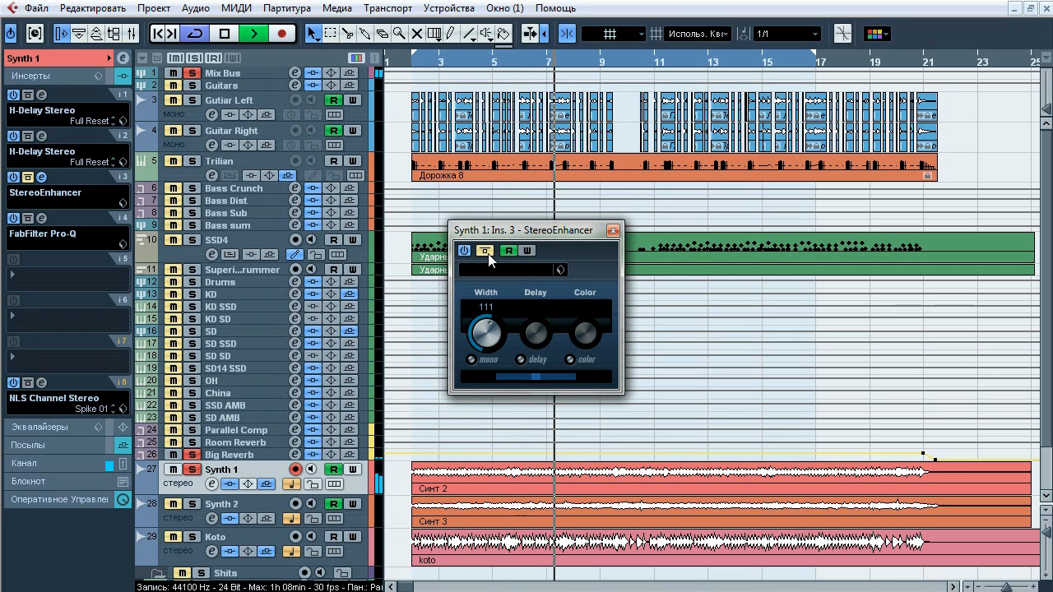
{"action": "left_click", "coordinate": [488, 253]}
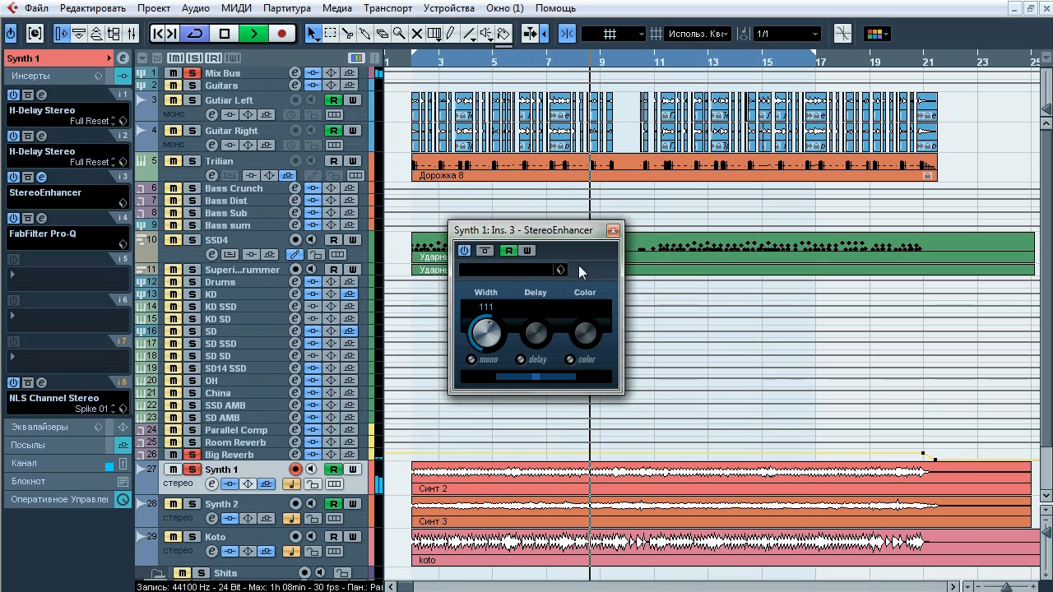
{"action": "key", "text": "space"}
{"action": "left_click", "coordinate": [613, 231]}
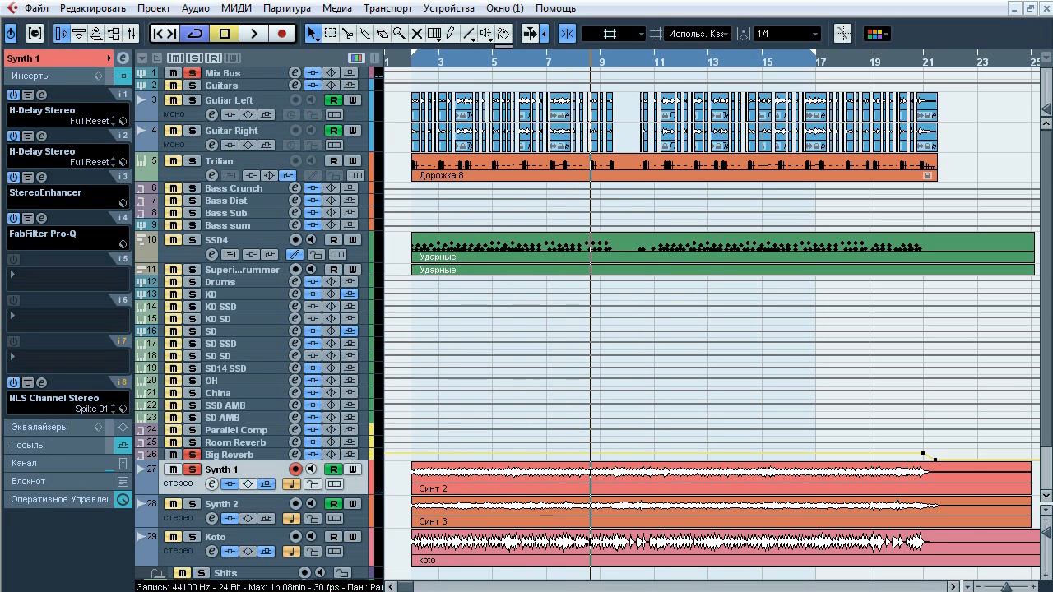
- Open Synth 1's FabFilter Pro-Q and audition its low-cut, midrange dip and high-cut bands one by one during playback
{"action": "left_click", "coordinate": [41, 219]}
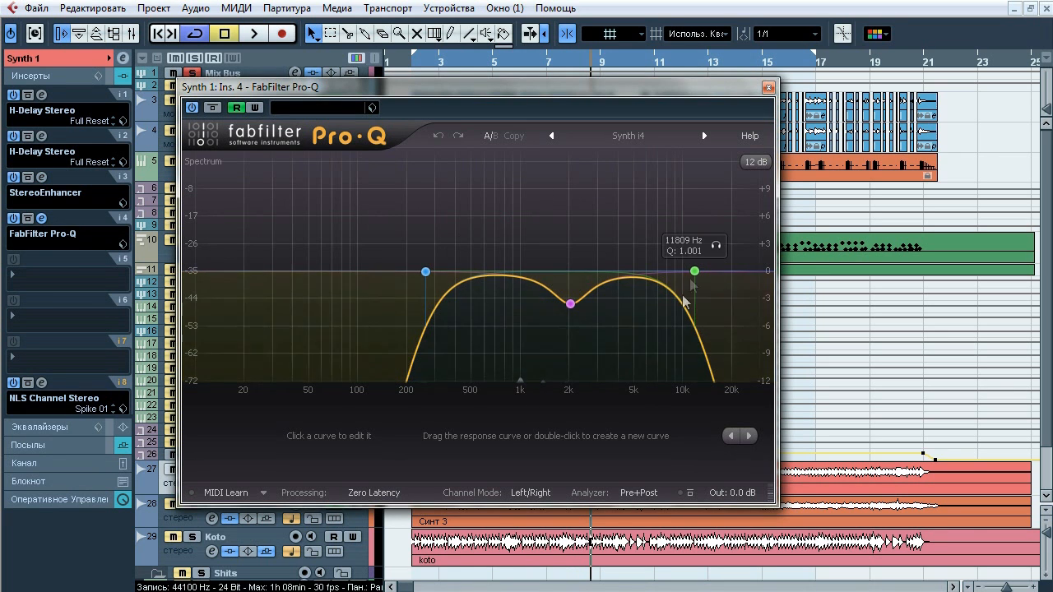
{"action": "key", "text": "space"}
{"action": "left_click", "coordinate": [450, 248]}
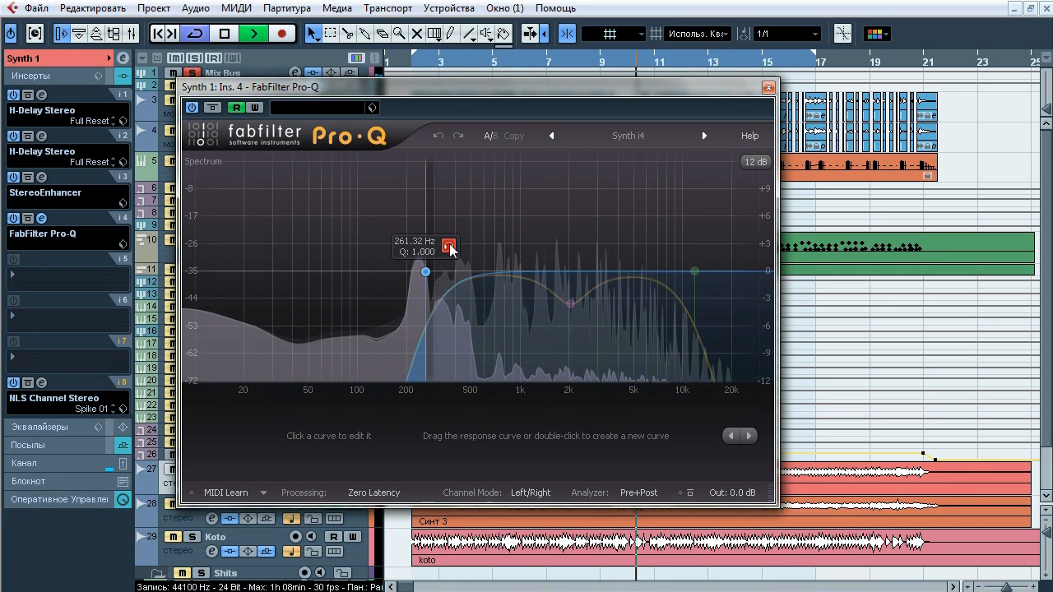
{"action": "left_click", "coordinate": [594, 329]}
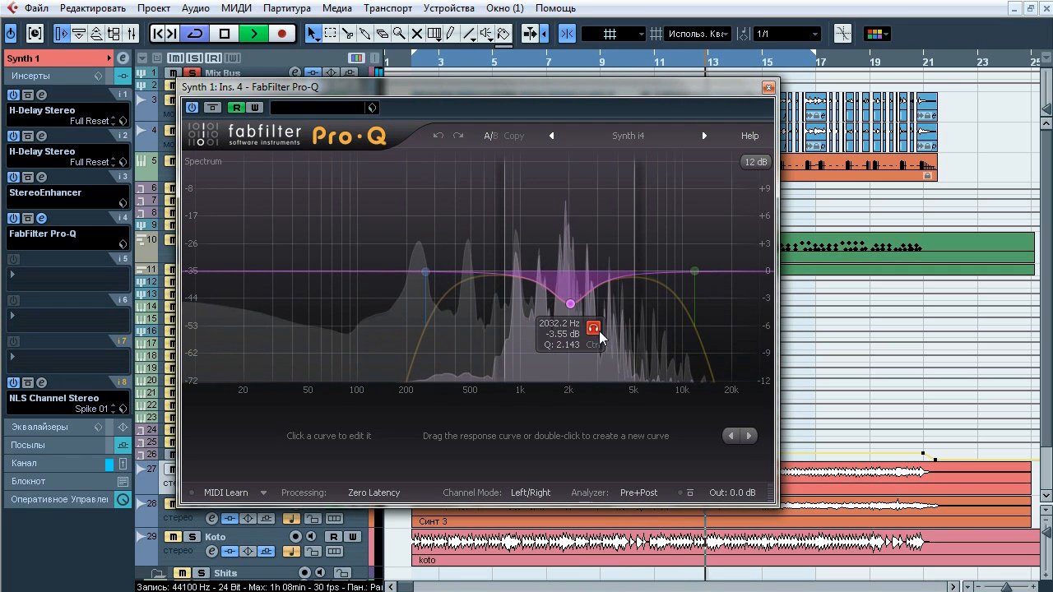
{"action": "left_click", "coordinate": [715, 245]}
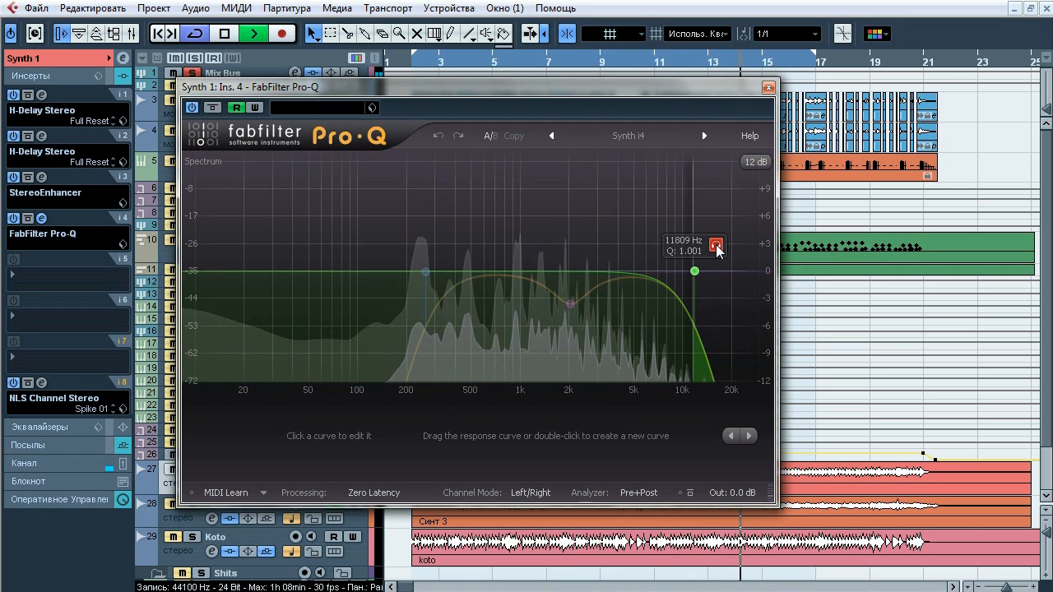
{"action": "left_click", "coordinate": [716, 246]}
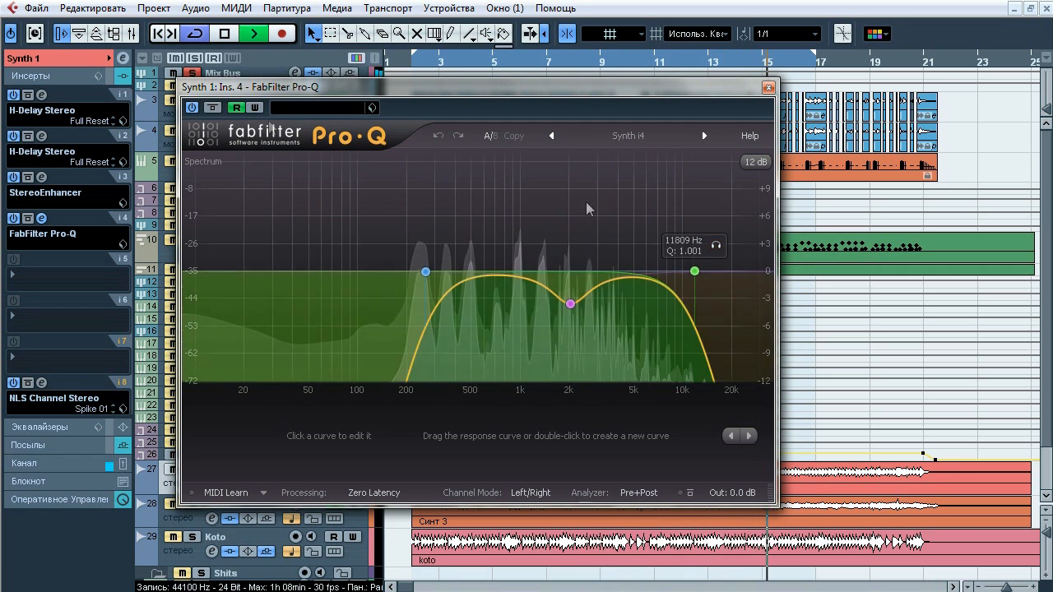
- Compare Synth 1 with the Pro-Q bypassed and active, stop playback and close the equalizer window
{"action": "left_click", "coordinate": [212, 108]}
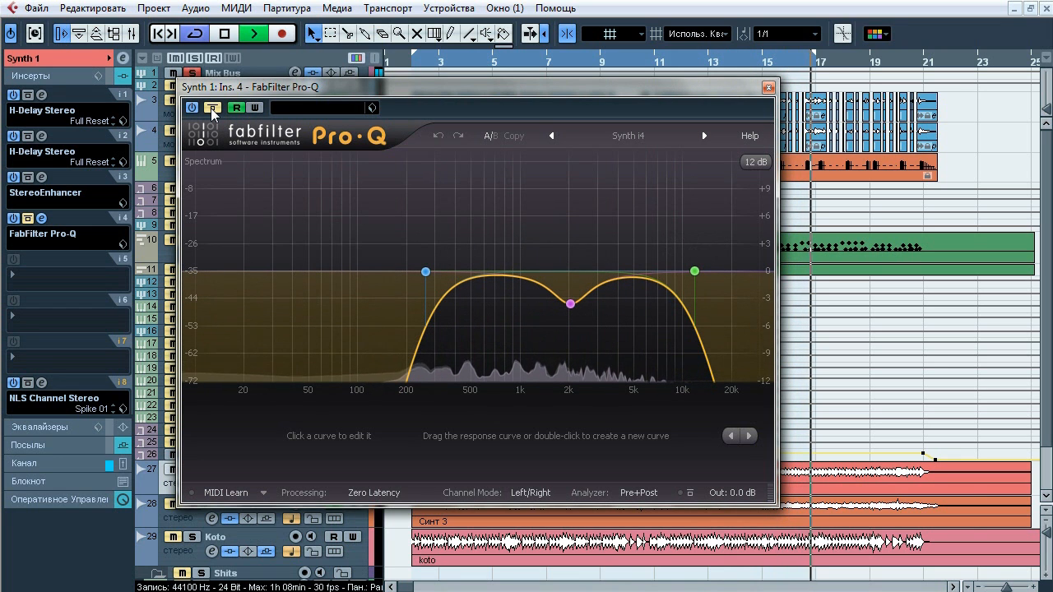
{"action": "left_click", "coordinate": [212, 108]}
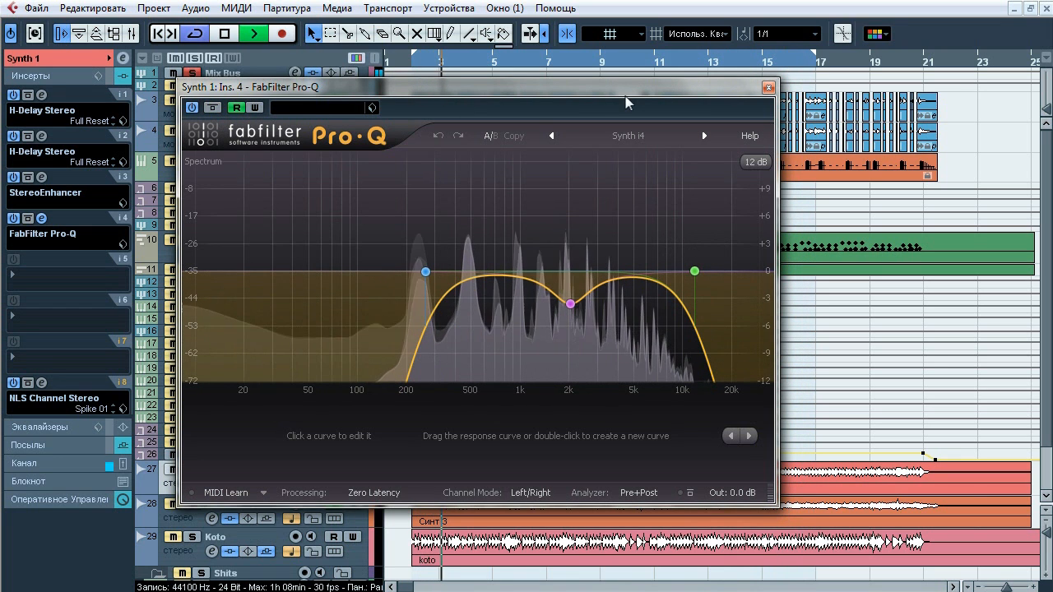
{"action": "key", "text": "space"}
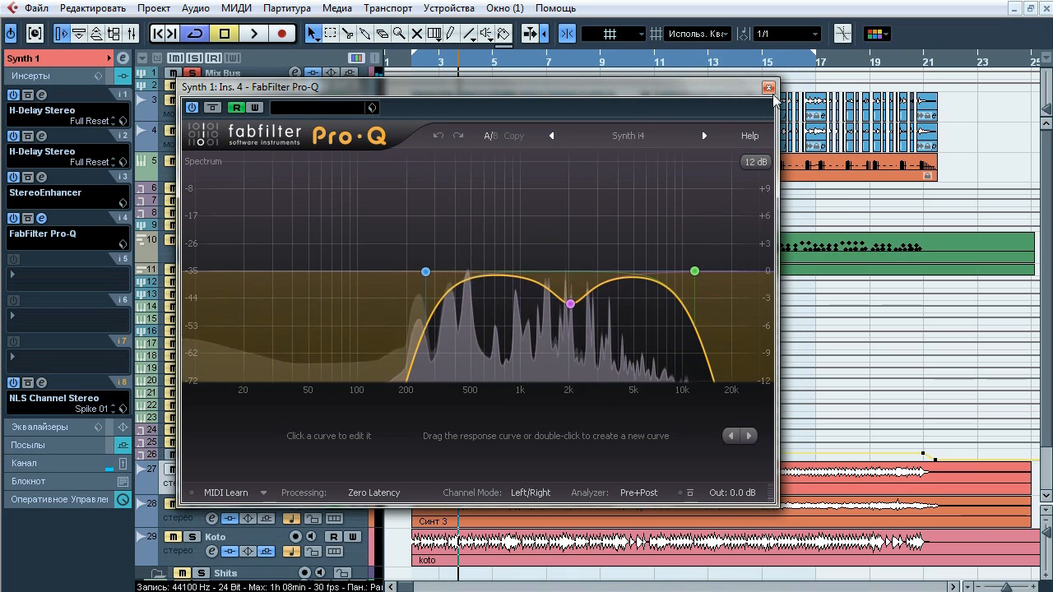
{"action": "left_click", "coordinate": [768, 88]}
- Open Synth 1's NLS Channel Stereo, compare its effect with bypass during playback, and close its window
{"action": "left_click", "coordinate": [43, 383]}
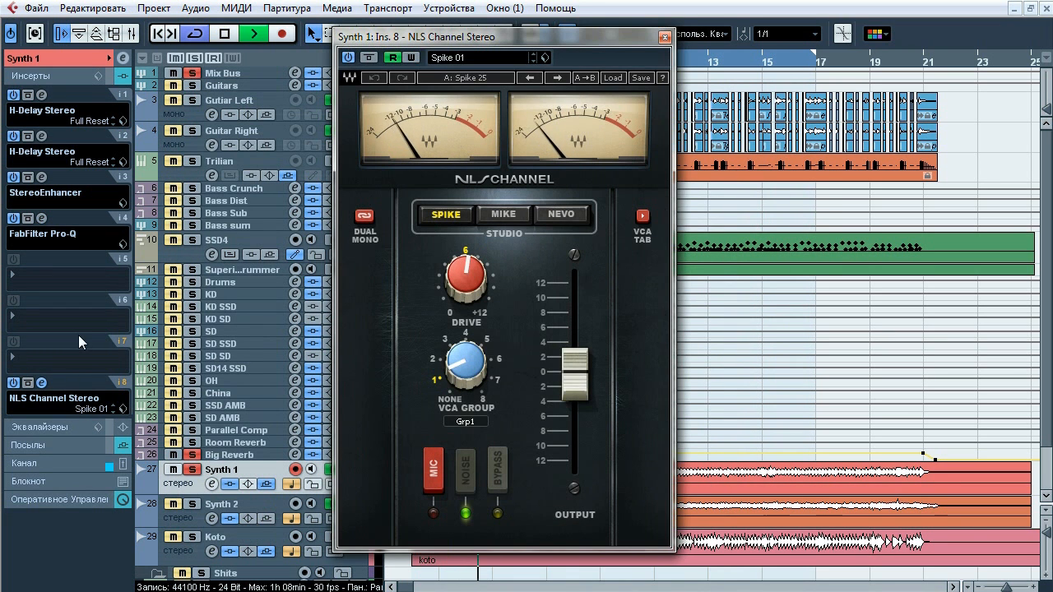
{"action": "left_click", "coordinate": [369, 57]}
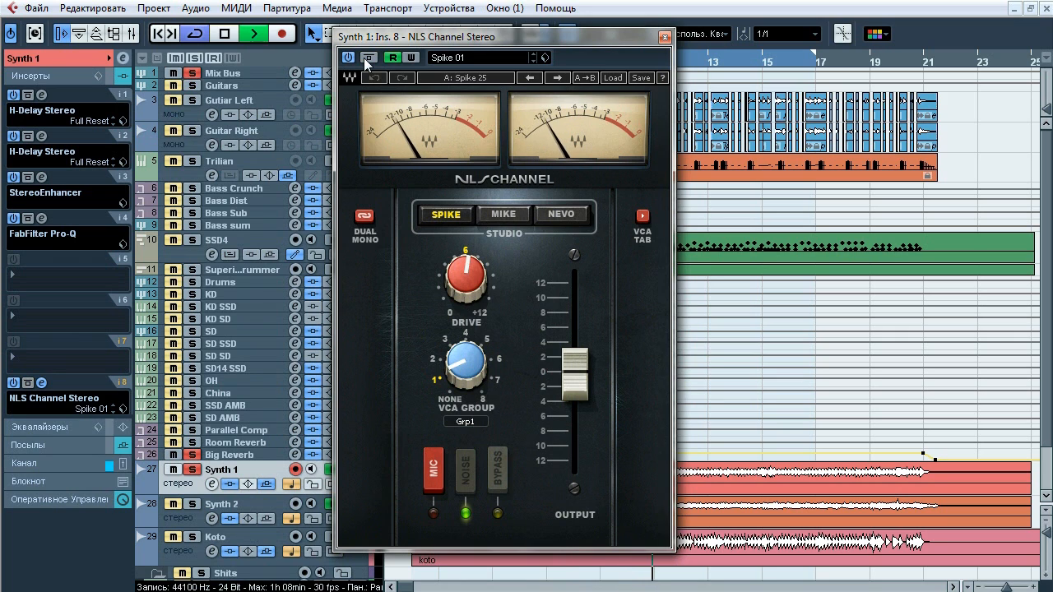
{"action": "left_click", "coordinate": [664, 37]}
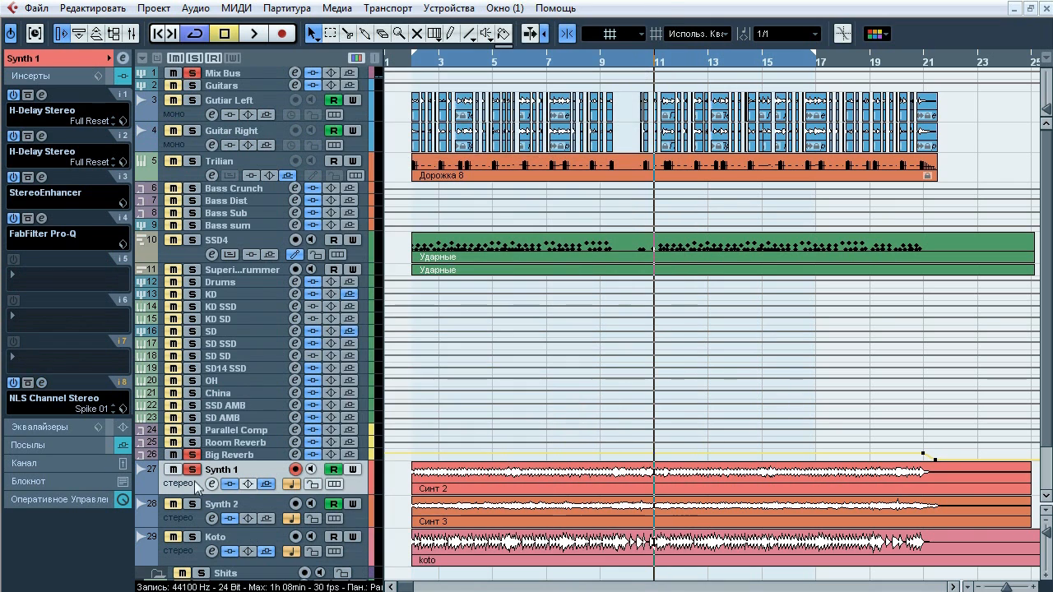
- Switch the solo to Synth 2 and compare it during playback with all its inserts bypassed and active, ending with playback stopped
{"action": "left_click", "coordinate": [207, 512]}
{"action": "key", "text": "space"}
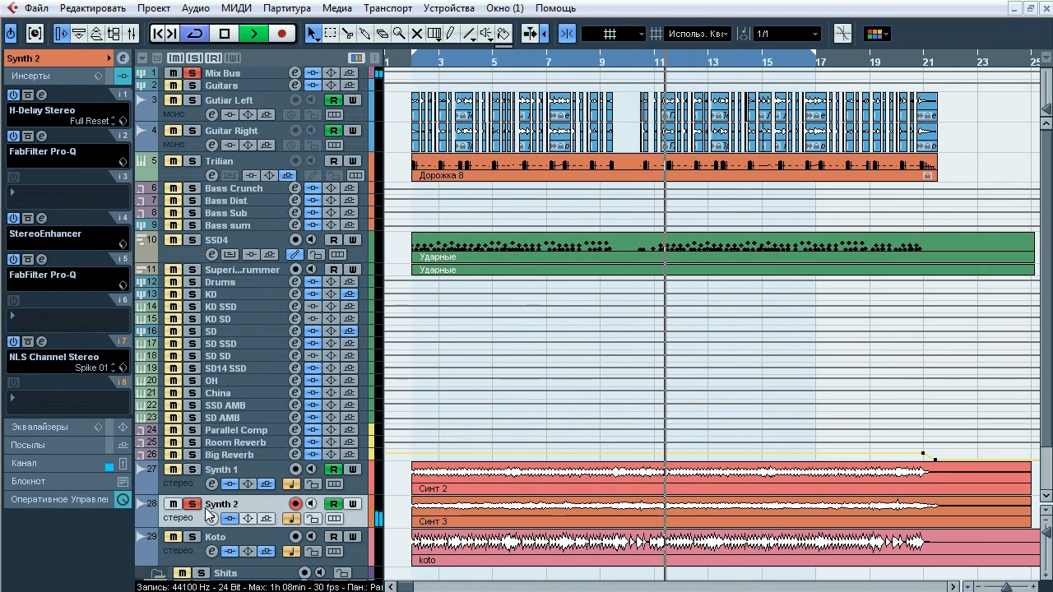
{"action": "left_click", "coordinate": [229, 518]}
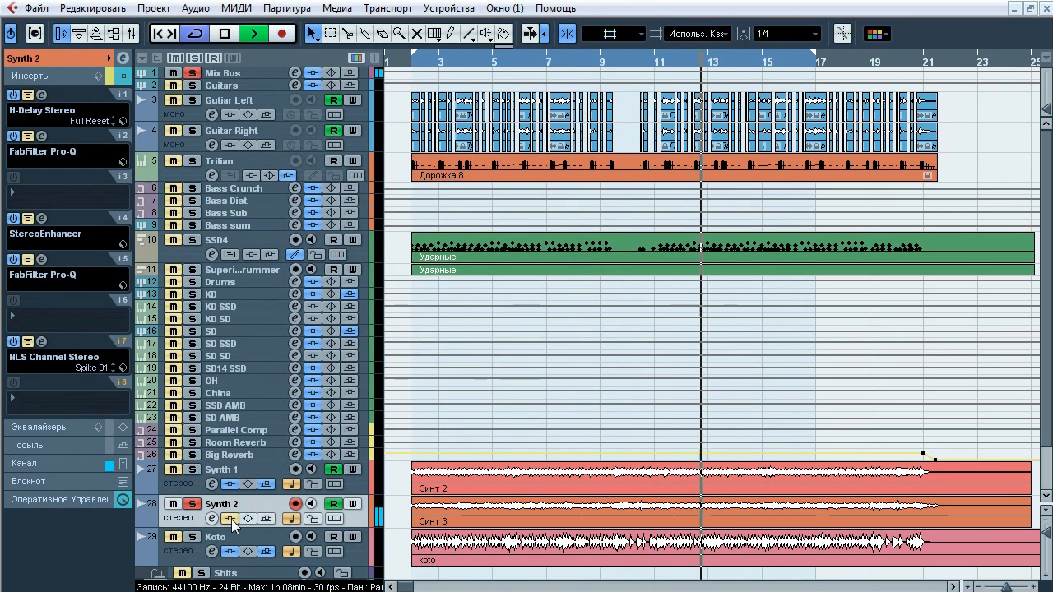
{"action": "left_click", "coordinate": [229, 519]}
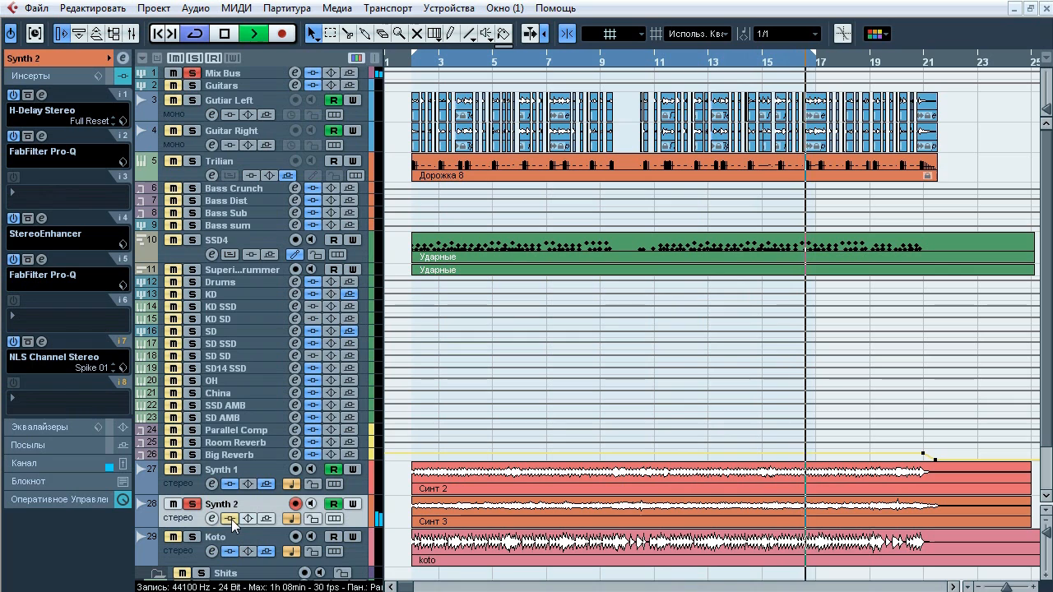
{"action": "left_click", "coordinate": [229, 518]}
{"action": "left_click", "coordinate": [229, 518]}
{"action": "key", "text": "space"}
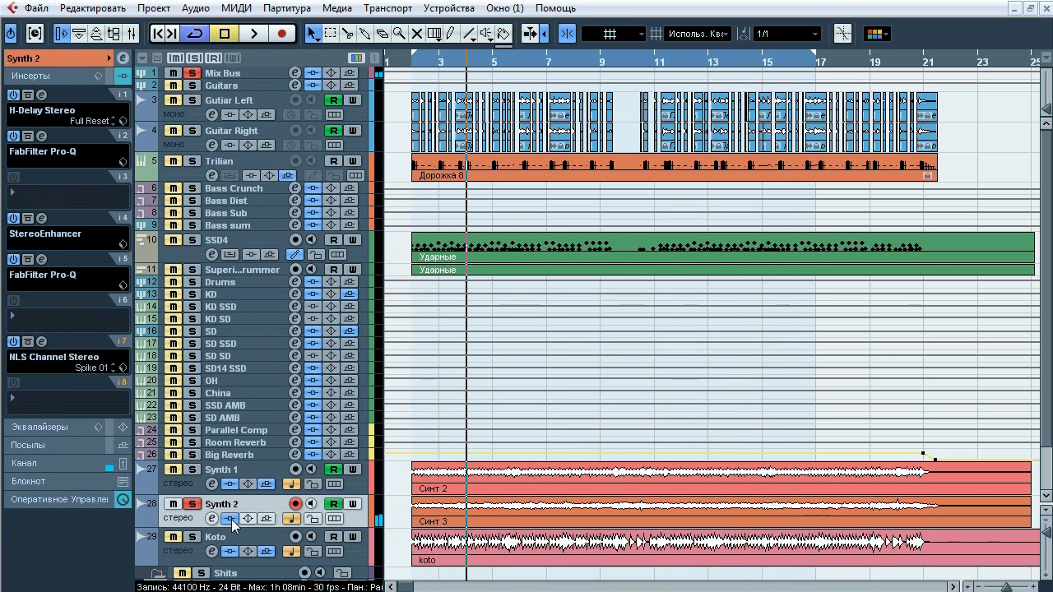
- Open Synth 2's H-Delay Stereo, examine its ping-pong delay settings, check it against bypass during playback, and close its window
{"action": "left_click", "coordinate": [43, 96]}
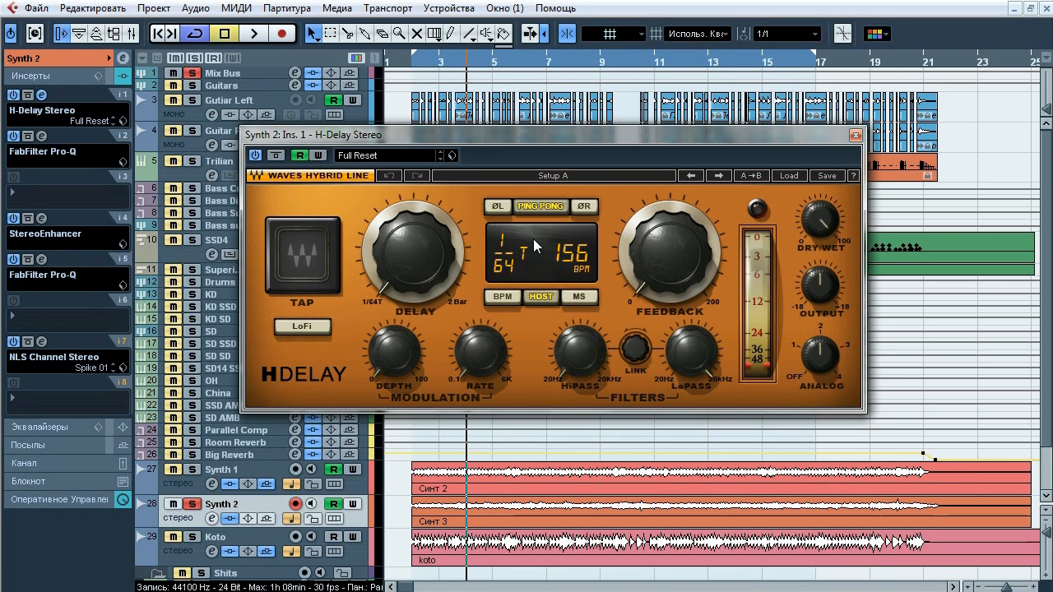
{"action": "key", "text": "space"}
{"action": "left_click", "coordinate": [276, 157]}
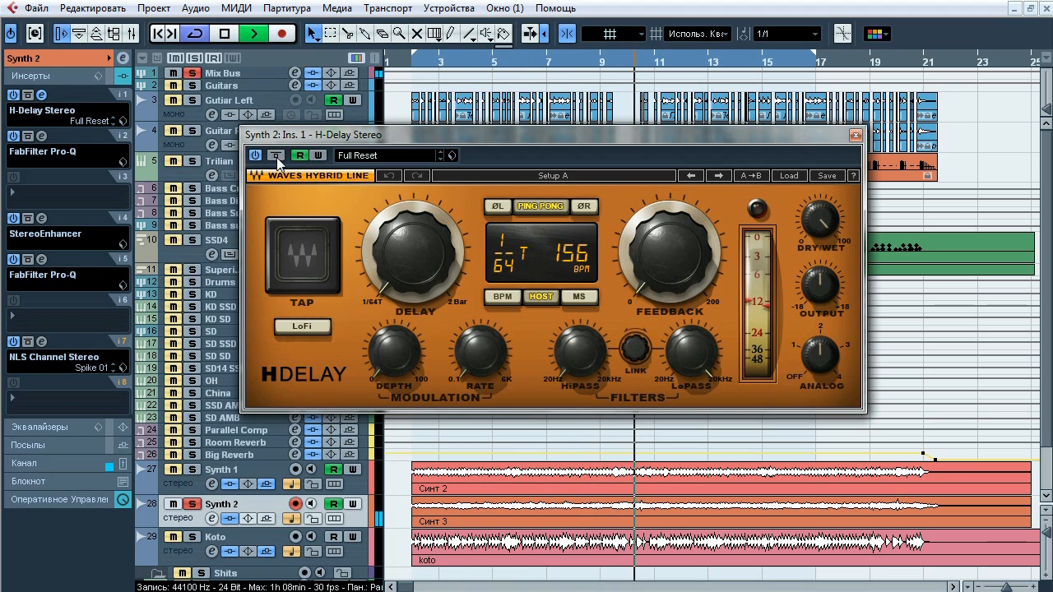
{"action": "key", "text": "space"}
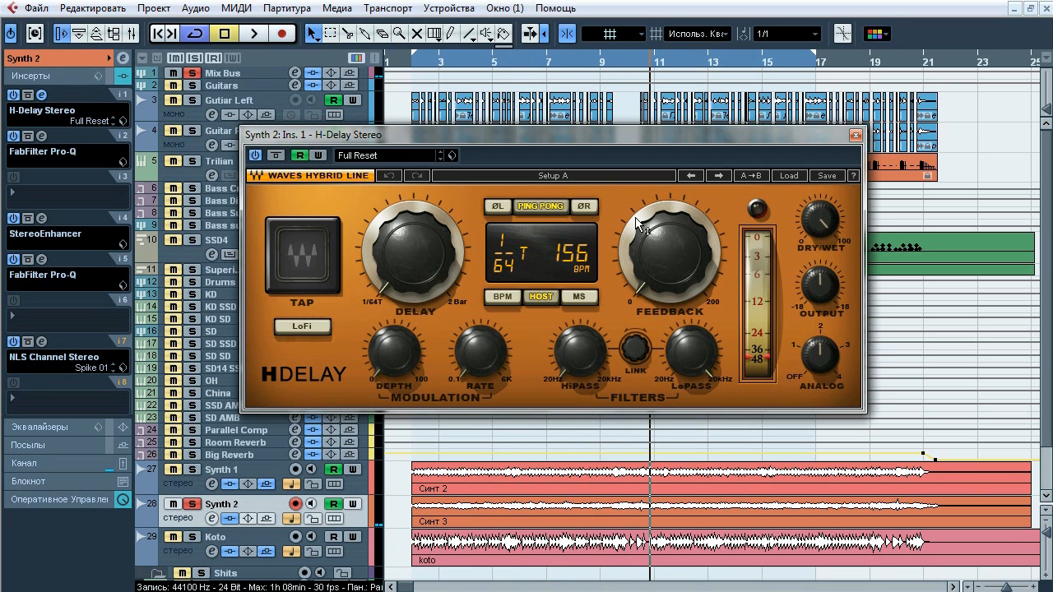
{"action": "left_click", "coordinate": [855, 135]}
- Open Synth 2's FabFilter Pro-Q in insert slot 2 and audition its two dips and high-cut band separately during playback
{"action": "left_click", "coordinate": [41, 136]}
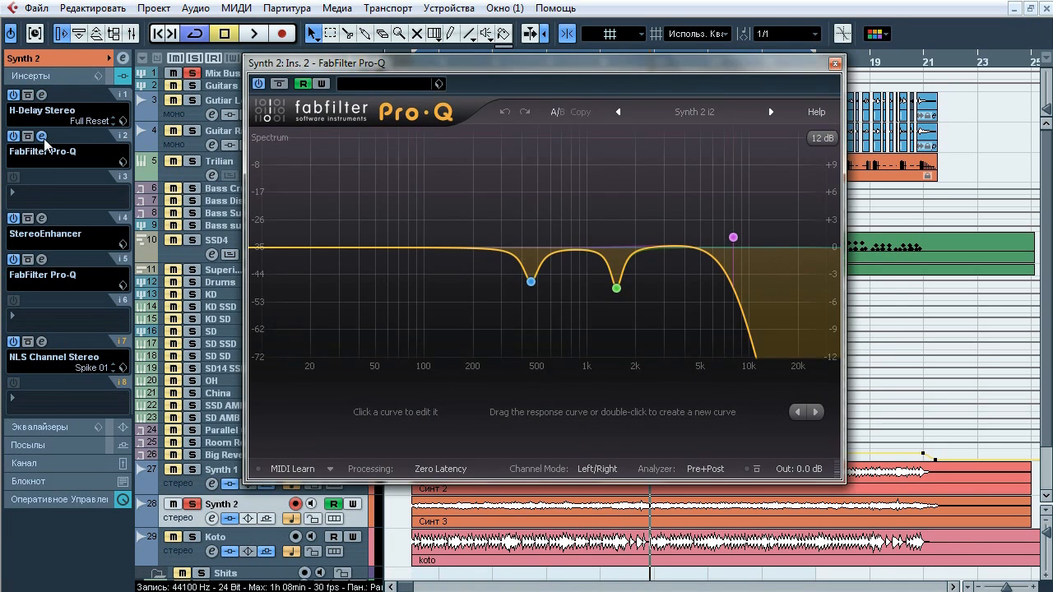
{"action": "mouse_move", "coordinate": [506, 319]}
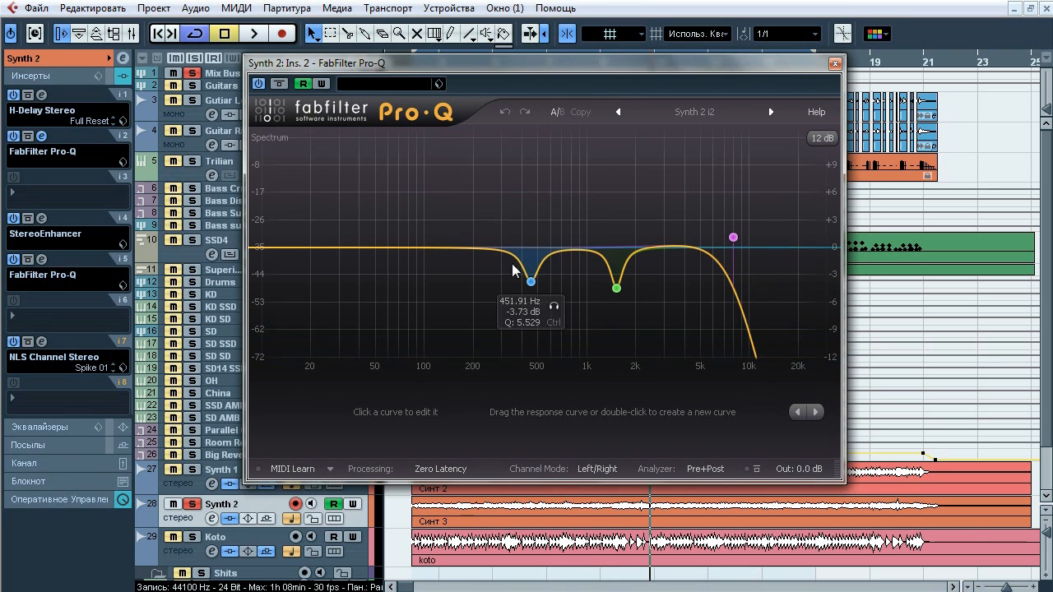
{"action": "mouse_move", "coordinate": [750, 260]}
{"action": "key", "text": "space"}
{"action": "mouse_move", "coordinate": [587, 277]}
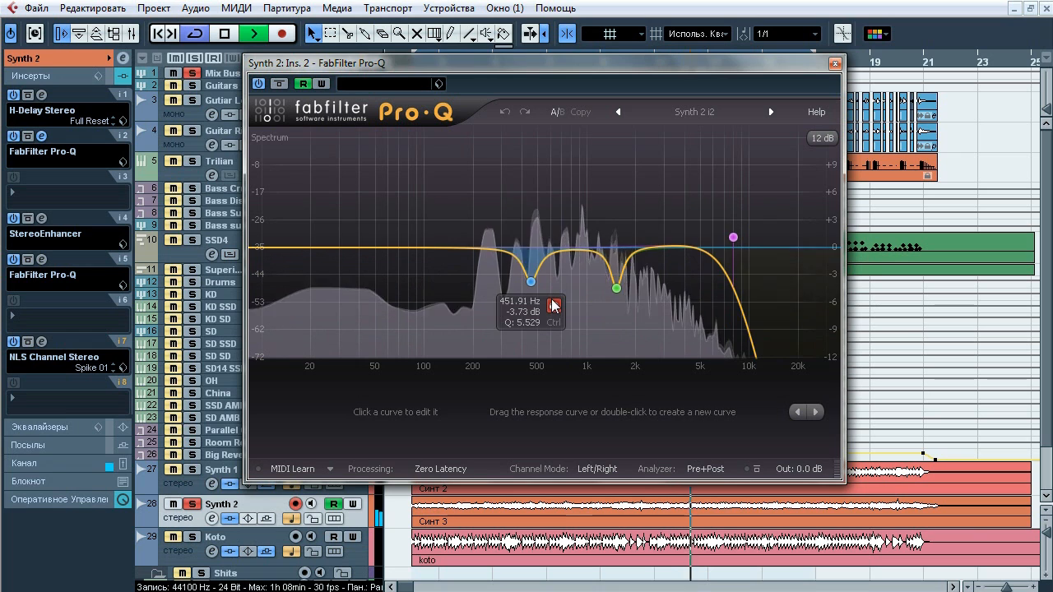
{"action": "left_click", "coordinate": [553, 306]}
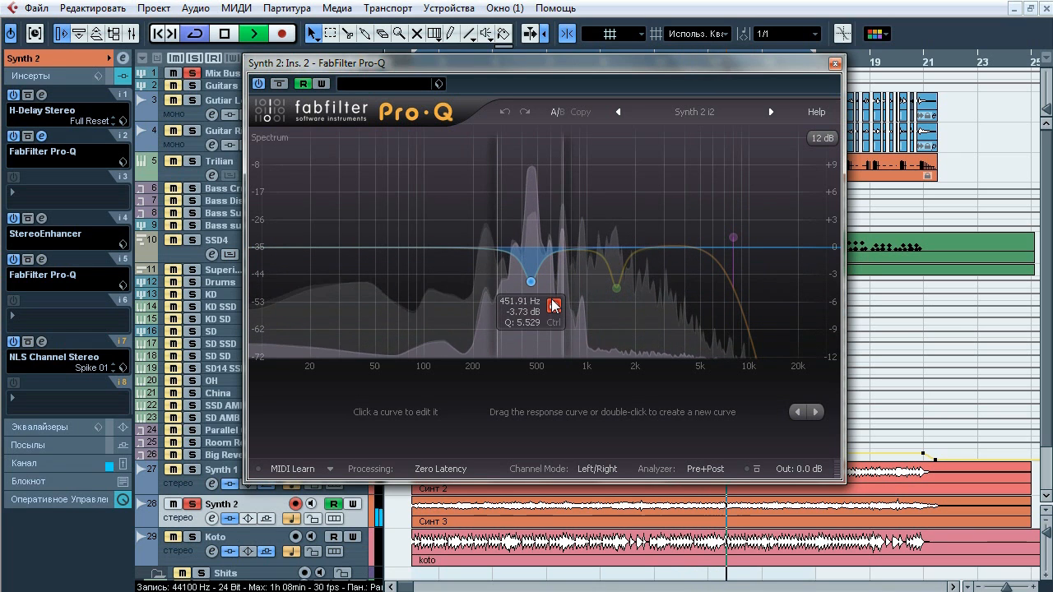
{"action": "mouse_move", "coordinate": [601, 262]}
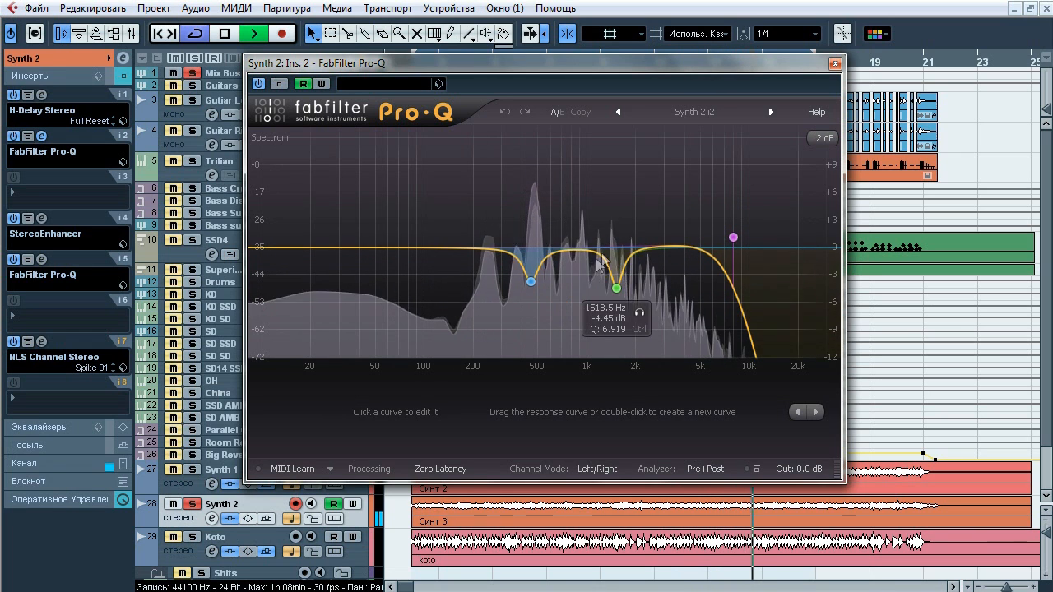
{"action": "left_click", "coordinate": [639, 313]}
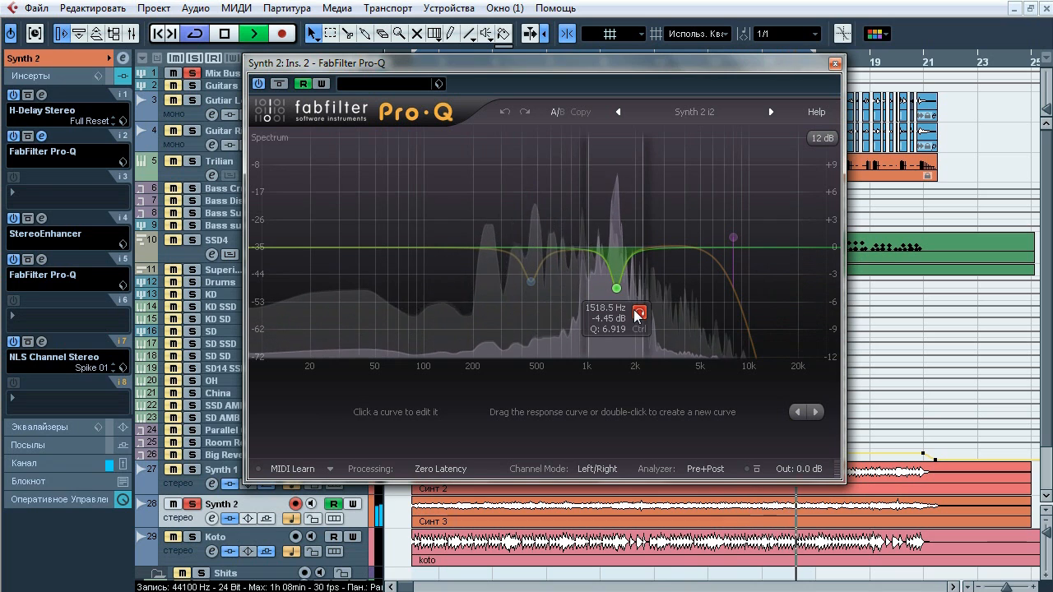
{"action": "left_click", "coordinate": [756, 214]}
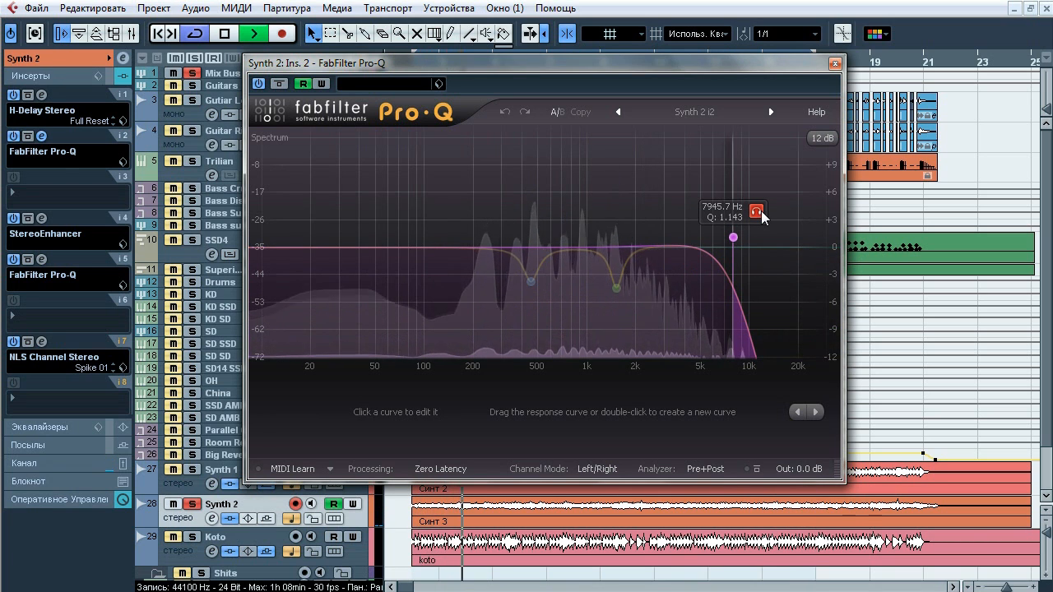
- Compare Synth 2 with the slot 2 Pro-Q bypassed and active, stop playback and close the equalizer window
{"action": "left_click", "coordinate": [279, 83]}
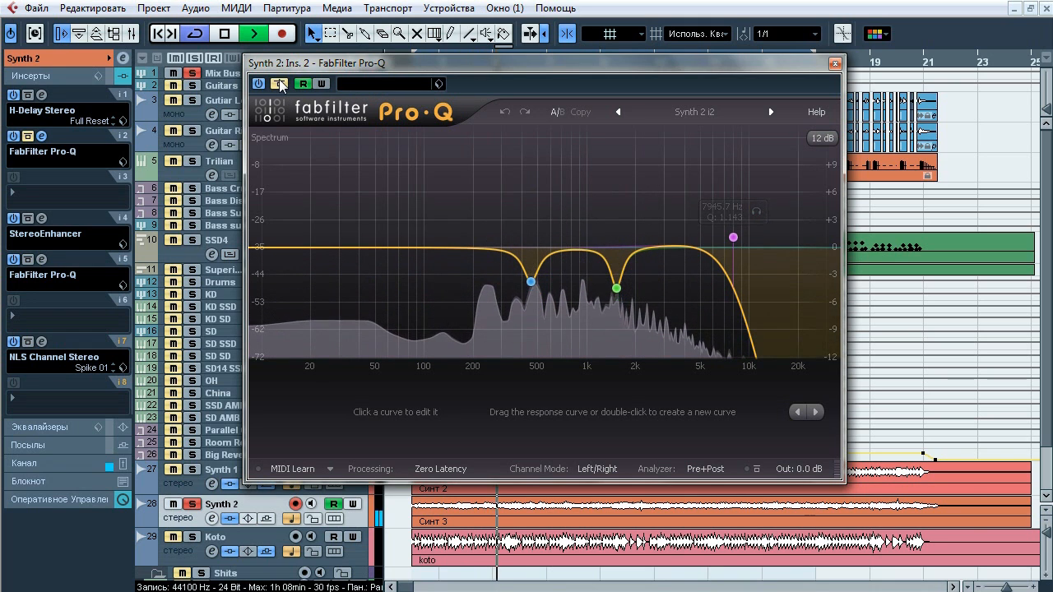
{"action": "left_click", "coordinate": [280, 84]}
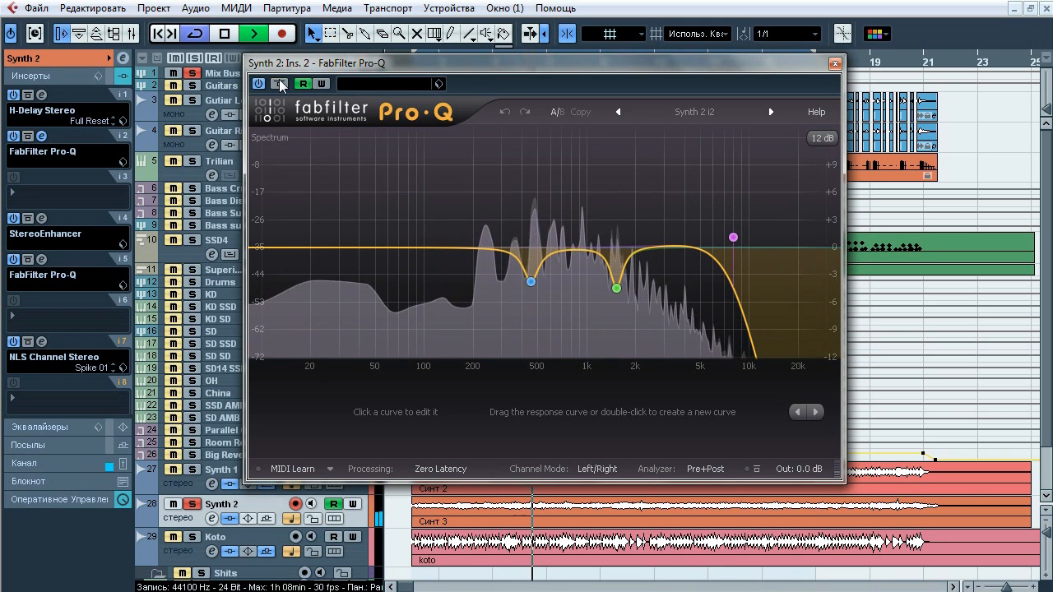
{"action": "key", "text": "space"}
{"action": "left_click", "coordinate": [835, 63]}
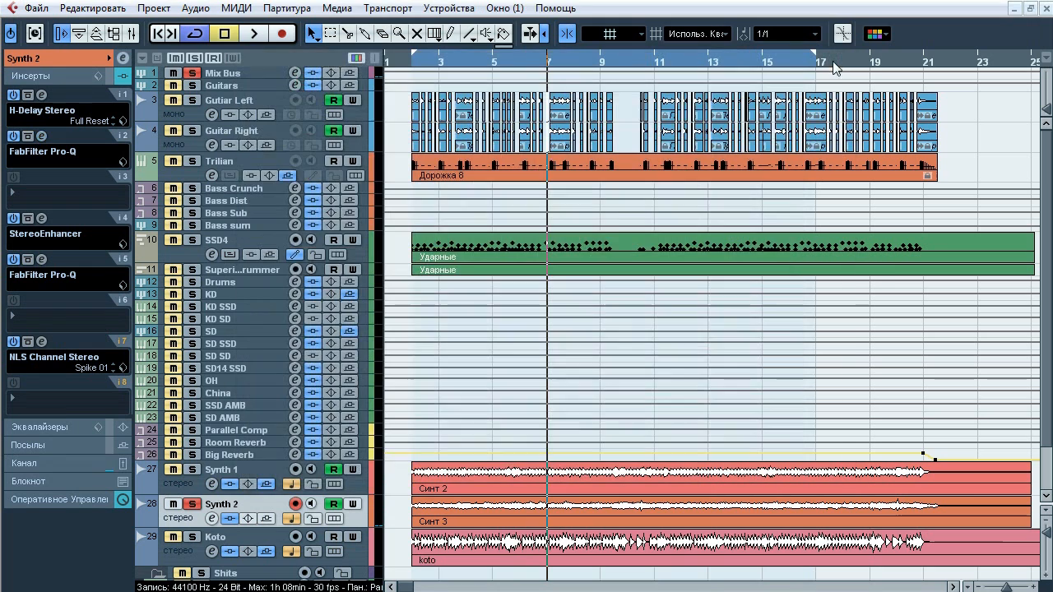
- Open Synth 2's StereoEnhancer, compare the track with it bypassed and active during playback, stop playback and close its window
{"action": "left_click", "coordinate": [42, 218]}
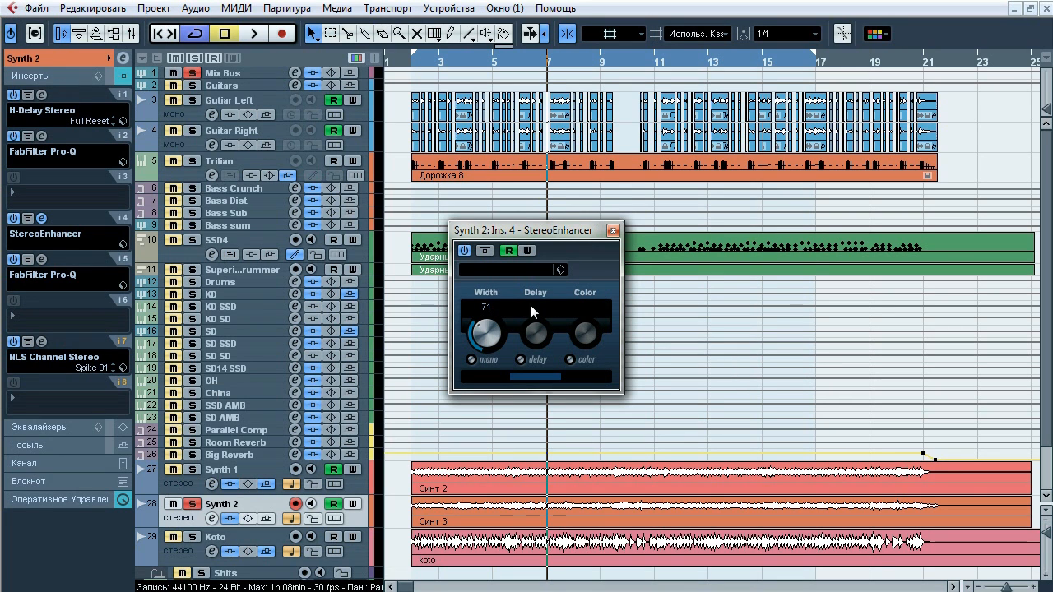
{"action": "key", "text": "space"}
{"action": "left_click", "coordinate": [486, 250]}
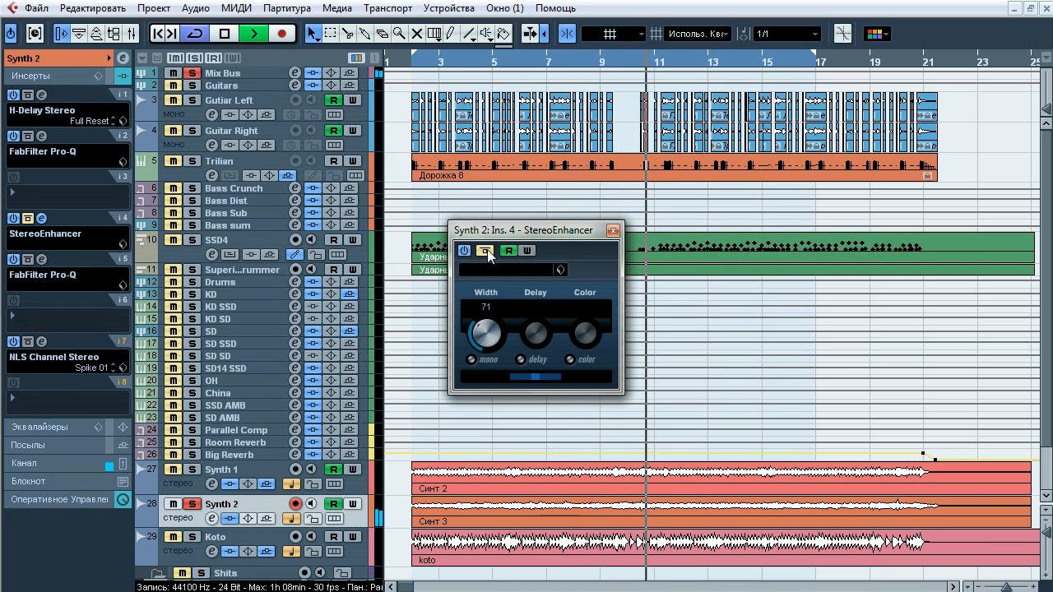
{"action": "left_click", "coordinate": [487, 249]}
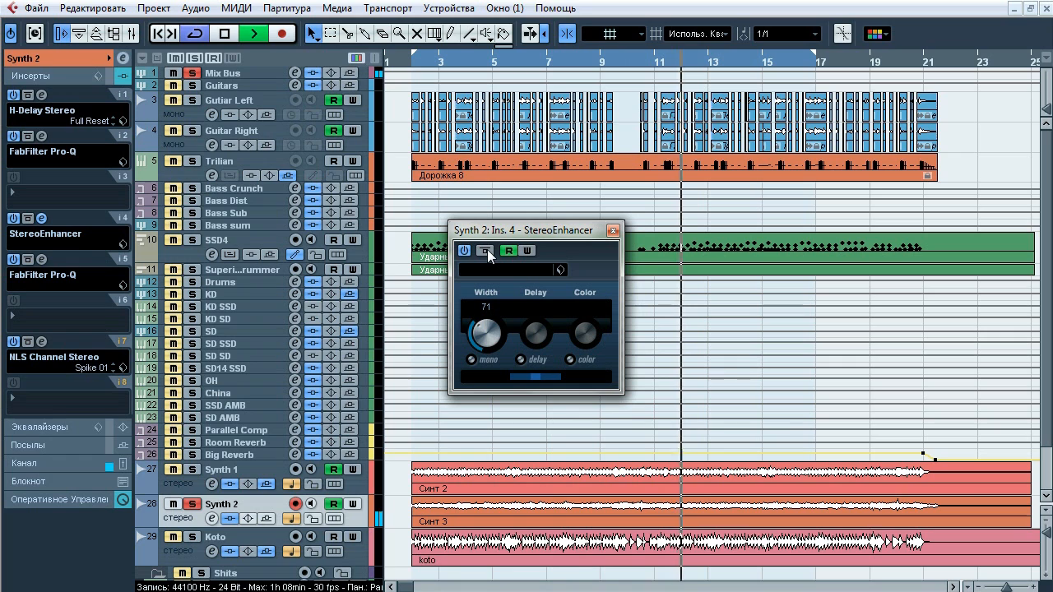
{"action": "left_click", "coordinate": [487, 249]}
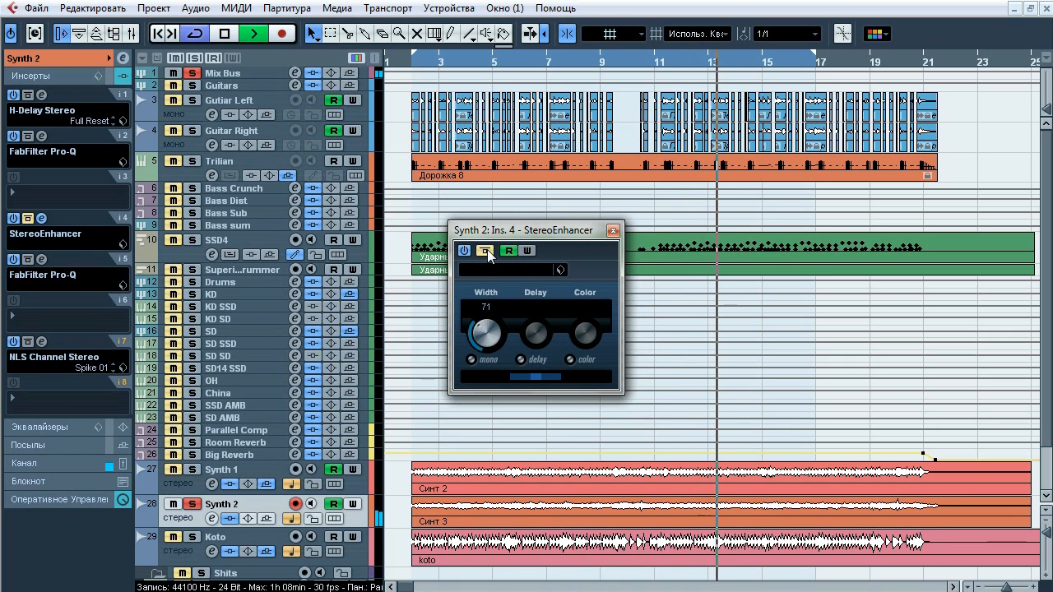
{"action": "left_click", "coordinate": [487, 249]}
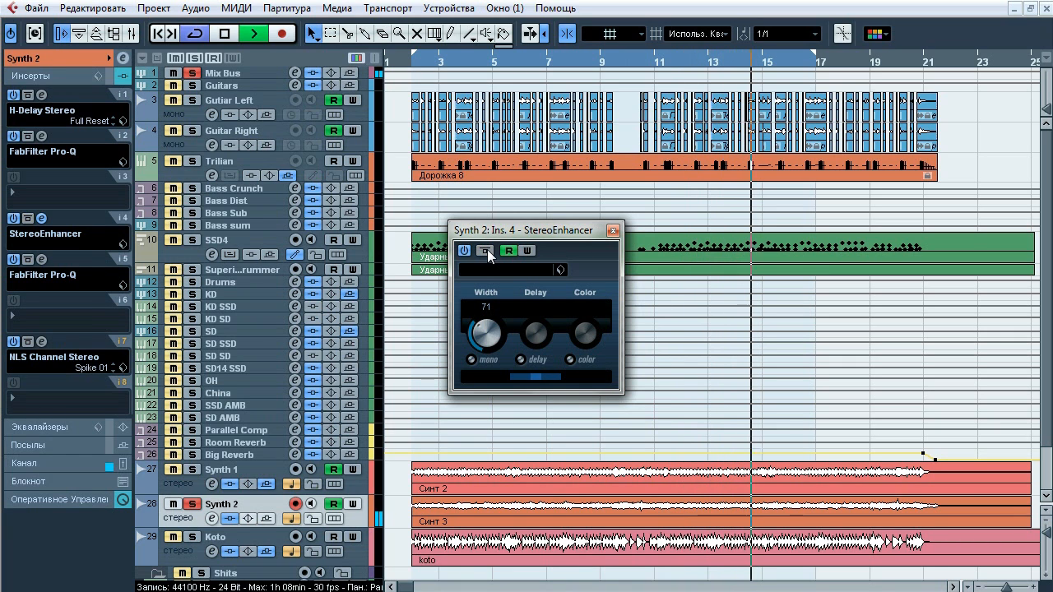
{"action": "key", "text": "space"}
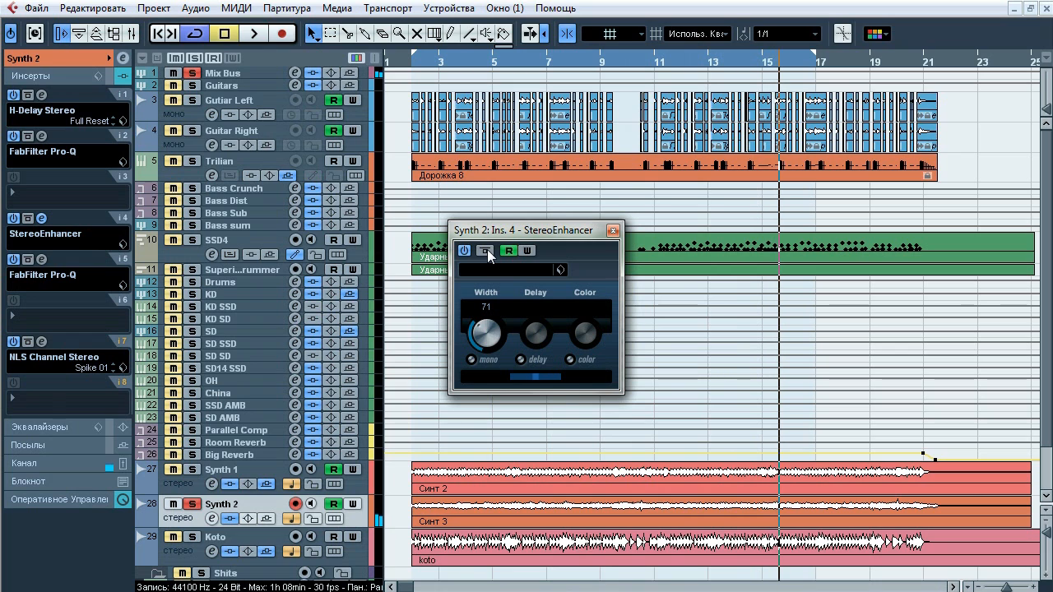
{"action": "left_click", "coordinate": [612, 230]}
- Open Synth 2's FabFilter Pro-Q in insert slot 5 and audition its high-shelf boost, both low-cut bands and the dip individually during playback
{"action": "left_click", "coordinate": [41, 260]}
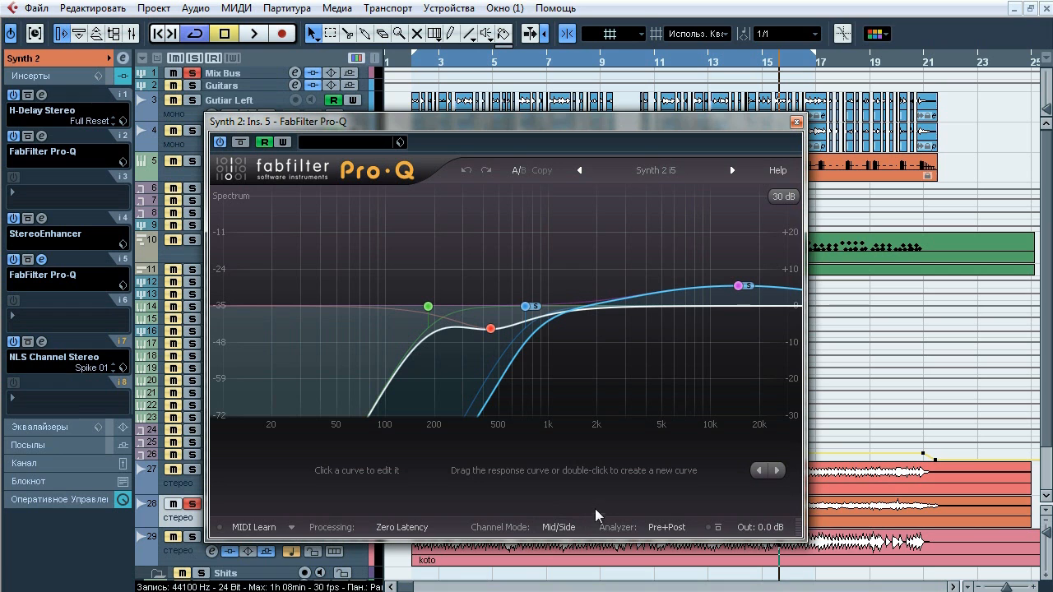
{"action": "key", "text": "space"}
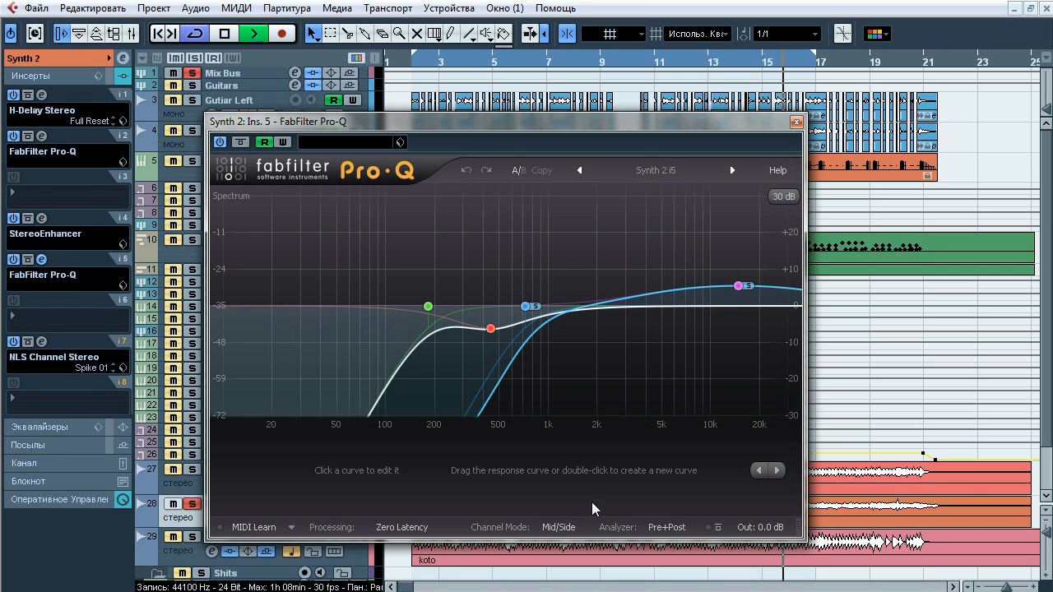
{"action": "left_click", "coordinate": [759, 249]}
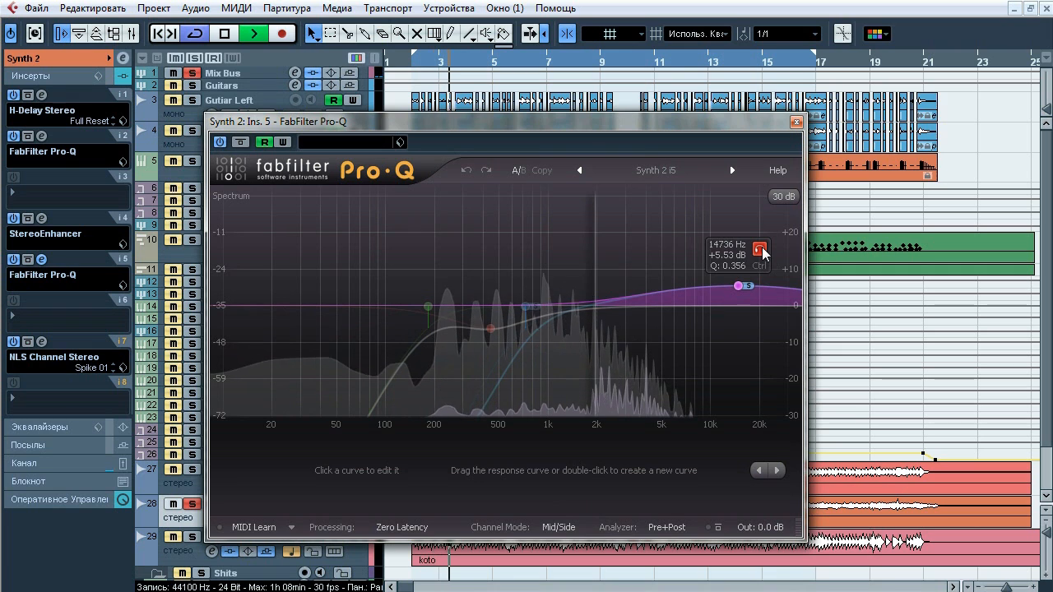
{"action": "left_click", "coordinate": [760, 250]}
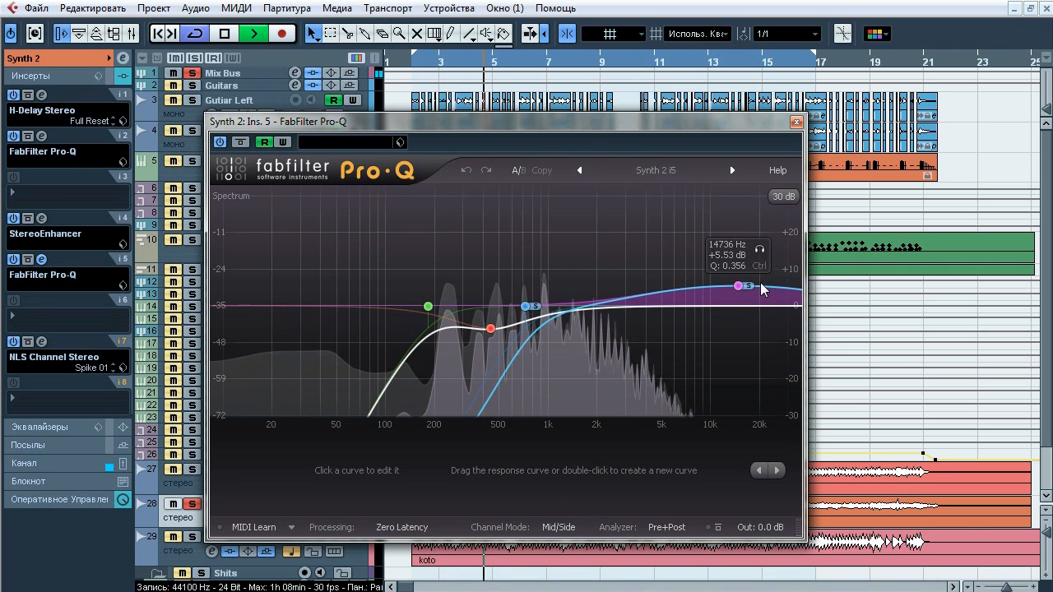
{"action": "left_click", "coordinate": [540, 308]}
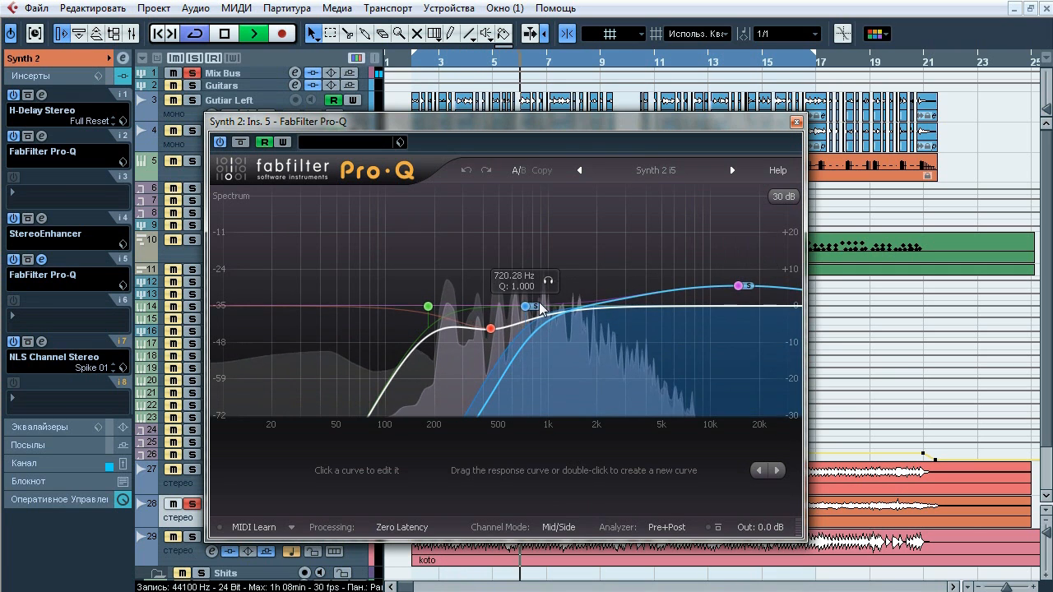
{"action": "left_click", "coordinate": [548, 281]}
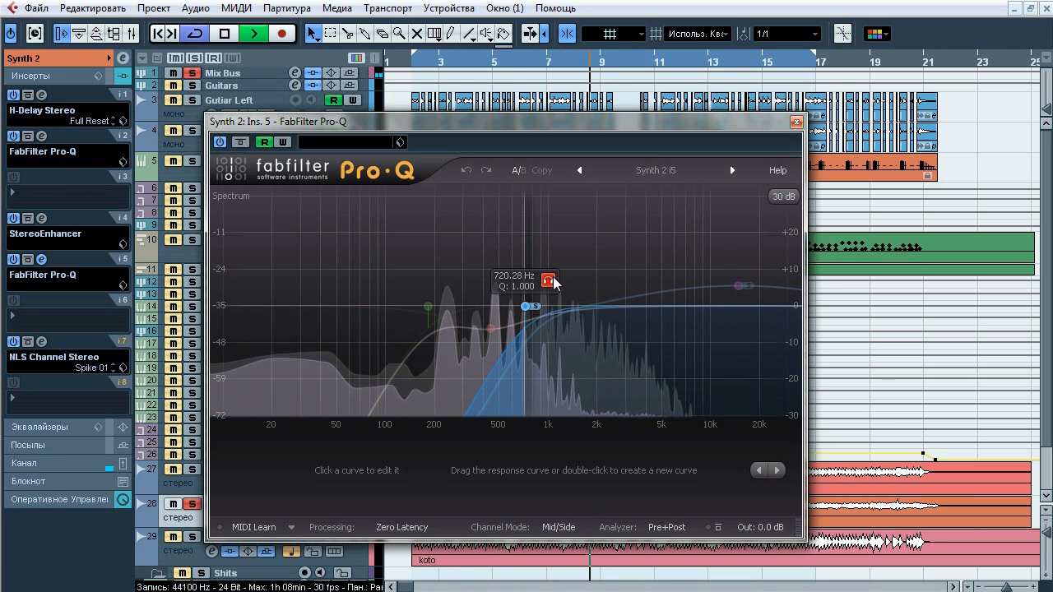
{"action": "left_click", "coordinate": [549, 281]}
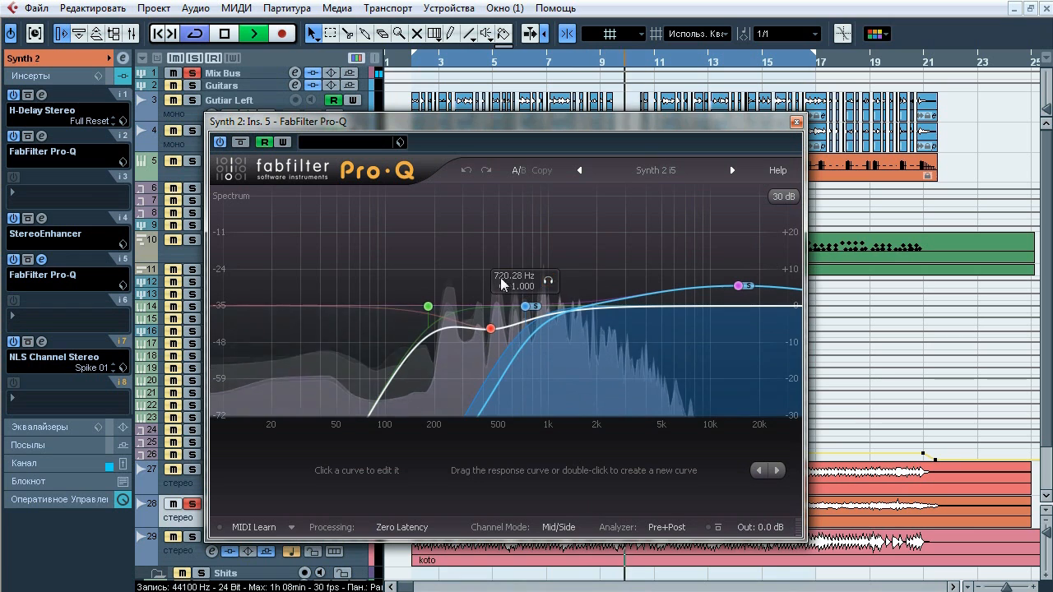
{"action": "left_click", "coordinate": [513, 353]}
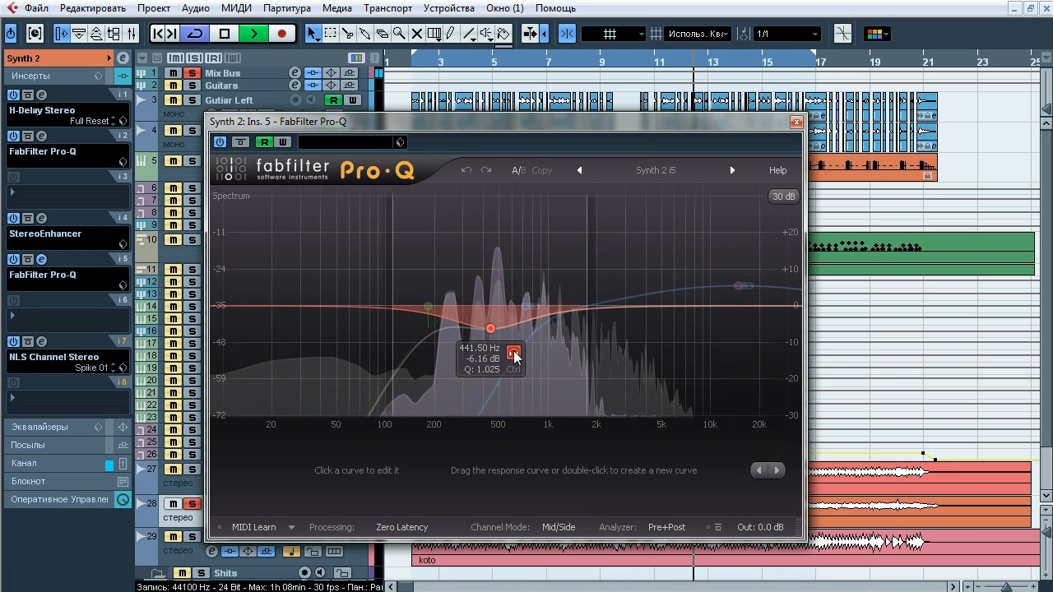
{"action": "left_click", "coordinate": [452, 281]}
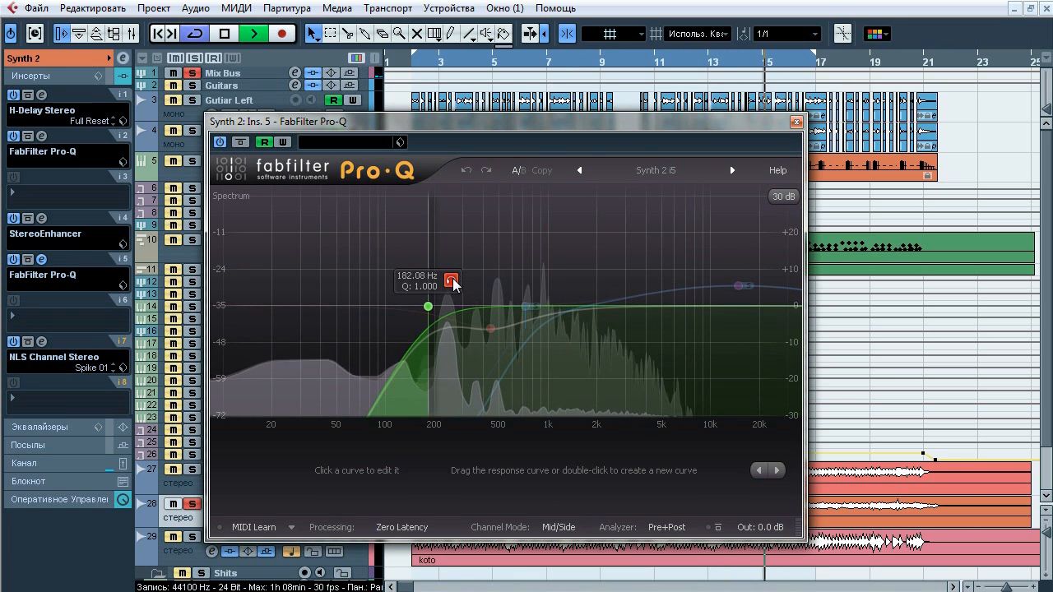
{"action": "left_click", "coordinate": [452, 282]}
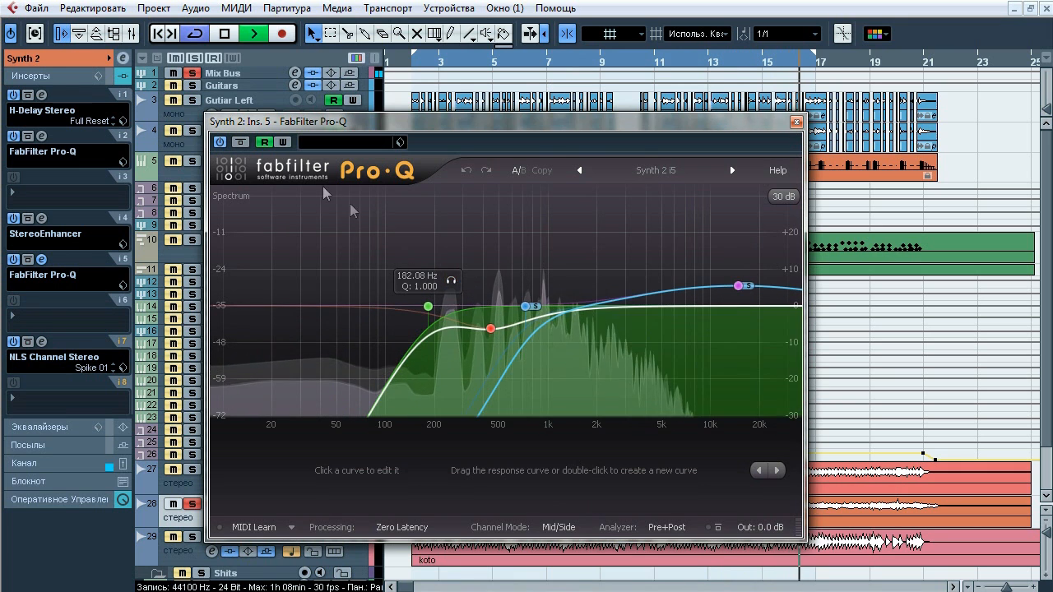
- Compare Synth 2 with the slot 5 Pro-Q bypassed and active, stop playback and close the equalizer window
{"action": "left_click", "coordinate": [241, 142]}
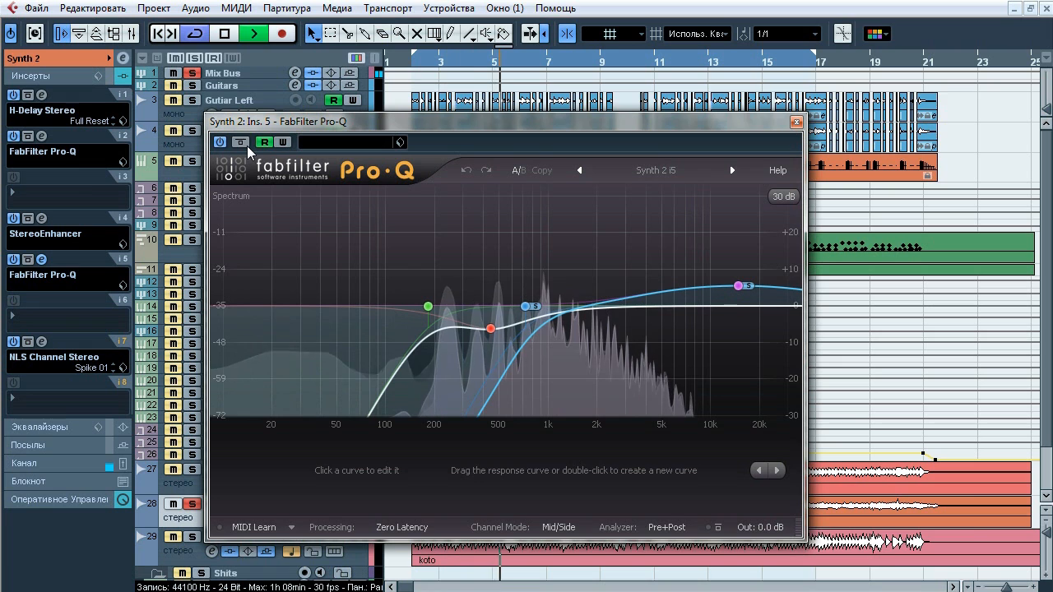
{"action": "left_click", "coordinate": [247, 147]}
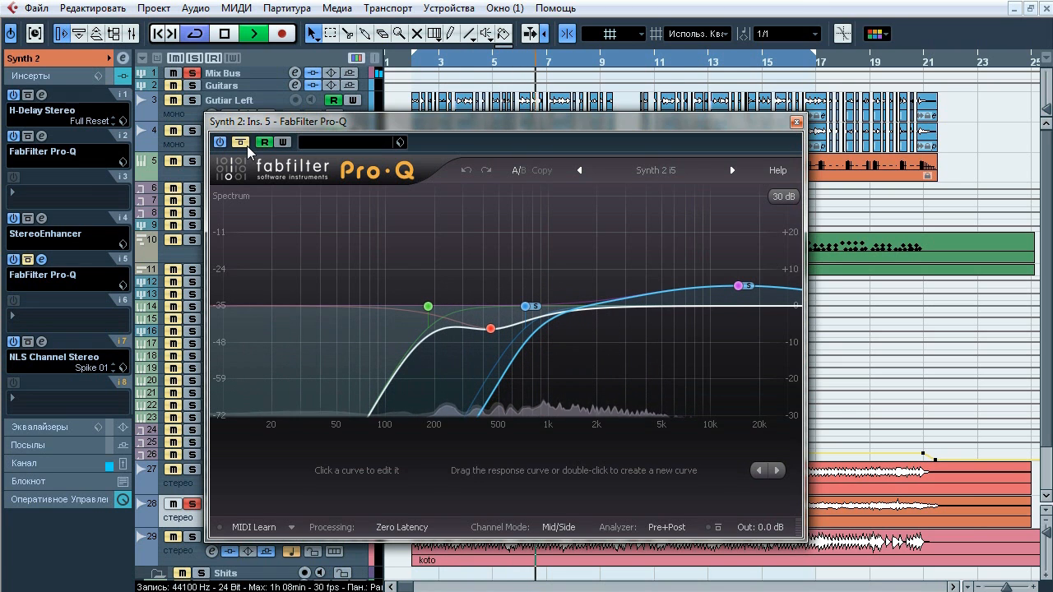
{"action": "left_click", "coordinate": [242, 143]}
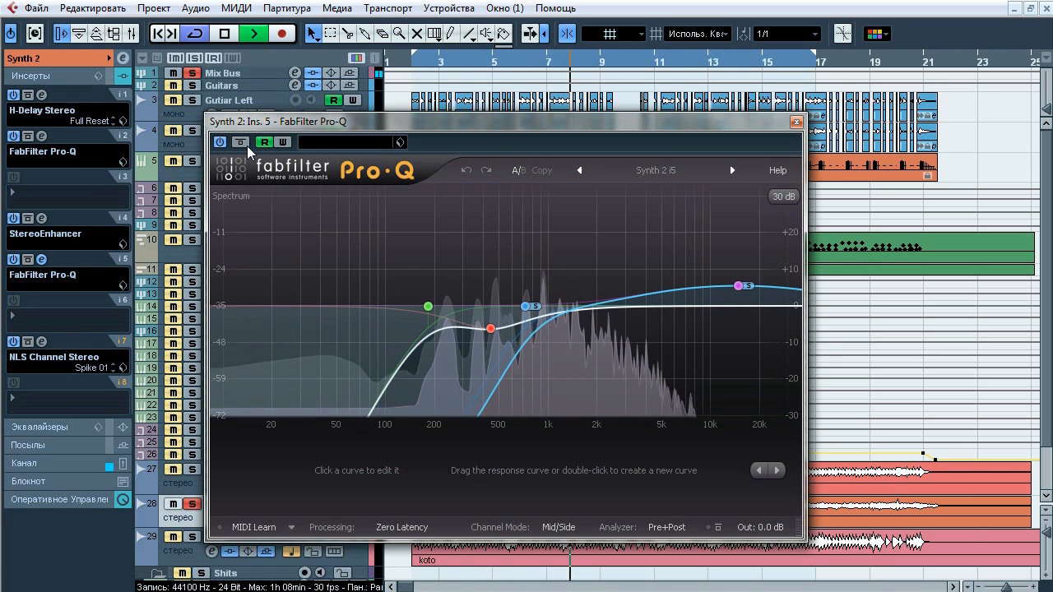
{"action": "key", "text": "space"}
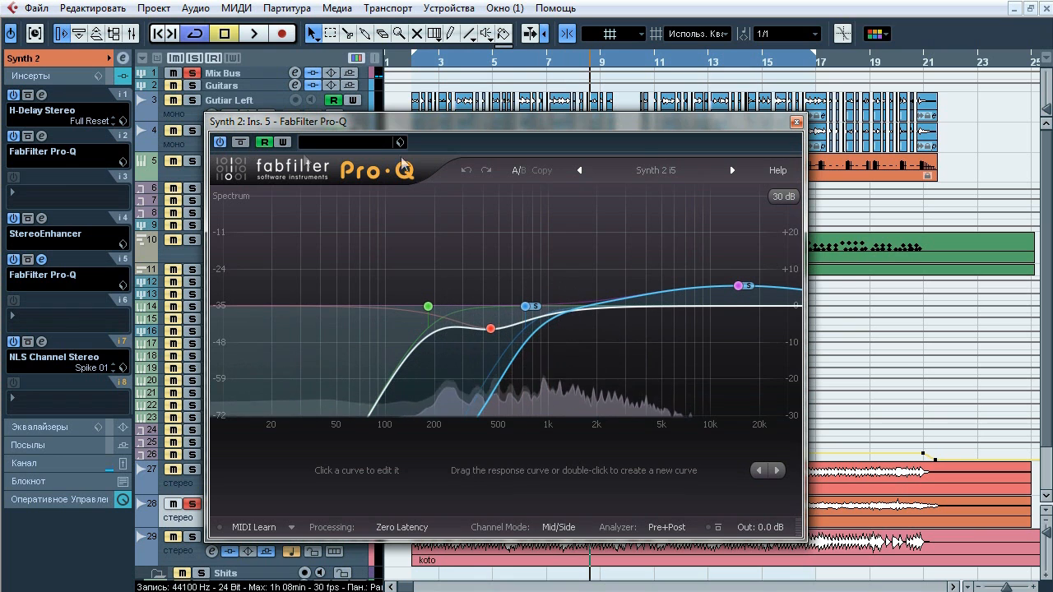
{"action": "left_click", "coordinate": [795, 122]}
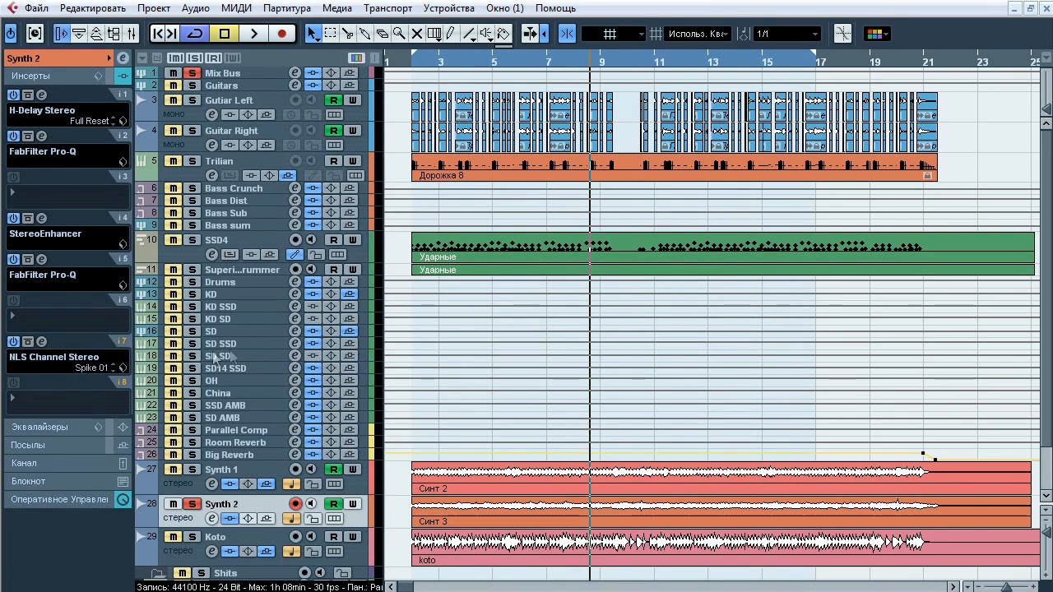
- Open Synth 2's NLS Channel Stereo and compare the track with it bypassed and active during playback
{"action": "left_click", "coordinate": [41, 341]}
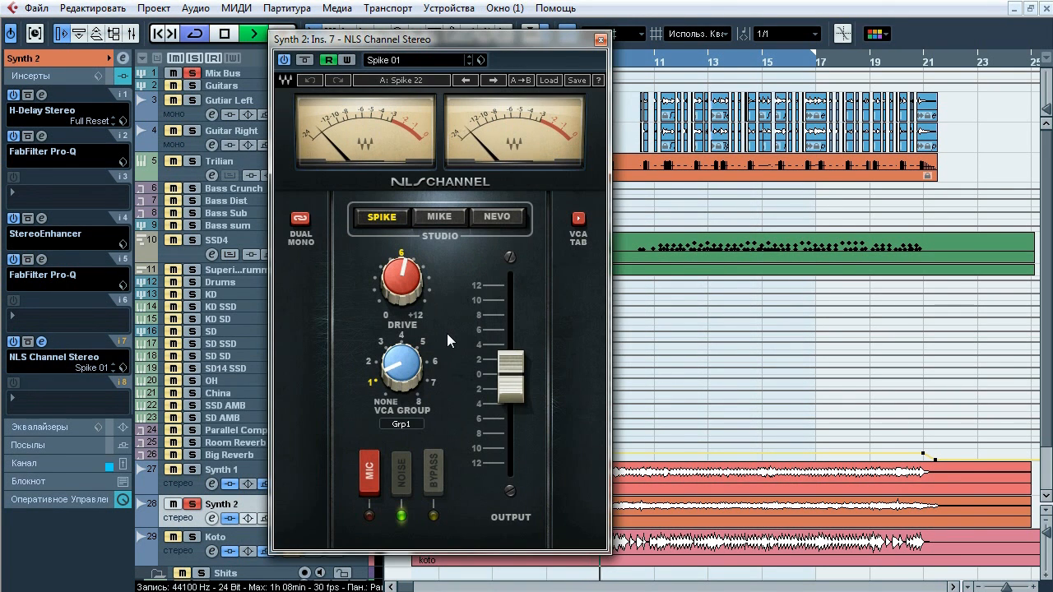
{"action": "left_click", "coordinate": [306, 60]}
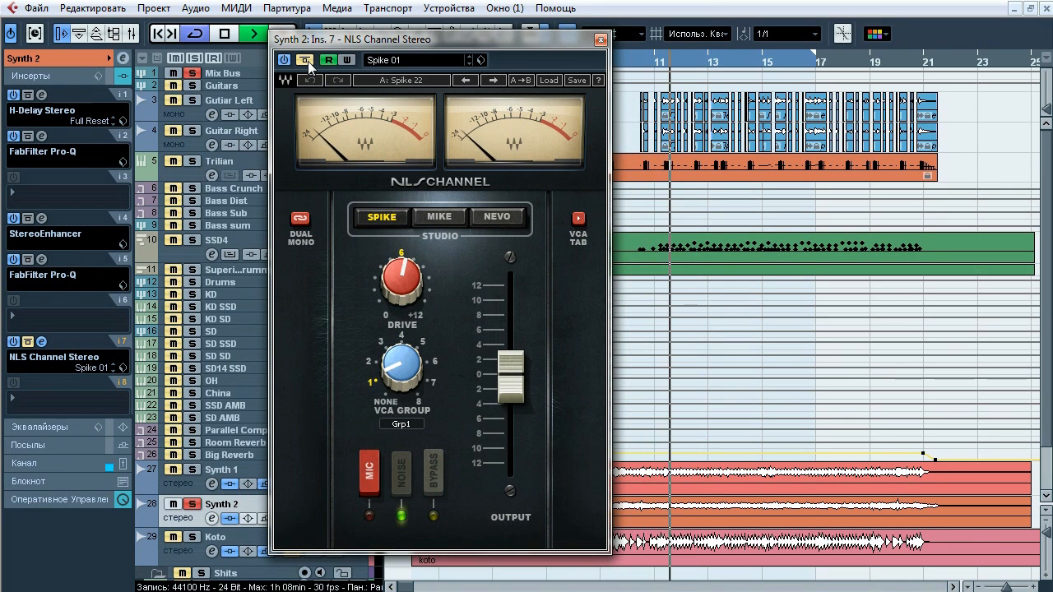
{"action": "left_click", "coordinate": [306, 60]}
{"action": "left_click", "coordinate": [306, 60]}
{"action": "left_click", "coordinate": [306, 60]}
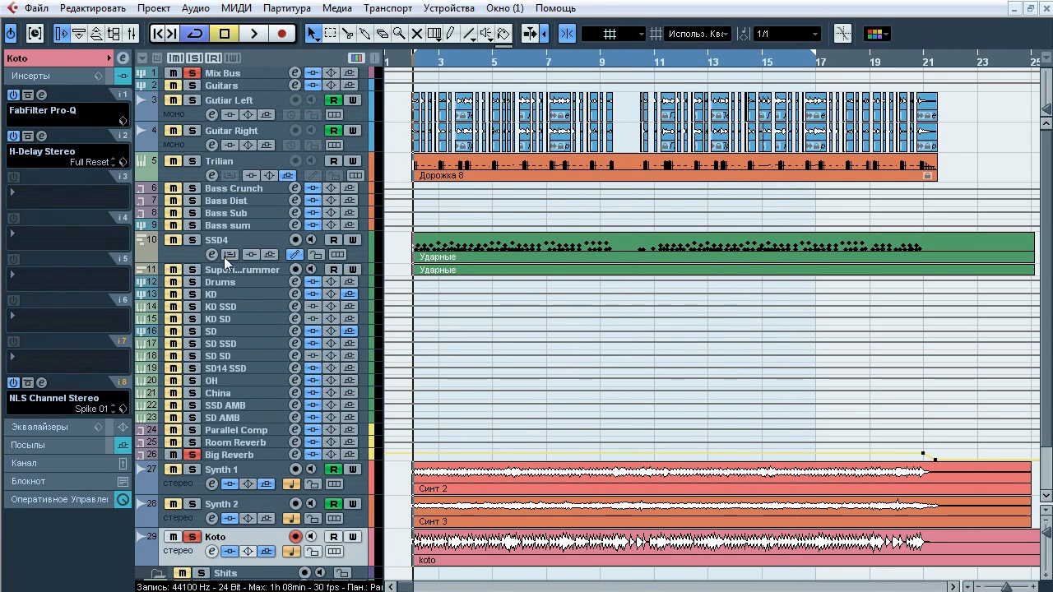
- Listen to the soloed Koto track, open its FabFilter Pro-Q in insert slot 1 and audition the midrange dip alone
{"action": "left_click", "coordinate": [255, 34]}
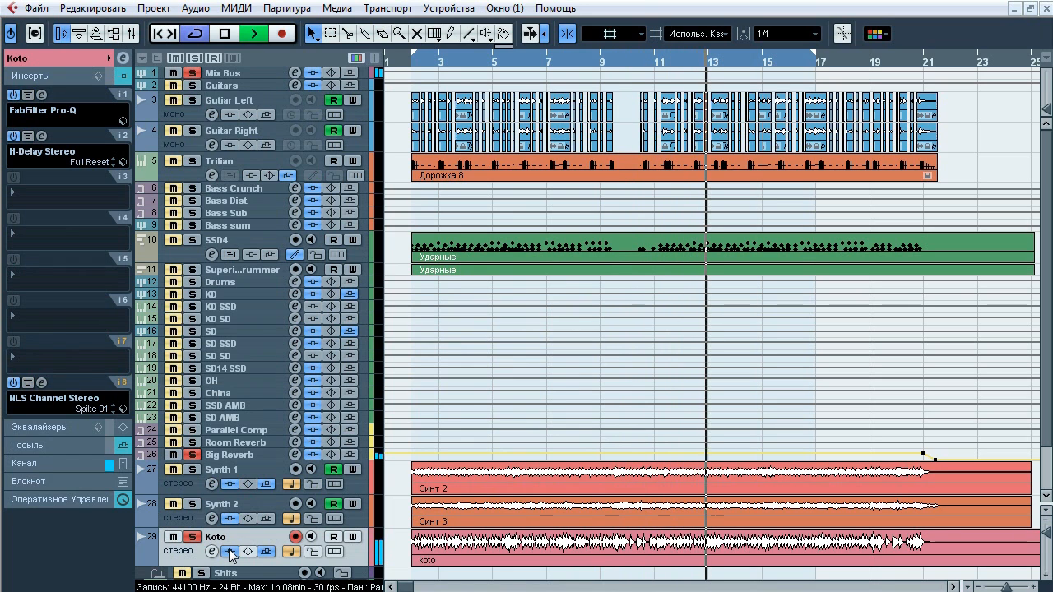
{"action": "key", "text": "space"}
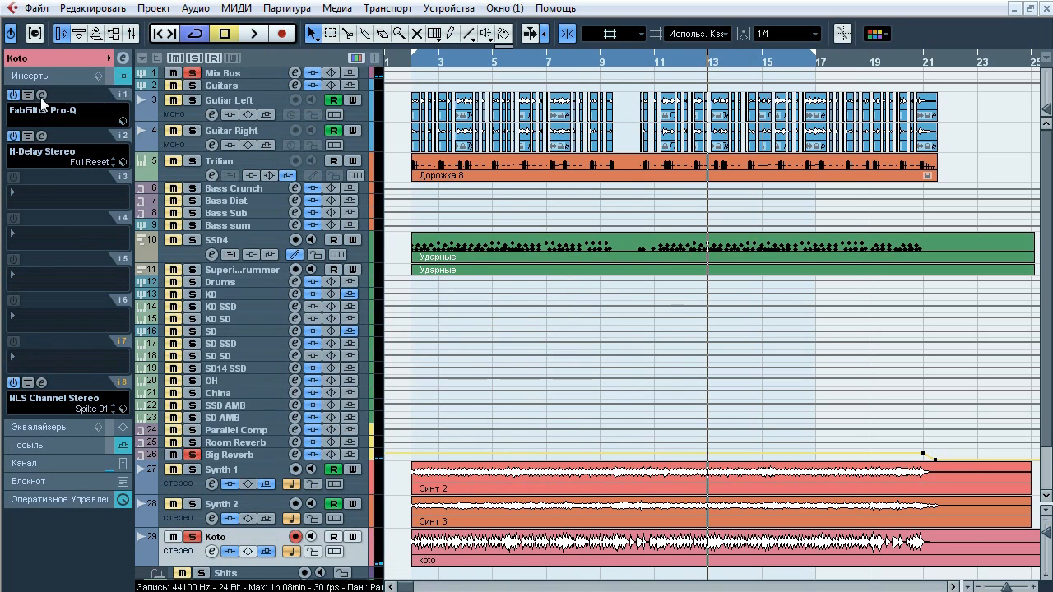
{"action": "left_click", "coordinate": [41, 95]}
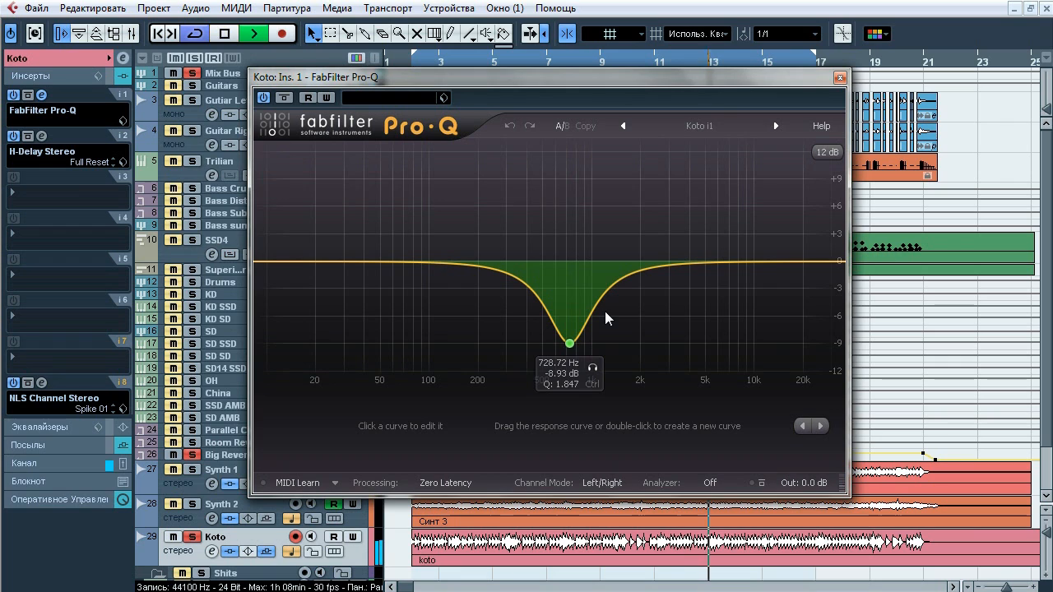
{"action": "left_click", "coordinate": [593, 368]}
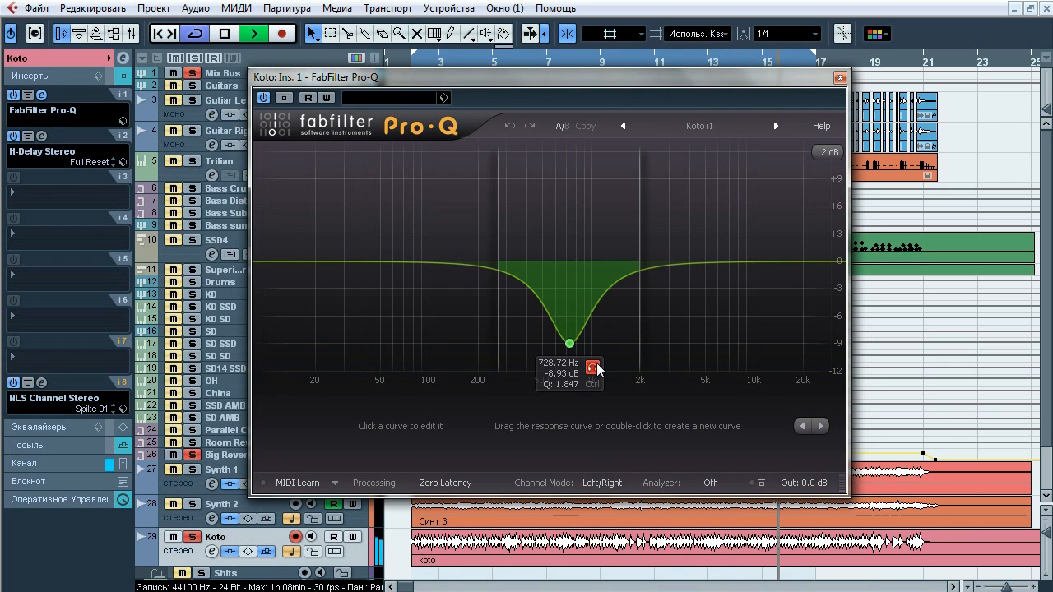
{"action": "left_click", "coordinate": [593, 368]}
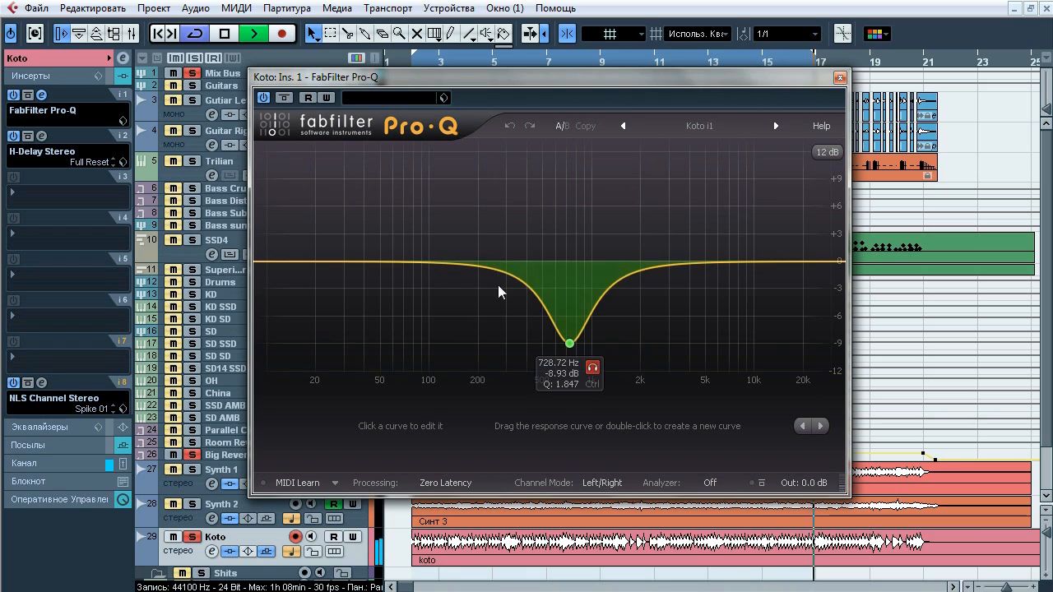
- Check the Koto track against its Pro-Q's bypass, stop playback and close the equalizer window
{"action": "left_click", "coordinate": [284, 97]}
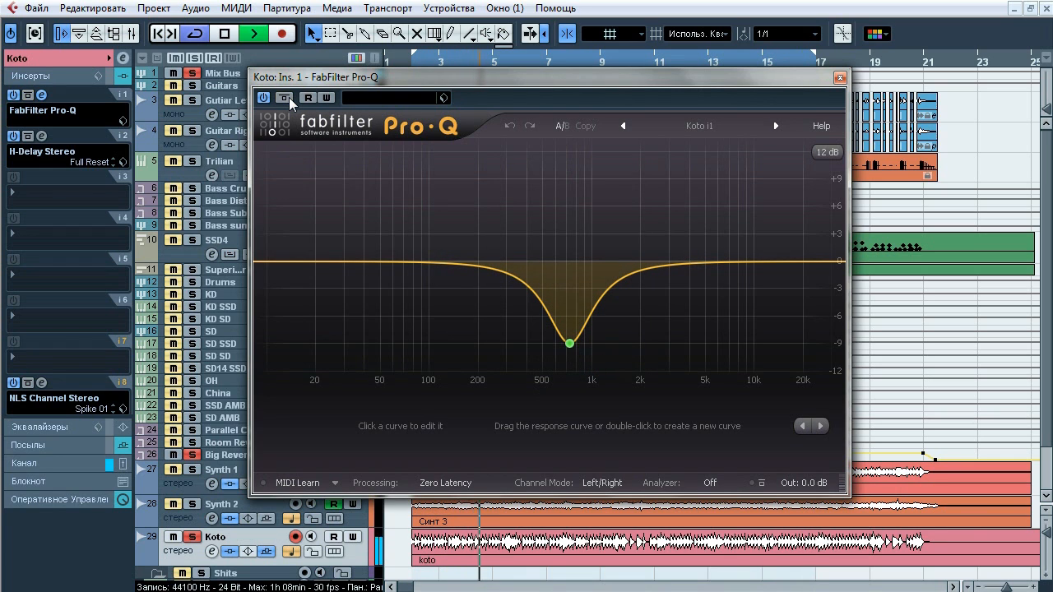
{"action": "key", "text": "space"}
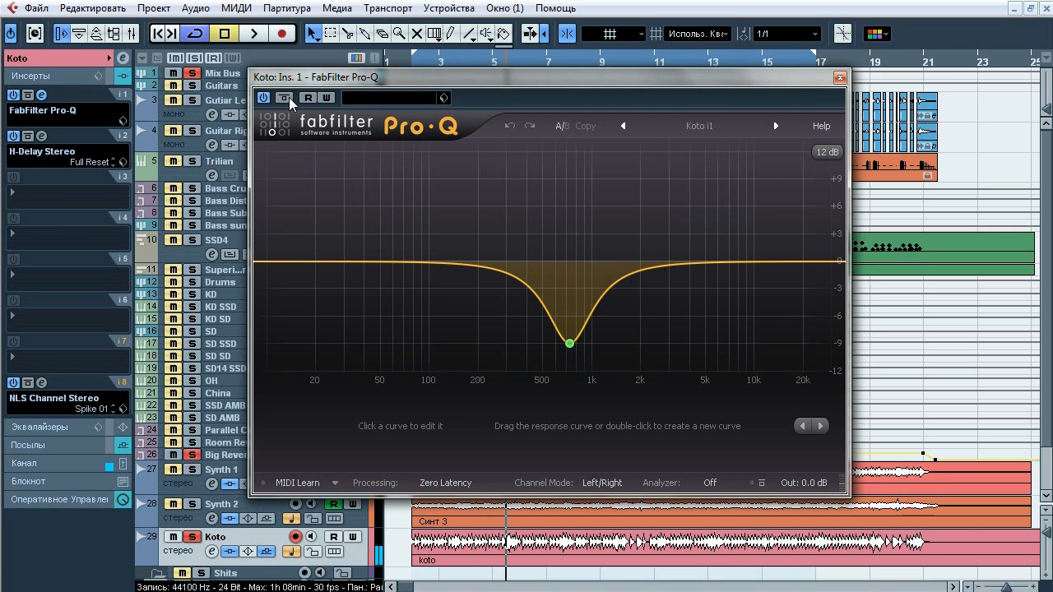
{"action": "left_click", "coordinate": [839, 77]}
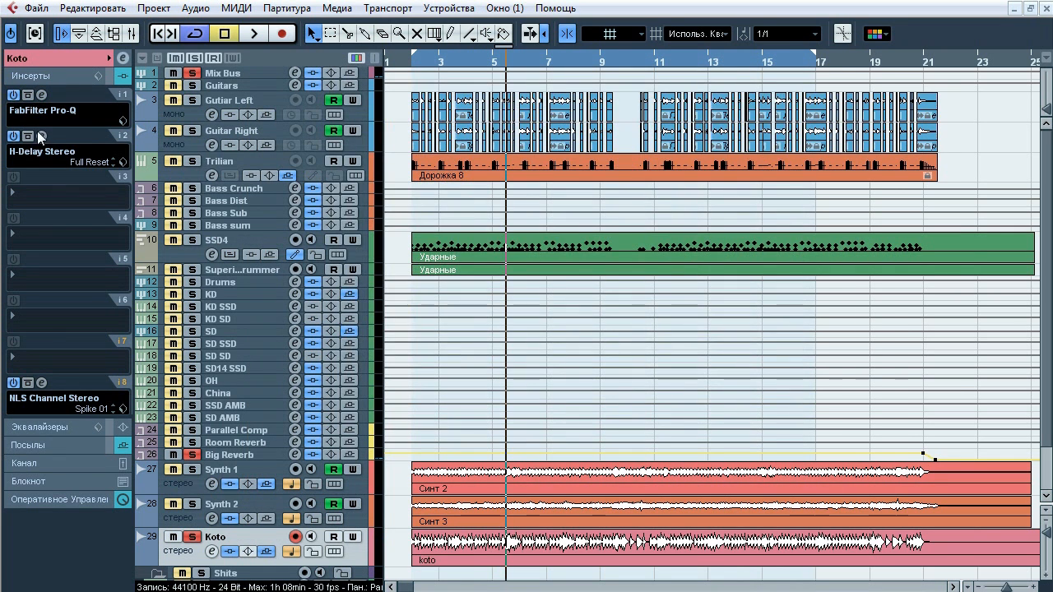
- Open Koto's H-Delay Stereo, compare the track with the ping-pong delay bypassed and active during playback, stop playback and close its window
{"action": "left_click", "coordinate": [41, 135]}
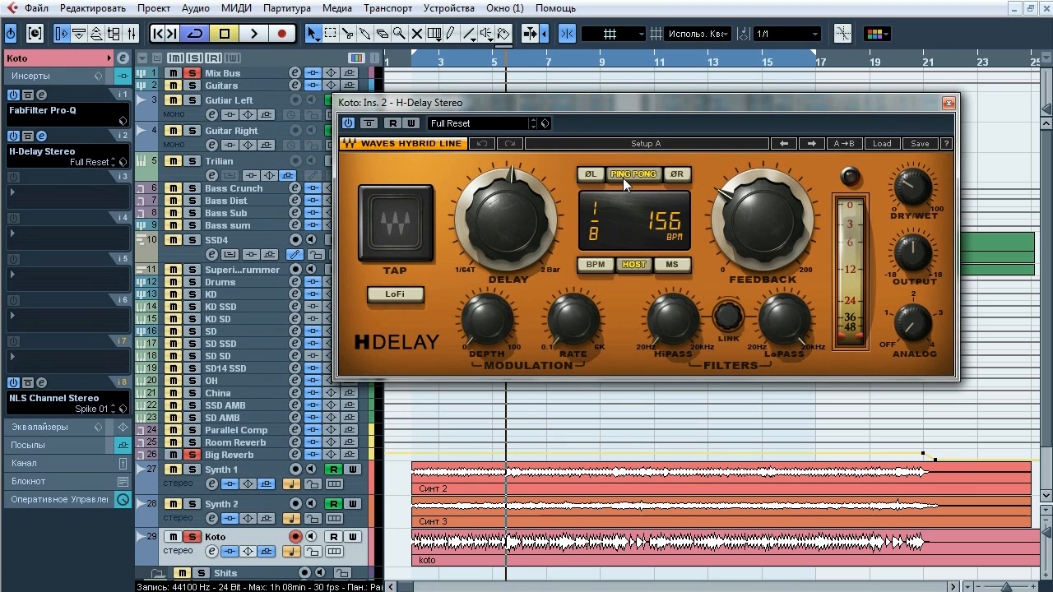
{"action": "key", "text": "space"}
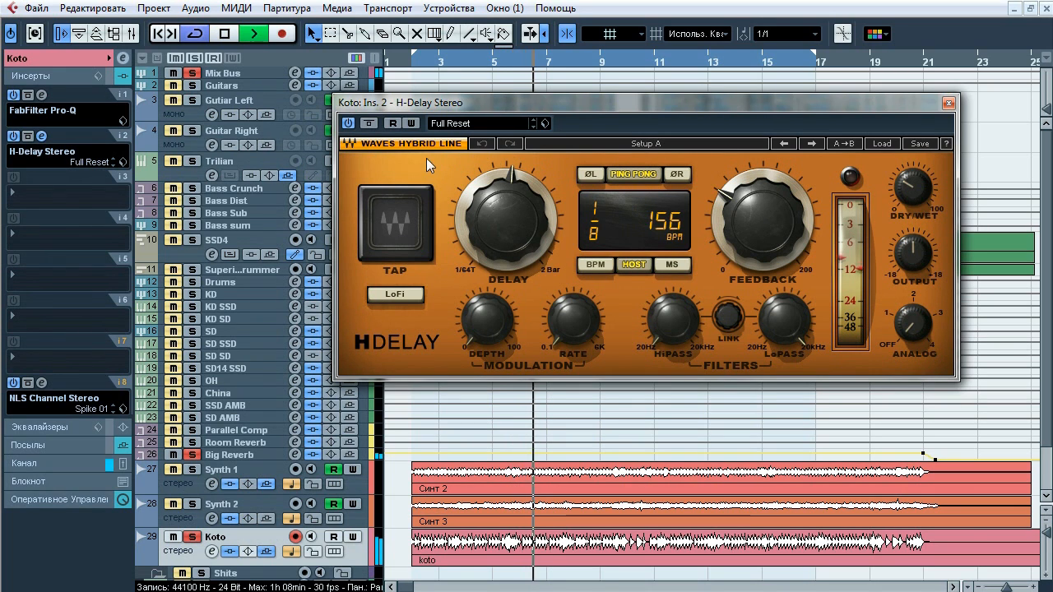
{"action": "left_click", "coordinate": [369, 124]}
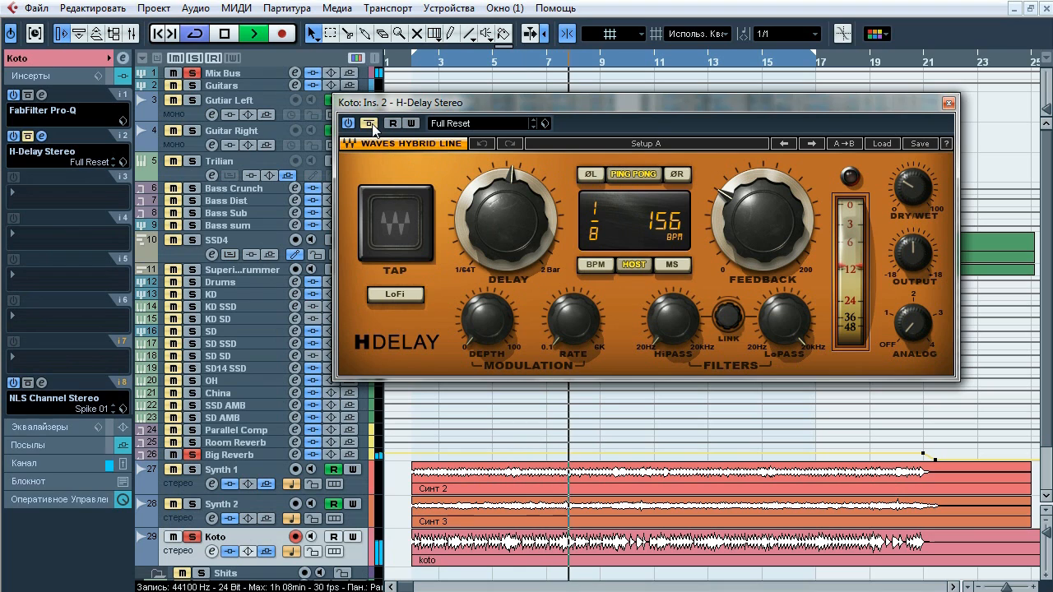
{"action": "left_click", "coordinate": [369, 124]}
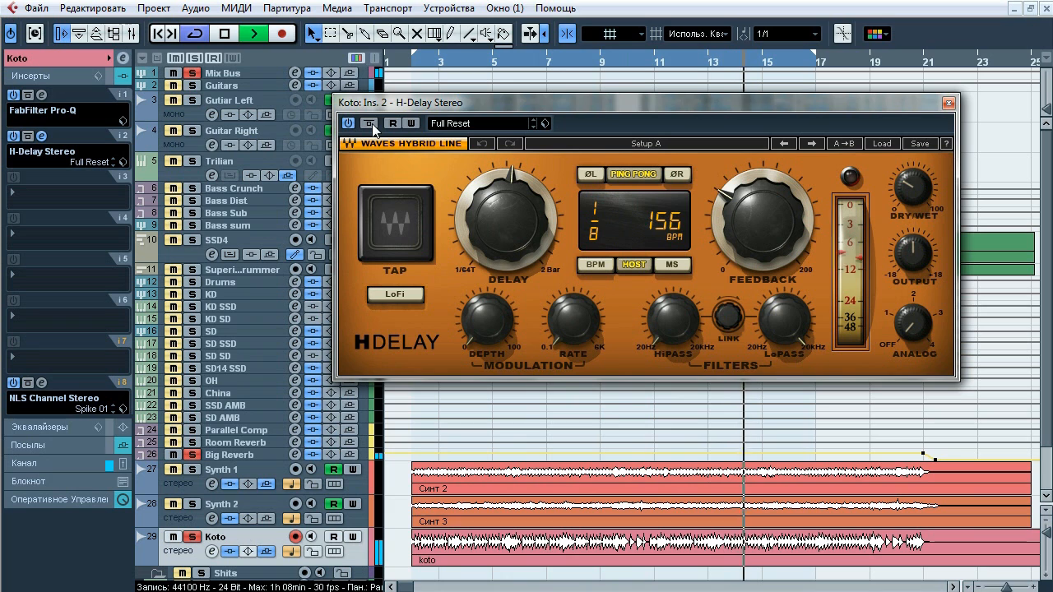
{"action": "key", "text": "space"}
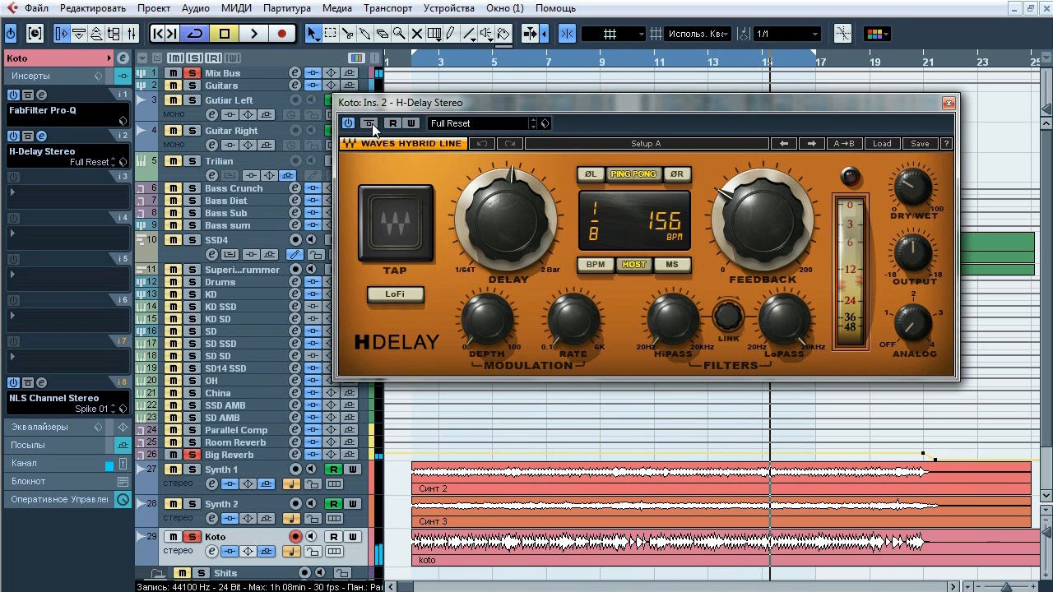
{"action": "left_click", "coordinate": [948, 103]}
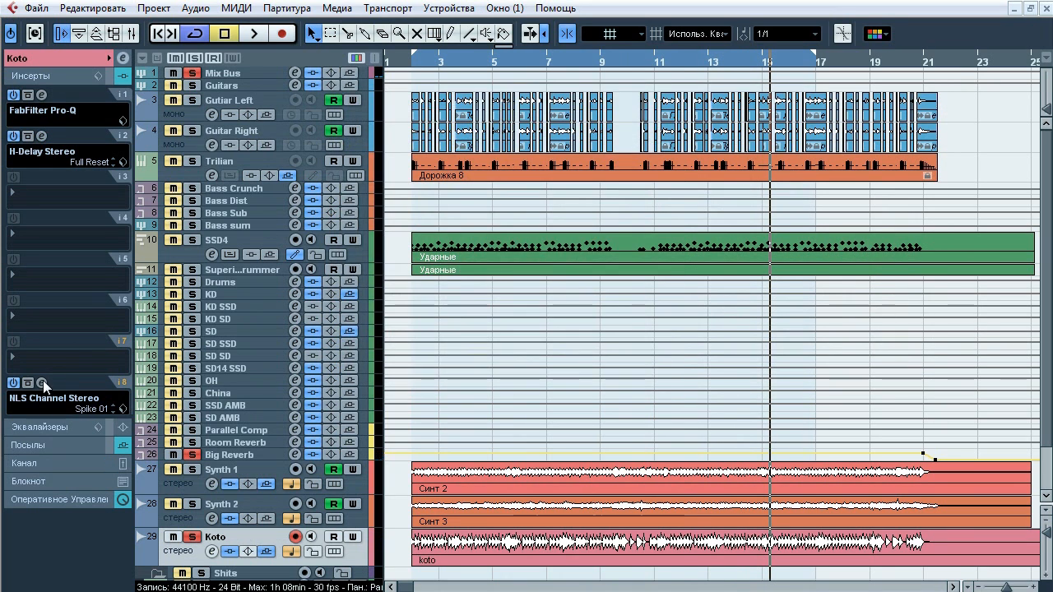
- Open Koto's NLS Channel Stereo, compare the track with it bypassed and active during playback, stop playback and close its window
{"action": "left_click", "coordinate": [42, 383]}
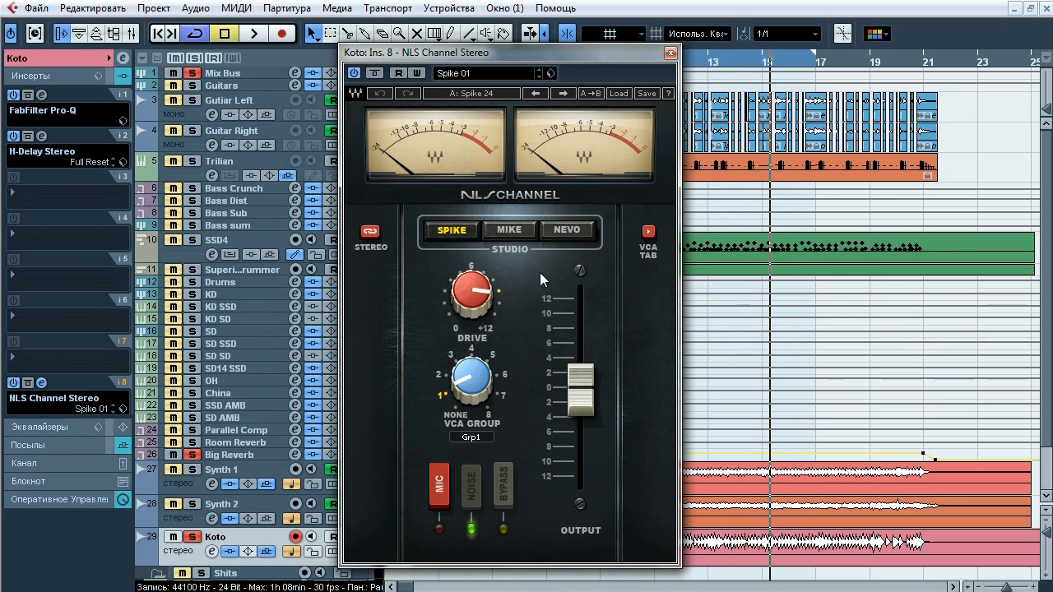
{"action": "key", "text": "space"}
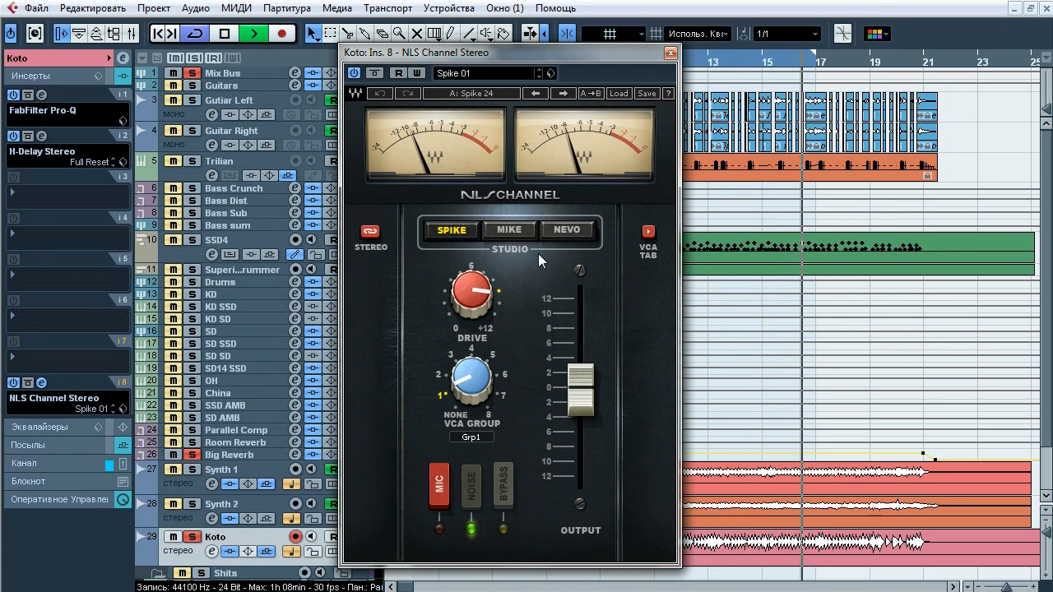
{"action": "left_click", "coordinate": [377, 73]}
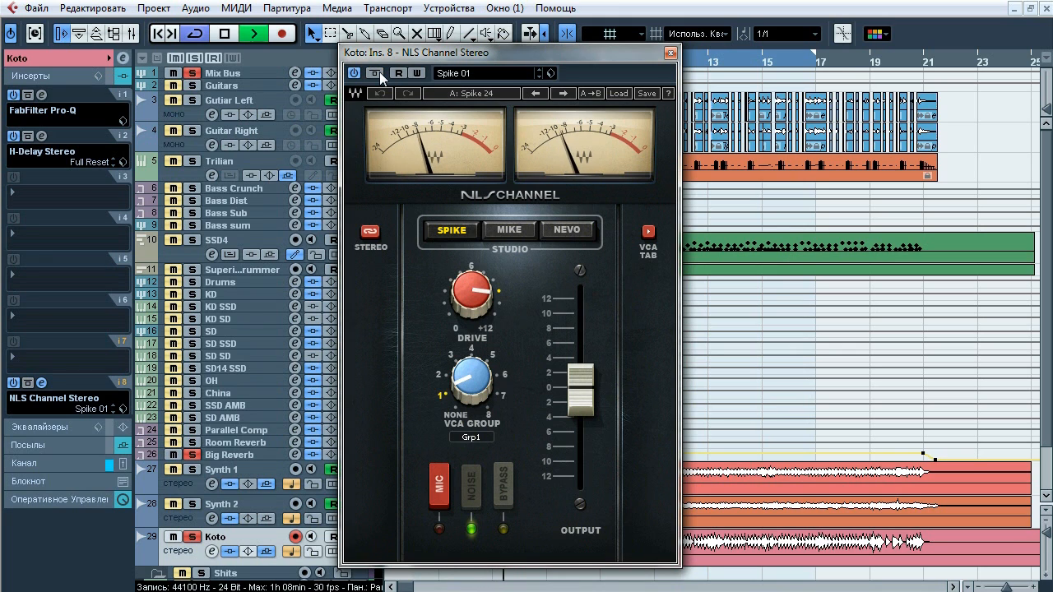
{"action": "left_click", "coordinate": [379, 72]}
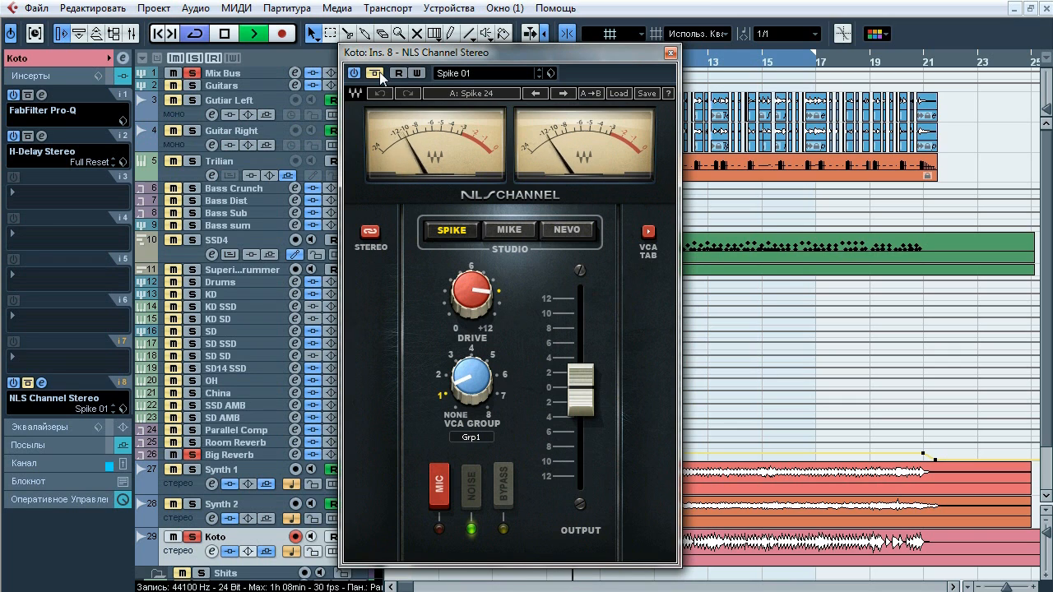
{"action": "left_click", "coordinate": [379, 72]}
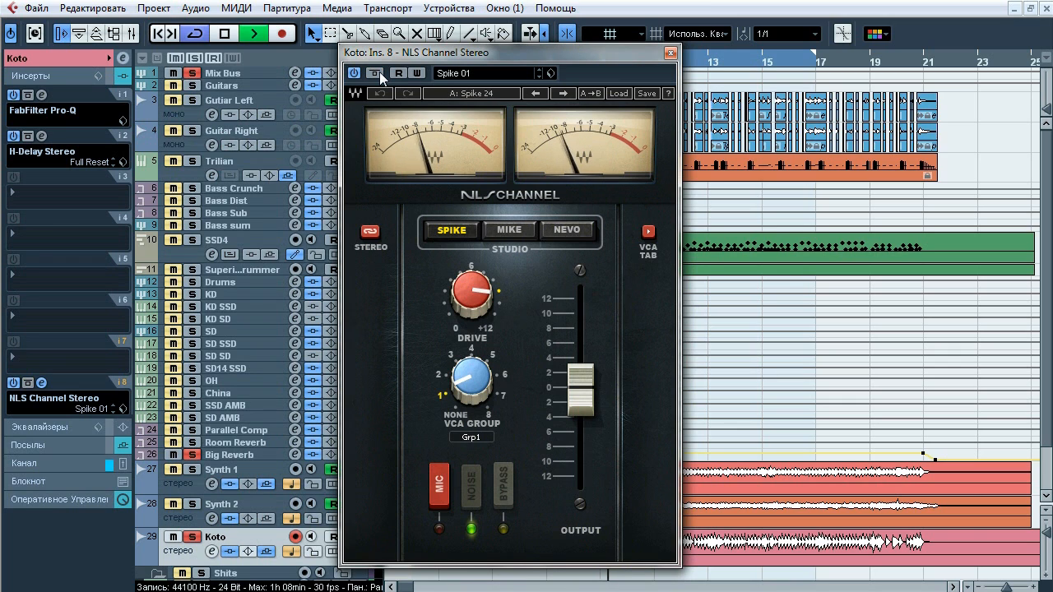
{"action": "key", "text": "space"}
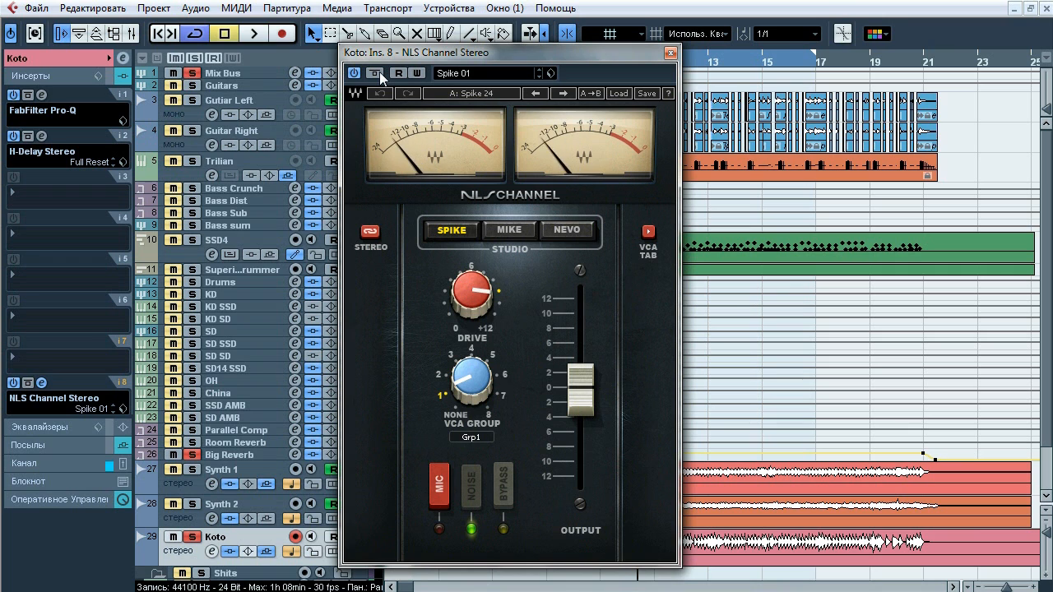
{"action": "left_click", "coordinate": [671, 53]}
- Show the effect sends of Synth 1 and Koto to check their routing to the reverb channels
{"action": "left_click", "coordinate": [222, 487]}
{"action": "left_click", "coordinate": [54, 445]}
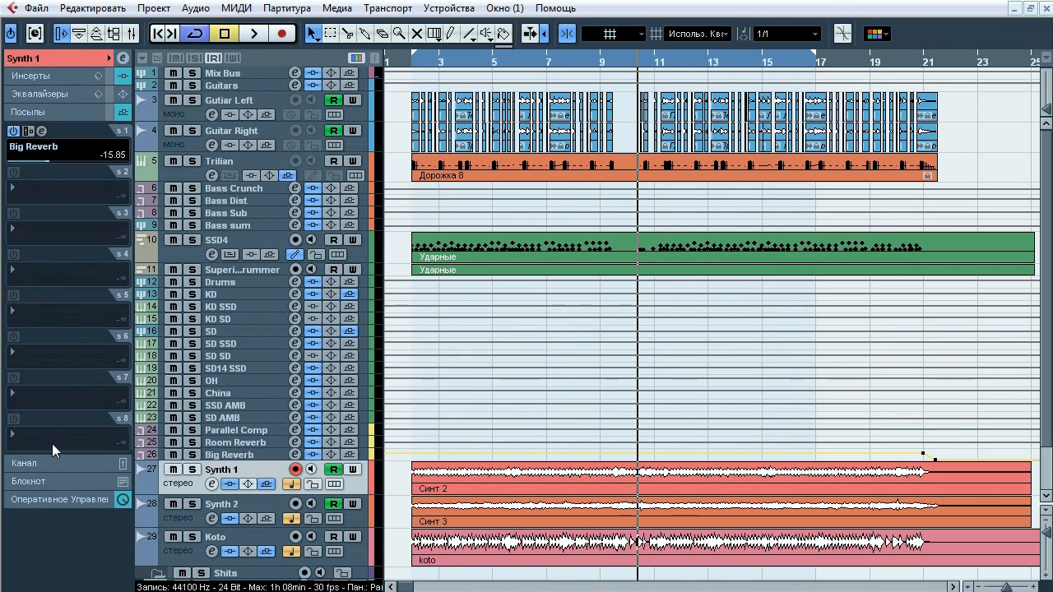
{"action": "left_click", "coordinate": [231, 541]}
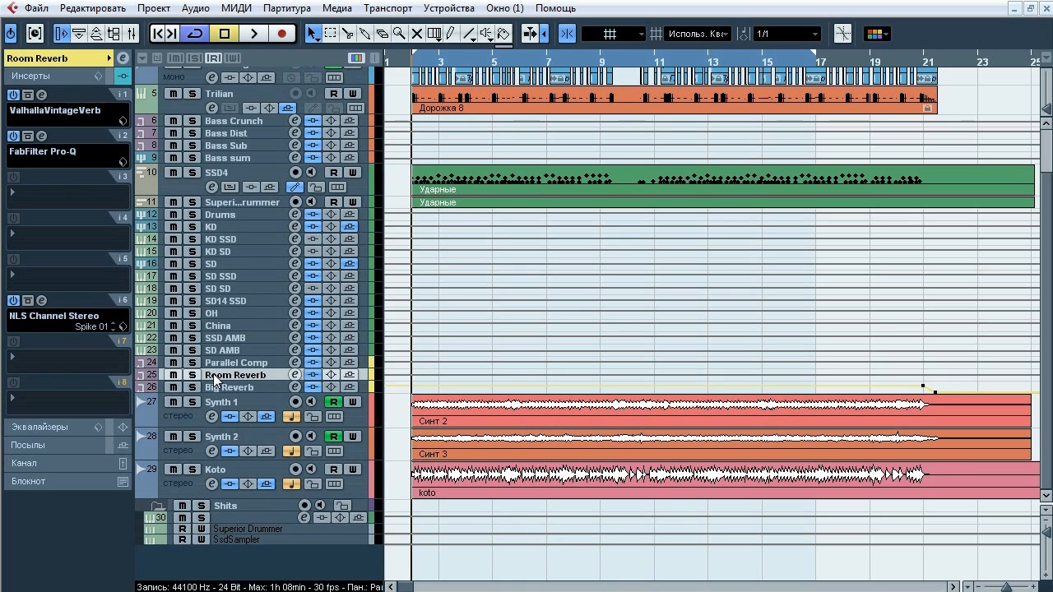
- Solo the Room Reverb channel, listen to its return signal and stop playback
{"action": "left_click", "coordinate": [194, 375]}
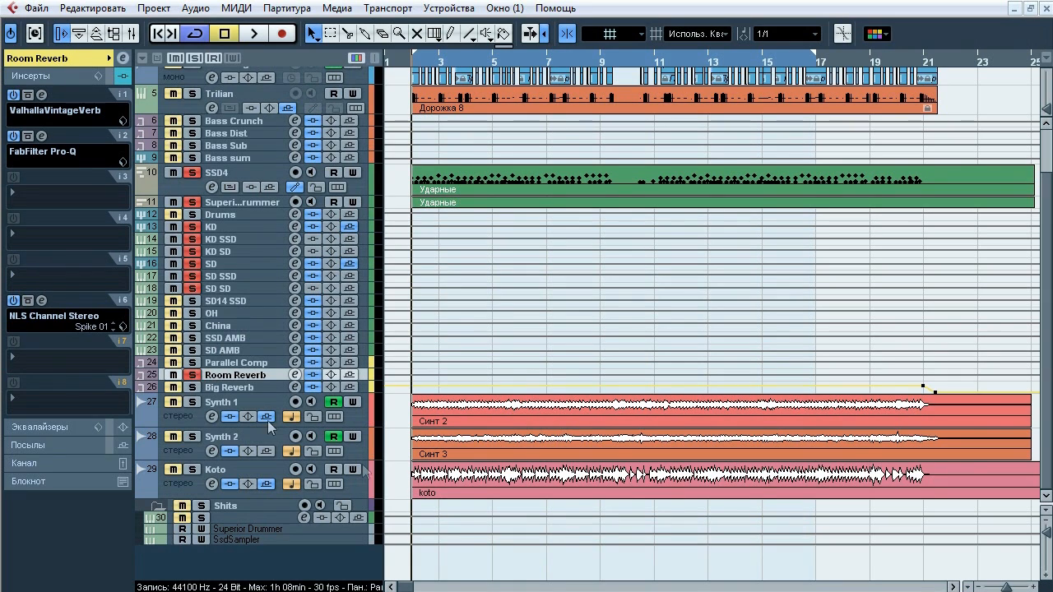
{"action": "key", "text": "space"}
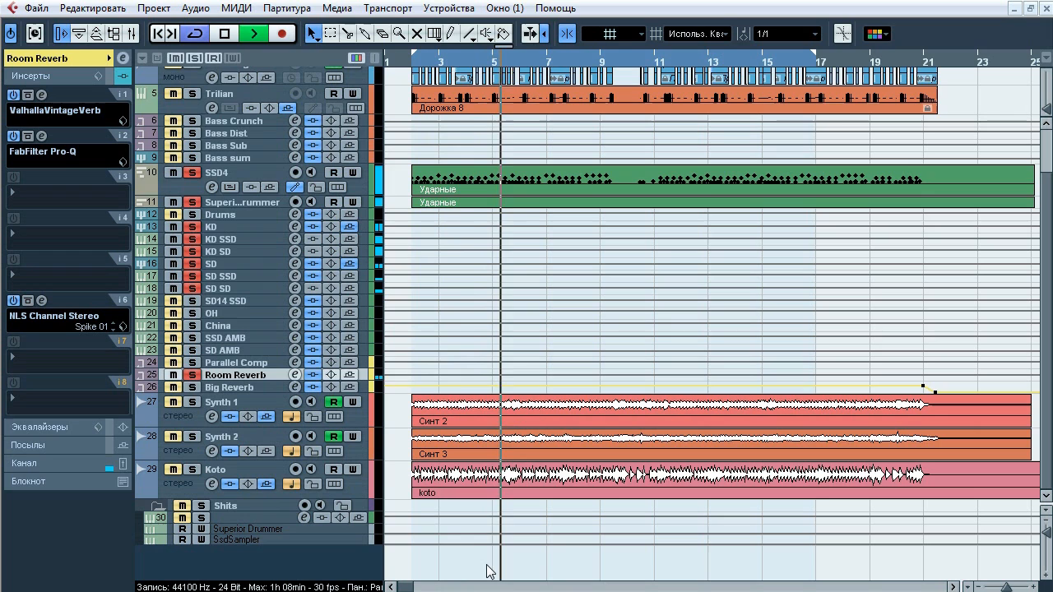
{"action": "key", "text": "space"}
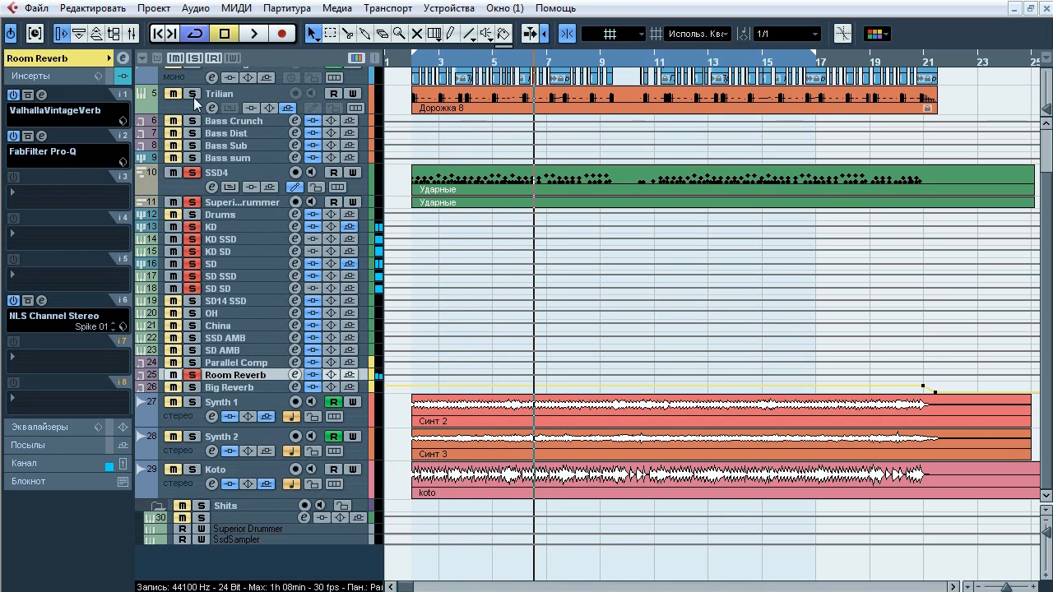
- Clear the solos, solo the Drums group, compare the drums with and without Room Reverb during playback, and stop
{"action": "left_click", "coordinate": [194, 59]}
{"action": "left_click", "coordinate": [194, 216]}
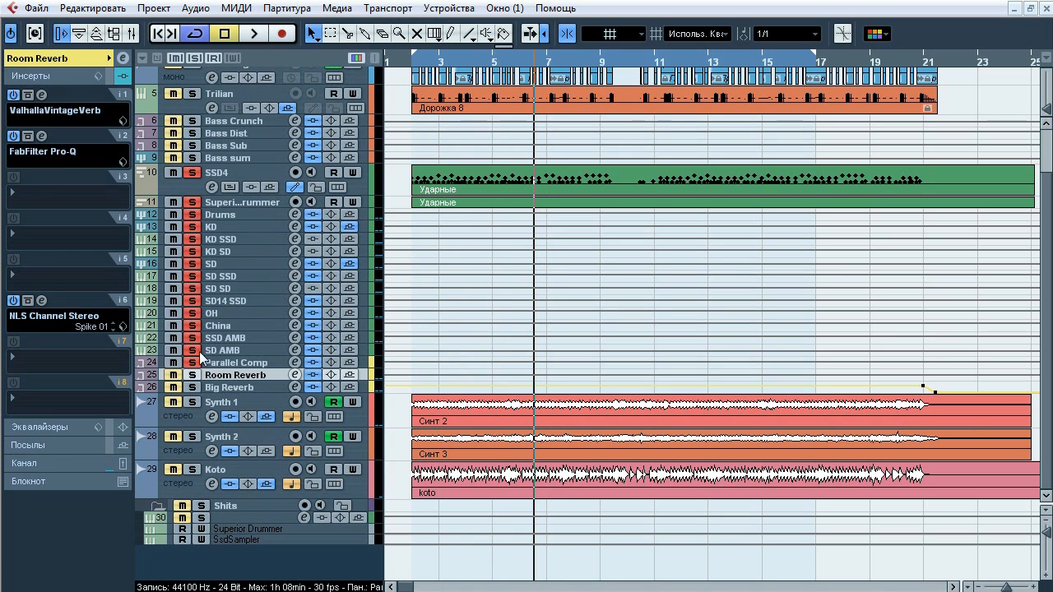
{"action": "key", "text": "space"}
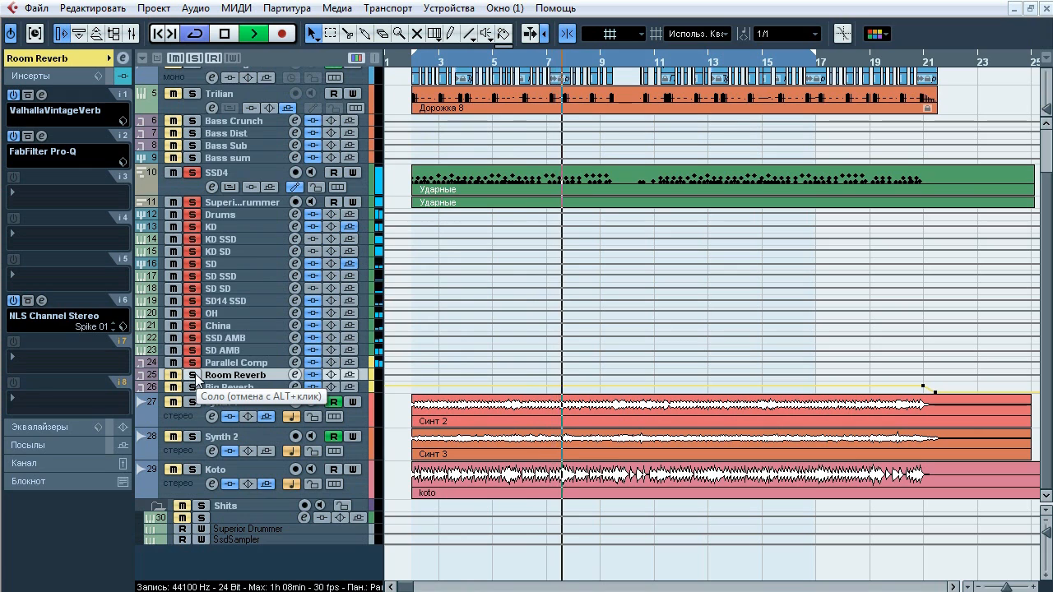
{"action": "left_click", "coordinate": [193, 375]}
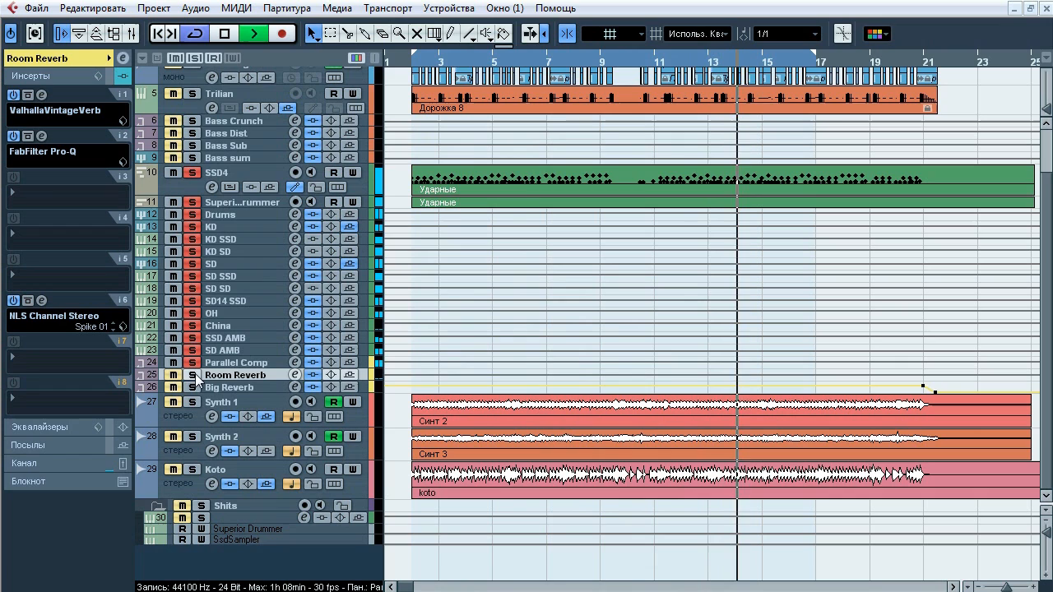
{"action": "key", "text": "space"}
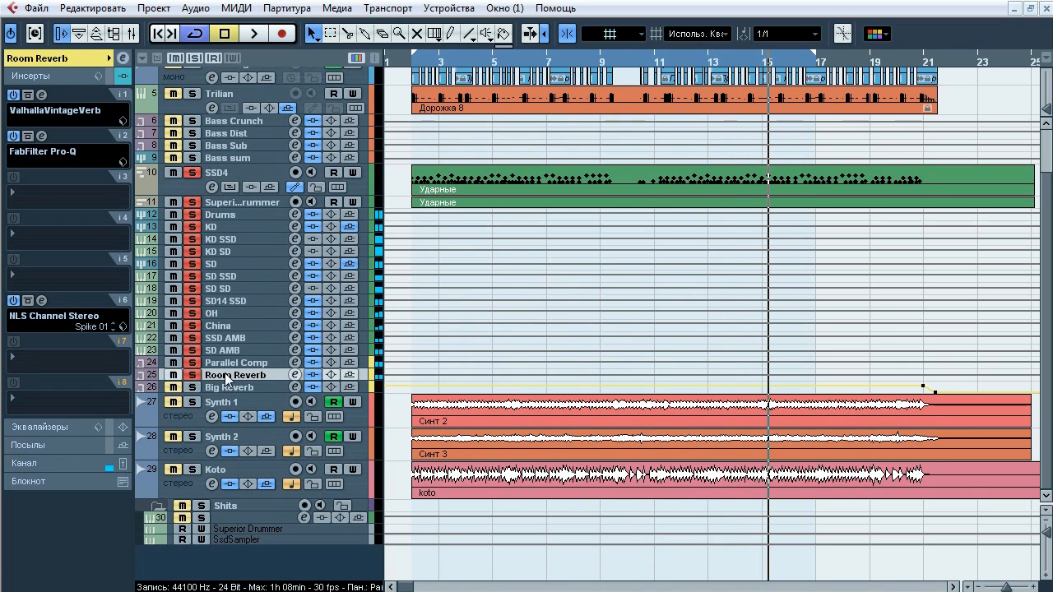
- Solo Room Reverb alone again and view the ValhallaVintageVerb settings in its insert slot 1
{"action": "left_click", "coordinate": [192, 375]}
{"action": "left_click", "coordinate": [193, 375]}
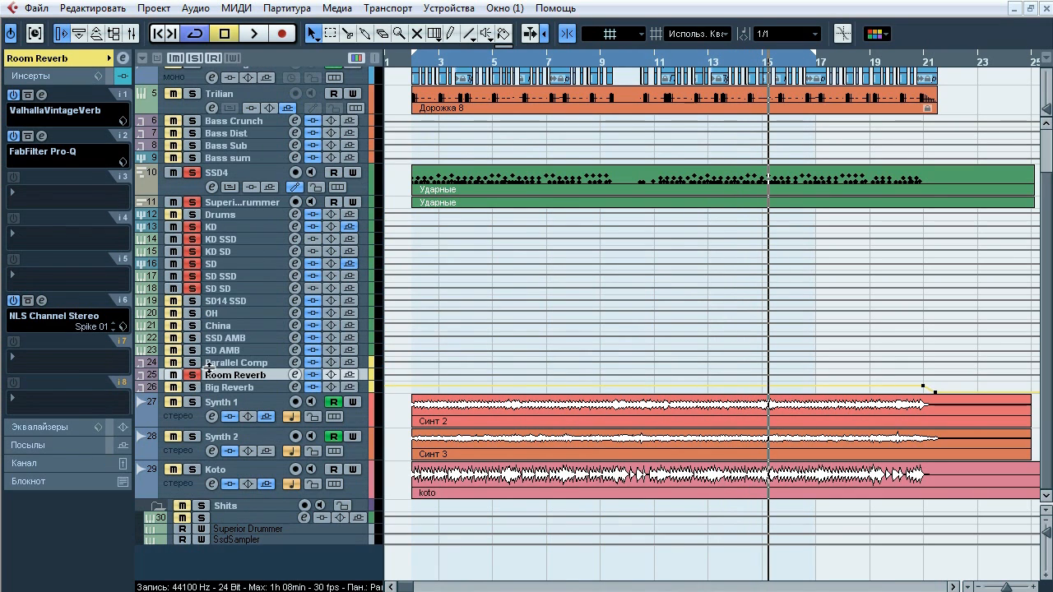
{"action": "left_click", "coordinate": [45, 105]}
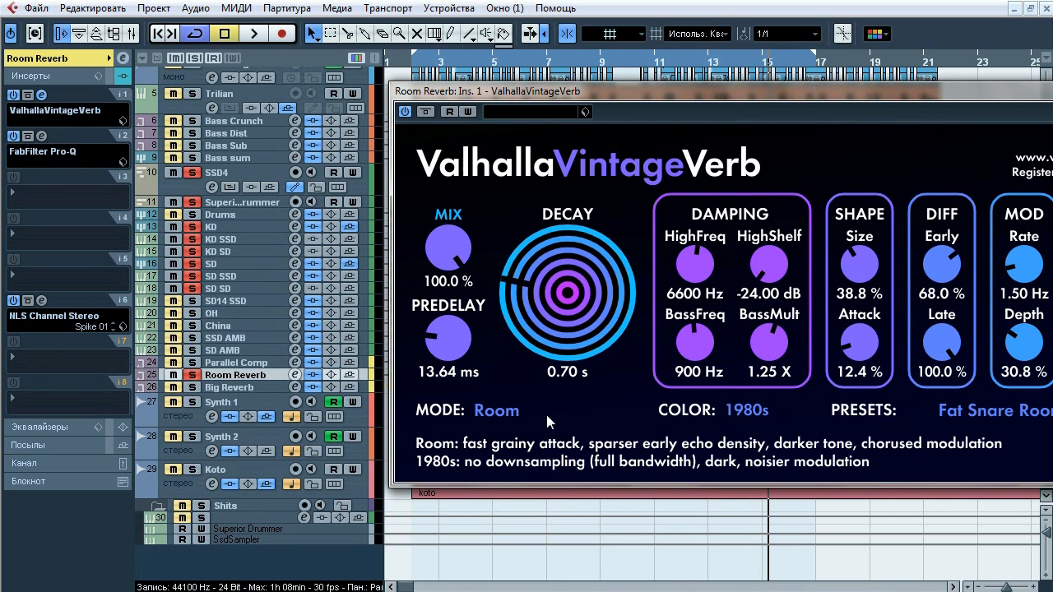
{"action": "left_click", "coordinate": [43, 96]}
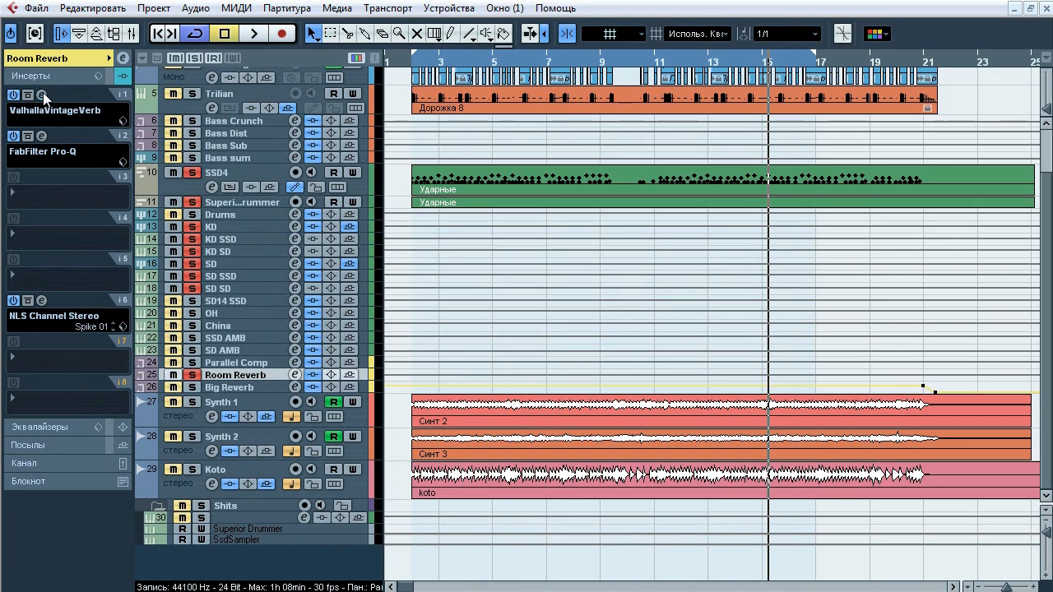
- Open Room Reverb's FabFilter Pro-Q and audition the low cut and the 202.22 Hz dip separately during playback
{"action": "left_click", "coordinate": [42, 137]}
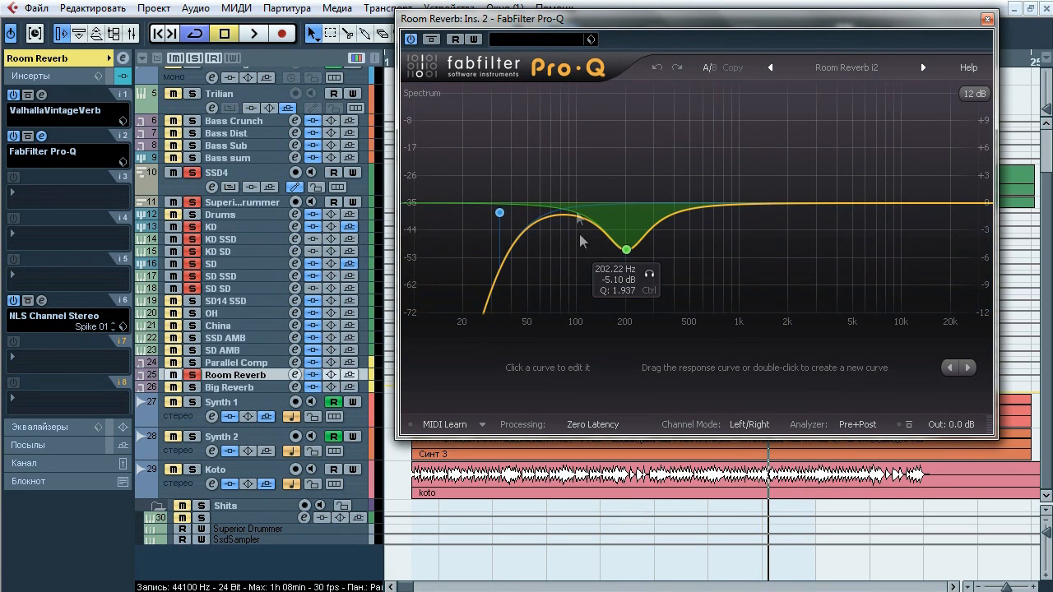
{"action": "key", "text": "space"}
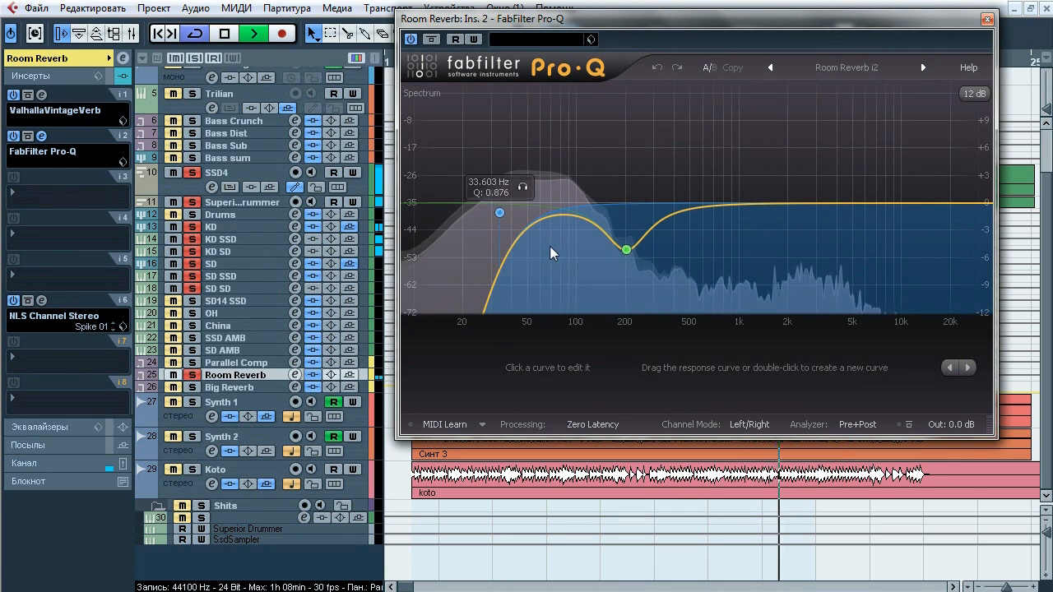
{"action": "left_click", "coordinate": [524, 187]}
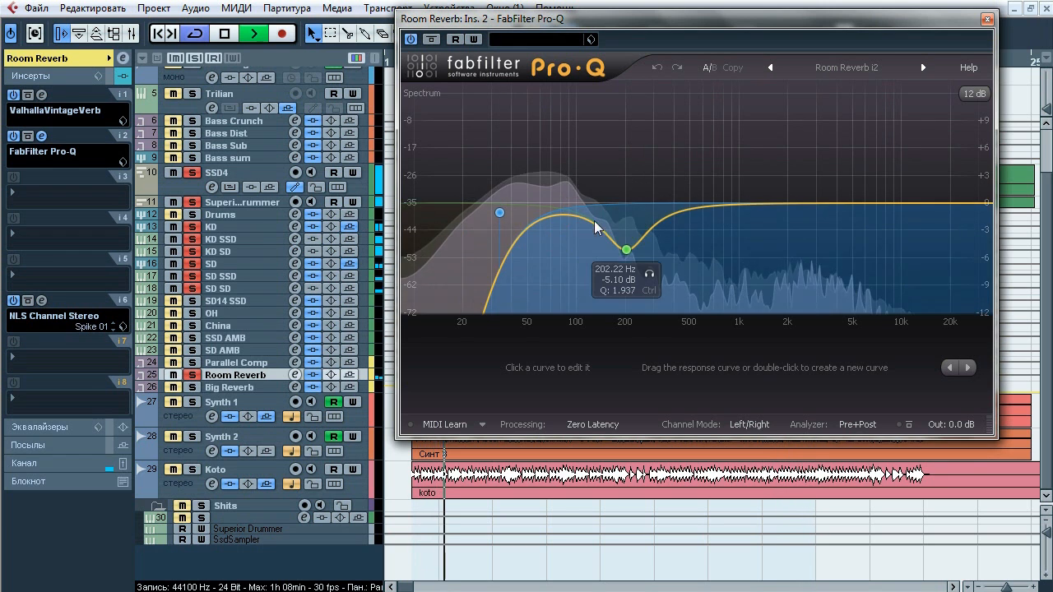
{"action": "left_click", "coordinate": [648, 275]}
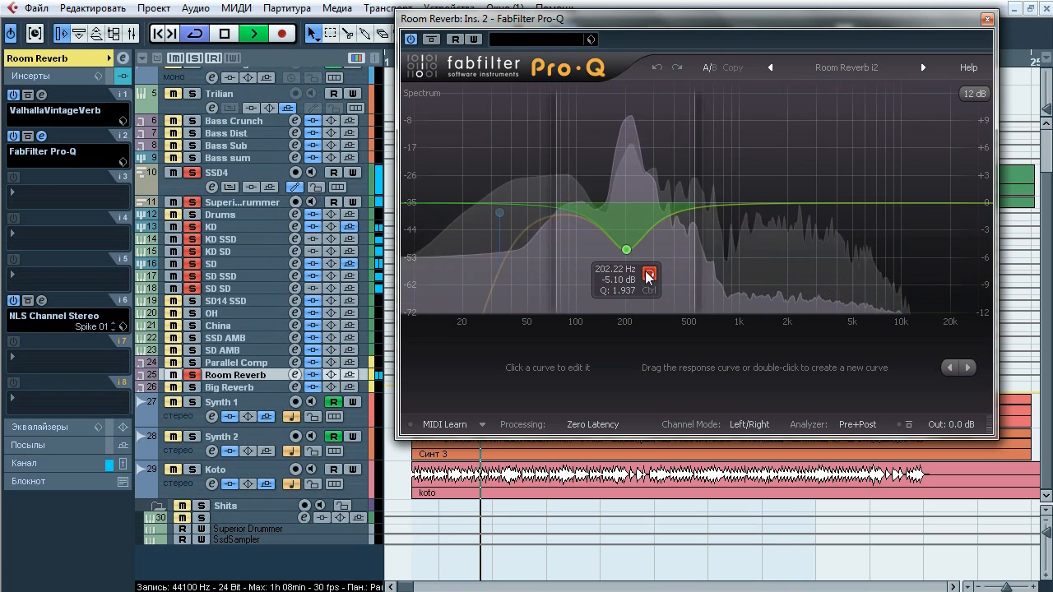
{"action": "left_click", "coordinate": [648, 275]}
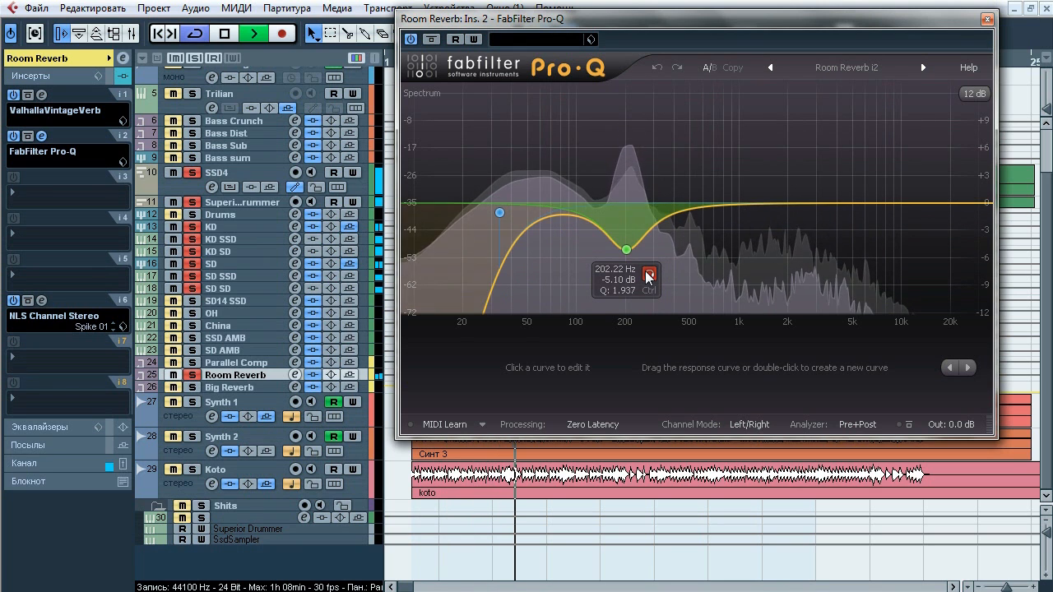
- Compare the Room Reverb return with its Pro-Q bypassed and active, and close the equalizer window
{"action": "left_click", "coordinate": [431, 41]}
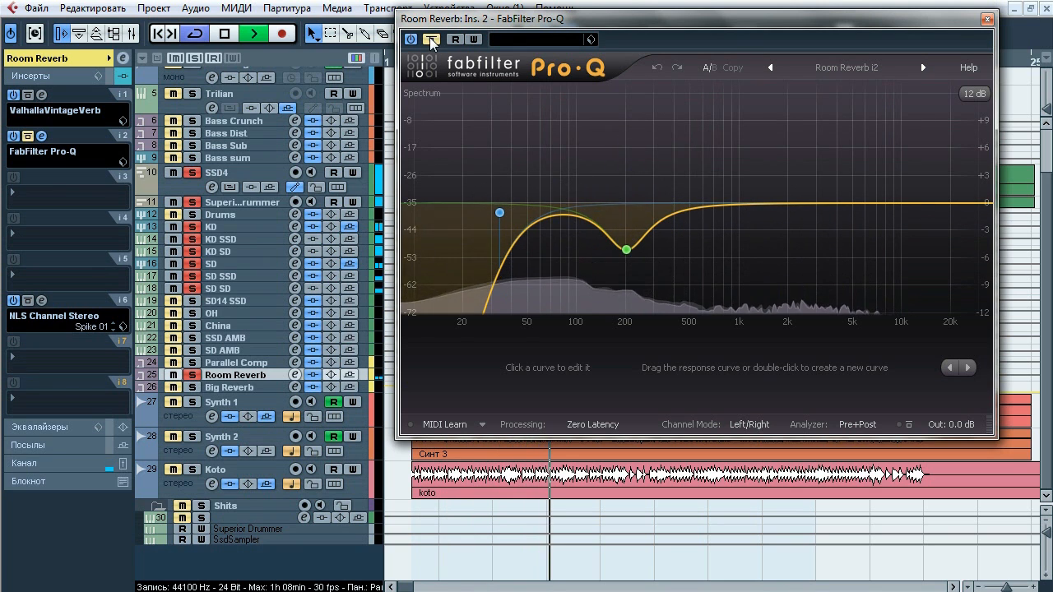
{"action": "left_click", "coordinate": [431, 41]}
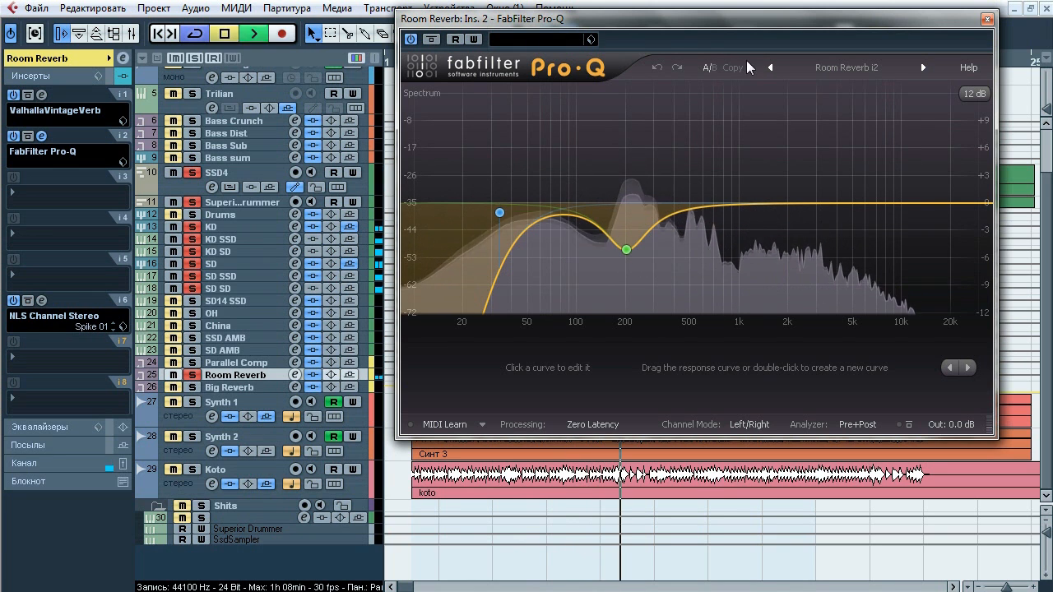
{"action": "left_click", "coordinate": [987, 18]}
- Open Room Reverb's NLS Channel Stereo, compare the return with it bypassed and active during playback, and close its window
{"action": "left_click", "coordinate": [41, 301]}
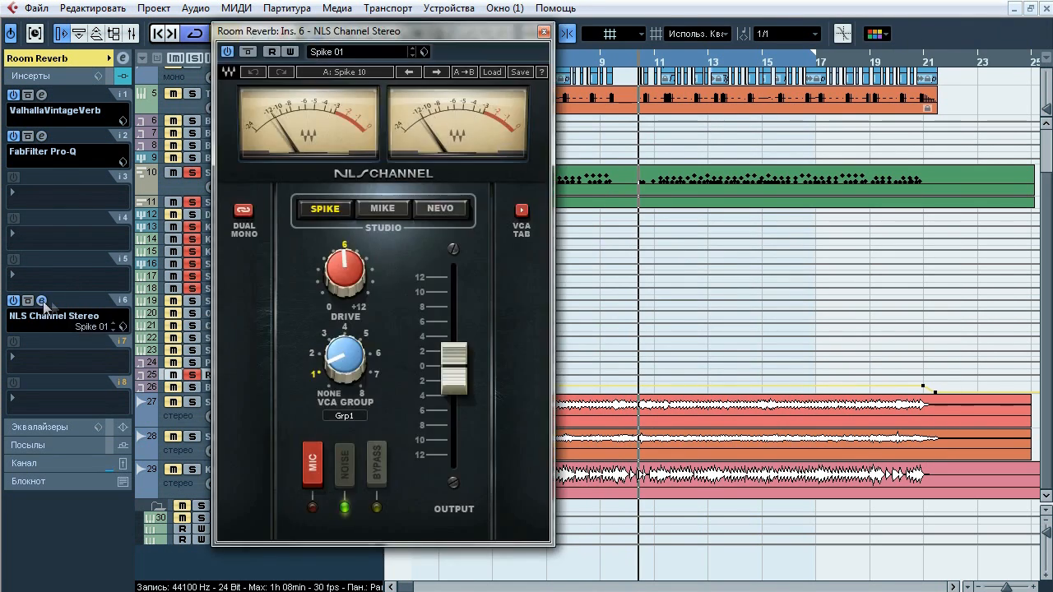
{"action": "left_click", "coordinate": [249, 52]}
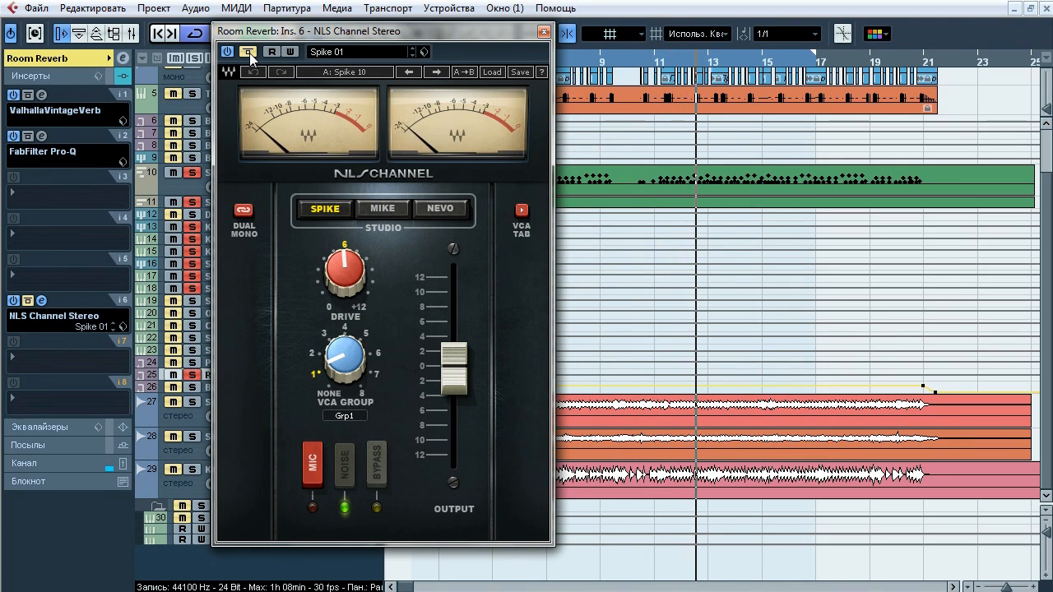
{"action": "left_click", "coordinate": [249, 53]}
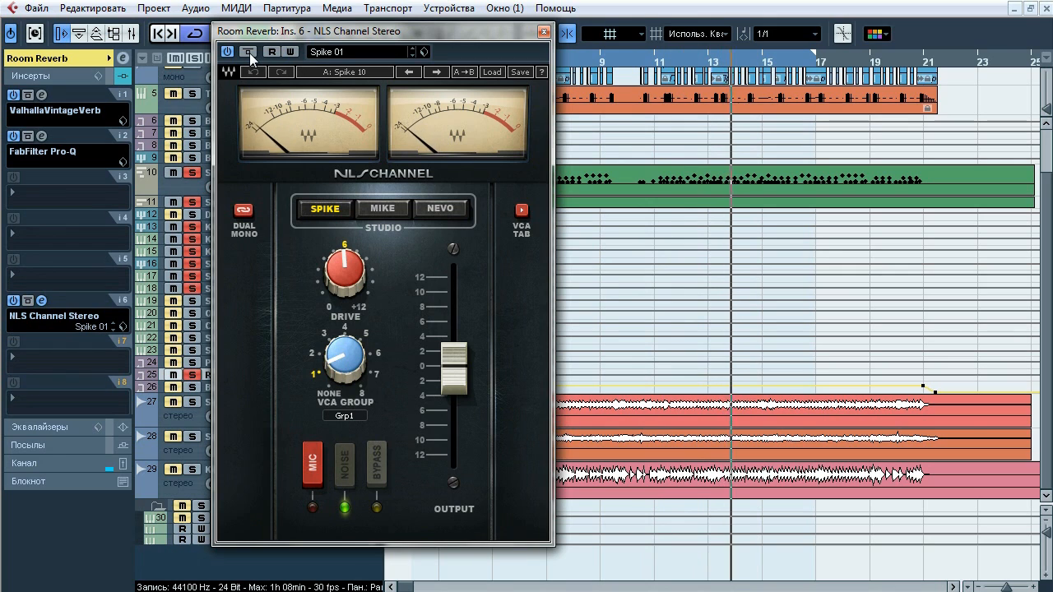
{"action": "left_click", "coordinate": [248, 52]}
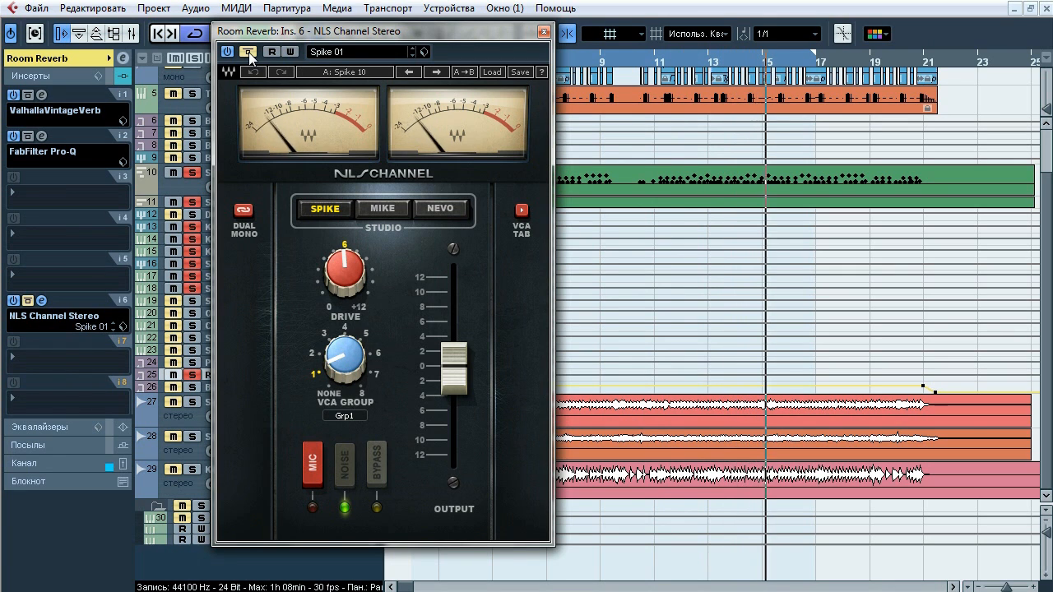
{"action": "left_click", "coordinate": [249, 52]}
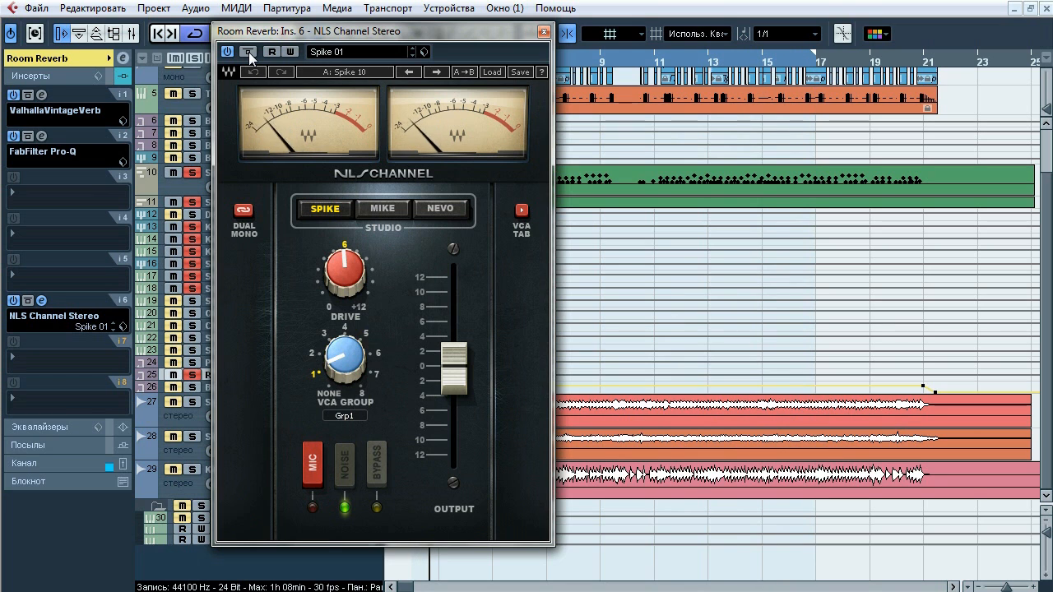
{"action": "left_click", "coordinate": [40, 299]}
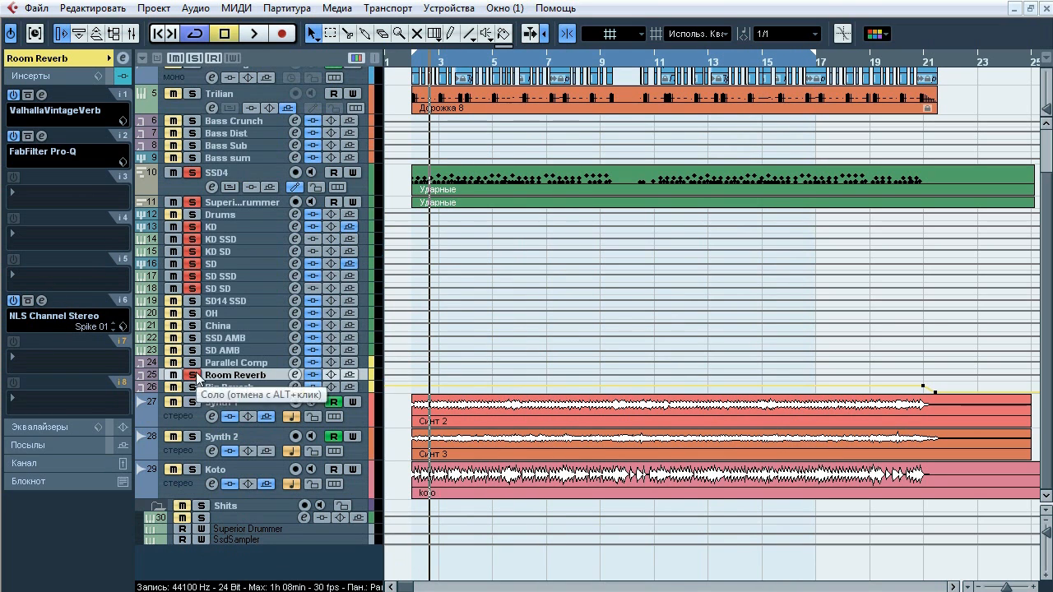
- Clear the solos, select Big Reverb and show its level, pan and output routing section
{"action": "left_click", "coordinate": [221, 387]}
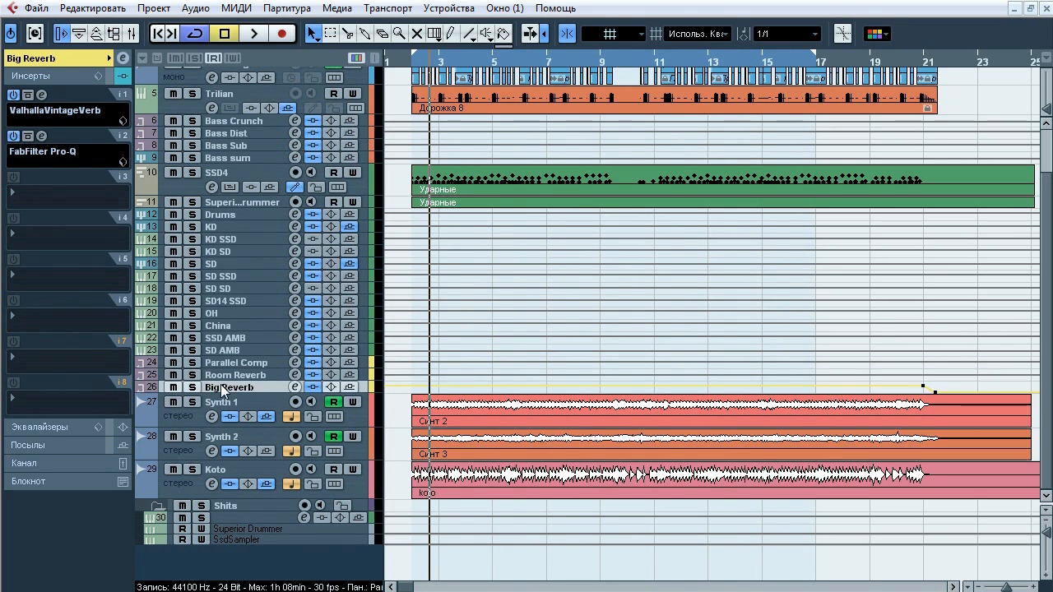
{"action": "left_click", "coordinate": [53, 58]}
{"action": "left_click", "coordinate": [54, 169]}
{"action": "left_click", "coordinate": [65, 207]}
- Solo the Big Reverb channel, listen to its return signal and stop playback
{"action": "left_click", "coordinate": [194, 387]}
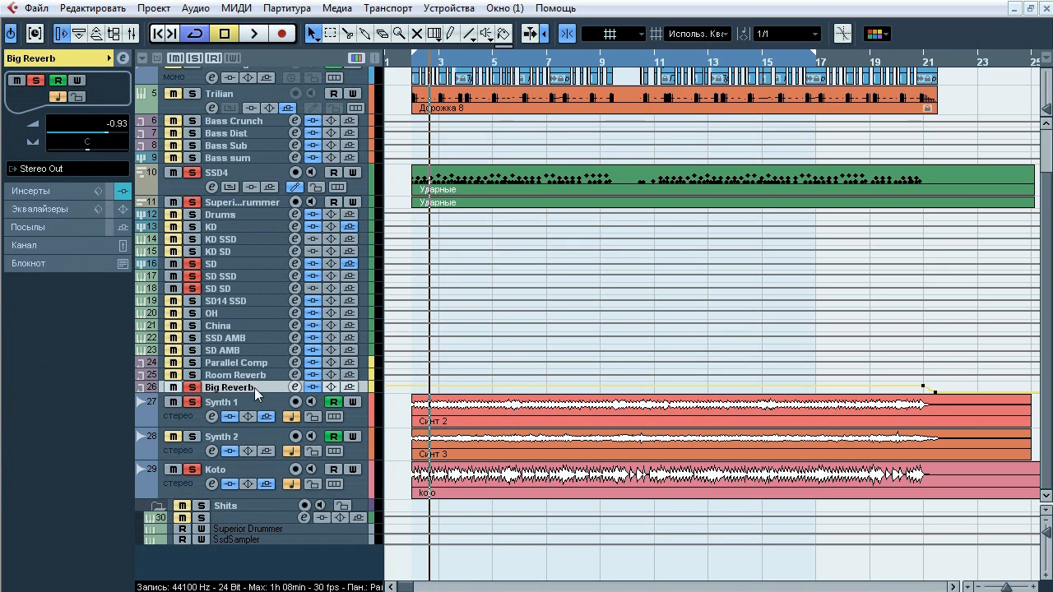
{"action": "key", "text": "space"}
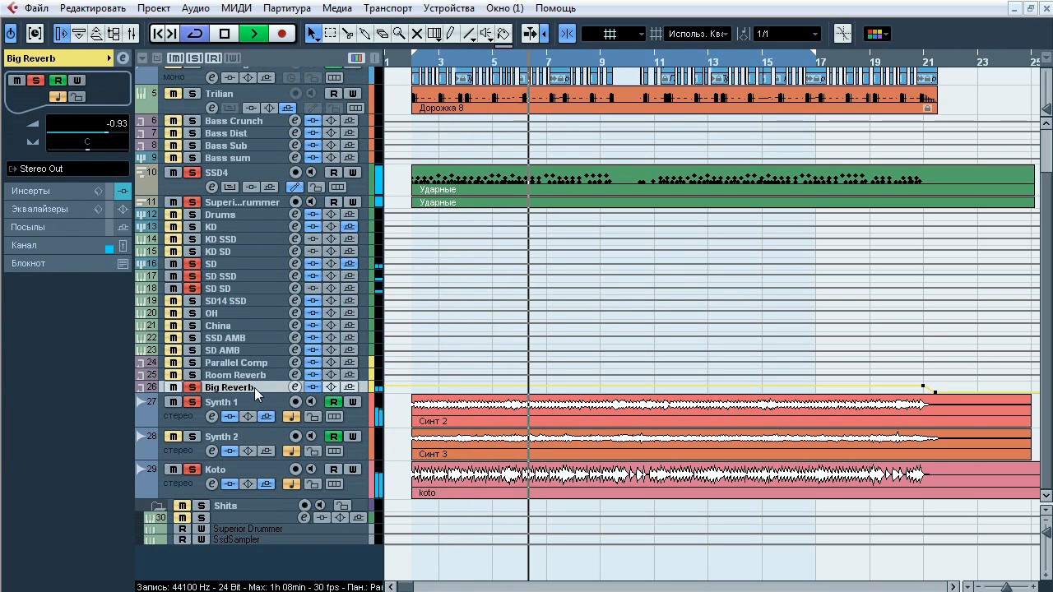
{"action": "key", "text": "space"}
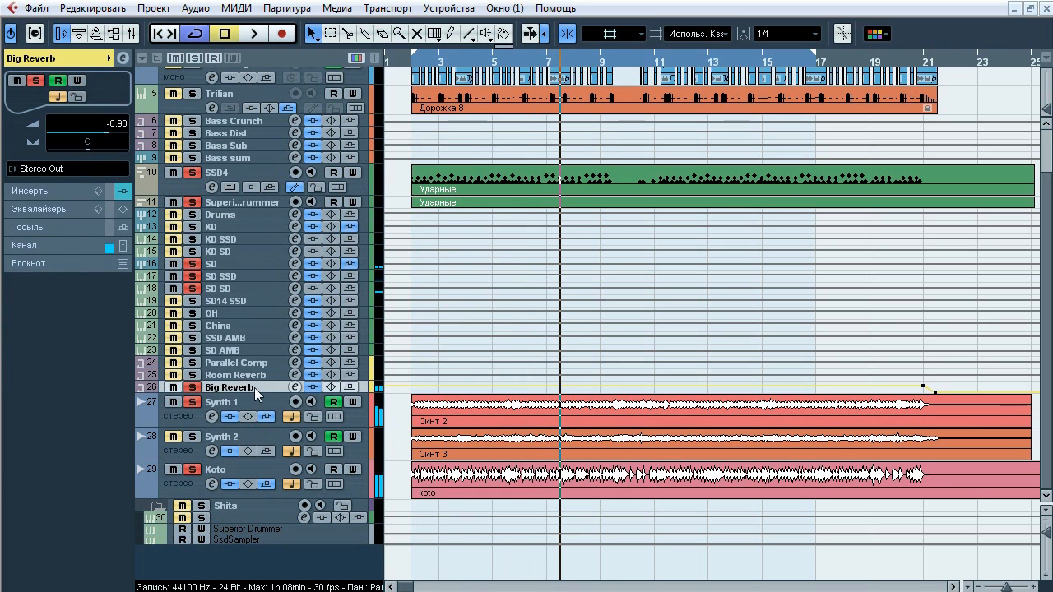
- Show Big Reverb's insert chain and view the settings of its ValhallaVintageVerb reverb, closing the plug-in window again
{"action": "left_click", "coordinate": [67, 193]}
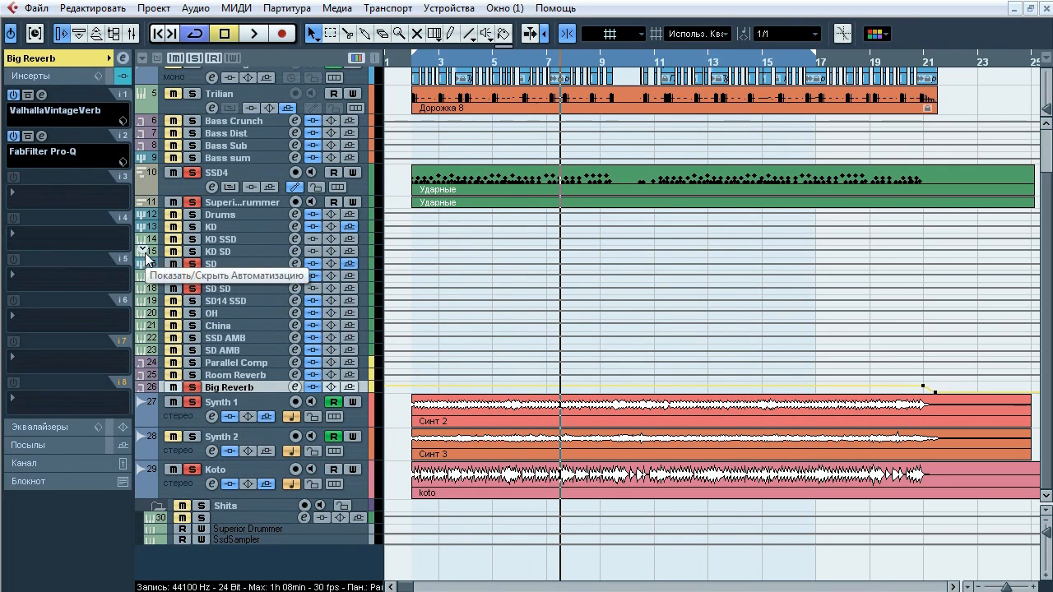
{"action": "left_click", "coordinate": [42, 95]}
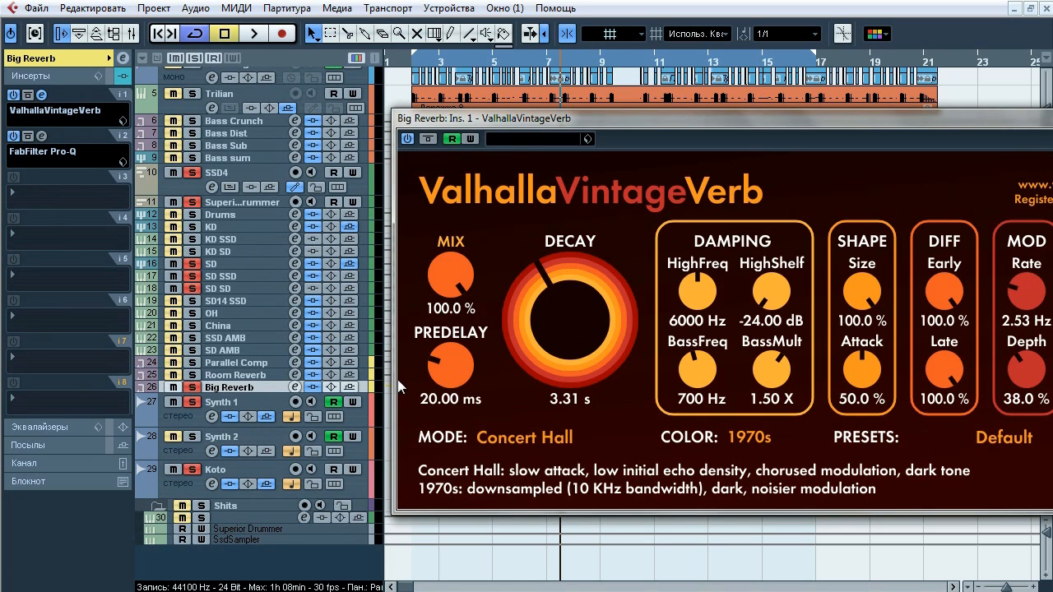
{"action": "left_click", "coordinate": [42, 95]}
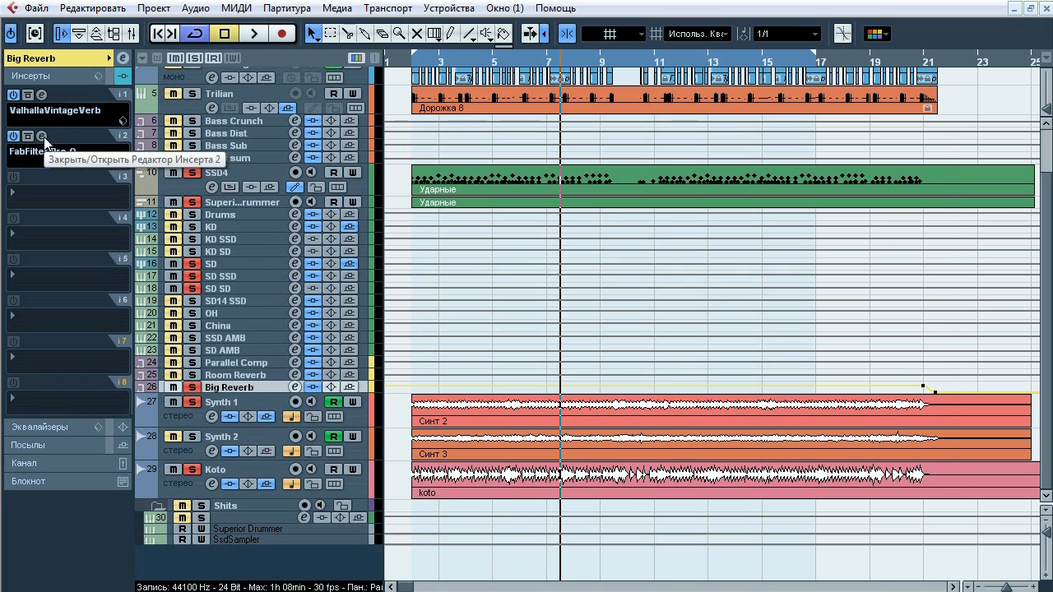
- Open Big Reverb's FabFilter Pro-Q and audition the 421 Hz cut band in solo during playback
{"action": "left_click", "coordinate": [42, 136]}
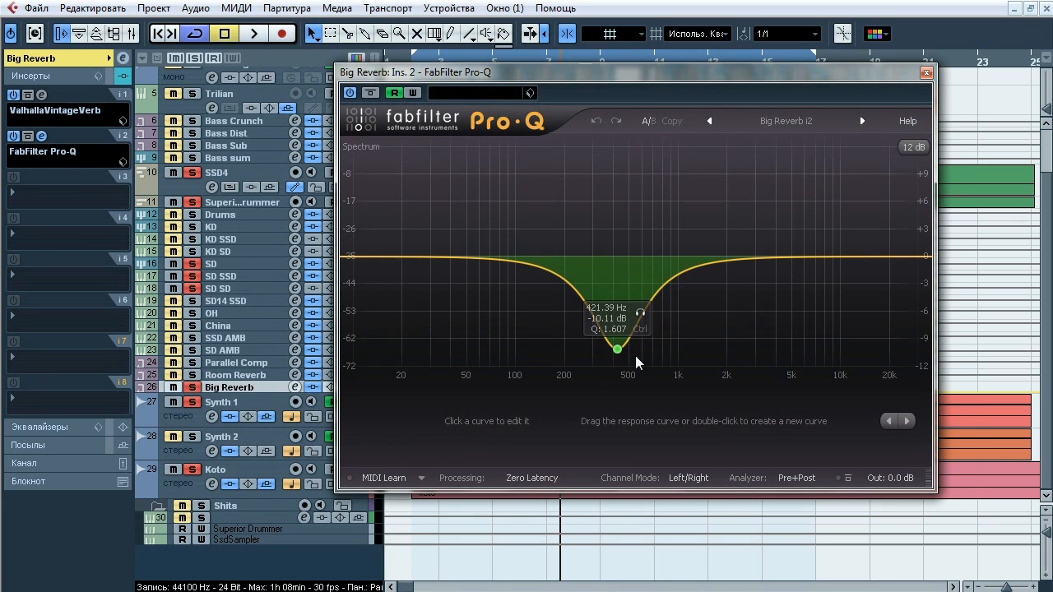
{"action": "key", "text": "space"}
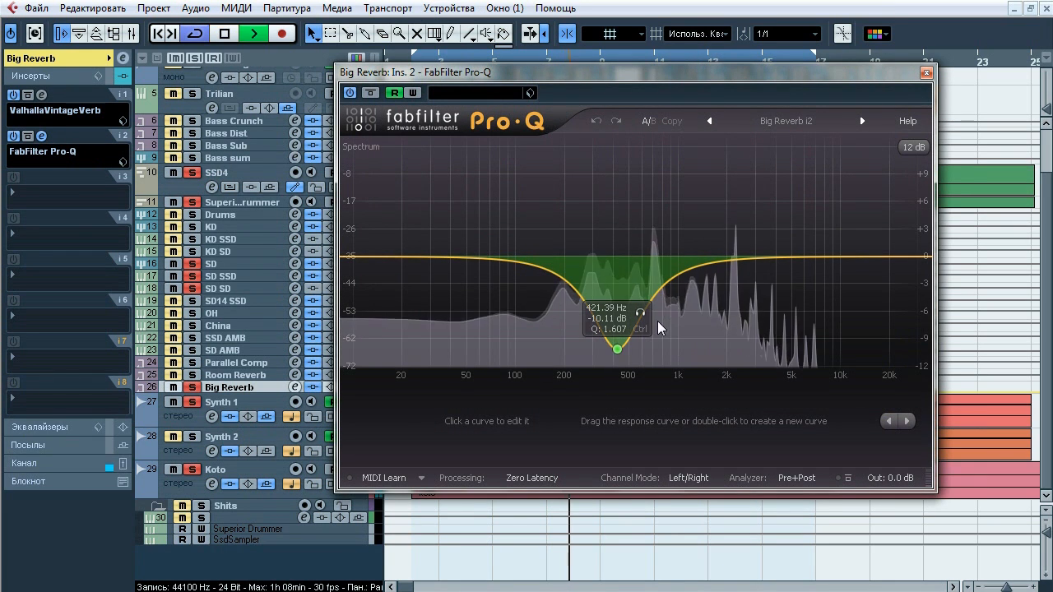
{"action": "left_click", "coordinate": [643, 316]}
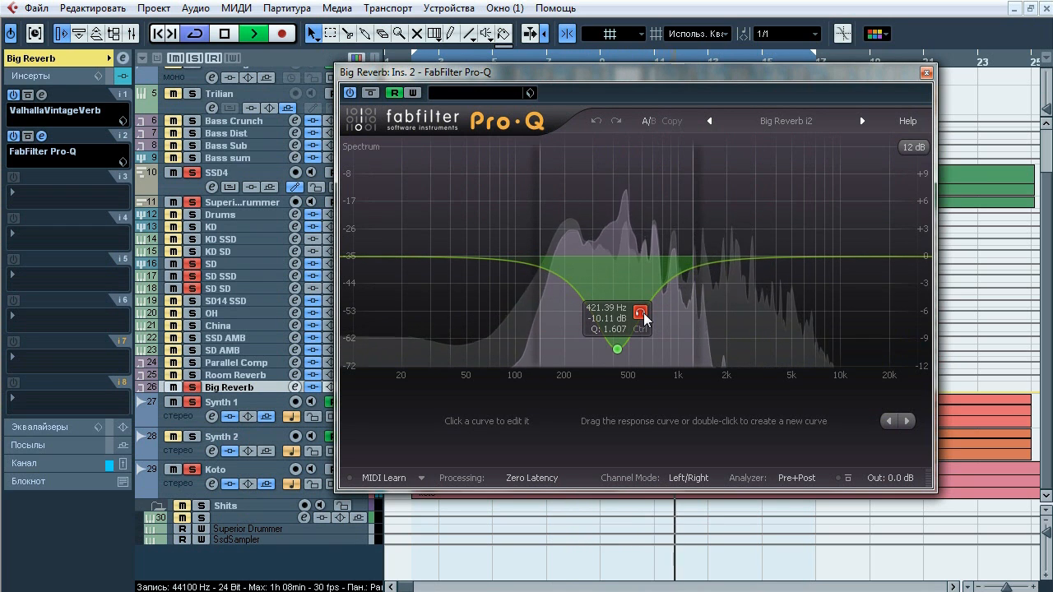
{"action": "left_click", "coordinate": [641, 315]}
- Compare the Big Reverb return with its Pro-Q bypassed and active, close the equalizer window and stop playback
{"action": "left_click", "coordinate": [371, 94]}
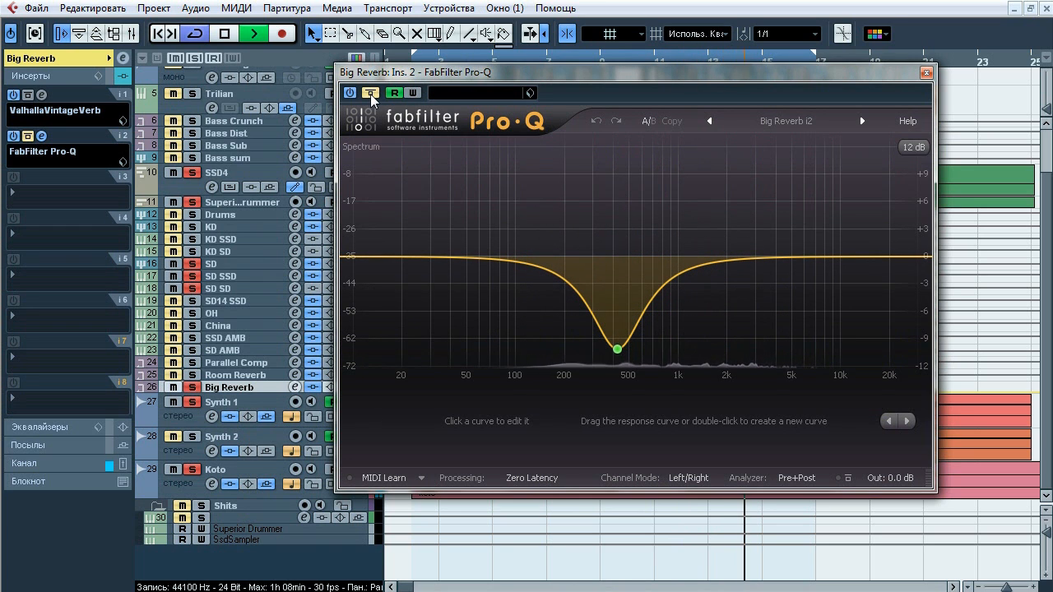
{"action": "left_click", "coordinate": [371, 94]}
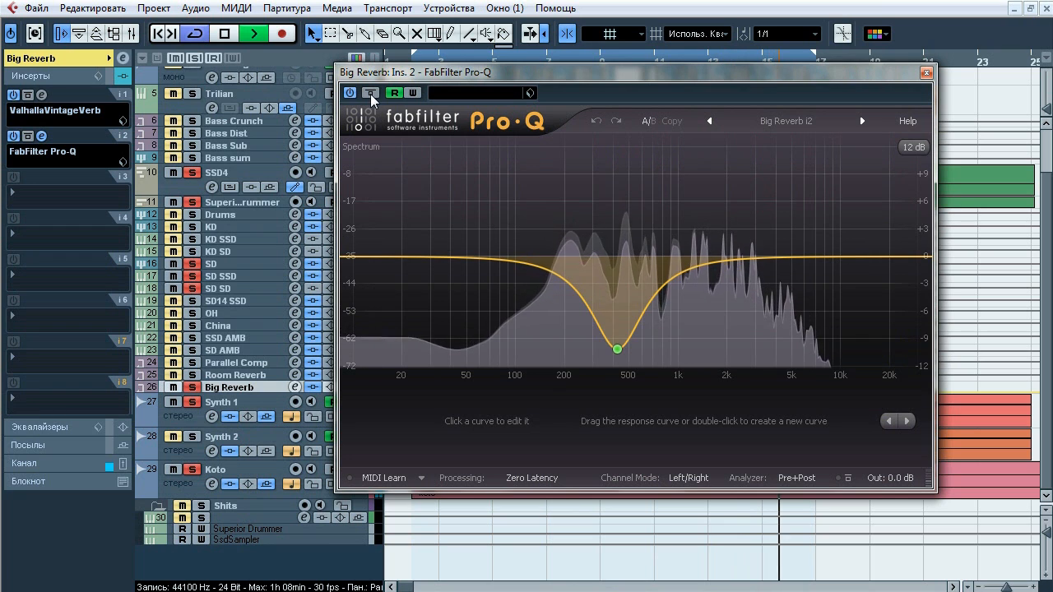
{"action": "left_click", "coordinate": [370, 94]}
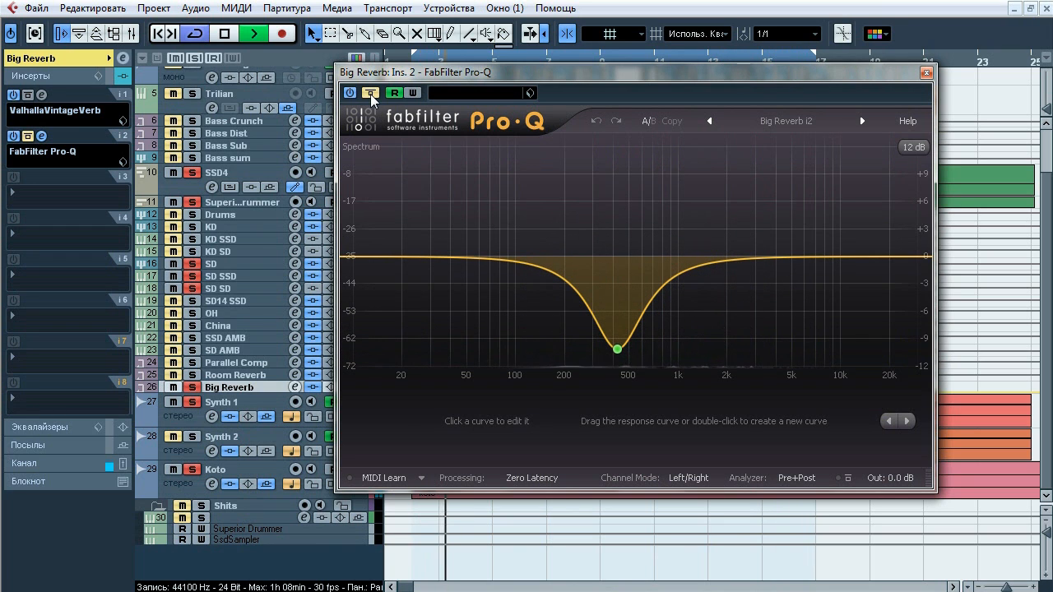
{"action": "left_click", "coordinate": [370, 93]}
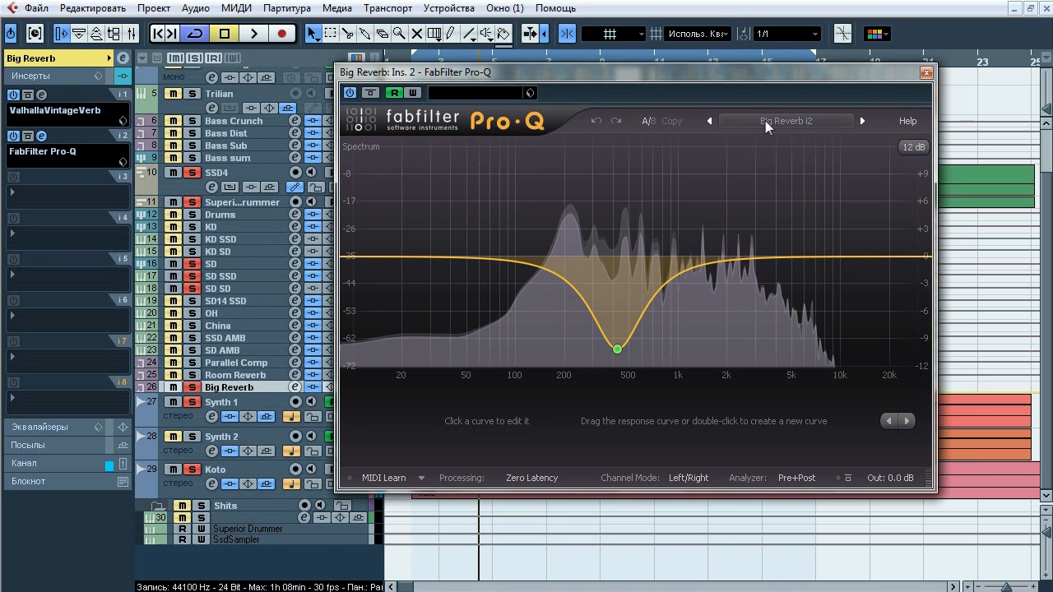
{"action": "left_click", "coordinate": [926, 72]}
{"action": "key", "text": "space"}
- Clear all the solos and select the Room Reverb channel to show its level and routing section
{"action": "left_click", "coordinate": [50, 58]}
{"action": "left_click", "coordinate": [66, 169]}
{"action": "left_click", "coordinate": [317, 272]}
{"action": "left_click", "coordinate": [244, 375]}
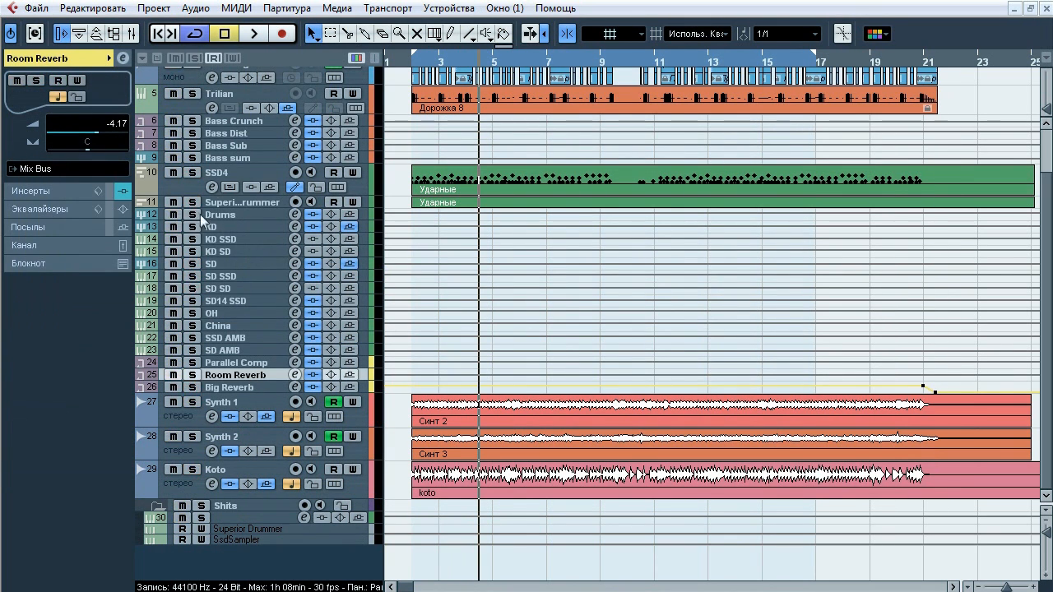
- Compare the soloed drums, synths and koto with the Room Reverb and Big Reverb returns in and out, clear the solos and stop playback
{"action": "key", "text": "space"}
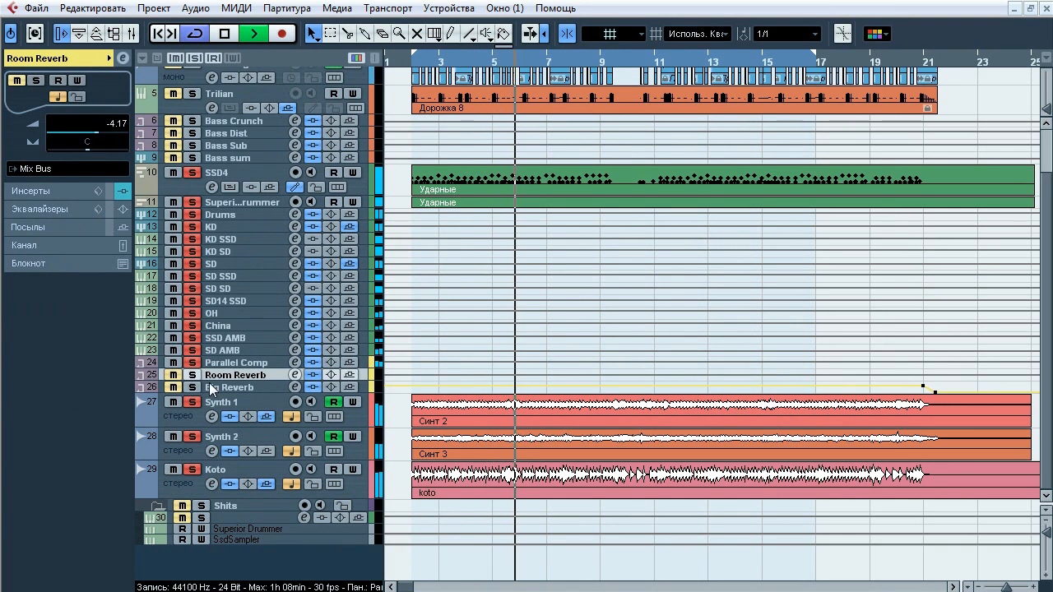
{"action": "left_click", "coordinate": [196, 376]}
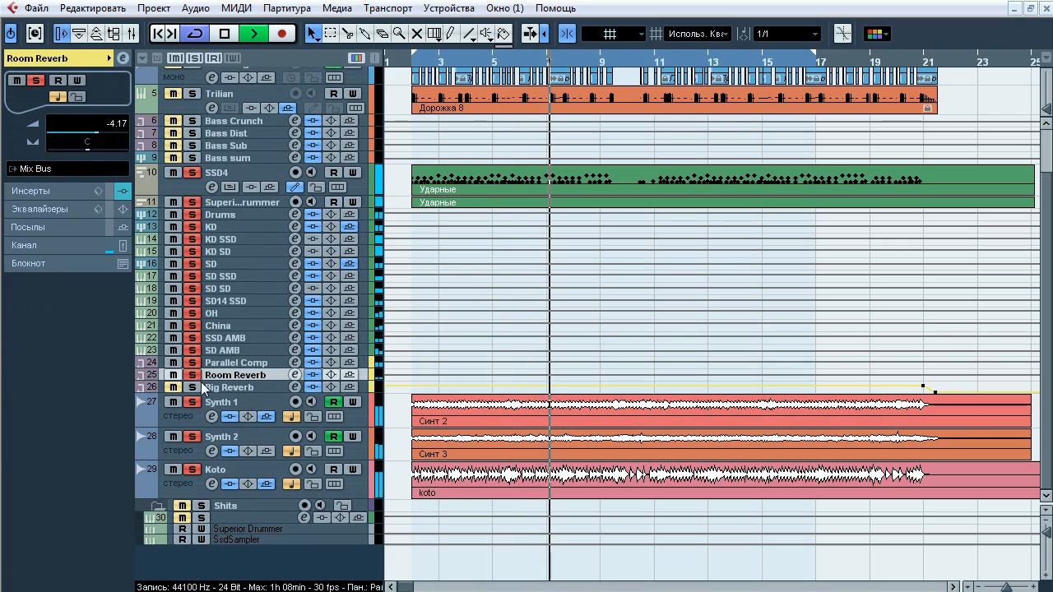
{"action": "left_click", "coordinate": [197, 386]}
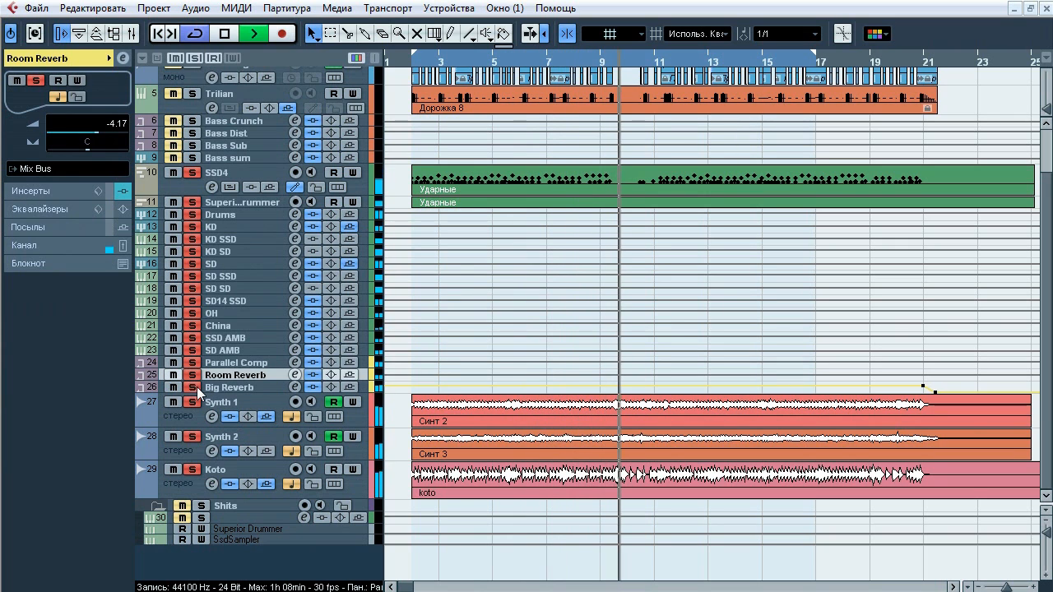
{"action": "left_click", "coordinate": [196, 386]}
{"action": "left_click", "coordinate": [197, 387]}
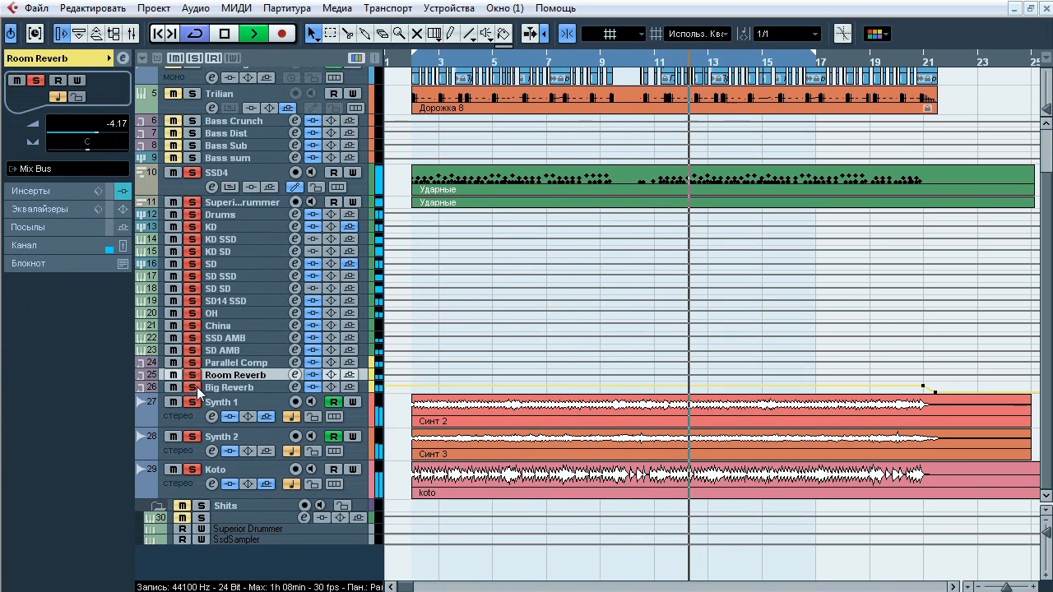
{"action": "left_click", "coordinate": [197, 386]}
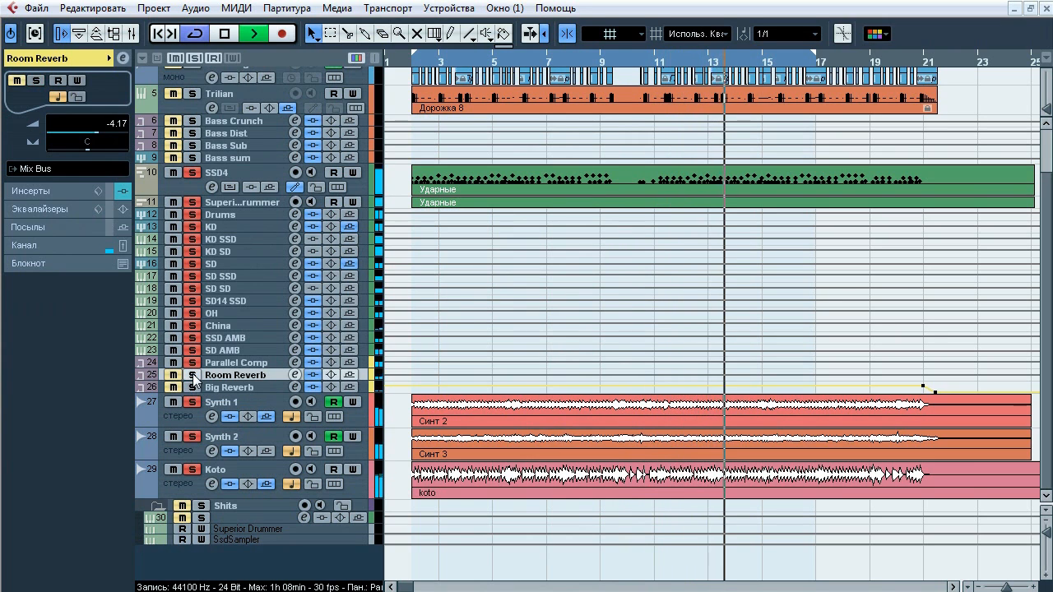
{"action": "left_click", "coordinate": [194, 59]}
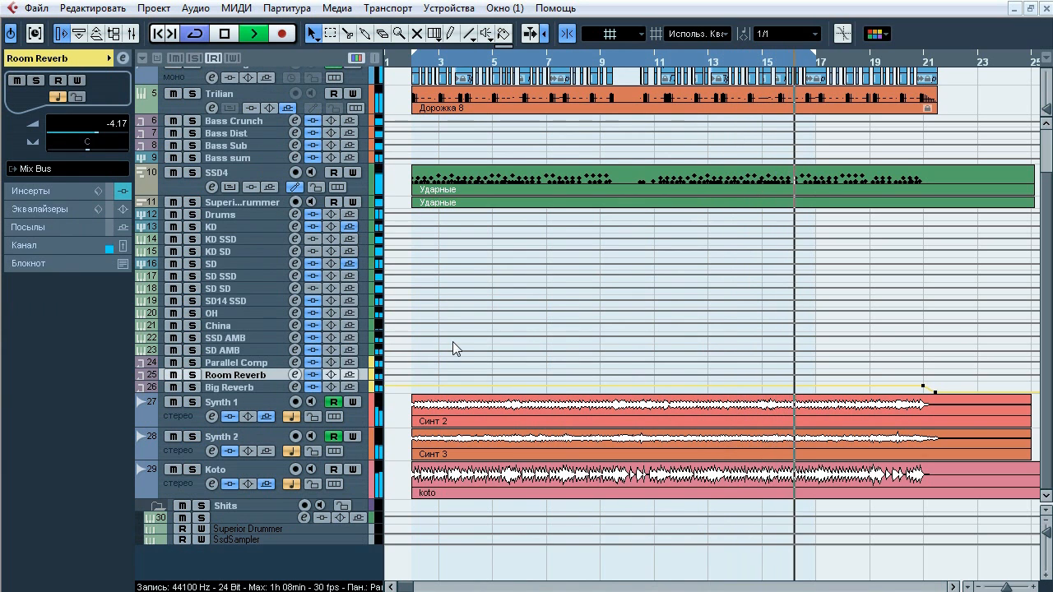
{"action": "key", "text": "space"}
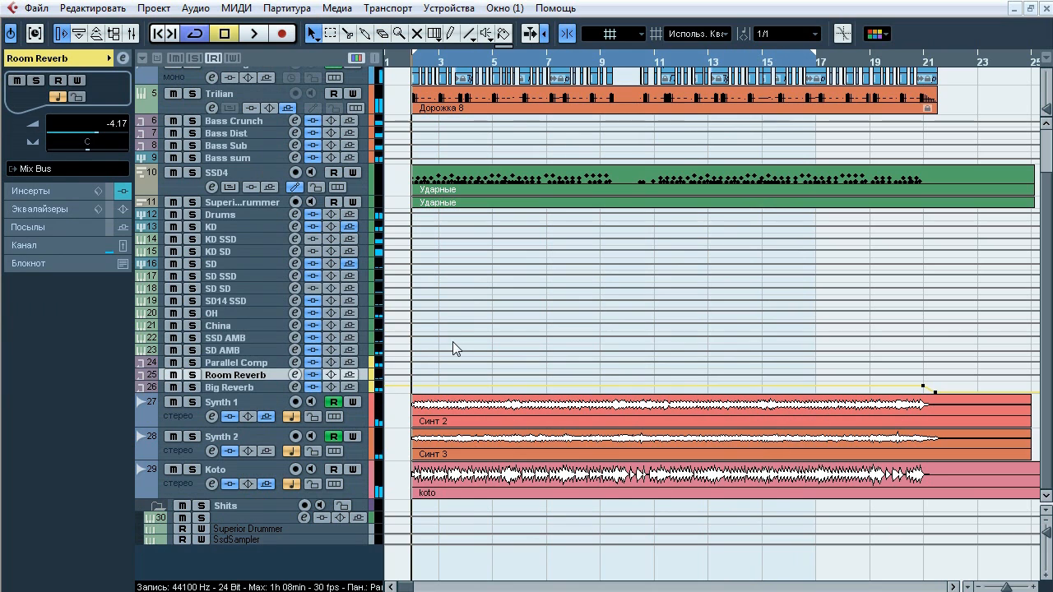
- Open the mixer and examine the fader levels, panning and bus routing across the bass, drum and effect channels
{"action": "key", "text": "F3"}
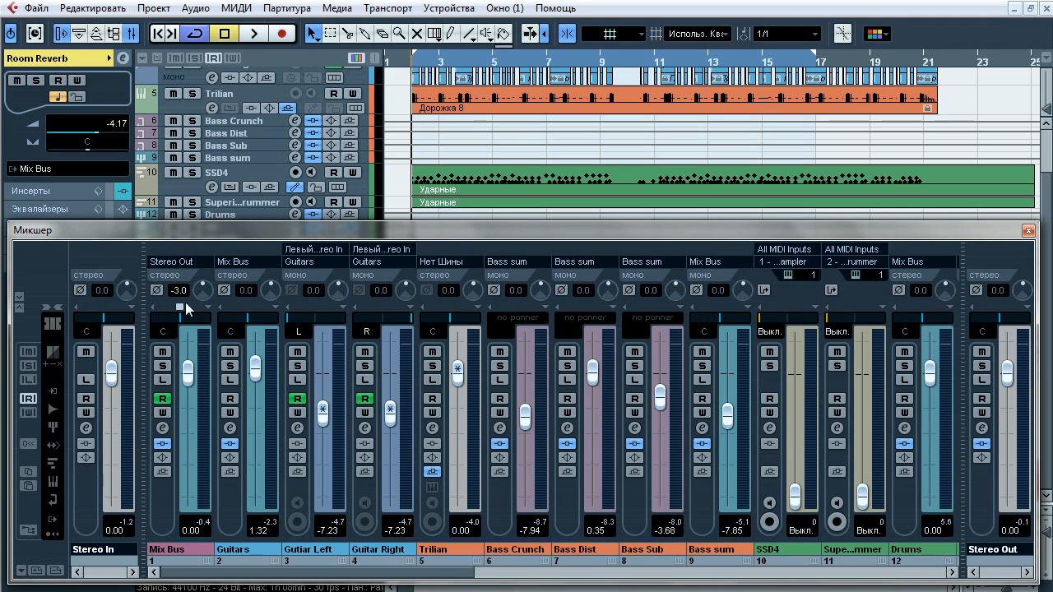
{"action": "left_click", "coordinate": [954, 572]}
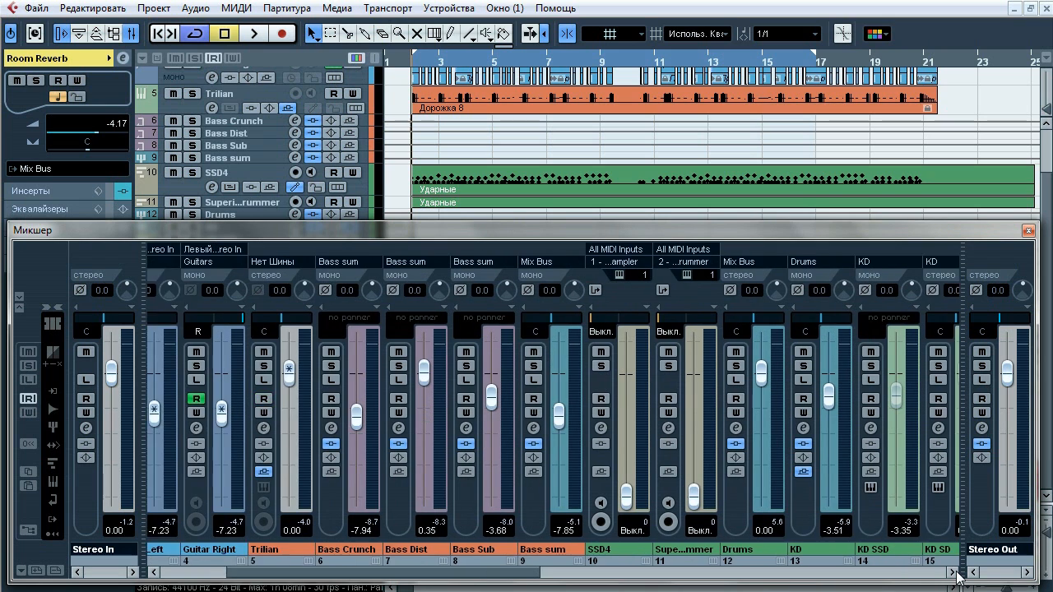
{"action": "left_click", "coordinate": [954, 572]}
{"action": "left_click", "coordinate": [954, 573]}
{"action": "left_click", "coordinate": [954, 573]}
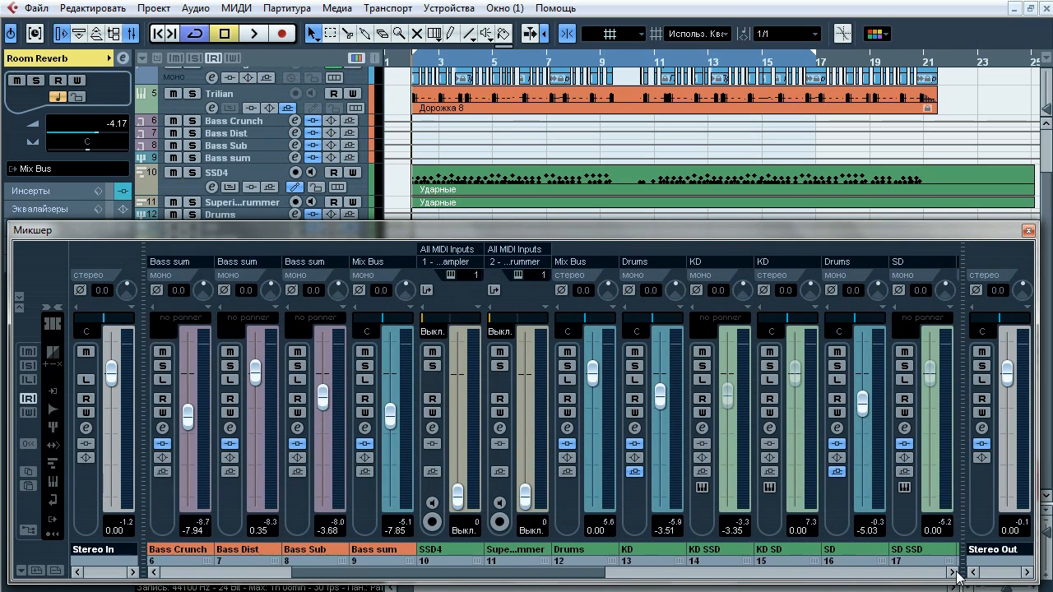
{"action": "left_click", "coordinate": [954, 573]}
{"action": "left_click", "coordinate": [954, 572]}
{"action": "left_click", "coordinate": [955, 572]}
{"action": "left_click", "coordinate": [954, 572]}
{"action": "left_click", "coordinate": [954, 572]}
{"action": "left_click", "coordinate": [954, 572]}
{"action": "left_click", "coordinate": [954, 573]}
{"action": "left_click", "coordinate": [954, 572]}
{"action": "left_click", "coordinate": [954, 572]}
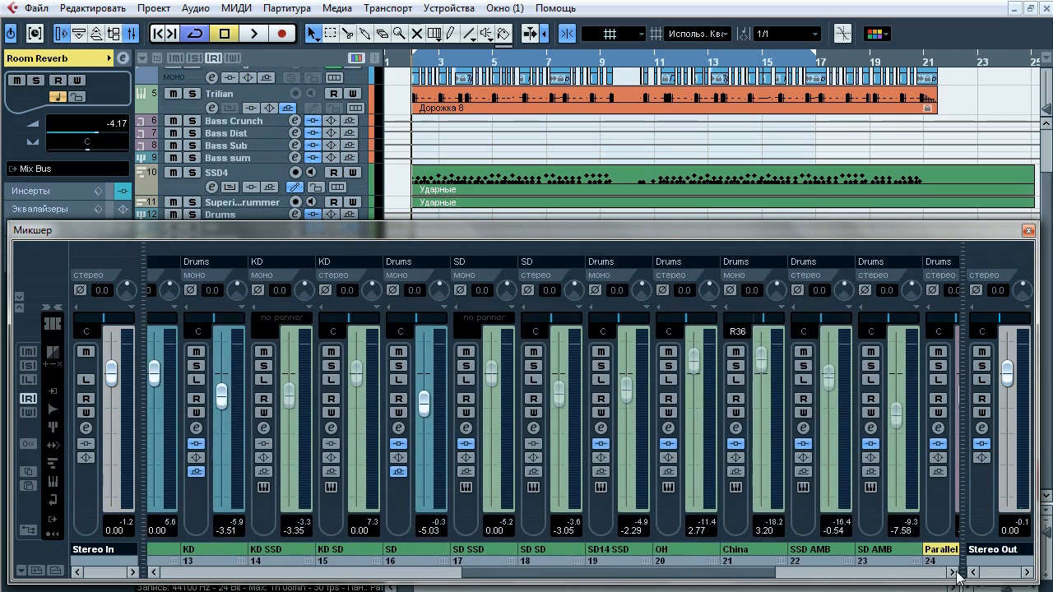
{"action": "left_click", "coordinate": [954, 573]}
{"action": "left_click", "coordinate": [954, 572]}
{"action": "left_click", "coordinate": [955, 573]}
{"action": "left_click", "coordinate": [954, 573]}
{"action": "left_click", "coordinate": [954, 573]}
{"action": "left_click", "coordinate": [954, 572]}
{"action": "left_click", "coordinate": [954, 573]}
{"action": "left_click", "coordinate": [954, 573]}
{"action": "left_click", "coordinate": [954, 572]}
{"action": "left_click", "coordinate": [954, 572]}
{"action": "left_click", "coordinate": [954, 572]}
{"action": "left_click", "coordinate": [954, 572]}
{"action": "left_click", "coordinate": [954, 572]}
{"action": "left_click", "coordinate": [954, 573]}
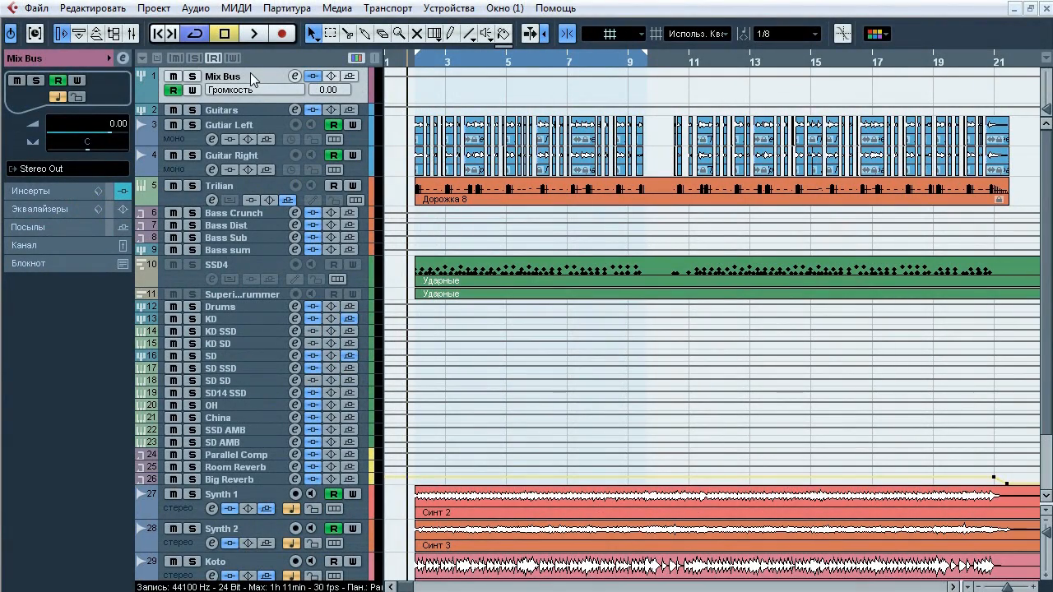
- View the Mix Bus channel settings with its equalizer and sends, close them and show the bus's insert chain
{"action": "left_click", "coordinate": [122, 60]}
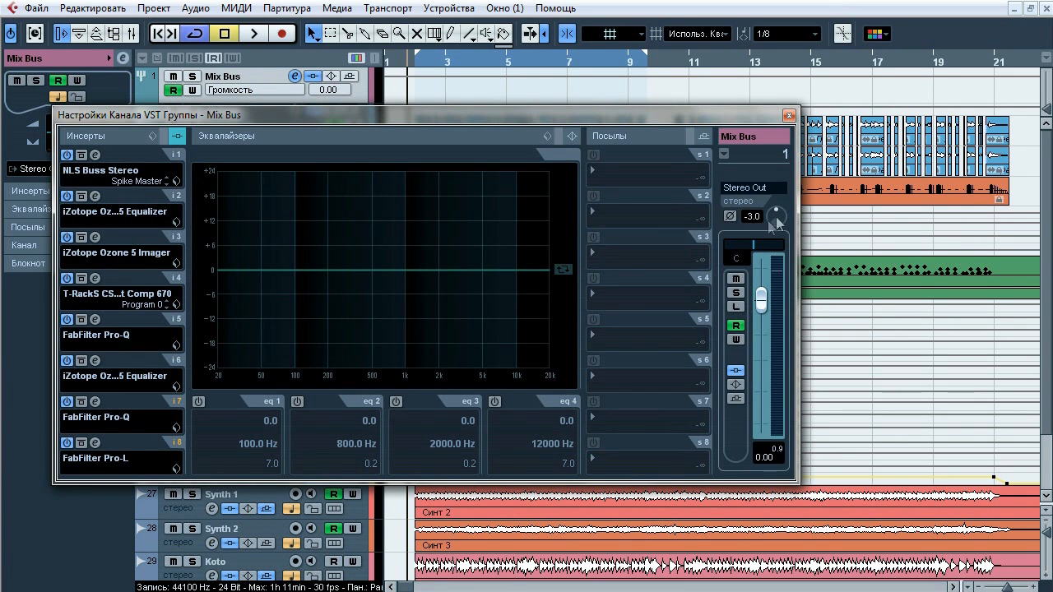
{"action": "left_click", "coordinate": [789, 115]}
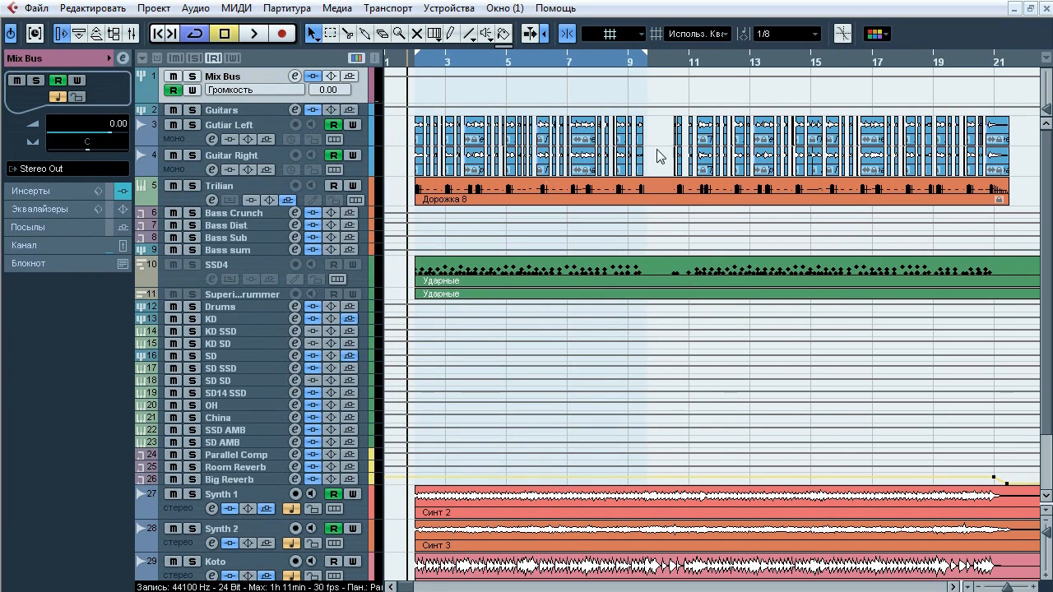
{"action": "left_click", "coordinate": [53, 191]}
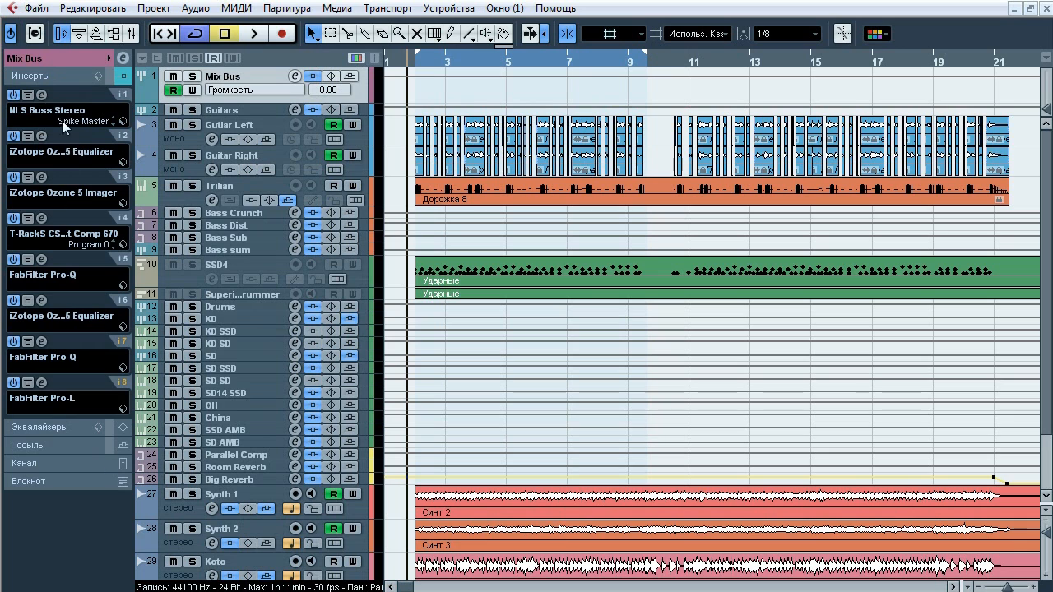
- Open Mix Bus's NLS Buss Stereo, compare the mix with the insert bypassed and active during playback, and stop playback
{"action": "left_click", "coordinate": [42, 96]}
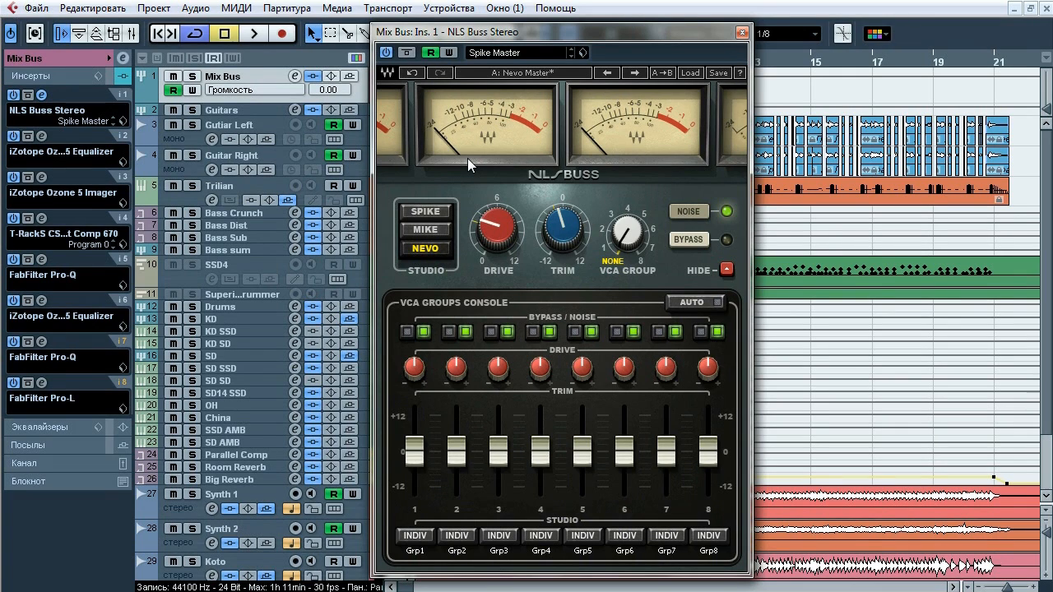
{"action": "key", "text": "space"}
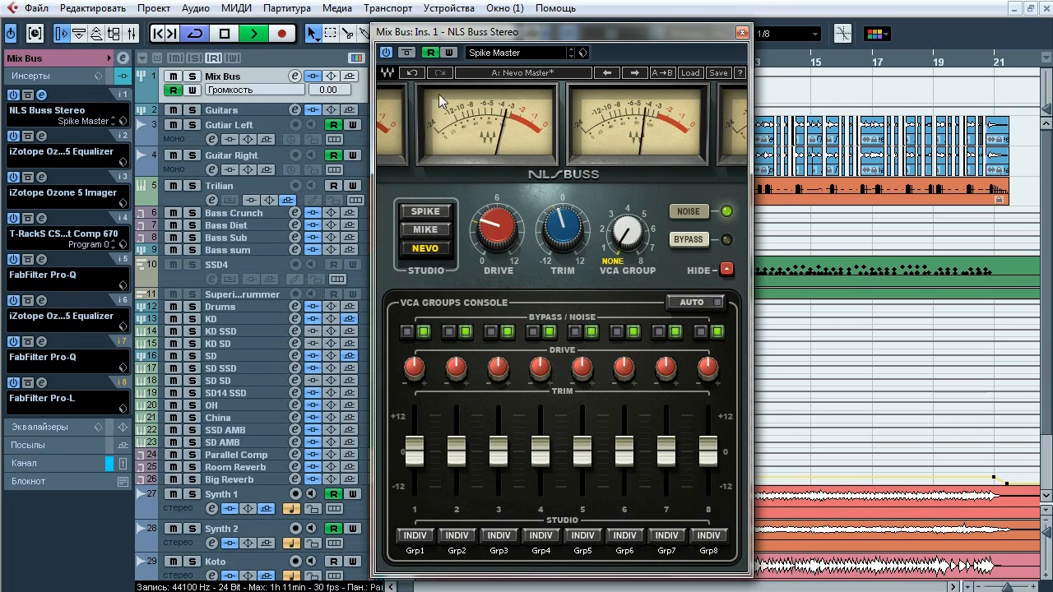
{"action": "left_click", "coordinate": [407, 51]}
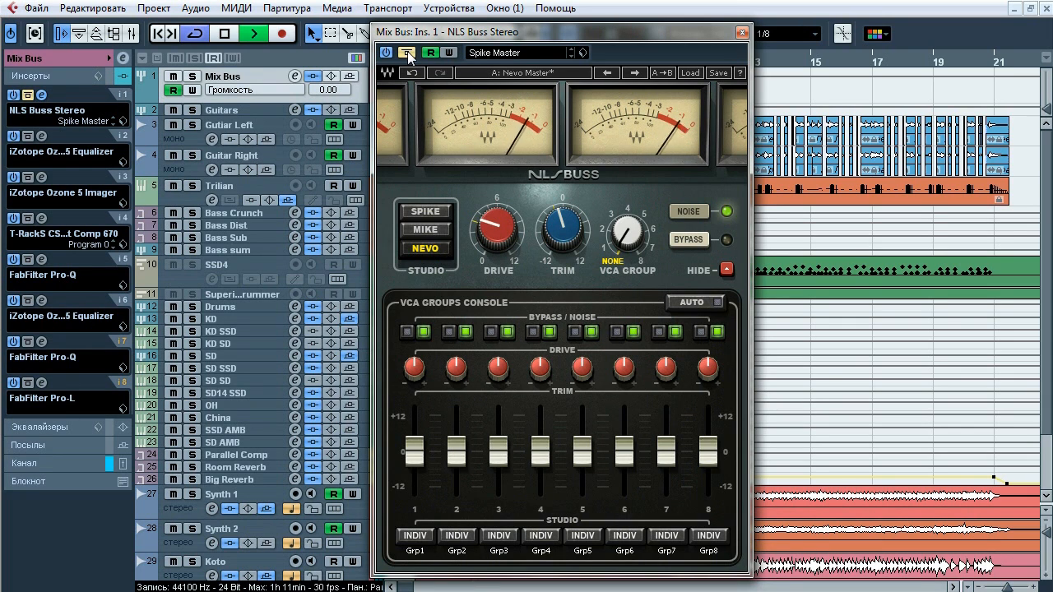
{"action": "left_click", "coordinate": [407, 51]}
{"action": "left_click", "coordinate": [407, 52]}
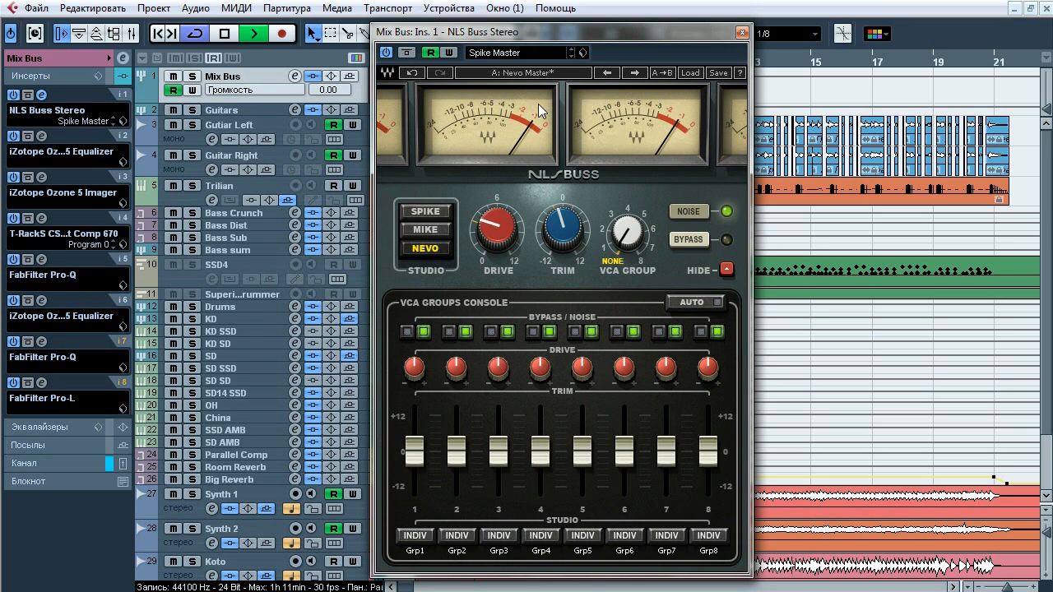
{"action": "key", "text": "space"}
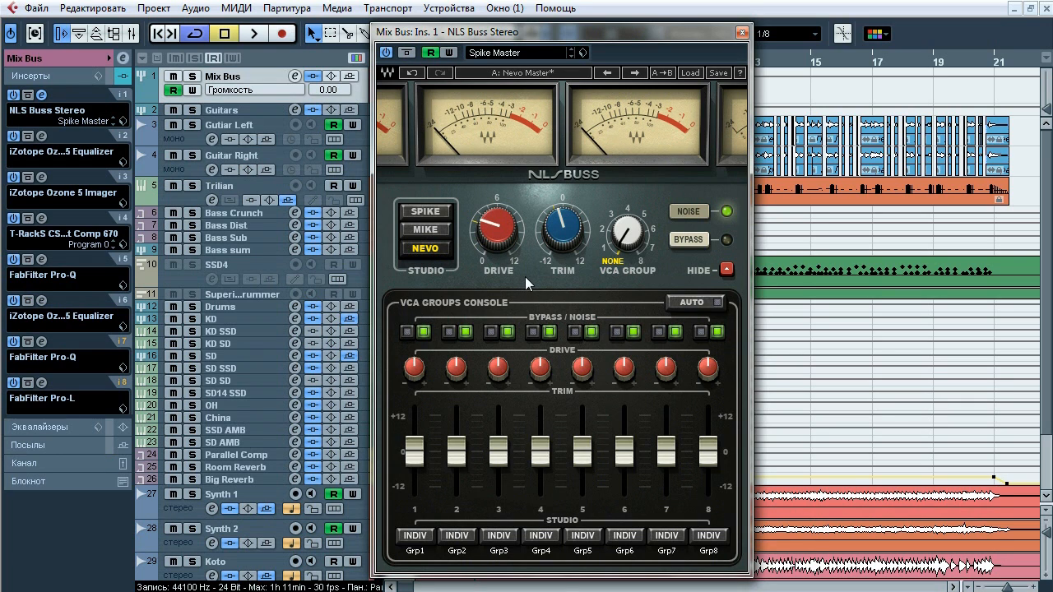
- Compare the playing mix with NLS Buss Stereo's own bypass on and off, stop playback with the processing active and close the plug-in
{"action": "key", "text": "space"}
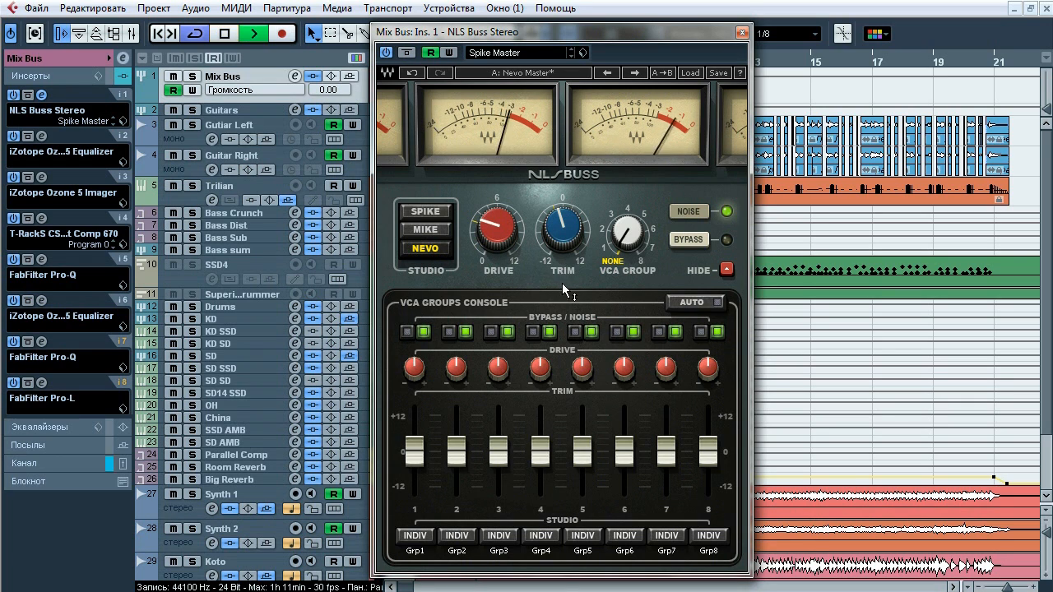
{"action": "left_click", "coordinate": [673, 240]}
{"action": "left_click", "coordinate": [407, 332]}
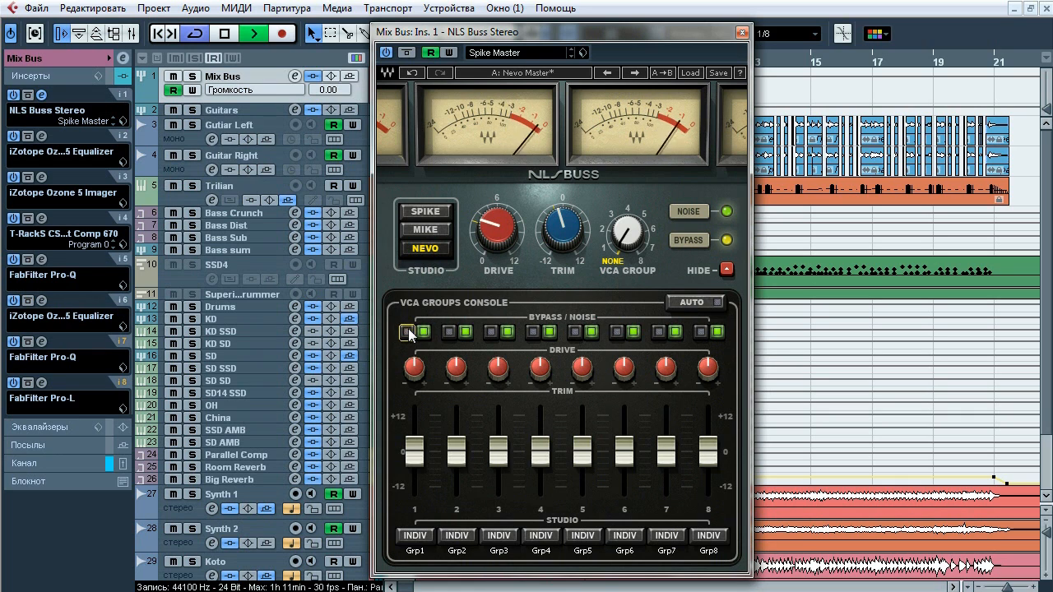
{"action": "left_click", "coordinate": [693, 244]}
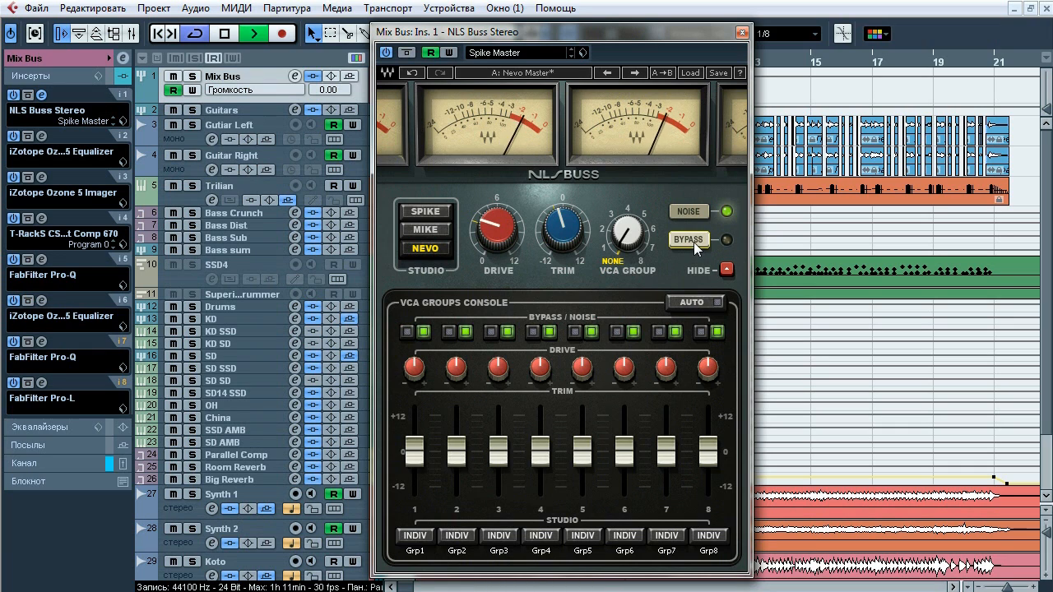
{"action": "left_click", "coordinate": [693, 242]}
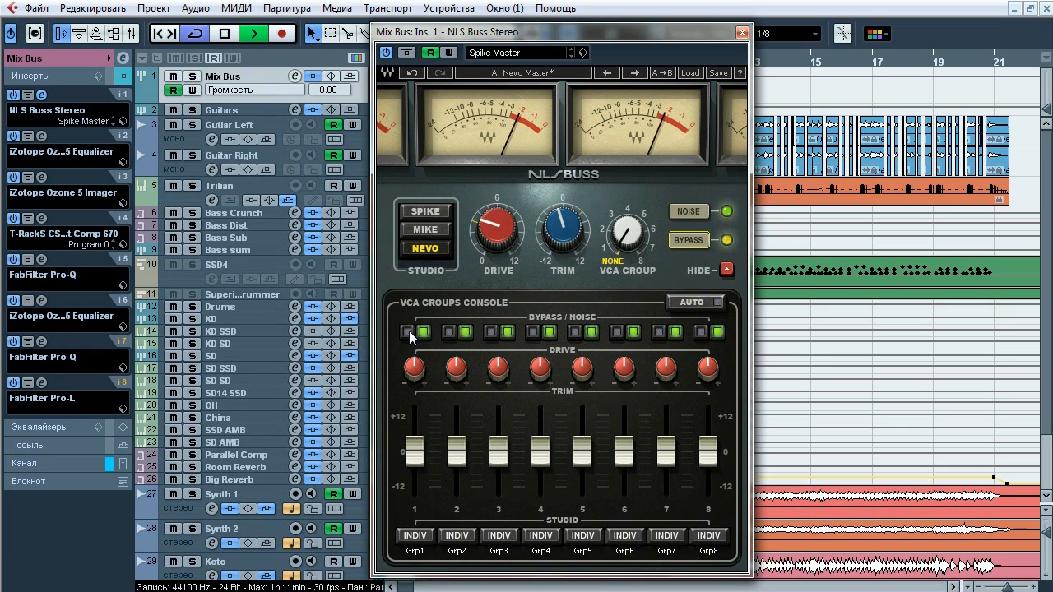
{"action": "left_click", "coordinate": [700, 237]}
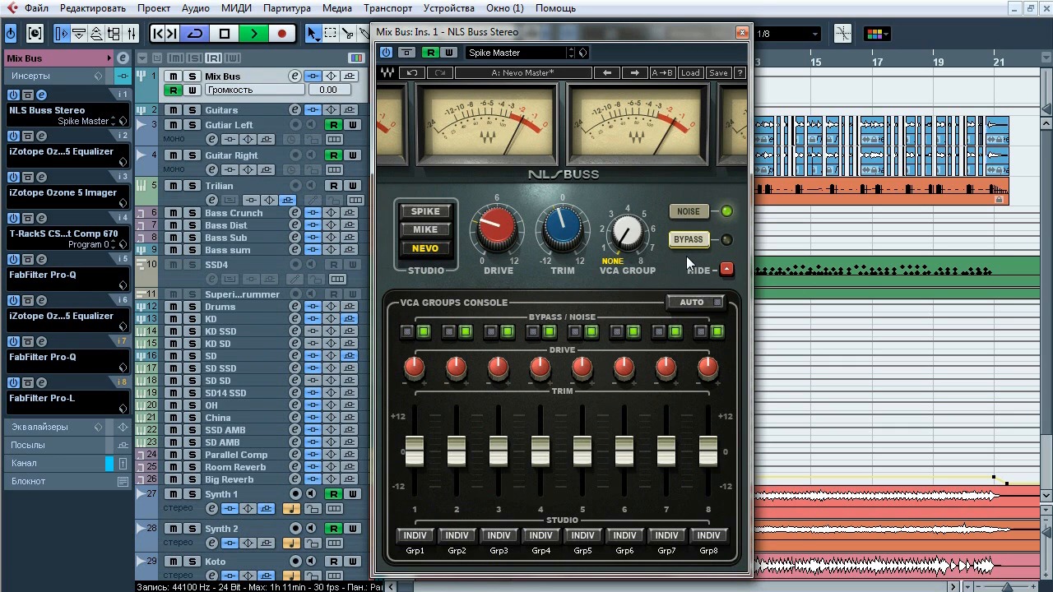
{"action": "key", "text": "space"}
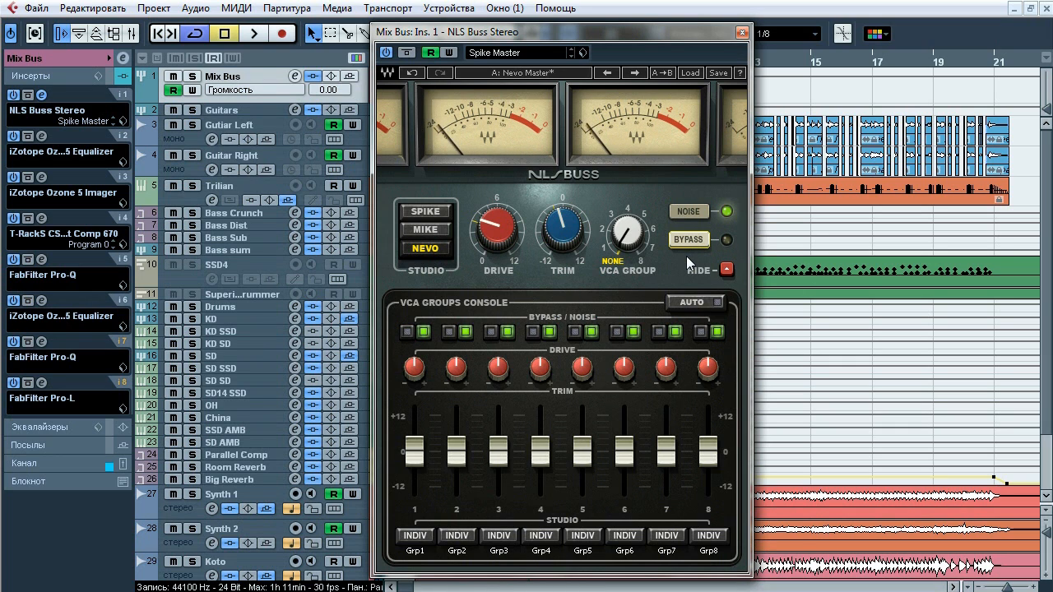
{"action": "left_click", "coordinate": [741, 32]}
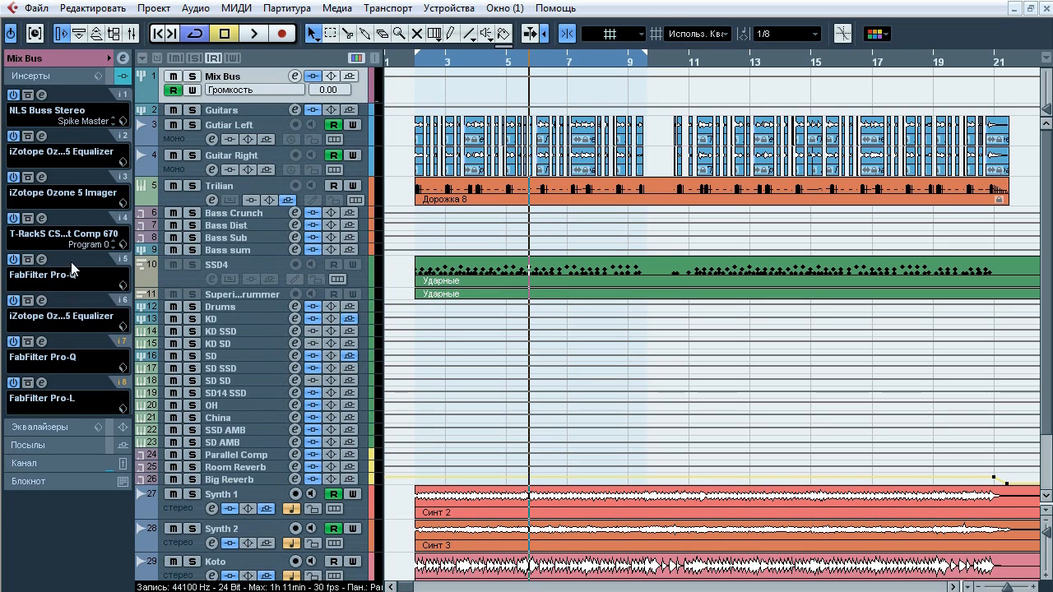
- Open Mix Bus's insert 2, iZotope Ozone 5 Equalizer, compare the mix with it bypassed and active, then view its matching snapshots and close it
{"action": "left_click", "coordinate": [41, 136]}
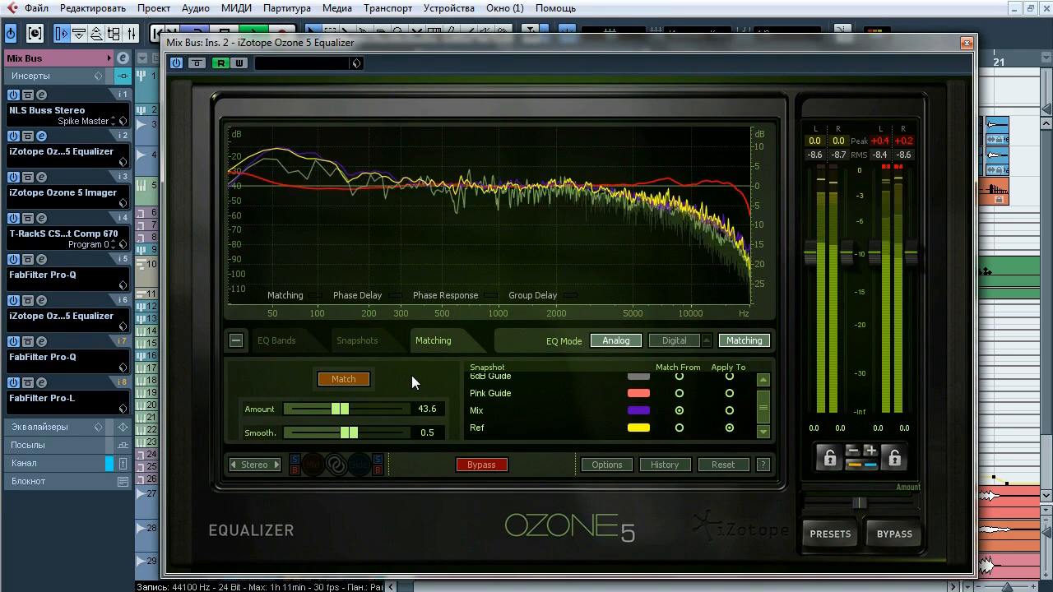
{"action": "left_click", "coordinate": [198, 63]}
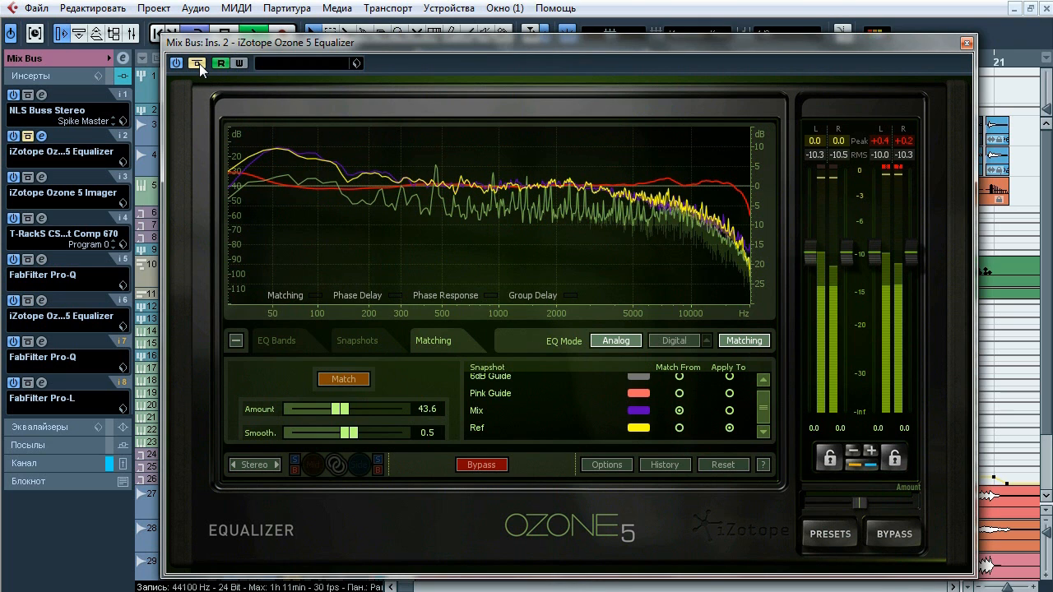
{"action": "left_click", "coordinate": [197, 63]}
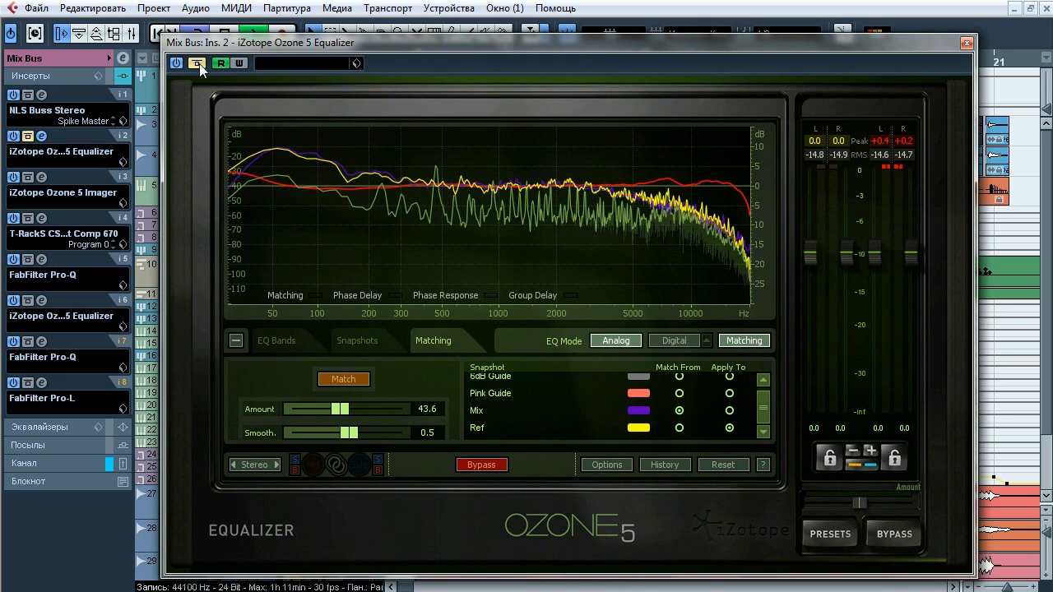
{"action": "left_click", "coordinate": [197, 63]}
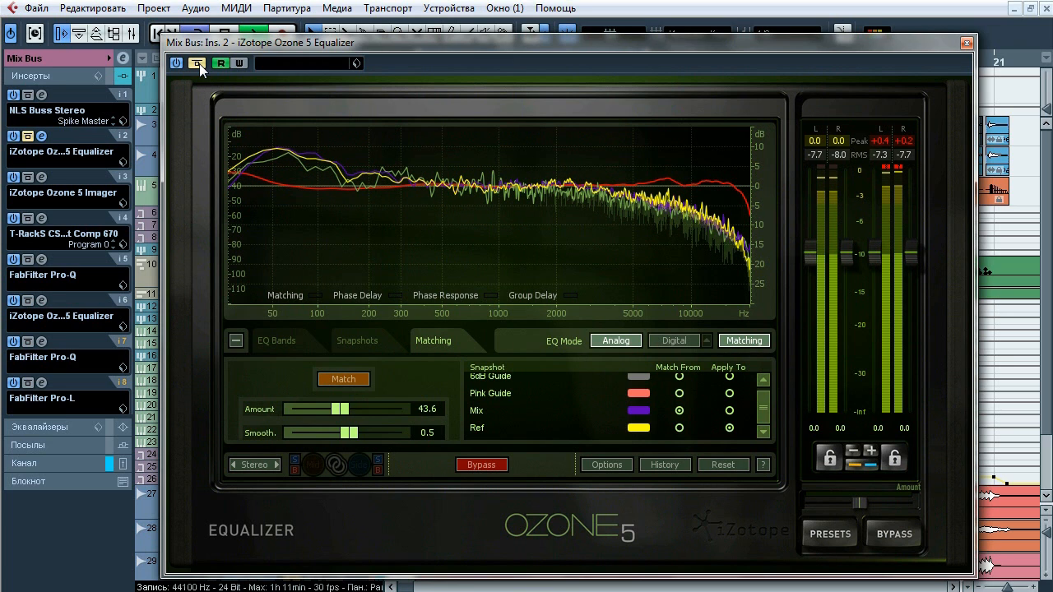
{"action": "left_click", "coordinate": [197, 63]}
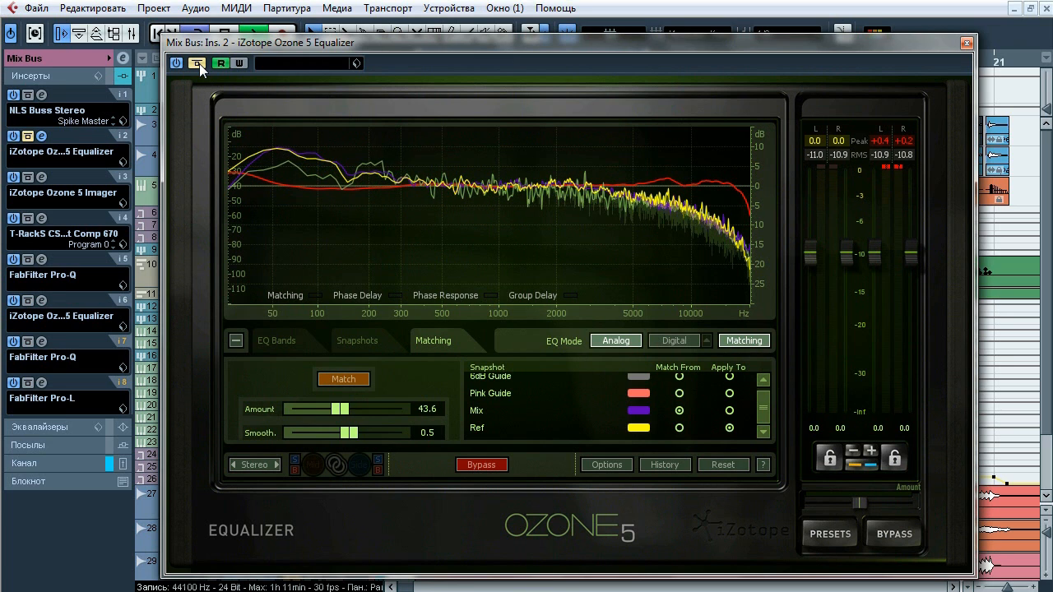
{"action": "left_click", "coordinate": [198, 64]}
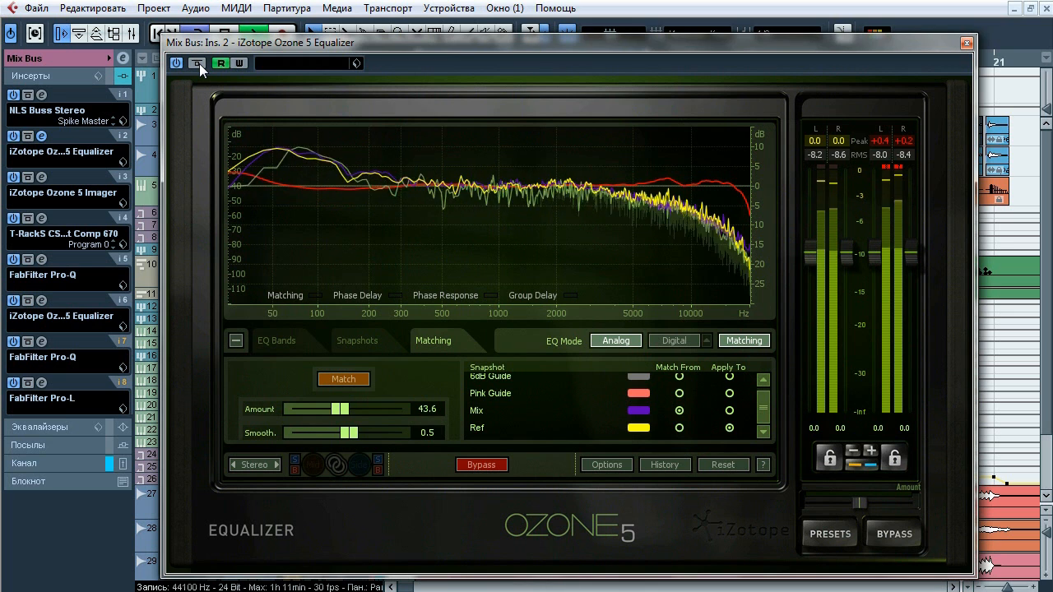
{"action": "left_click", "coordinate": [197, 64]}
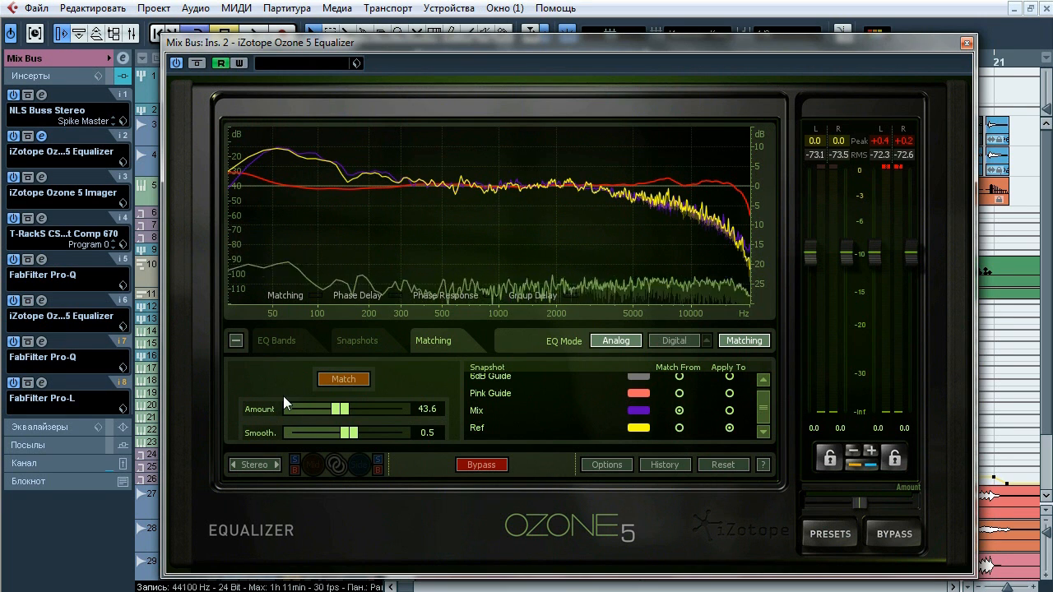
{"action": "left_click", "coordinate": [362, 339]}
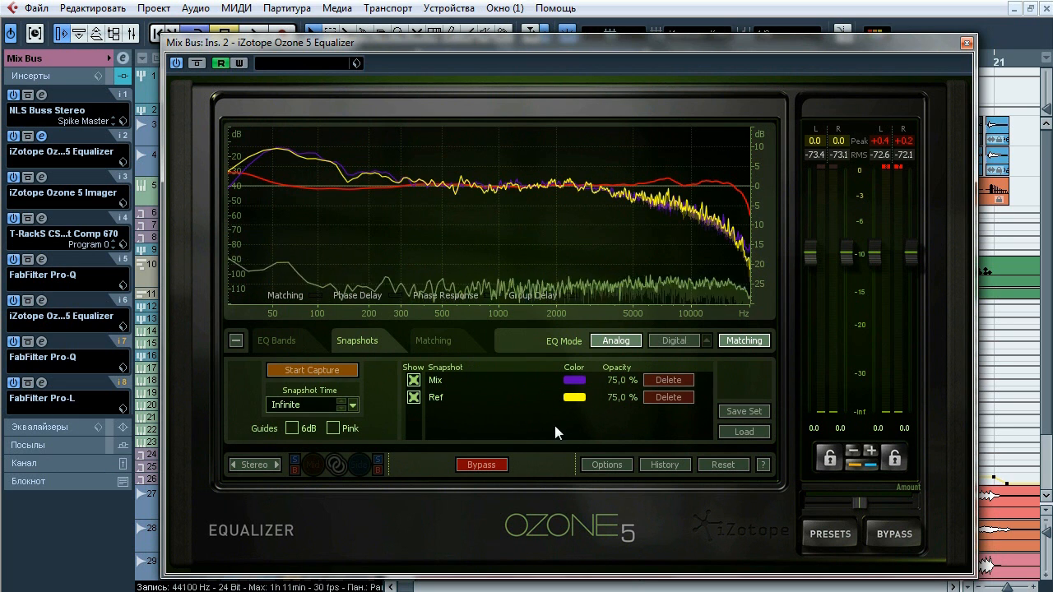
{"action": "left_click", "coordinate": [968, 44]}
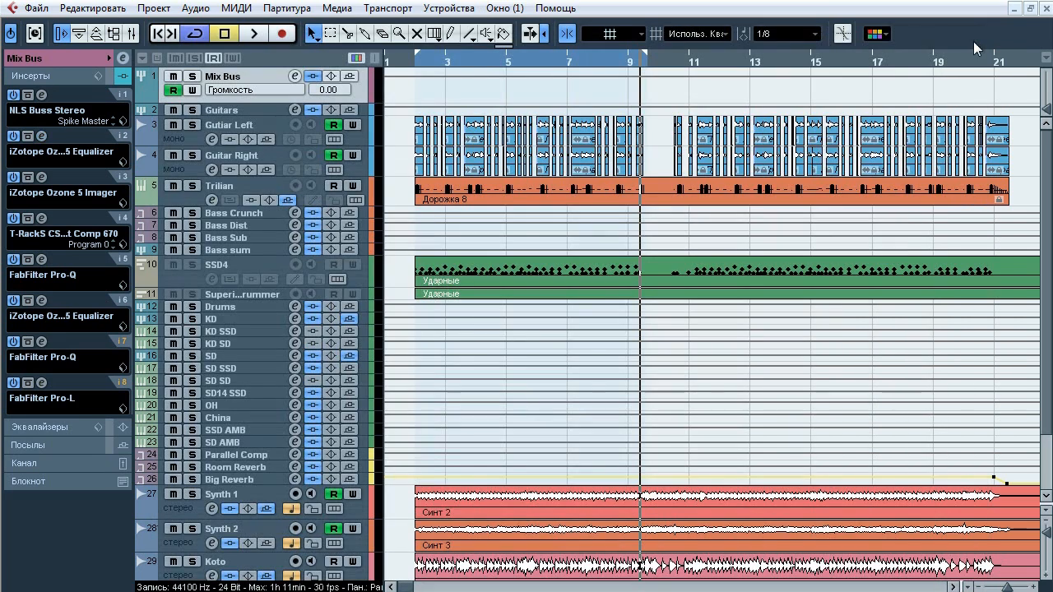
- Open Mix Bus's iZotope Ozone 5 Imager, compare the playing mix with the insert bypassed and active, stop playback and close it
{"action": "left_click", "coordinate": [42, 176]}
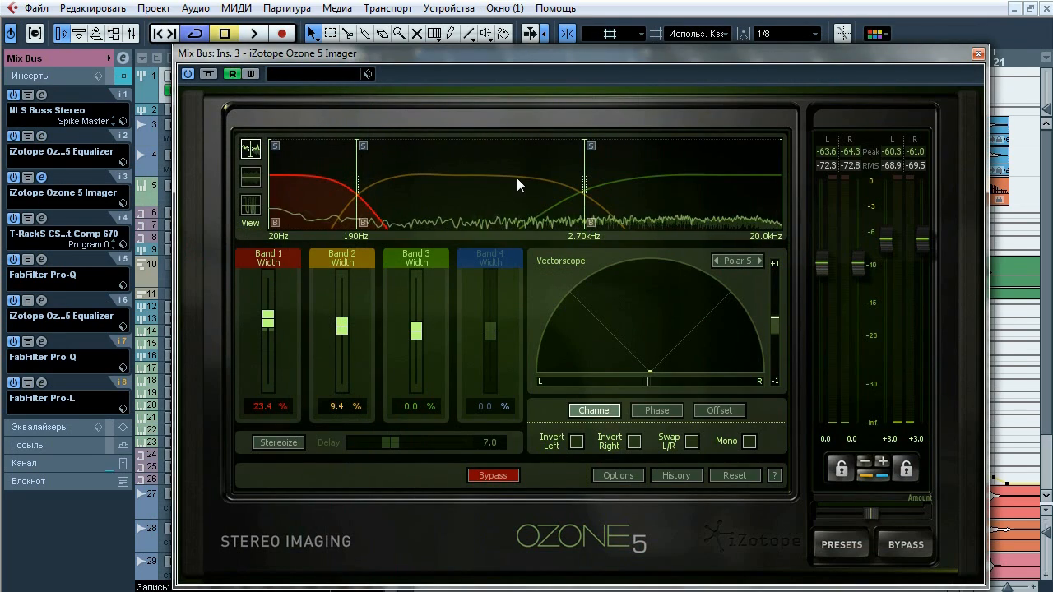
{"action": "key", "text": "space"}
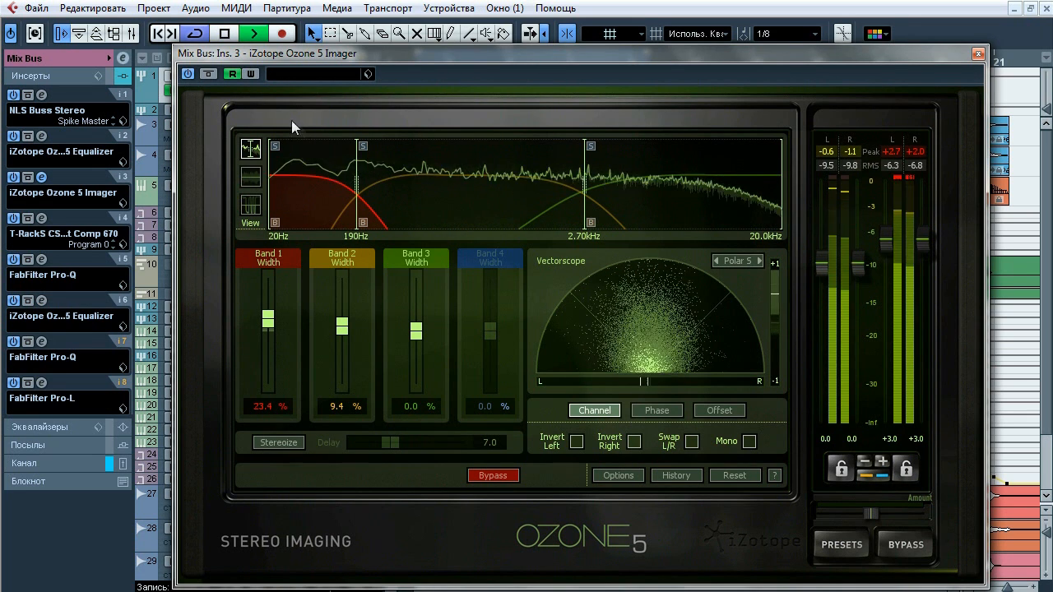
{"action": "left_click", "coordinate": [210, 74]}
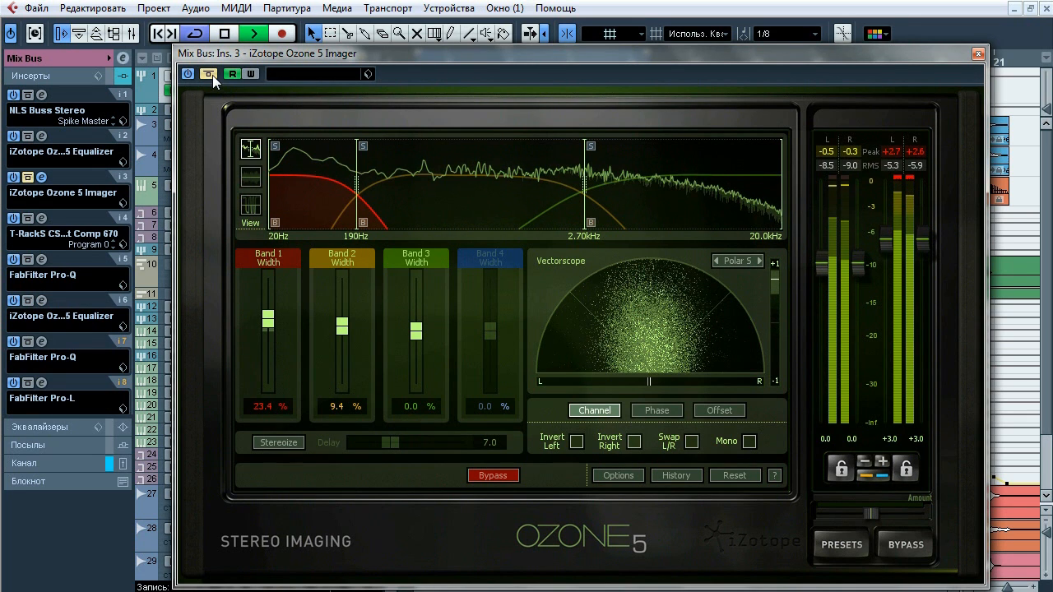
{"action": "left_click", "coordinate": [210, 74]}
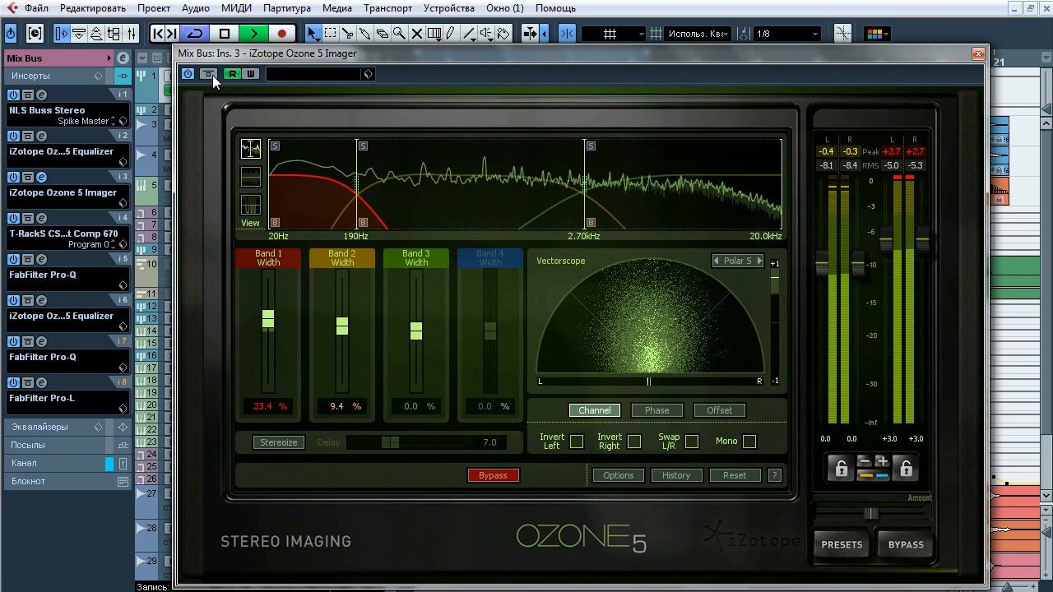
{"action": "left_click", "coordinate": [211, 74]}
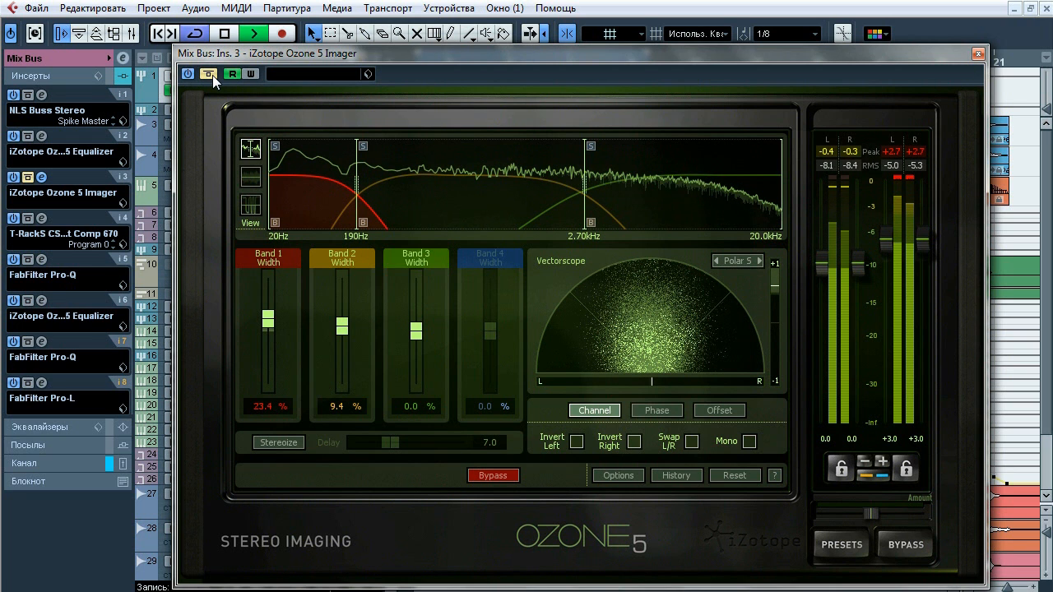
{"action": "left_click", "coordinate": [211, 74]}
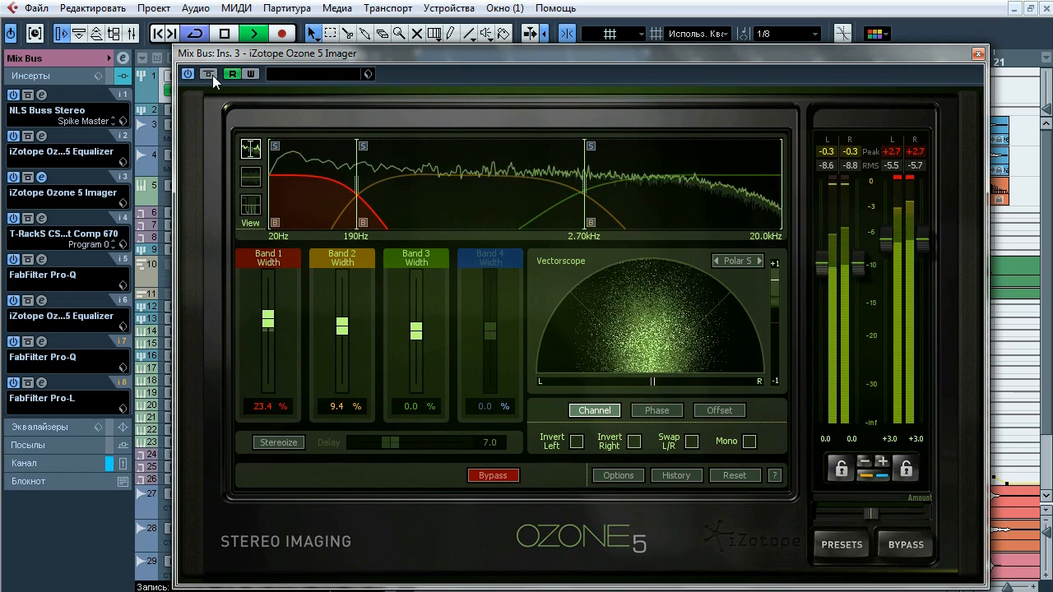
{"action": "key", "text": "space"}
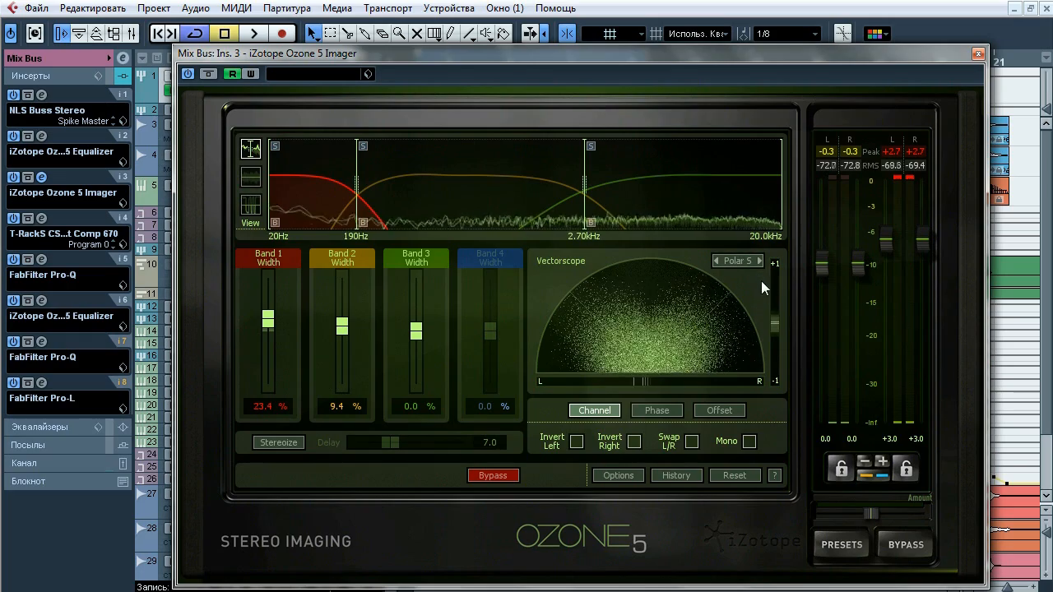
{"action": "left_click", "coordinate": [977, 54]}
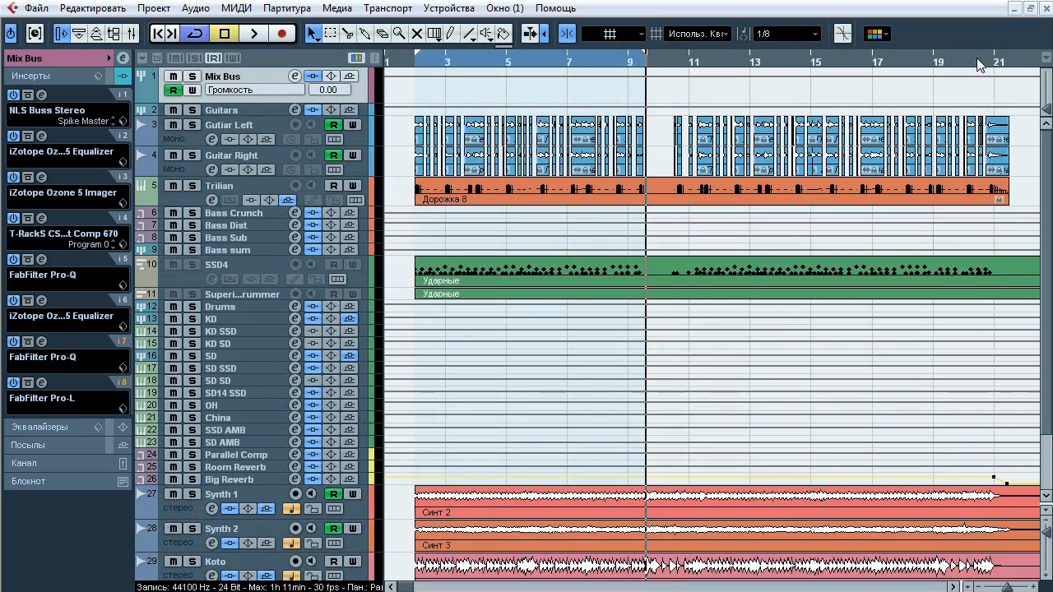
- Open Mix Bus's T-RackS CS Vint Comp 670, compare the playing mix with the insert bypassed and active, and leave it active with playback stopped
{"action": "left_click", "coordinate": [42, 217]}
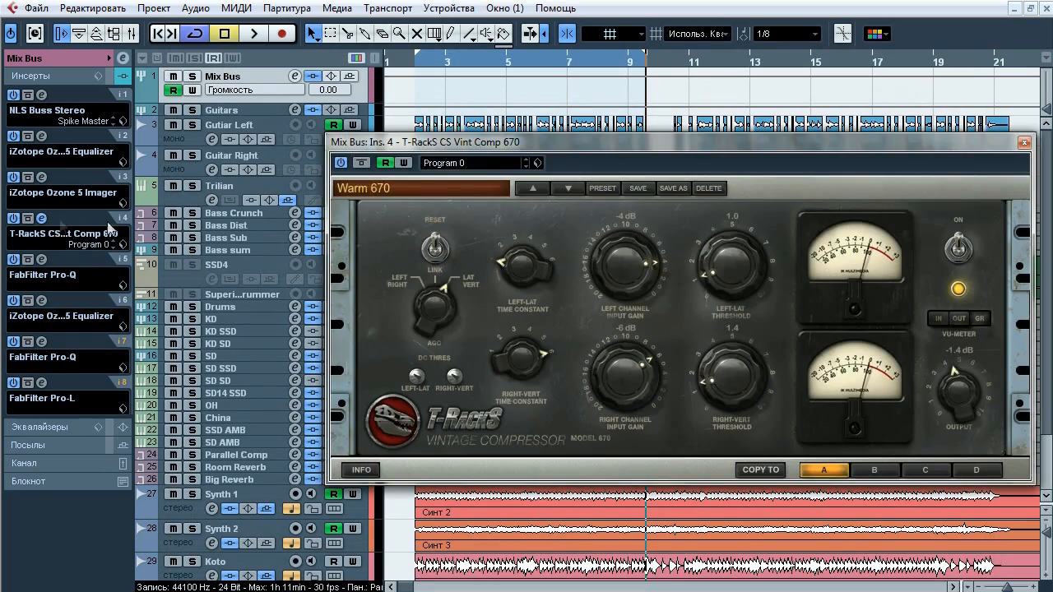
{"action": "left_click_drag", "start_coordinate": [503, 141], "coordinate": [365, 118]}
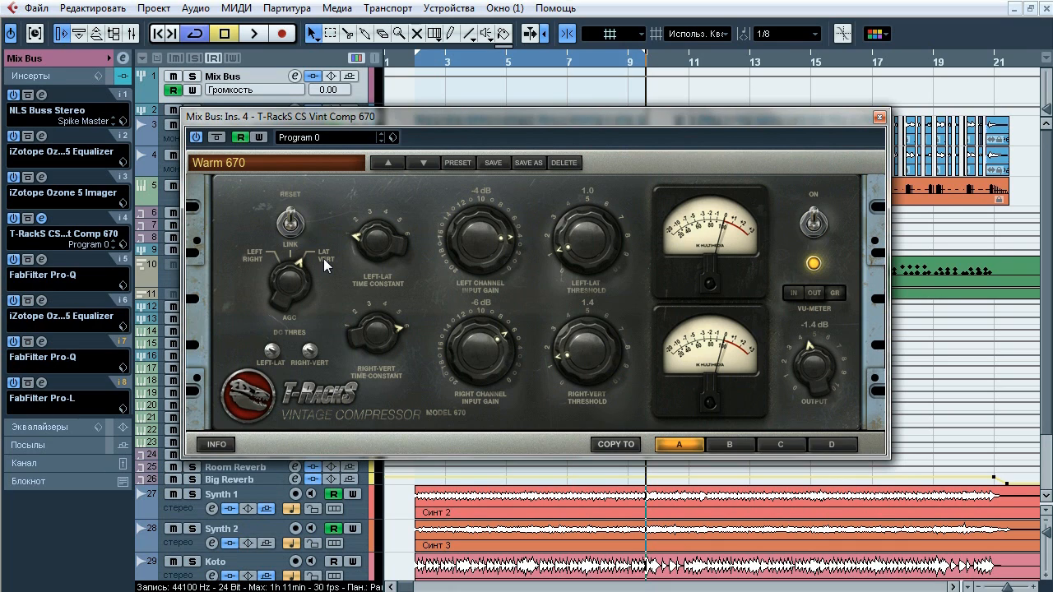
{"action": "key", "text": "space"}
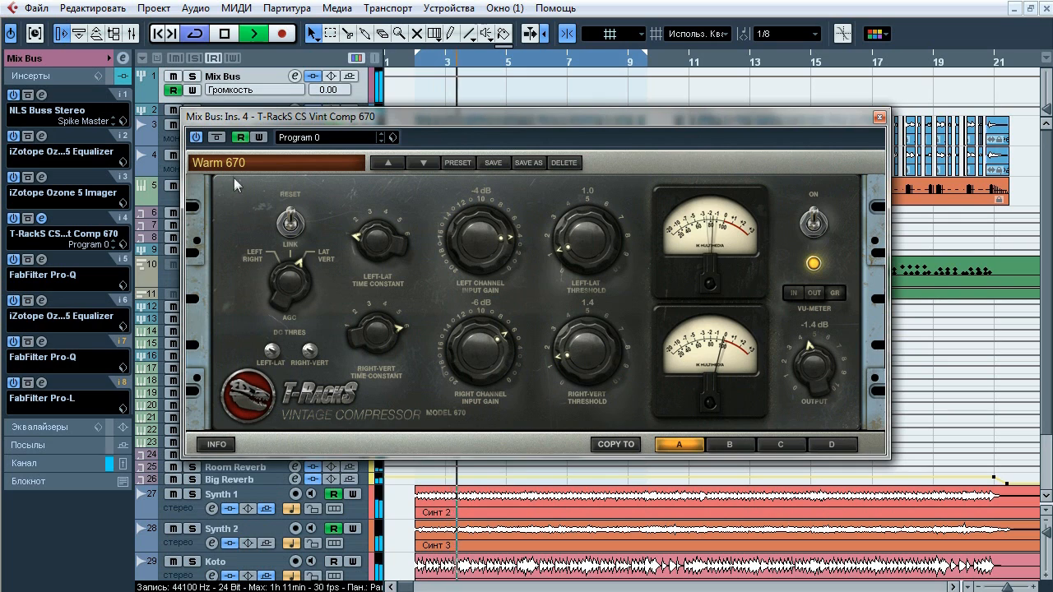
{"action": "left_click", "coordinate": [217, 138]}
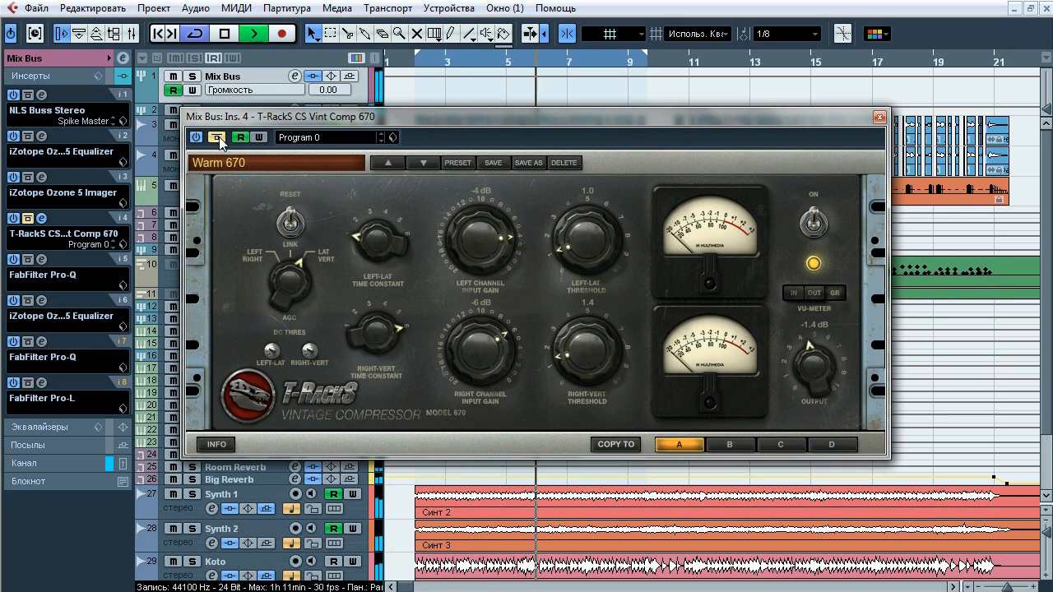
{"action": "left_click", "coordinate": [218, 137]}
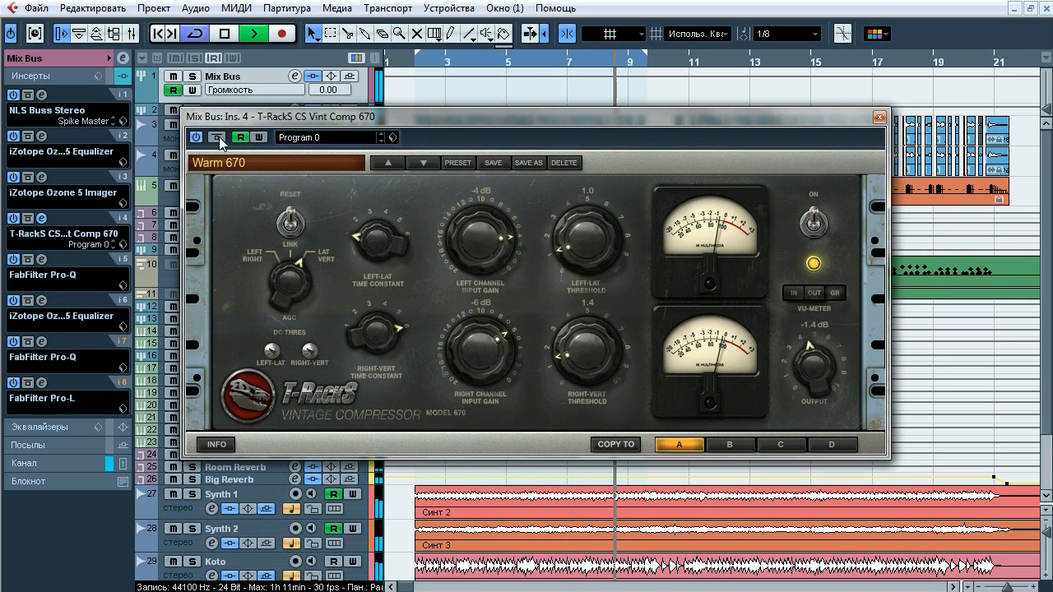
{"action": "left_click", "coordinate": [219, 136]}
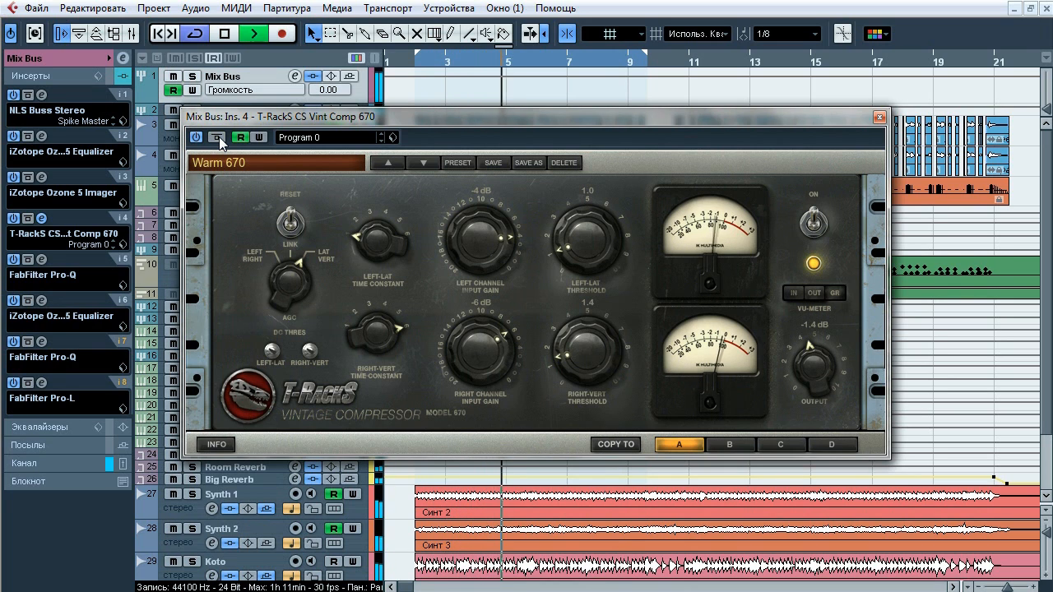
{"action": "left_click", "coordinate": [219, 137]}
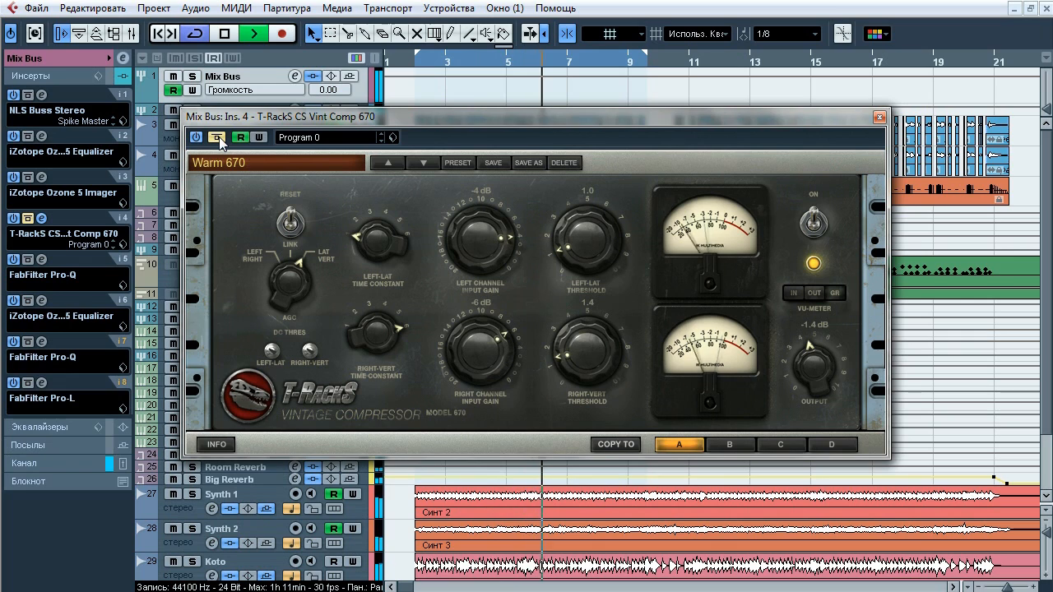
{"action": "left_click", "coordinate": [218, 137]}
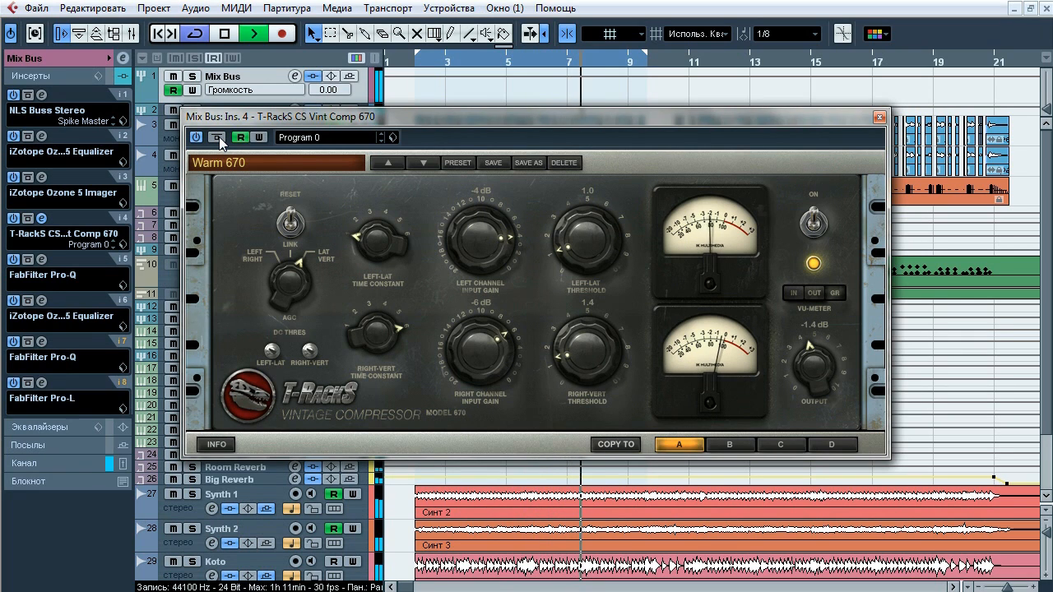
{"action": "key", "text": "space"}
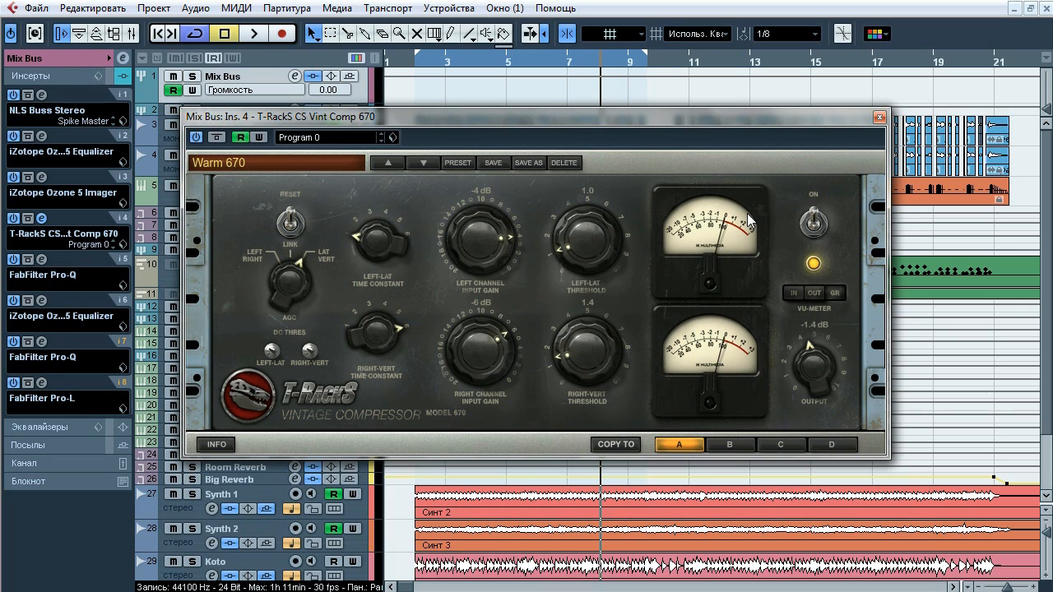
{"action": "key", "text": "space"}
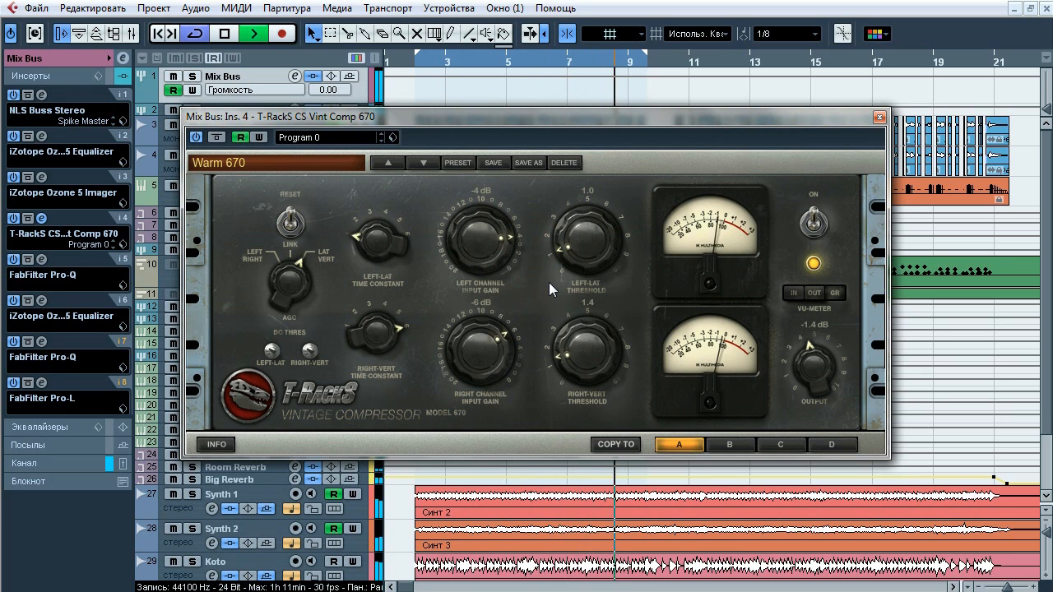
{"action": "key", "text": "space"}
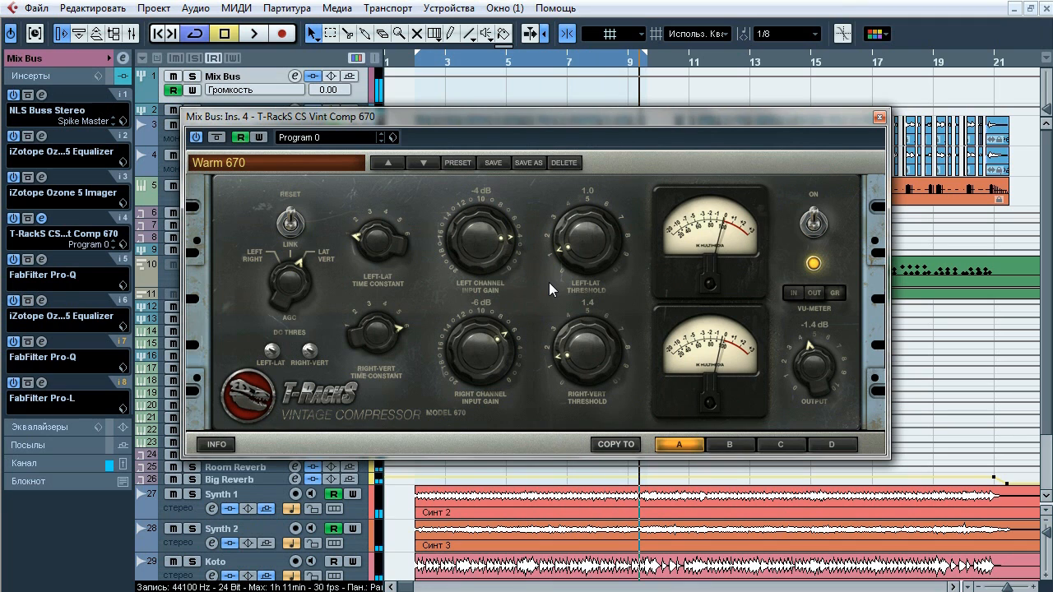
- Close the Vint Comp 670, open Mix Bus's insert 5 FabFilter Pro-Q, start playback and briefly solo its narrow cut band
{"action": "left_click", "coordinate": [879, 117]}
{"action": "left_click", "coordinate": [45, 274]}
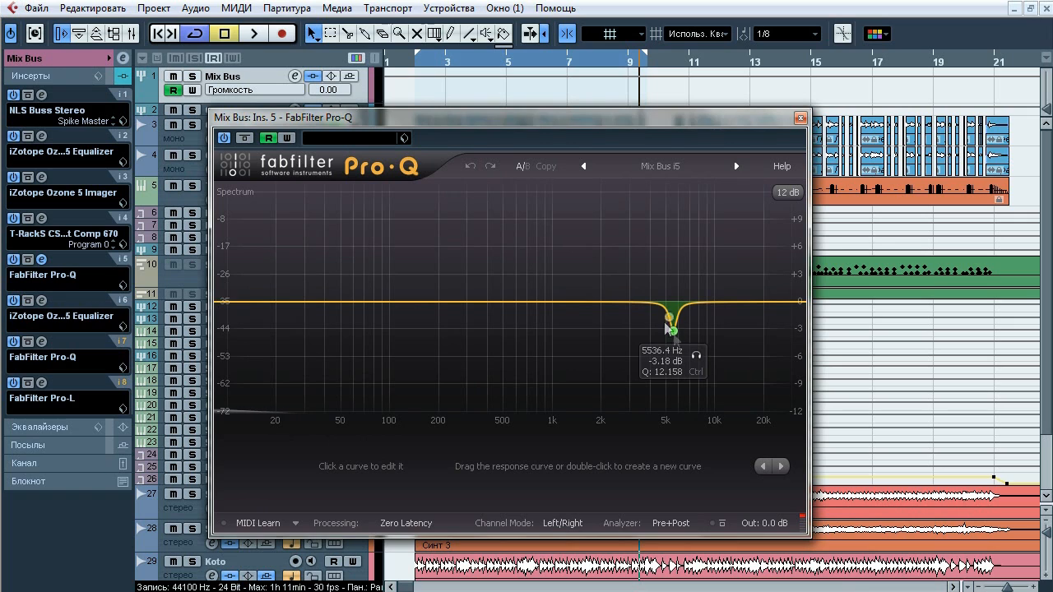
{"action": "key", "text": "space"}
{"action": "left_click", "coordinate": [695, 356]}
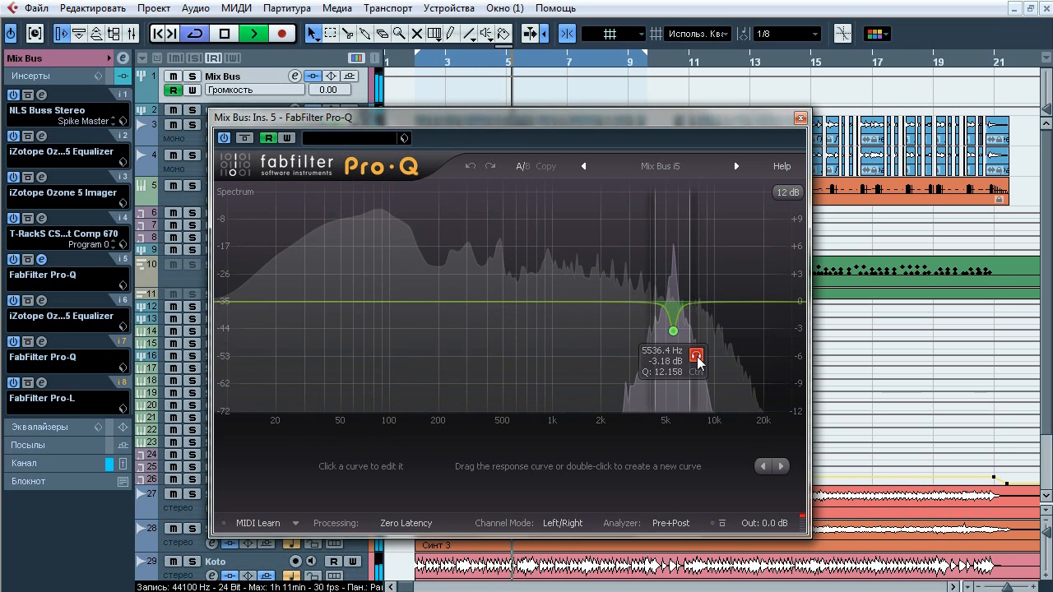
{"action": "left_click", "coordinate": [695, 356]}
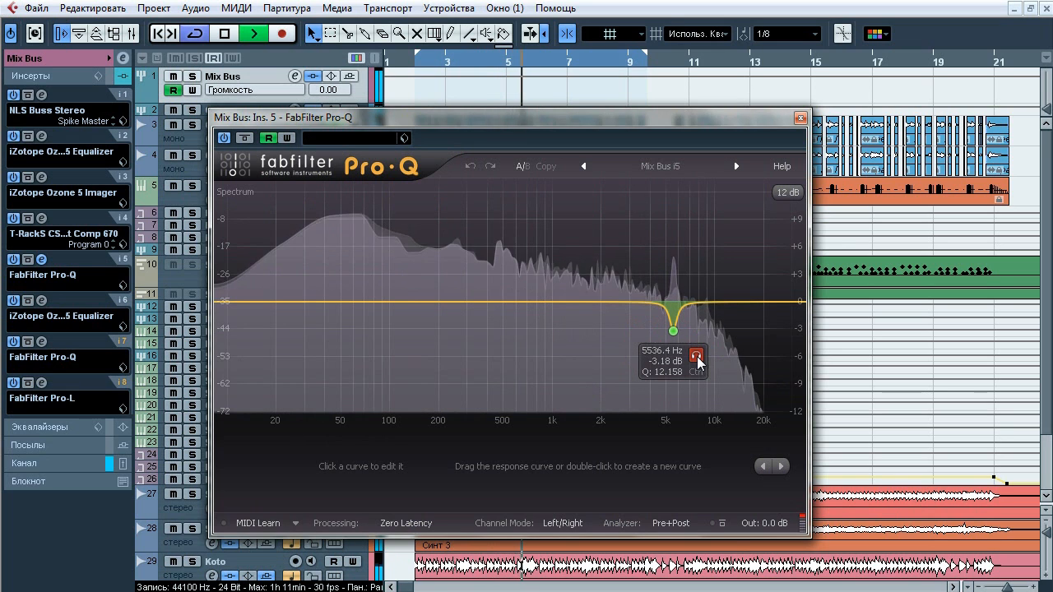
- Compare the playing mix with the insert 5 Pro-Q bypassed and active, stop playback with it active and close it
{"action": "left_click", "coordinate": [245, 140]}
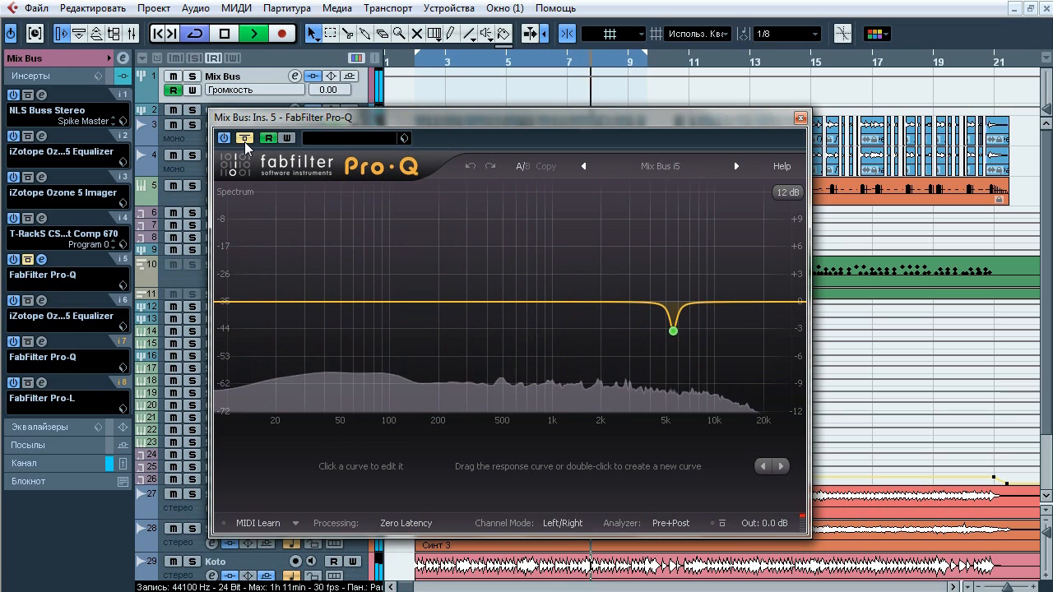
{"action": "left_click", "coordinate": [245, 138]}
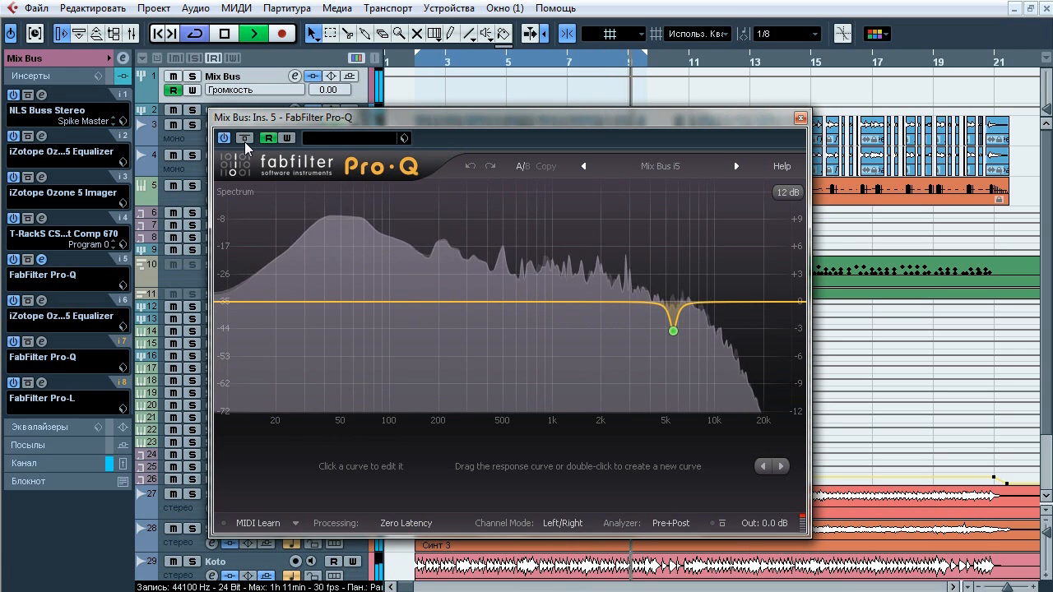
{"action": "left_click", "coordinate": [245, 139]}
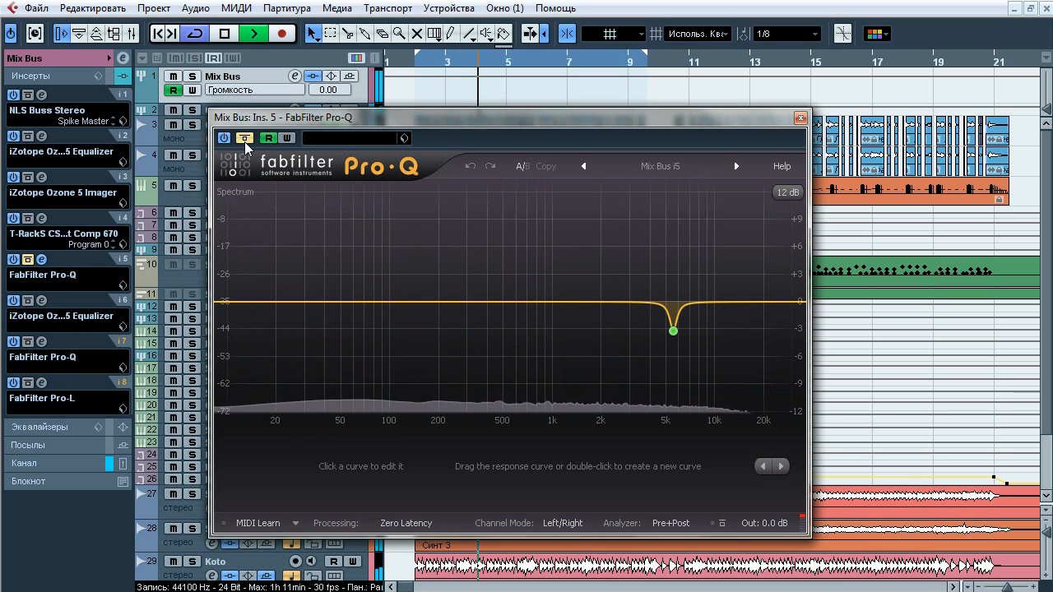
{"action": "left_click", "coordinate": [245, 138]}
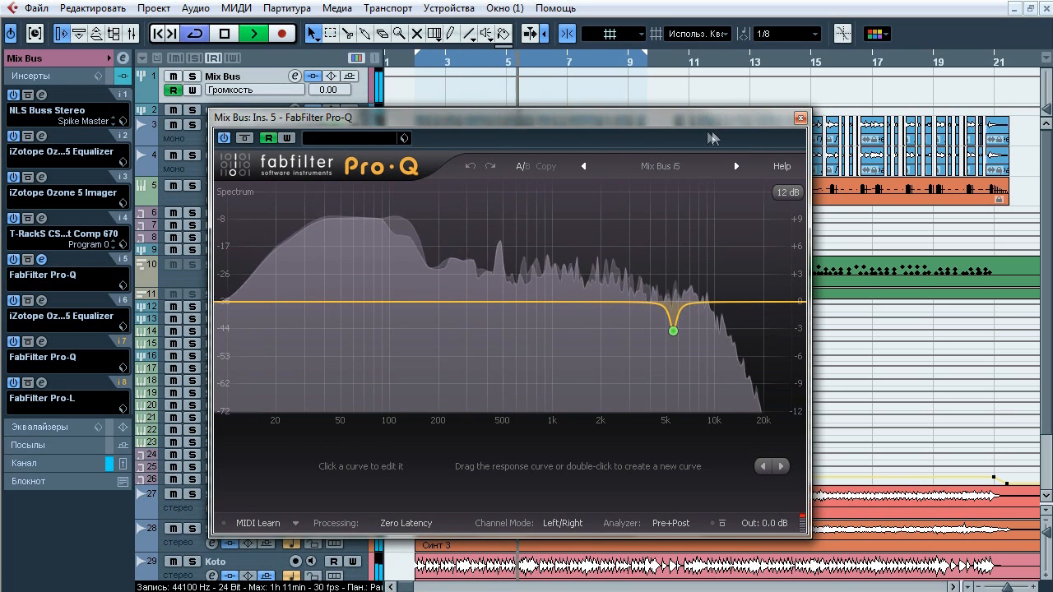
{"action": "key", "text": "space"}
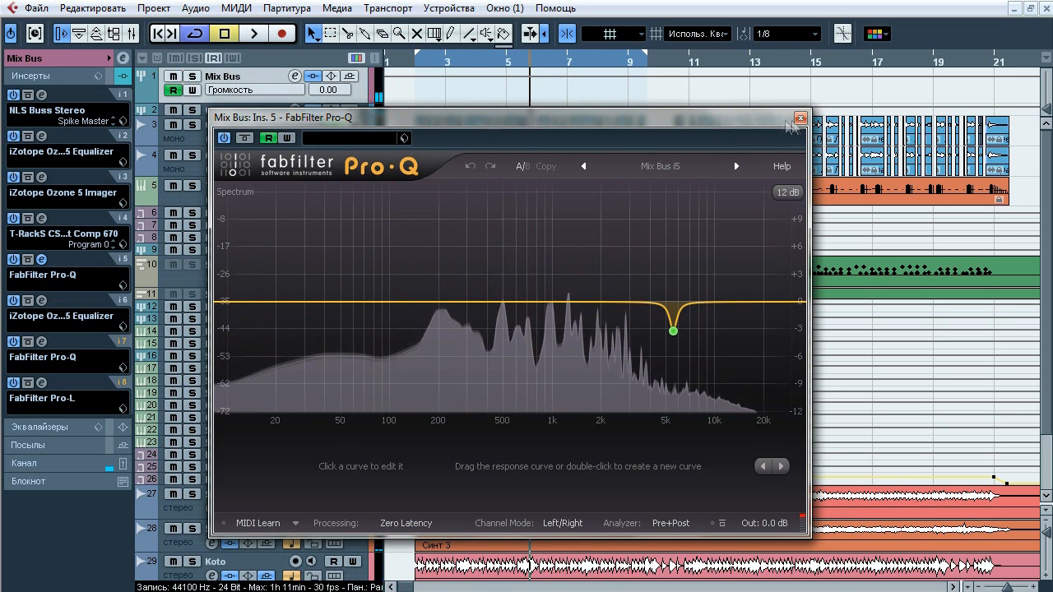
{"action": "left_click", "coordinate": [799, 118]}
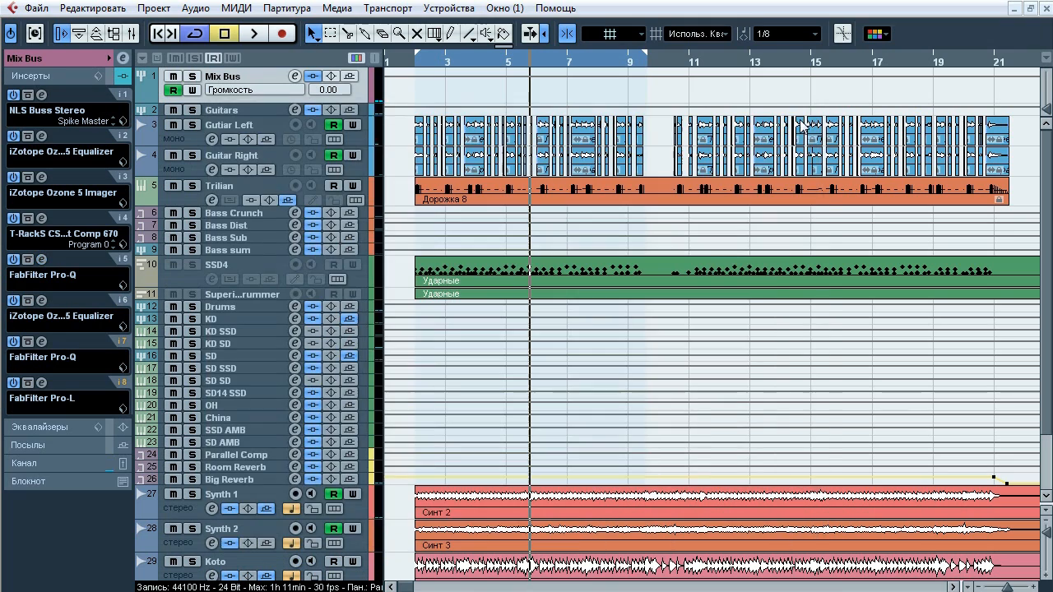
- Open Mix Bus's insert 6, iZotope Ozone 5 Equalizer, compare the playing mix with the insert bypassed and active, and close it
{"action": "left_click", "coordinate": [49, 310]}
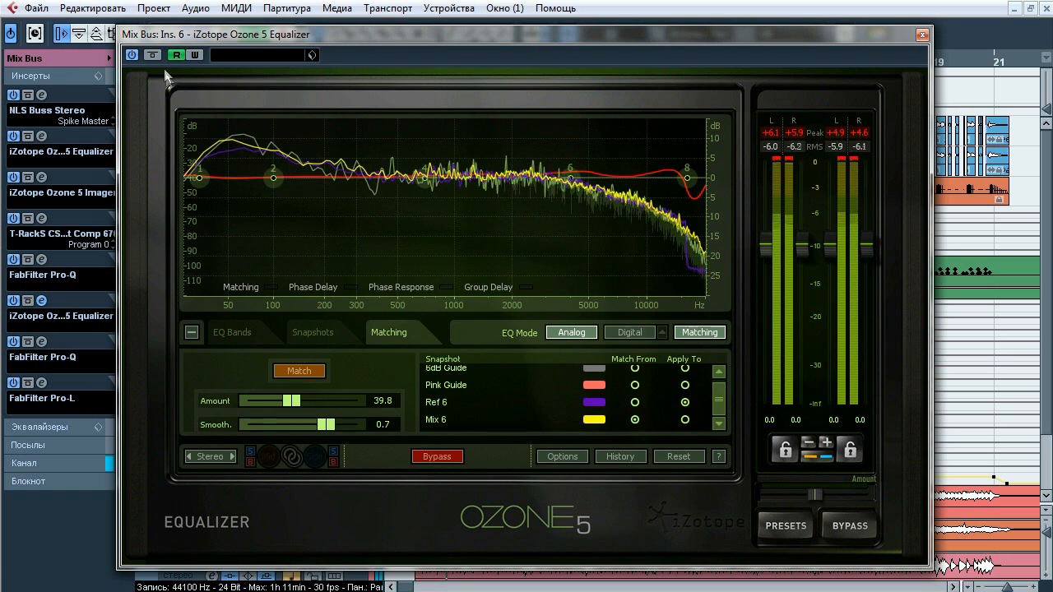
{"action": "left_click", "coordinate": [152, 54]}
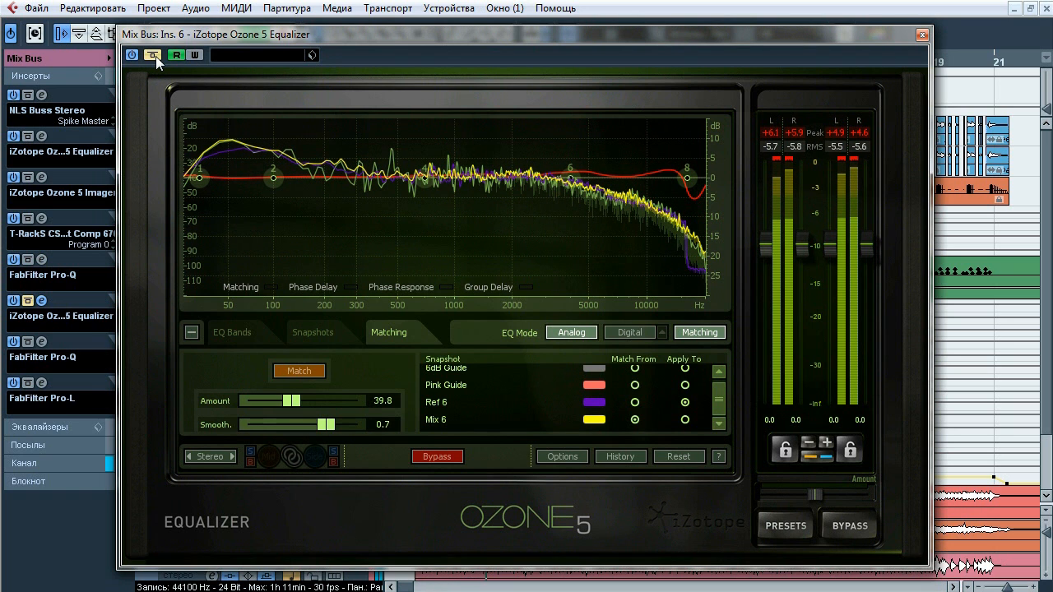
{"action": "left_click", "coordinate": [153, 54]}
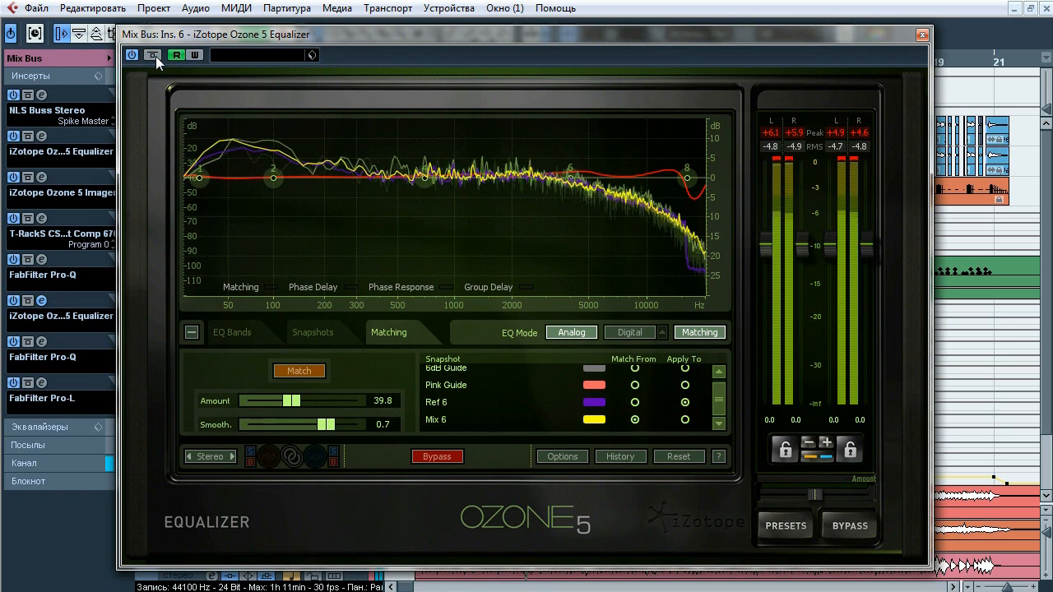
{"action": "left_click", "coordinate": [152, 55]}
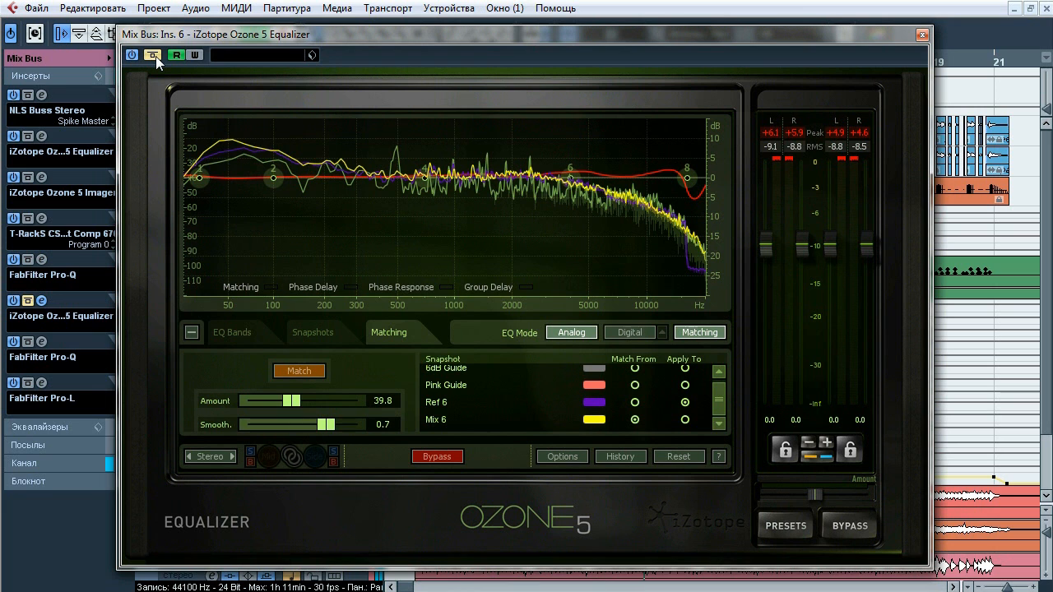
{"action": "left_click", "coordinate": [156, 56]}
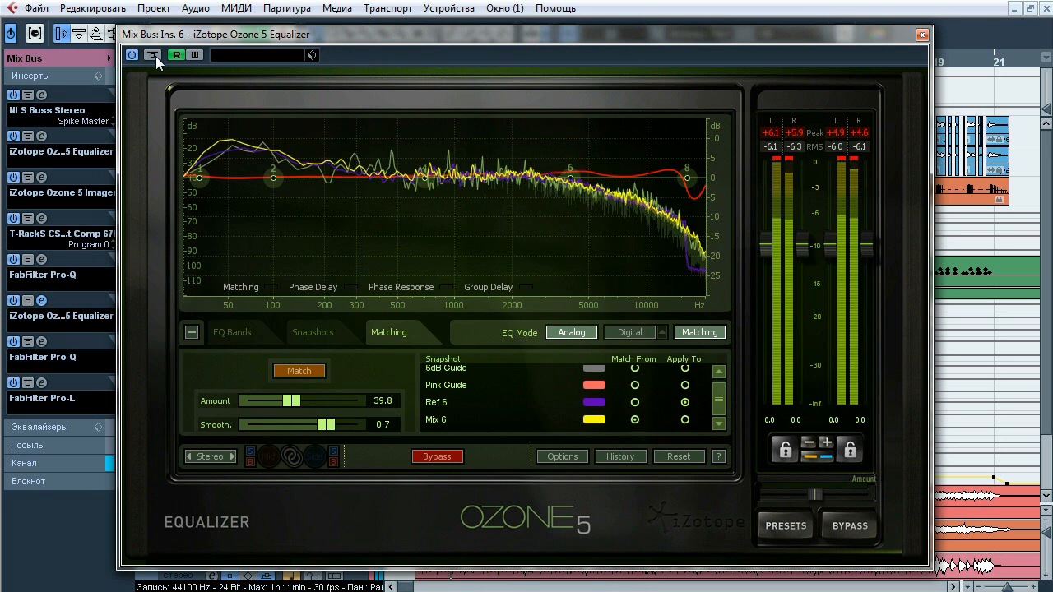
{"action": "left_click", "coordinate": [155, 56]}
{"action": "left_click", "coordinate": [155, 56]}
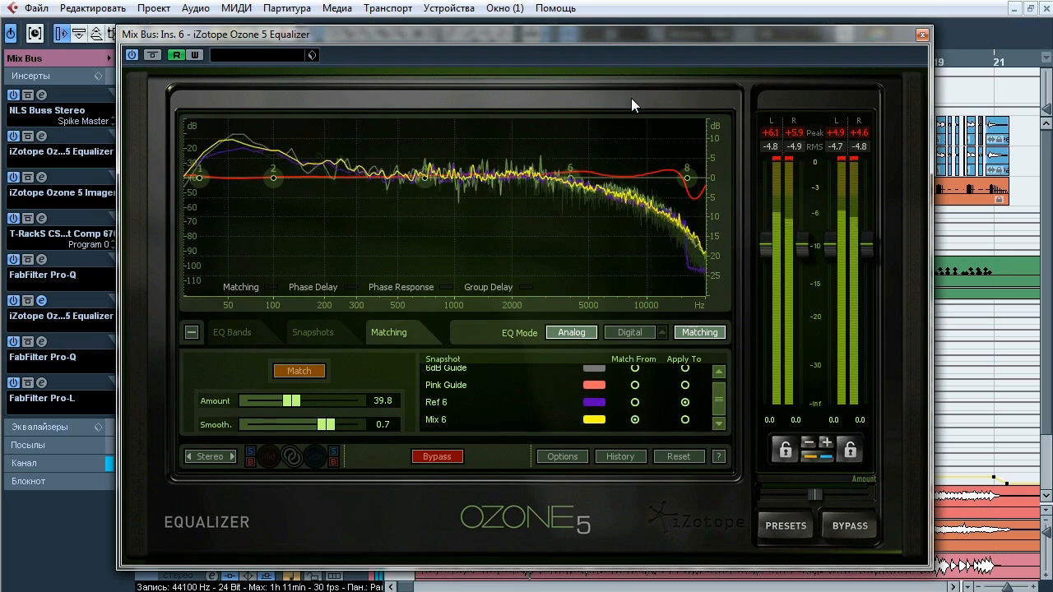
{"action": "left_click", "coordinate": [922, 36]}
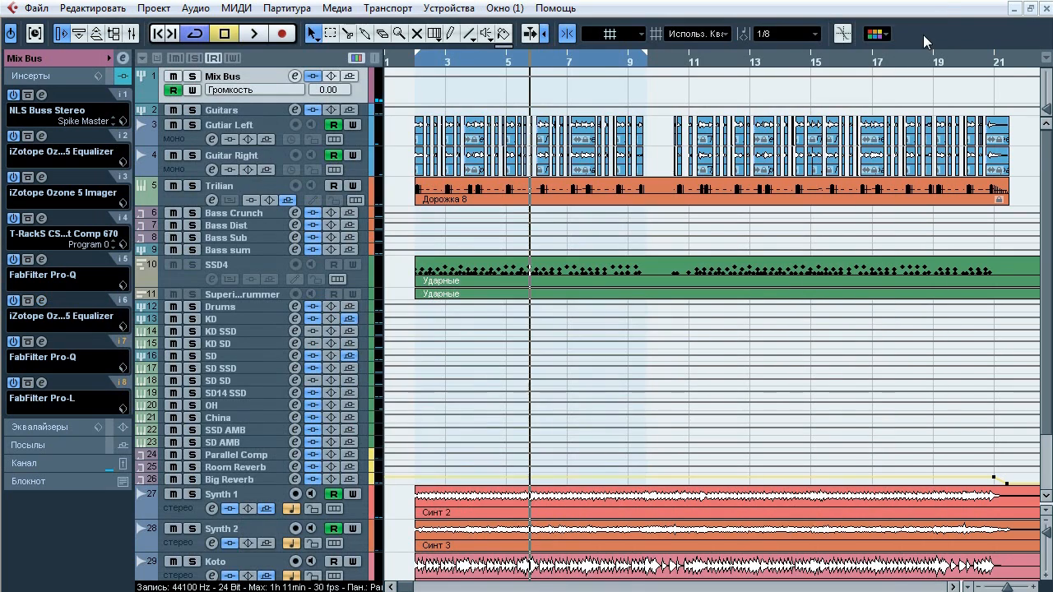
- Open Mix Bus's insert 7 FabFilter Pro-Q, audition its side Low Cut band during playback, and compare the mix with that band bypassed and active
{"action": "left_click", "coordinate": [42, 342]}
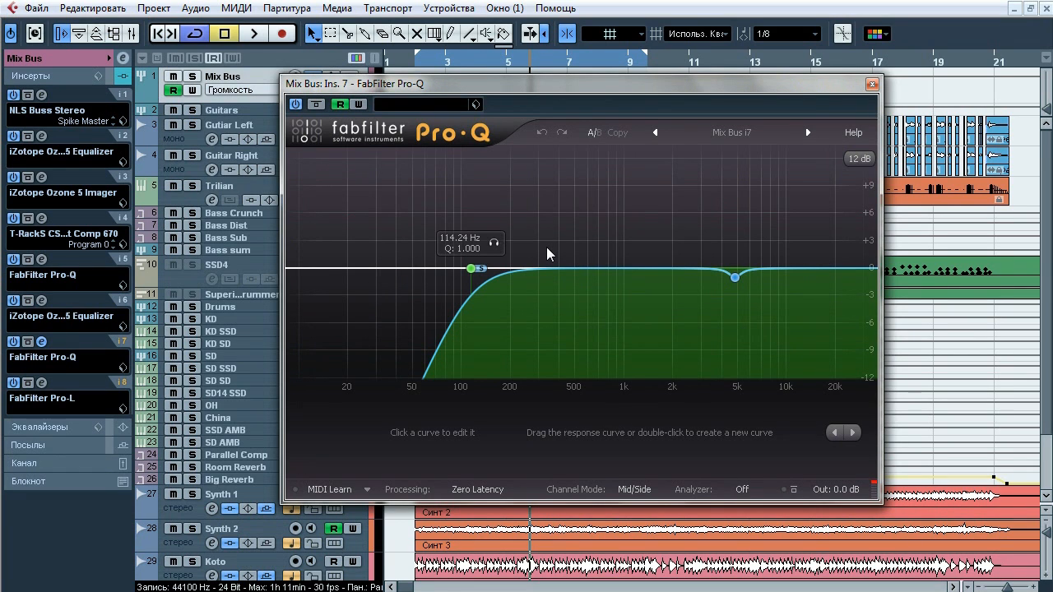
{"action": "key", "text": "space"}
{"action": "left_click", "coordinate": [494, 243]}
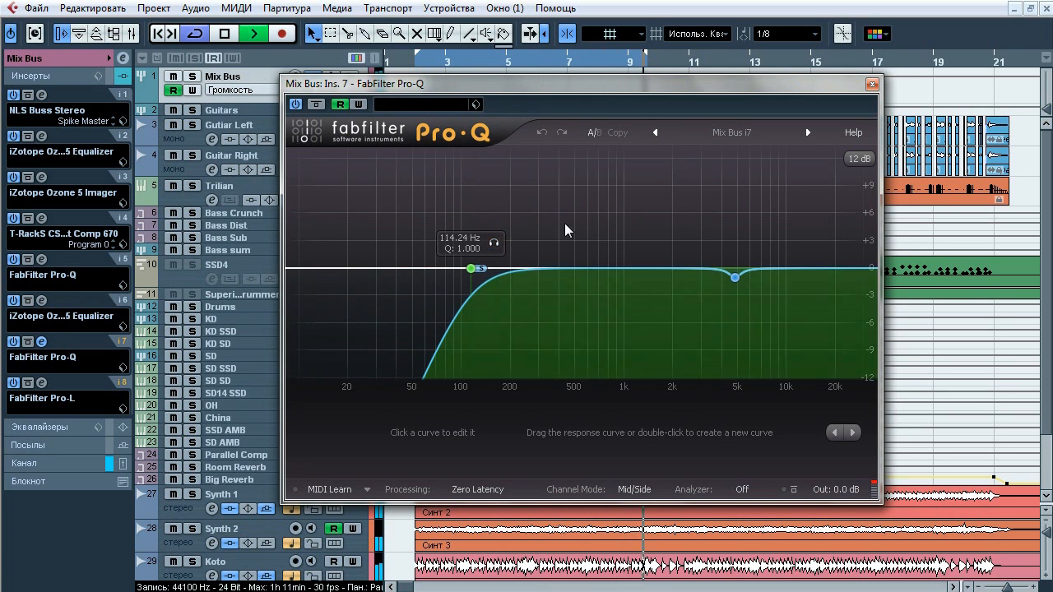
{"action": "left_click", "coordinate": [465, 297]}
{"action": "left_click", "coordinate": [722, 433]}
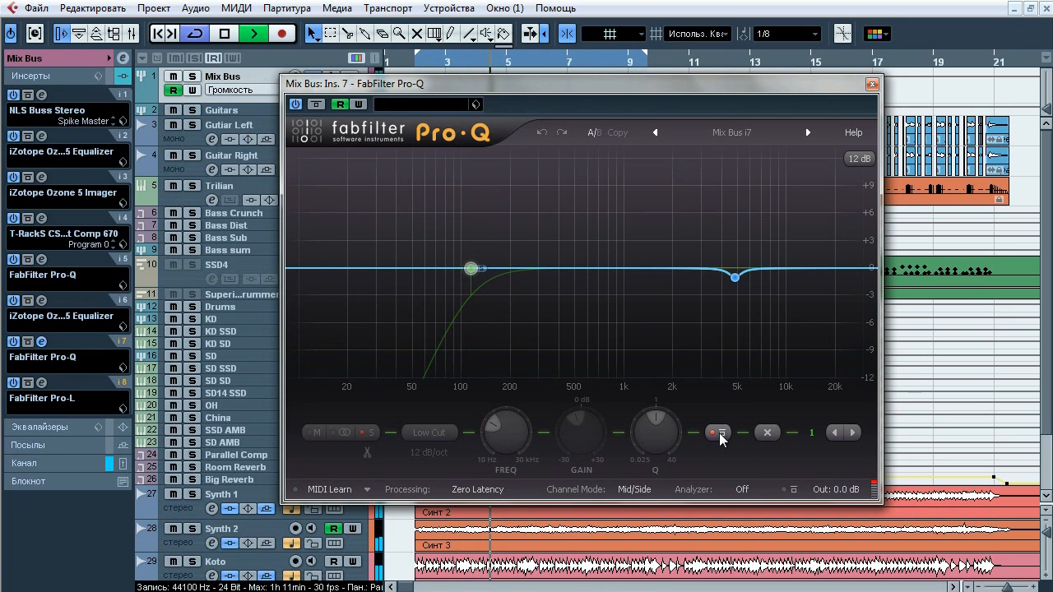
{"action": "left_click", "coordinate": [721, 434]}
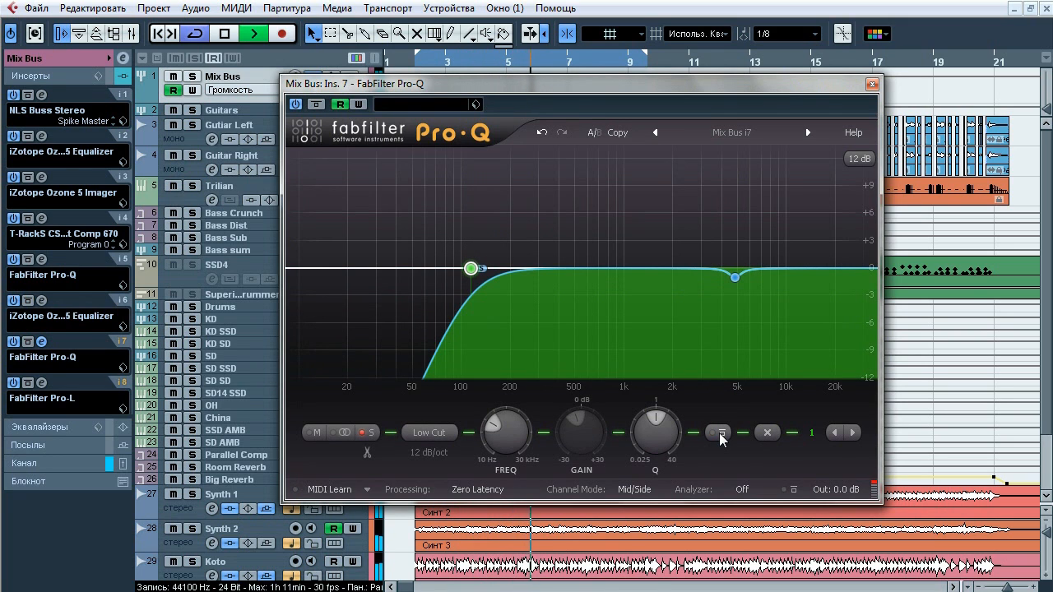
{"action": "left_click", "coordinate": [720, 434]}
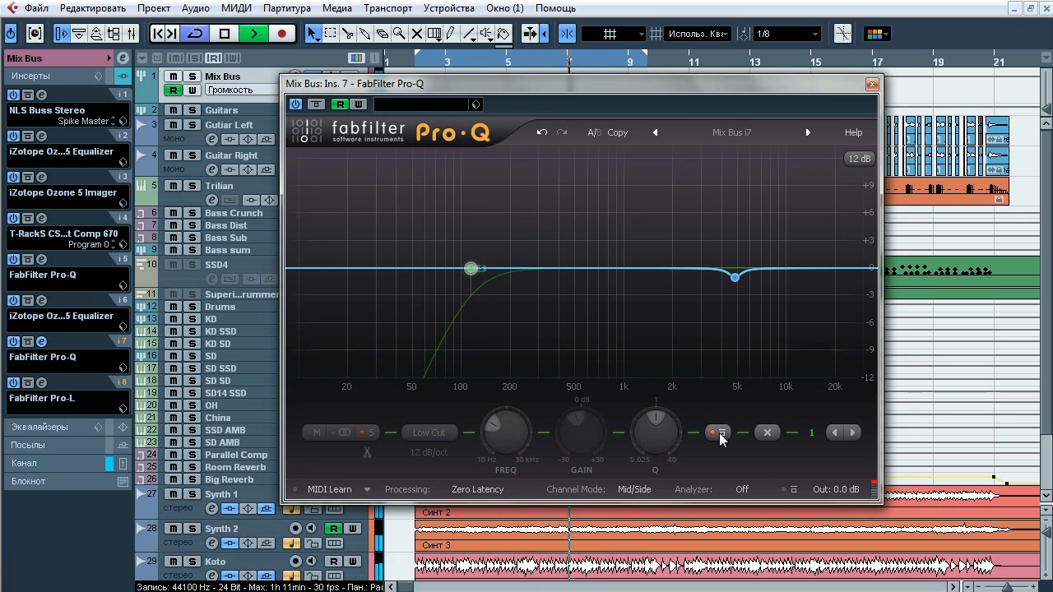
{"action": "left_click", "coordinate": [721, 434]}
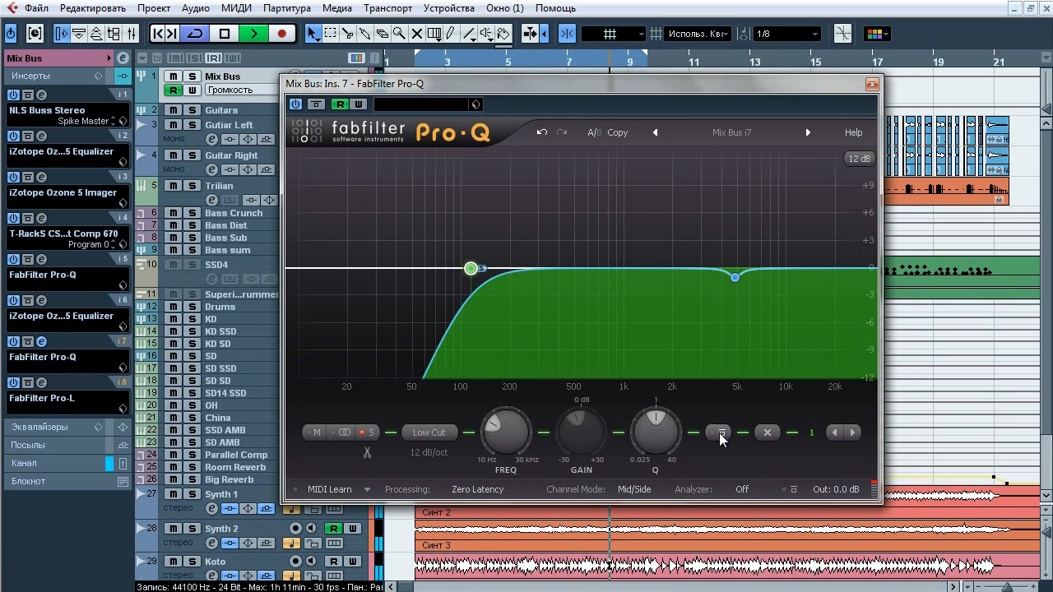
- Solo the Pro-Q's Bell cut band, and compare the playing mix with that band bypassed and active
{"action": "mouse_move", "coordinate": [755, 303]}
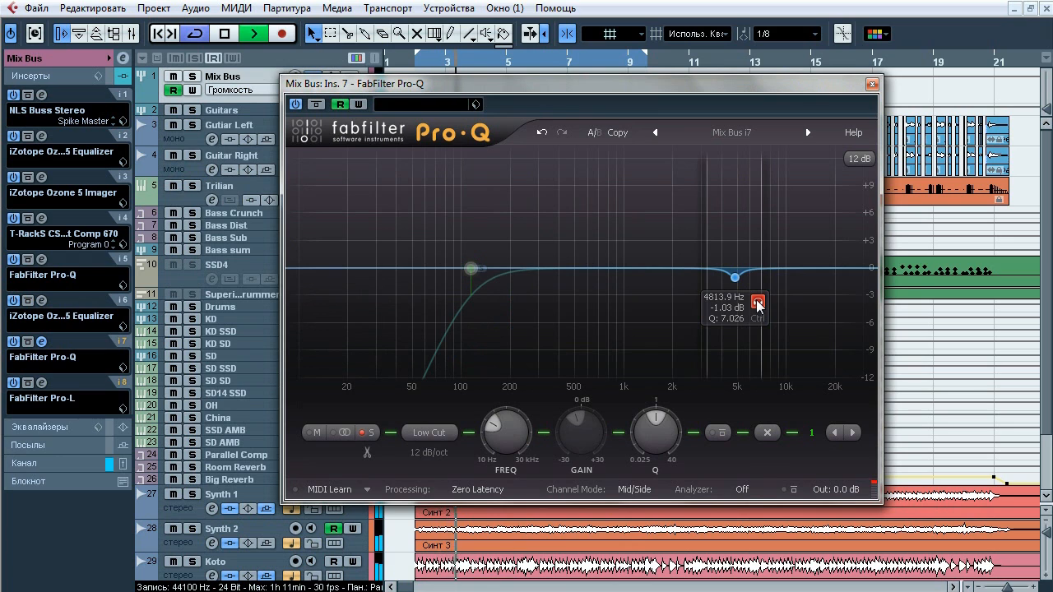
{"action": "left_click", "coordinate": [758, 305]}
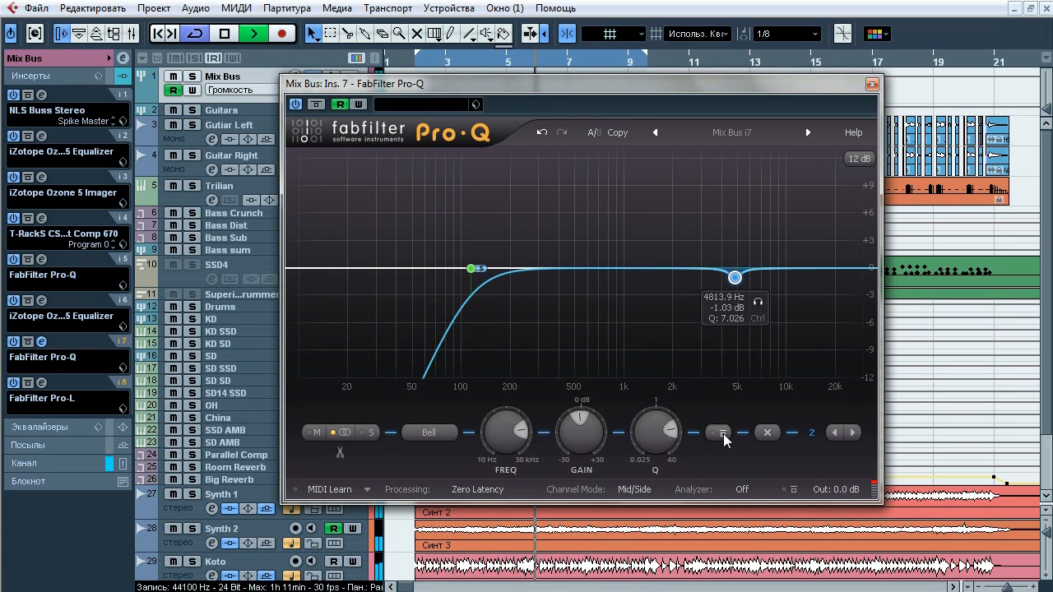
{"action": "left_click", "coordinate": [723, 433]}
{"action": "left_click", "coordinate": [722, 433]}
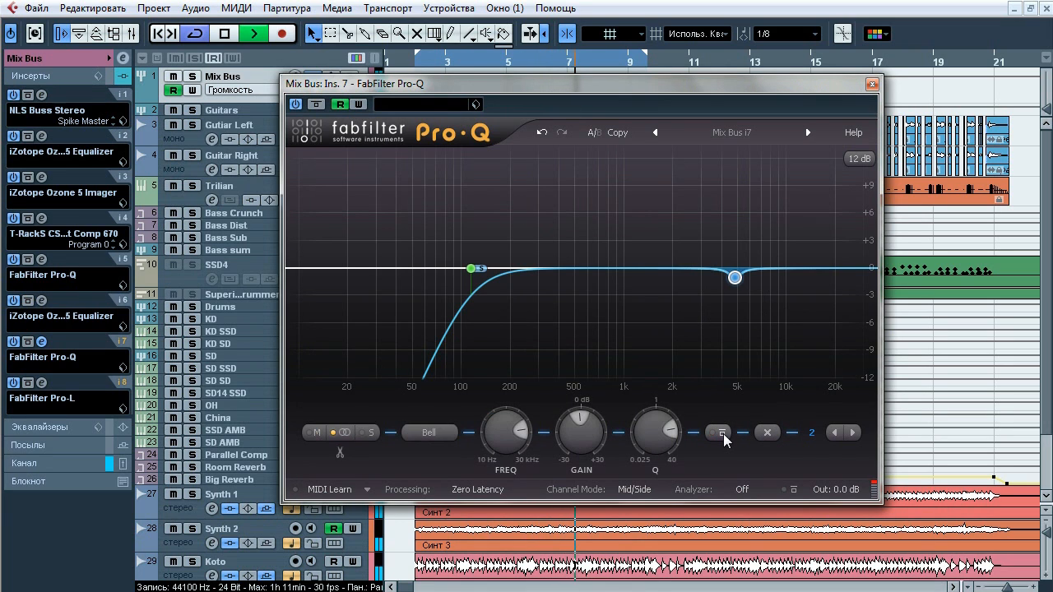
{"action": "left_click", "coordinate": [723, 434]}
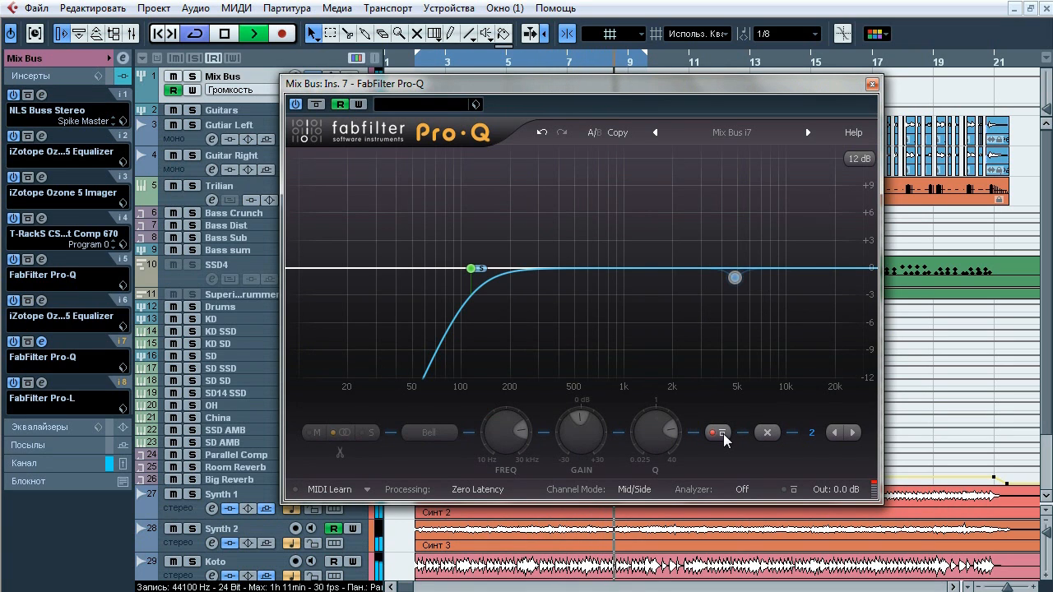
{"action": "left_click", "coordinate": [723, 434]}
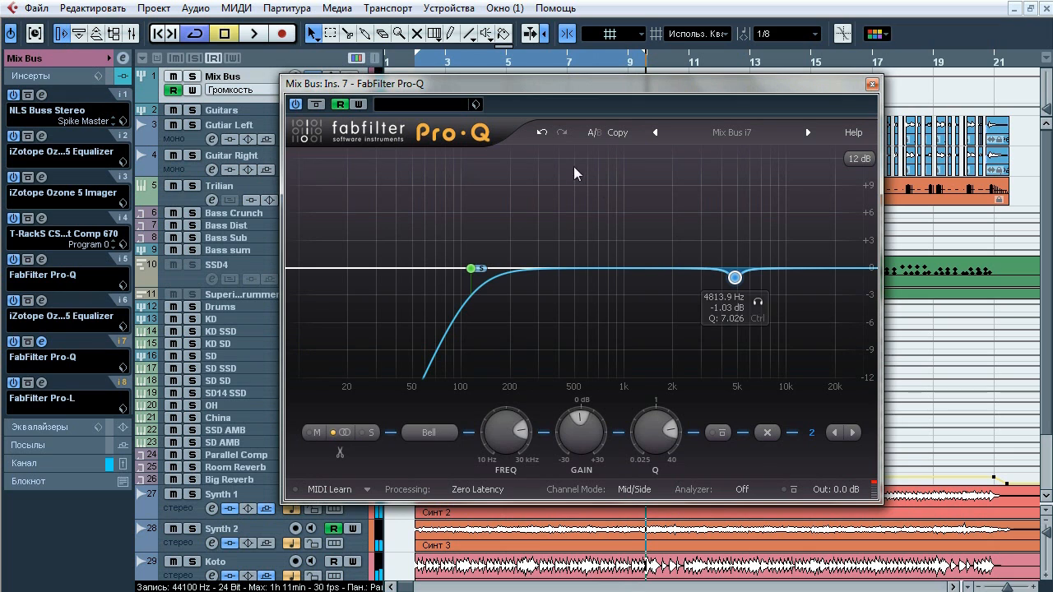
- Undo the band bypass changes in the insert 7 Pro-Q and close the plug-in
{"action": "left_click", "coordinate": [541, 133]}
{"action": "left_click", "coordinate": [541, 132]}
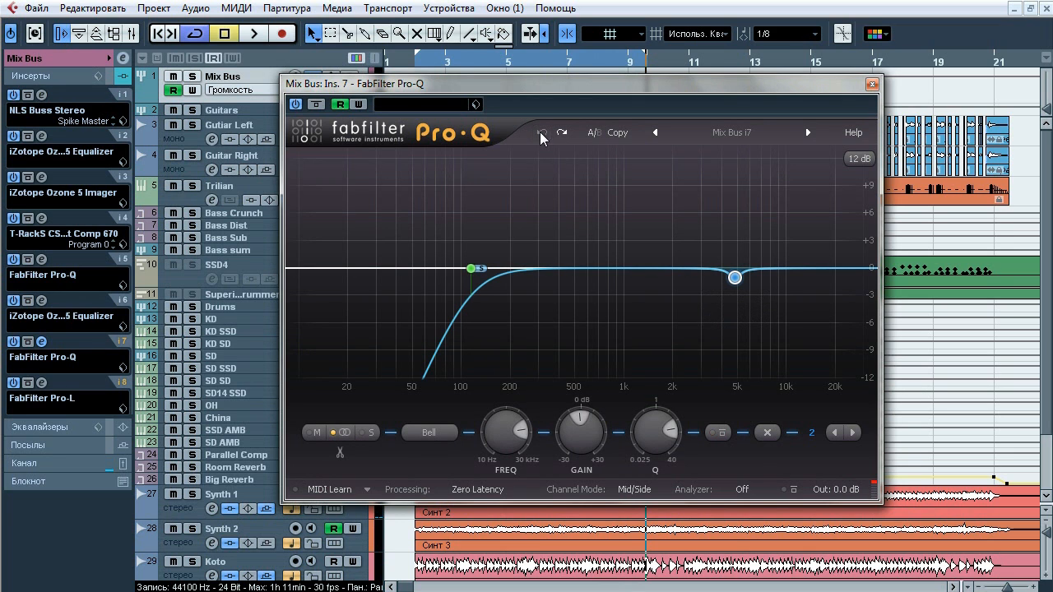
{"action": "left_click", "coordinate": [871, 84]}
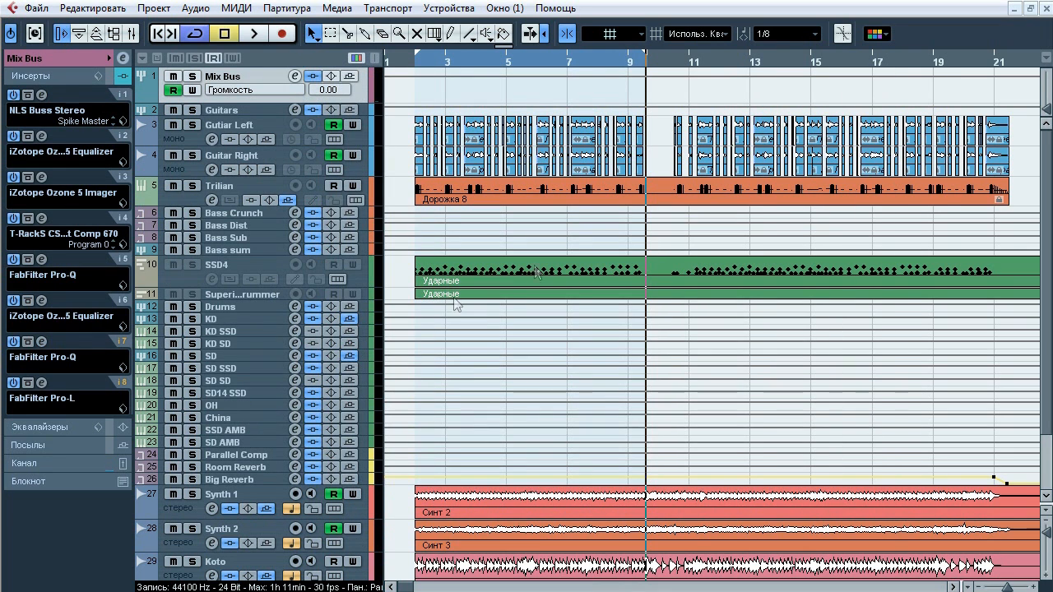
- Open Mix Bus's insert 8, FabFilter Pro-L, switch off its level display, and compare the playing mix with the insert bypassed and active
{"action": "left_click", "coordinate": [41, 382]}
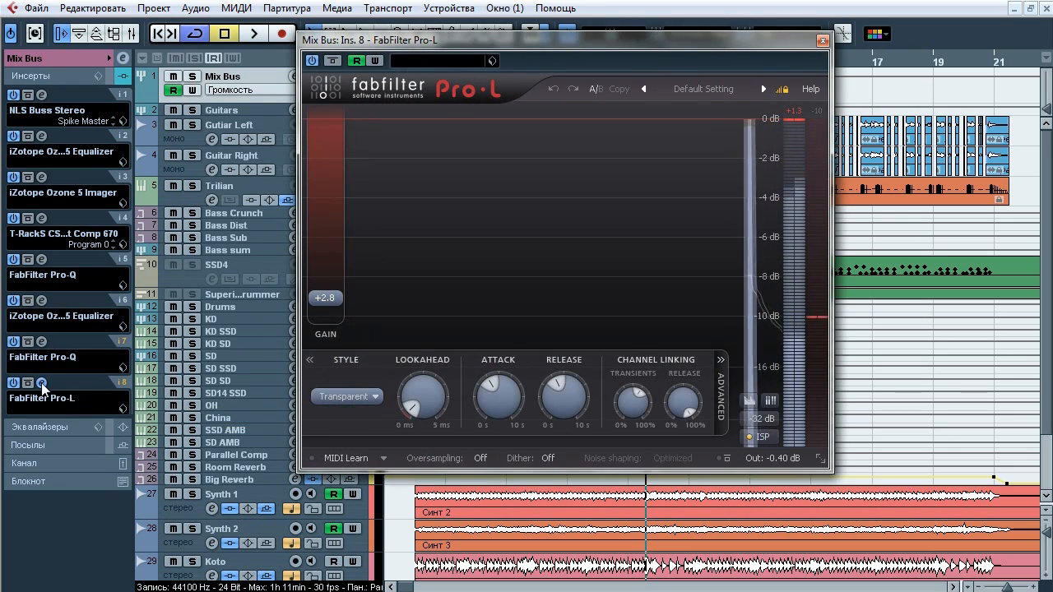
{"action": "left_click", "coordinate": [748, 400]}
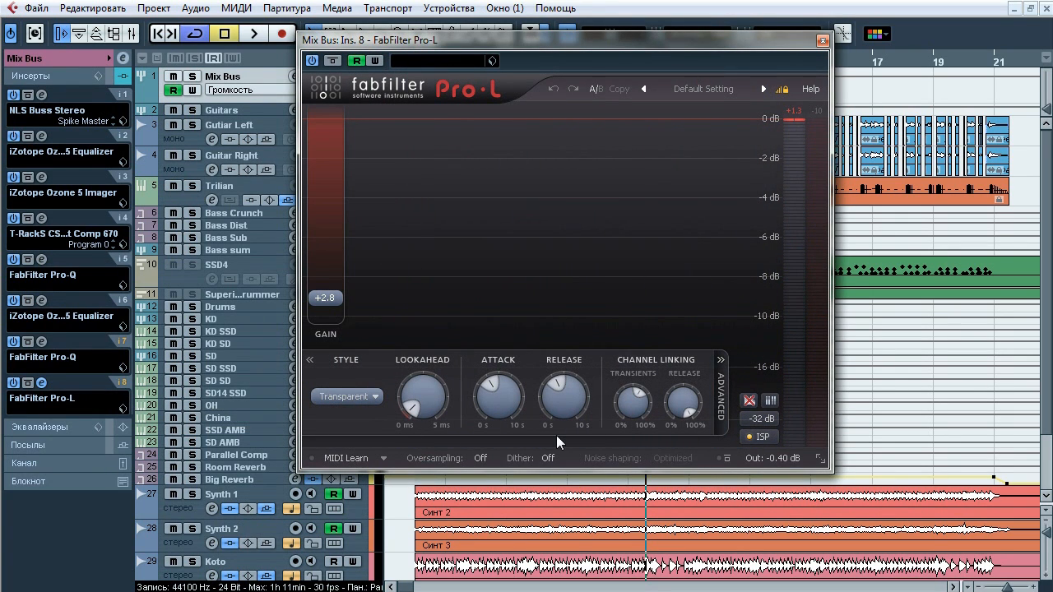
{"action": "key", "text": "space"}
{"action": "left_click", "coordinate": [334, 62]}
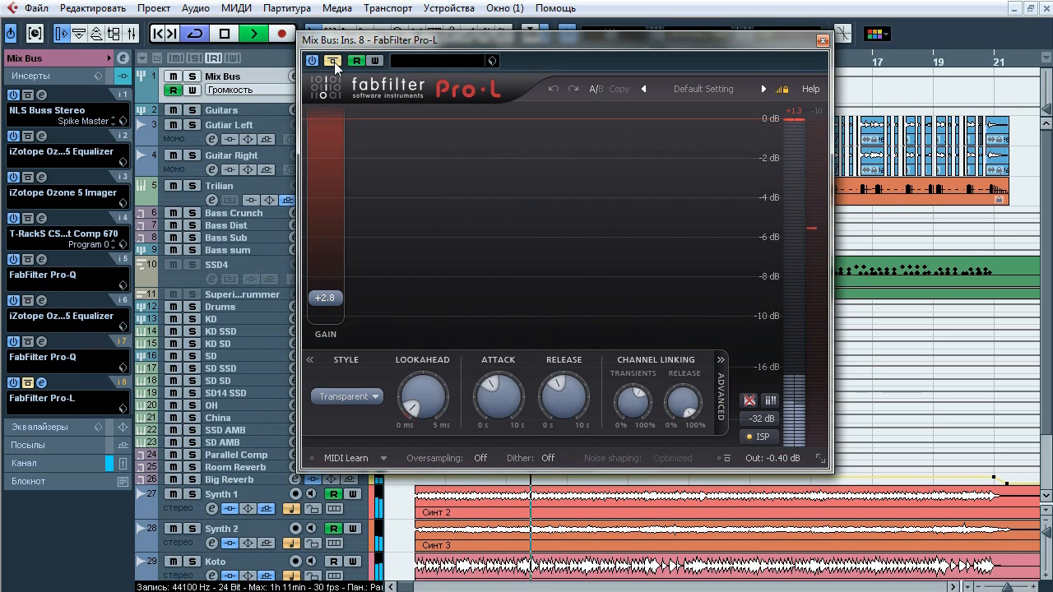
{"action": "left_click", "coordinate": [334, 61]}
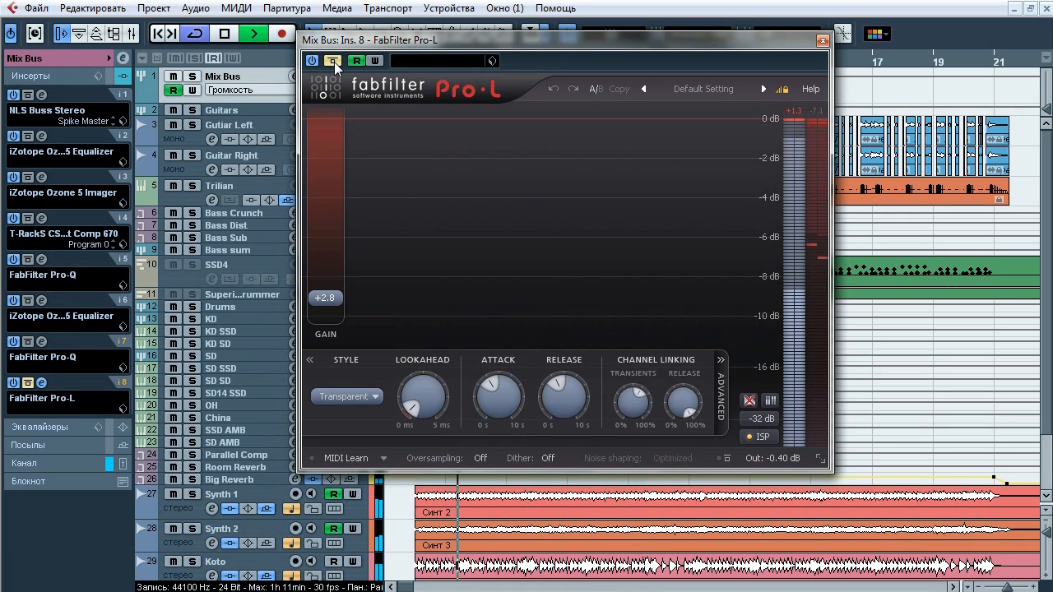
{"action": "left_click", "coordinate": [334, 62]}
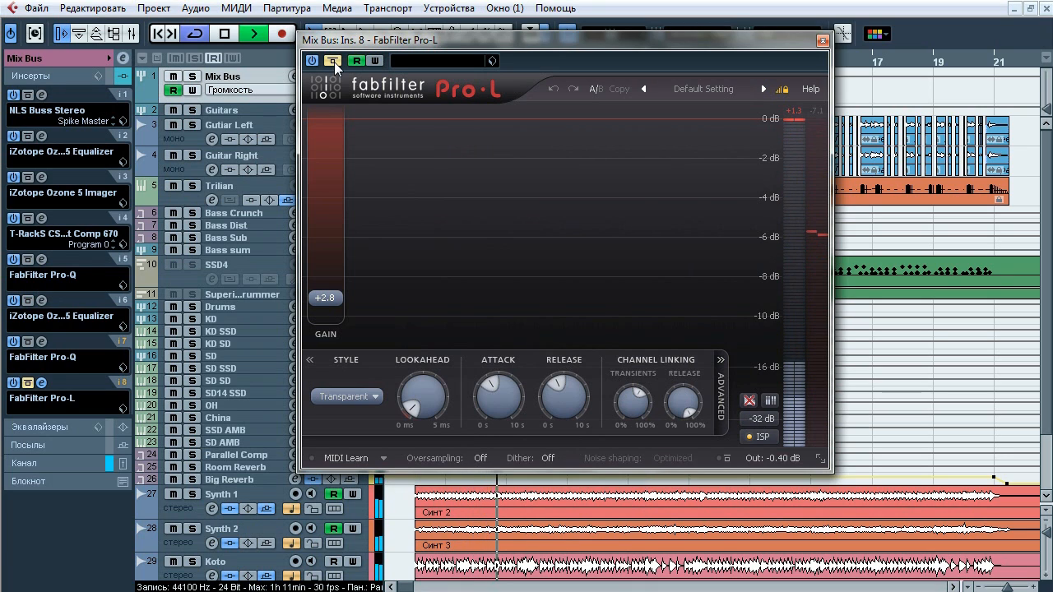
{"action": "left_click", "coordinate": [334, 62]}
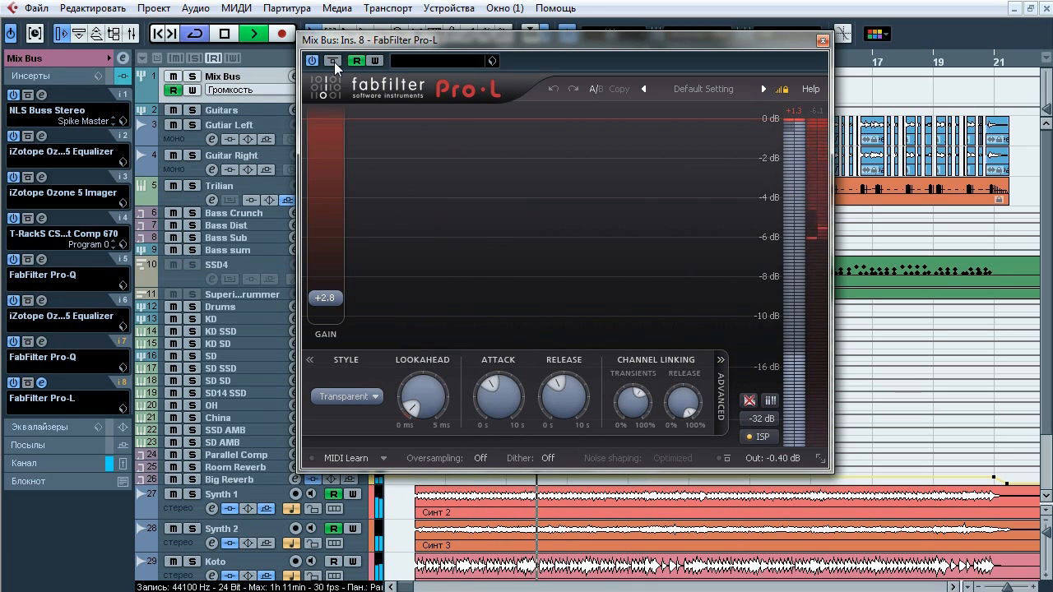
- Stop playback and show the limiting style choices in the Mix Bus Pro-L, keeping Transparent
{"action": "key", "text": "space"}
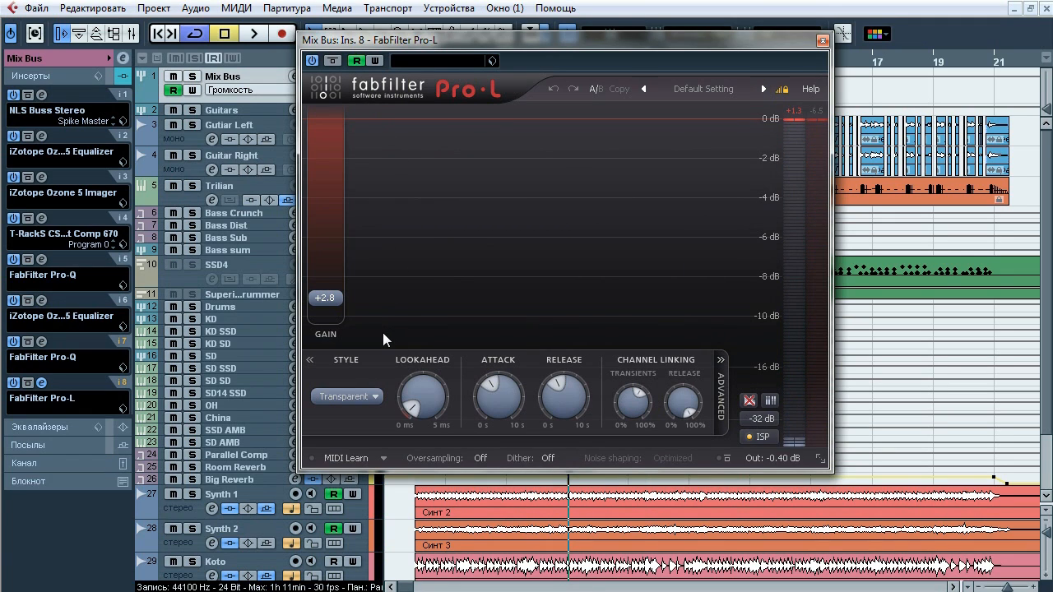
{"action": "left_click", "coordinate": [376, 403]}
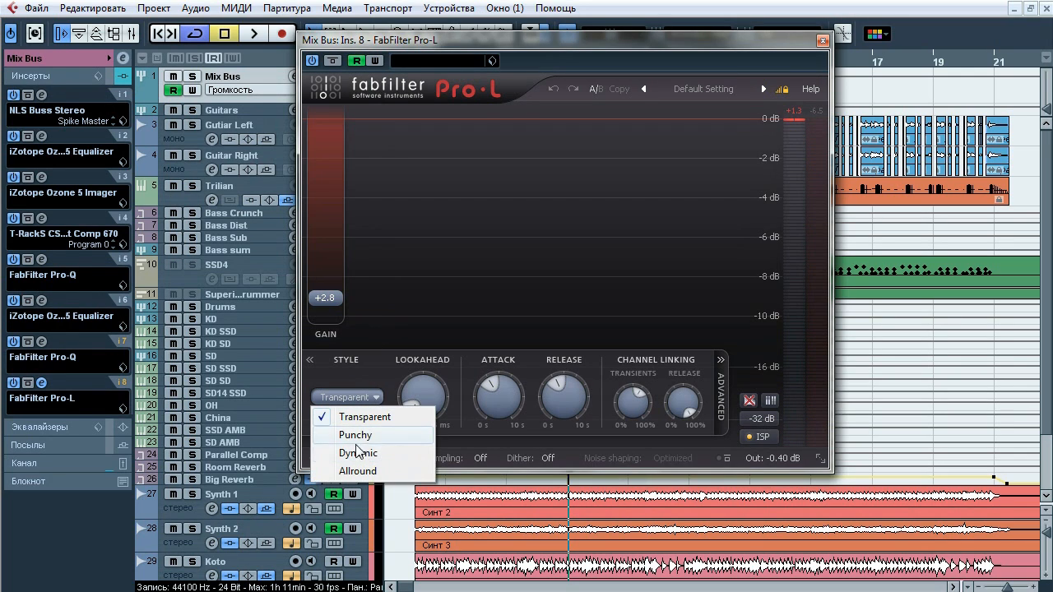
{"action": "left_click", "coordinate": [382, 368]}
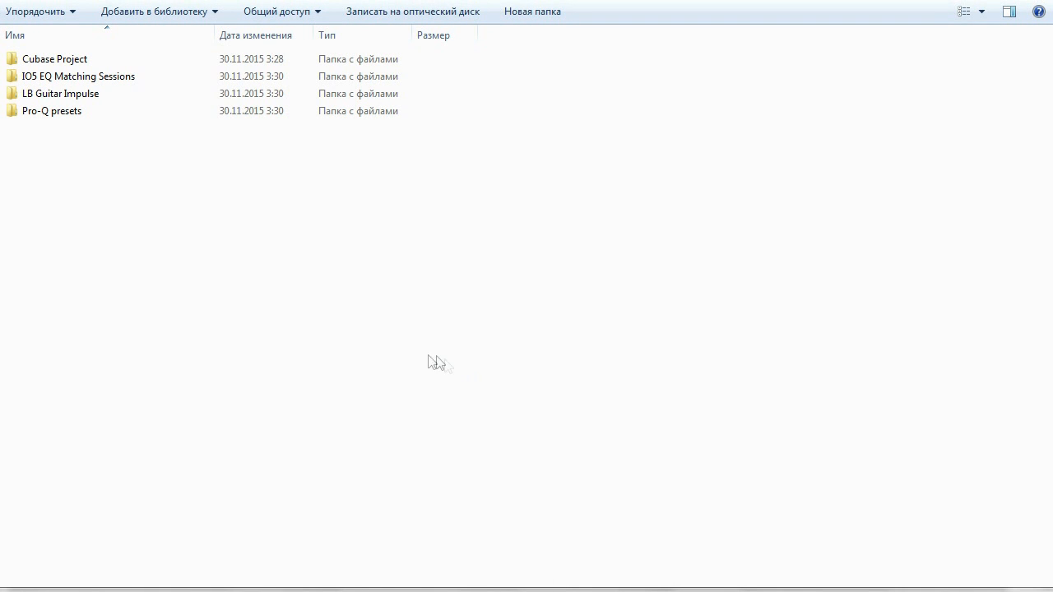
- Switch to Windows Explorer and view the contents of the IO5 EQ Matching Sessions, LB Guitar Impulse and Pro-Q presets folders in turn
{"action": "double_click", "coordinate": [69, 64]}
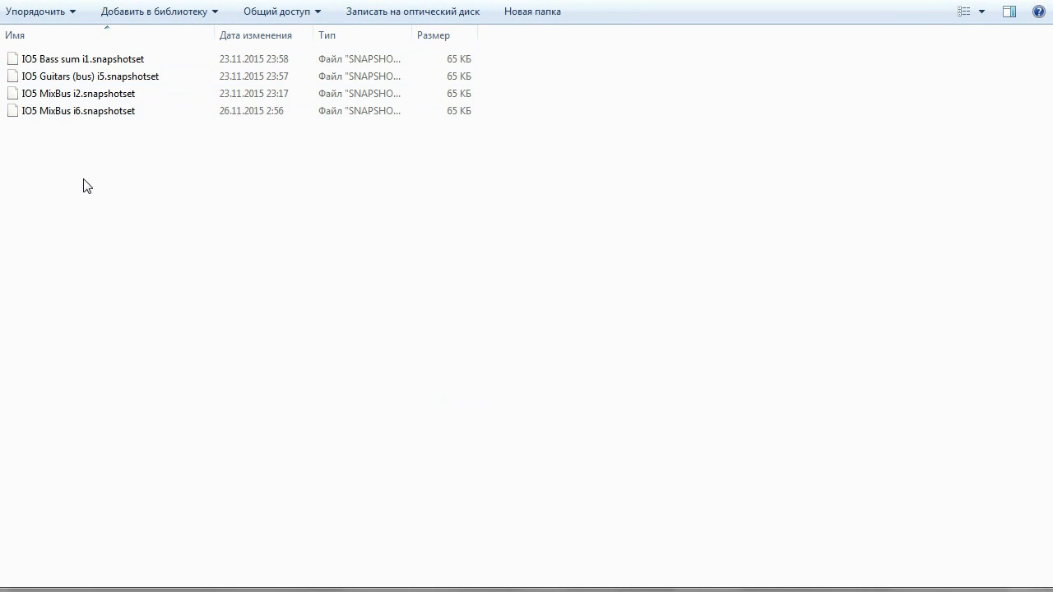
{"action": "key", "text": "alt+Left"}
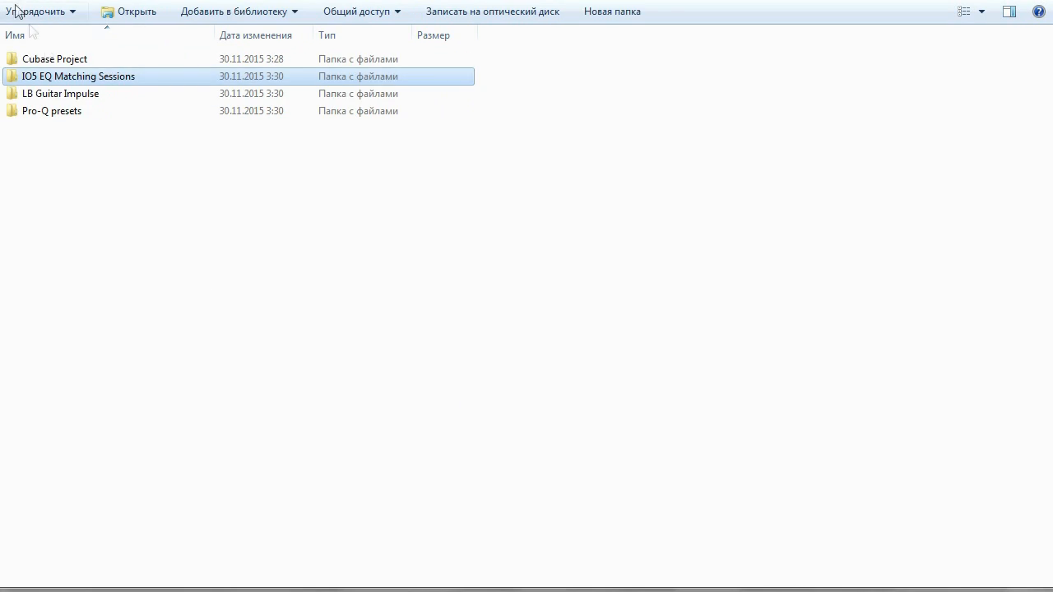
{"action": "double_click", "coordinate": [71, 95]}
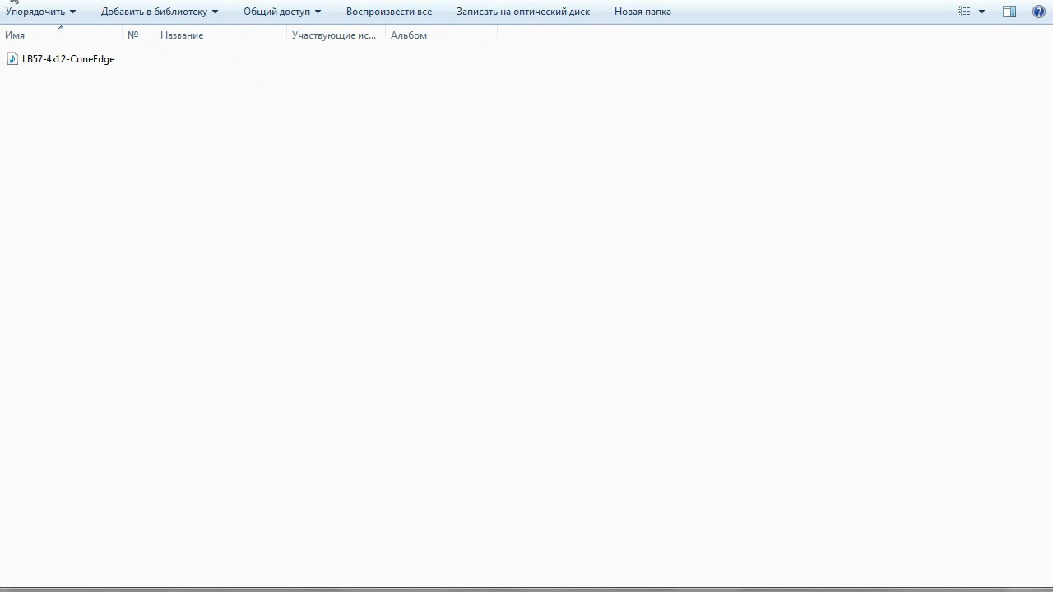
{"action": "key", "text": "alt+Left"}
{"action": "double_click", "coordinate": [66, 115]}
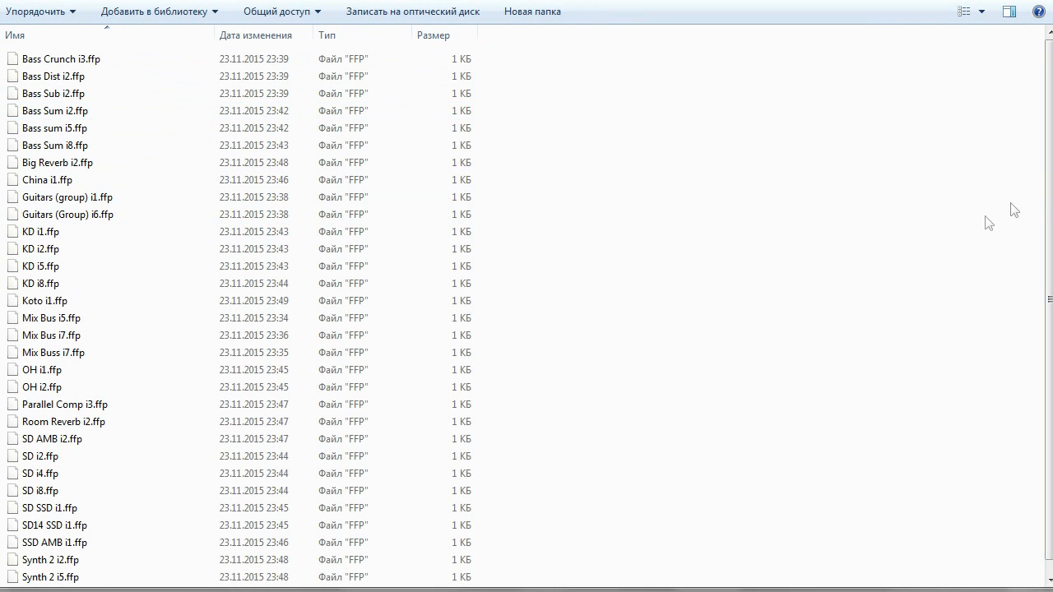
{"action": "scroll", "coordinate": [1049, 217], "scroll_direction": "down", "scroll_amount": 1}
{"action": "scroll", "coordinate": [1049, 242], "scroll_direction": "up", "scroll_amount": 1}
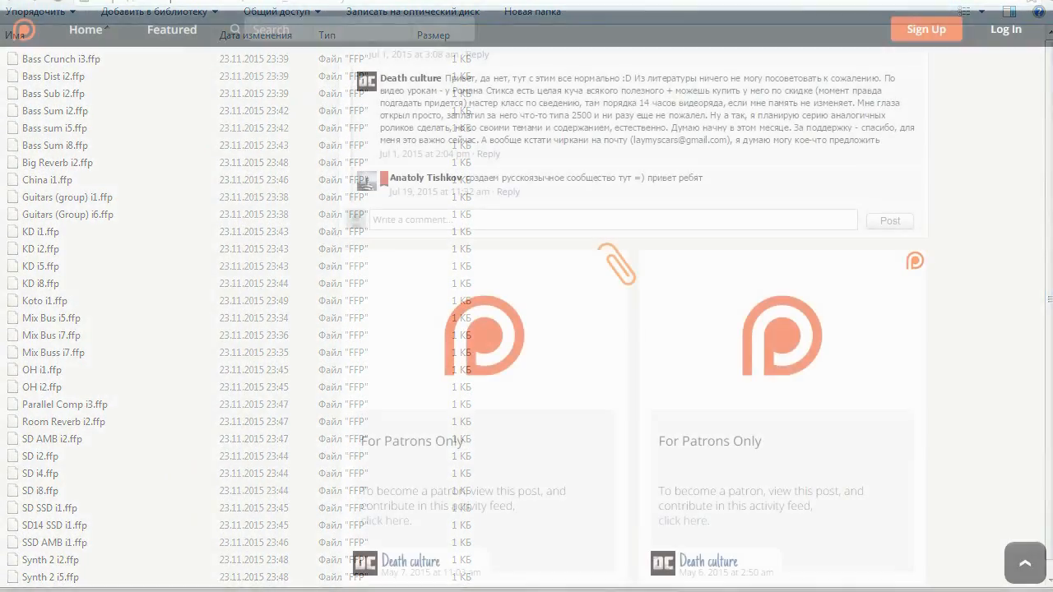
- In the web browser, follow a patrons-only post on Death culture's Patreon page to the pledge page and review the reward options
{"action": "scroll", "coordinate": [526, 329], "scroll_direction": "down", "scroll_amount": 1}
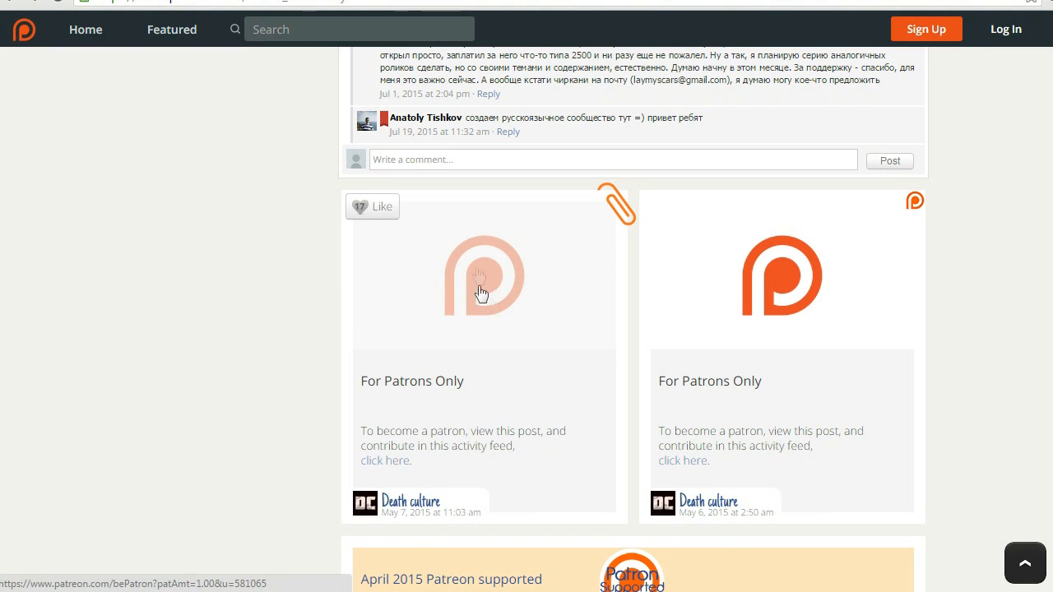
{"action": "left_click", "coordinate": [522, 294]}
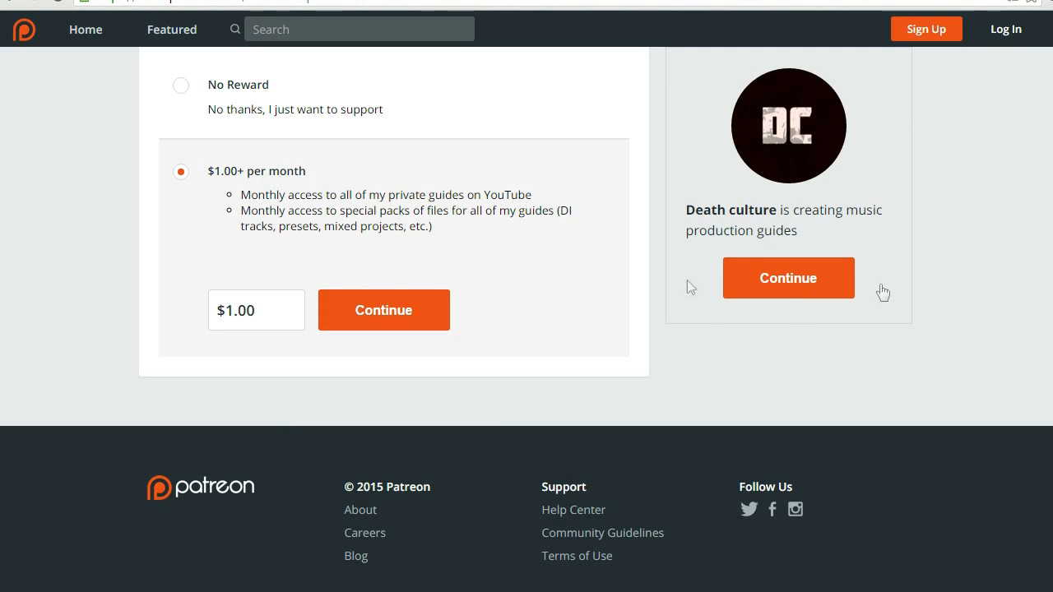
{"action": "scroll", "coordinate": [527, 312], "scroll_direction": "up", "scroll_amount": 2}
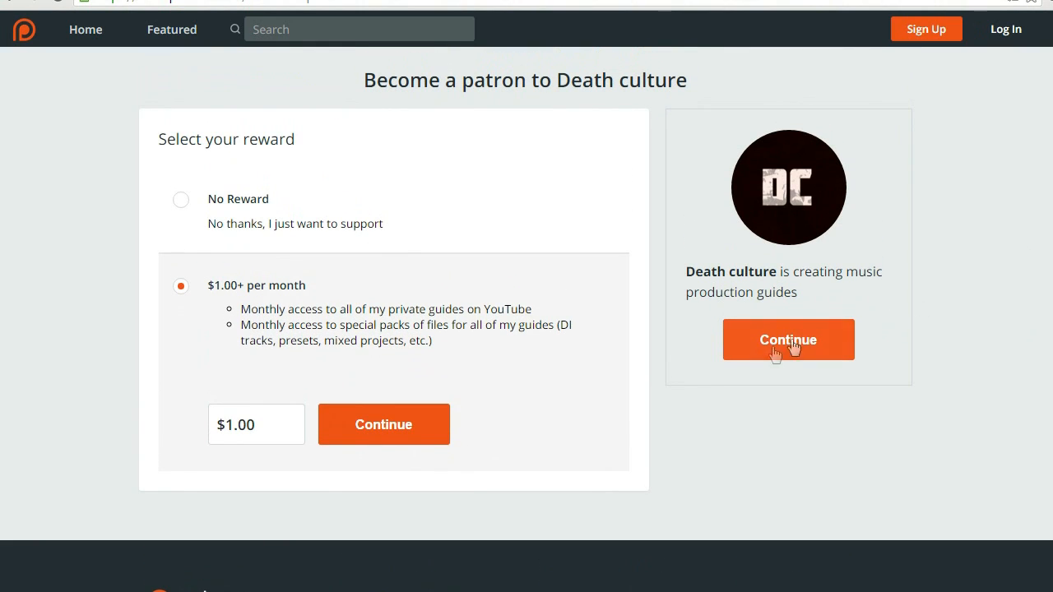